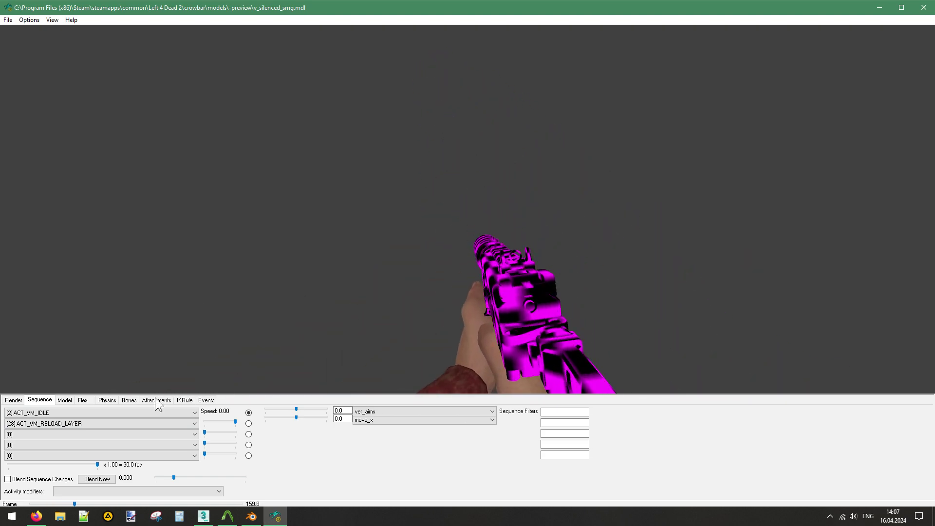
# Preview the [26] ACT_VM_RELOAD_LAYER sequence, slowing playback to x 0.44 and restoring it to x 1.00.
pyautogui.click(93, 423)
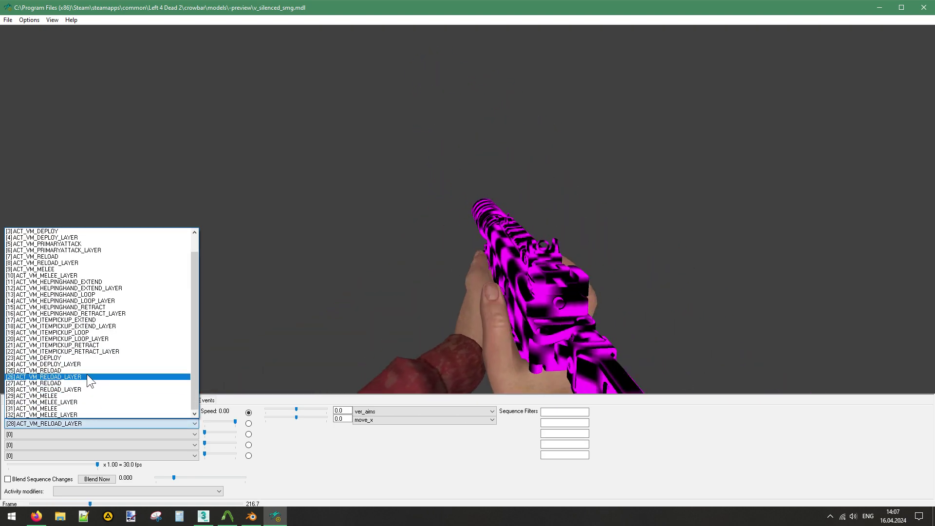
pyautogui.click(90, 377)
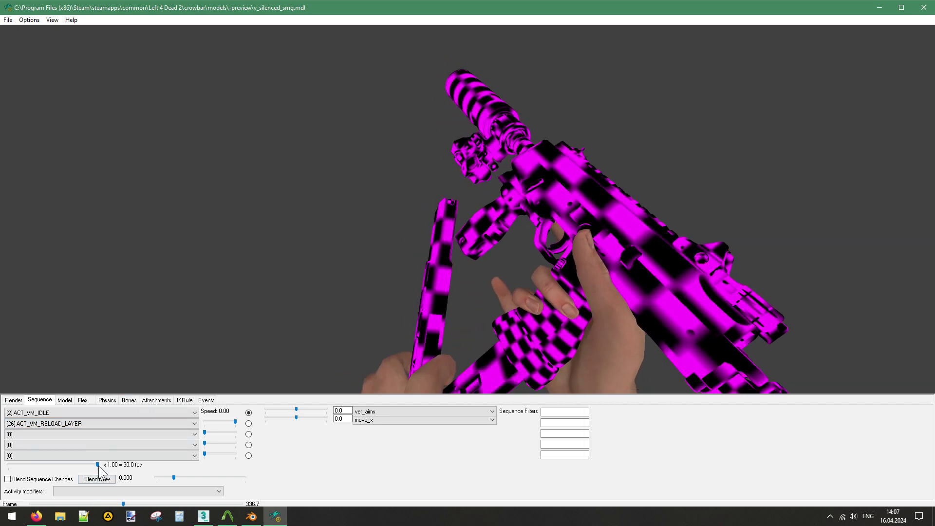
pyautogui.moveTo(97, 465); pyautogui.dragTo(47, 465)
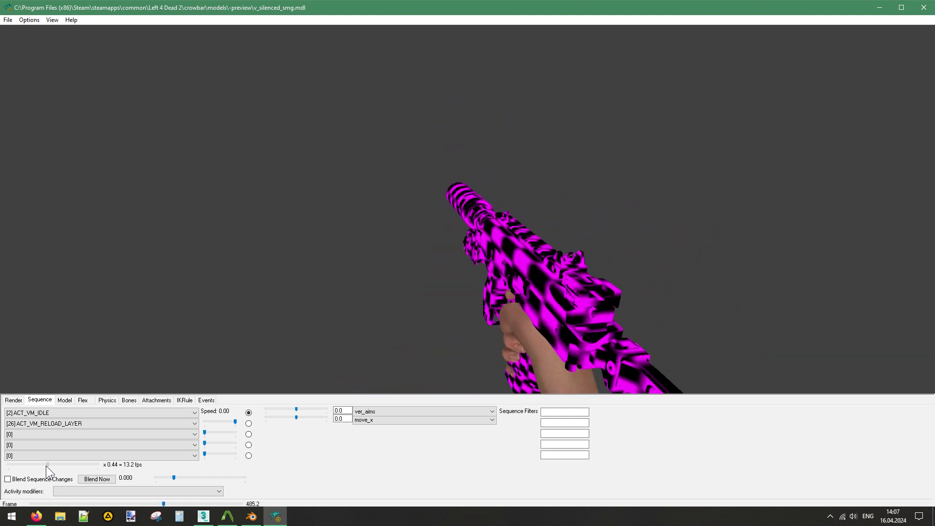
pyautogui.moveTo(45, 465); pyautogui.dragTo(153, 468)
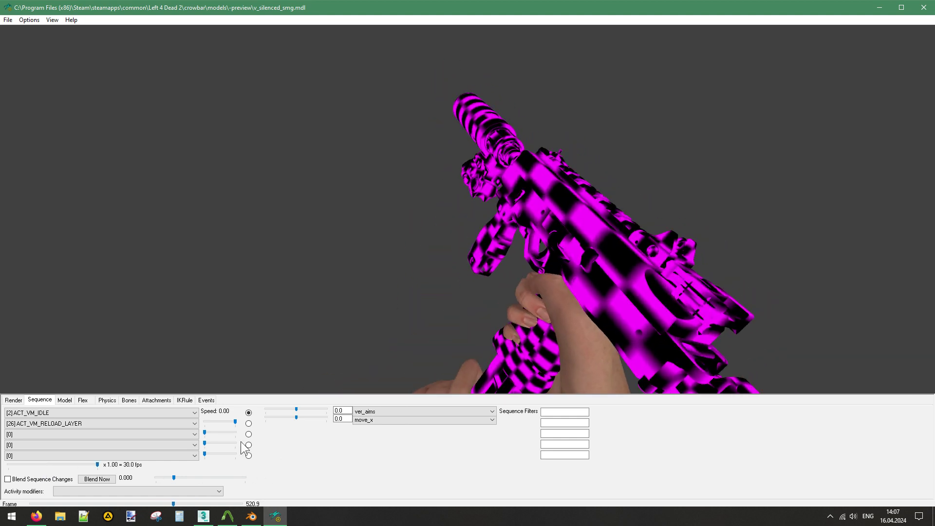
# Preview the [8] ACT_VM_RELOAD_LAYER sequence, followed by the [4] ACT_VM_DEPLOY_LAYER sequence.
pyautogui.click(127, 423)
pyautogui.click(80, 282)
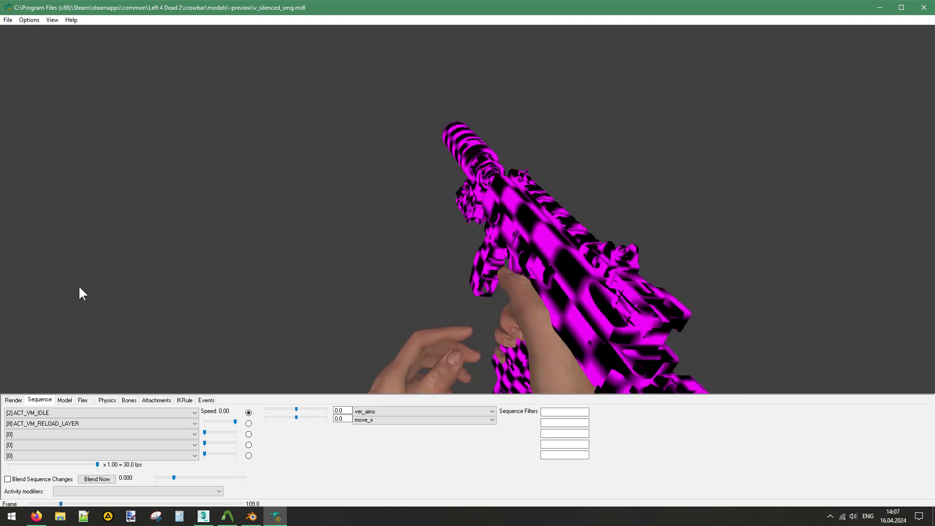
pyautogui.click(84, 423)
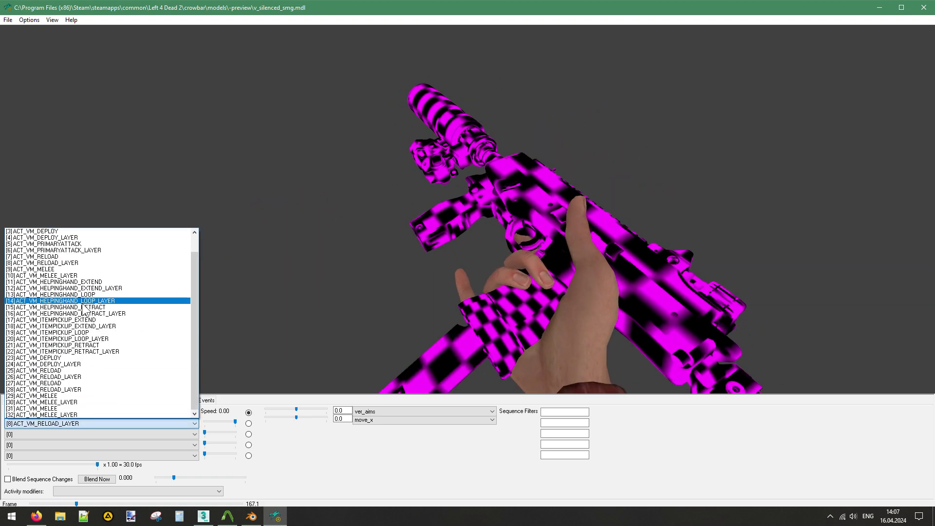
pyautogui.scroll(1, 78, 272)
pyautogui.click(77, 256)
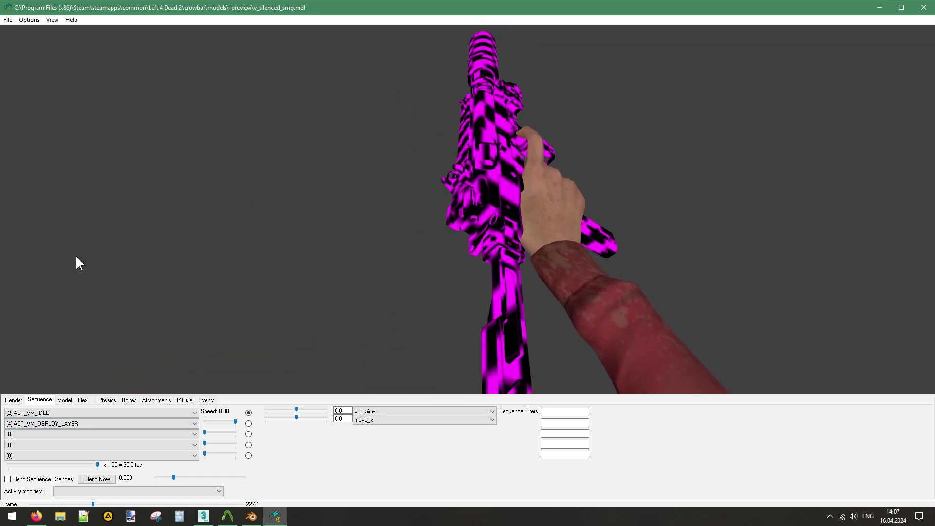
# Compare the [24] ACT_VM_DEPLOY_LAYER animation with the [4] ACT_VM_DEPLOY_LAYER animation.
pyautogui.click(67, 424)
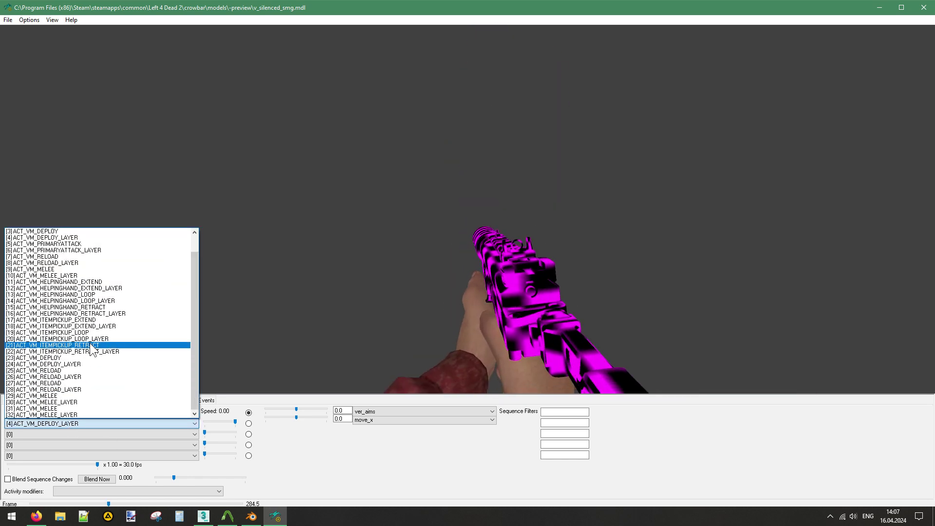
pyautogui.click(84, 366)
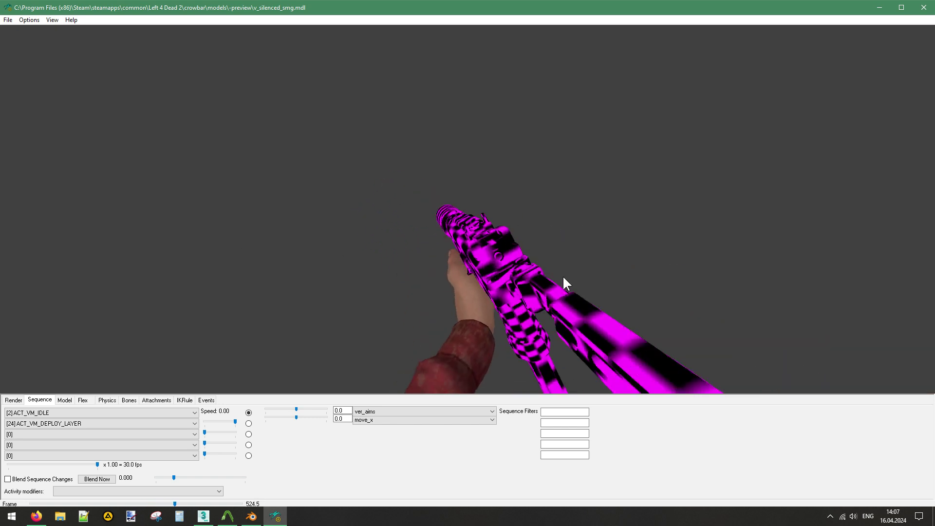
pyautogui.click(93, 421)
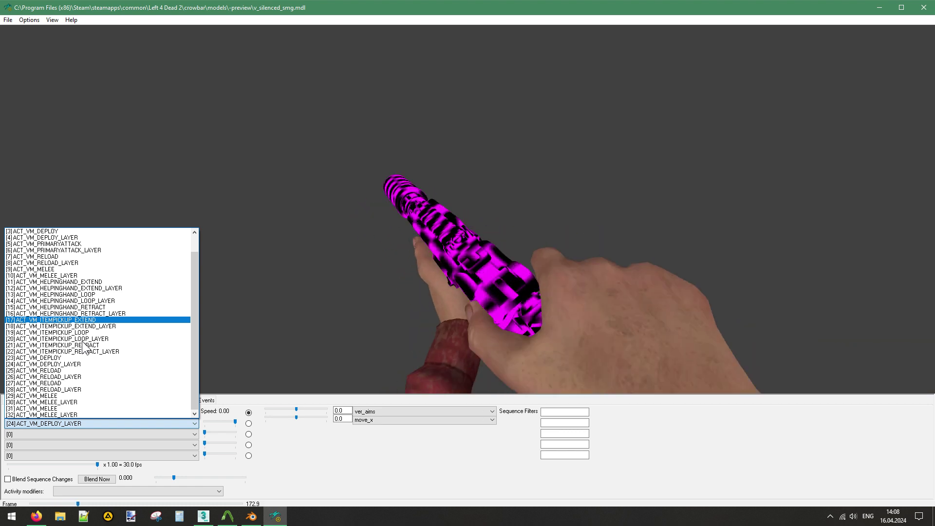
pyautogui.scroll(1, 84, 346)
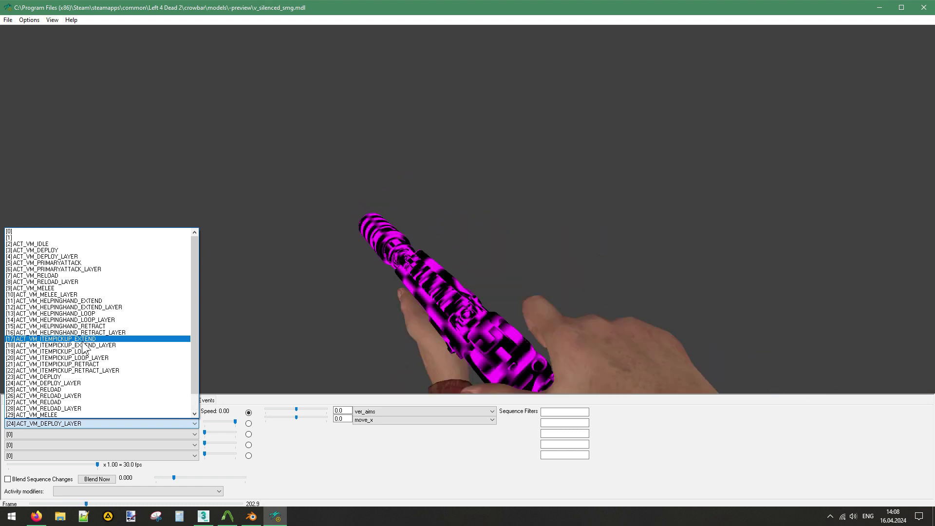
pyautogui.click(82, 256)
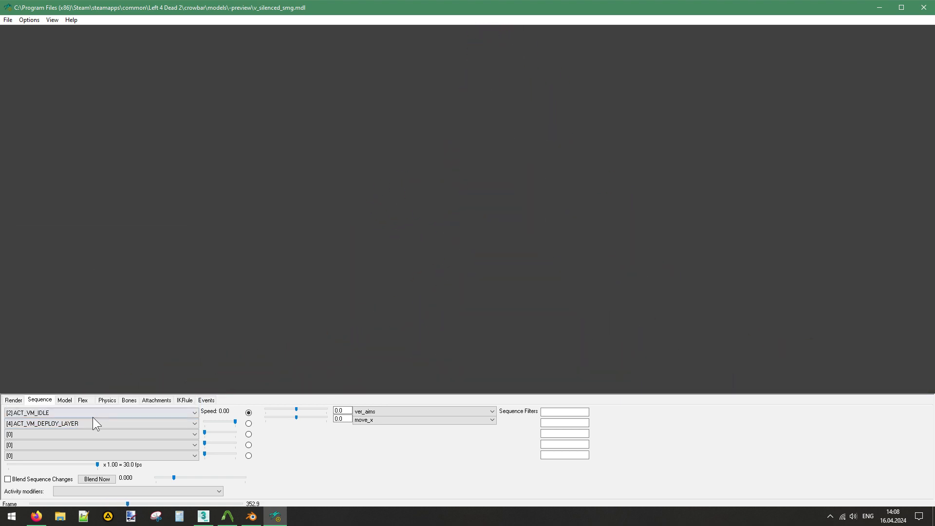
# Play the [8] ACT_VM_RELOAD_LAYER animation once more and close the model viewer.
pyautogui.click(94, 423)
pyautogui.scroll(1, 76, 281)
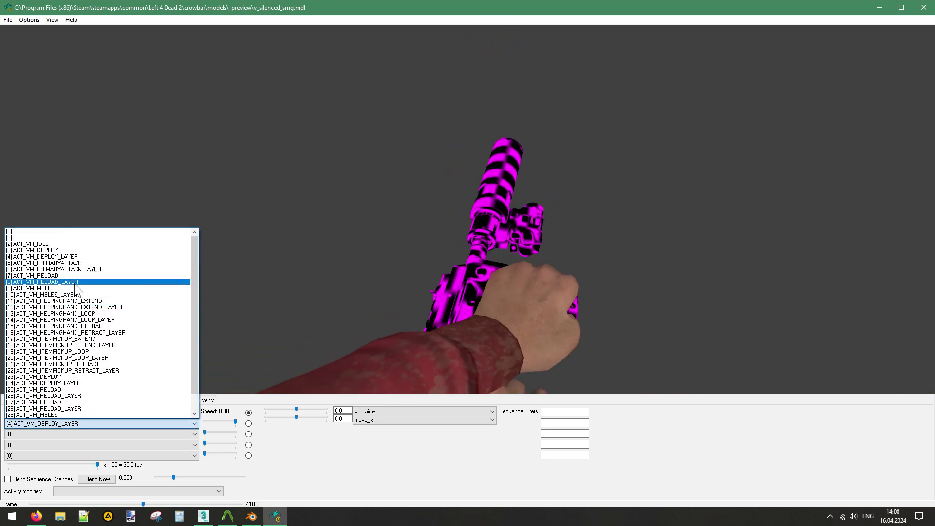
pyautogui.click(76, 281)
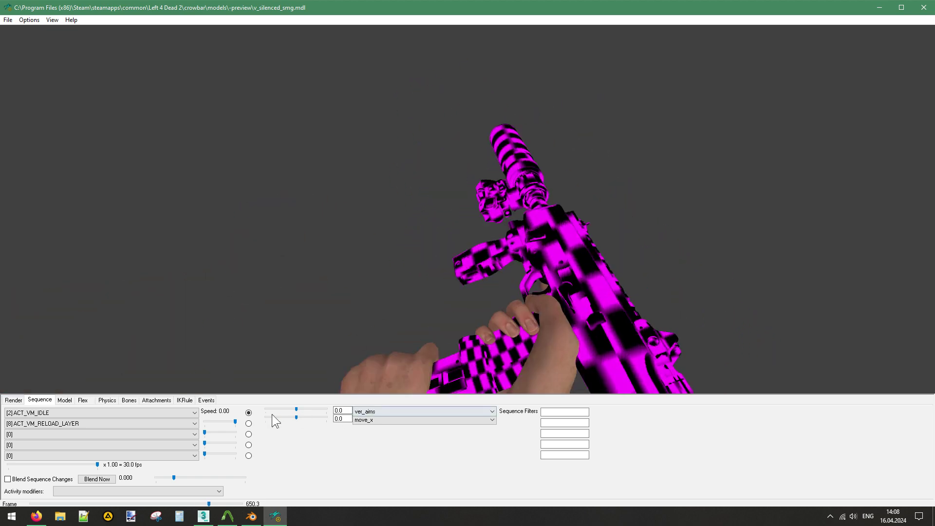
pyautogui.click(927, 9)
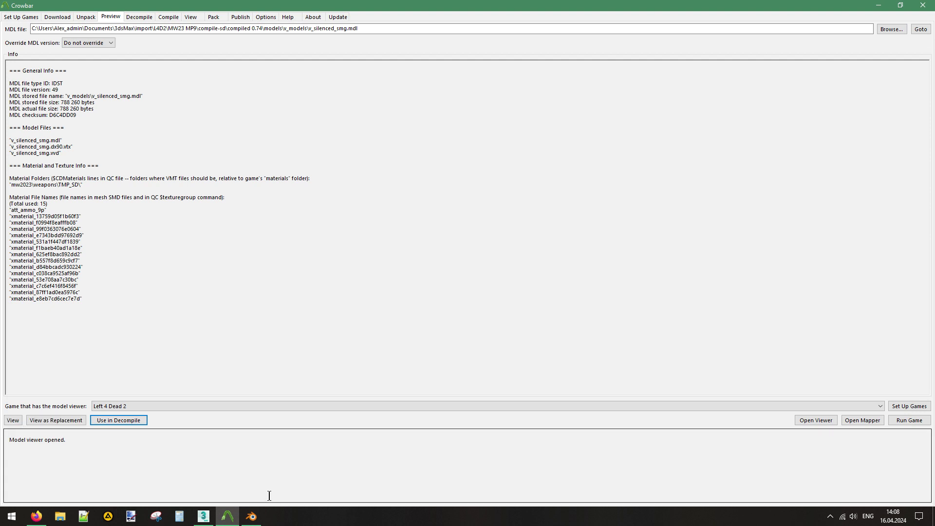
# Switch to Blender and delete the default camera, cube and light from the scene.
pyautogui.click(251, 516)
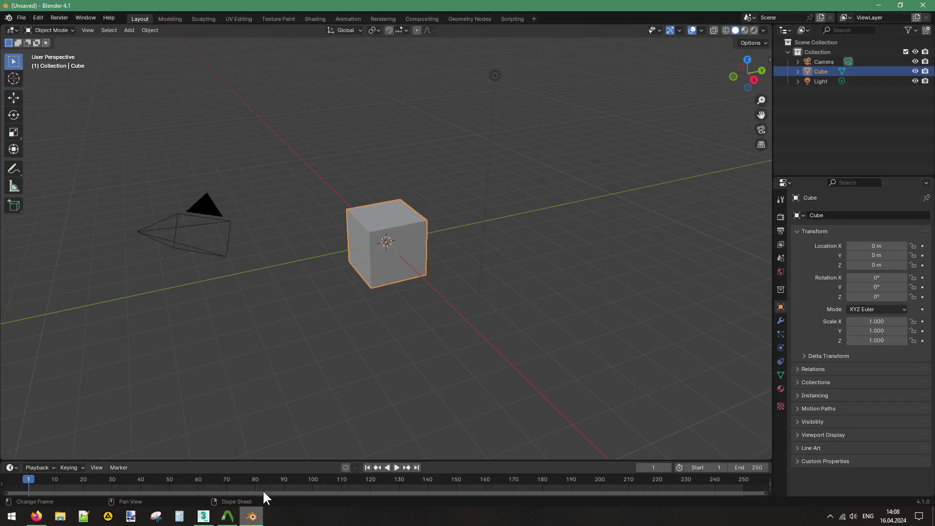
pyautogui.moveTo(533, 65); pyautogui.dragTo(138, 340)
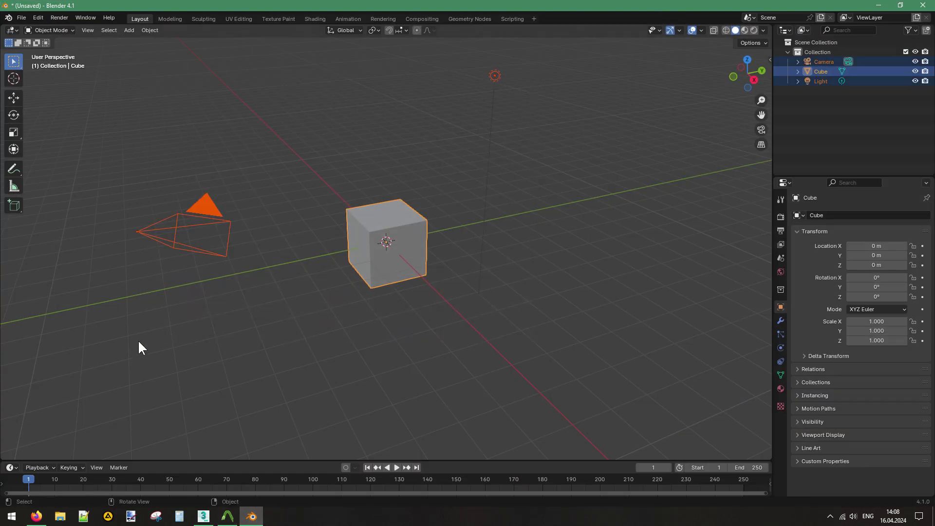
pyautogui.press('Delete')
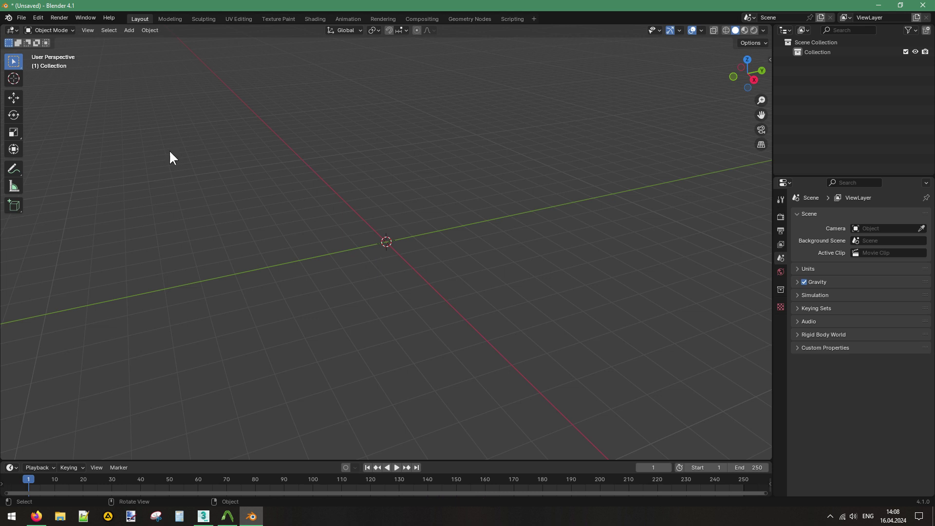
# Find the Diesel Model Tool Wrapper add-on in the Blender preferences and show its details.
pyautogui.click(21, 17)
pyautogui.moveTo(57, 156)
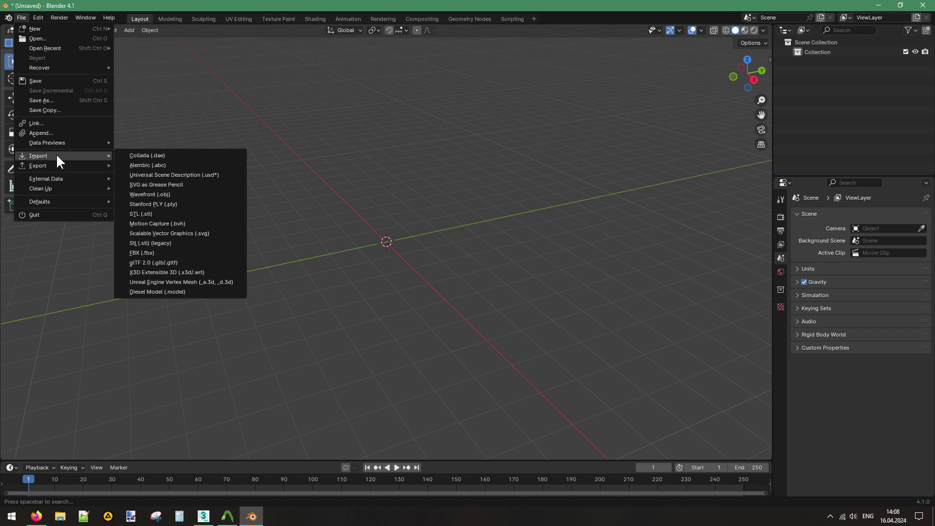
pyautogui.click(35, 17)
pyautogui.click(37, 19)
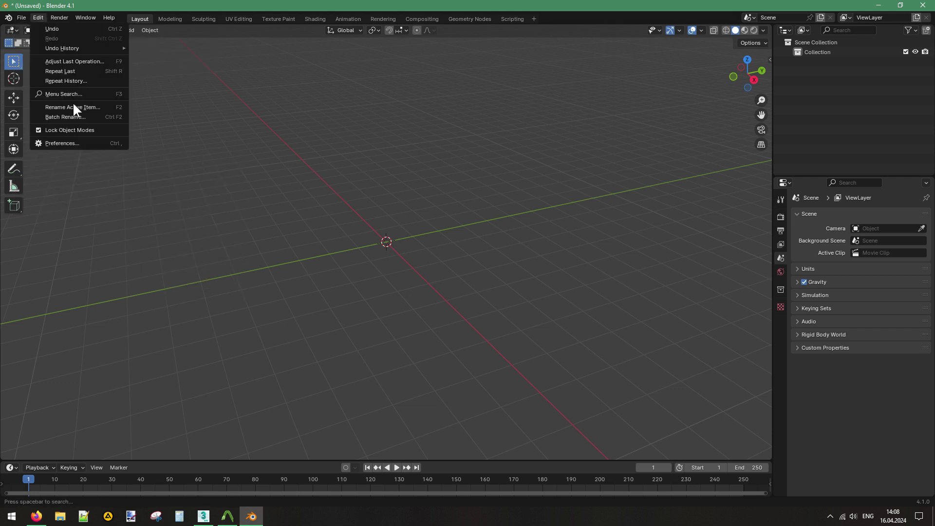
pyautogui.click(57, 142)
pyautogui.scroll(-10, 213, 161)
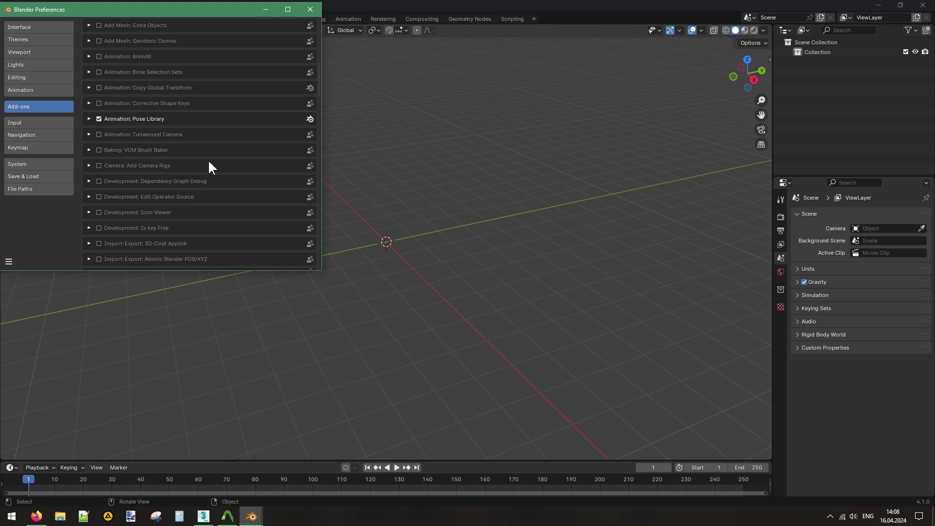
pyautogui.scroll(-3, 209, 162)
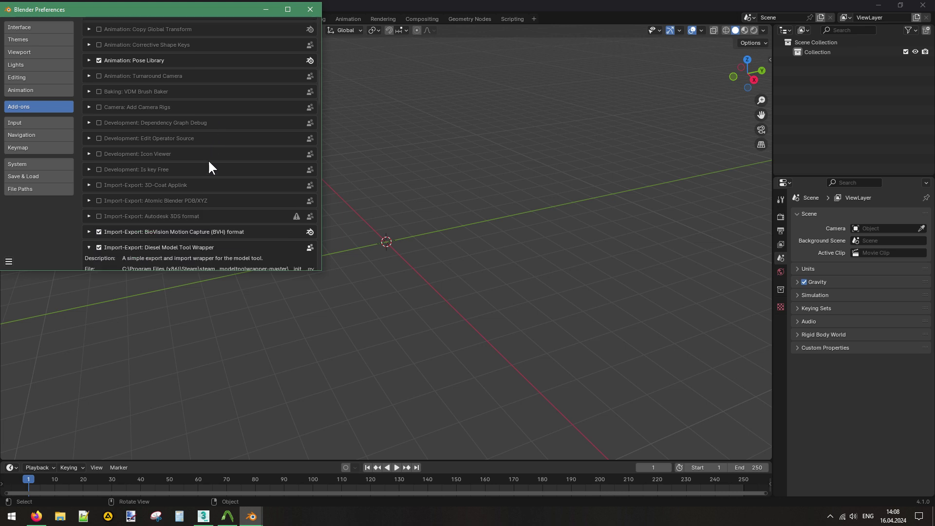
pyautogui.scroll(-2, 209, 162)
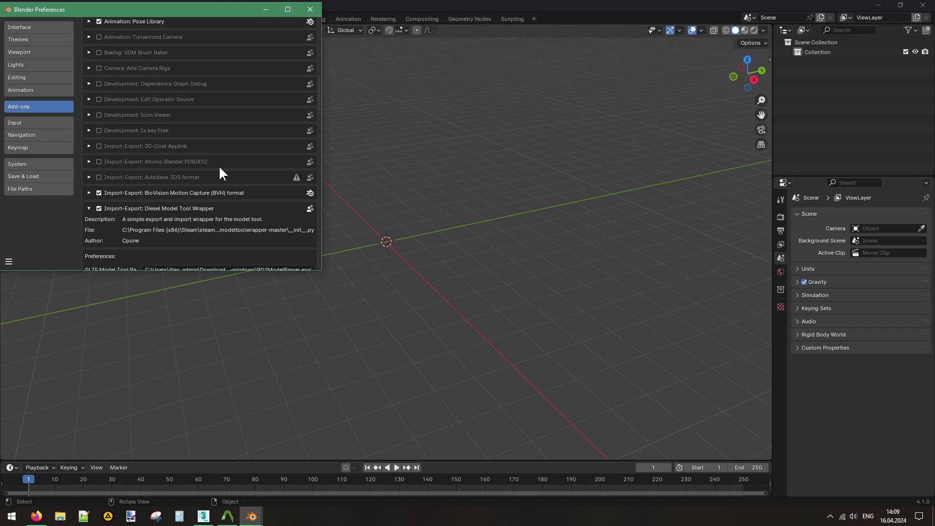
pyautogui.scroll(-2, 203, 150)
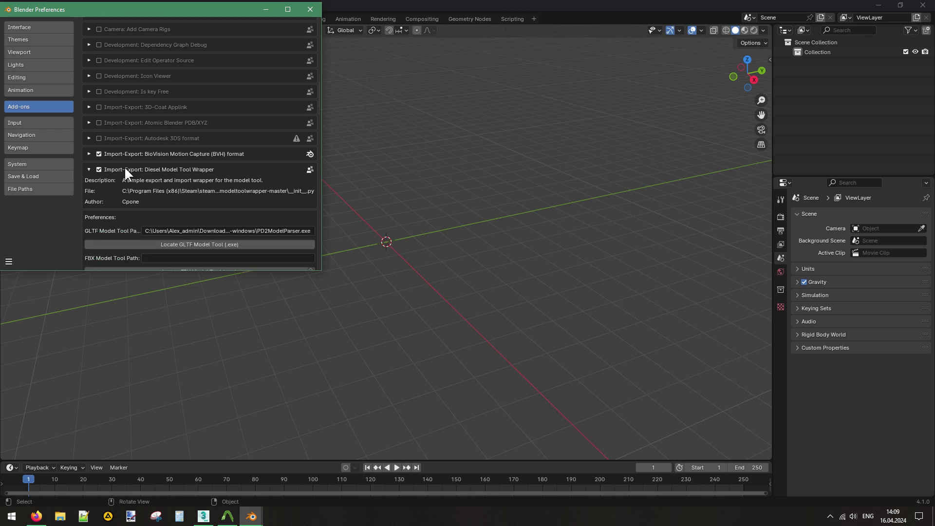
pyautogui.click(89, 170)
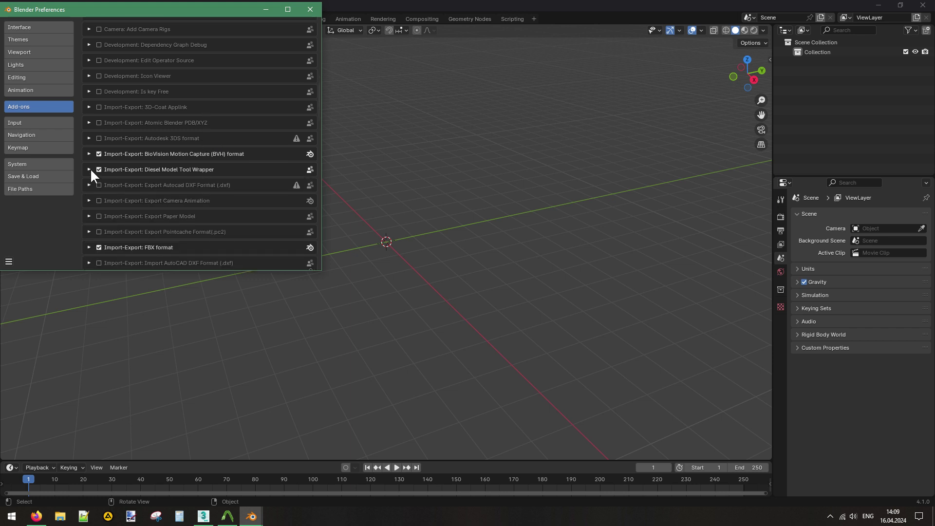
pyautogui.click(89, 170)
pyautogui.scroll(-2, 196, 174)
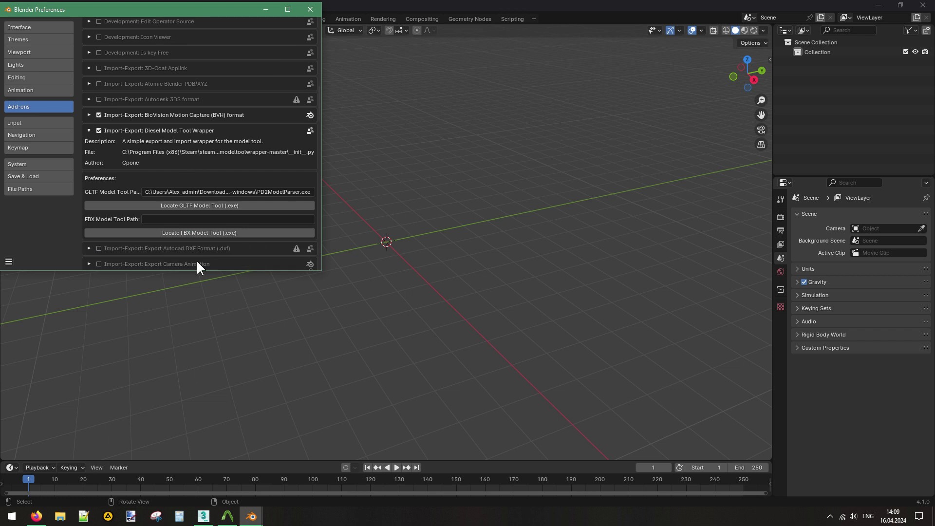
# Inspect the Diesel Model Tool Wrapper's GLTF and FBX model tool paths, and close the preferences.
pyautogui.moveTo(191, 10); pyautogui.dragTo(236, 61)
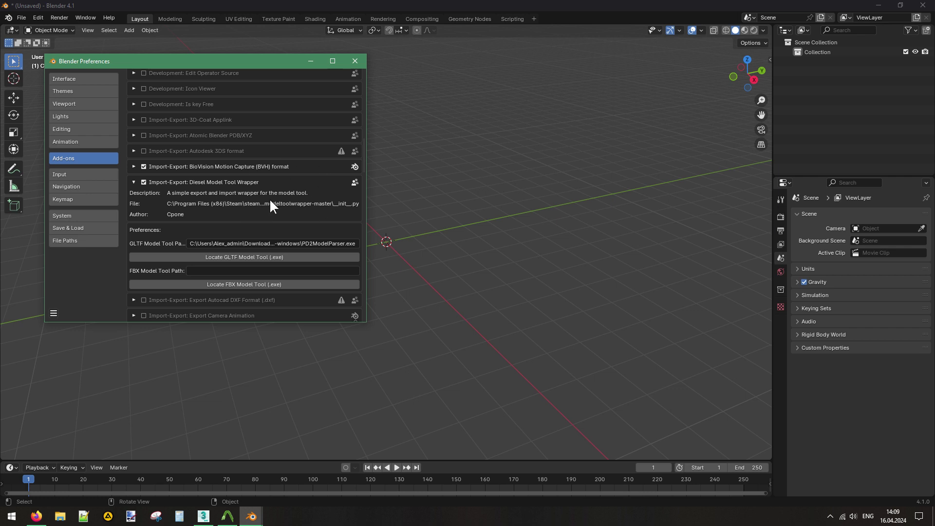
pyautogui.click(214, 243)
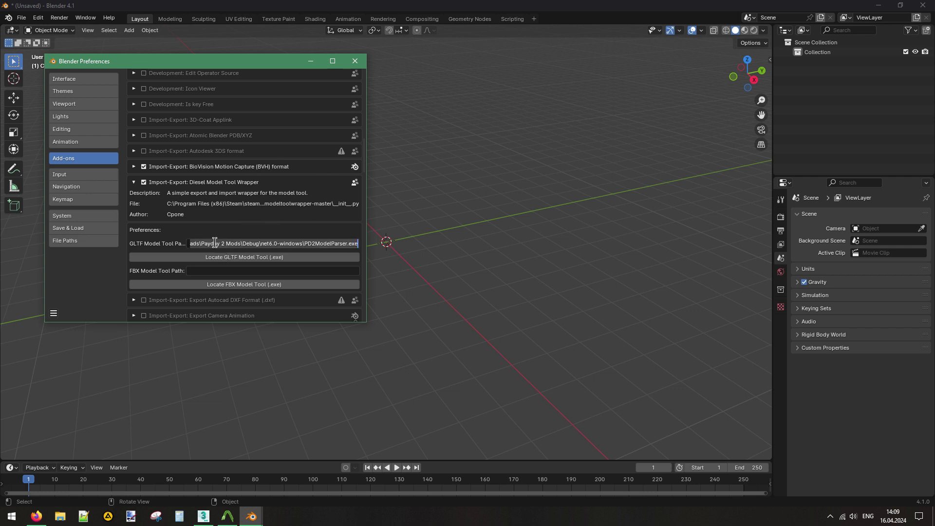
pyautogui.click(307, 243)
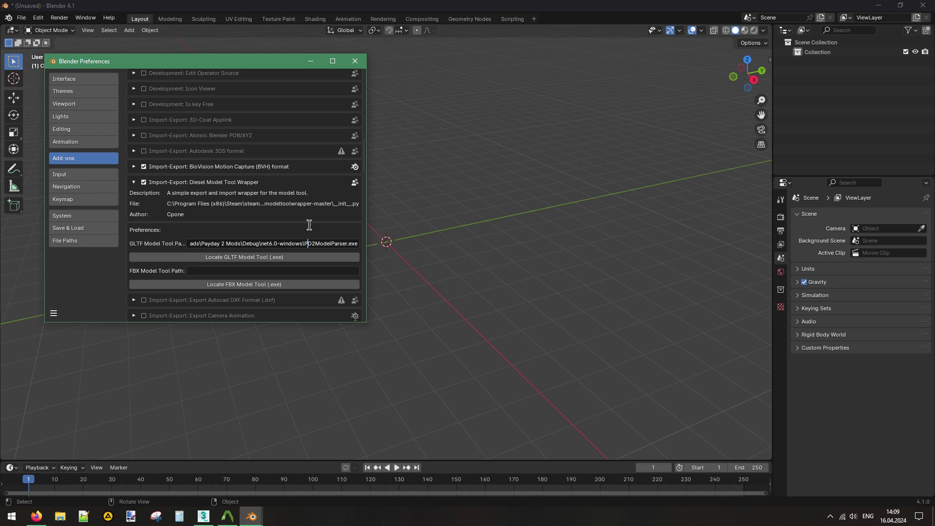
pyautogui.click(302, 220)
pyautogui.click(433, 219)
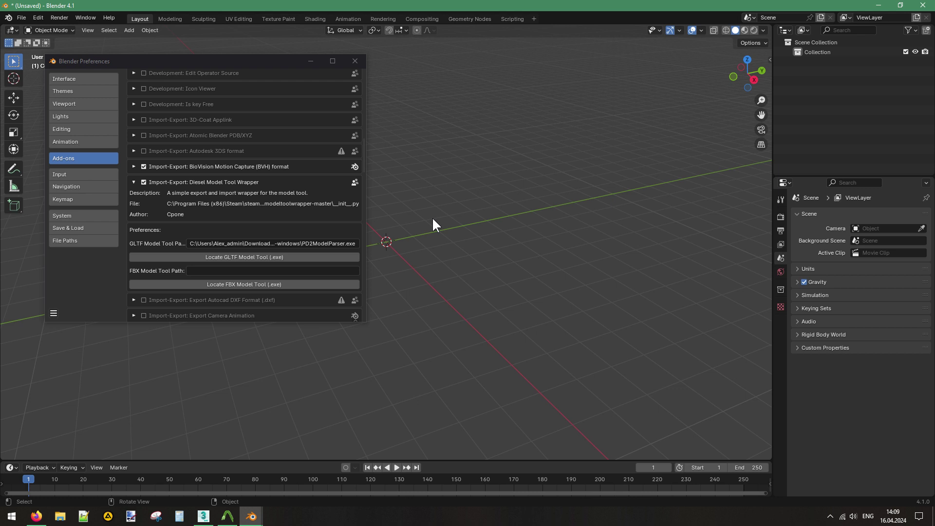
pyautogui.click(258, 272)
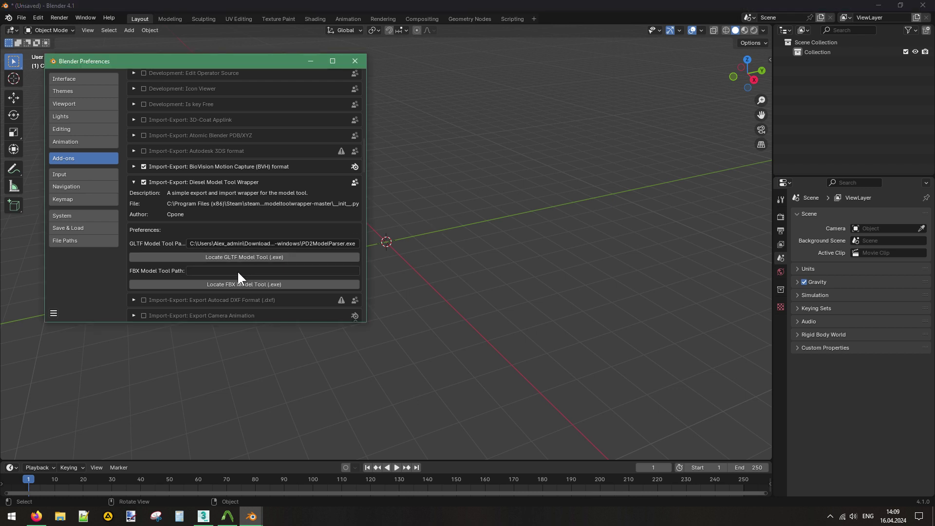
pyautogui.click(356, 60)
# Start a Diesel Model import and browse from Documents to the folder 3dsMax\import\PD2_24\payday2\wpn_fps_smg_mp9_pts.
pyautogui.click(19, 16)
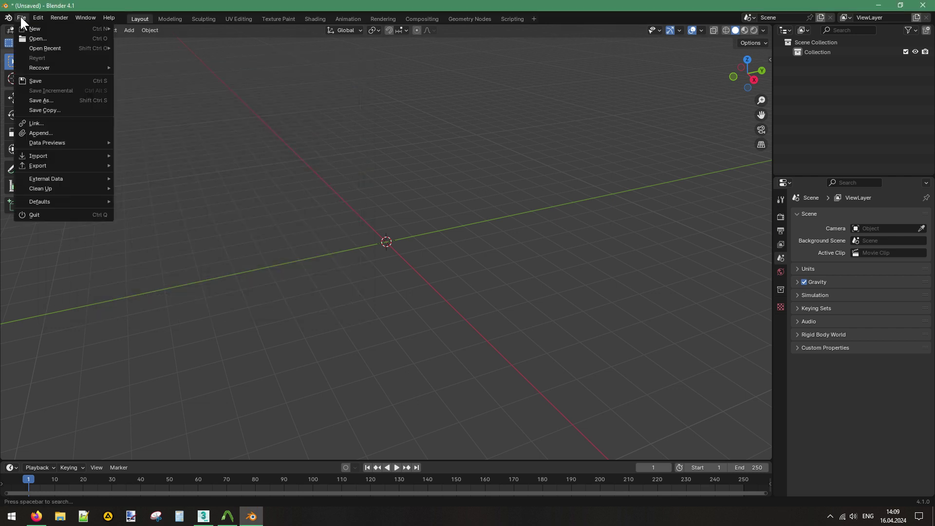
pyautogui.moveTo(59, 152)
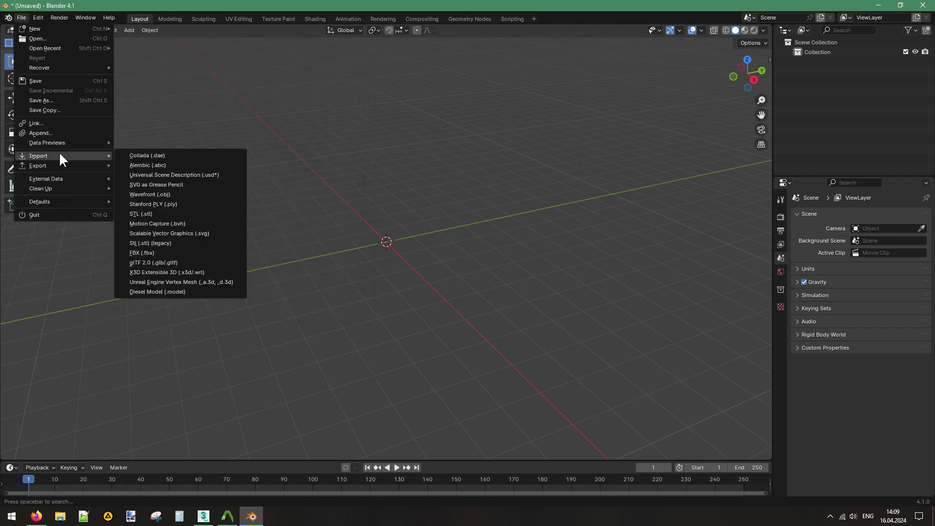
pyautogui.click(191, 291)
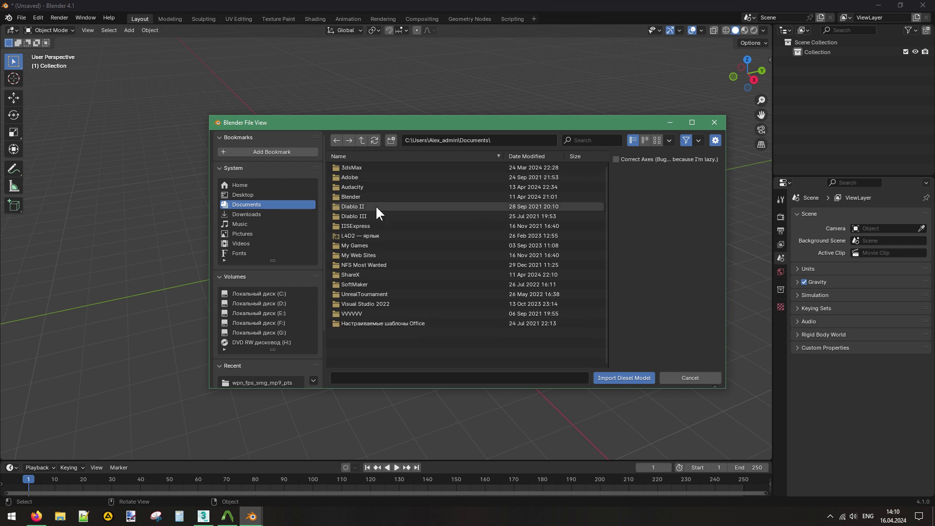
pyautogui.doubleClick(358, 167)
pyautogui.click(345, 236)
pyautogui.doubleClick(343, 234)
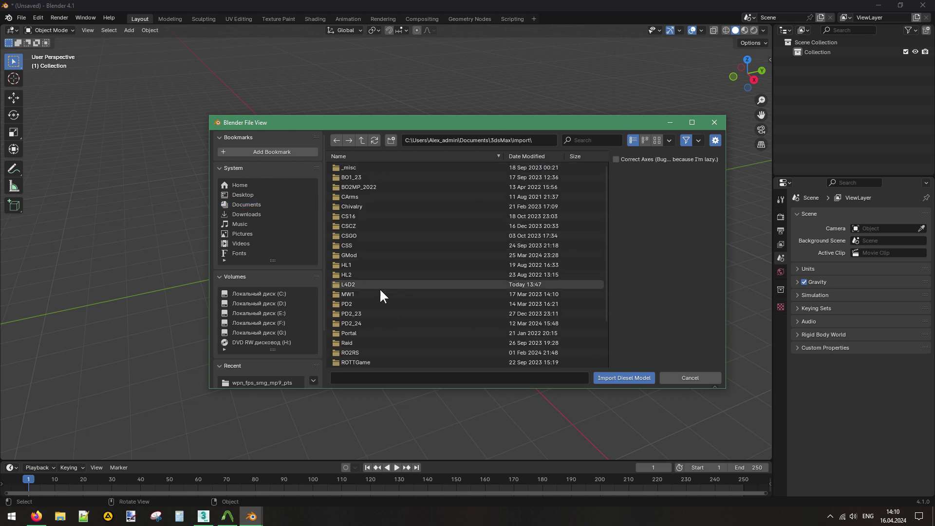
pyautogui.doubleClick(352, 323)
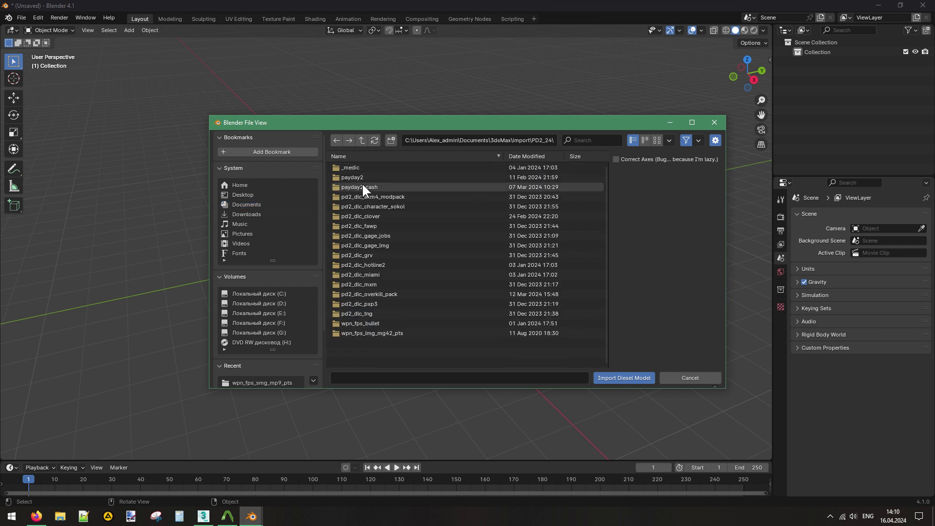
pyautogui.click(356, 177)
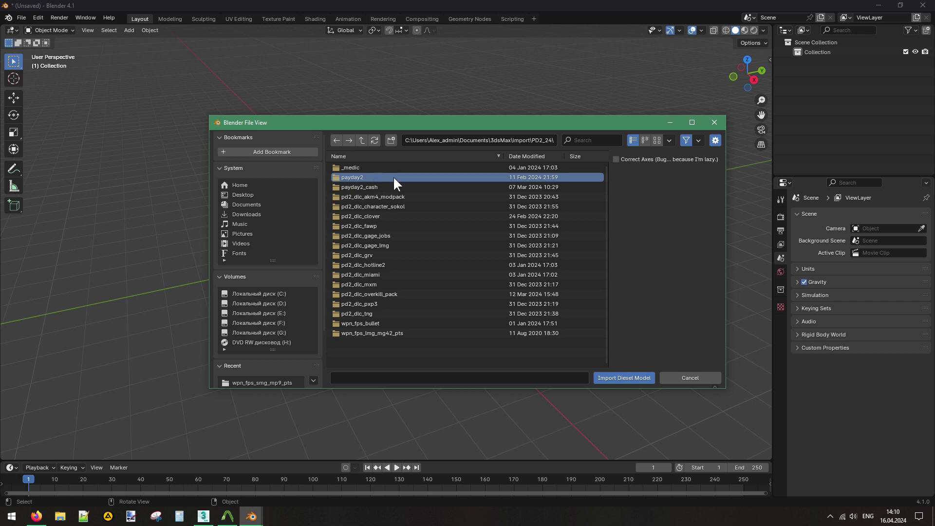
pyautogui.doubleClick(377, 177)
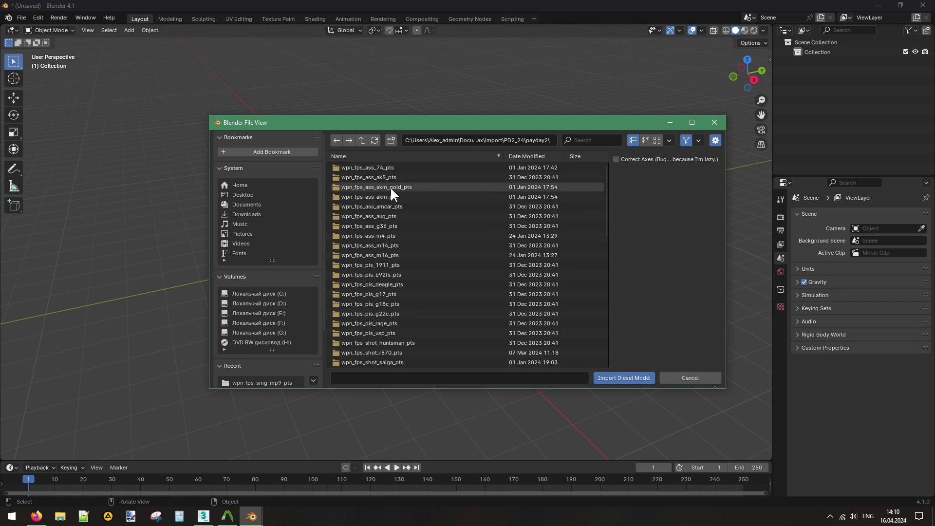
pyautogui.scroll(-4, 418, 280)
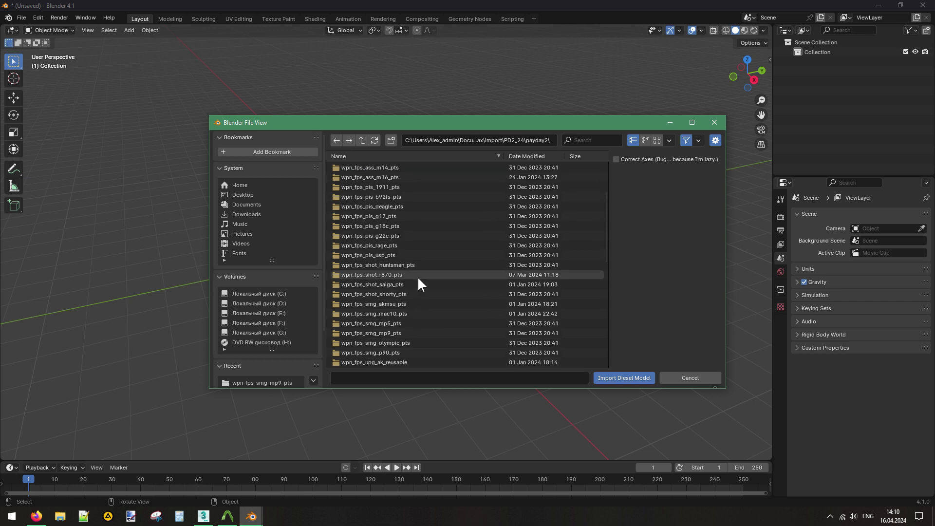
pyautogui.click(383, 294)
pyautogui.doubleClick(382, 294)
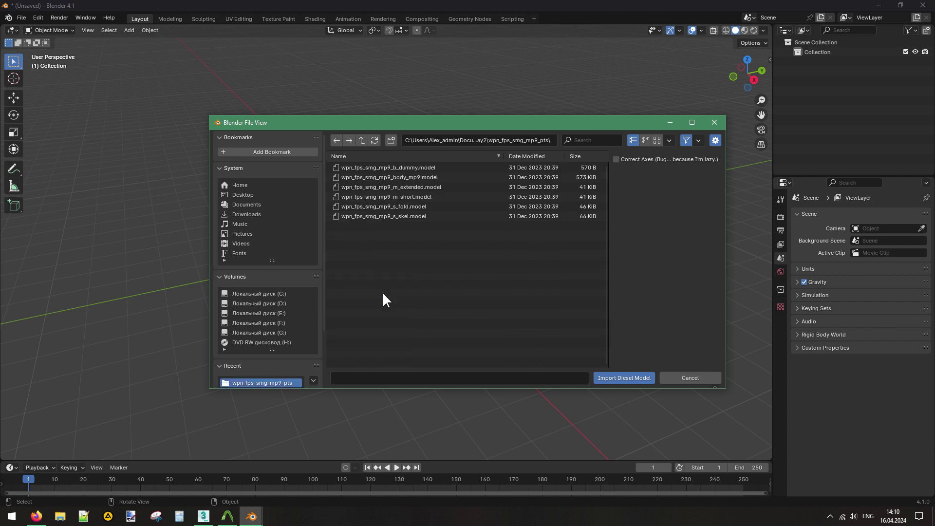
# Import wpn_fps_smg_mp9_body_mp9.model with the Correct Axes option left off.
pyautogui.click(393, 167)
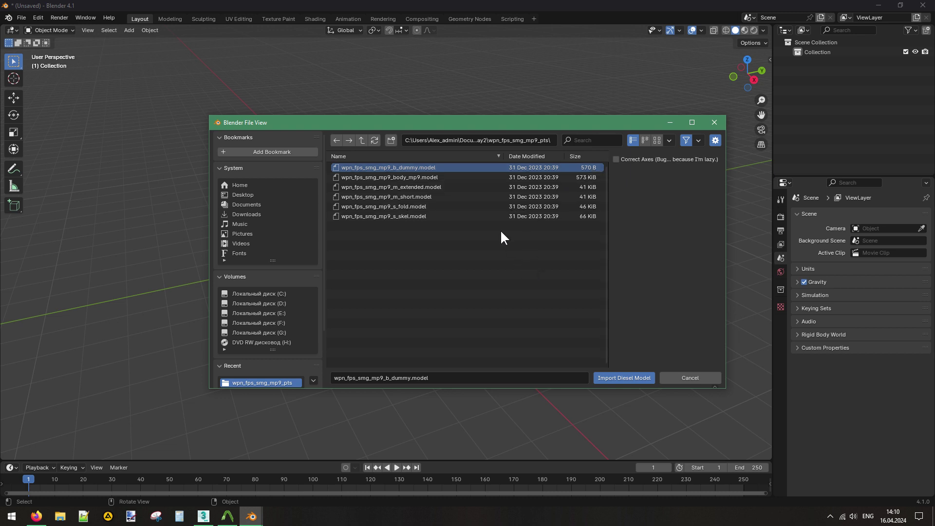
pyautogui.click(431, 177)
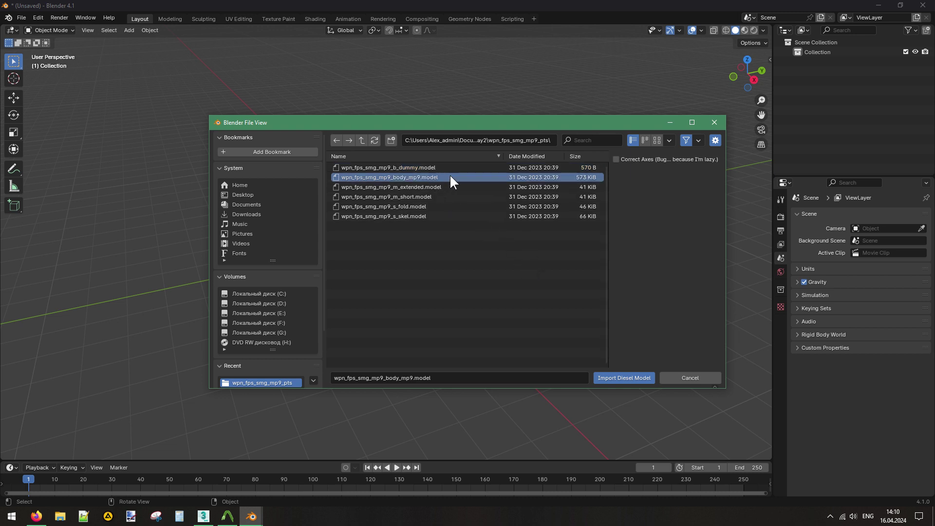
pyautogui.doubleClick(451, 178)
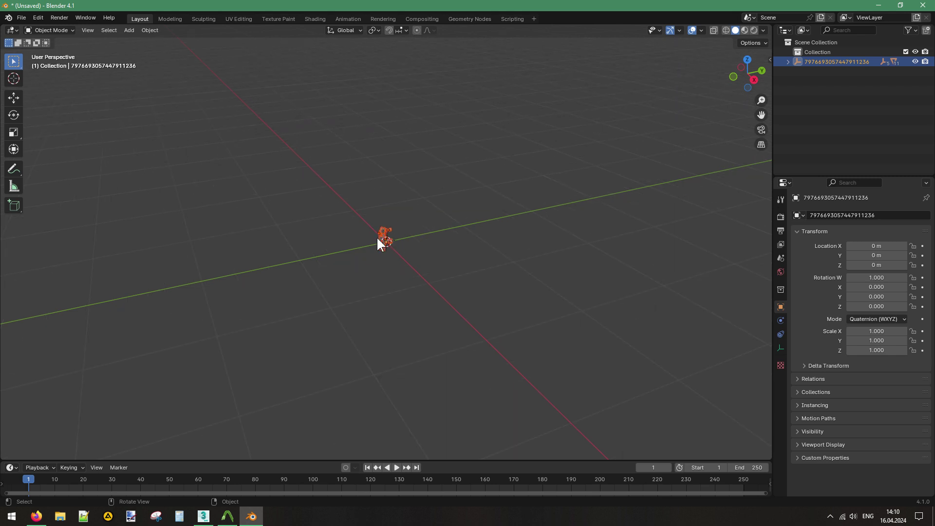
# Examine the imported MP9 body's orientation and geometry from both sides.
pyautogui.scroll(10, 379, 239)
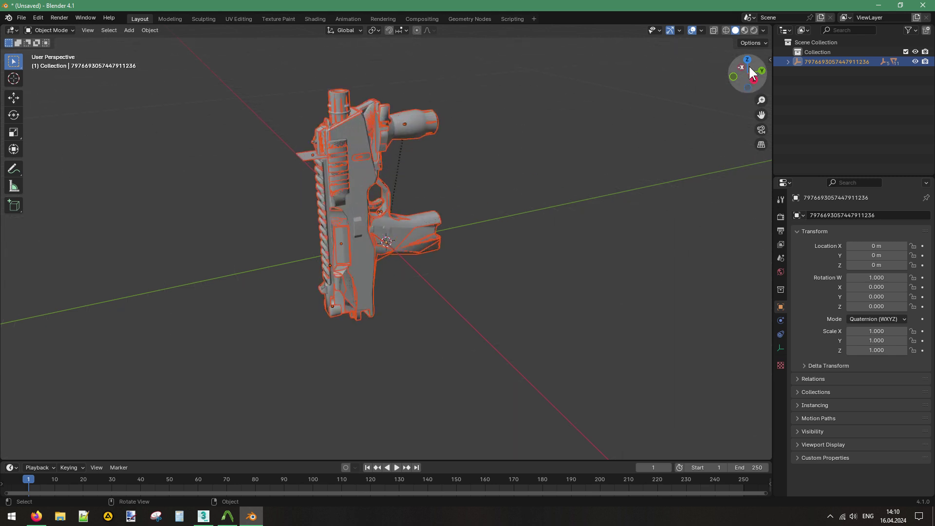
pyautogui.moveTo(750, 73); pyautogui.dragTo(656, 88)
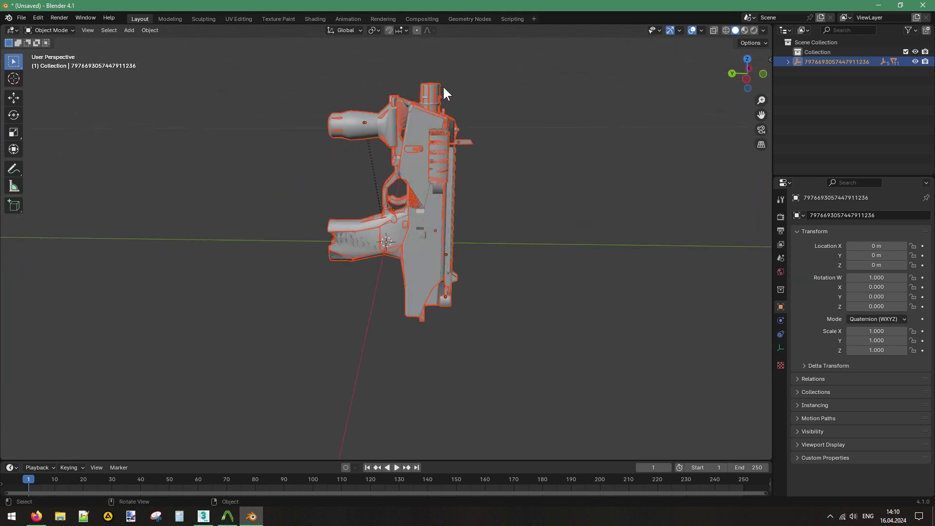
pyautogui.moveTo(755, 59); pyautogui.dragTo(248, 112)
pyautogui.moveTo(10, 168); pyautogui.dragTo(258, 165)
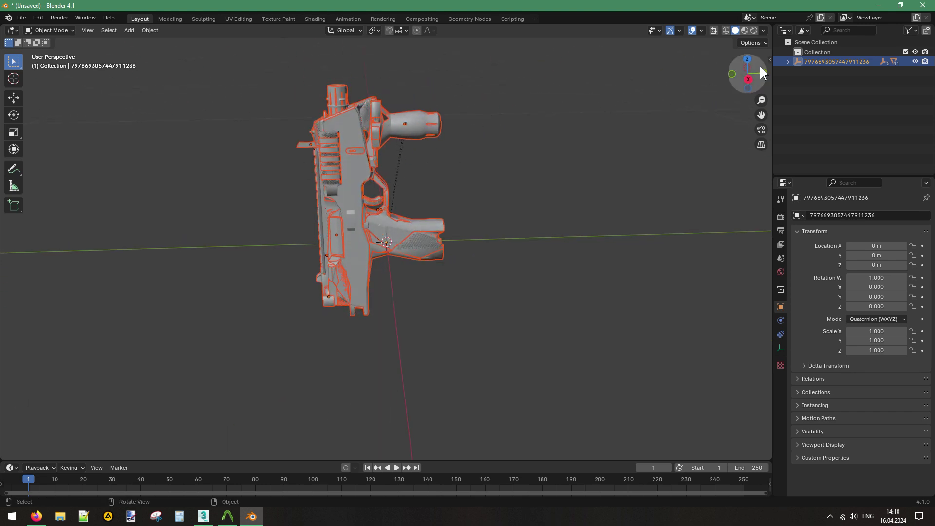
pyautogui.moveTo(760, 68); pyautogui.dragTo(490, 201)
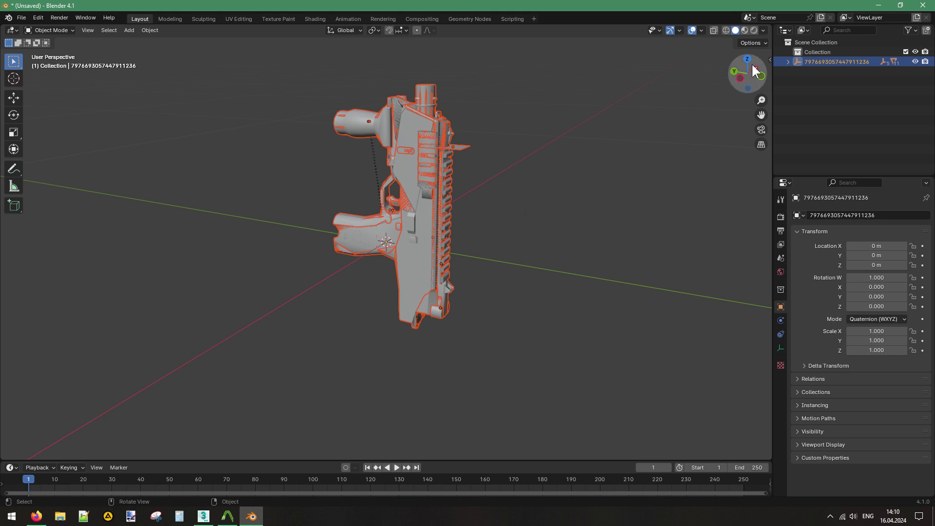
pyautogui.moveTo(753, 59); pyautogui.dragTo(34, 95)
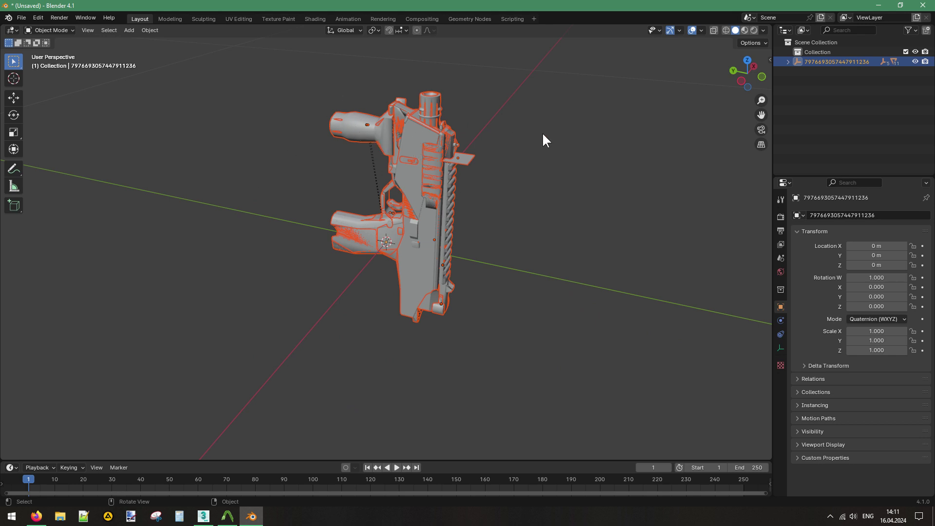
pyautogui.moveTo(754, 84); pyautogui.dragTo(733, 89)
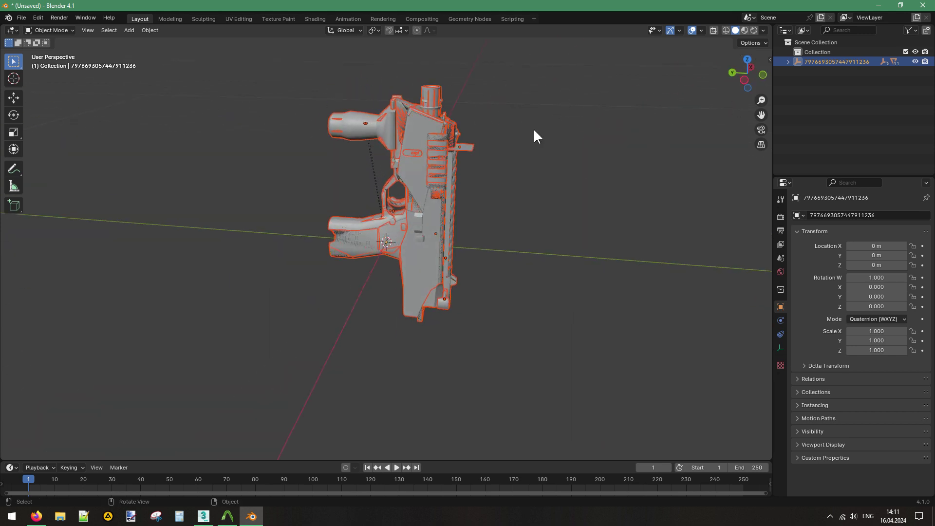
# Delete the imported MP9 body and import wpn_fps_smg_mp9_body_mp9.model again with Correct Axes enabled.
pyautogui.press('Delete')
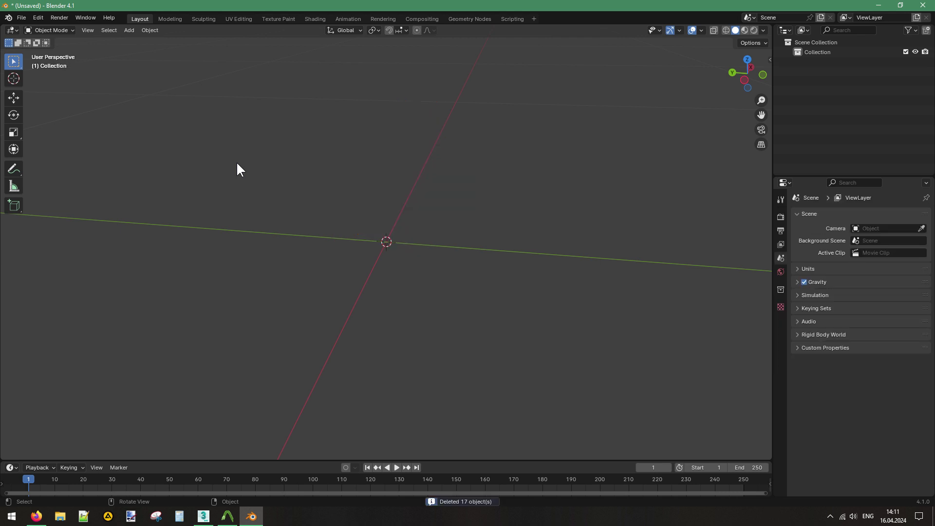
pyautogui.click(23, 18)
pyautogui.moveTo(62, 156)
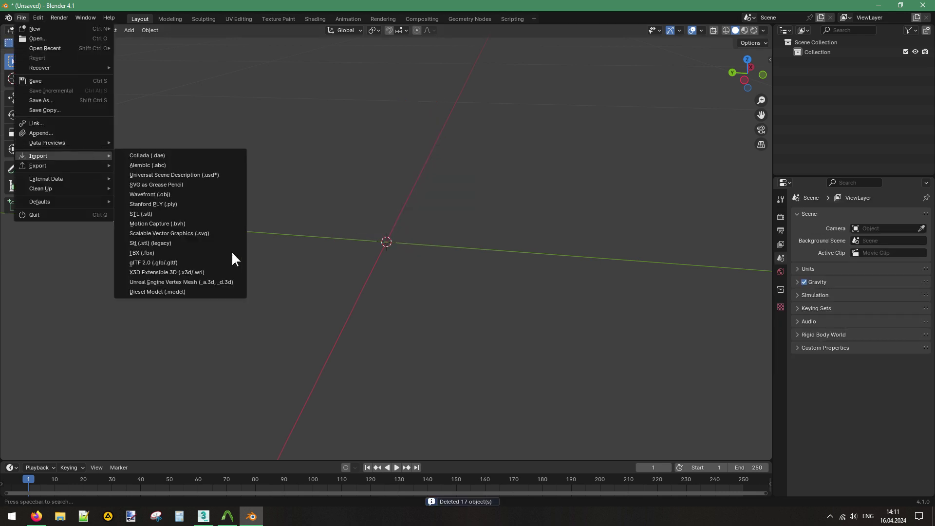
pyautogui.click(185, 289)
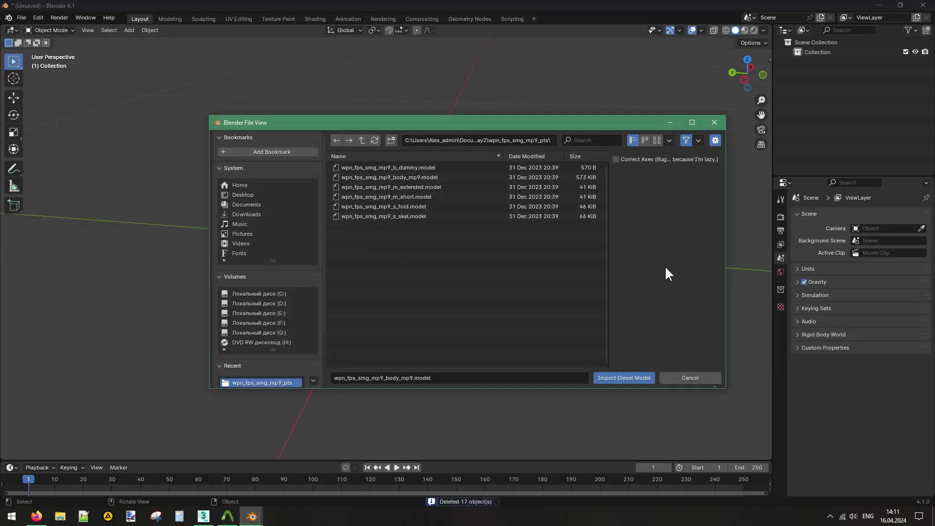
pyautogui.click(631, 161)
pyautogui.click(559, 177)
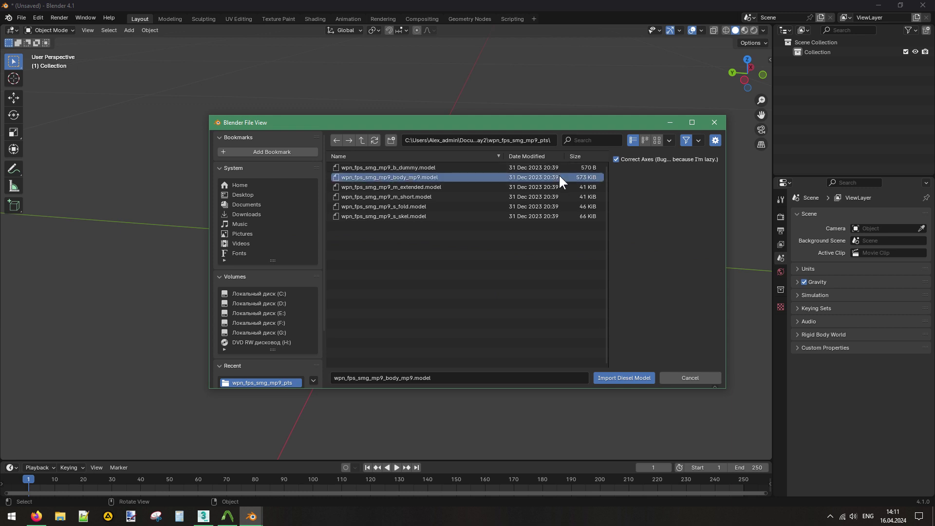
pyautogui.click(636, 375)
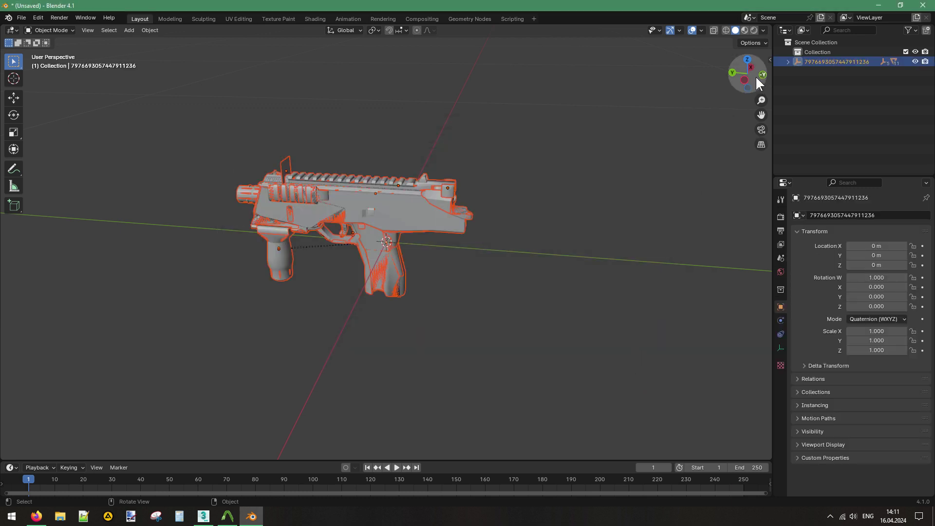
pyautogui.moveTo(755, 75); pyautogui.dragTo(691, 79)
# Import the extended magazine from wpn_fps_smg_mp9_m_extended.model with Correct Axes enabled.
pyautogui.click(21, 18)
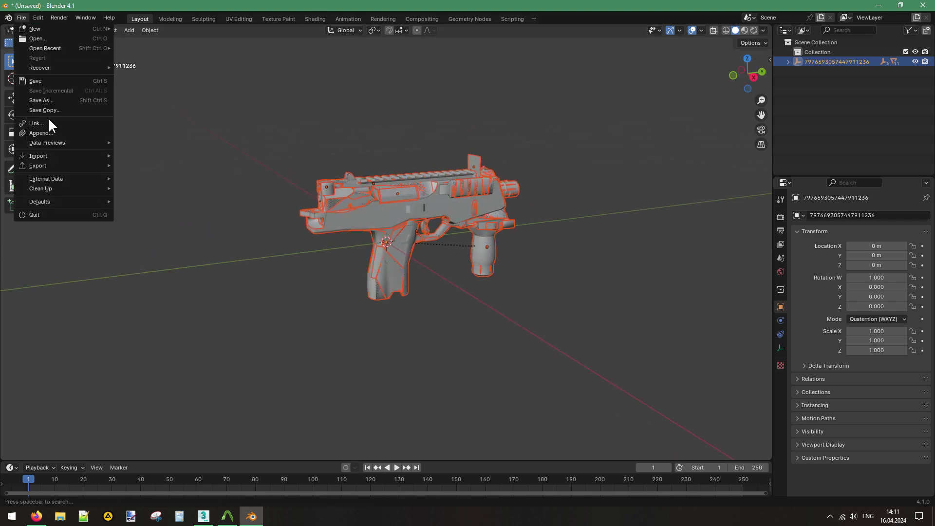
pyautogui.click(22, 18)
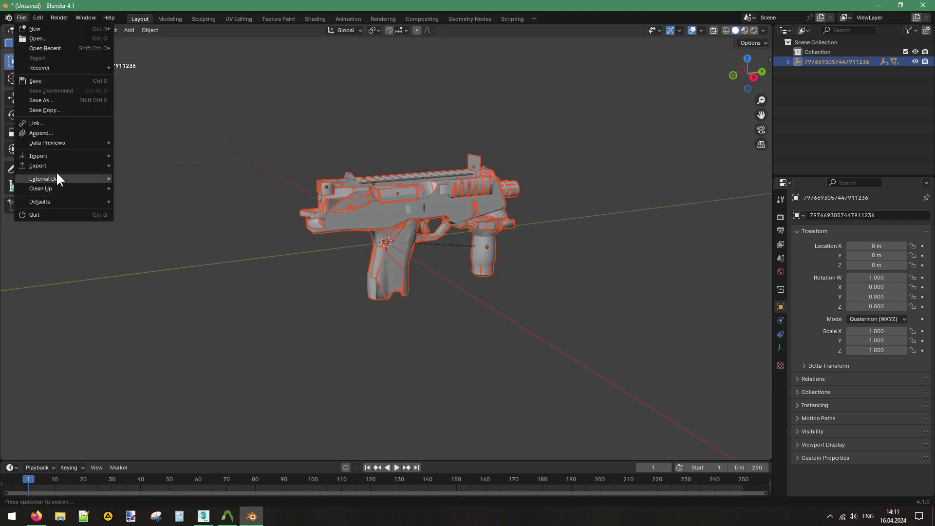
pyautogui.moveTo(89, 154)
pyautogui.click(174, 291)
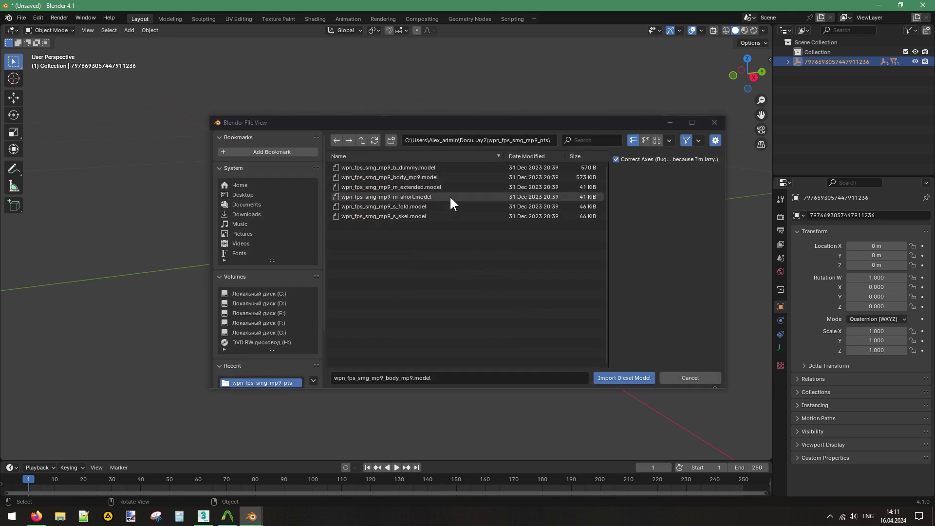
pyautogui.click(396, 186)
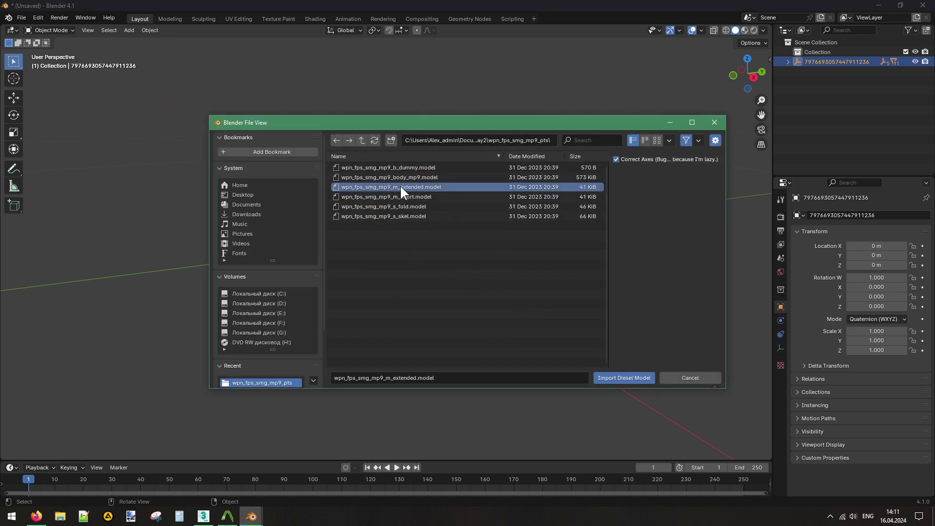
pyautogui.doubleClick(400, 187)
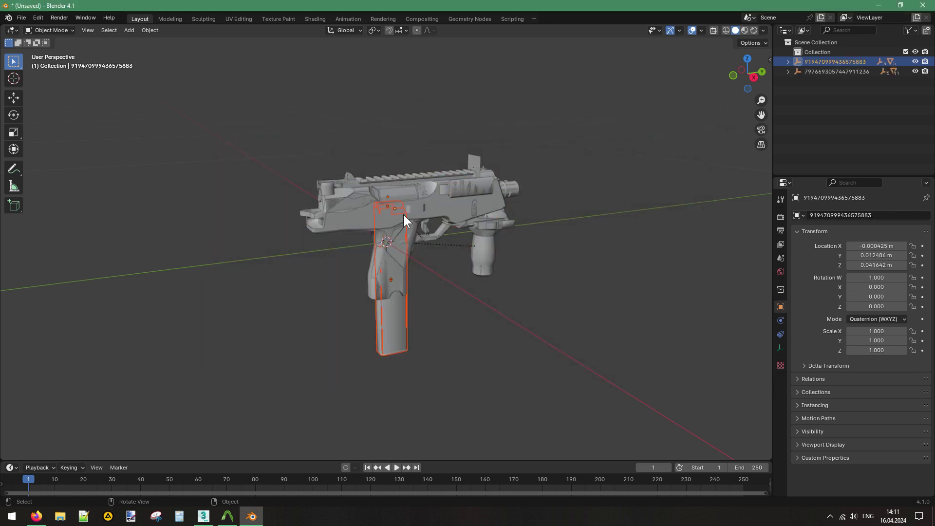
pyautogui.moveTo(753, 63); pyautogui.dragTo(684, 69)
# Import the folding stock from wpn_fps_smg_mp9_s_fold.model with Correct Axes enabled.
pyautogui.click(21, 18)
pyautogui.moveTo(77, 156)
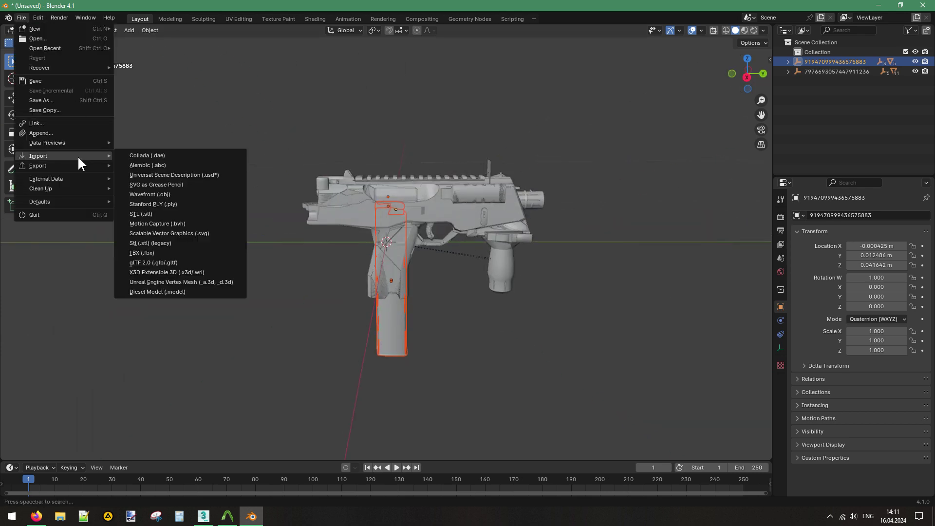
pyautogui.click(175, 292)
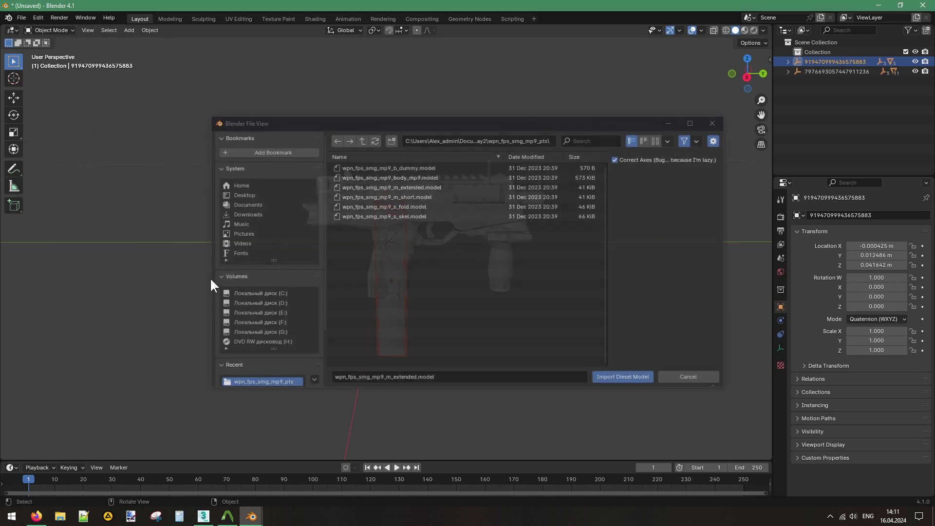
pyautogui.click(408, 195)
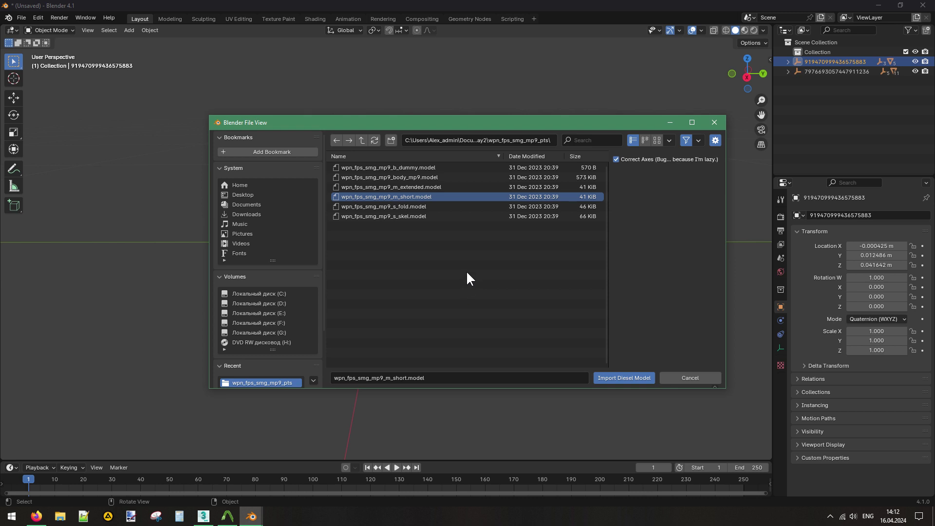
pyautogui.doubleClick(436, 206)
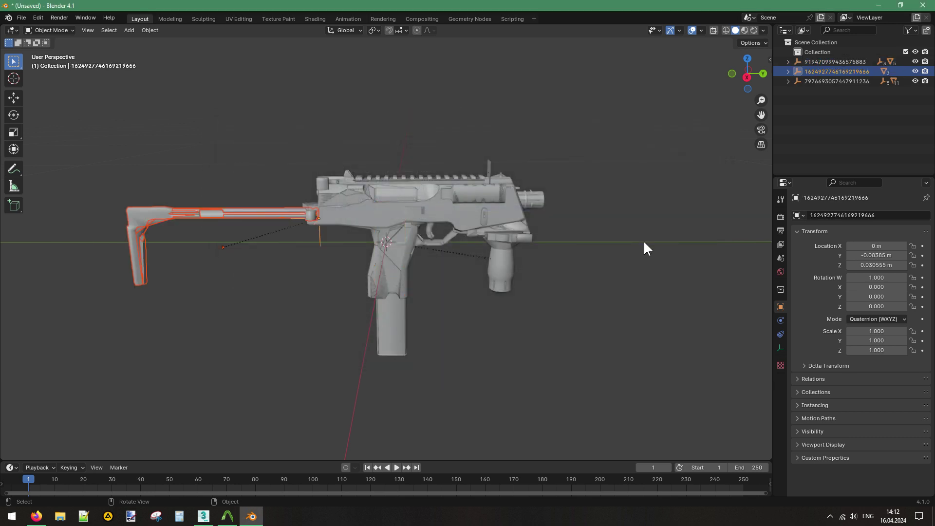
pyautogui.moveTo(762, 76); pyautogui.dragTo(667, 80)
# Import the skeletal stock from wpn_fps_smg_mp9_s_skel.model with Correct Axes enabled and inspect it on the weapon.
pyautogui.click(21, 18)
pyautogui.moveTo(63, 154)
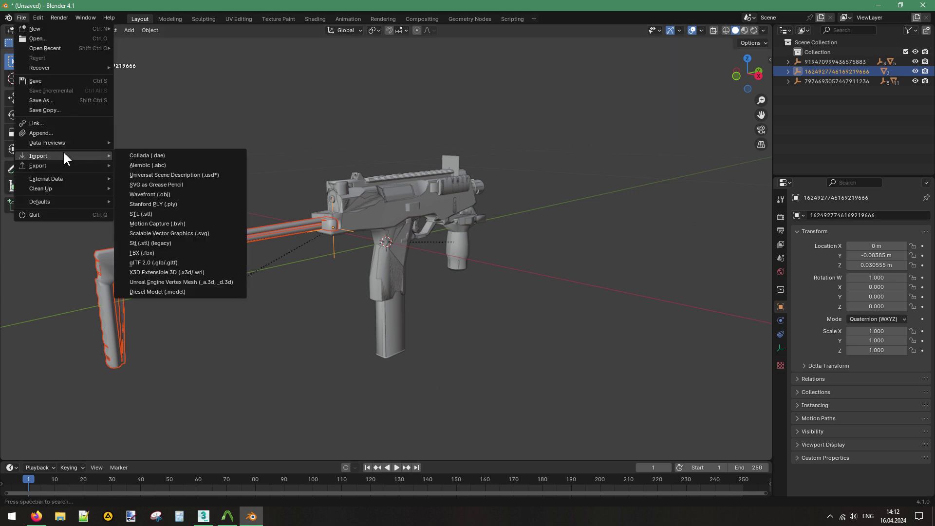
pyautogui.click(189, 288)
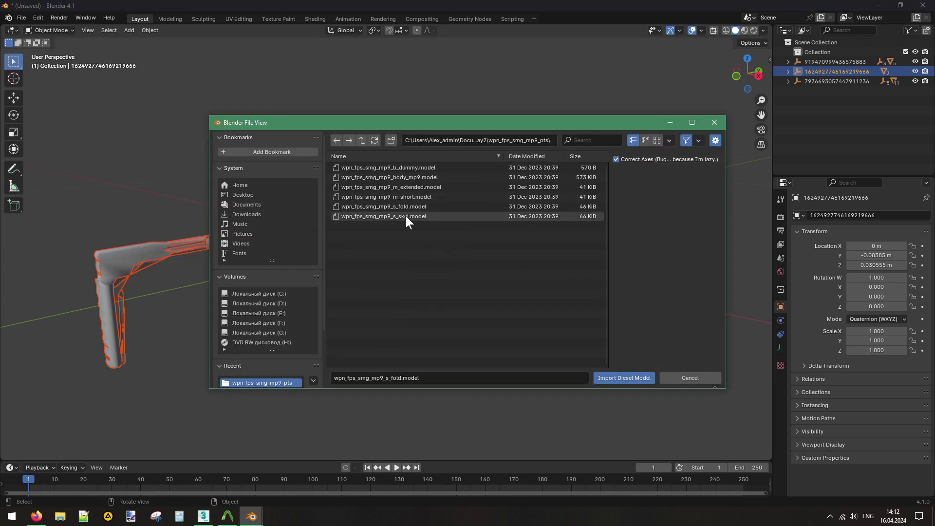
pyautogui.doubleClick(405, 216)
pyautogui.moveTo(744, 69); pyautogui.dragTo(550, 128)
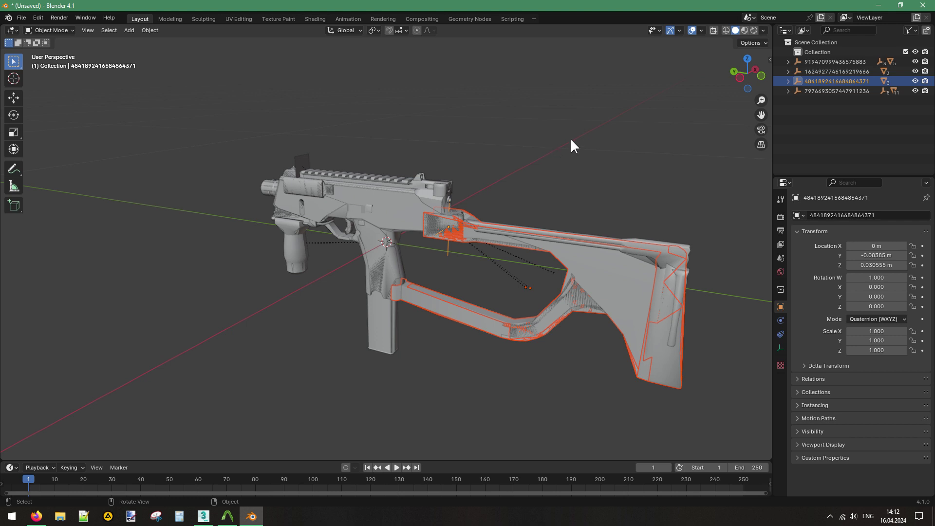
# Examine the assembled MP9 from both sides, checking how the body, magazine, foregrip and stocks fit together.
pyautogui.scroll(3, 561, 271)
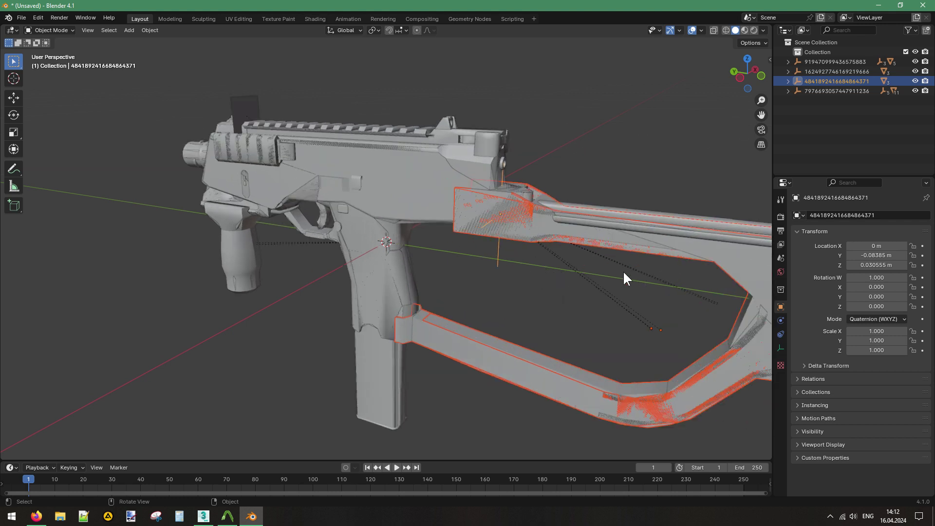
pyautogui.scroll(-2, 625, 275)
pyautogui.moveTo(652, 177); pyautogui.dragTo(697, 264, button='middle')
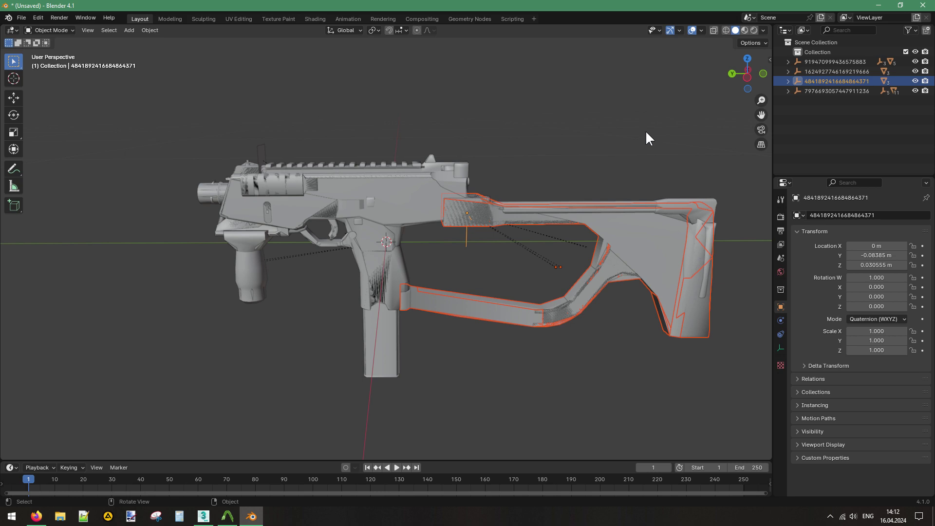
pyautogui.moveTo(757, 62); pyautogui.dragTo(497, 193)
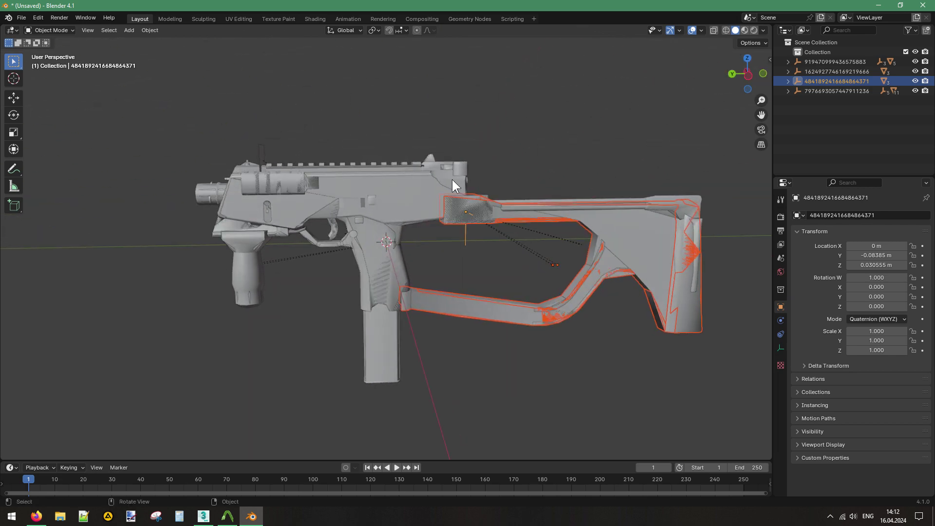
pyautogui.moveTo(755, 62)
pyautogui.mouseDown()
pyautogui.moveTo(756, 77)
pyautogui.moveTo(756, 65)
pyautogui.mouseUp()
pyautogui.scroll(3, 367, 163)
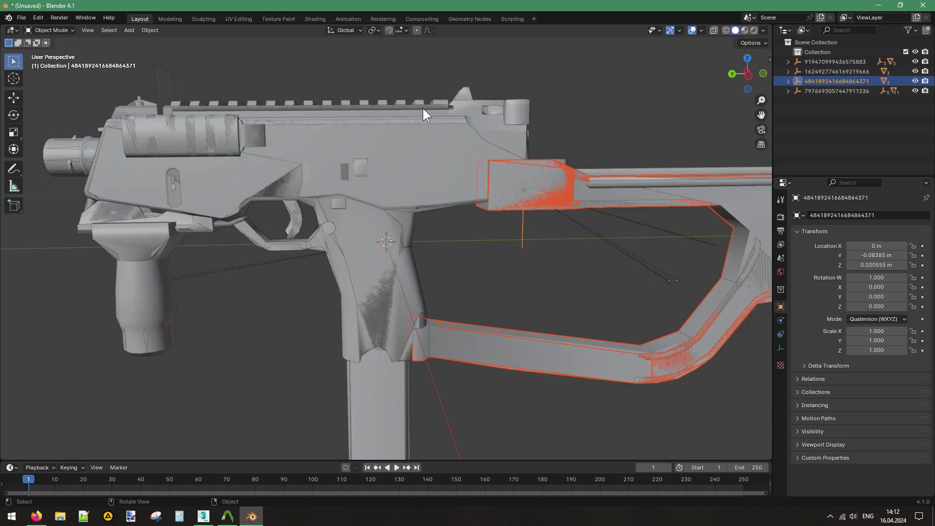
pyautogui.click(451, 103)
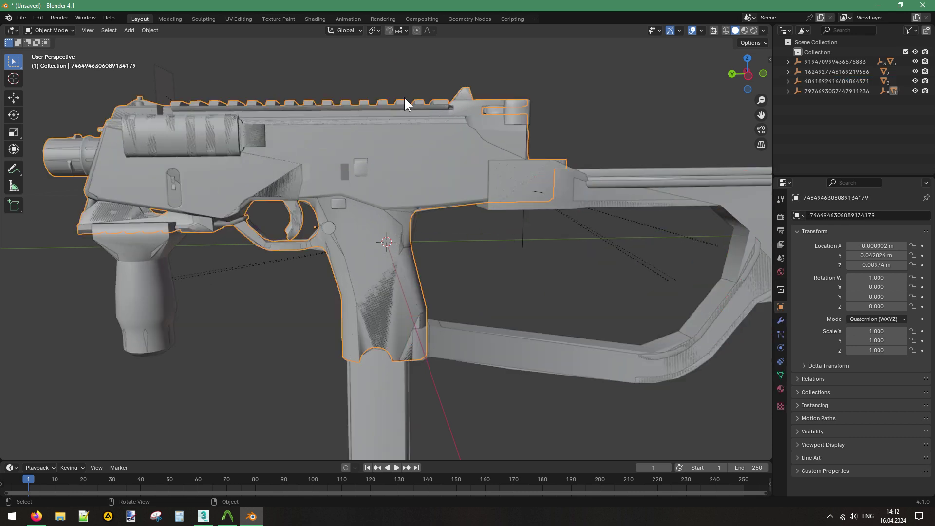
pyautogui.moveTo(759, 75); pyautogui.dragTo(434, 232)
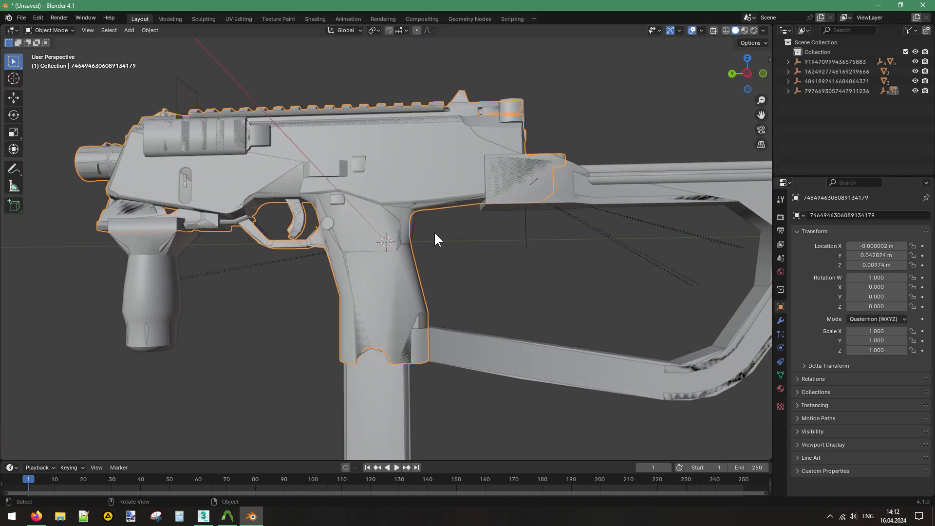
pyautogui.click(407, 220)
pyautogui.moveTo(742, 76); pyautogui.dragTo(591, 200)
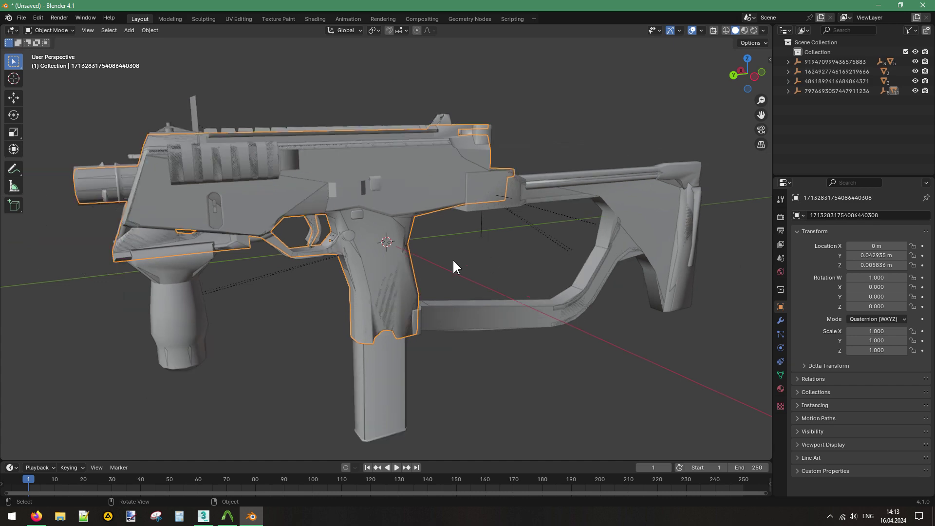
pyautogui.moveTo(752, 65); pyautogui.dragTo(691, 319)
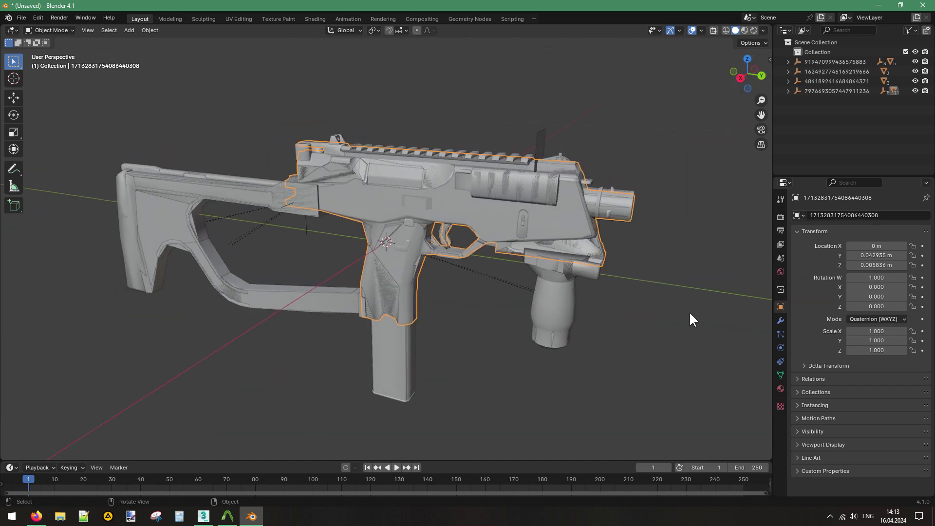
pyautogui.click(563, 297)
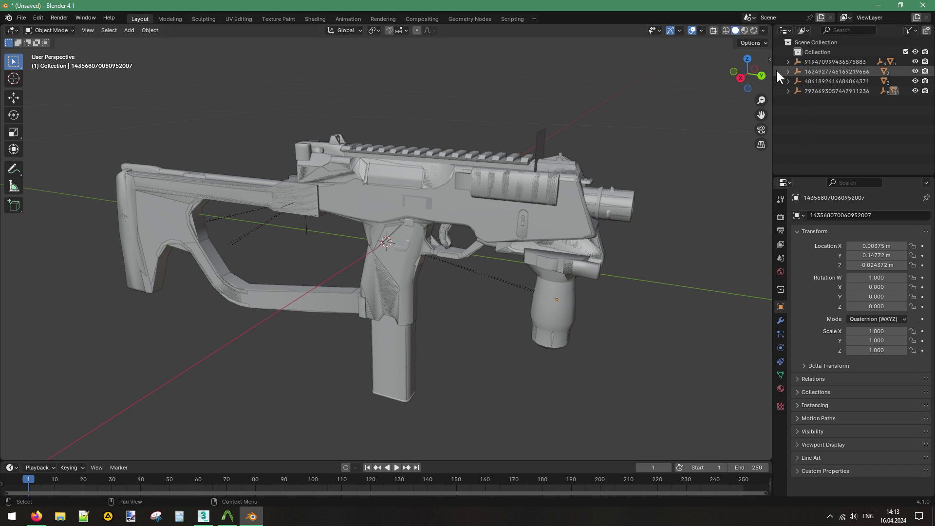
pyautogui.moveTo(755, 60)
pyautogui.mouseDown()
pyautogui.moveTo(282, 68)
pyautogui.moveTo(263, 100)
pyautogui.moveTo(248, 248)
pyautogui.moveTo(151, 151)
pyautogui.moveTo(146, 49)
pyautogui.moveTo(263, 53)
pyautogui.moveTo(192, 65)
pyautogui.moveTo(748, 71)
pyautogui.mouseUp()
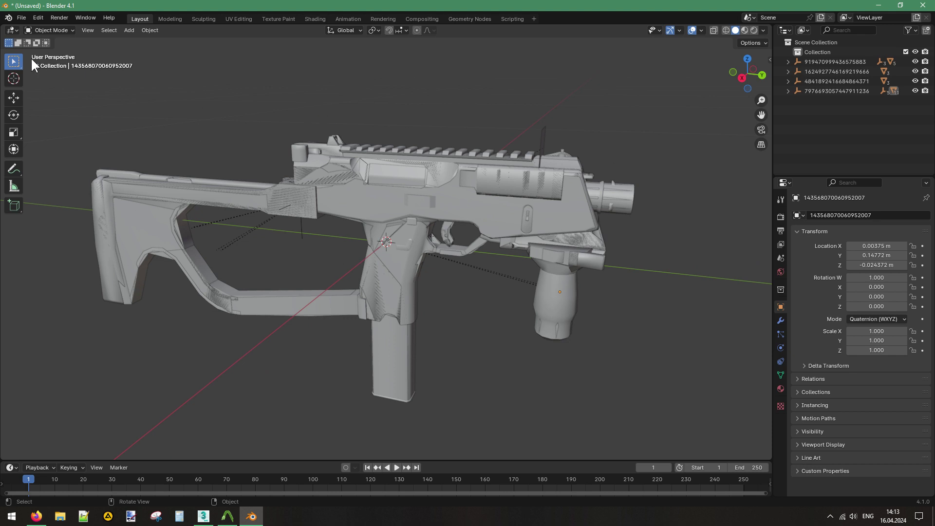
# Start another Diesel Model import and browse up from the MP9 parts folder to PD2_24 to look through its folders.
pyautogui.click(25, 16)
pyautogui.moveTo(36, 155)
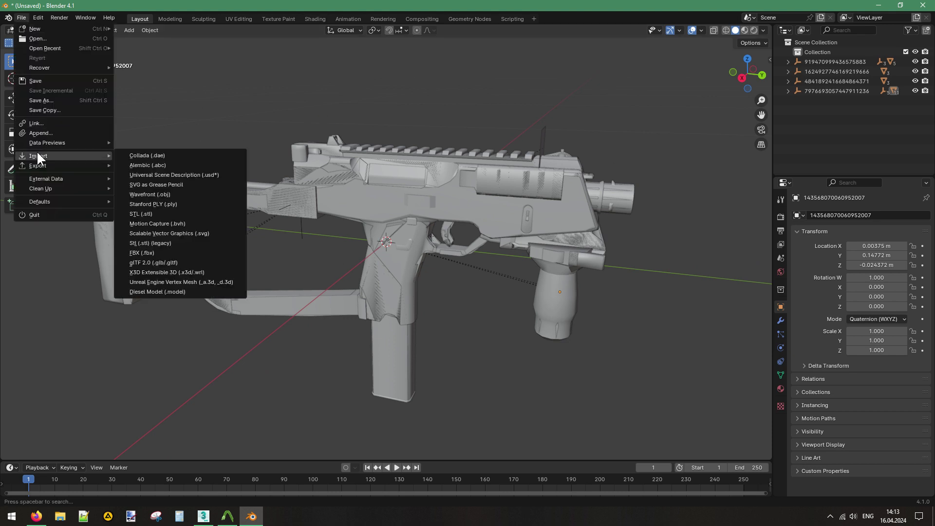
pyautogui.click(173, 291)
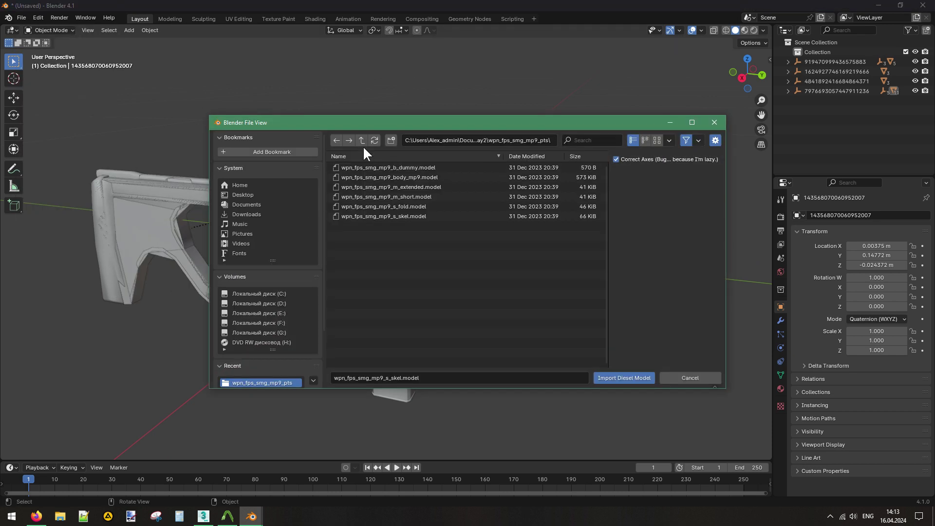
pyautogui.click(363, 141)
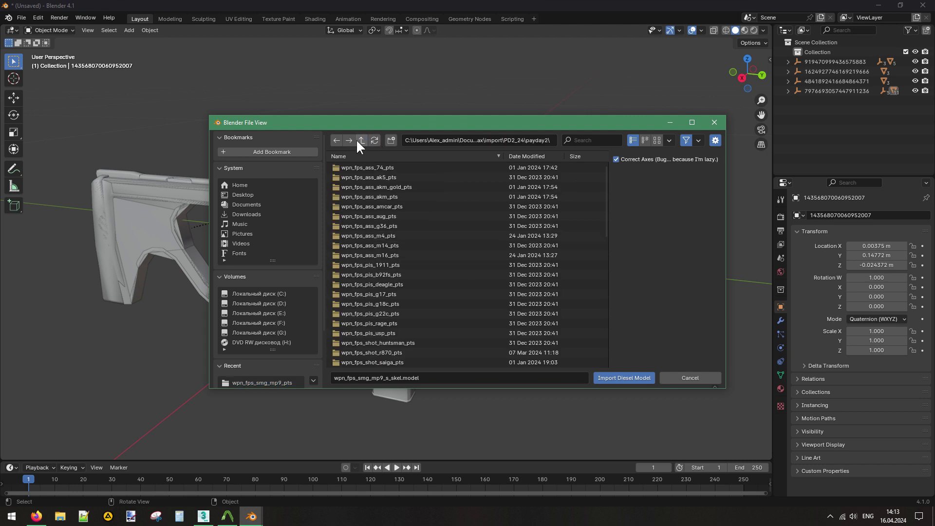
pyautogui.click(356, 139)
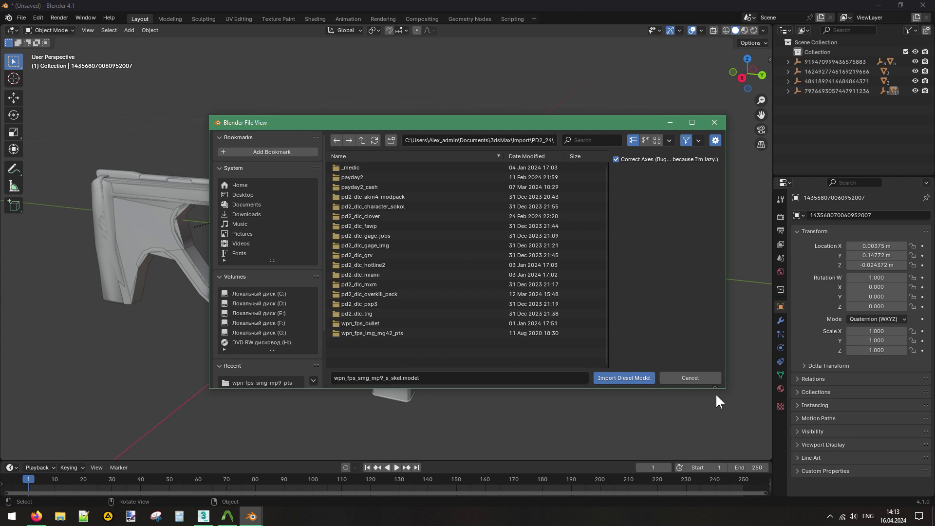
# Launch Diesel Bundle Viewer from the desktop and load the recent PAYDAY 2 assets file bundle_db.blb.
pyautogui.click(933, 516)
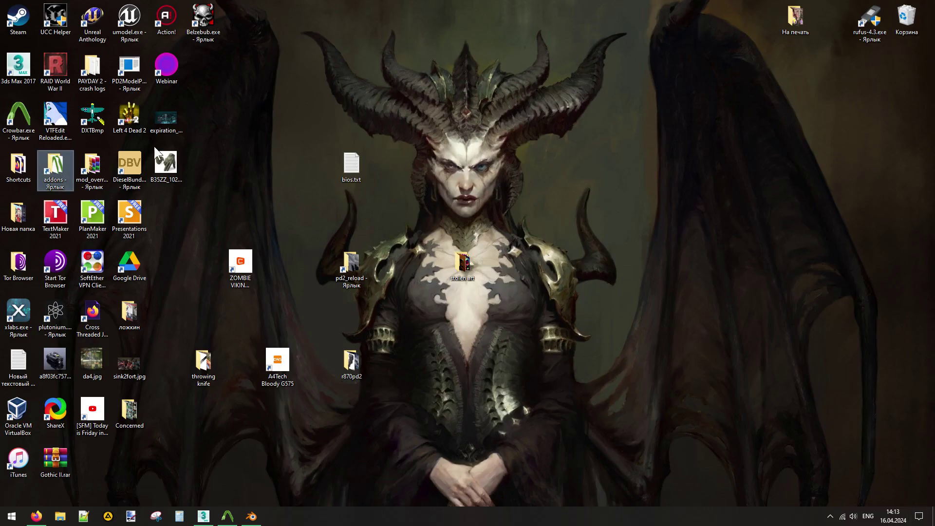
pyautogui.click(129, 73)
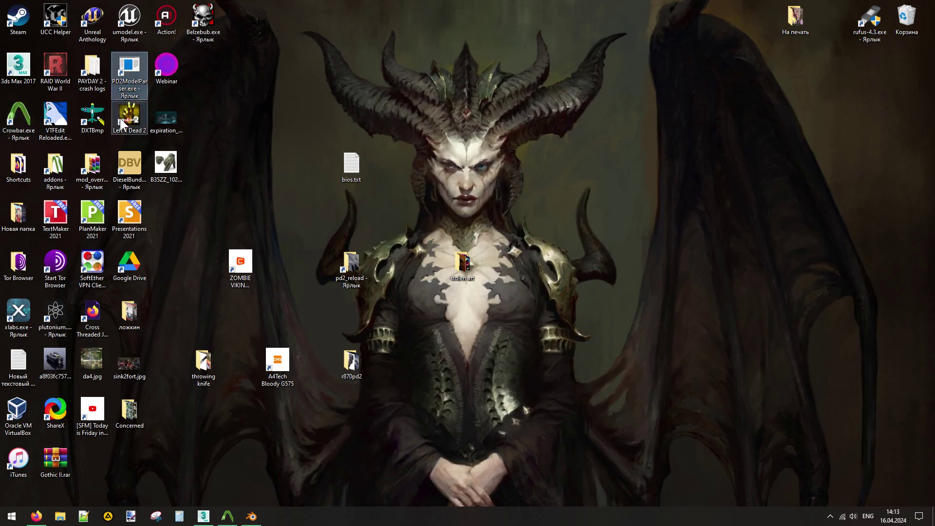
pyautogui.click(119, 159)
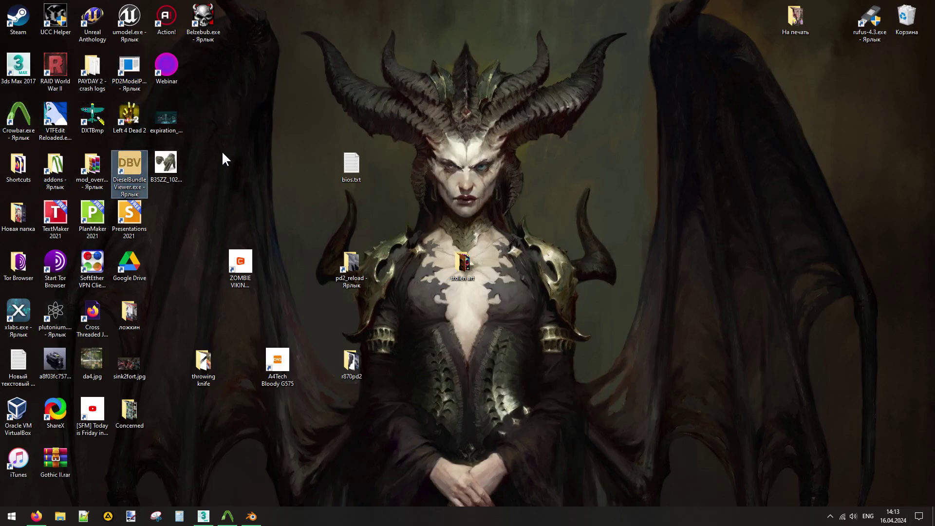
pyautogui.press('Return')
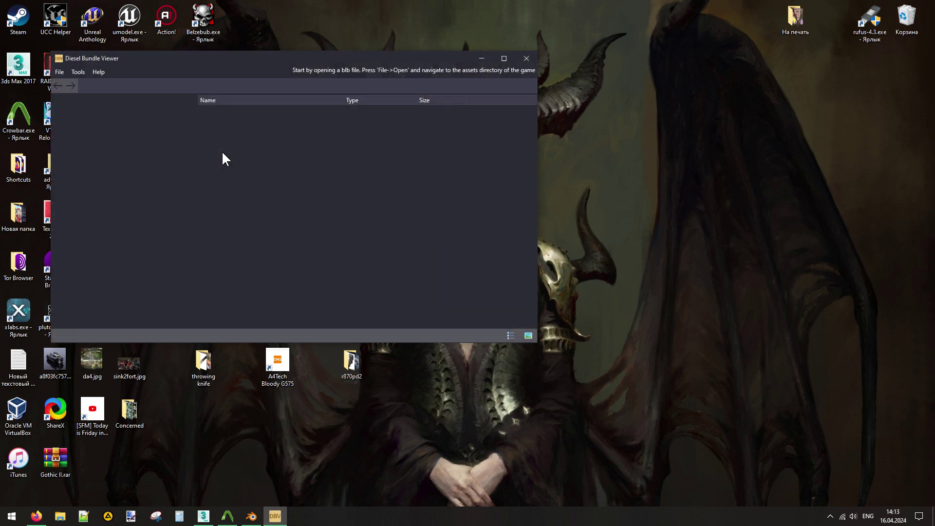
pyautogui.click(59, 71)
pyautogui.moveTo(51, 111)
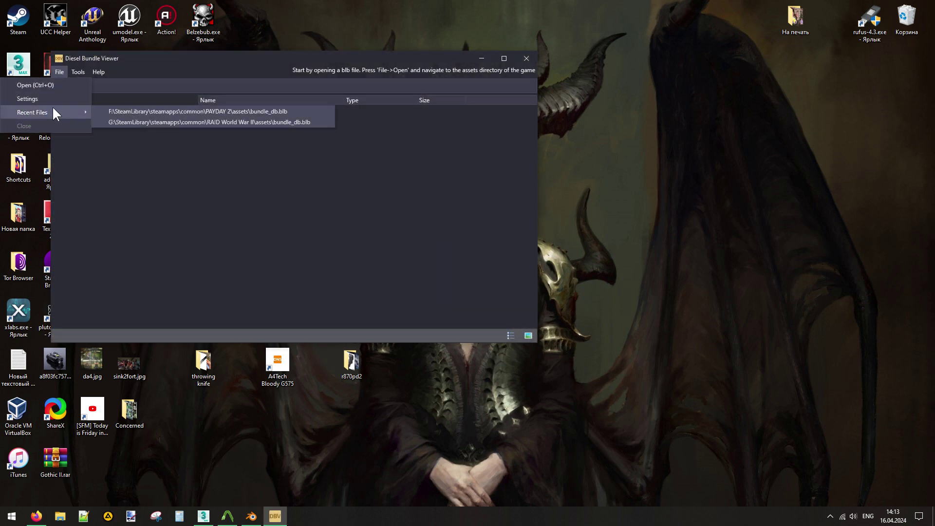
pyautogui.click(136, 111)
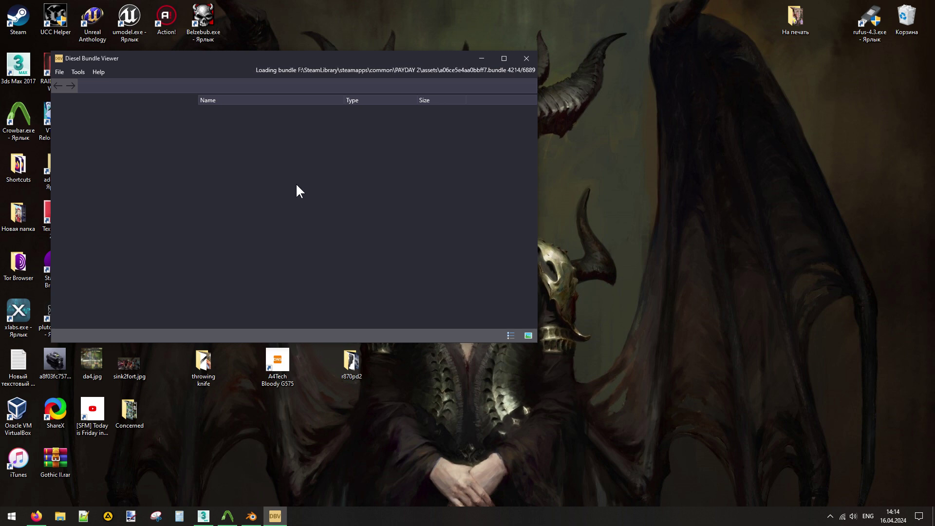
# Switch to Firefox and search Google Images for "mp9 suppressor".
pyautogui.click(37, 515)
pyautogui.click(193, 31)
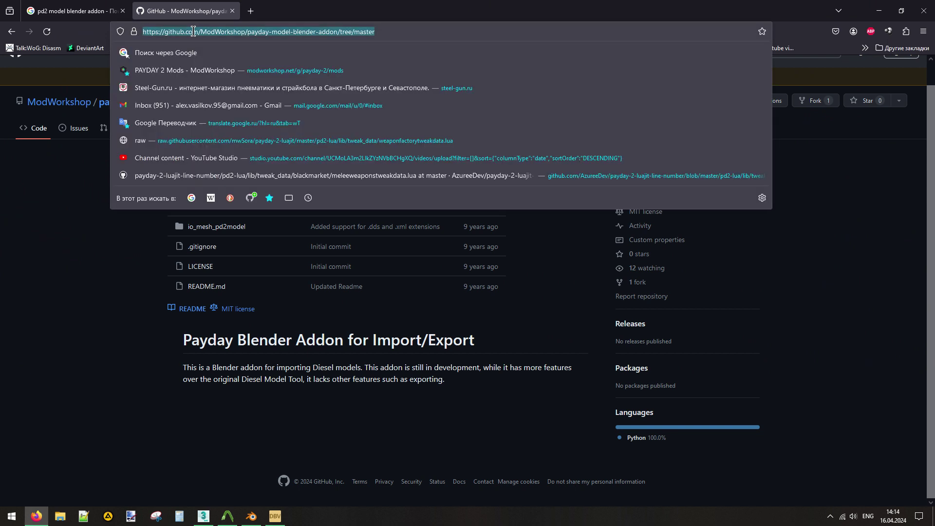
pyautogui.write('mp9 suppr')
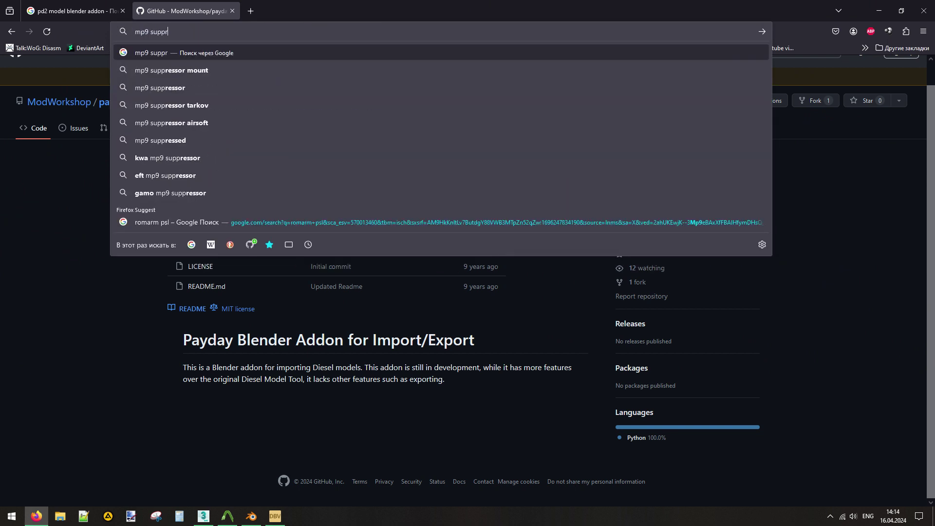
pyautogui.write('essor')
pyautogui.press('Return')
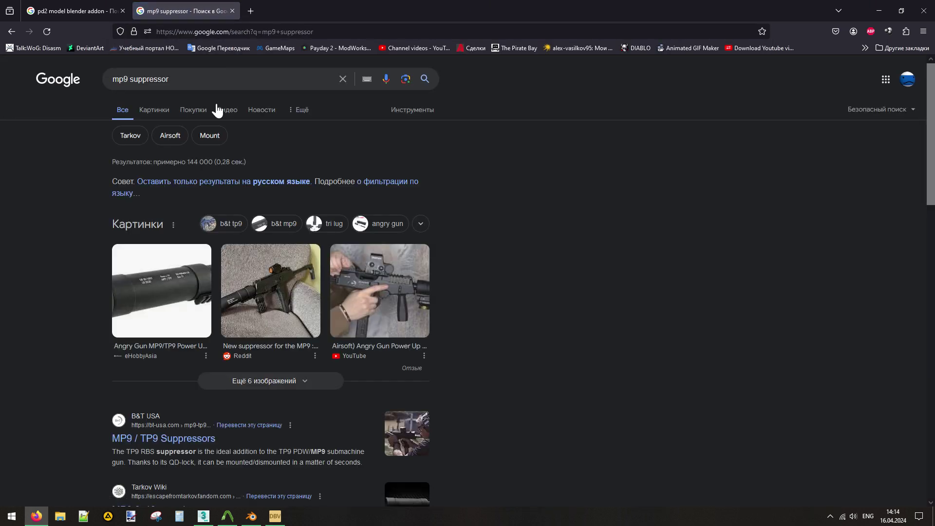
pyautogui.click(167, 111)
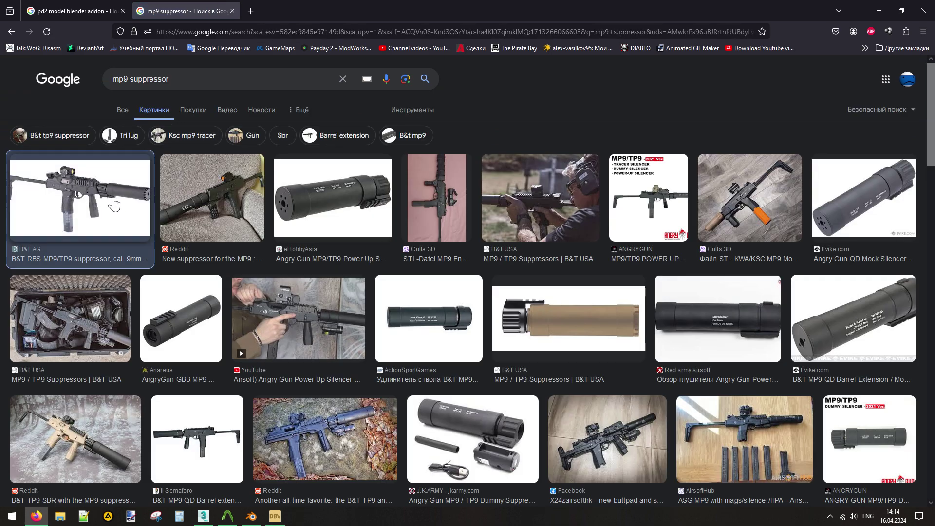
# View the B&T RBS and Angry Gun MP9/TP9 suppressor pictures, and close the browser.
pyautogui.click(114, 203)
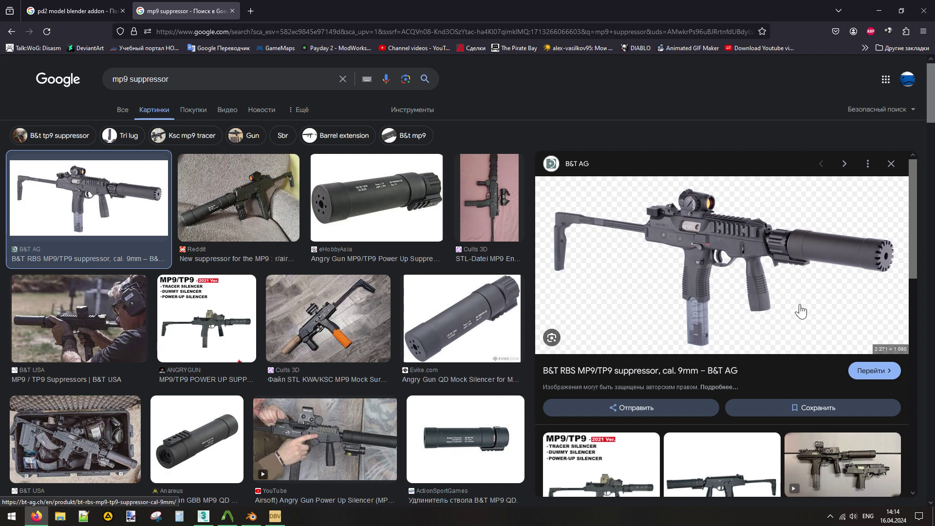
pyautogui.click(398, 207)
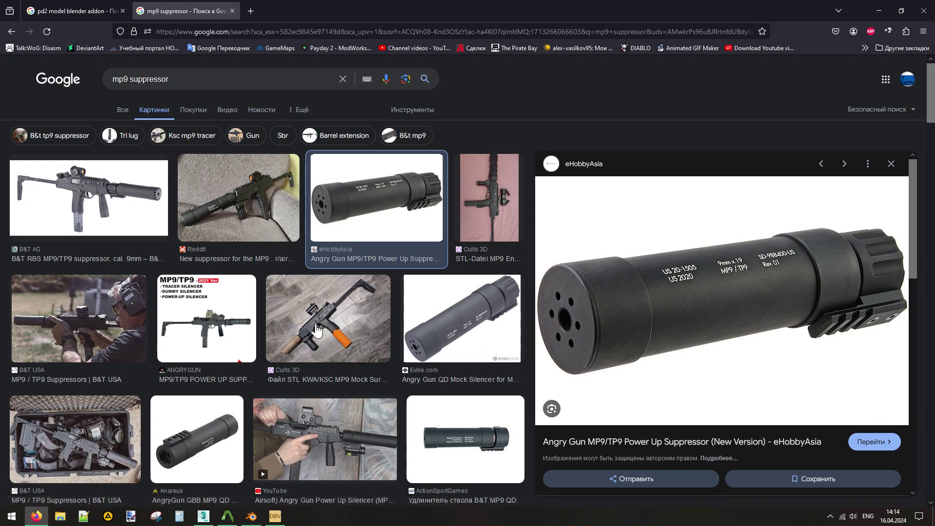
pyautogui.click(923, 10)
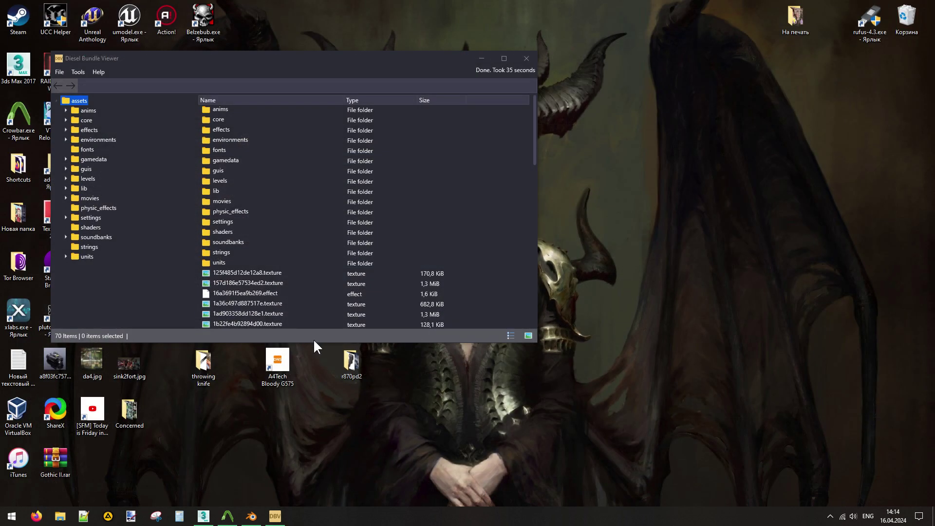
# In Diesel Bundle Viewer, locate and open units/pd2_dlc_butcher_mods/weapons/wpn_fps_smg_mp9_b_suppressed.
pyautogui.click(68, 254)
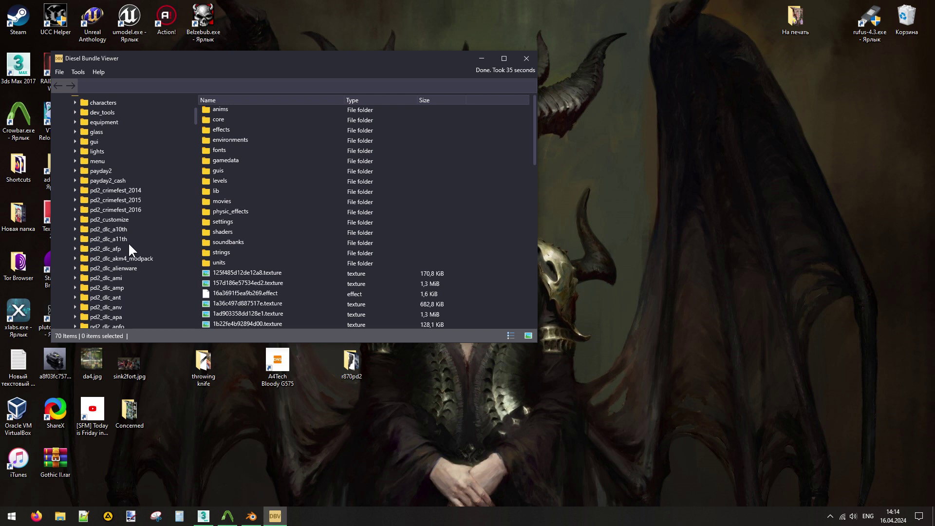
pyautogui.scroll(-4, 130, 249)
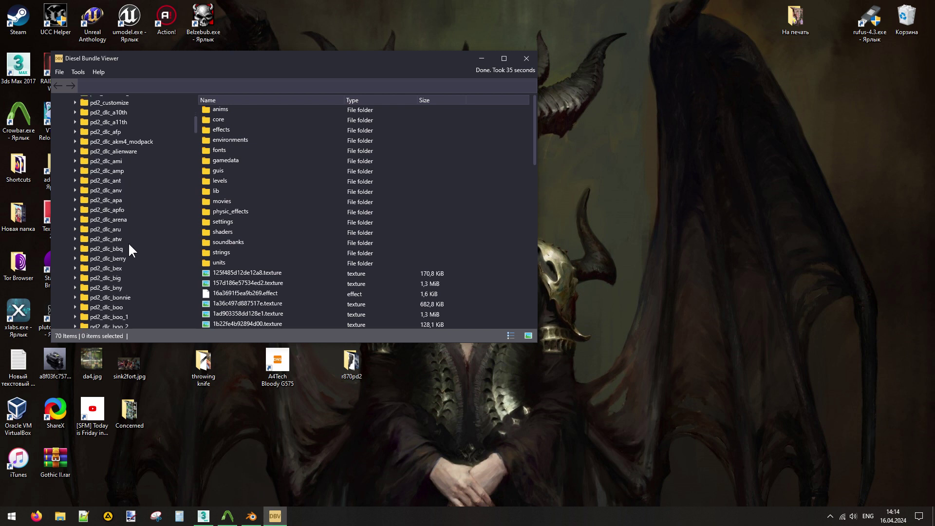
pyautogui.scroll(-4, 129, 244)
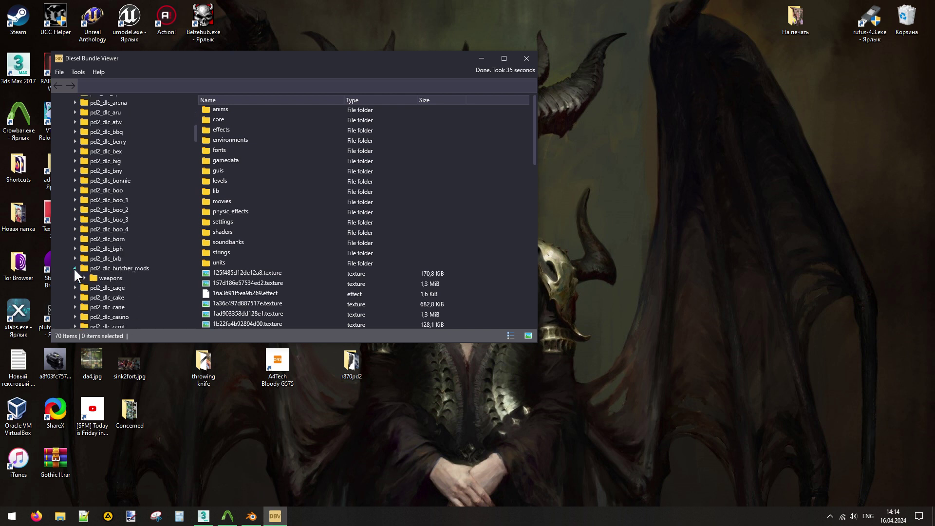
pyautogui.click(74, 268)
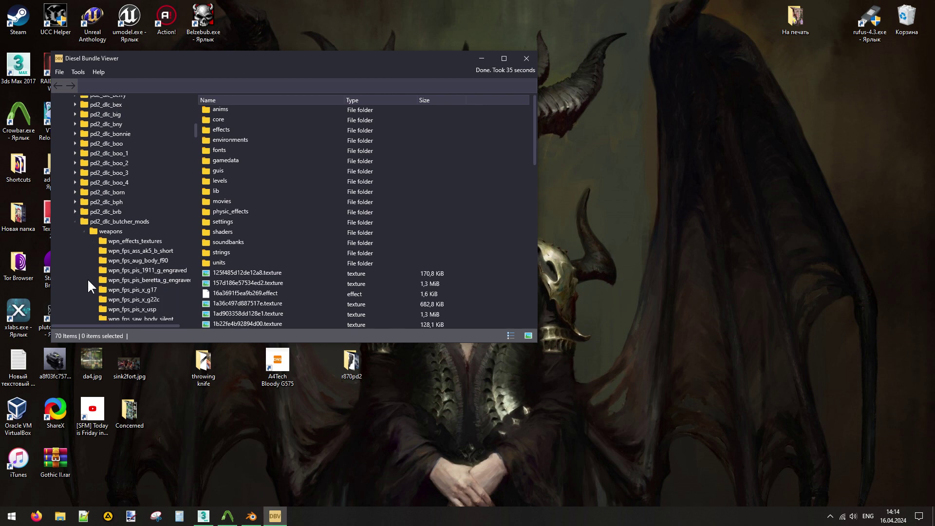
pyautogui.scroll(-3, 88, 281)
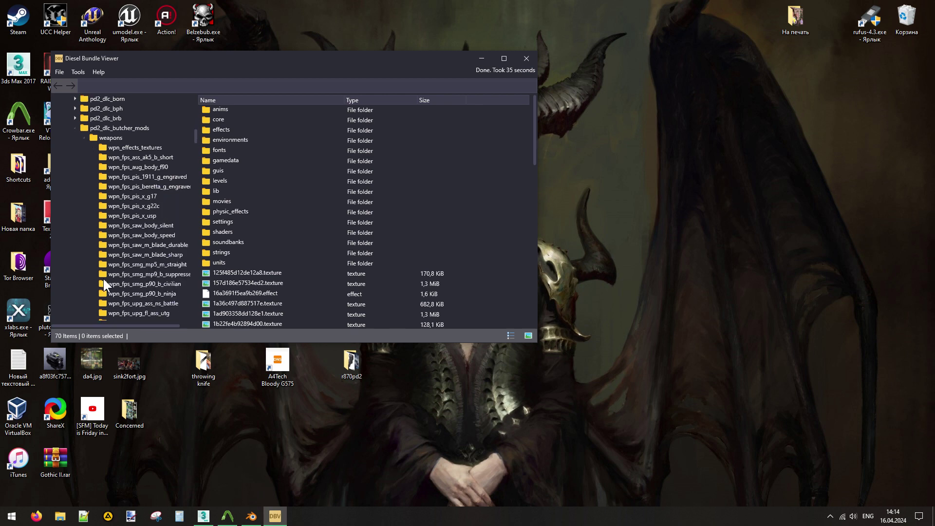
pyautogui.click(161, 274)
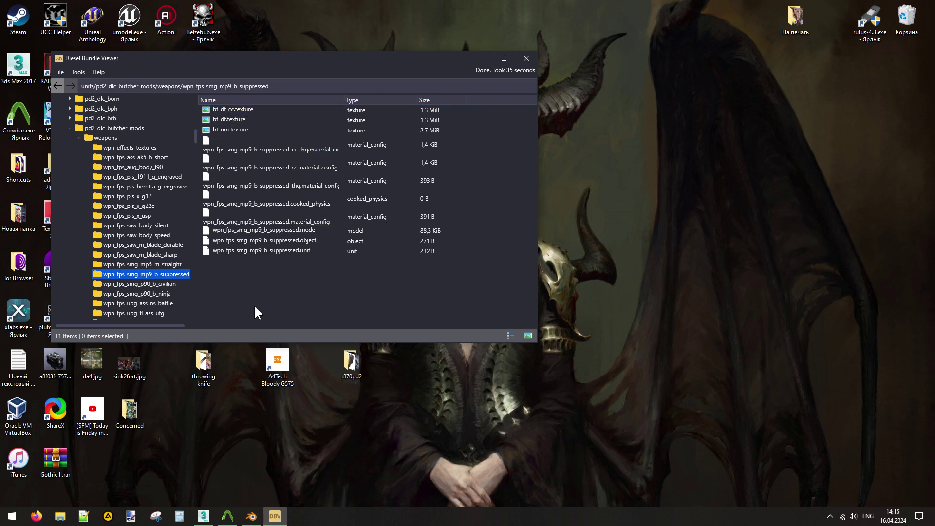
# Start saving the weapons folder of units/pd2_dlc_butcher_mods out of the bundle.
pyautogui.click(102, 138)
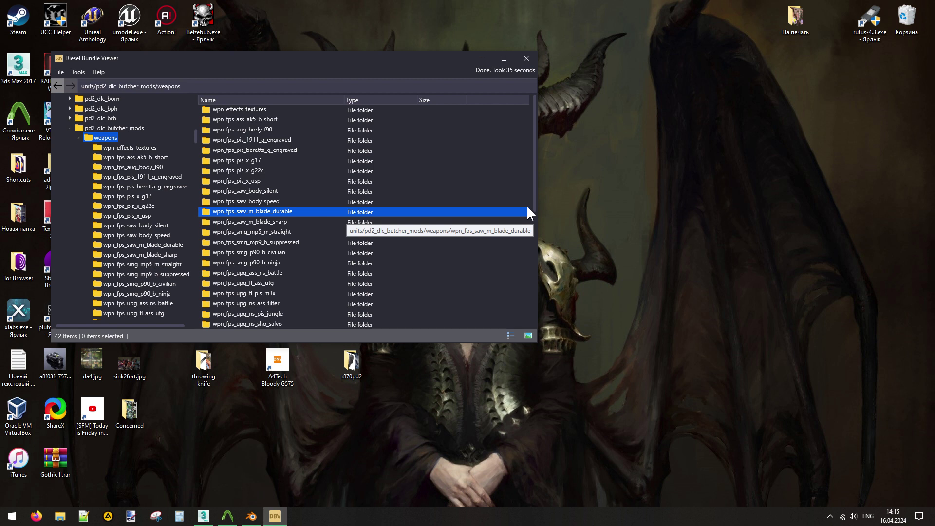
pyautogui.click(121, 129)
pyautogui.click(227, 109)
pyautogui.rightClick(226, 110)
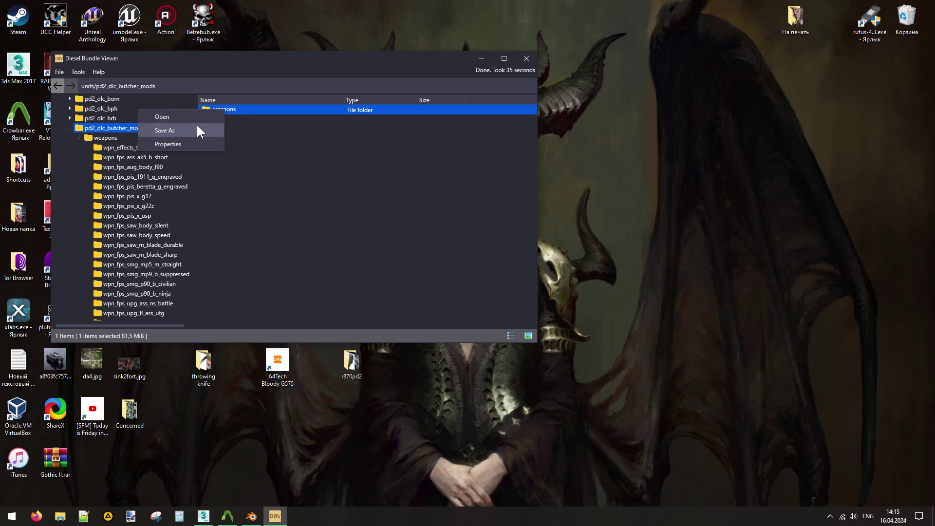
pyautogui.click(197, 129)
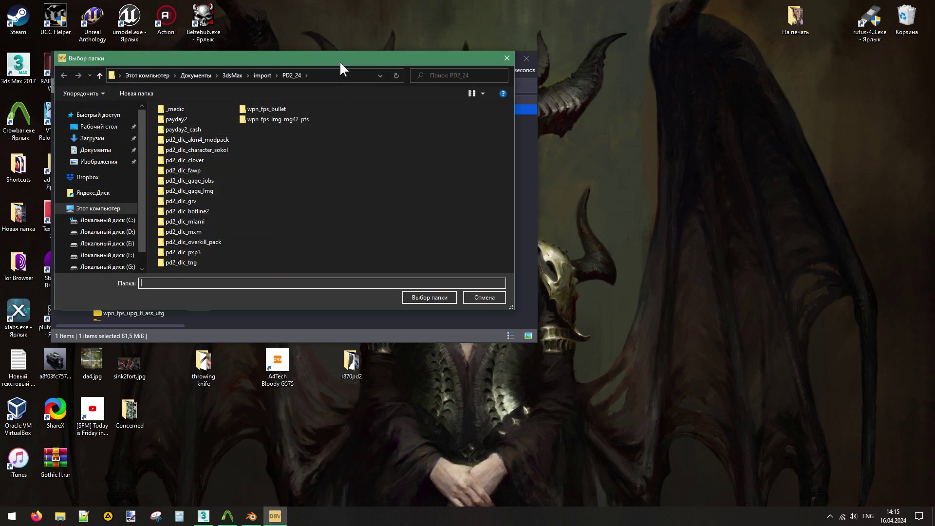
# Create a destination folder named pd2_dlc_butcher_mods inside PD2_24.
pyautogui.moveTo(340, 60); pyautogui.dragTo(549, 188)
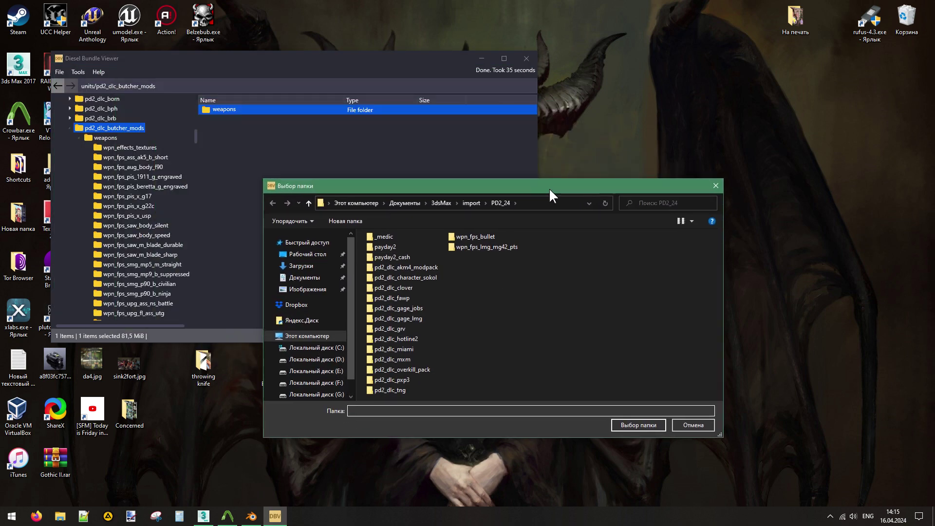
pyautogui.click(434, 406)
pyautogui.write('pd2_')
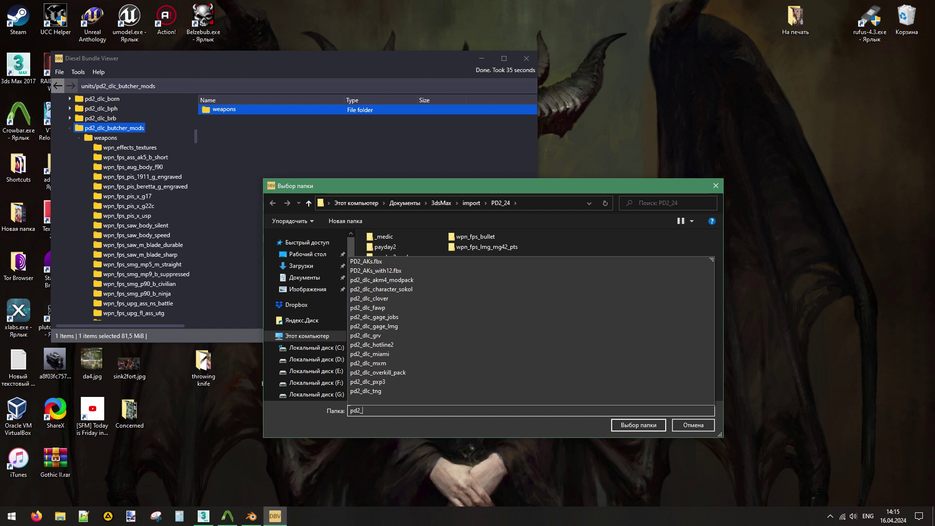
pyautogui.write('dlc_b')
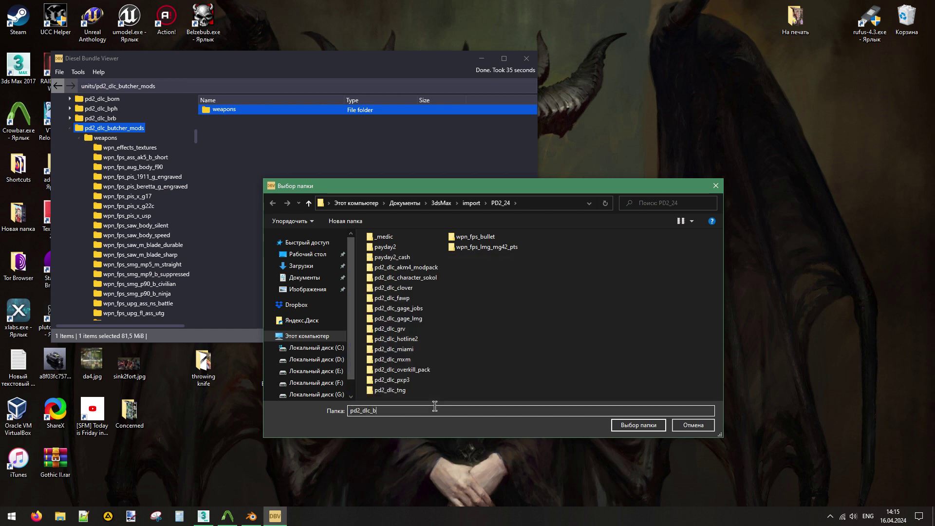
pyautogui.write('utcher_mods')
pyautogui.click(627, 424)
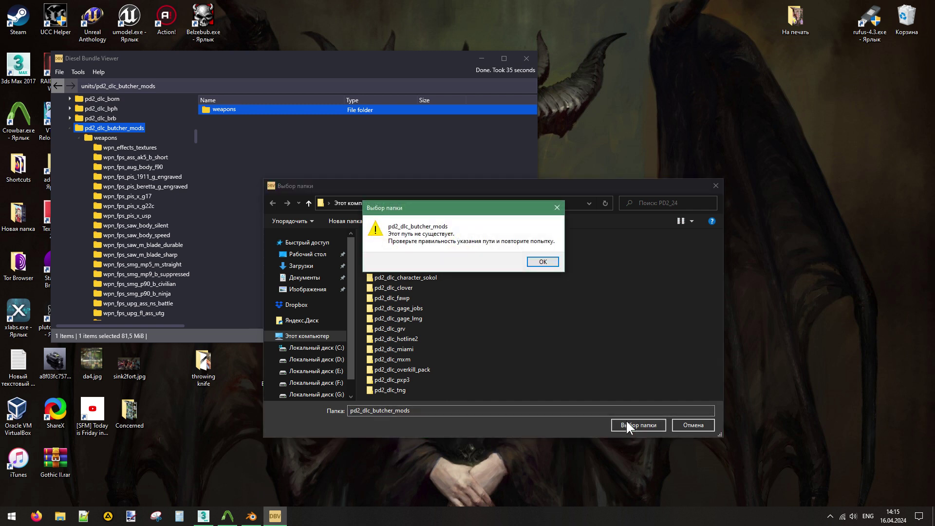
pyautogui.click(543, 261)
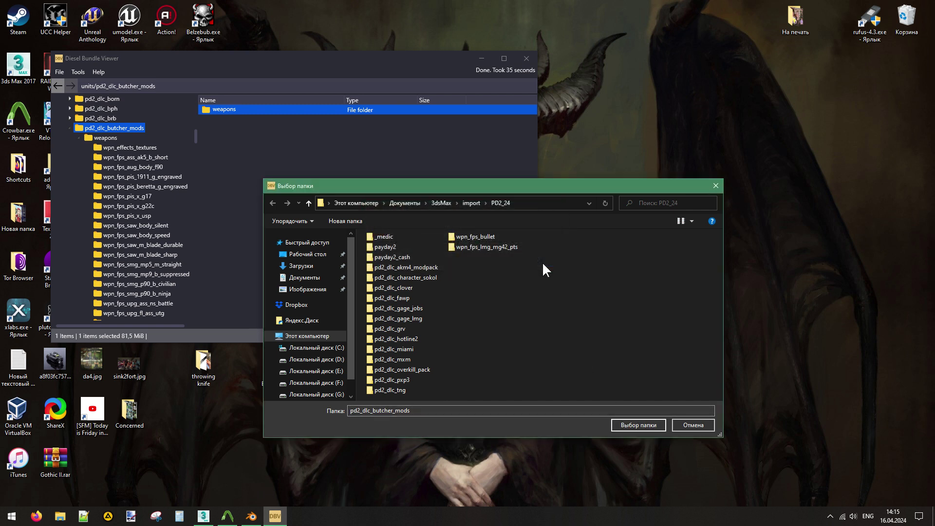
pyautogui.doubleClick(432, 412)
pyautogui.hotkey('ctrl', 'c')
pyautogui.click(345, 220)
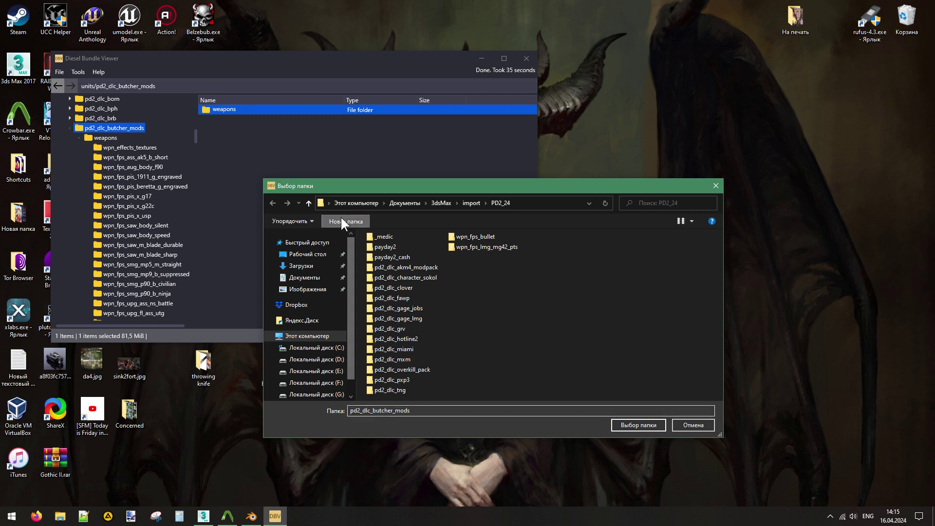
pyautogui.hotkey('ctrl', 'v')
pyautogui.press('Return')
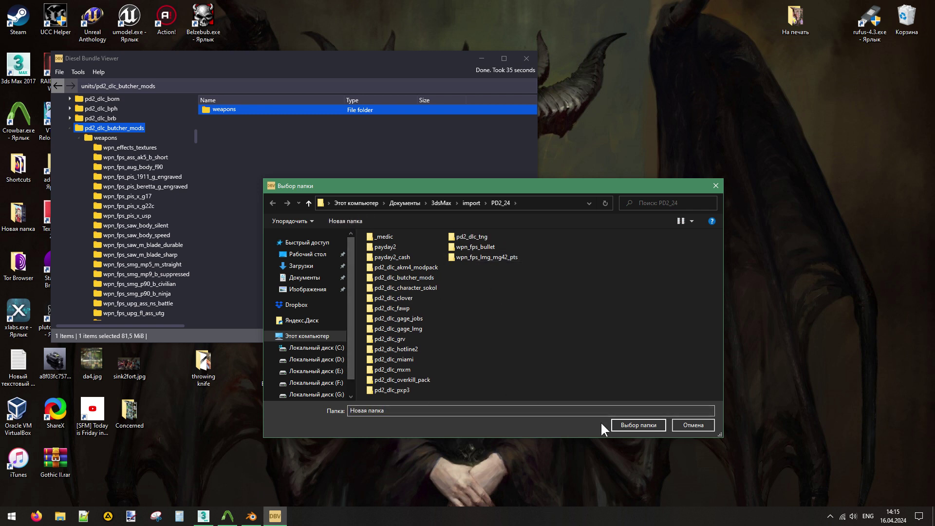
# Save the extracted weapons folder into pd2_dlc_butcher_mods and close Diesel Bundle Viewer.
pyautogui.doubleClick(410, 279)
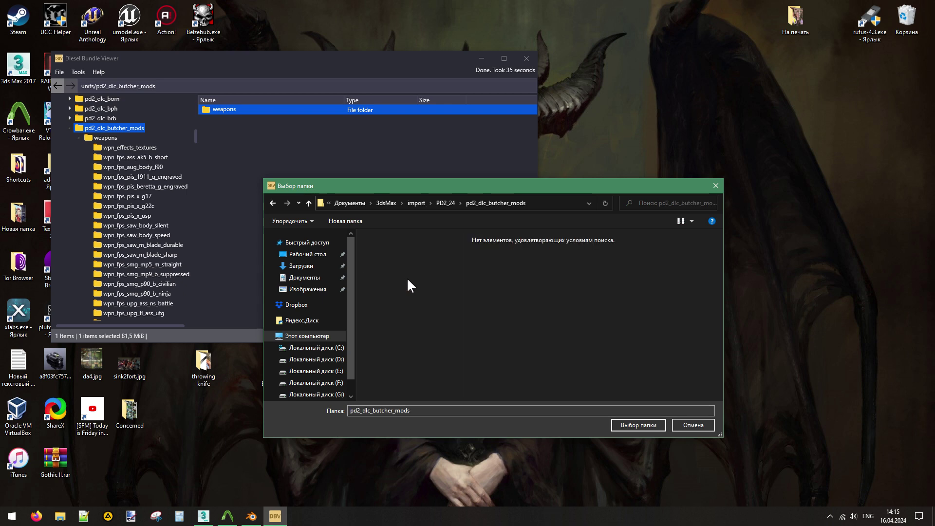
pyautogui.click(638, 425)
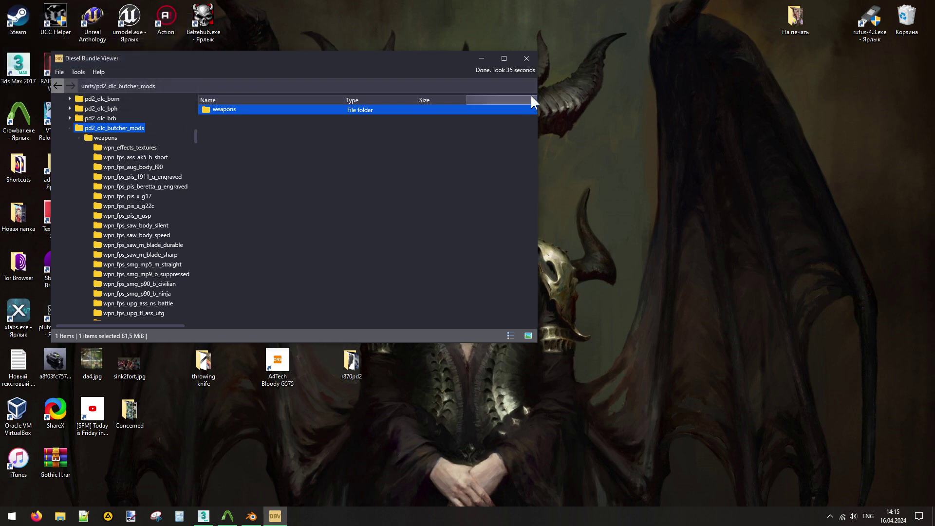
pyautogui.click(527, 58)
pyautogui.click(293, 445)
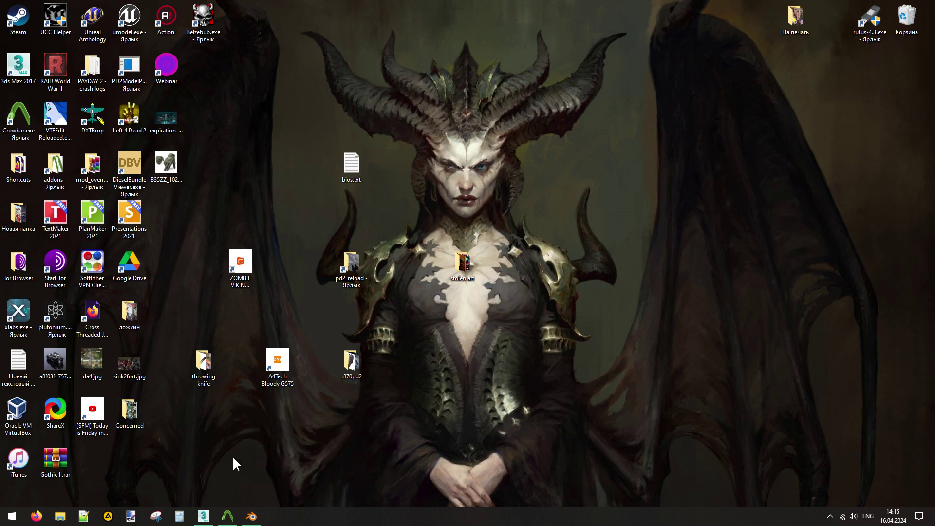
# Switch to Blender, refresh the Diesel model import listing, and open the pd2_dlc_butcher_mods/weapons folder.
pyautogui.click(251, 516)
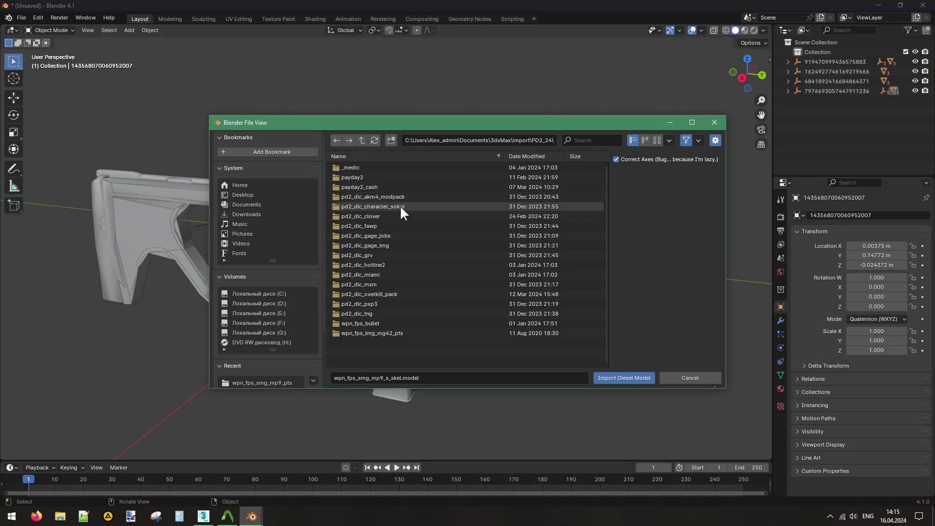
pyautogui.rightClick(379, 348)
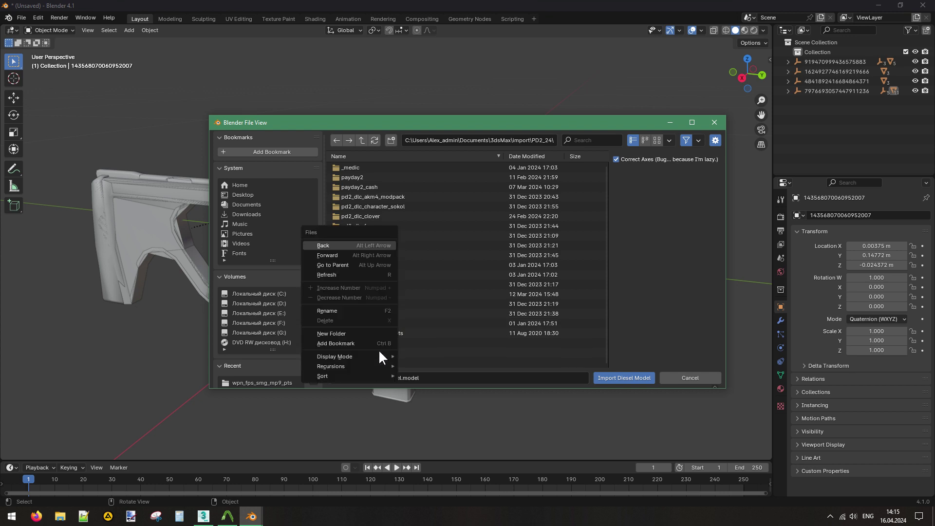
pyautogui.click(332, 276)
pyautogui.doubleClick(381, 207)
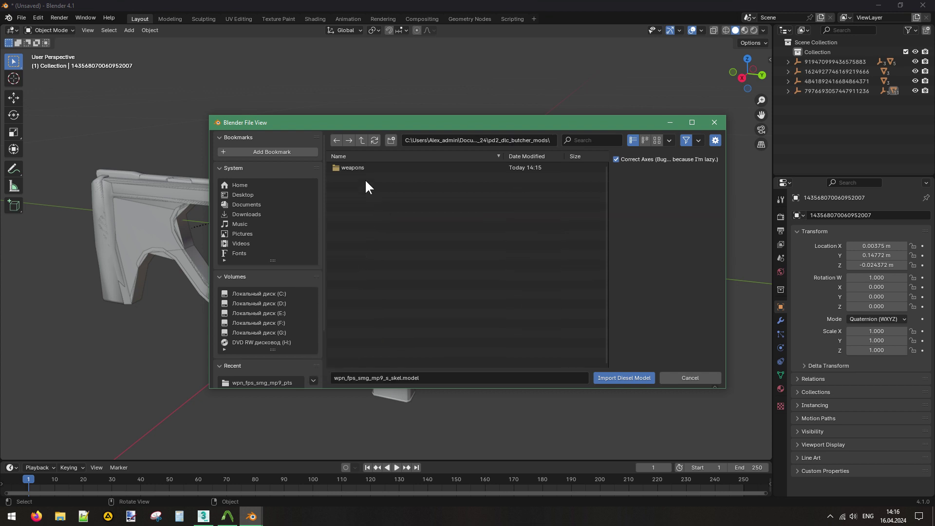
pyautogui.doubleClick(354, 167)
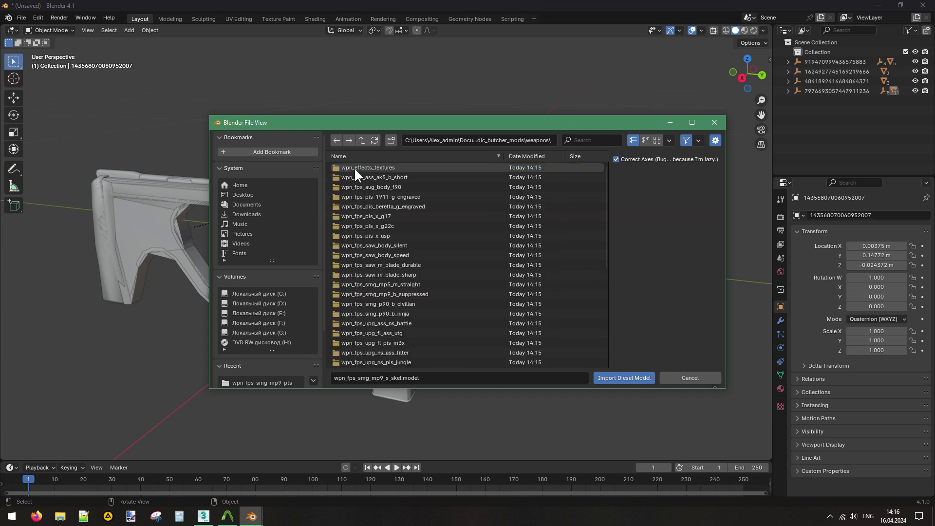
# Import wpn_third_smg_mp9_b_suppressed.model from the wpn_third_smg_mp9_b_suppressed folder.
pyautogui.scroll(-7, 551, 340)
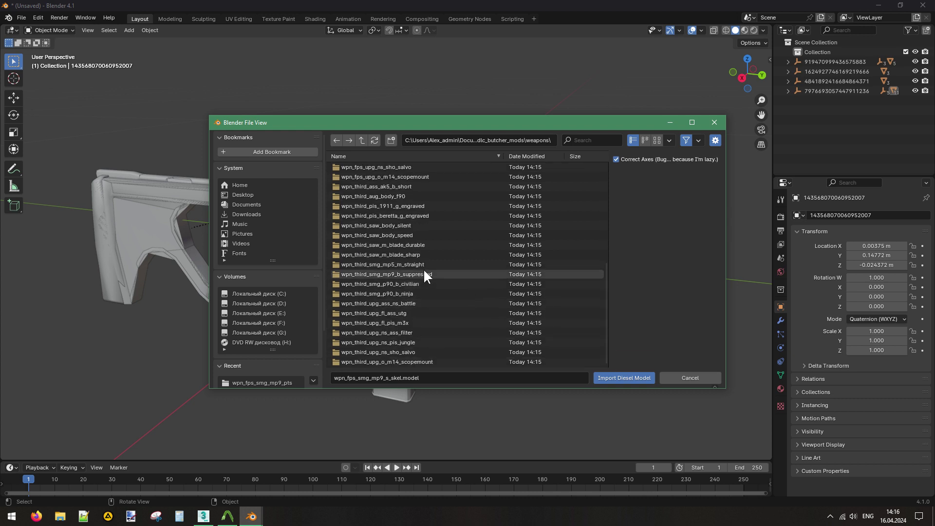
pyautogui.doubleClick(402, 273)
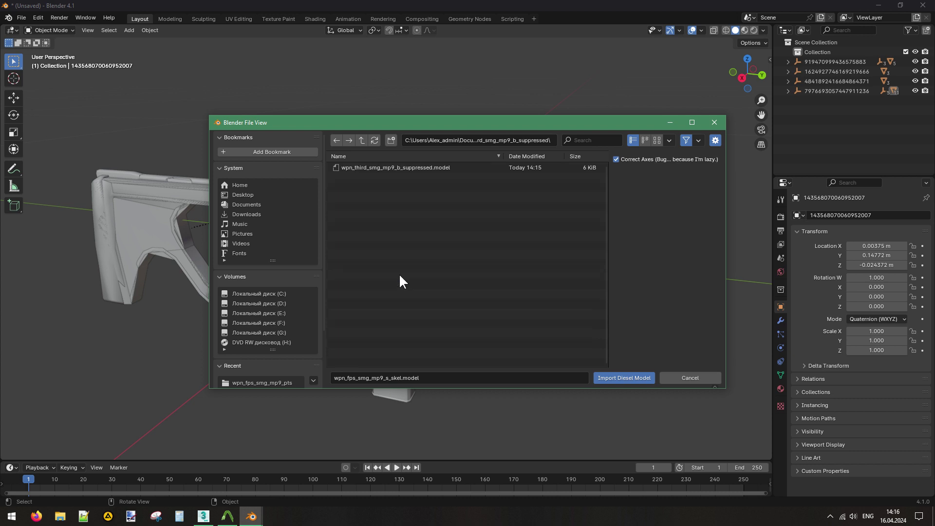
pyautogui.doubleClick(371, 168)
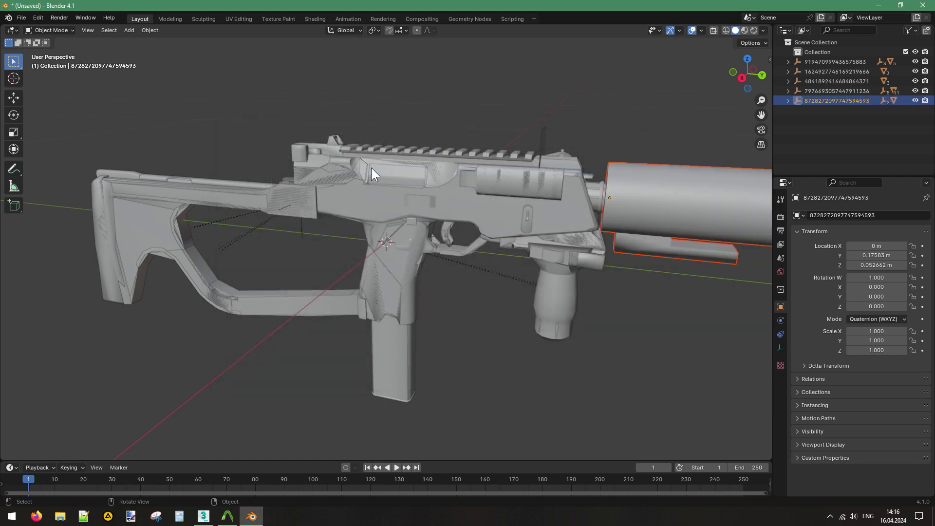
# Delete the imported third-person suppressor together with its parent empties.
pyautogui.moveTo(758, 73); pyautogui.dragTo(614, 76)
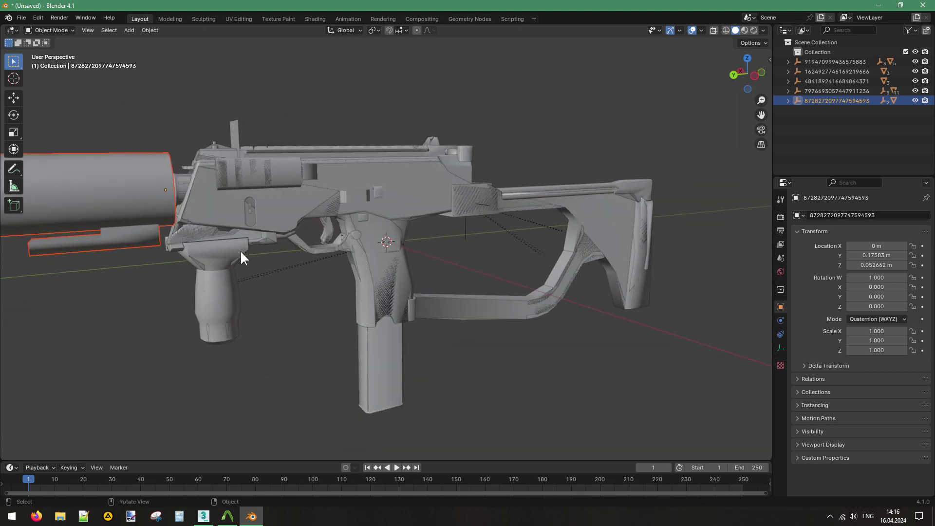
pyautogui.moveTo(240, 250)
pyautogui.mouseDown(button='middle')
pyautogui.moveTo(270, 256)
pyautogui.moveTo(254, 256)
pyautogui.mouseUp(button='middle')
pyautogui.click(315, 363)
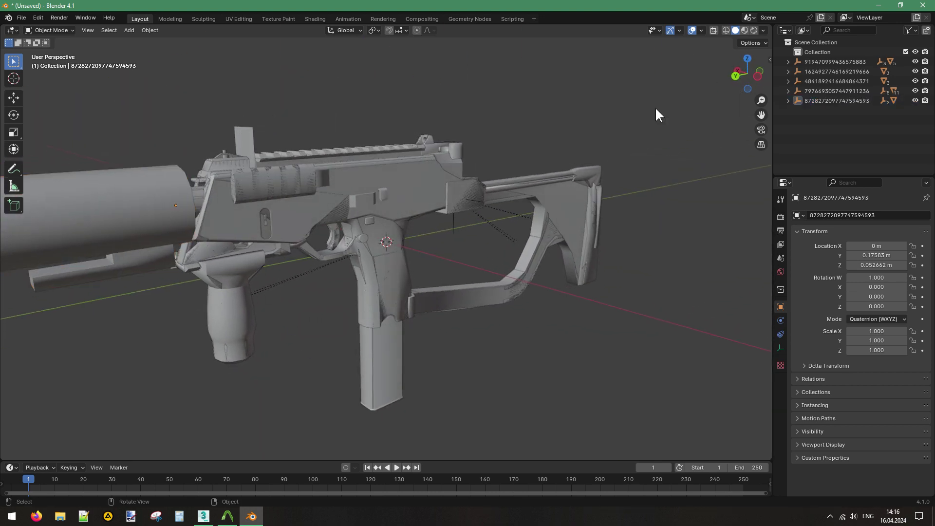
pyautogui.moveTo(440, 261); pyautogui.dragTo(535, 231, button='middle')
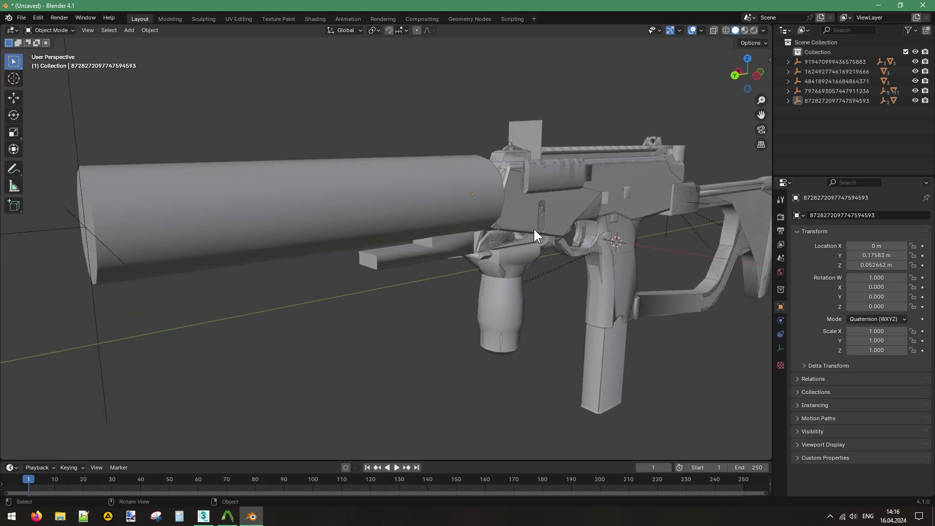
pyautogui.click(243, 177)
pyautogui.press('Delete')
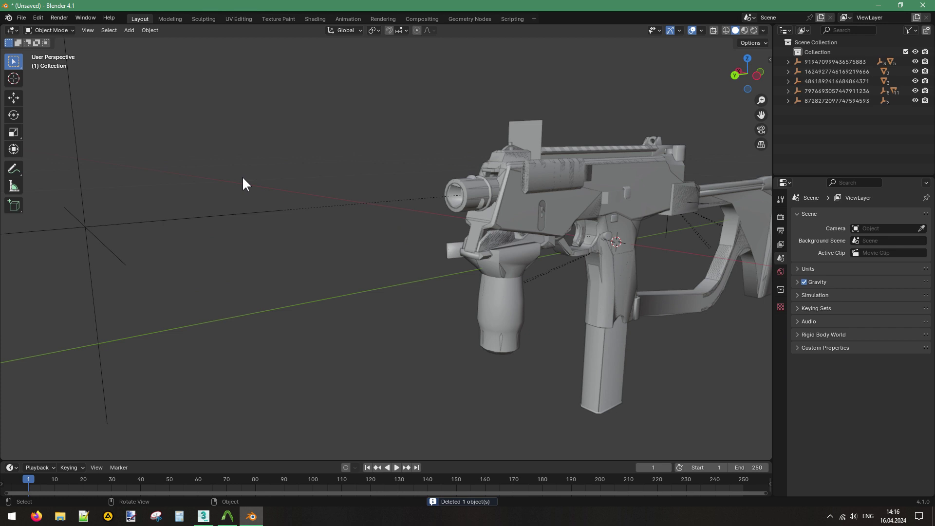
pyautogui.hotkey('ctrl', 'z')
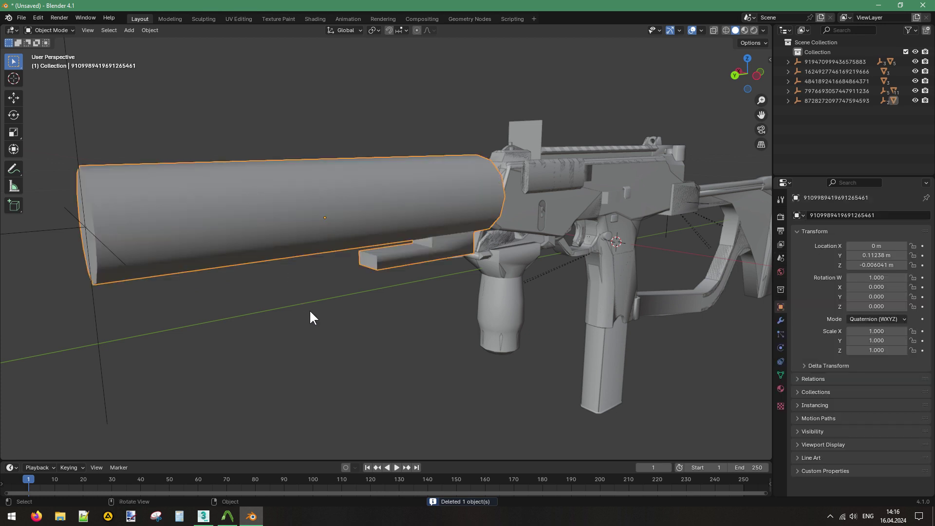
pyautogui.press('Delete')
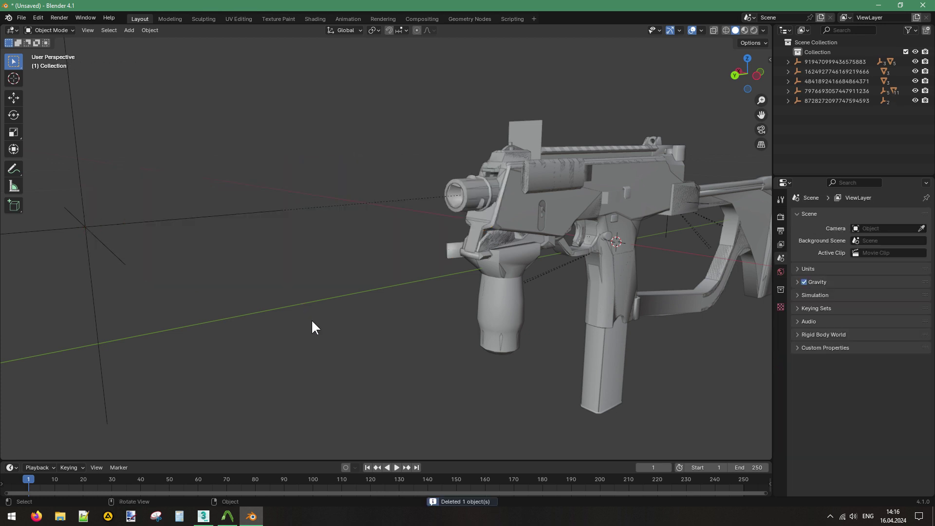
pyautogui.hotkey('ctrl', 'z')
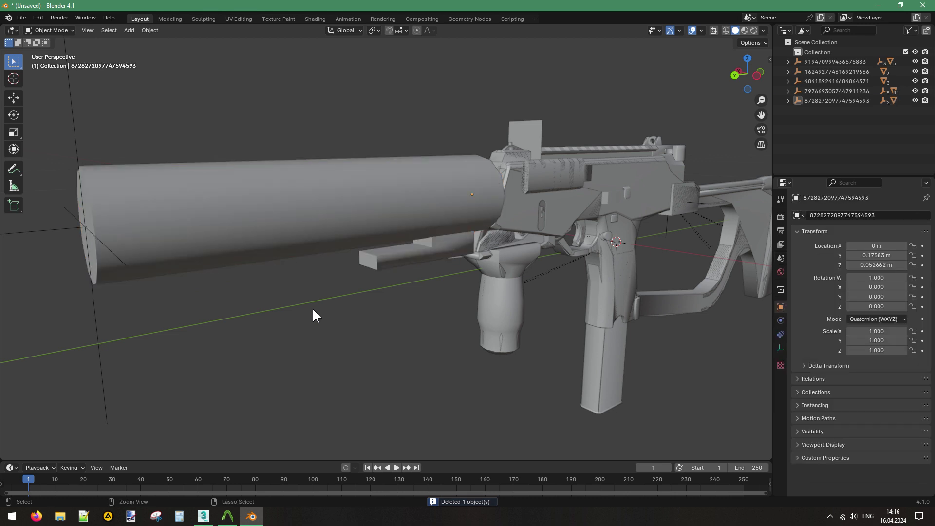
pyautogui.press('Delete')
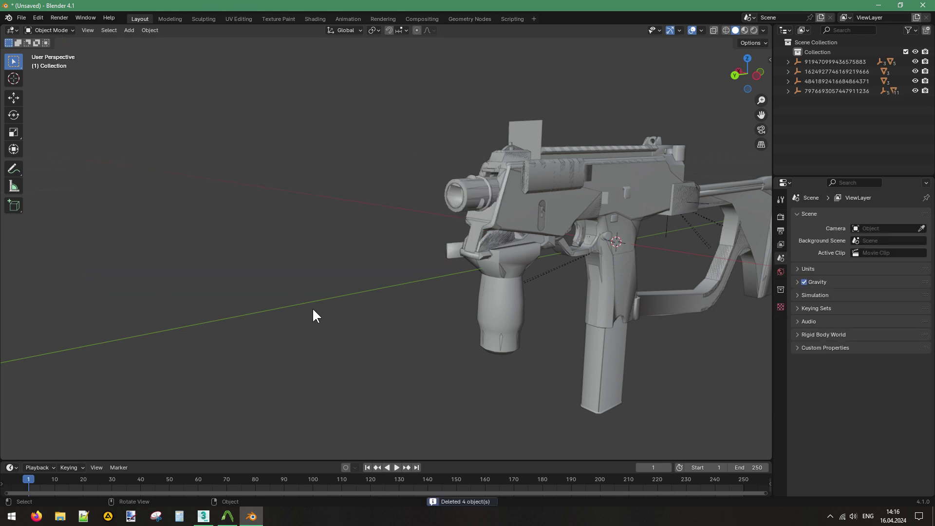
# Import the Diesel model wpn_fps_smg_mp9_b_suppressed.model from the wpn_fps_smg_mp9_b_suppressed folder.
pyautogui.click(21, 18)
pyautogui.moveTo(58, 153)
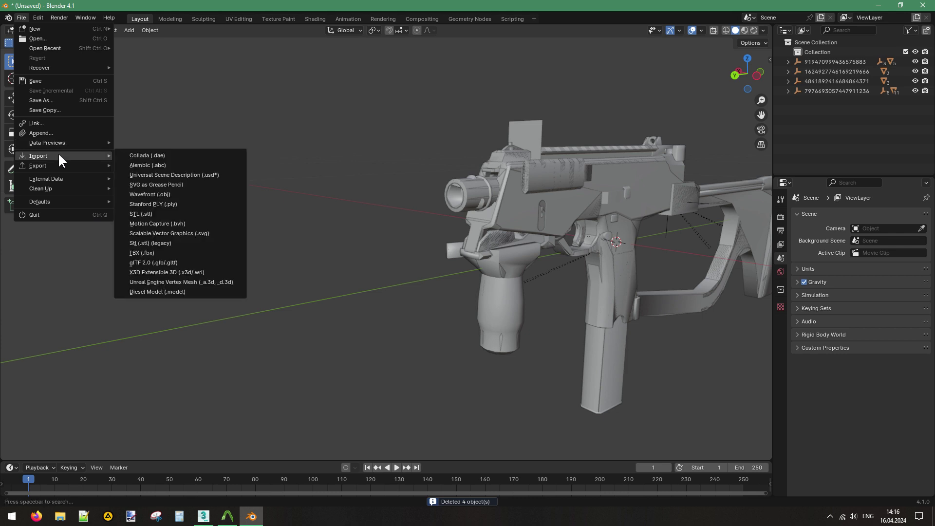
pyautogui.click(142, 292)
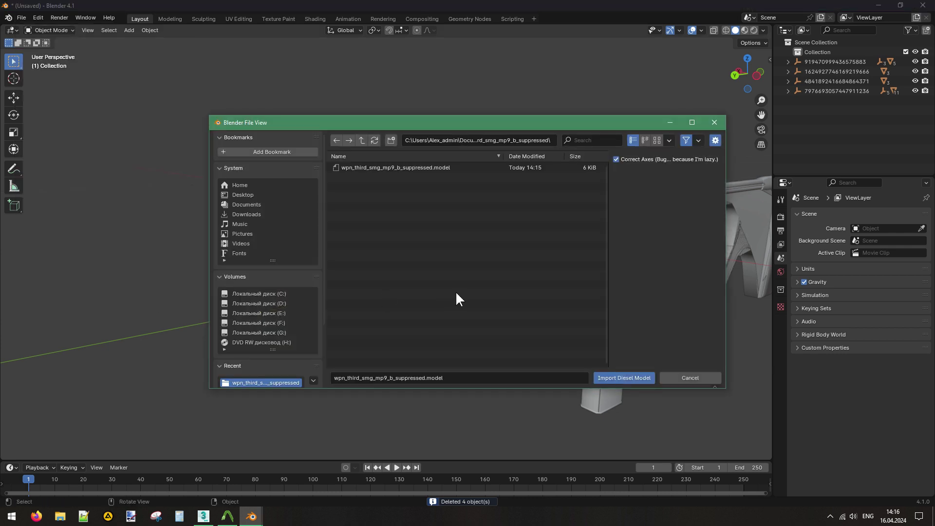
pyautogui.click(361, 141)
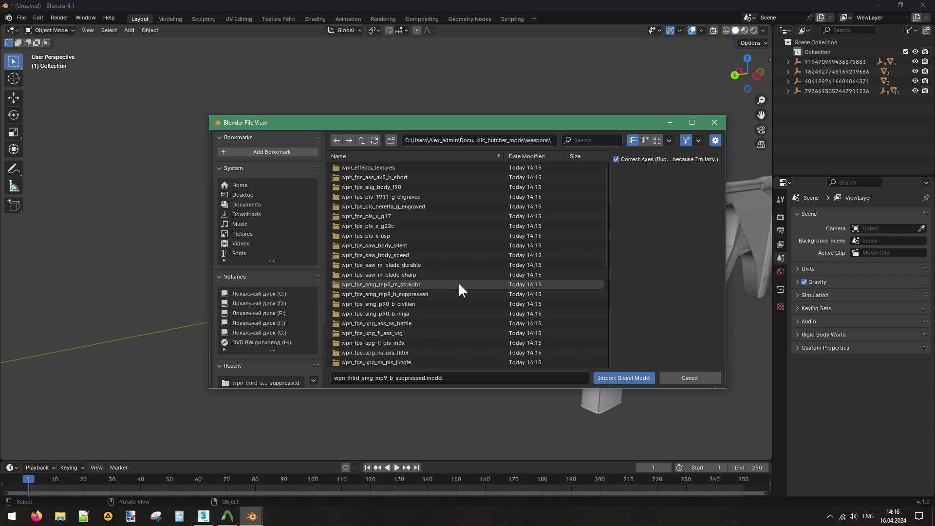
pyautogui.click(413, 294)
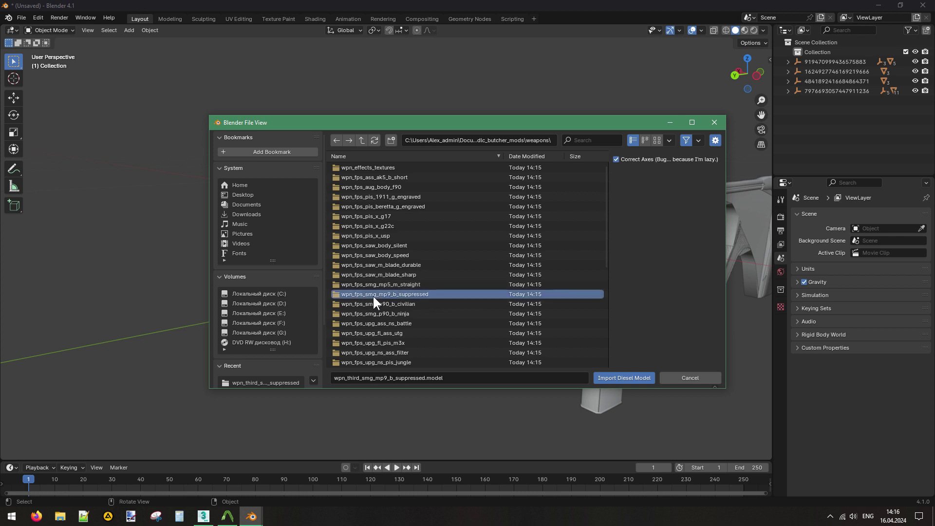
pyautogui.doubleClick(404, 293)
pyautogui.doubleClick(365, 167)
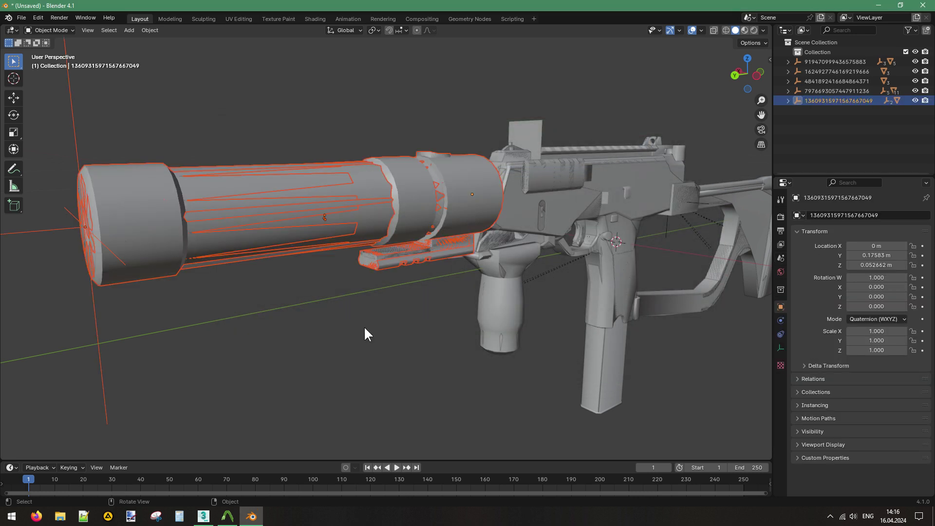
# Delete the two overlapping extra meshes of the imported first-person suppressor.
pyautogui.click(364, 329)
pyautogui.click(405, 197)
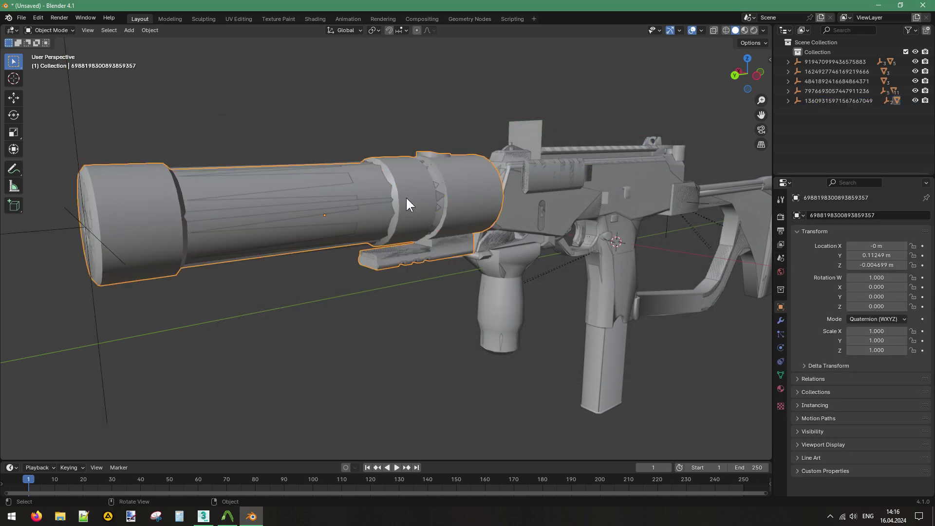
pyautogui.click(244, 195)
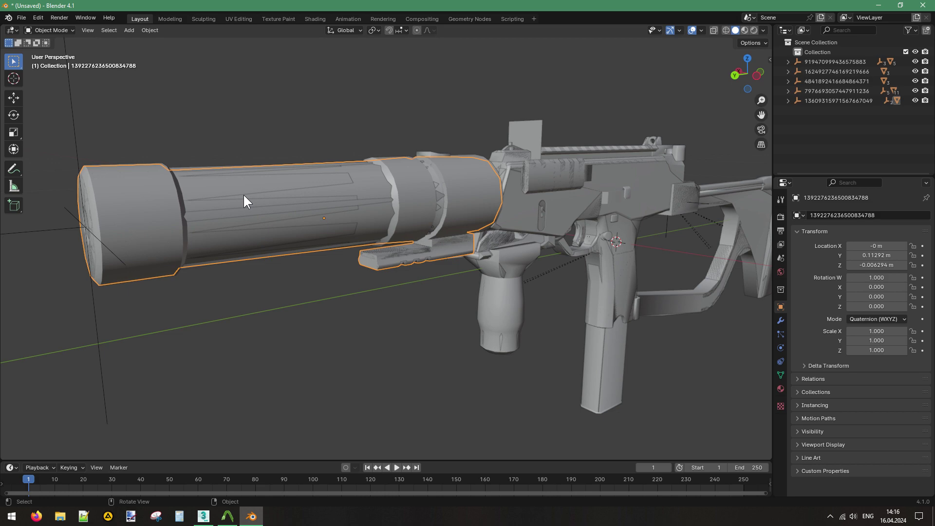
pyautogui.press('Delete')
pyautogui.click(270, 200)
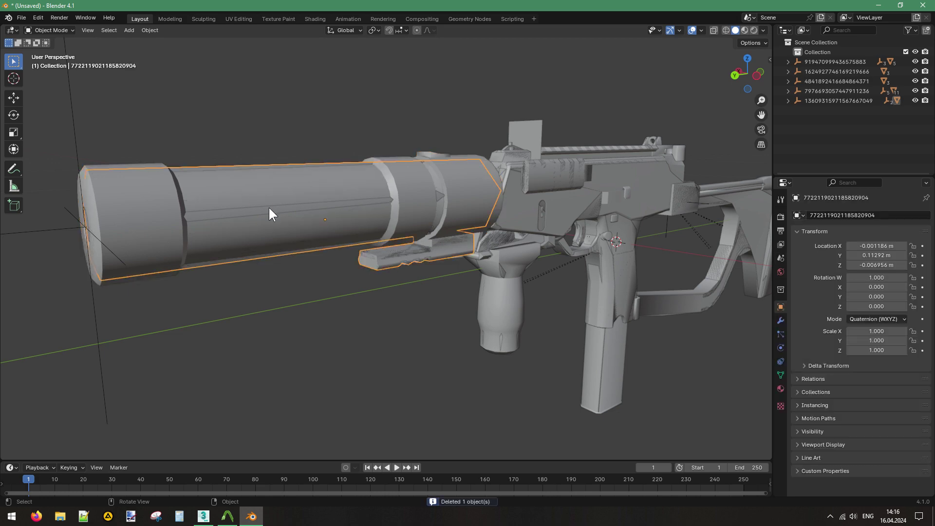
pyautogui.press('Delete')
pyautogui.moveTo(743, 73); pyautogui.dragTo(684, 92)
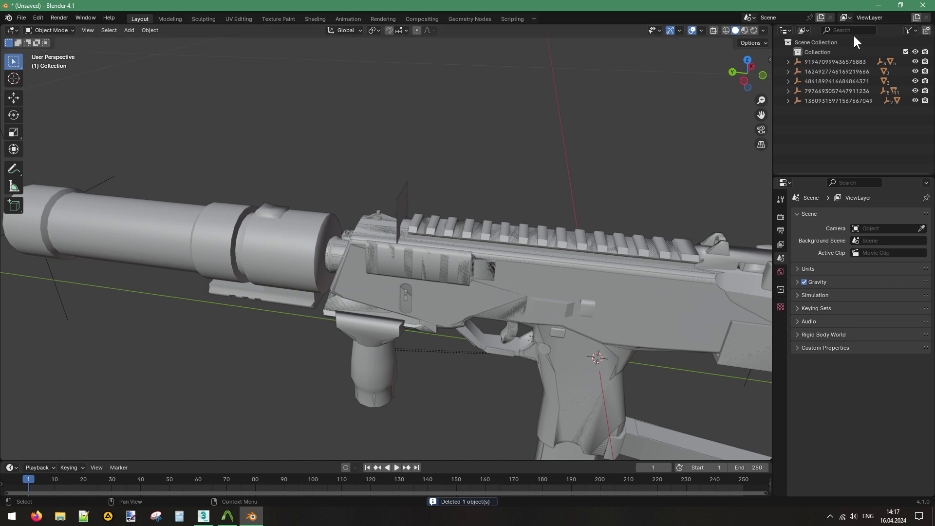
pyautogui.moveTo(752, 71); pyautogui.dragTo(738, 76)
pyautogui.moveTo(390, 253); pyautogui.dragTo(443, 257, button='middle')
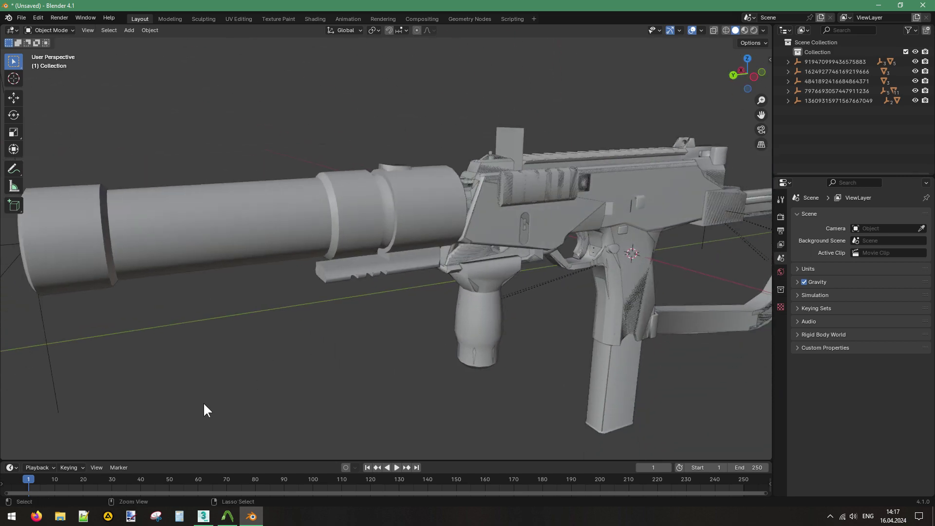
# Undo the deletions of the two suppressor meshes and clear the selection.
pyautogui.hotkey('ctrl', 'z')
pyautogui.hotkey('ctrl', 'z')
pyautogui.hotkey('ctrl', 'z')
pyautogui.hotkey('ctrl', 'z')
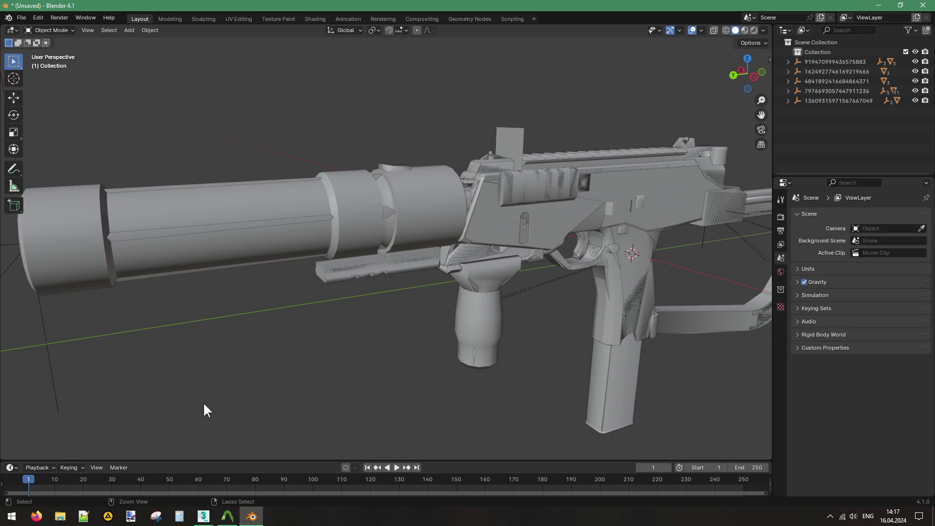
pyautogui.hotkey('ctrl', 'z')
pyautogui.hotkey('ctrl', 'z')
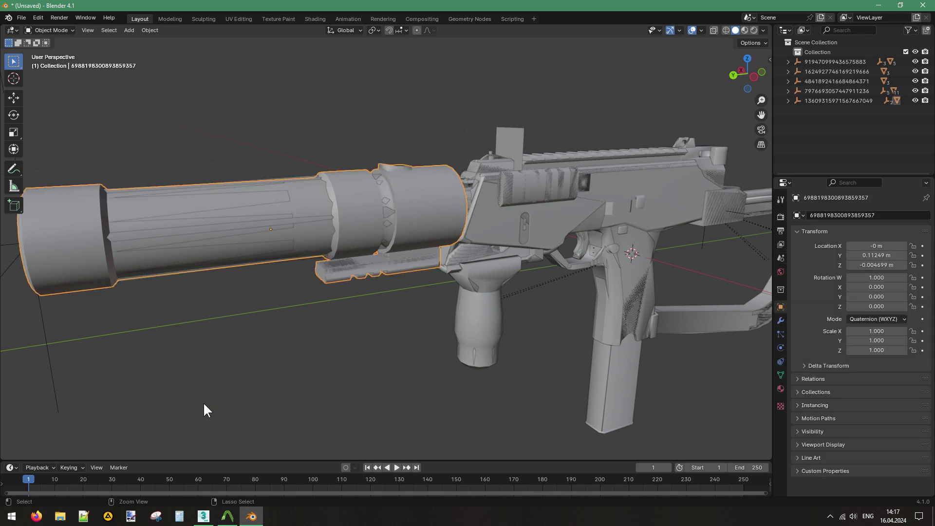
pyautogui.click(224, 390)
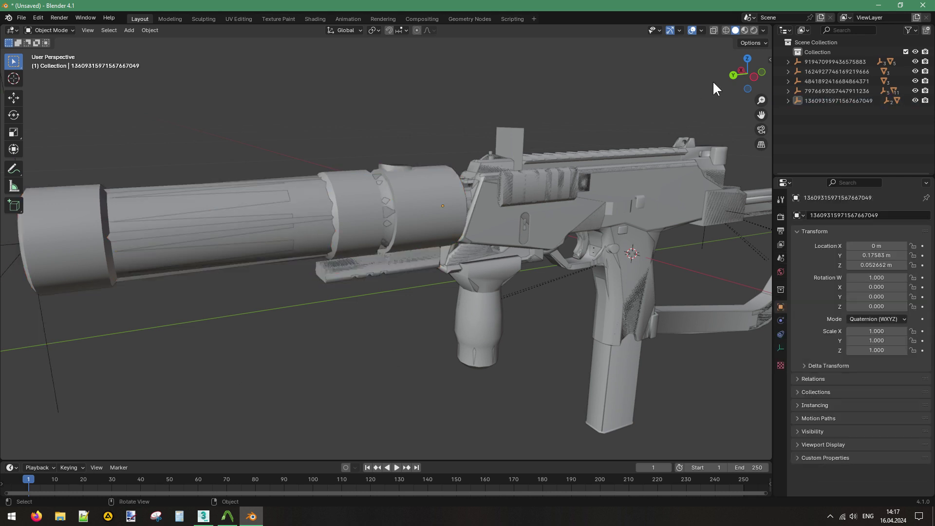
pyautogui.moveTo(760, 60); pyautogui.dragTo(530, 244)
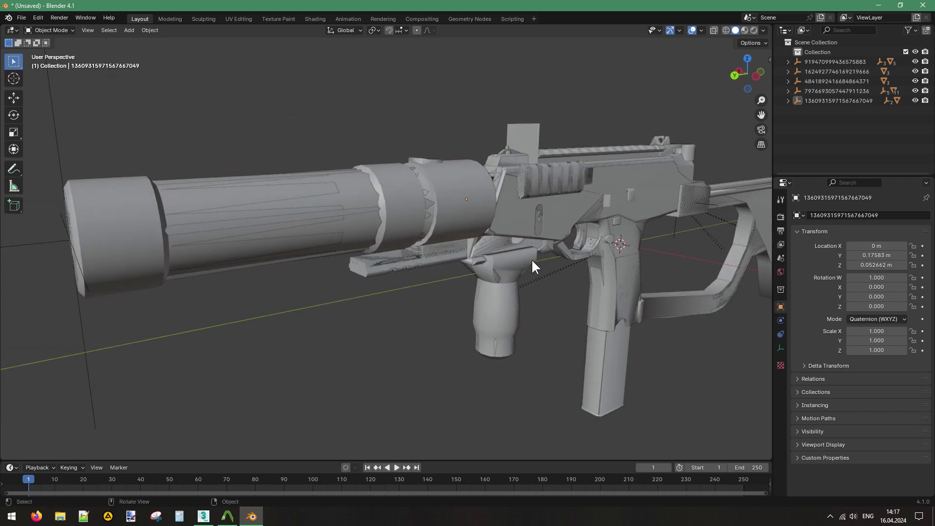
# Save the scene as PD2_MP9.blend in the Documents/Blender folder.
pyautogui.click(22, 17)
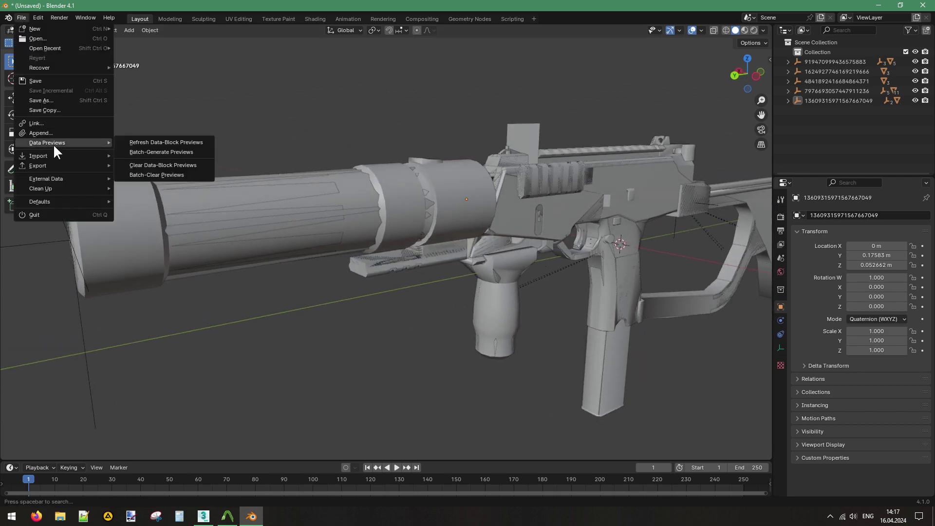
pyautogui.click(49, 80)
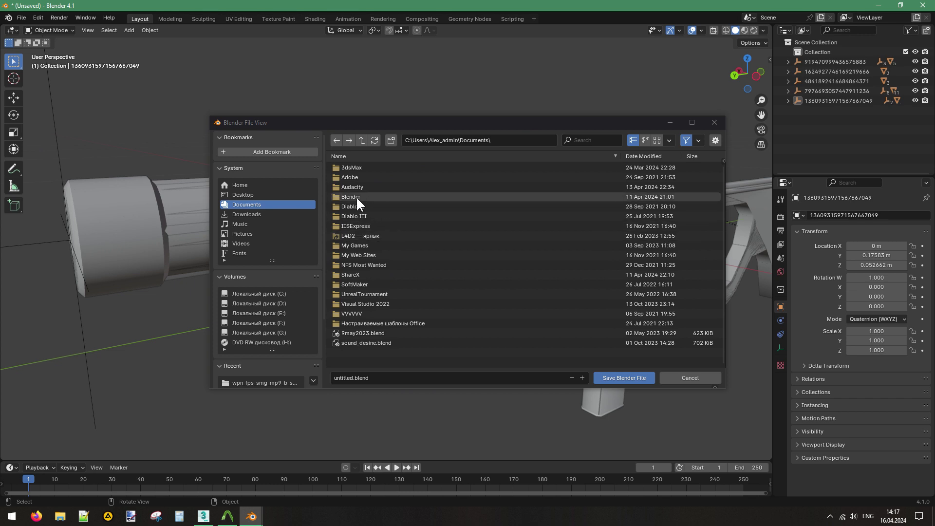
pyautogui.click(407, 378)
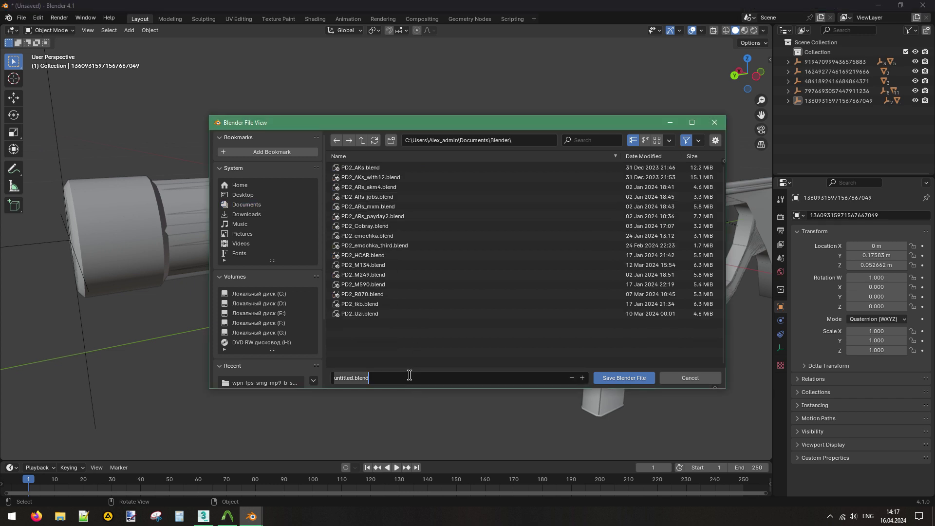
pyautogui.write('PD2_MP9')
pyautogui.press('Return')
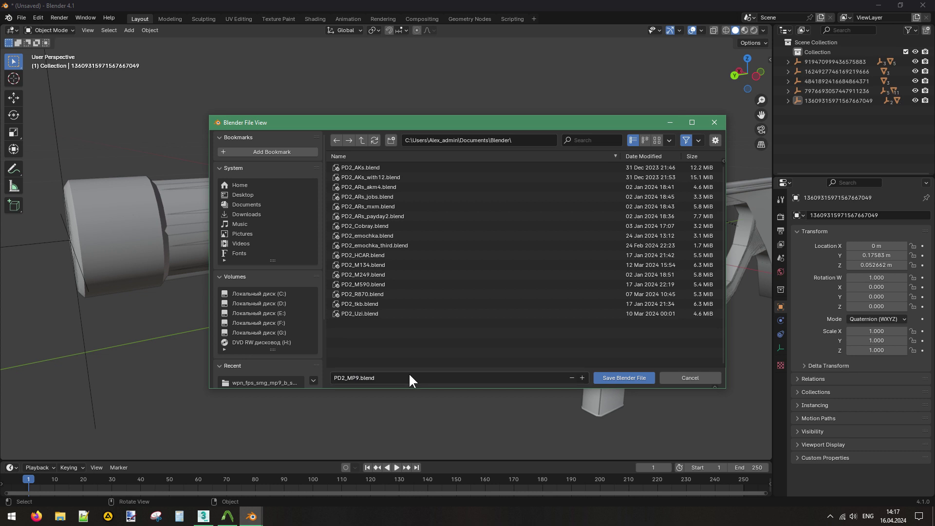
# Export the scene as PD2_MP9.fbx in the Documents/Blender folder with the default FBX settings.
pyautogui.click(22, 18)
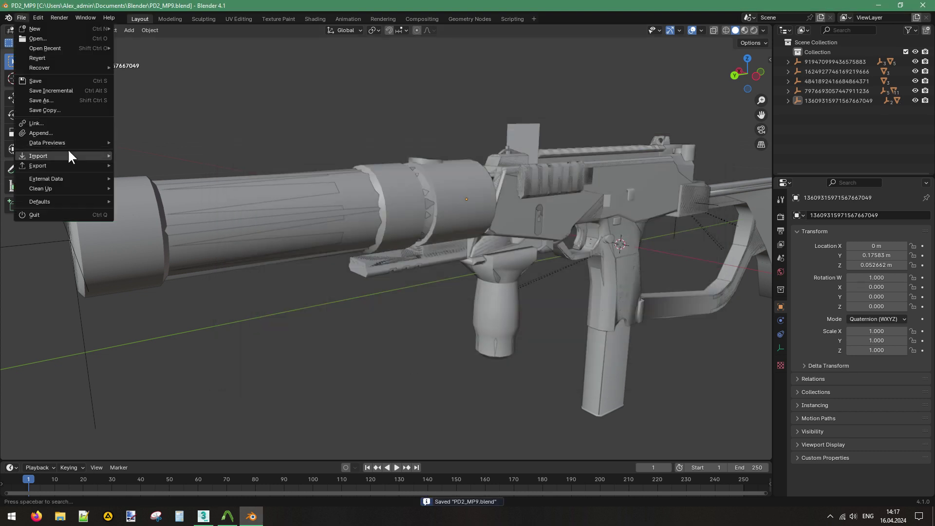
pyautogui.moveTo(46, 165)
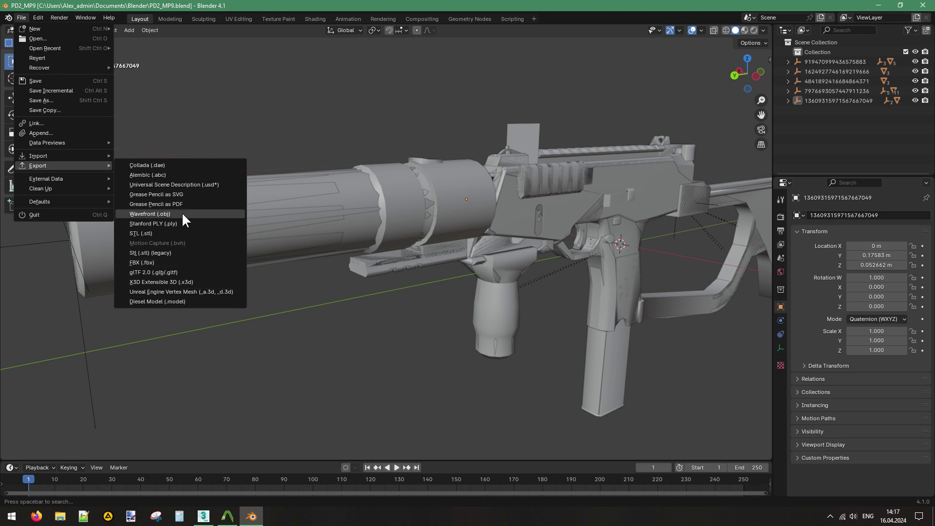
pyautogui.click(200, 263)
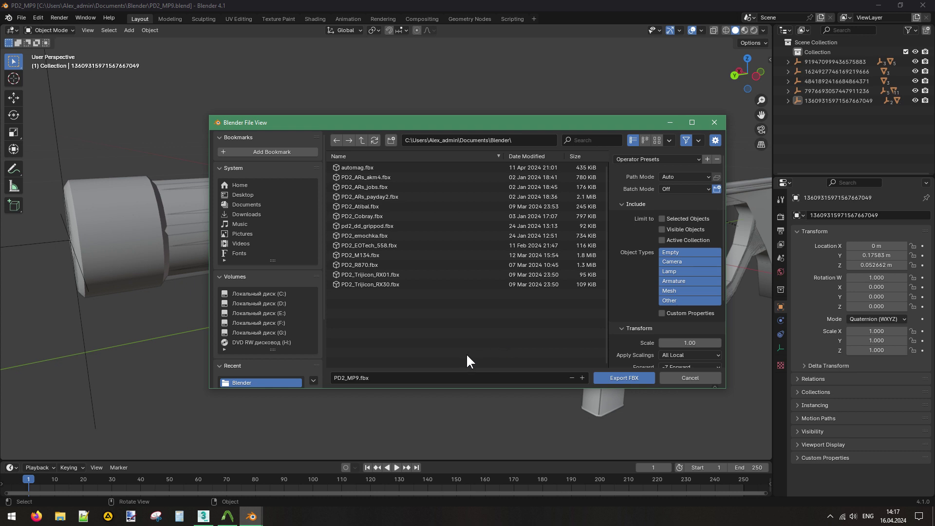
pyautogui.click(617, 377)
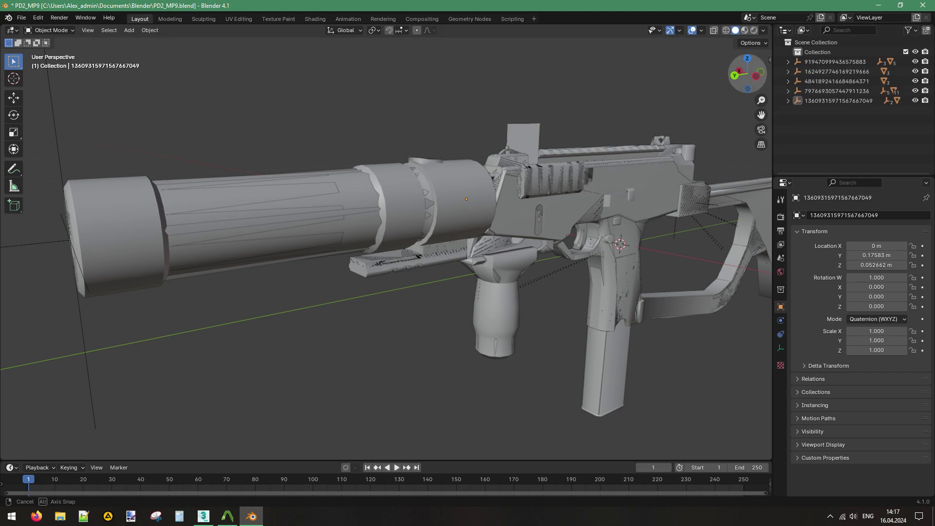
pyautogui.moveTo(754, 71); pyautogui.dragTo(580, 80)
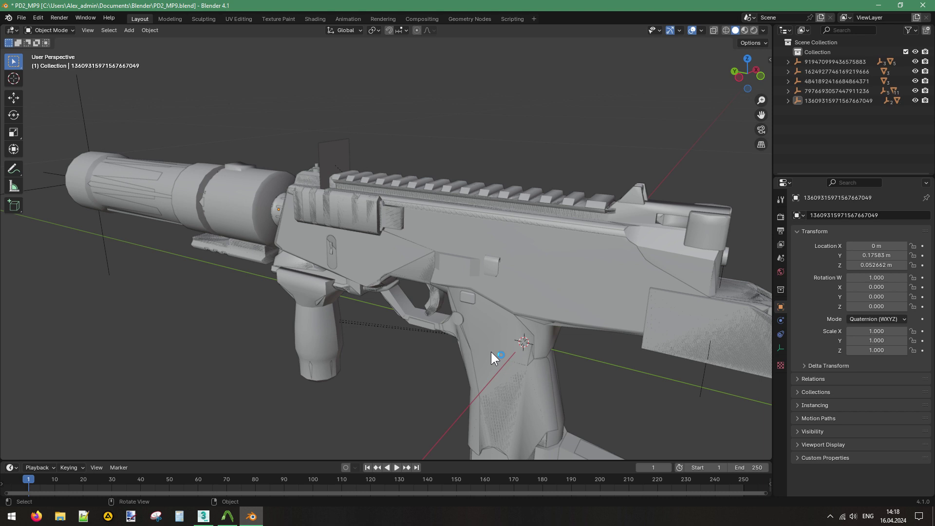
pyautogui.click(338, 154)
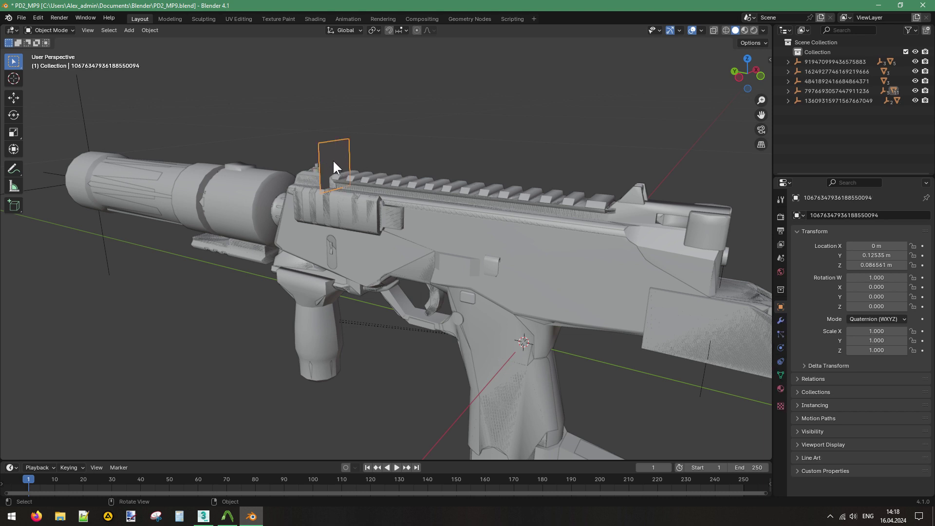
pyautogui.click(416, 145)
pyautogui.moveTo(755, 63)
pyautogui.mouseDown()
pyautogui.moveTo(700, 75)
pyautogui.moveTo(823, 76)
pyautogui.moveTo(739, 68)
pyautogui.moveTo(691, 76)
pyautogui.moveTo(758, 73)
pyautogui.moveTo(750, 71)
pyautogui.mouseUp()
# Start a Diesel model import and look through the weapon part folders in PD2_24/payday2.
pyautogui.click(22, 18)
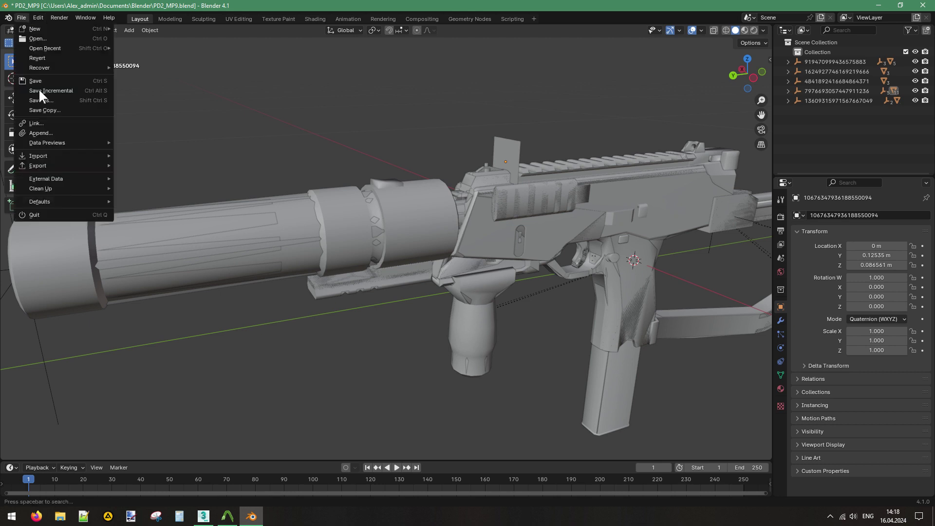
pyautogui.moveTo(43, 156)
pyautogui.click(171, 291)
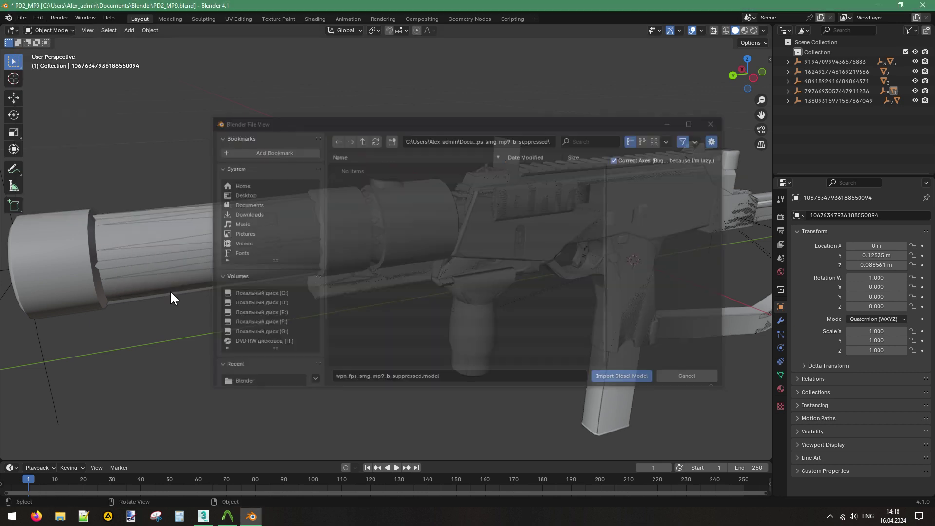
pyautogui.click(360, 140)
pyautogui.click(361, 139)
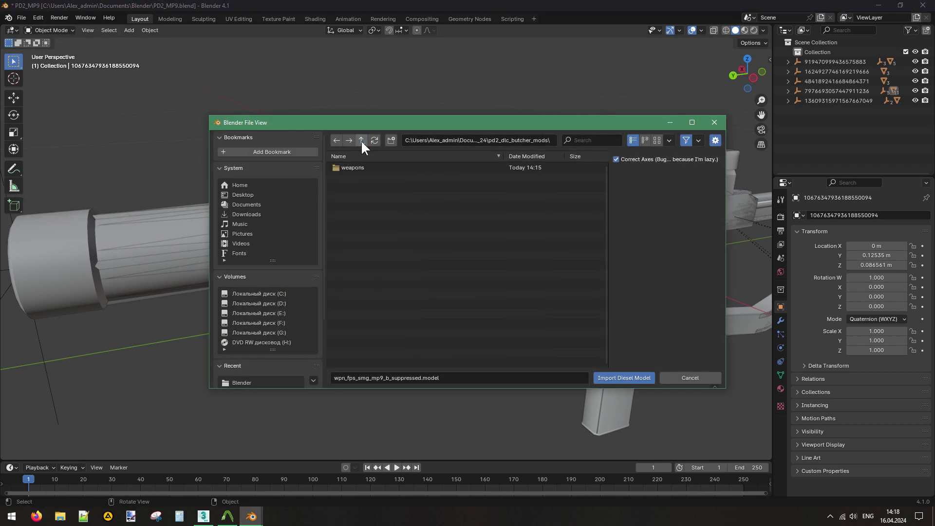
pyautogui.click(361, 139)
pyautogui.doubleClick(361, 178)
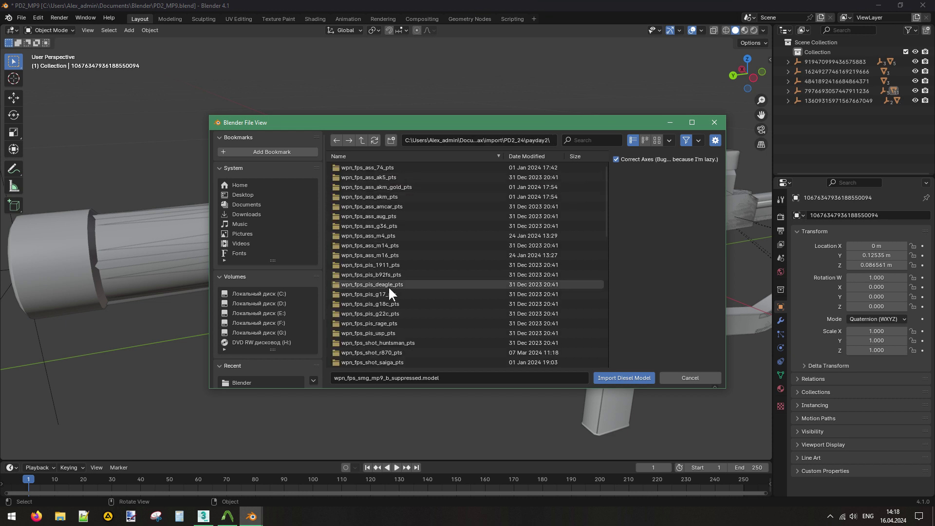
pyautogui.scroll(-5, 387, 286)
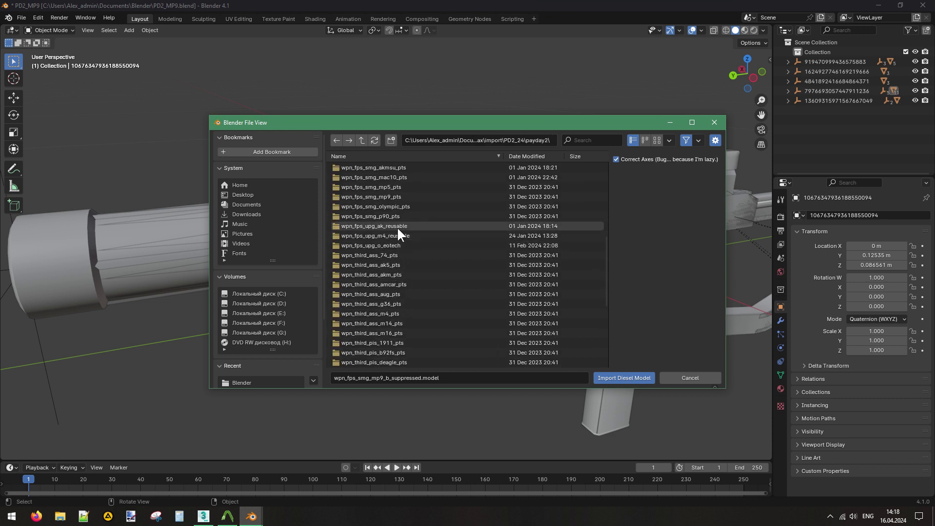
pyautogui.scroll(5, 397, 229)
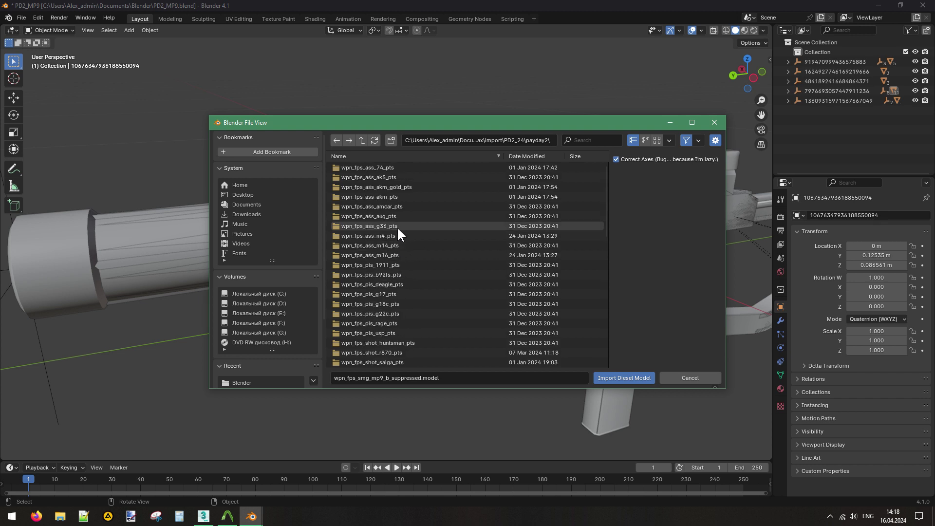
pyautogui.scroll(-5, 397, 229)
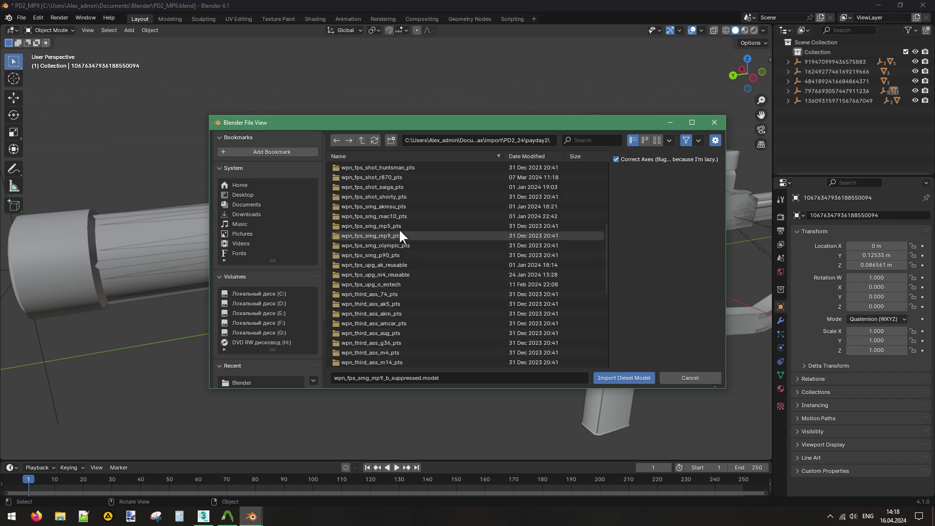
pyautogui.scroll(-10, 398, 229)
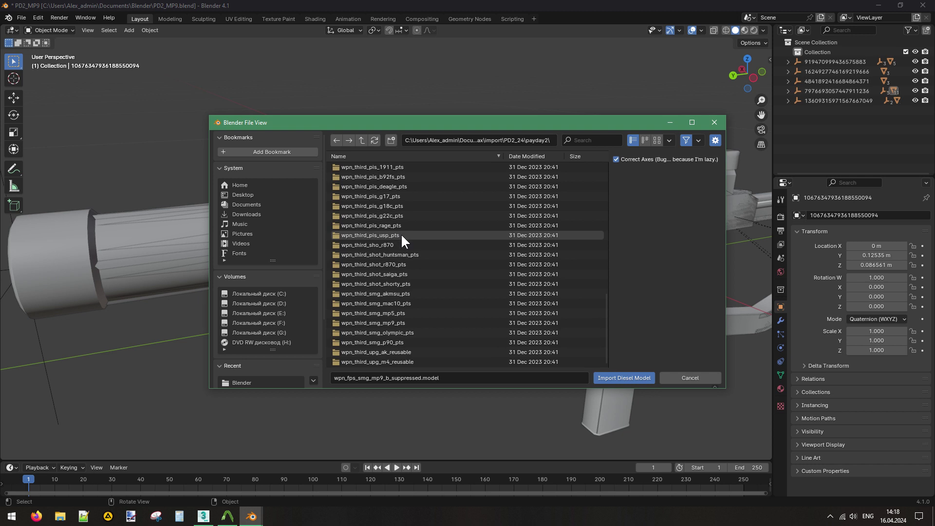
# Import the Diesel model from the wpn_fps_upg_fl_ass_utg folder in pd2_dlc_butcher_mods/weapons.
pyautogui.click(358, 140)
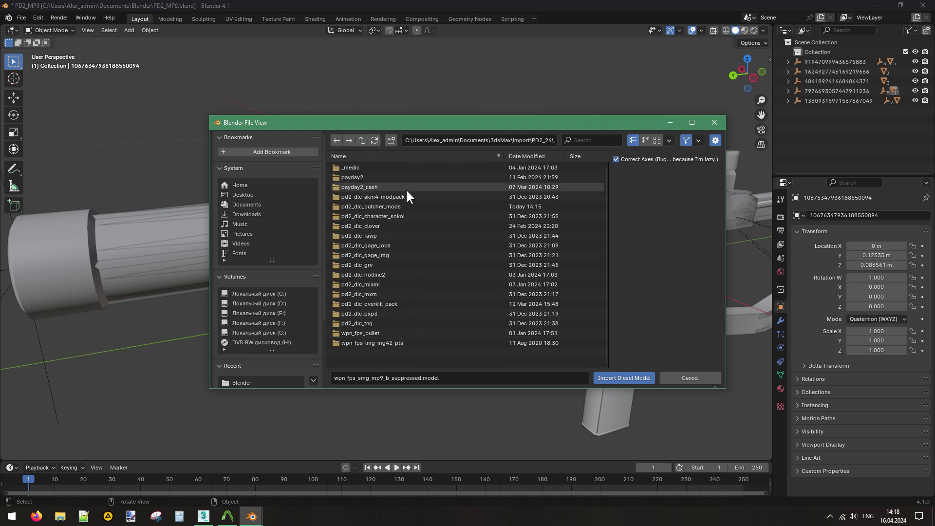
pyautogui.doubleClick(408, 206)
pyautogui.doubleClick(360, 167)
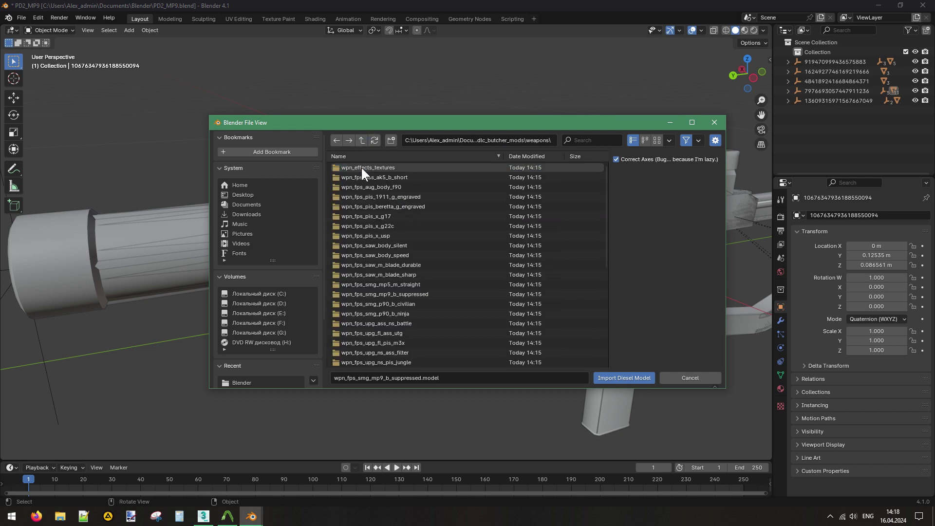
pyautogui.scroll(-2, 409, 280)
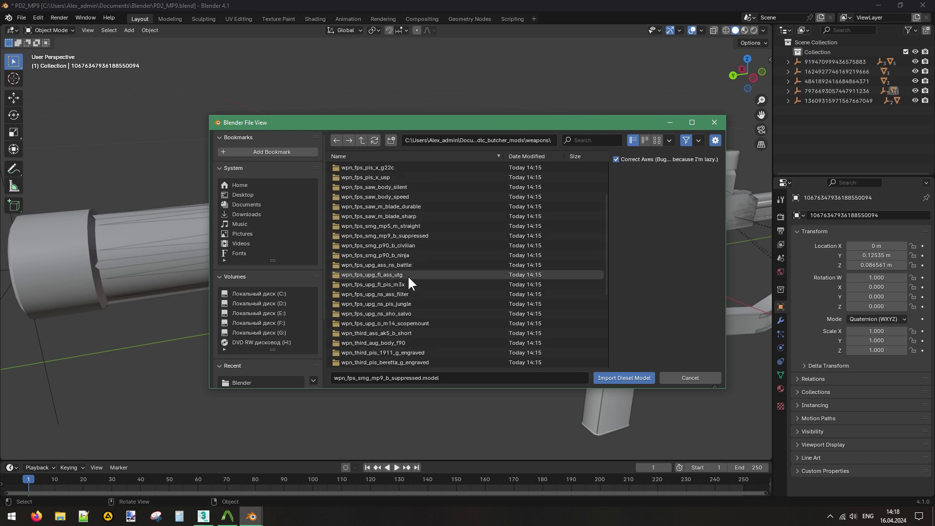
pyautogui.doubleClick(407, 276)
pyautogui.doubleClick(368, 167)
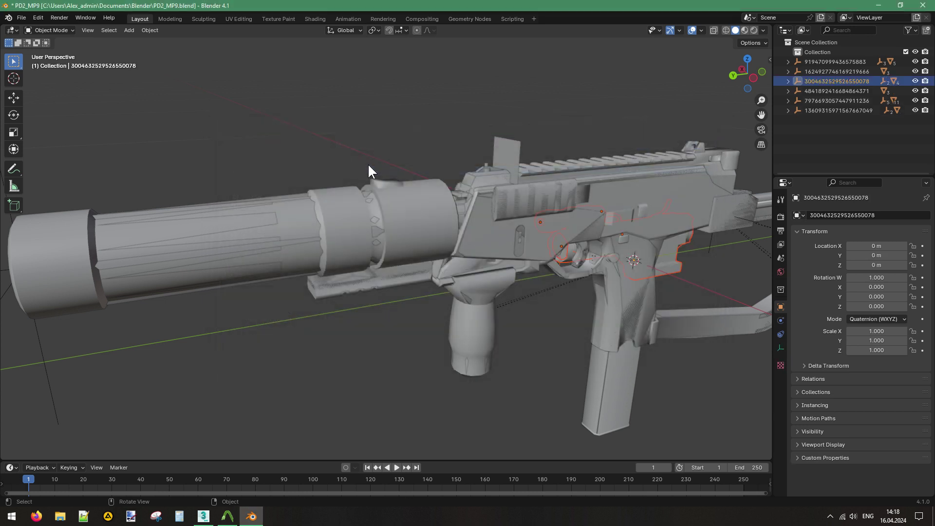
# Delete the newly imported wpn_fps_upg_fl_ass_utg objects.
pyautogui.moveTo(734, 71); pyautogui.dragTo(608, 170)
pyautogui.moveTo(747, 73); pyautogui.dragTo(730, 109)
pyautogui.press('Delete')
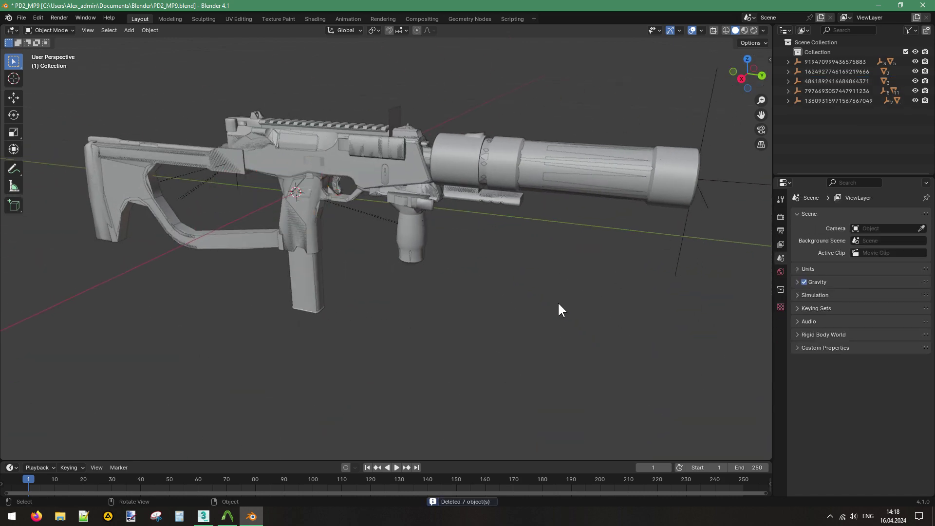
# Switch to 3ds Max and start importing PD2_MP9.fbx from the Documents/Blender folder.
pyautogui.click(251, 516)
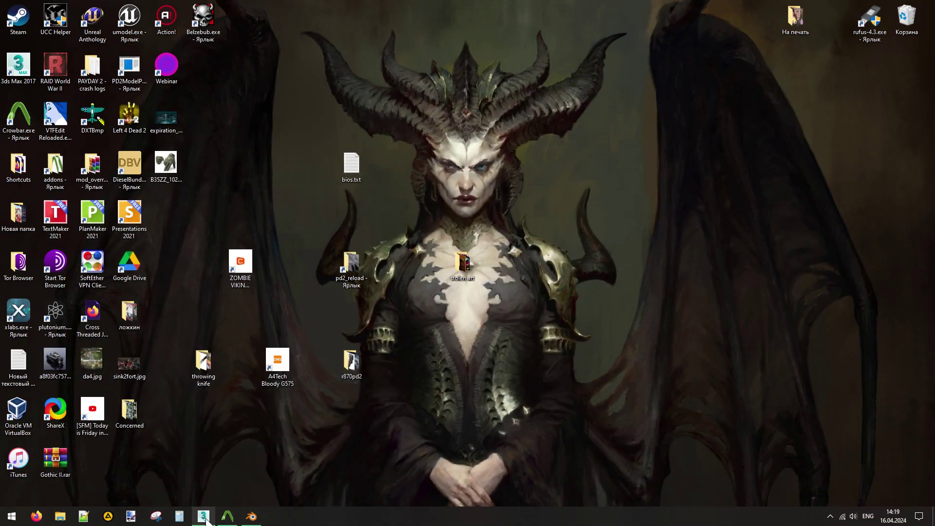
pyautogui.click(204, 516)
pyautogui.click(8, 9)
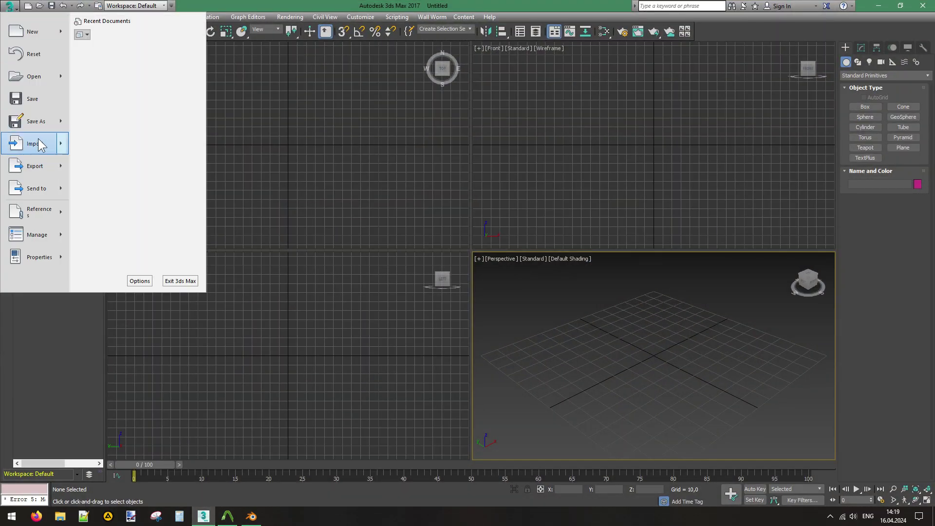
pyautogui.click(38, 138)
pyautogui.click(201, 62)
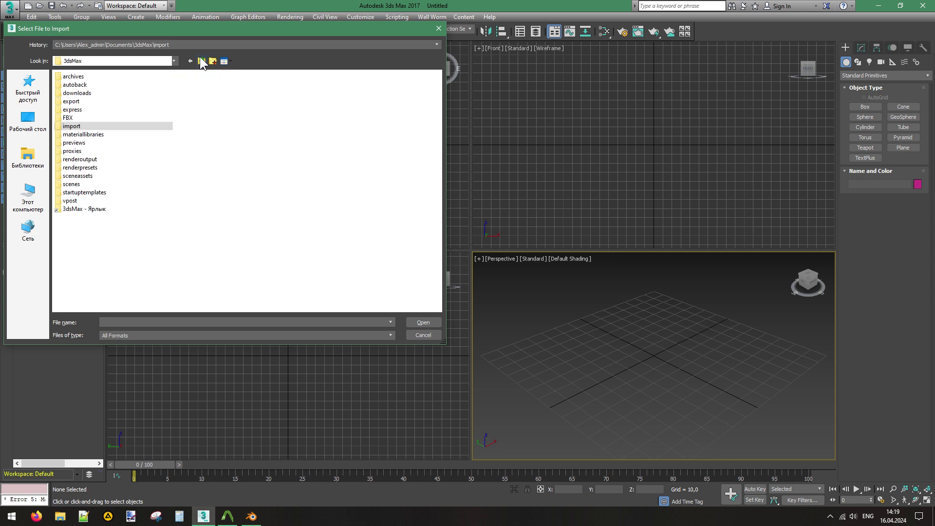
pyautogui.click(201, 61)
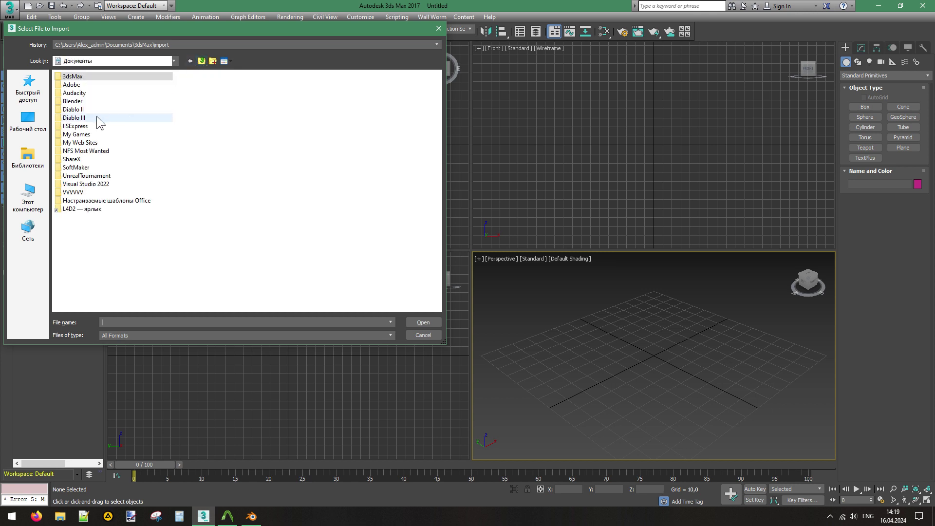
pyautogui.doubleClick(72, 94)
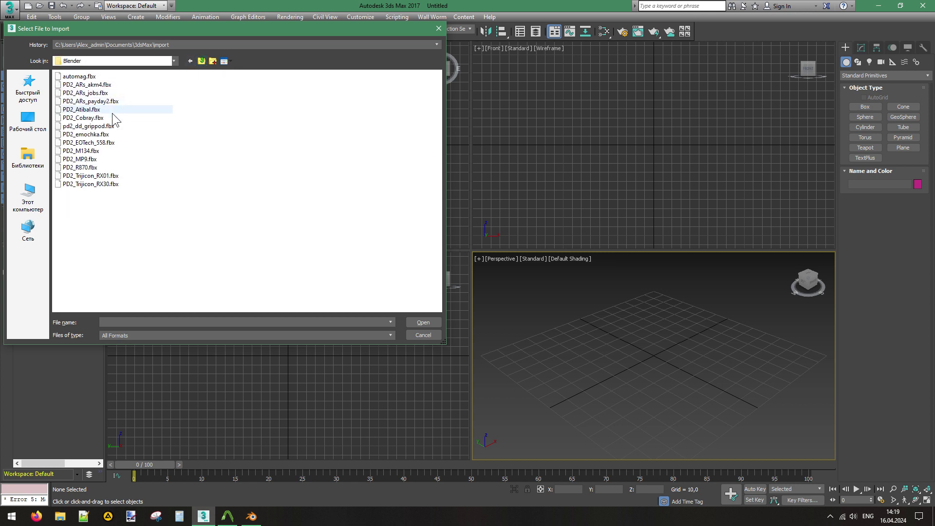
pyautogui.click(80, 159)
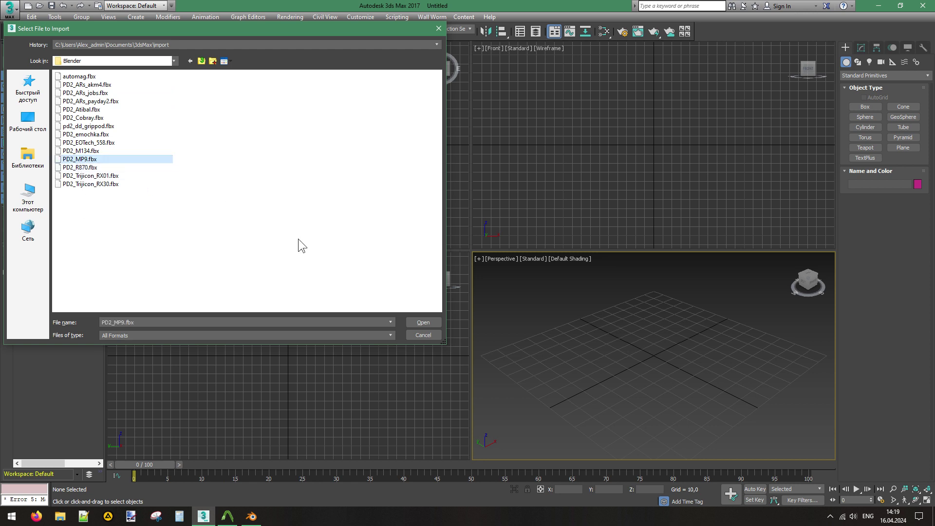
pyautogui.click(419, 321)
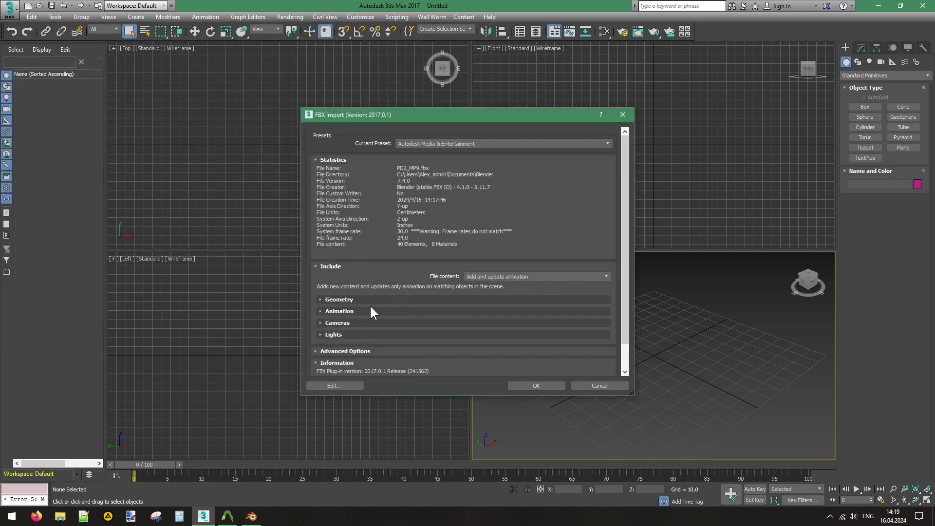
# Enable Smoothing Groups in the FBX import's geometry options and run the import.
pyautogui.click(321, 299)
pyautogui.click(478, 306)
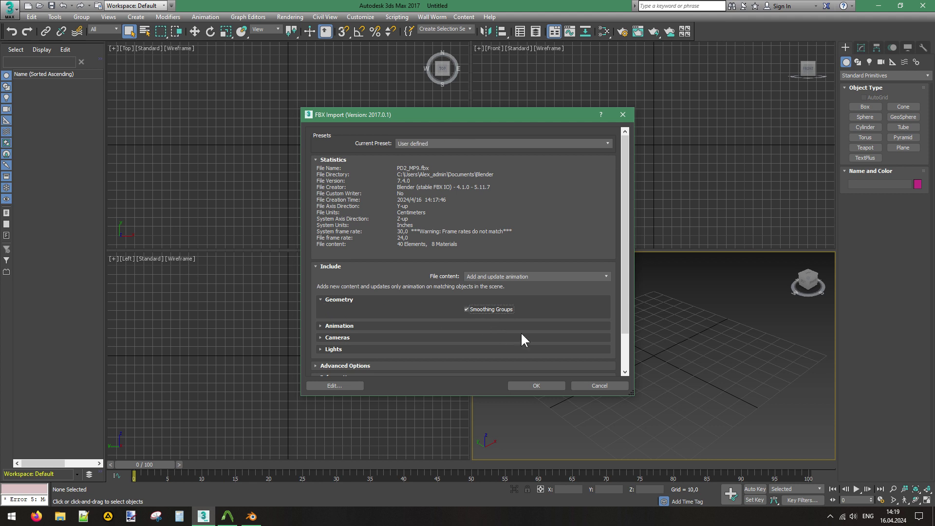
pyautogui.click(534, 385)
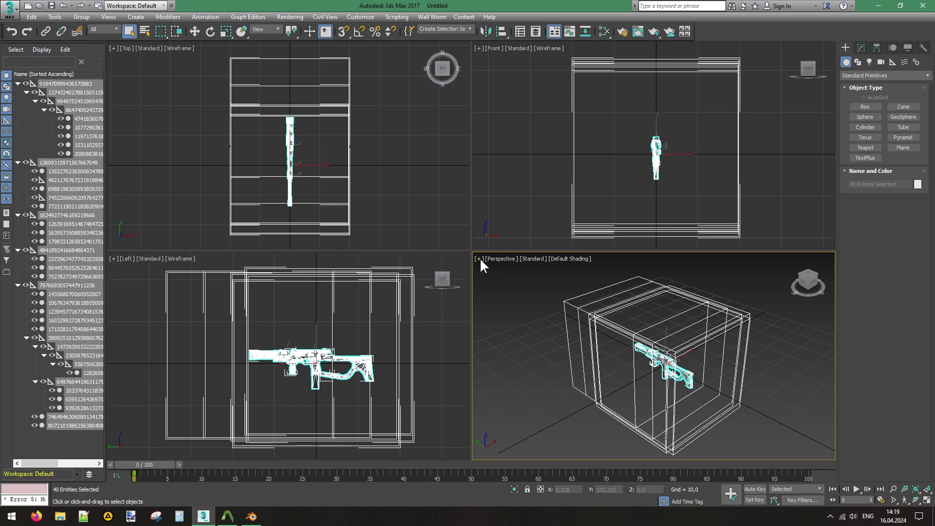
# Maximize the Perspective viewport and hide every object except the gun's main receiver.
pyautogui.click(478, 258)
pyautogui.click(494, 270)
pyautogui.scroll(10, 485, 265)
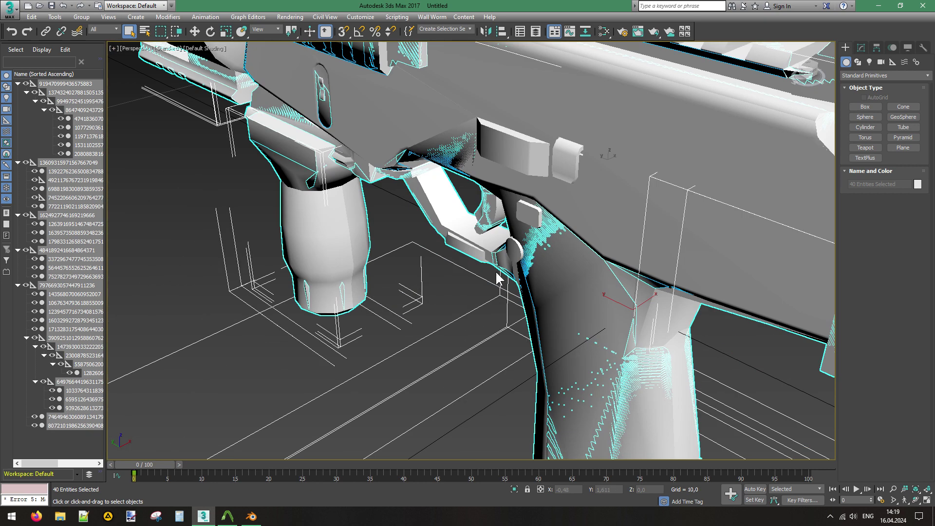
pyautogui.scroll(-10, 497, 278)
pyautogui.click(465, 302)
pyautogui.click(511, 268)
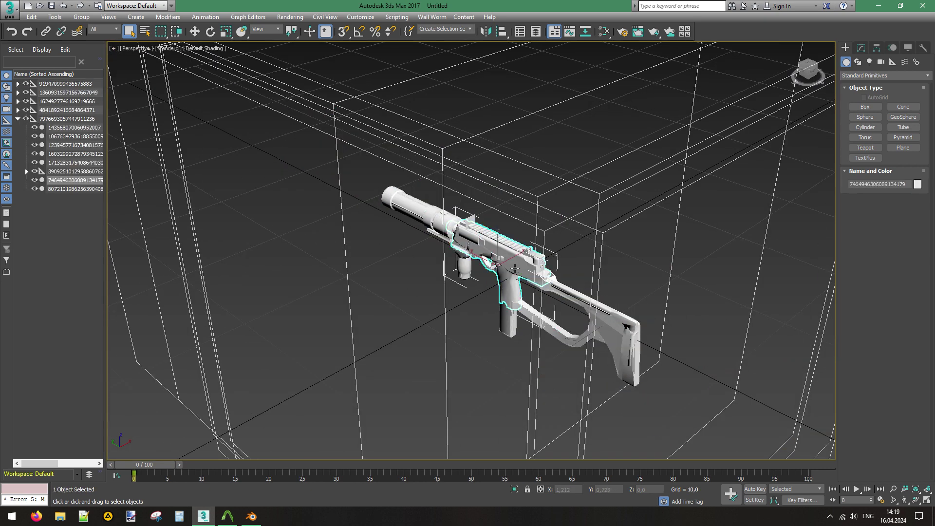
pyautogui.rightClick(512, 266)
pyautogui.click(556, 235)
pyautogui.click(559, 238)
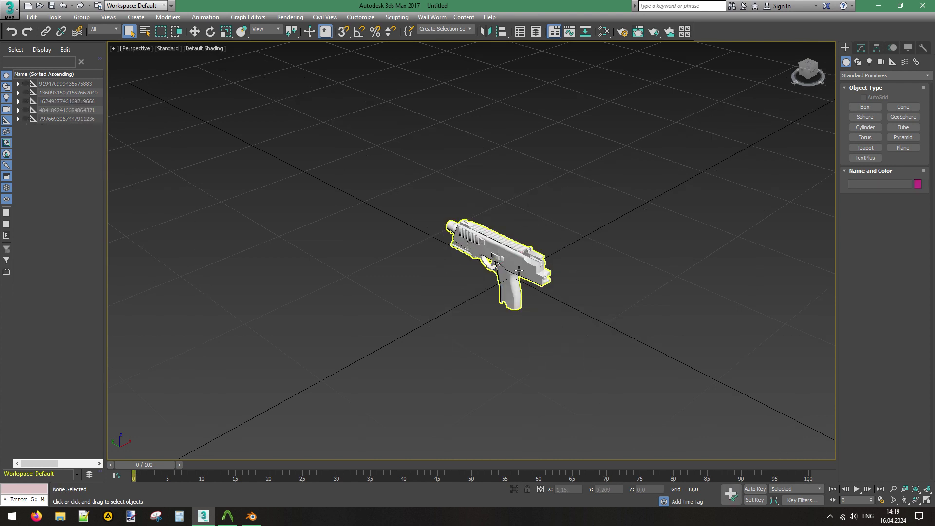
# Switch the Perspective viewport's shading to Clay.
pyautogui.scroll(6, 517, 268)
pyautogui.scroll(2, 519, 243)
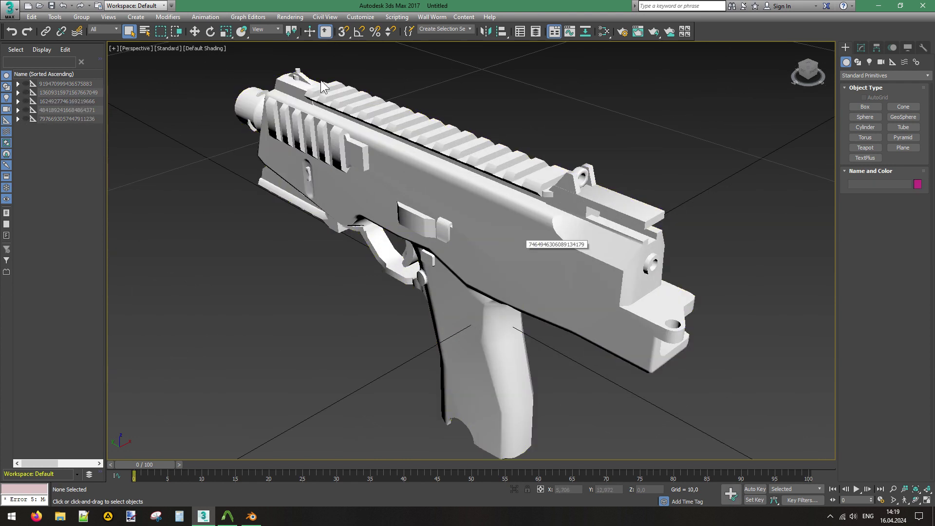
pyautogui.click(202, 48)
pyautogui.click(224, 111)
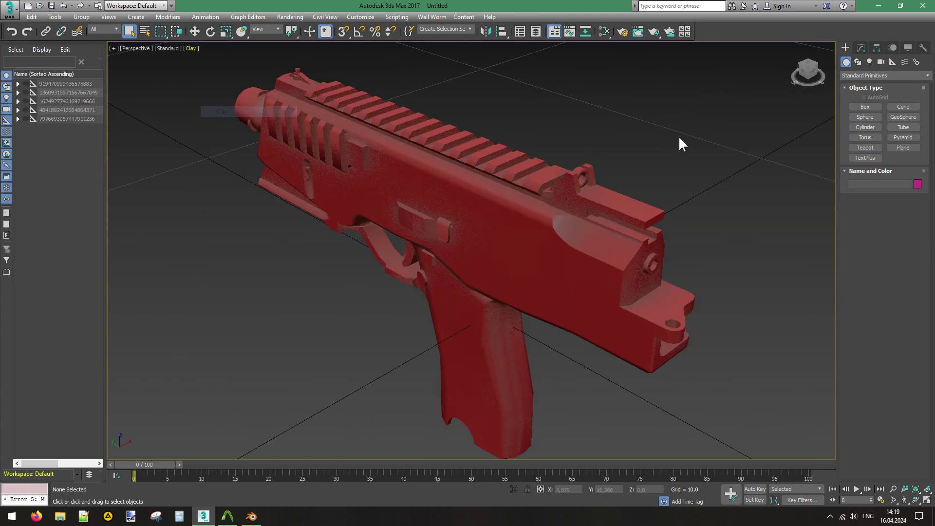
# Select the receiver mesh and set its Editable Mesh to Element selection for modifying.
pyautogui.moveTo(808, 68)
pyautogui.mouseDown()
pyautogui.moveTo(827, 71)
pyautogui.moveTo(823, 54)
pyautogui.moveTo(820, 75)
pyautogui.mouseUp()
pyautogui.click(576, 199)
pyautogui.click(860, 47)
pyautogui.click(905, 191)
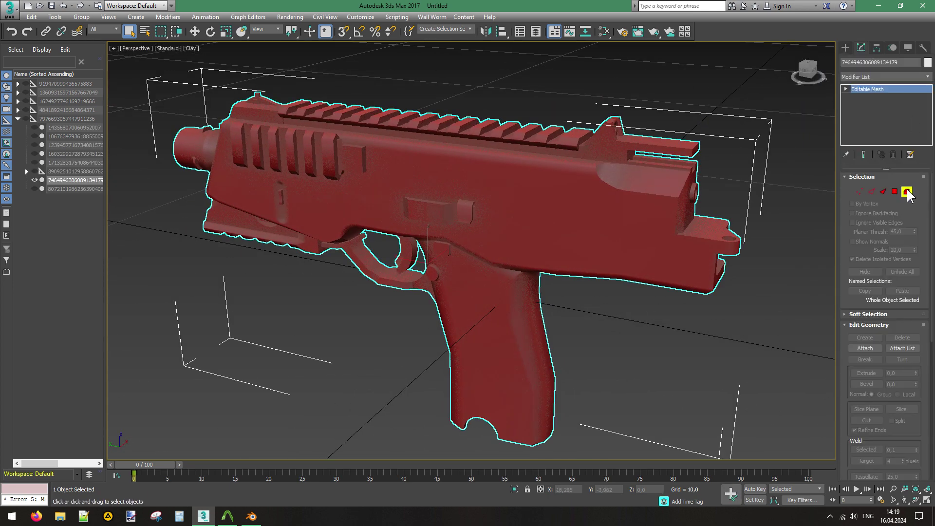
# Pick the body, lever and handguard pieces on the receiver's side to check how the mesh is split into elements.
pyautogui.click(618, 172)
pyautogui.click(568, 191)
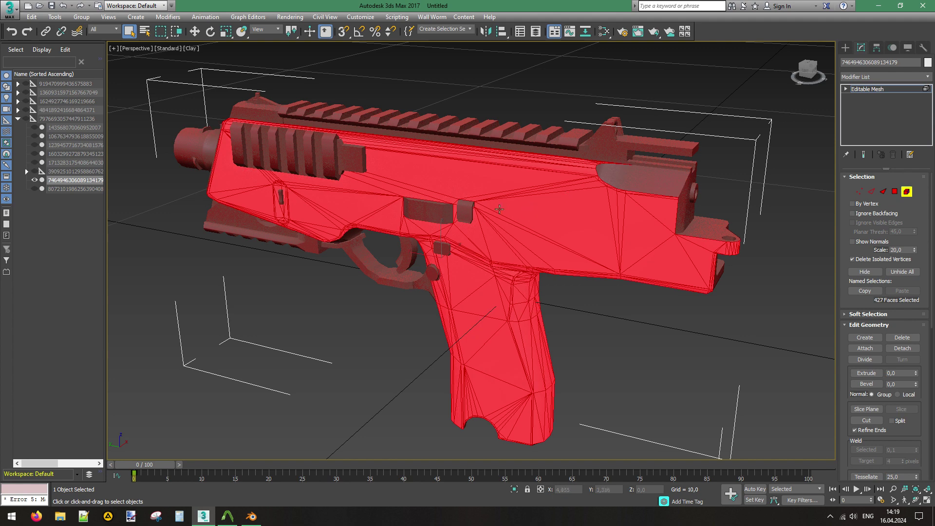
pyautogui.click(430, 206)
pyautogui.click(458, 205)
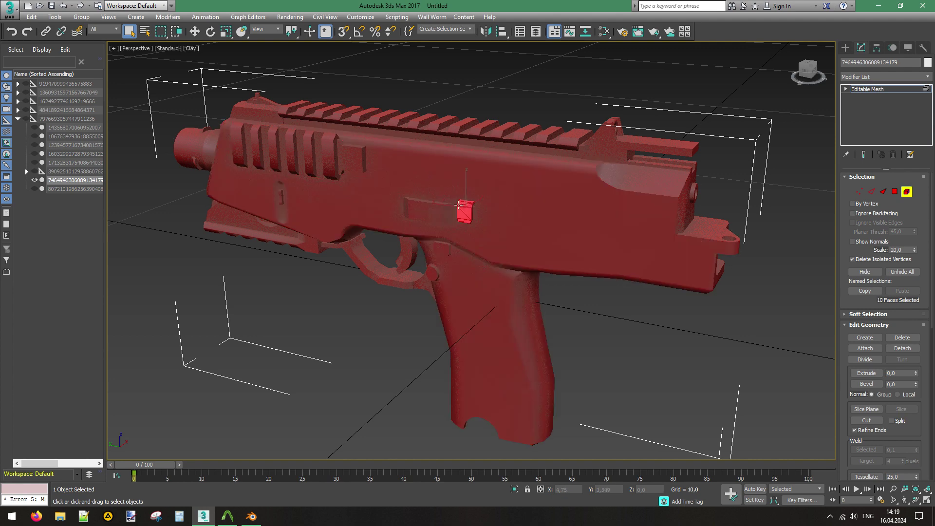
pyautogui.click(326, 146)
pyautogui.click(355, 153)
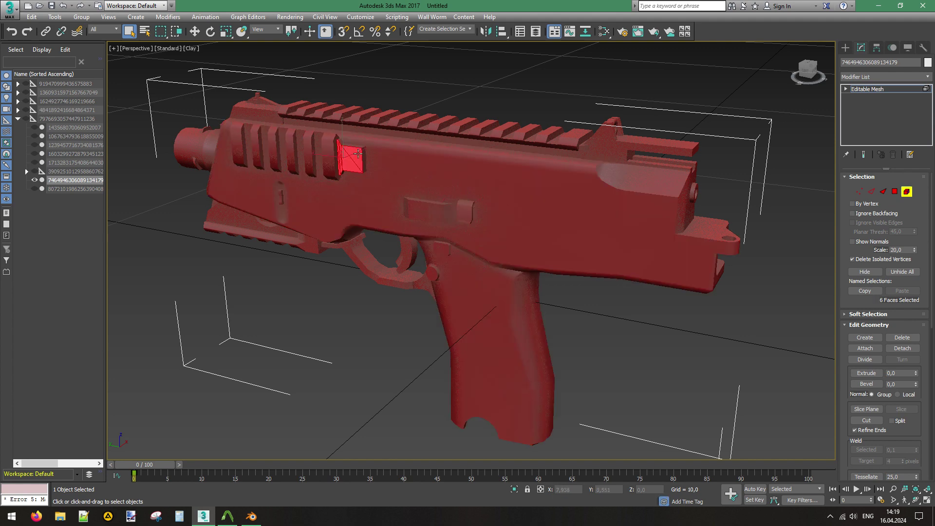
pyautogui.click(628, 179)
# Pick the elements at the receiver's rear and compare their smoothing groups in the surface properties.
pyautogui.moveTo(808, 70); pyautogui.dragTo(715, 75)
pyautogui.click(505, 253)
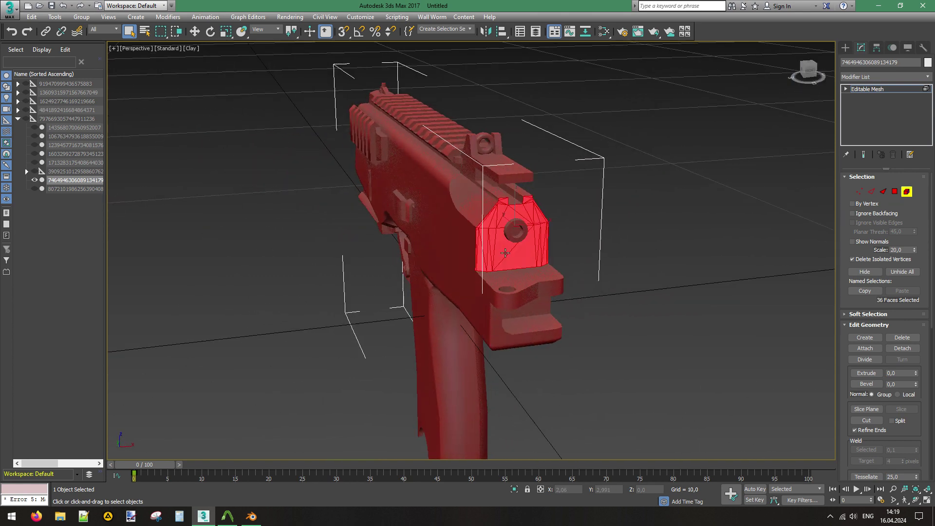
pyautogui.click(510, 274)
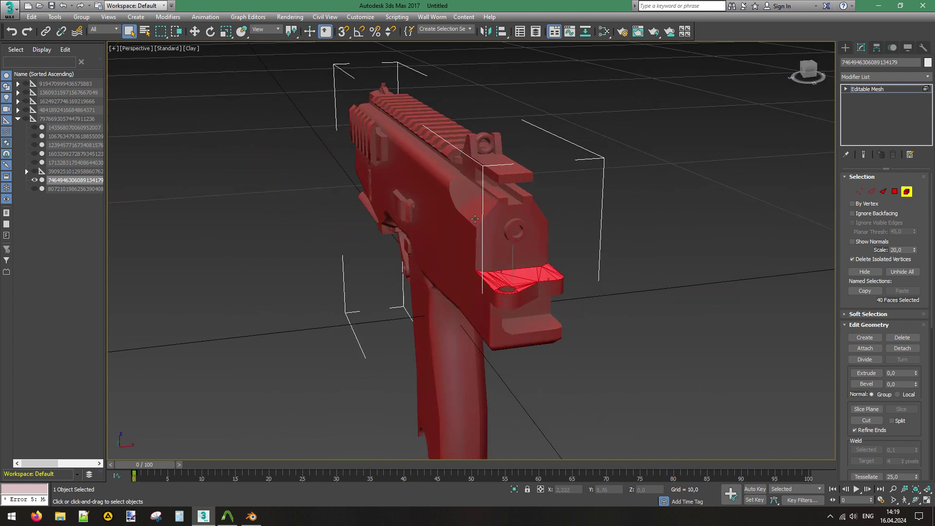
pyautogui.moveTo(934, 290); pyautogui.dragTo(933, 443)
pyautogui.click(484, 255)
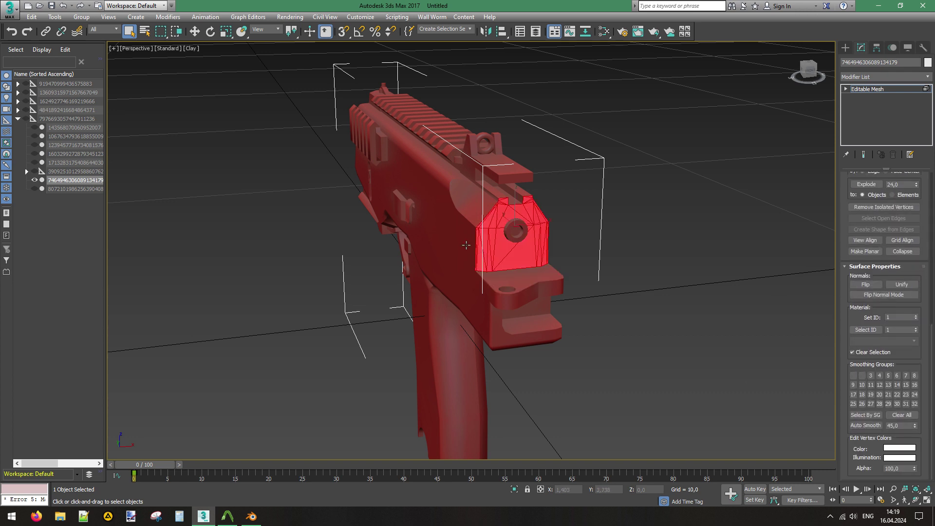
pyautogui.click(465, 244)
pyautogui.click(474, 213)
pyautogui.click(449, 258)
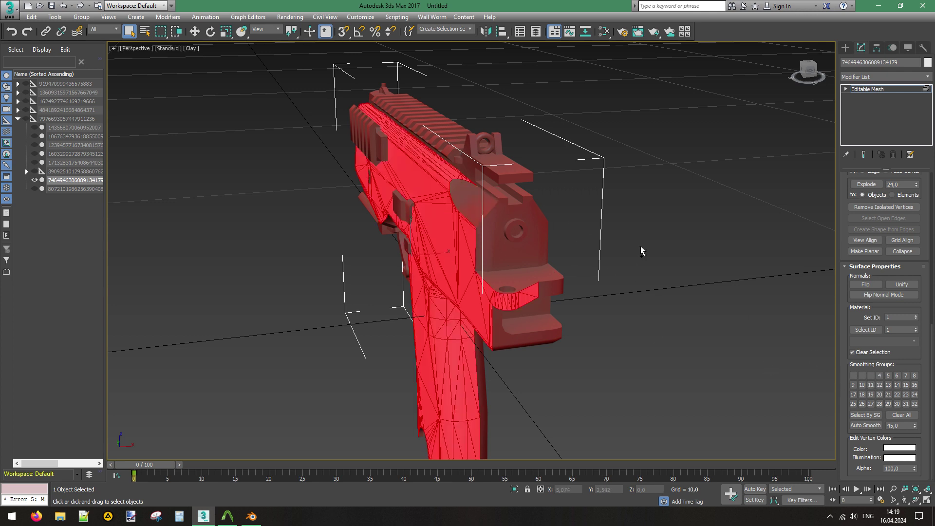
# Clear all smoothing groups from the receiver's faces and look at the grip from below.
pyautogui.hotkey('ctrl', 'a')
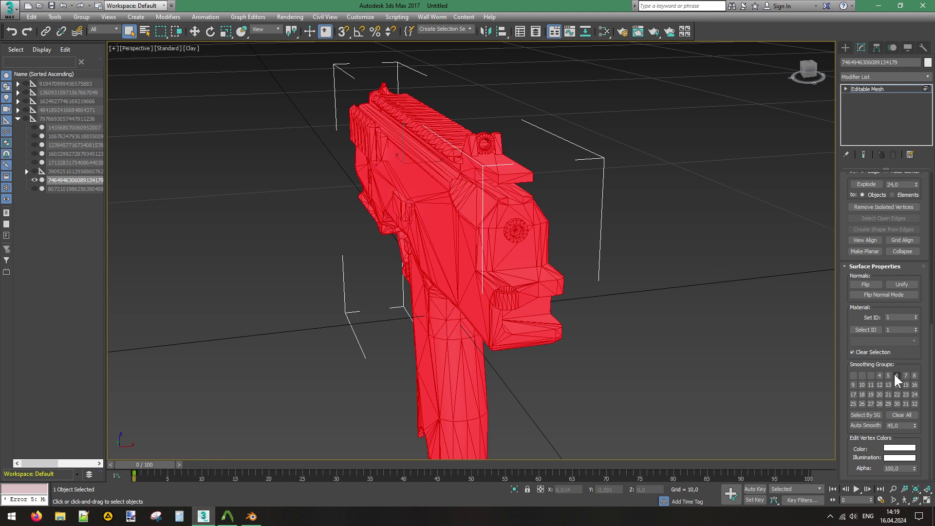
pyautogui.click(901, 414)
pyautogui.click(700, 314)
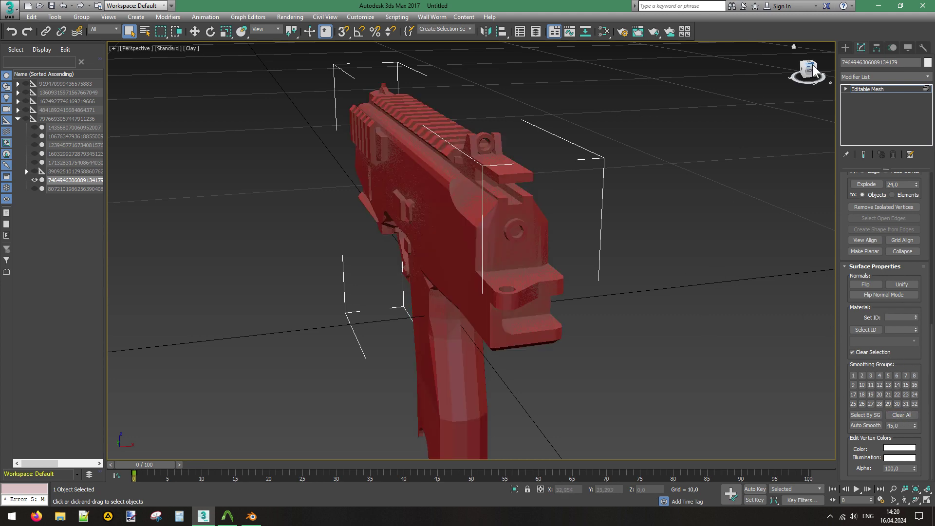
pyautogui.moveTo(812, 70); pyautogui.dragTo(365, 222)
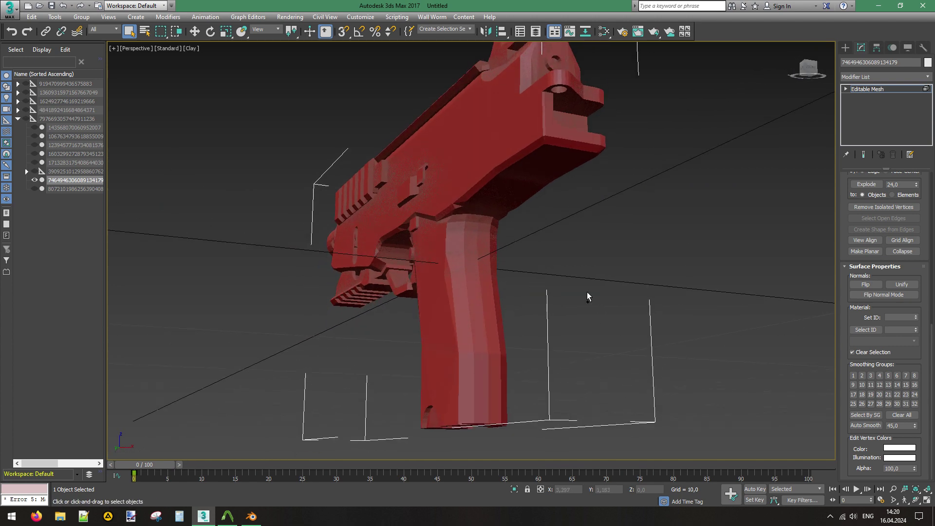
# Reapply smoothing to all of the receiver's faces and check the shading from the side.
pyautogui.hotkey('ctrl', 'a')
pyautogui.click(743, 300)
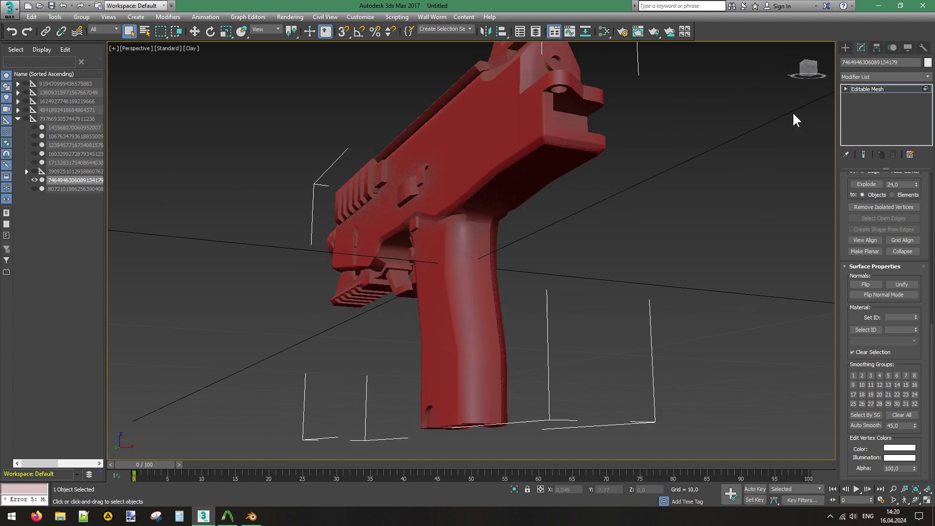
pyautogui.moveTo(812, 68); pyautogui.dragTo(805, 98)
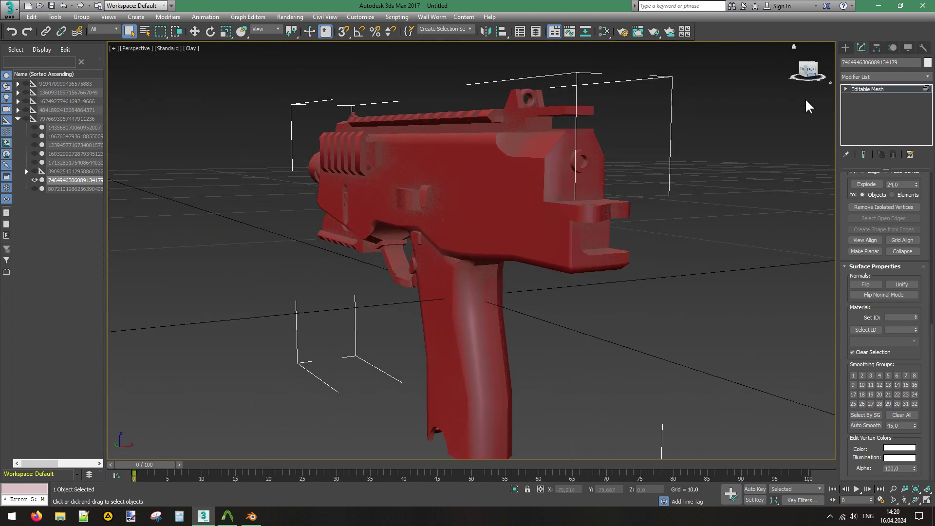
pyautogui.hotkey('ctrl', 'a')
pyautogui.click(720, 264)
pyautogui.hotkey('ctrl', 'a')
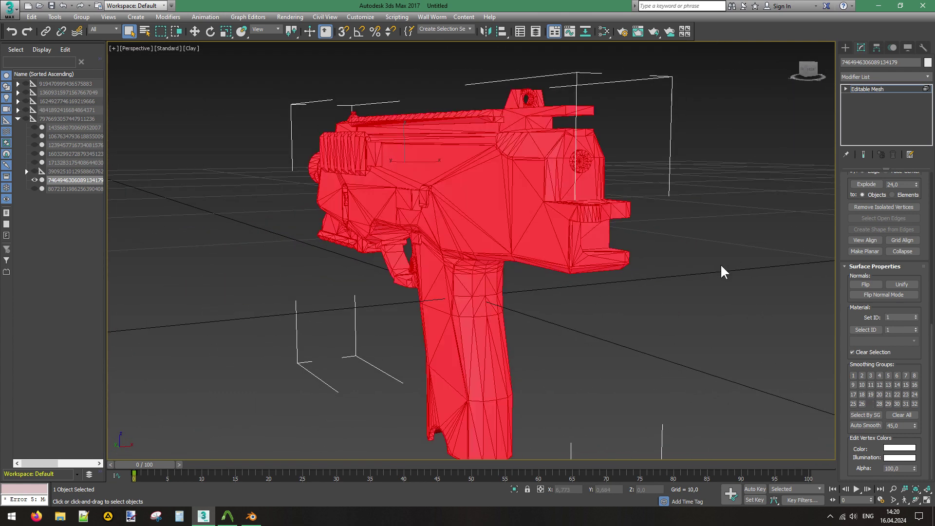
pyautogui.click(709, 264)
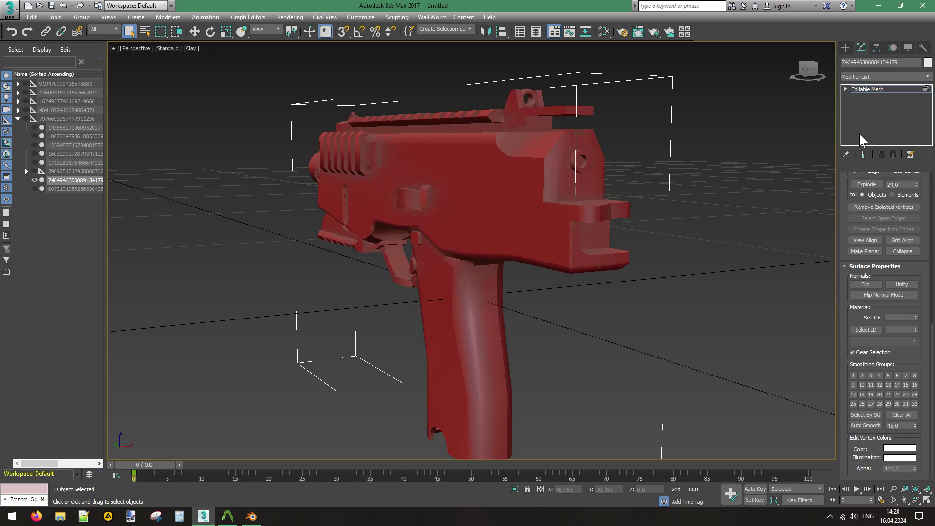
# Leave Element selection, deselect the receiver and unhide all the hidden gun parts.
pyautogui.click(886, 87)
pyautogui.click(825, 78)
pyautogui.moveTo(802, 77); pyautogui.dragTo(776, 79)
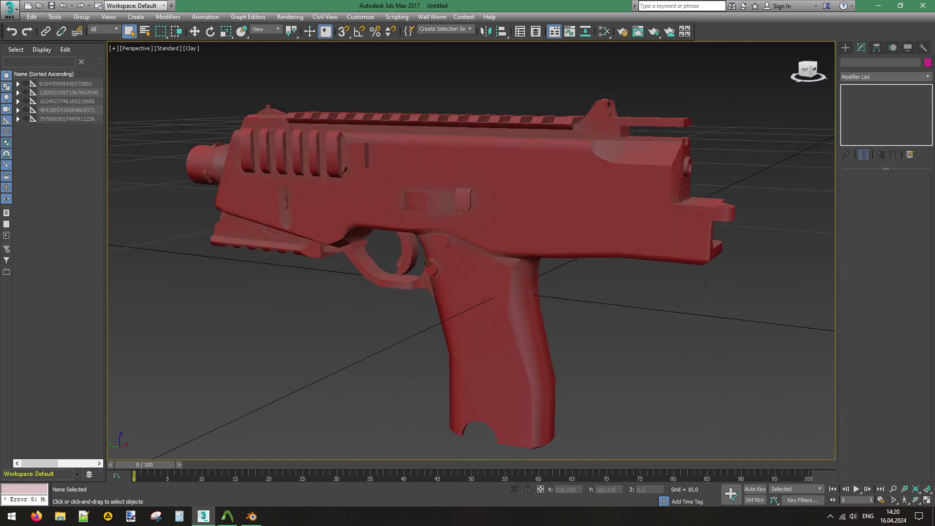
pyautogui.rightClick(288, 308)
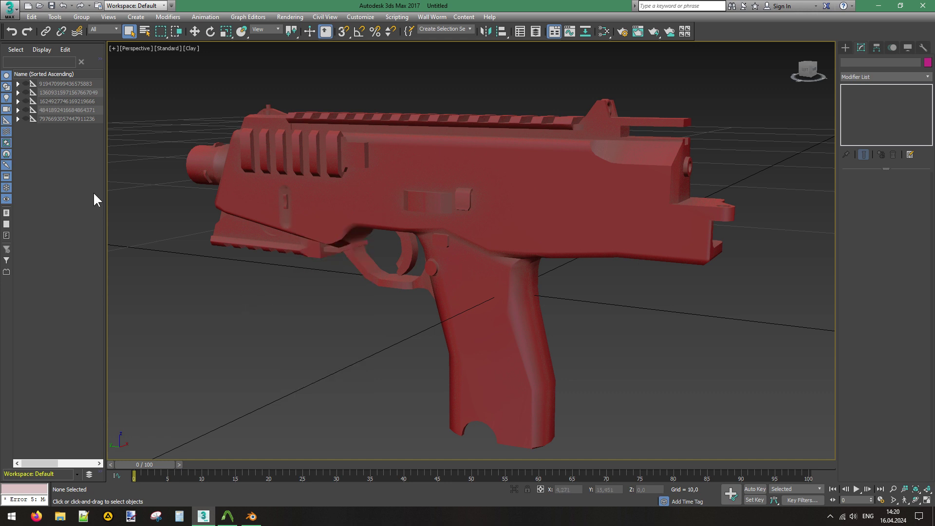
pyautogui.rightClick(214, 309)
pyautogui.click(240, 277)
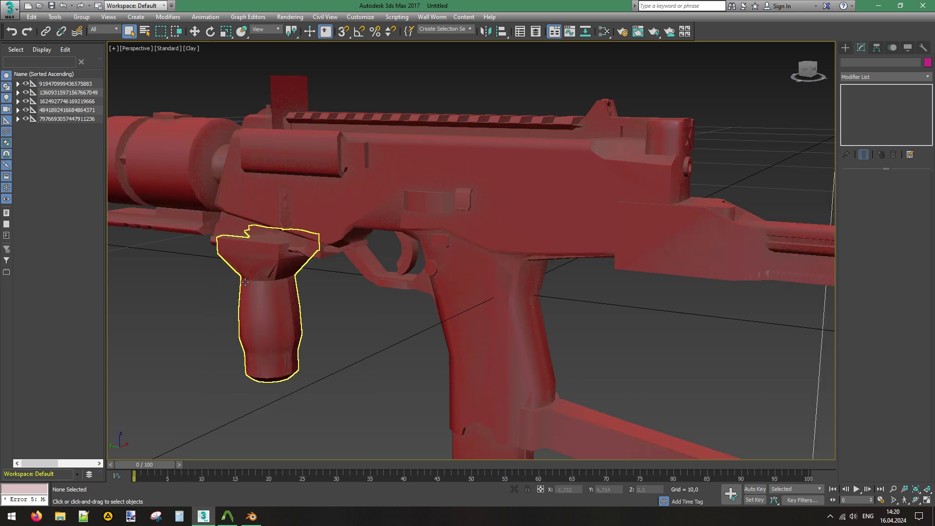
# Select all the helper objects around the gun and delete them, keeping only the meshes.
pyautogui.scroll(-5, 390, 297)
pyautogui.scroll(-6, 389, 297)
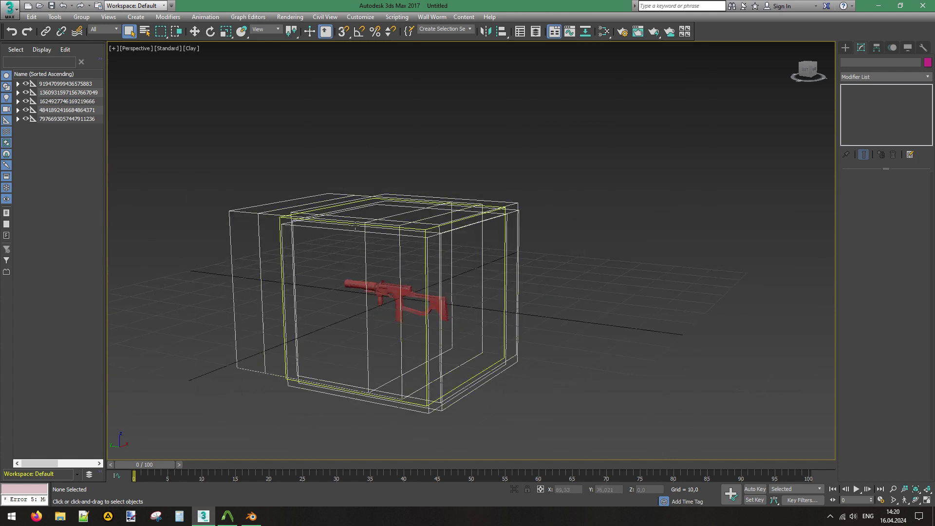
pyautogui.moveTo(575, 241); pyautogui.dragTo(577, 241)
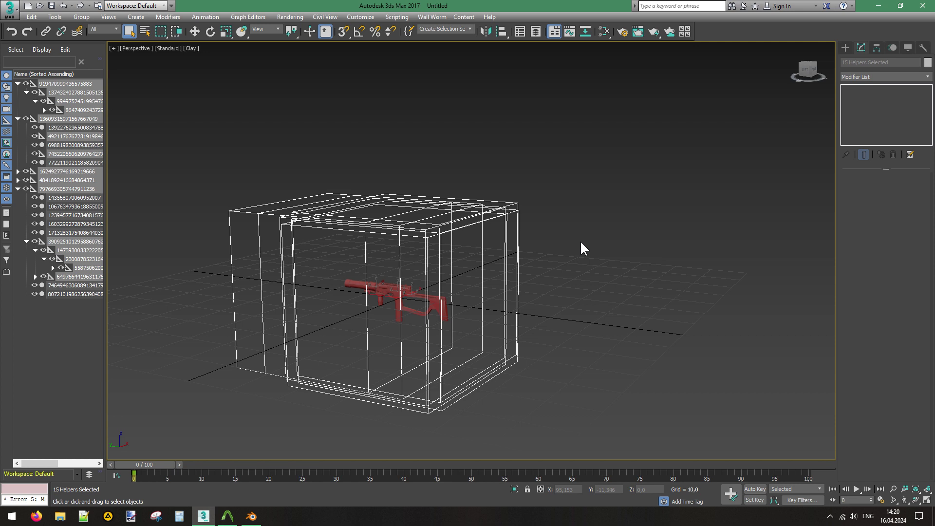
pyautogui.press('Delete')
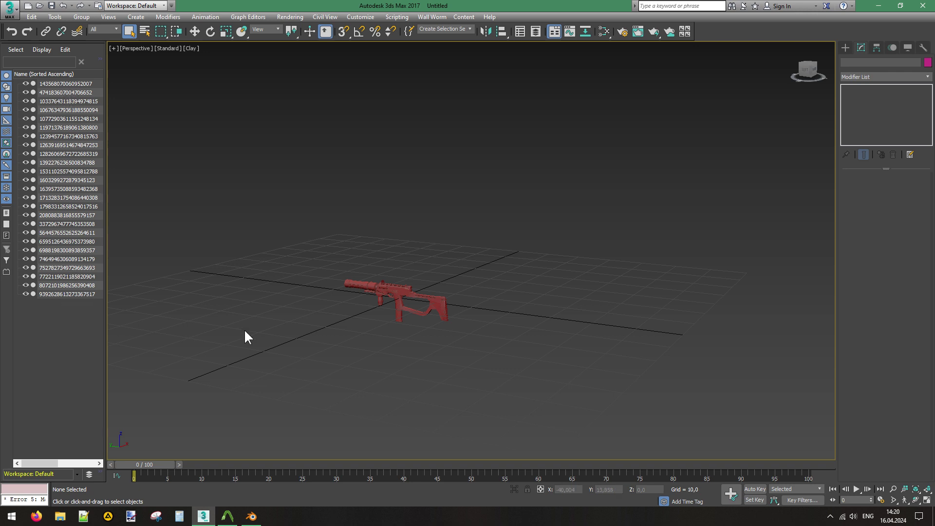
# Undo the deletion of the helper objects to restore the mesh hierarchy, and clear the selection.
pyautogui.click(9, 9)
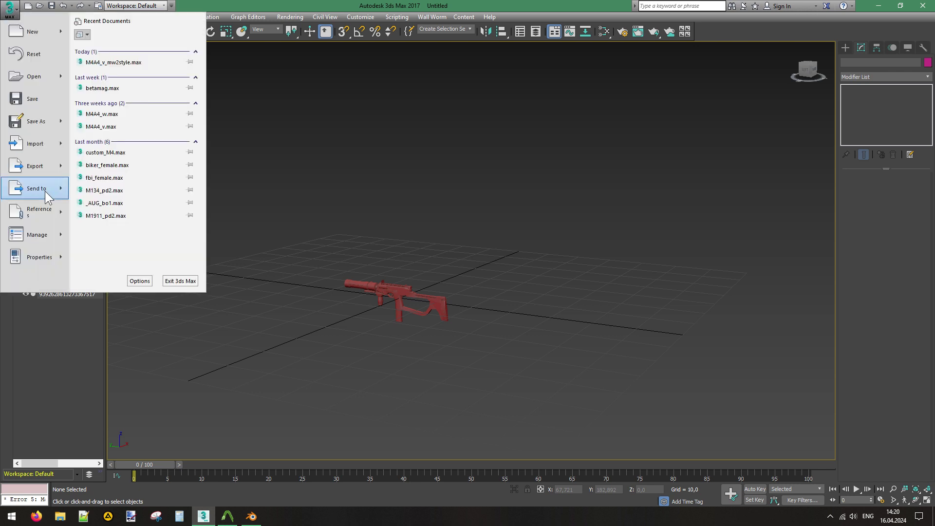
pyautogui.click(448, 165)
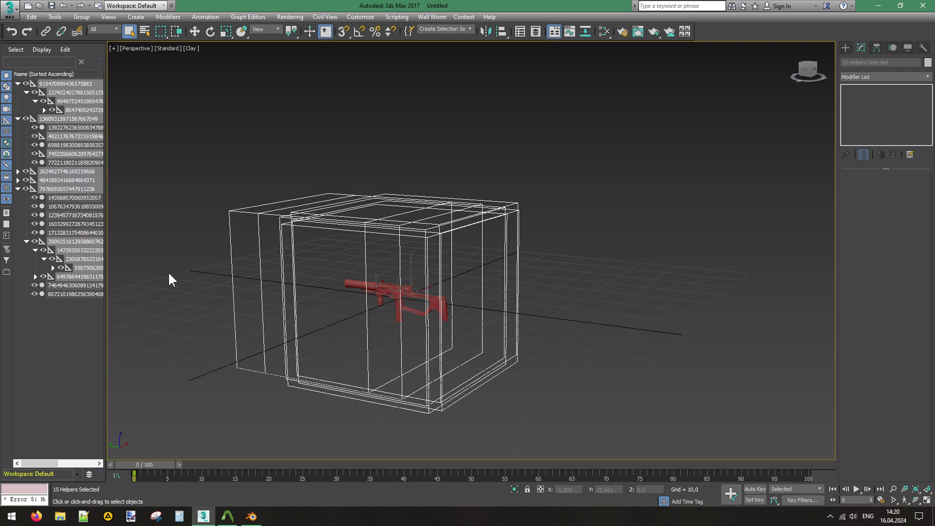
pyautogui.click(181, 333)
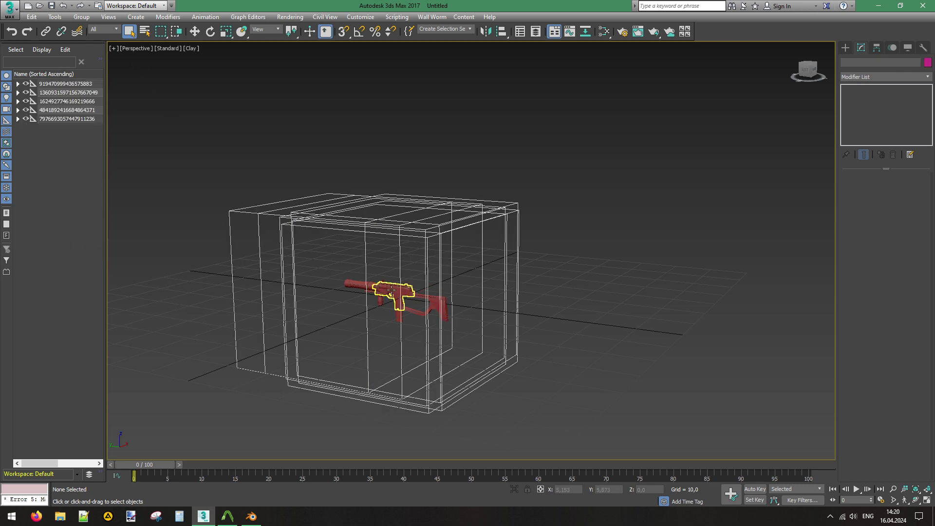
# Leave nothing selected and hide every unselected object, including all helpers and gun parts.
pyautogui.click(53, 92)
pyautogui.keyDown('shift'); pyautogui.click(54, 118); pyautogui.keyUp('shift')
pyautogui.rightClick(95, 91)
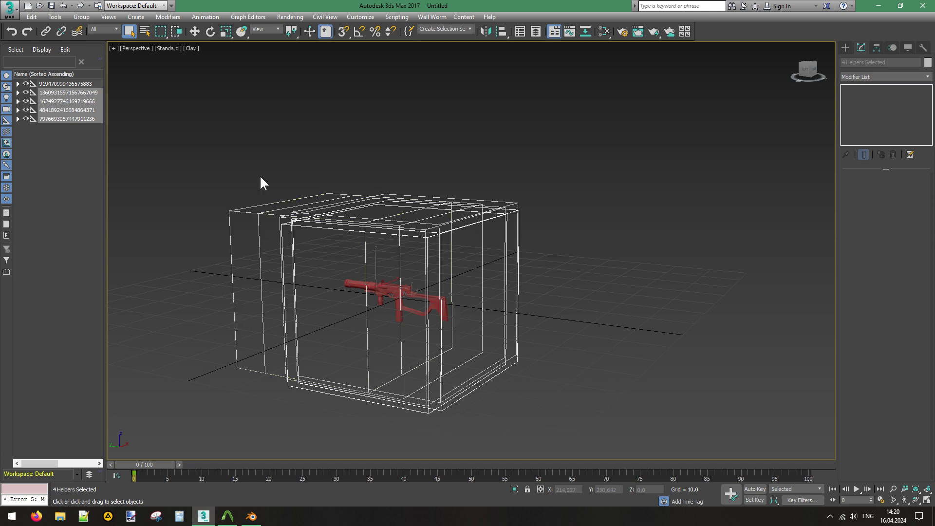
pyautogui.click(237, 156)
pyautogui.rightClick(235, 155)
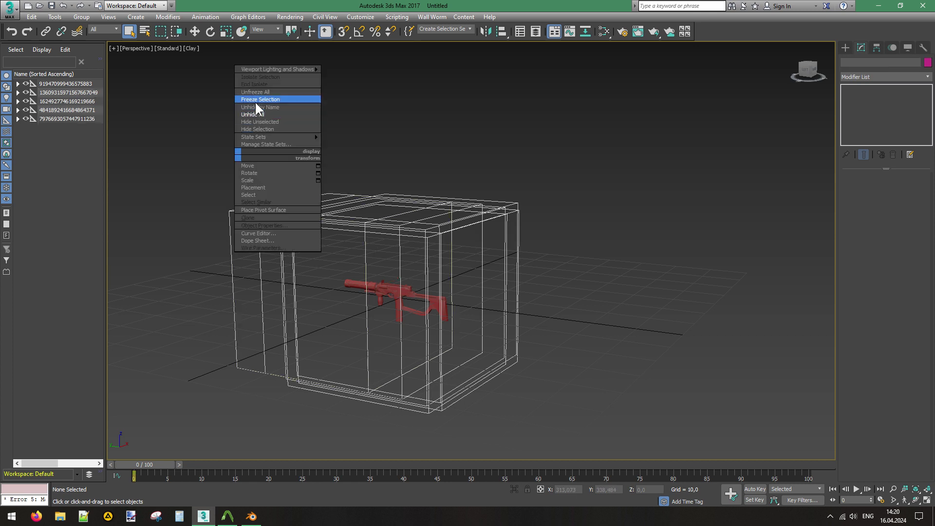
pyautogui.click(271, 122)
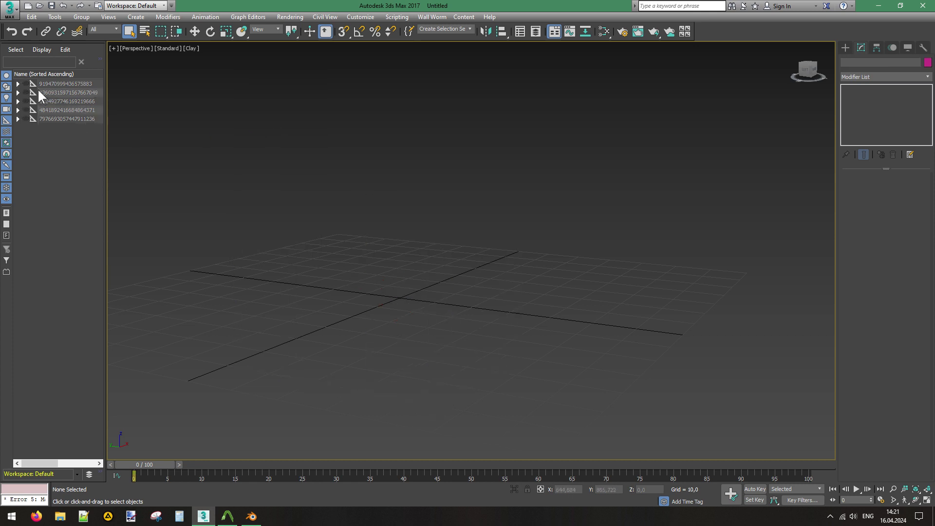
# Unhide the first root helper, expand its hierarchy down to the meshes, and unhide all five magazine meshes.
pyautogui.click(25, 84)
pyautogui.click(18, 84)
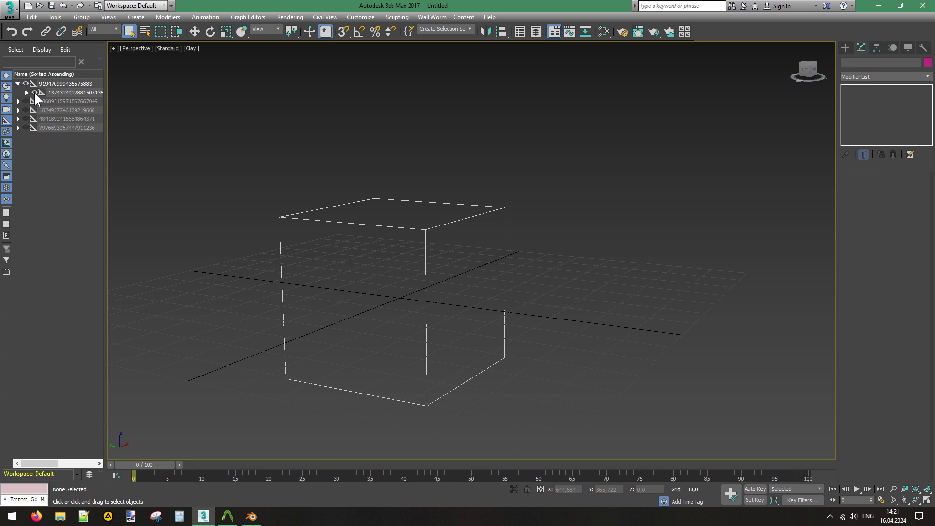
pyautogui.click(27, 92)
pyautogui.click(35, 101)
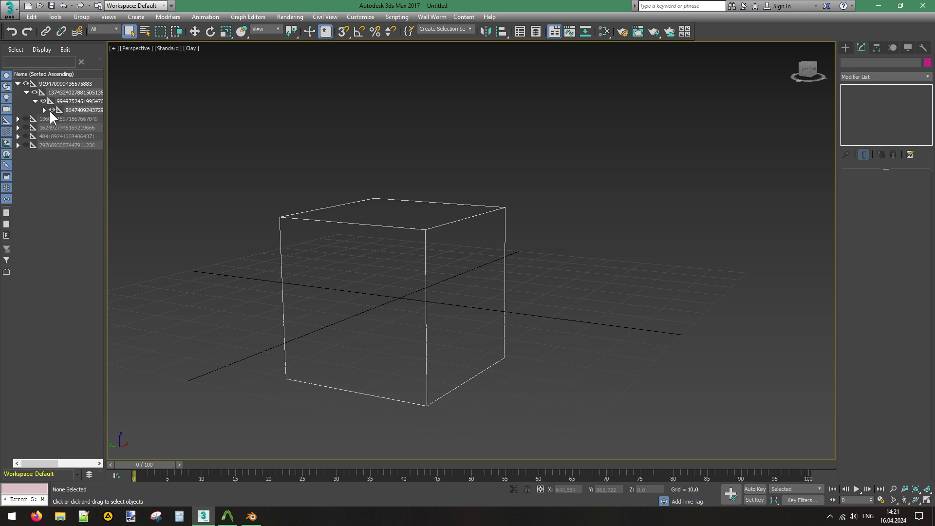
pyautogui.click(45, 110)
pyautogui.click(59, 119)
pyautogui.click(60, 127)
pyautogui.click(60, 136)
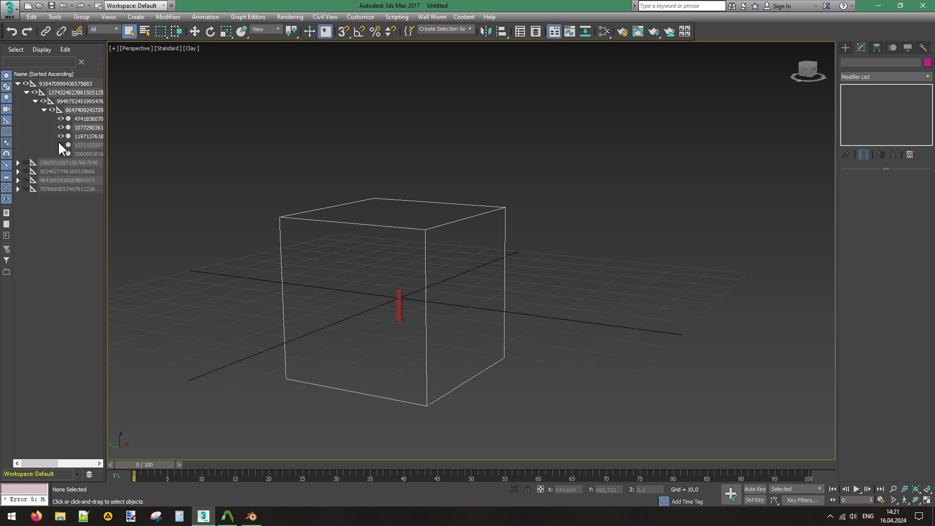
pyautogui.click(60, 145)
pyautogui.click(61, 152)
# Frame the magazine and select its five meshes one by one to identify what each of them represents.
pyautogui.scroll(10, 360, 297)
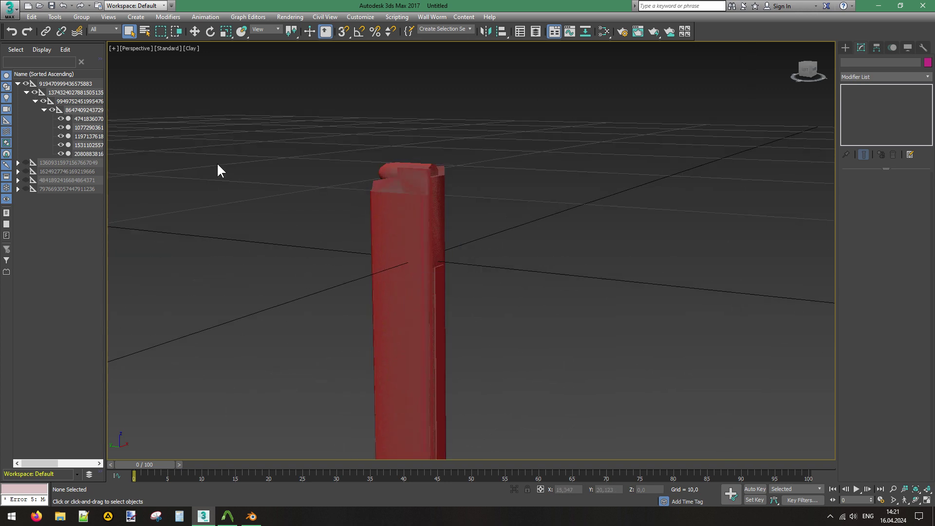
pyautogui.click(88, 119)
pyautogui.press('z')
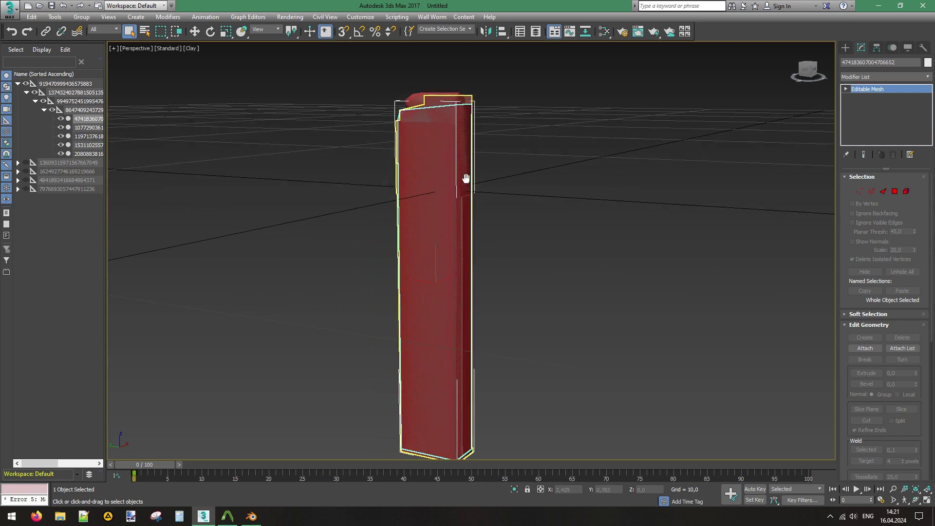
pyautogui.click(84, 128)
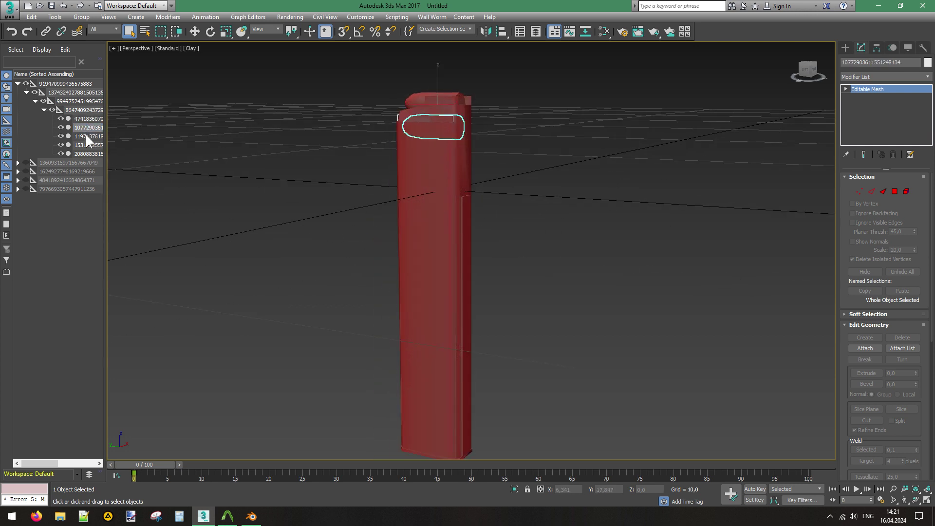
pyautogui.click(86, 138)
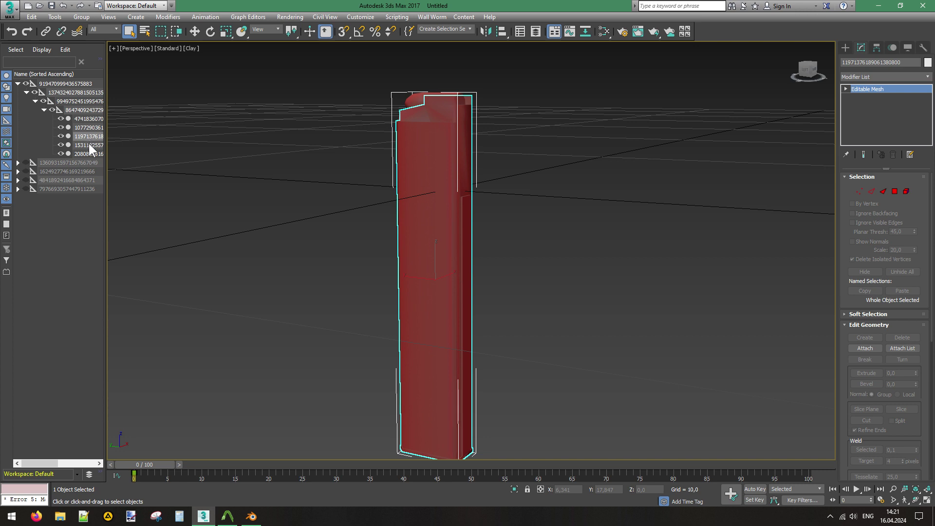
pyautogui.click(89, 144)
pyautogui.click(88, 154)
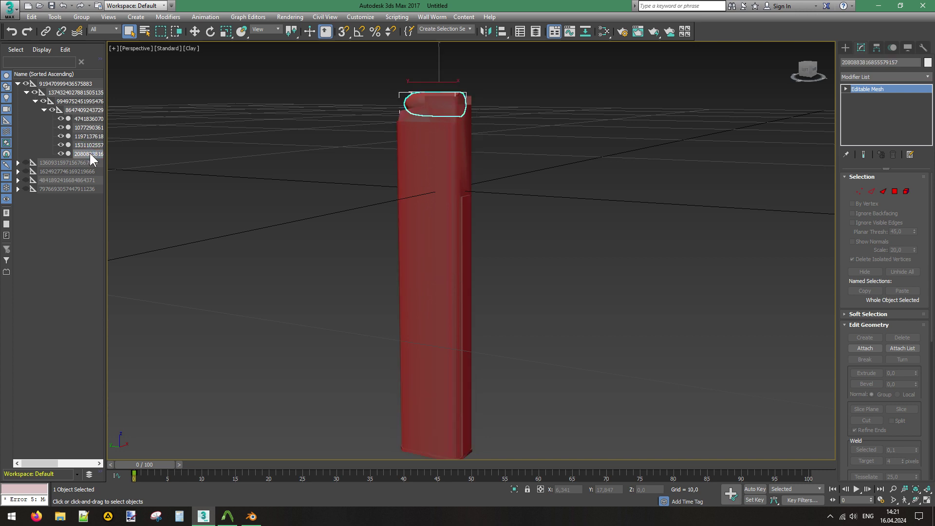
# Hide the two cartridge meshes and compare the level of detail of the three magazine bodies.
pyautogui.click(60, 153)
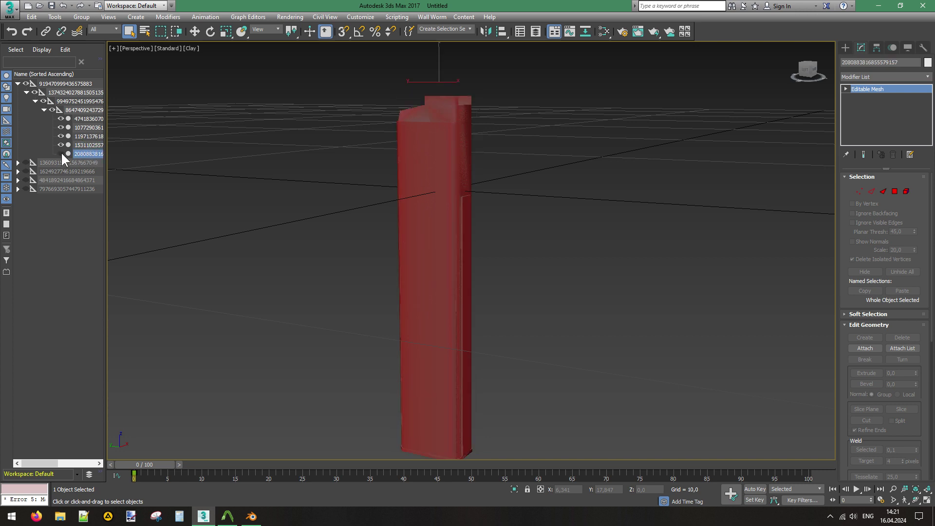
pyautogui.click(81, 127)
pyautogui.click(61, 127)
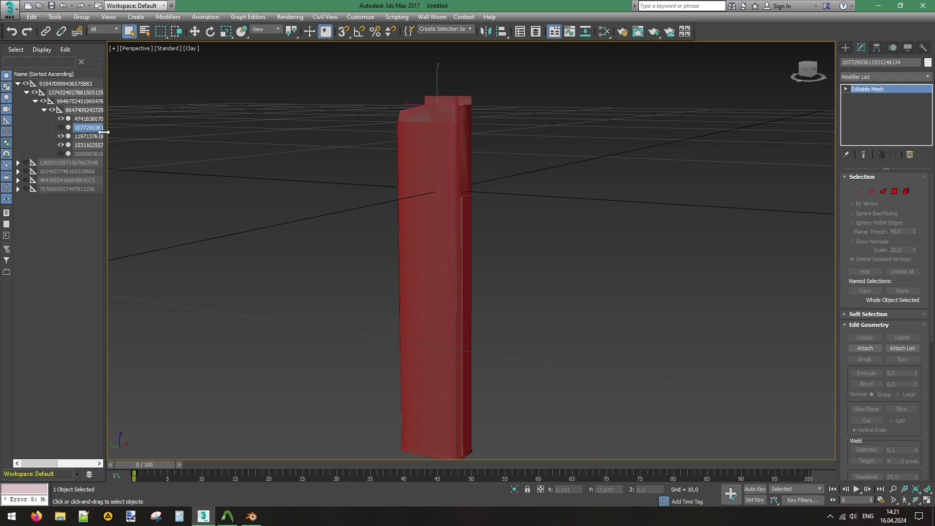
pyautogui.moveTo(808, 69)
pyautogui.mouseDown()
pyautogui.moveTo(820, 73)
pyautogui.moveTo(806, 73)
pyautogui.mouseUp()
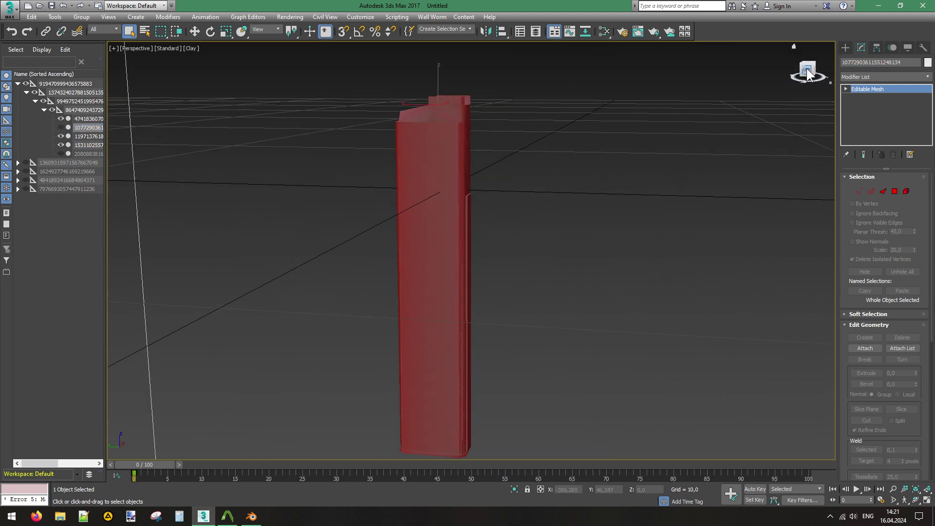
pyautogui.click(81, 136)
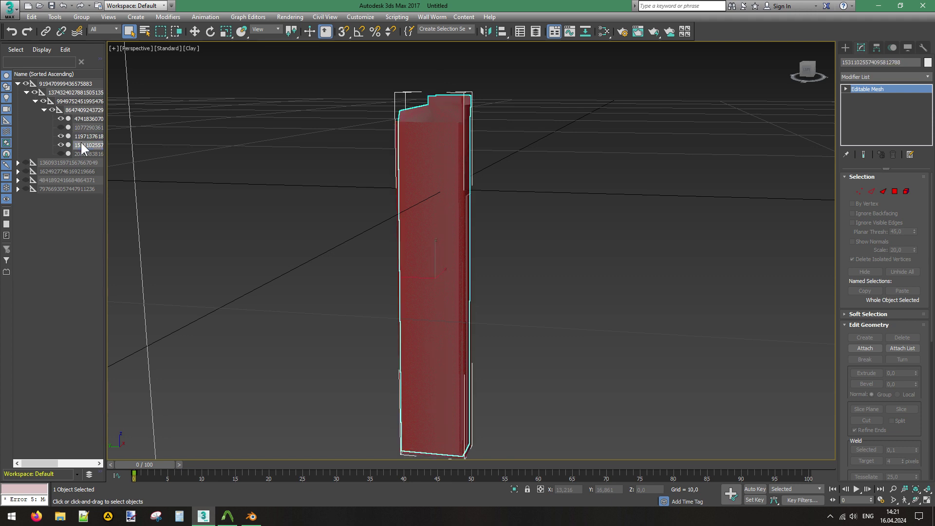
pyautogui.click(80, 119)
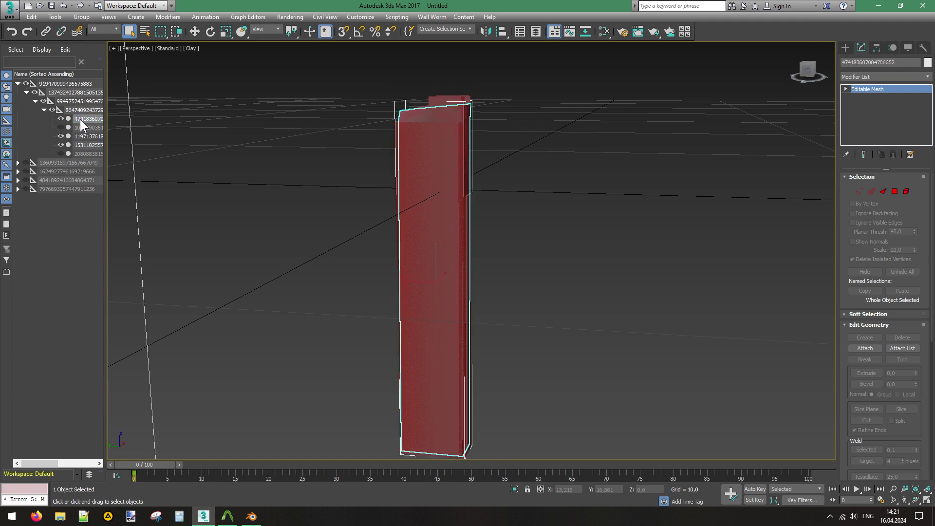
pyautogui.click(87, 137)
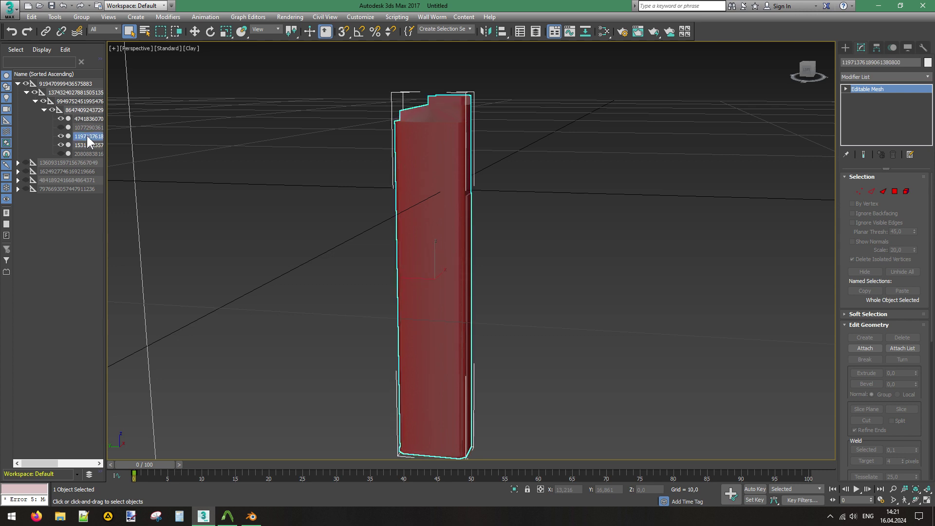
# Widen the object list to show full names, and rename the most detailed magazine body as mp9_m_ext.
pyautogui.click(87, 136)
pyautogui.moveTo(126, 139); pyautogui.dragTo(182, 146)
pyautogui.click(101, 135)
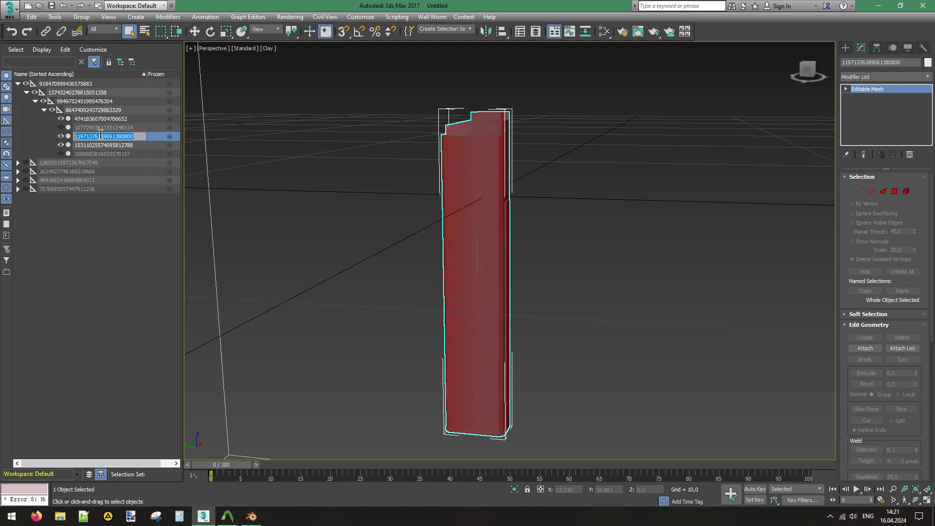
pyautogui.write('mp')
pyautogui.write('9_')
pyautogui.write('m')
pyautogui.write('_lo')
pyautogui.press('BackSpace')
pyautogui.press('BackSpace')
pyautogui.press('BackSpace')
pyautogui.write('ext')
pyautogui.press('Return')
# Rename the simplest magazine body, the first mesh in the group, as mp9_m_lod2.
pyautogui.click(120, 120)
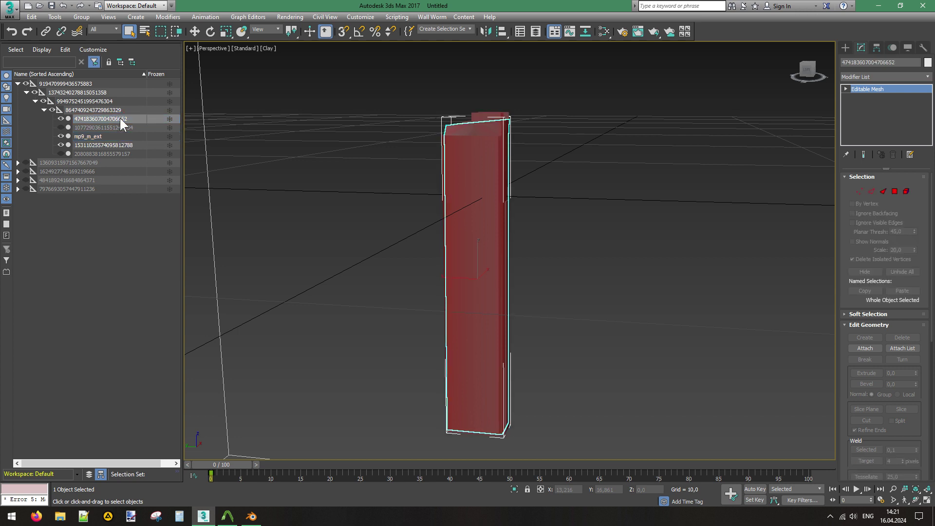
pyautogui.click(120, 119)
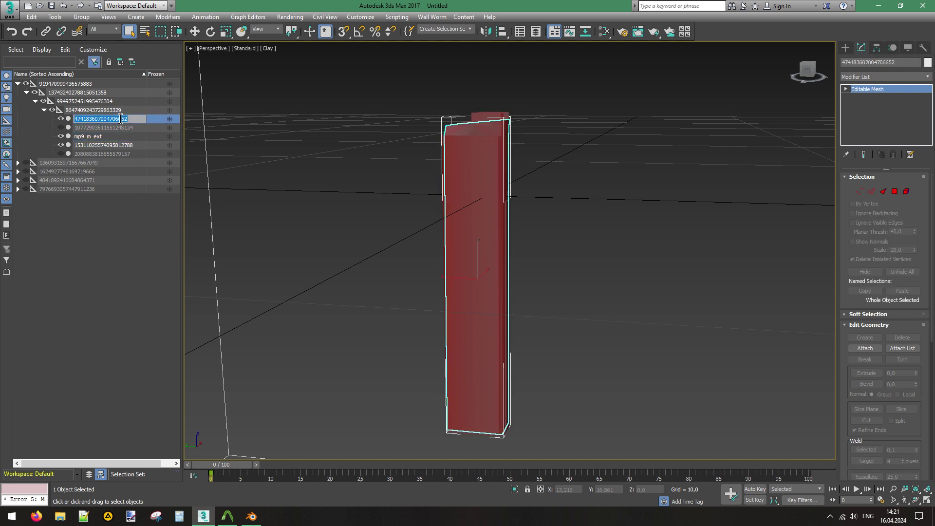
pyautogui.write('mp9_m_lod2')
# Remove the suffix from the detailed magazine body's name so it reads mp9_m.
pyautogui.click(99, 136)
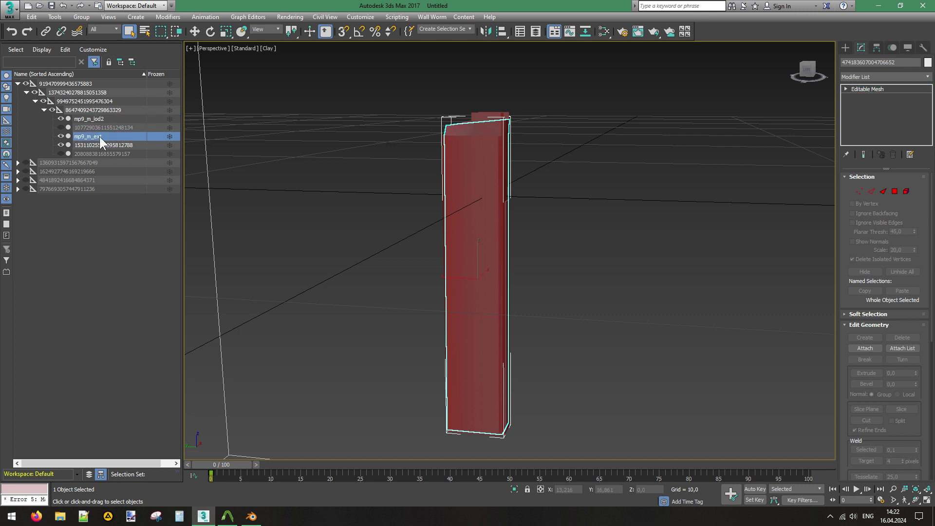
pyautogui.click(92, 136)
pyautogui.moveTo(91, 136); pyautogui.dragTo(120, 139)
pyautogui.press('BackSpace')
# Rename the medium-detail magazine body as mp9_m_lod1.
pyautogui.click(112, 146)
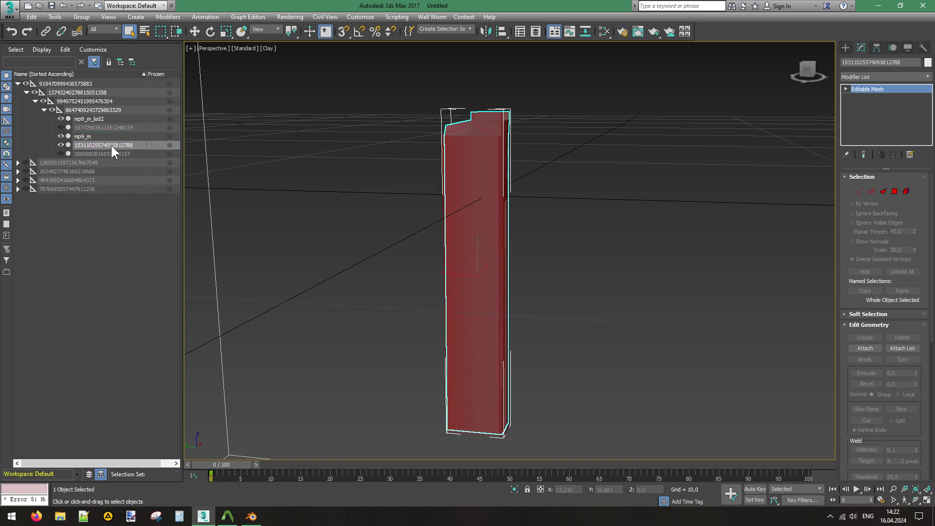
pyautogui.click(101, 144)
pyautogui.write('mp9_m_lod1')
pyautogui.press('Return')
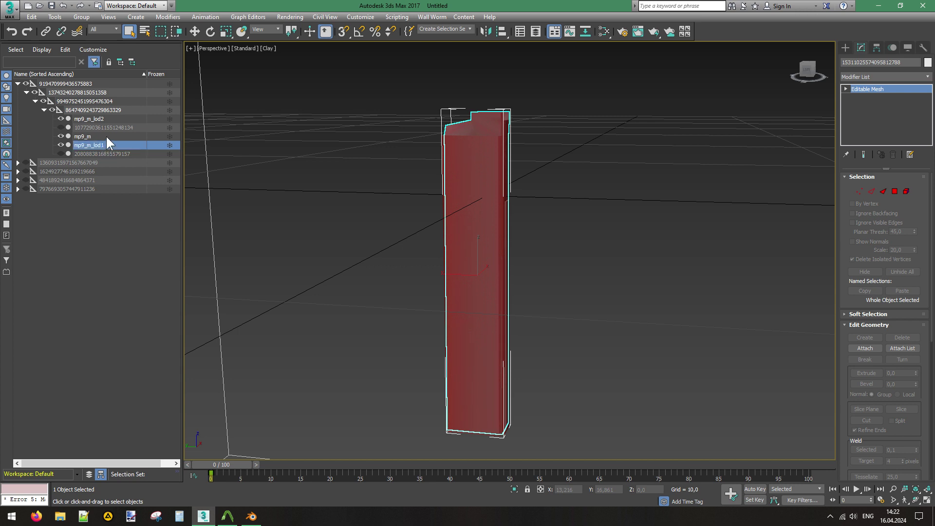
# Unhide the lower cartridge in the magazine and rename it as mp9_m_b2.
pyautogui.click(61, 127)
pyautogui.click(96, 127)
pyautogui.click(95, 126)
pyautogui.write('m')
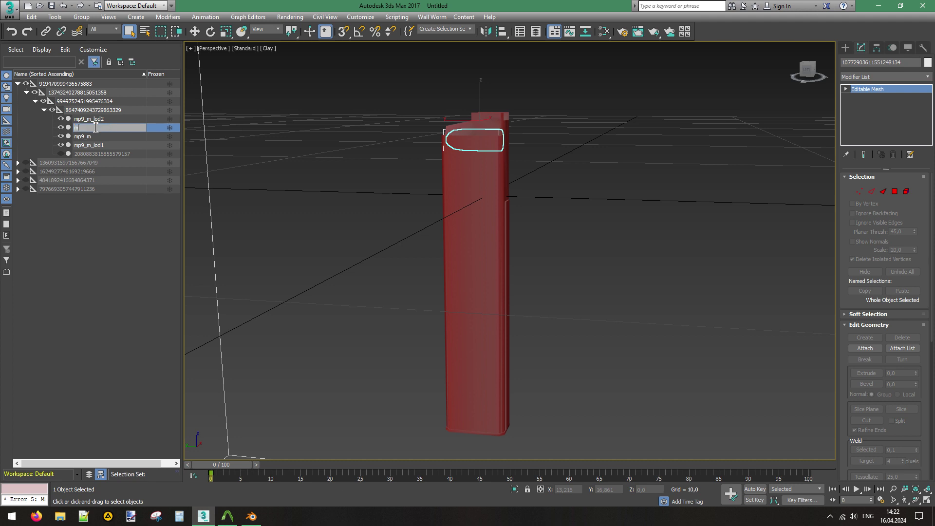
pyautogui.write('p9_m_b2')
pyautogui.press('Return')
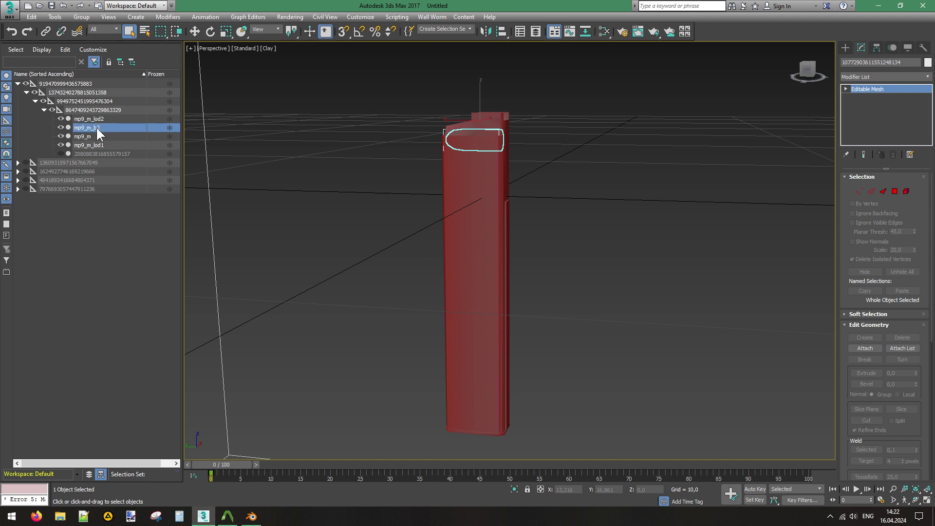
# Unhide the top cartridge in the magazine and rename it as mp9_m_b1.
pyautogui.click(61, 154)
pyautogui.click(103, 153)
pyautogui.click(103, 153)
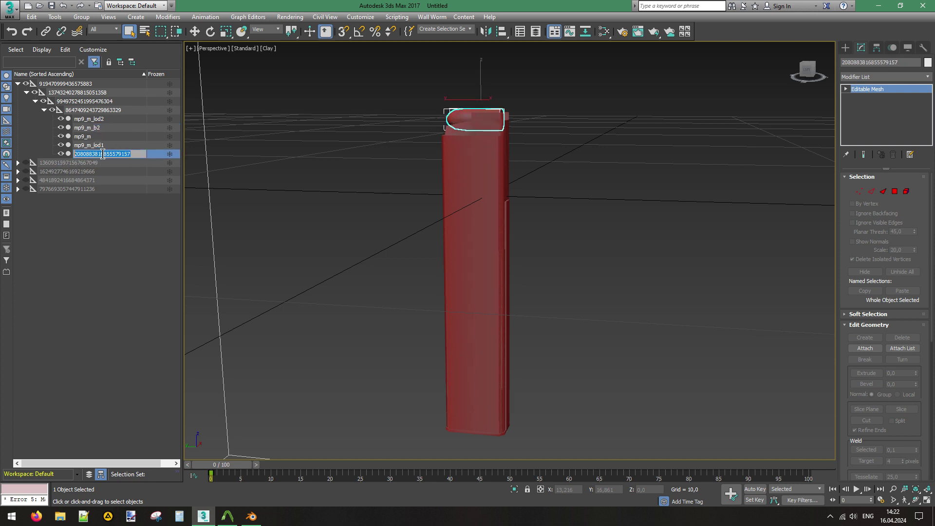
pyautogui.write('mp9_m_b1')
pyautogui.press('Return')
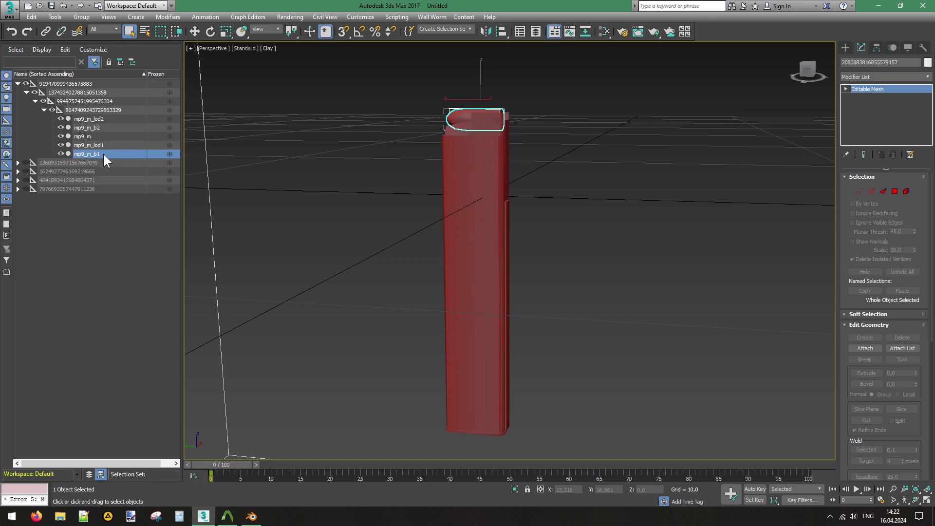
# Hide the whole magazine hierarchy and preview the suppressor meshes under the next helper one at a time to compare their detail.
pyautogui.doubleClick(82, 82)
pyautogui.click(26, 83)
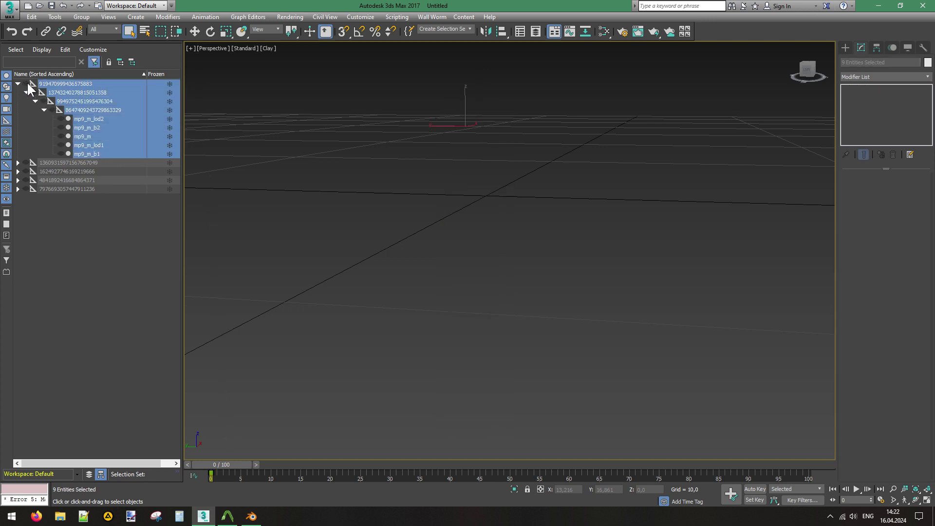
pyautogui.click(18, 163)
pyautogui.click(34, 172)
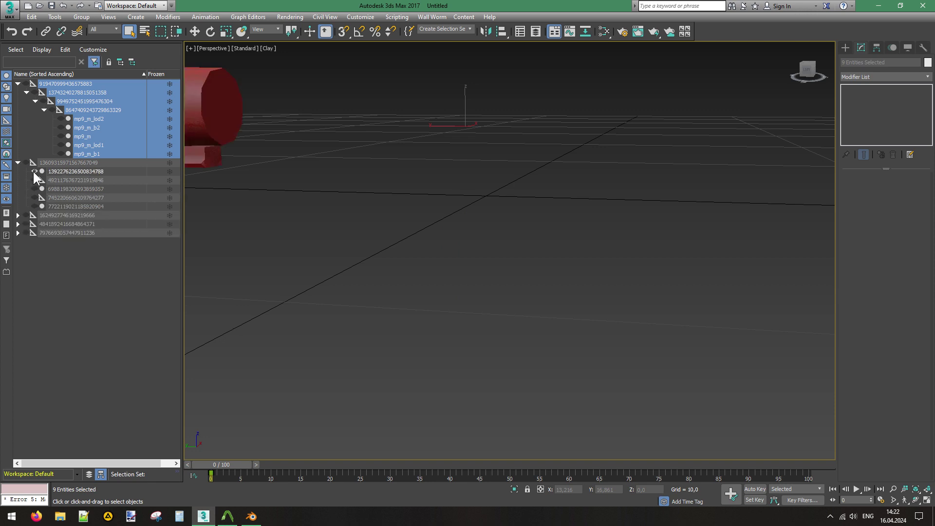
pyautogui.moveTo(396, 175); pyautogui.dragTo(728, 235, button='middle')
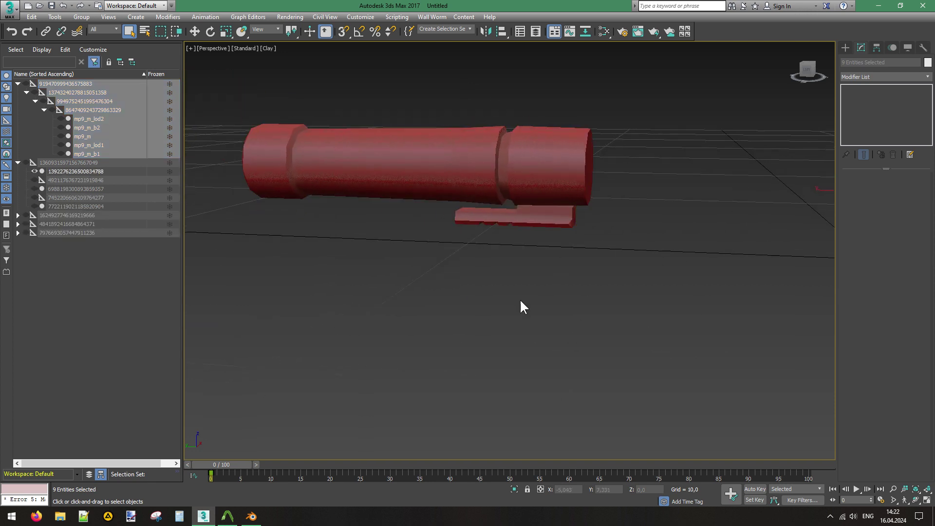
pyautogui.click(34, 171)
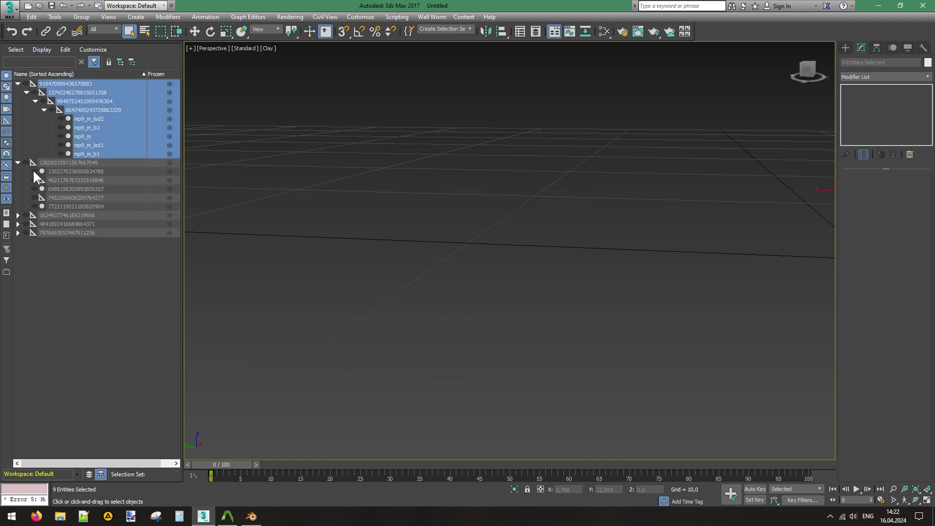
pyautogui.click(34, 189)
pyautogui.click(34, 189)
# Show the lowest-detail suppressor mesh, rename it as mp9_sup_lod2 and hide it again.
pyautogui.click(34, 206)
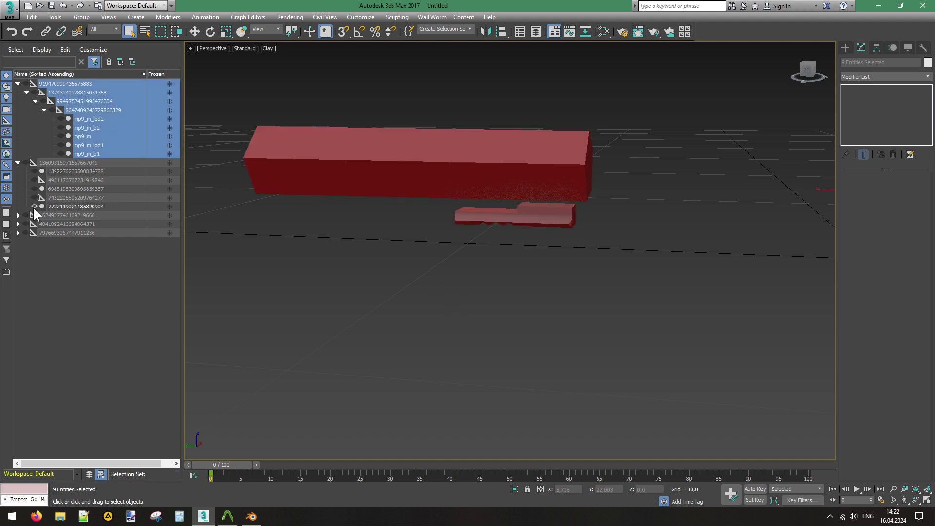
pyautogui.moveTo(808, 71); pyautogui.dragTo(786, 81)
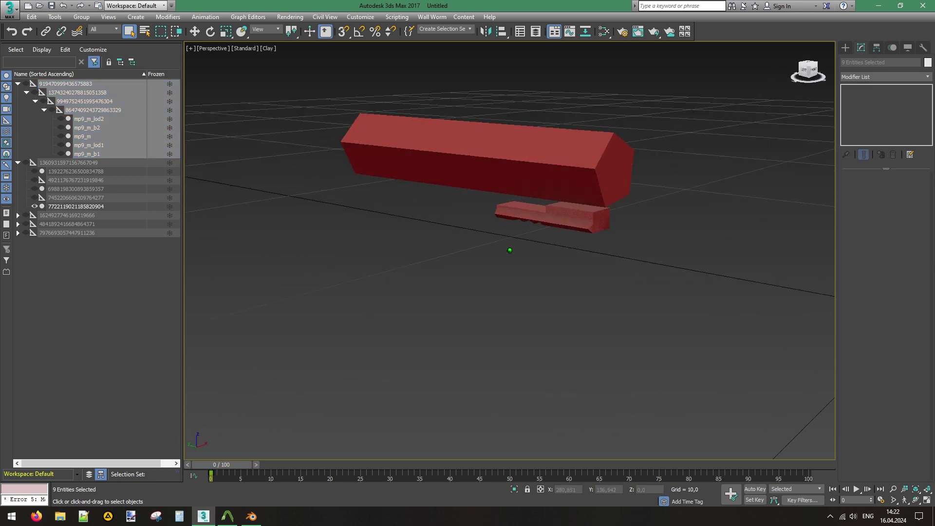
pyautogui.click(459, 159)
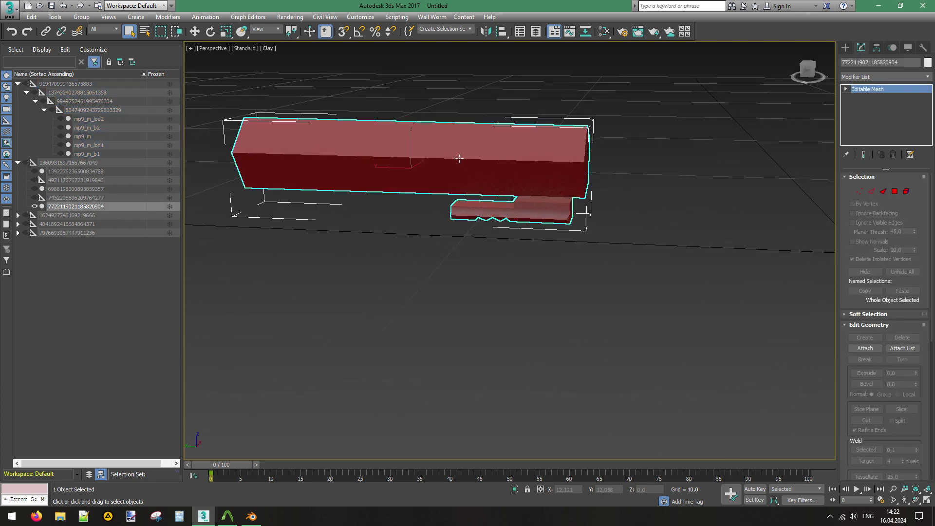
pyautogui.click(74, 207)
pyautogui.write('mp9_')
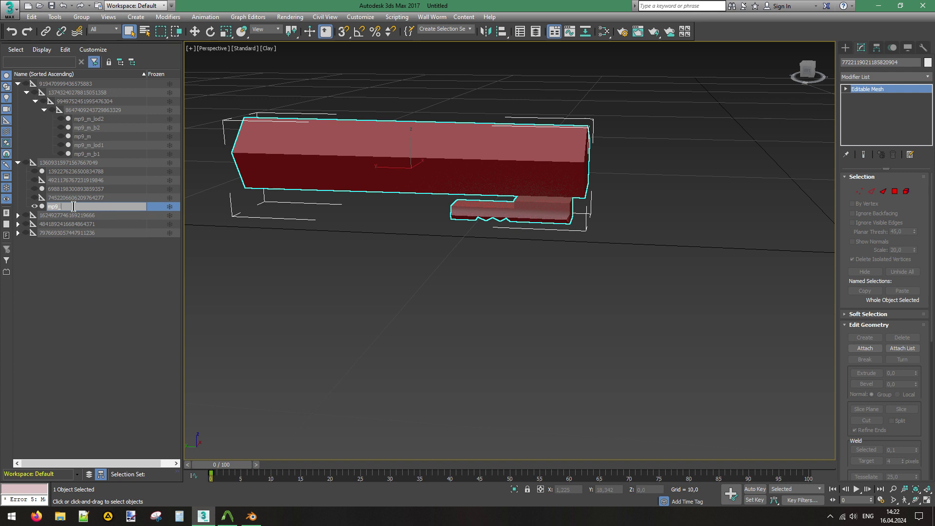
pyautogui.write('sup_lod2')
pyautogui.press('Return')
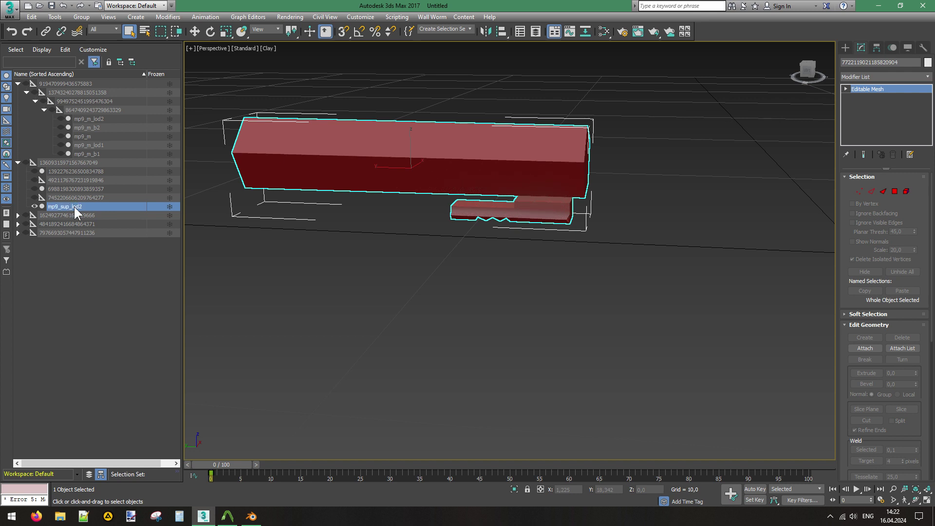
pyautogui.click(35, 206)
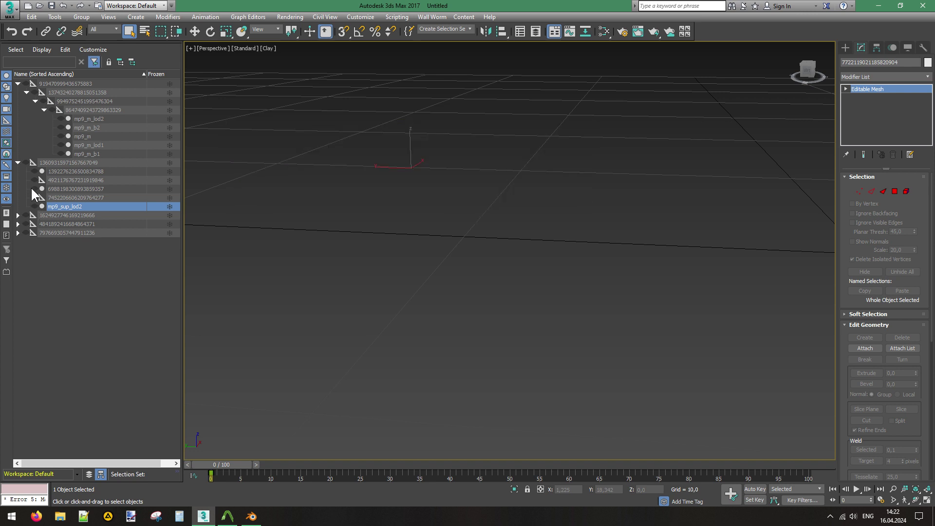
# Show the most detailed suppressor mesh, rename it as mp9_sup and hide it again.
pyautogui.click(32, 188)
pyautogui.click(62, 188)
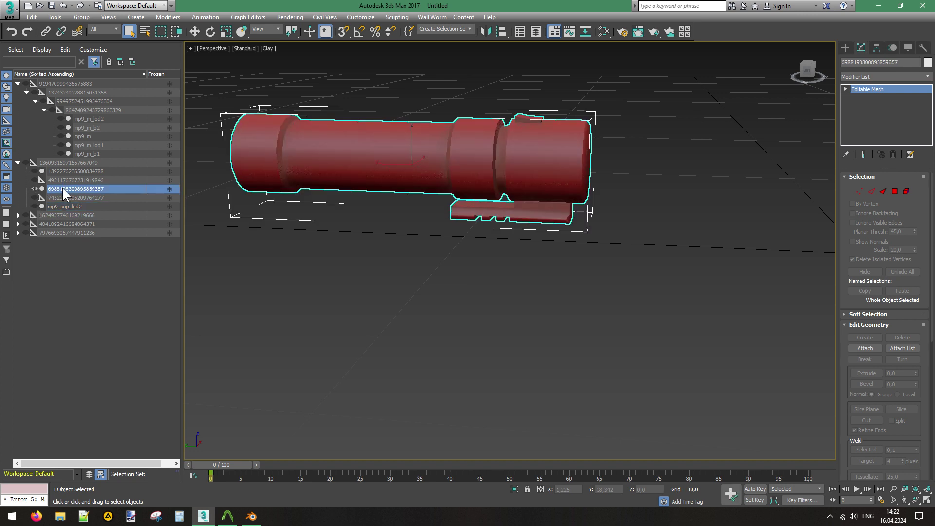
pyautogui.click(62, 188)
pyautogui.write('mp9_')
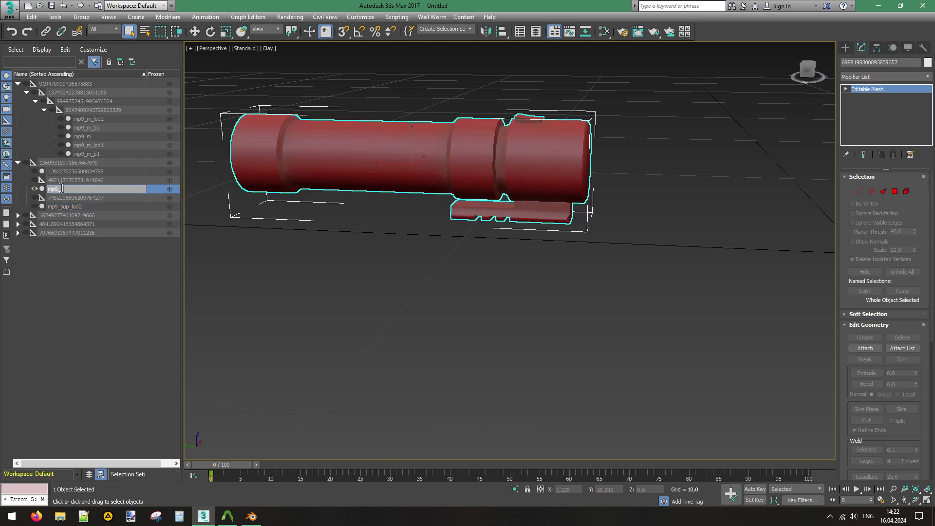
pyautogui.write('sup')
pyautogui.press('Return')
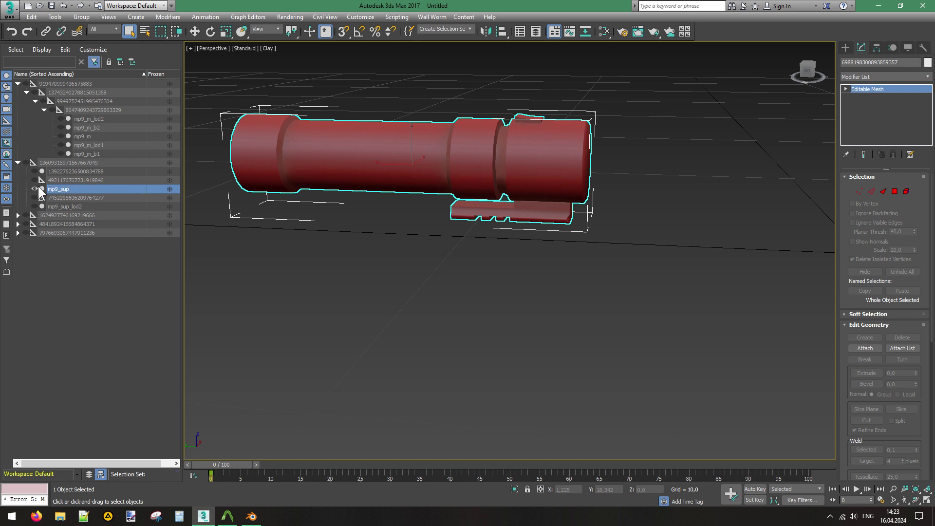
pyautogui.click(34, 188)
# Show the medium-detail suppressor mesh, rename it as mp9_sup_lod1 and hide it again.
pyautogui.click(34, 171)
pyautogui.click(59, 170)
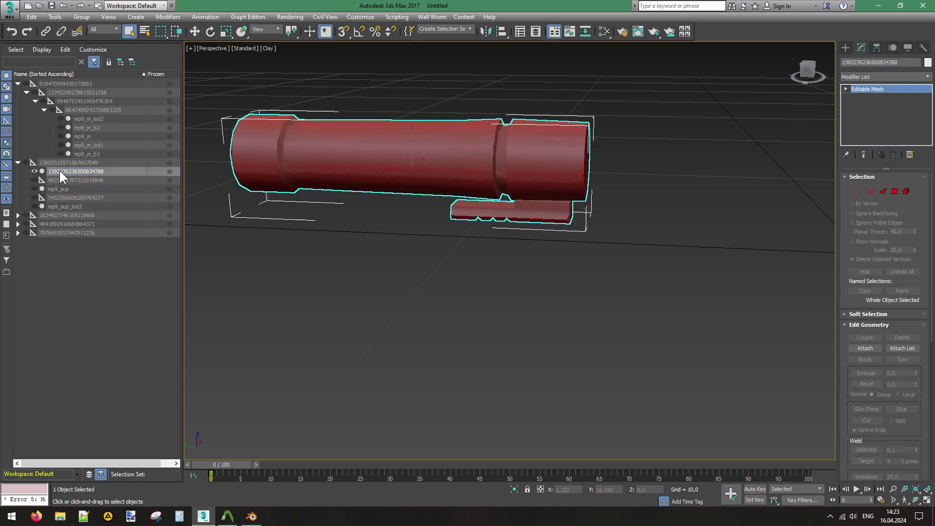
pyautogui.click(60, 171)
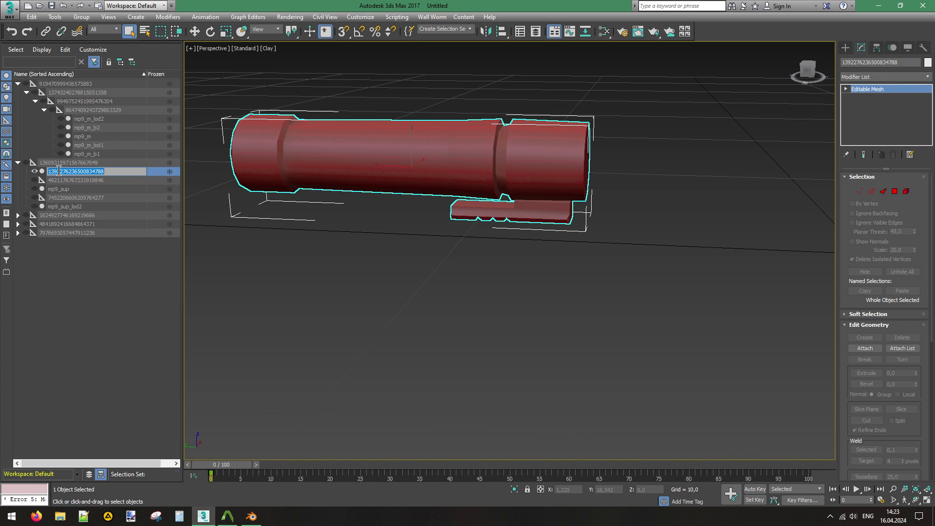
pyautogui.write('mp9_sup_lod1')
pyautogui.press('Return')
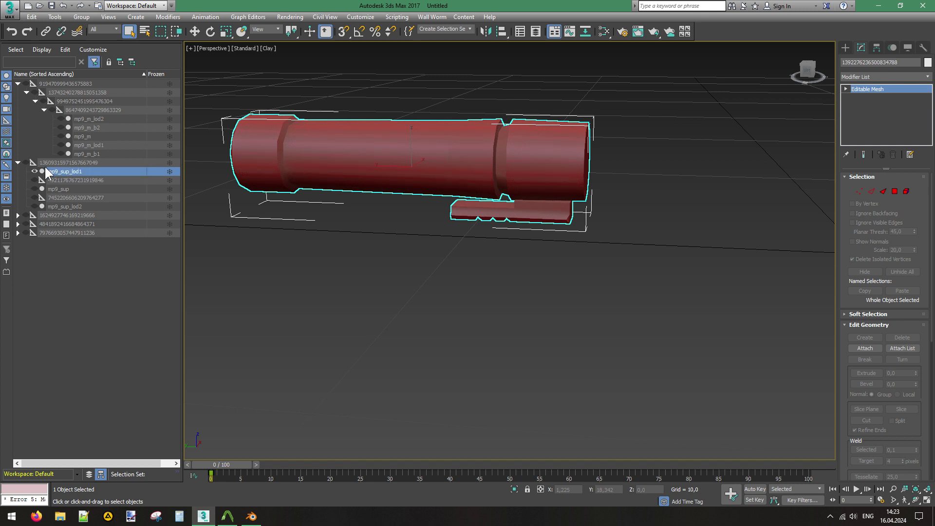
pyautogui.click(34, 170)
# Expand the helper below the suppressor group and examine its three folded stock meshes one at a time to compare their detail.
pyautogui.click(17, 215)
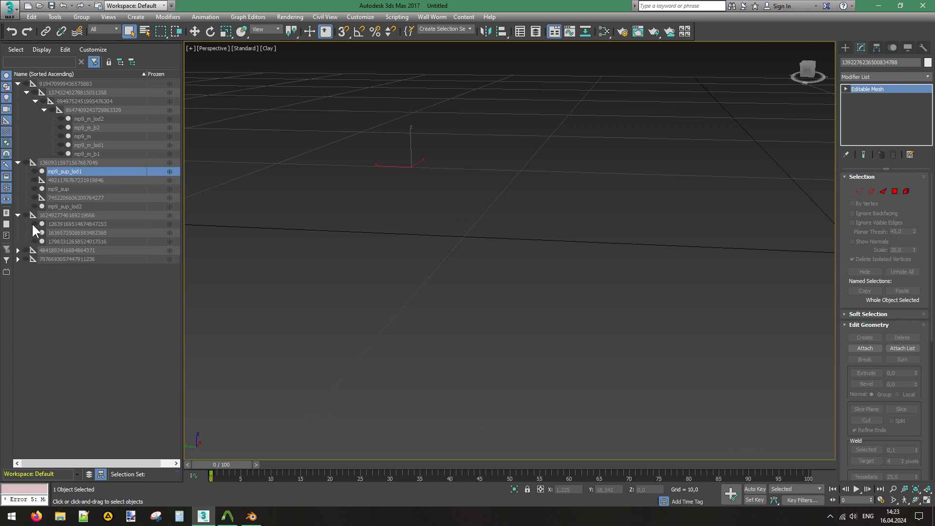
pyautogui.click(34, 224)
pyautogui.moveTo(291, 156); pyautogui.dragTo(339, 300, button='middle')
pyautogui.moveTo(668, 326); pyautogui.dragTo(377, 209, button='middle')
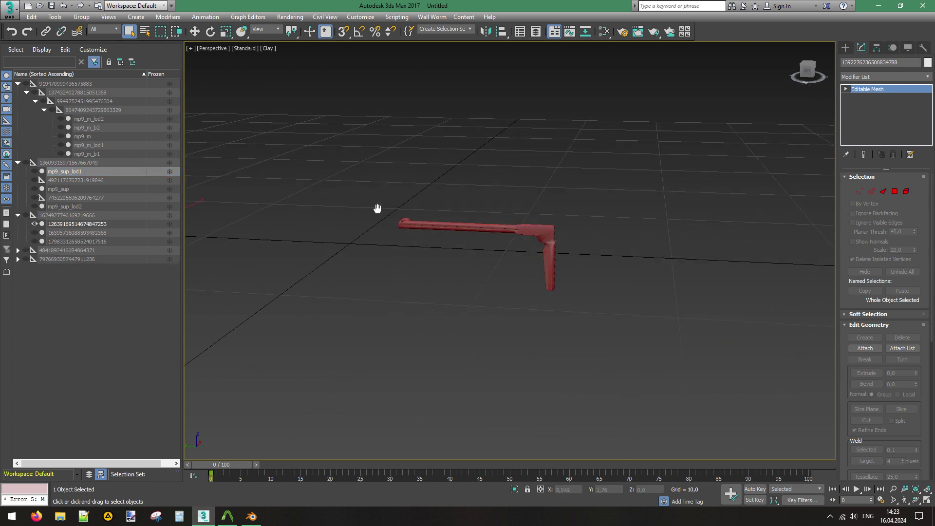
pyautogui.scroll(5, 520, 233)
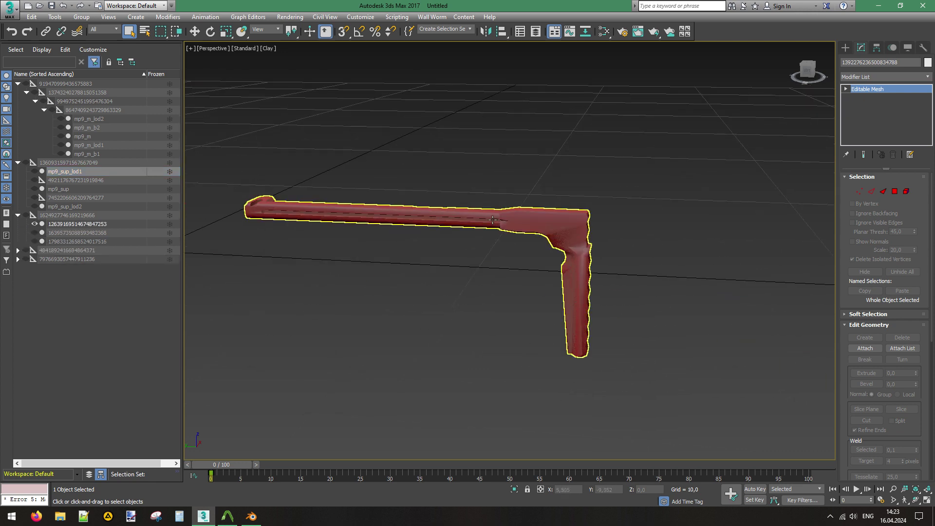
pyautogui.click(492, 220)
pyautogui.click(34, 224)
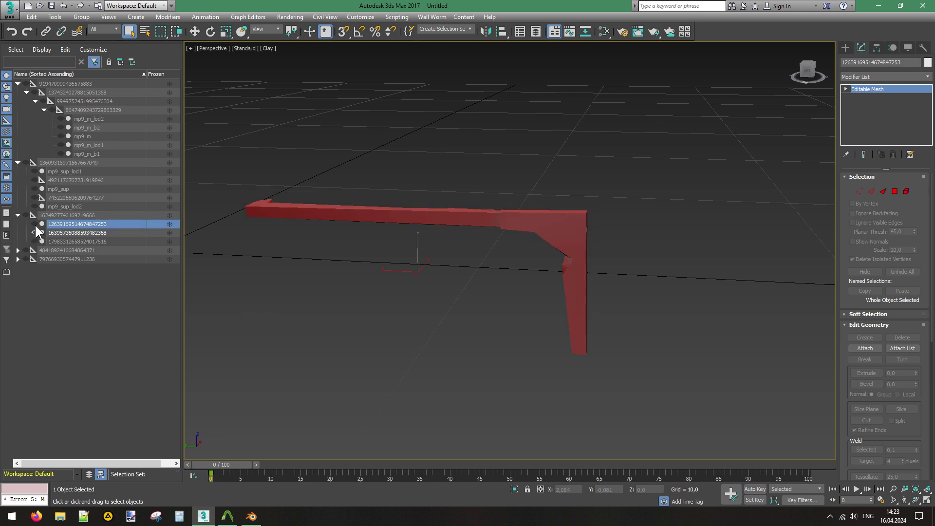
pyautogui.click(34, 233)
pyautogui.click(34, 241)
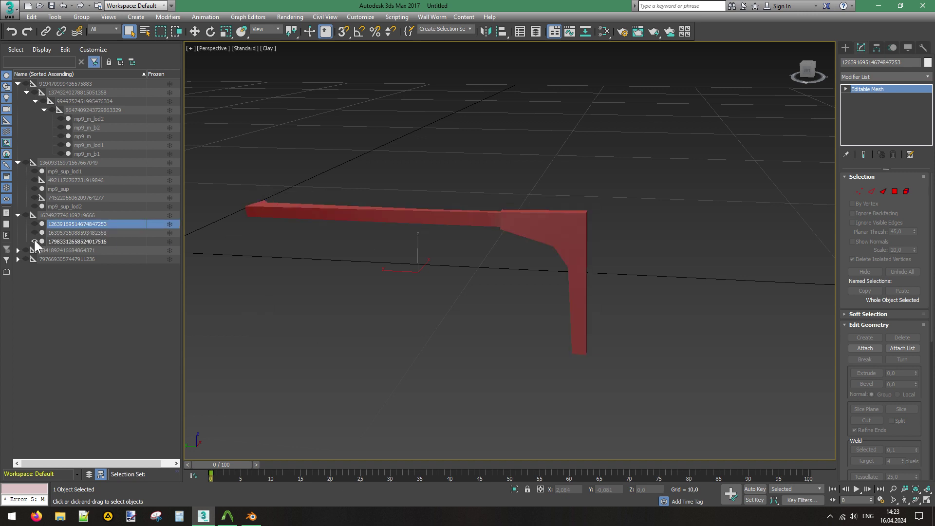
pyautogui.click(34, 238)
pyautogui.click(33, 231)
pyautogui.click(34, 231)
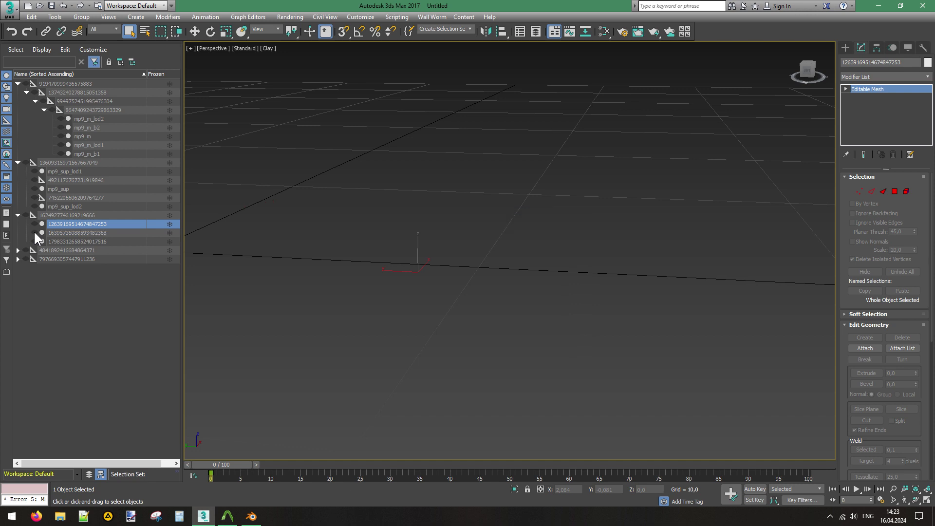
# Show the most detailed folded stock mesh, rename it as mp9_s_fold and hide it again.
pyautogui.click(34, 224)
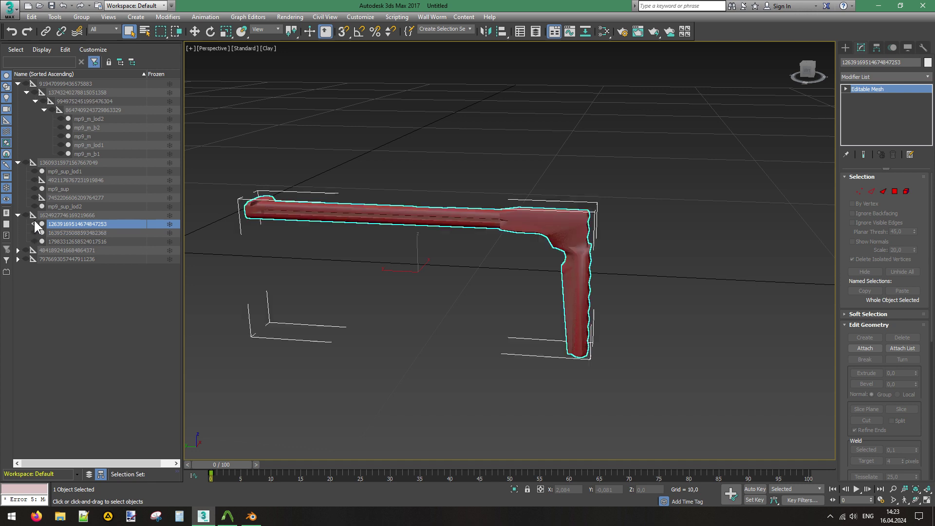
pyautogui.click(95, 224)
pyautogui.write('mp')
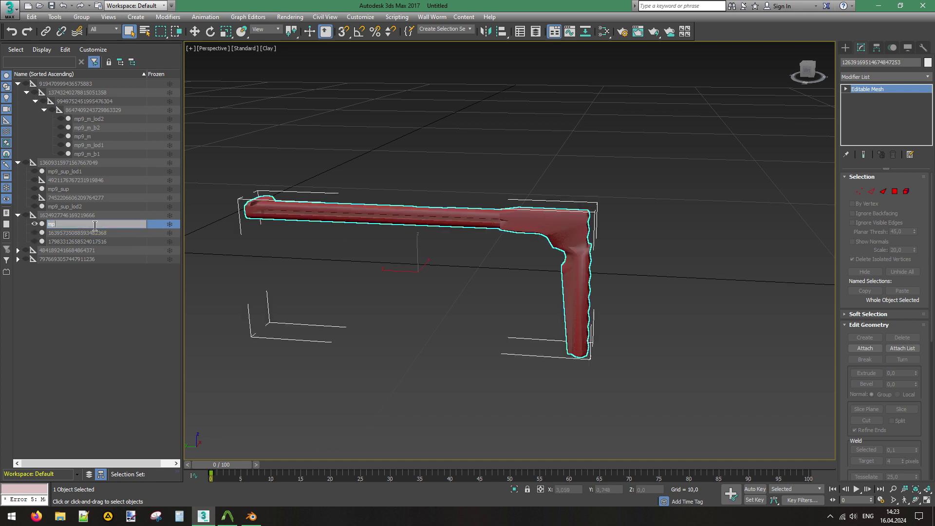
pyautogui.write('9_s_fold')
pyautogui.press('Return')
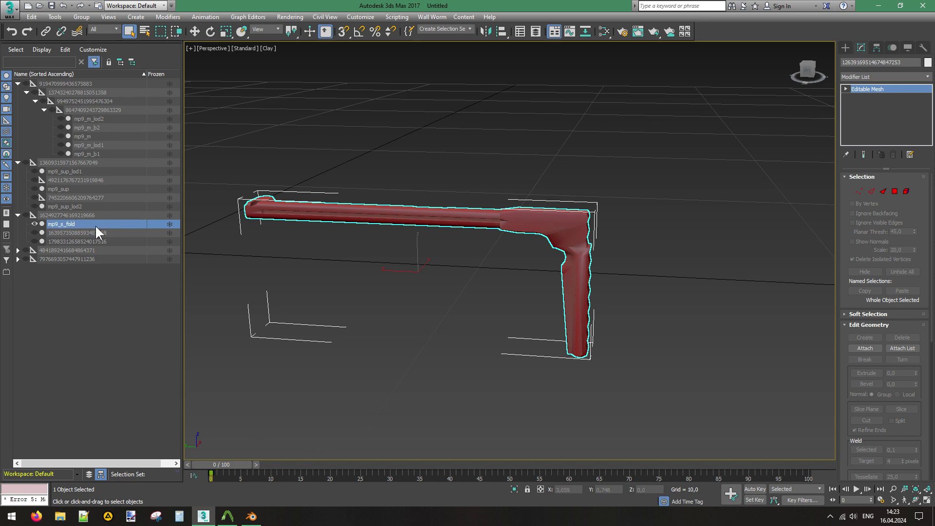
pyautogui.click(34, 224)
# Compare the two remaining folded stock meshes and rename the medium-detail one as mp9_s_fold_lod1, hiding it again.
pyautogui.click(34, 232)
pyautogui.click(37, 240)
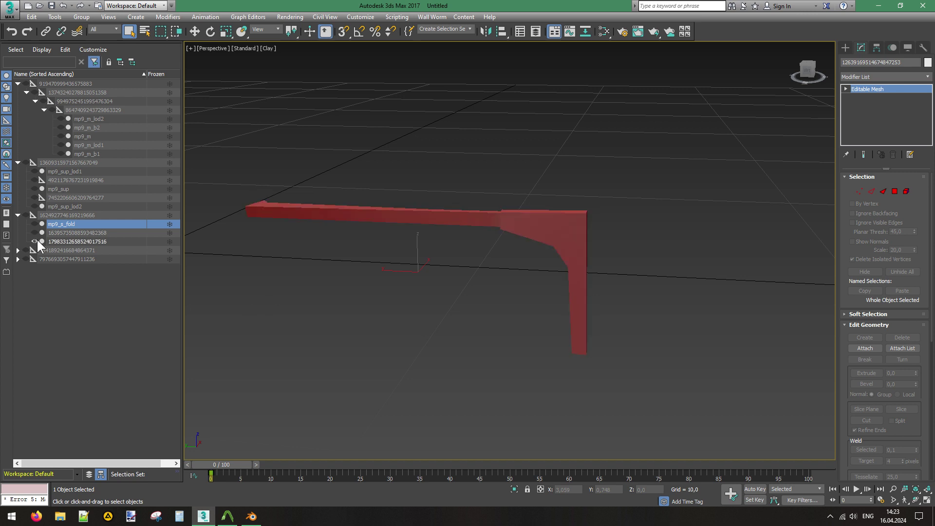
pyautogui.click(36, 240)
pyautogui.click(34, 232)
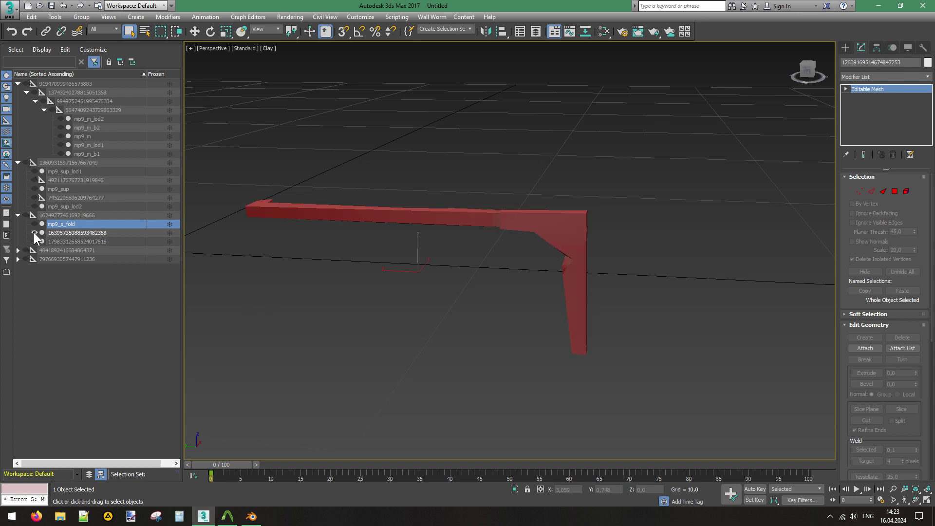
pyautogui.click(34, 233)
pyautogui.click(34, 241)
pyautogui.click(34, 241)
pyautogui.click(33, 232)
pyautogui.click(68, 233)
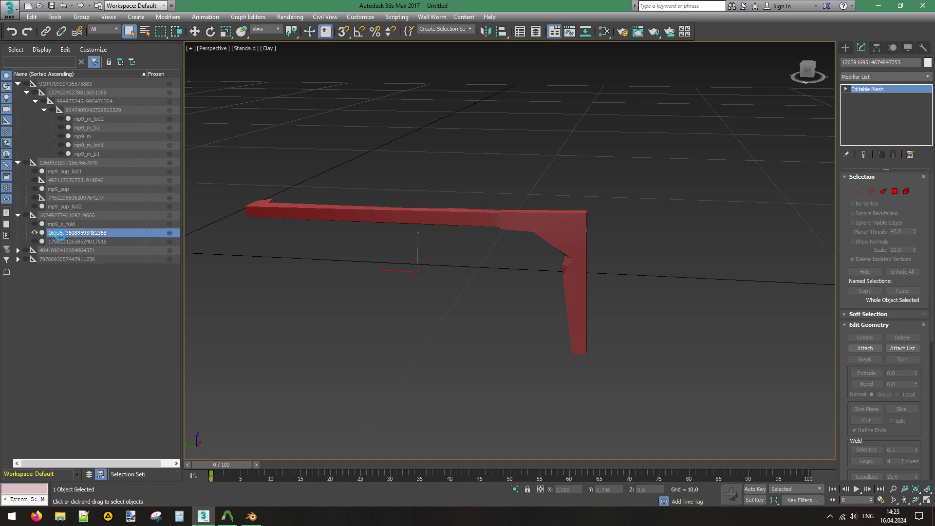
pyautogui.click(68, 233)
pyautogui.write('mp9')
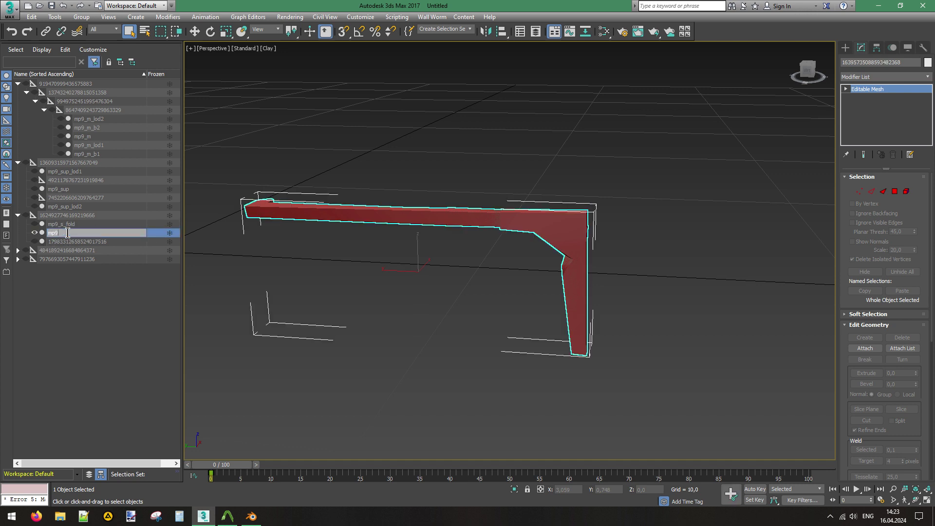
pyautogui.write('_s_fold_lod1')
pyautogui.press('Return')
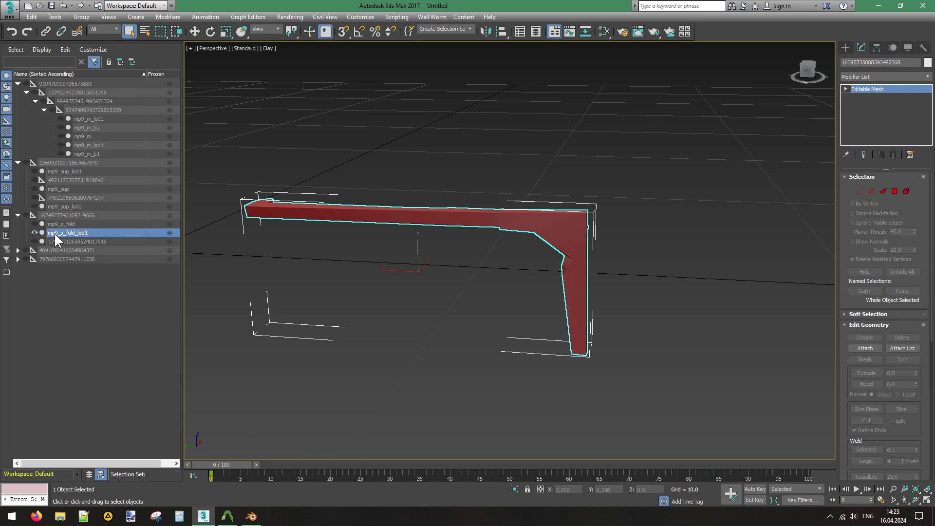
pyautogui.click(35, 233)
# Show the lowest-detail folded stock mesh, rename it as mp9_s_fold_lod2 and hide it again.
pyautogui.click(35, 241)
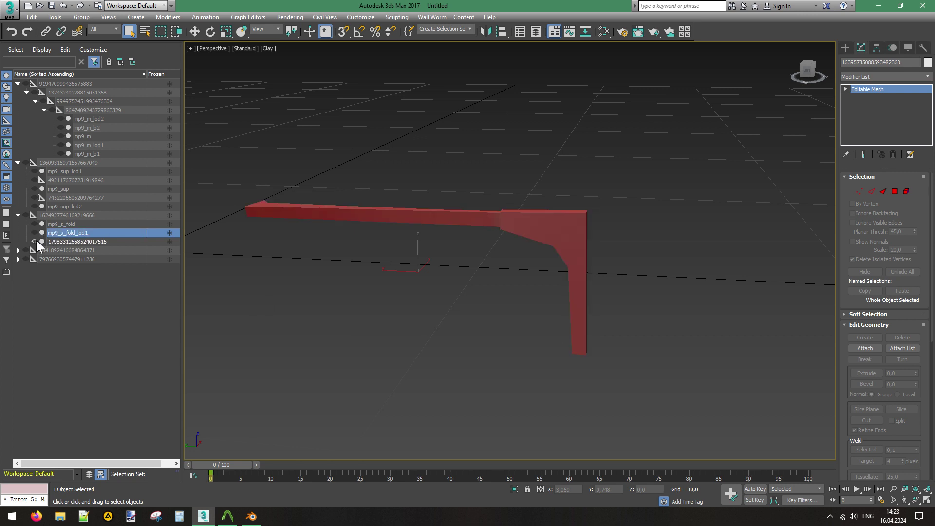
pyautogui.click(63, 241)
pyautogui.write('mp-')
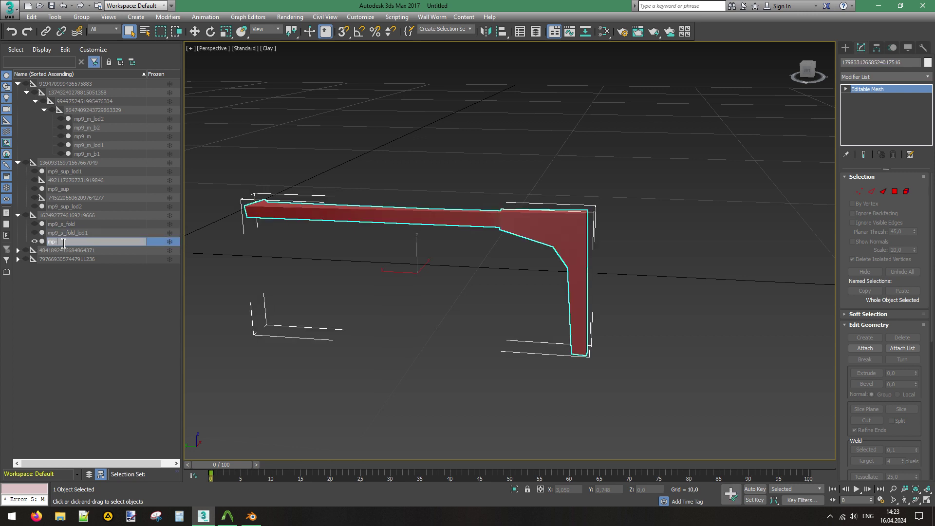
pyautogui.write('s_fold_lod2')
pyautogui.press('Return')
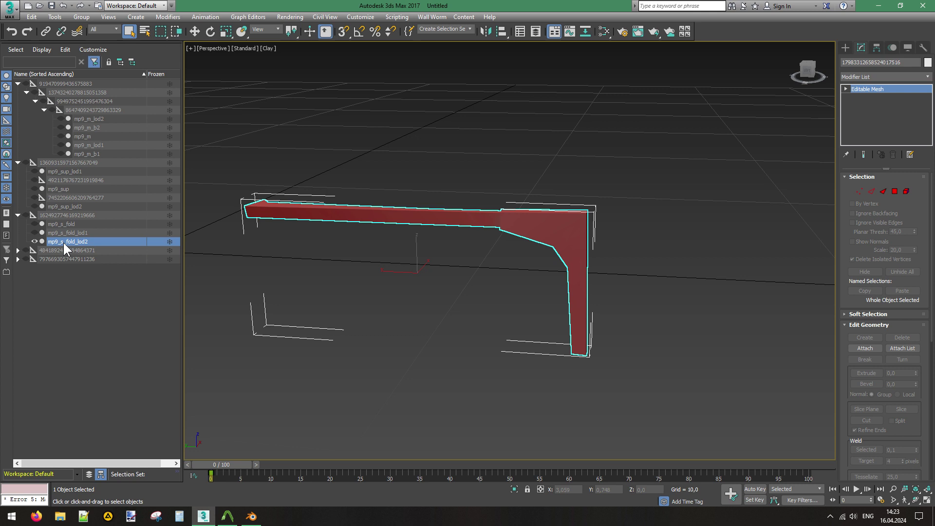
pyautogui.click(34, 241)
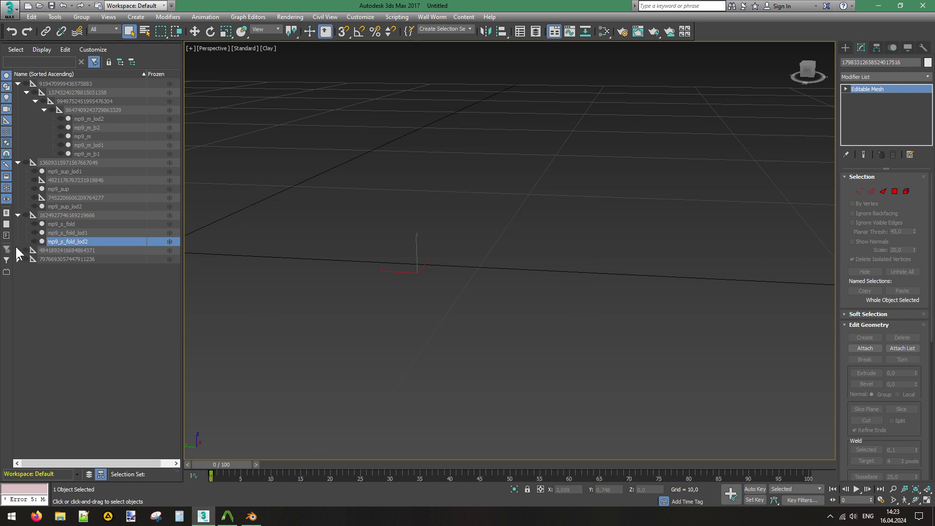
# Expand the helper below the folded stock group and examine its three solid stock meshes one at a time to compare their detail.
pyautogui.click(18, 251)
pyautogui.click(34, 258)
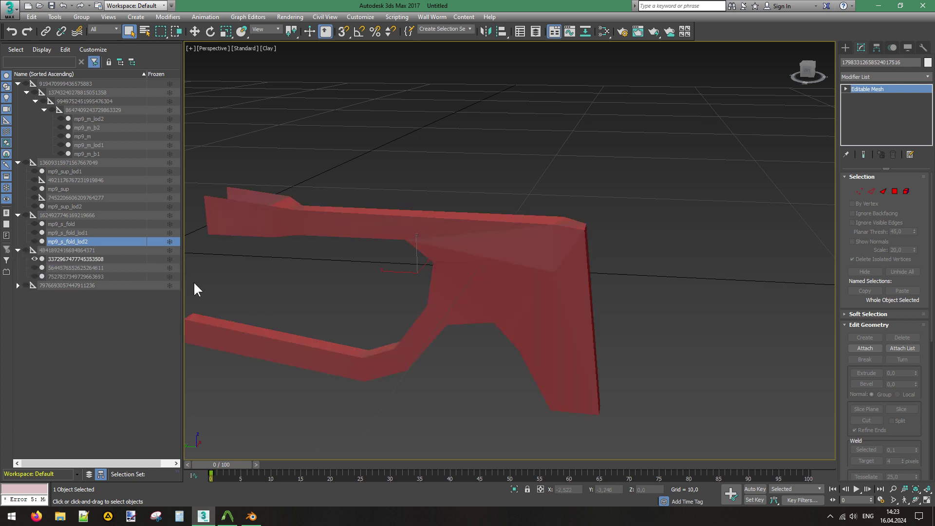
pyautogui.moveTo(310, 278); pyautogui.dragTo(363, 273, button='middle')
pyautogui.click(34, 258)
pyautogui.click(34, 268)
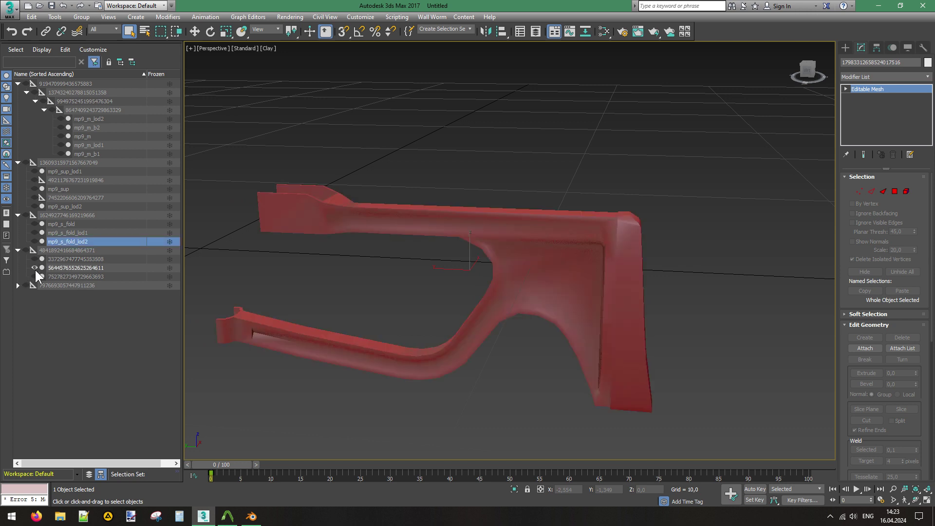
pyautogui.click(34, 268)
pyautogui.click(34, 276)
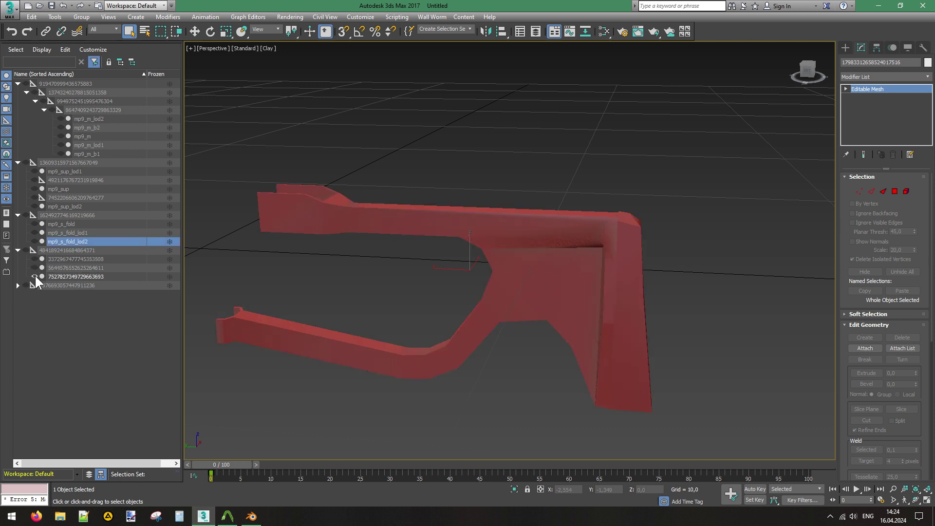
pyautogui.click(34, 276)
pyautogui.click(34, 268)
pyautogui.click(34, 268)
pyautogui.click(34, 259)
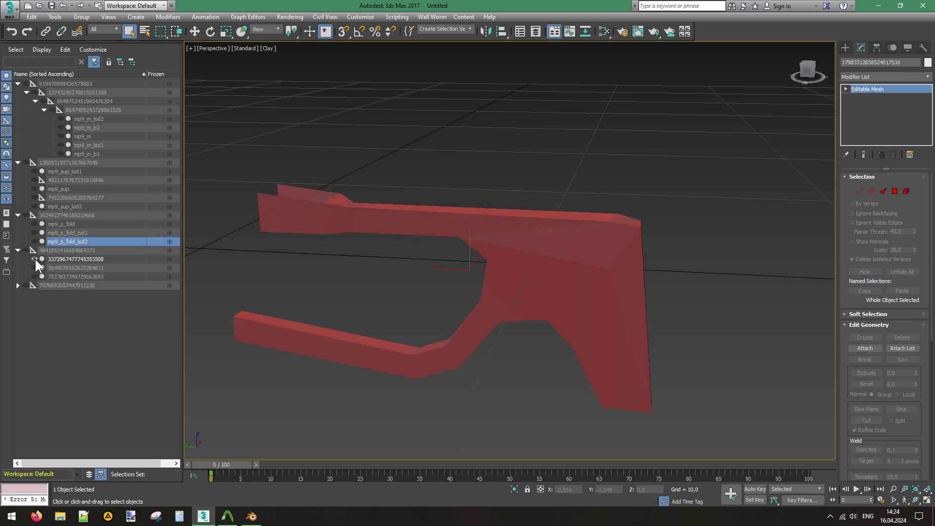
pyautogui.click(34, 258)
# Show the most detailed solid stock mesh, rename it as mp9_s_solid and hide it again.
pyautogui.click(34, 267)
pyautogui.click(76, 268)
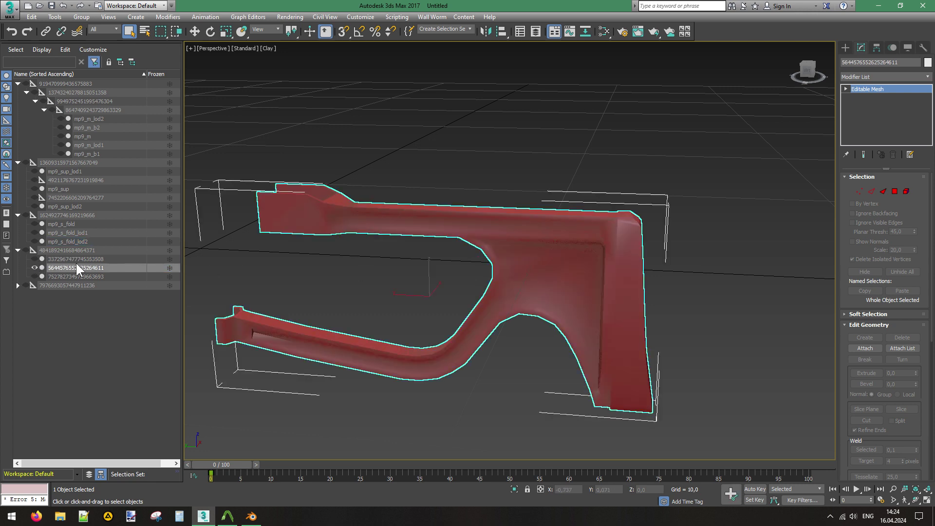
pyautogui.click(76, 267)
pyautogui.write('mp9')
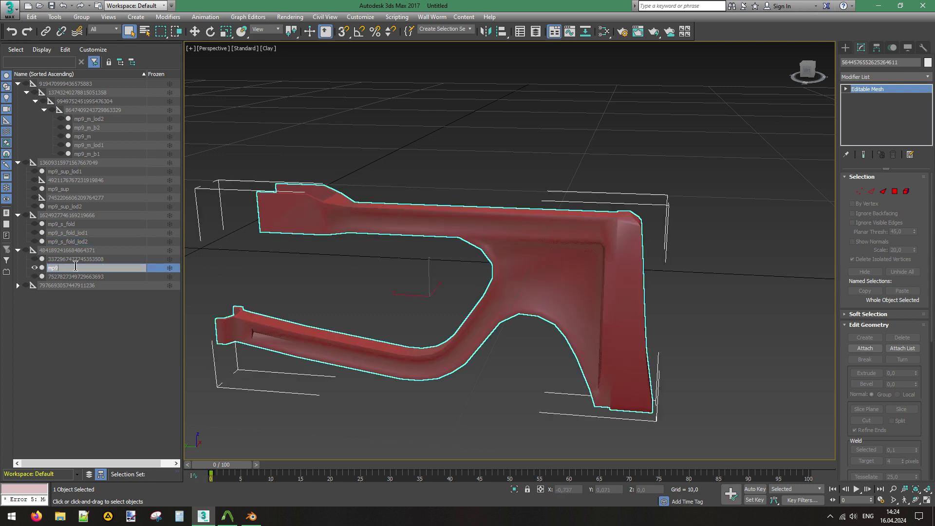
pyautogui.write('_s_solid')
pyautogui.press('Return')
pyautogui.click(34, 268)
# Compare the two remaining solid stock meshes and rename the medium-detail one as mp9_s_solid_lod1, hiding it again.
pyautogui.click(34, 276)
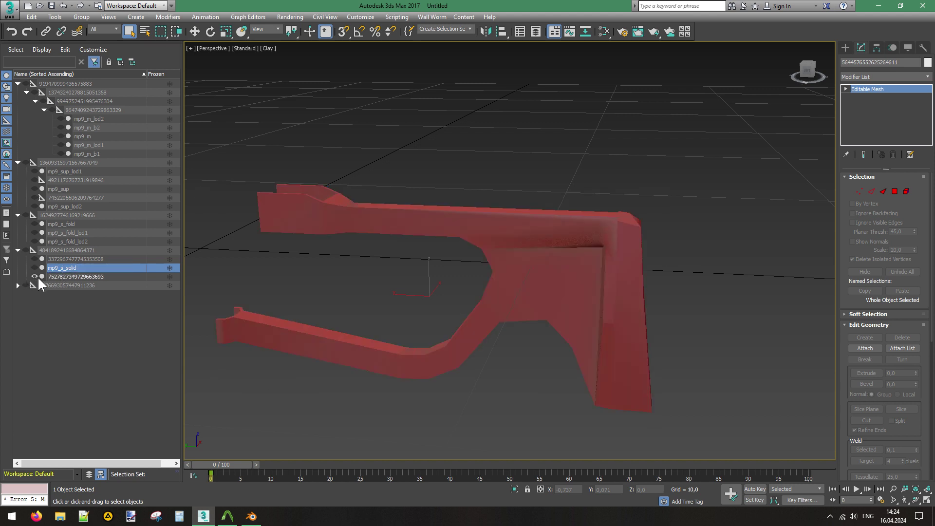
pyautogui.click(36, 276)
pyautogui.click(35, 259)
pyautogui.click(35, 259)
pyautogui.click(34, 276)
pyautogui.click(71, 276)
pyautogui.click(72, 276)
pyautogui.write('mp9_s_solid')
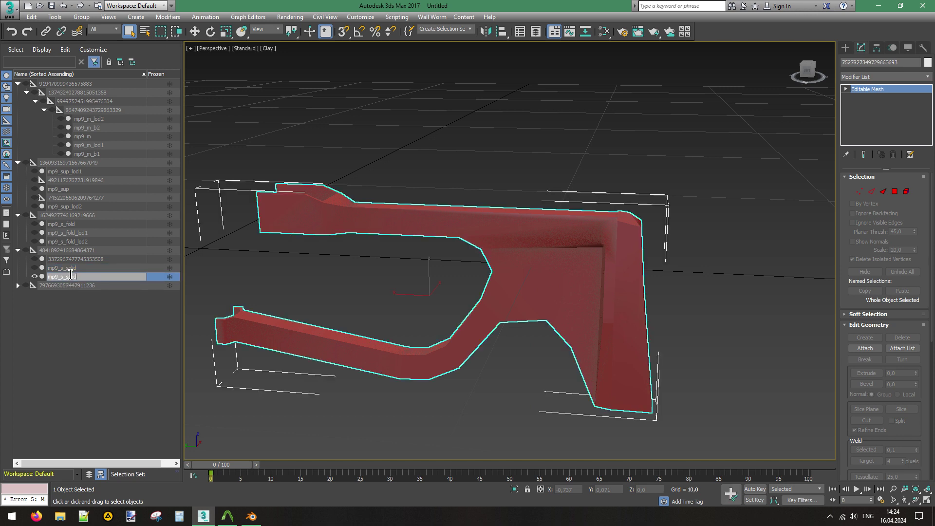
pyautogui.write('_lod2')
pyautogui.press('BackSpace')
pyautogui.write('1')
pyautogui.press('Return')
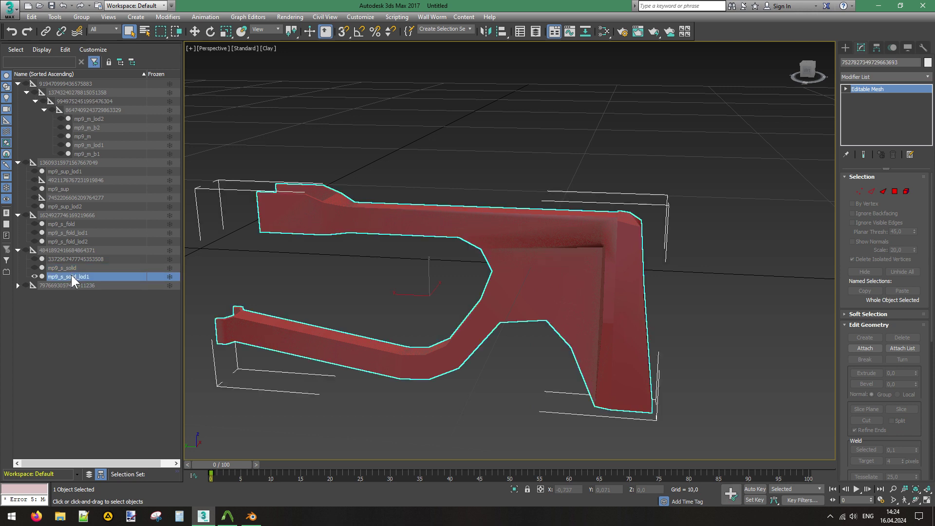
pyautogui.click(34, 276)
# Show the lowest-detail solid stock mesh, rename it as mp9_s_solid_lod2 and hide it again.
pyautogui.click(34, 259)
pyautogui.click(57, 259)
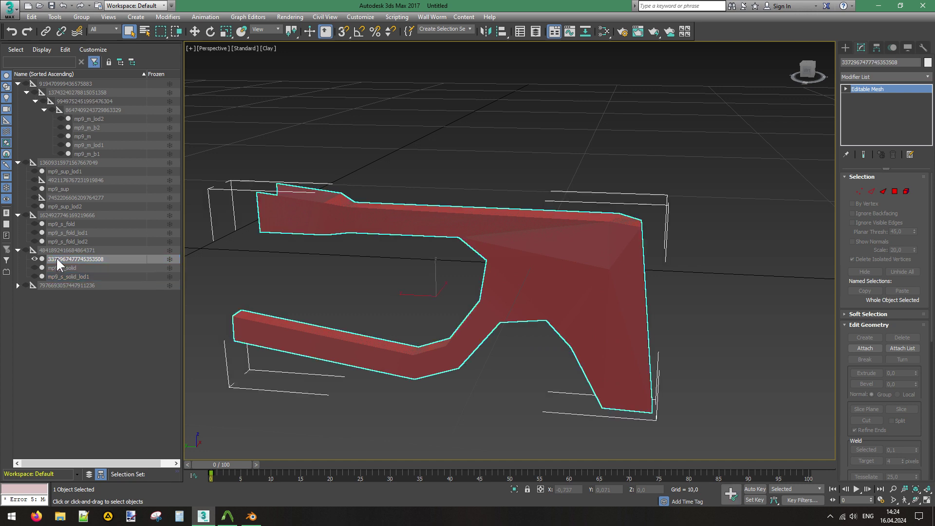
pyautogui.click(57, 259)
pyautogui.write('mp9_s_solid')
pyautogui.write('_')
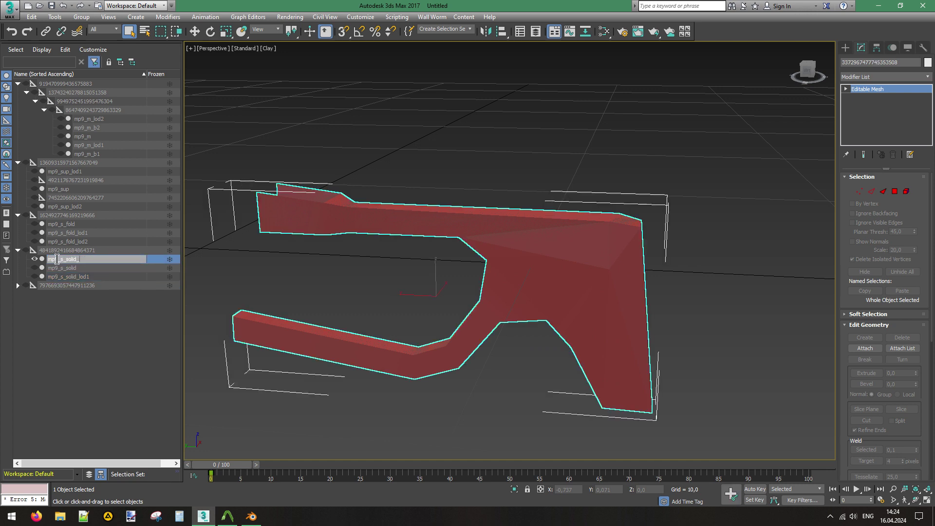
pyautogui.write('lod2')
pyautogui.press('Return')
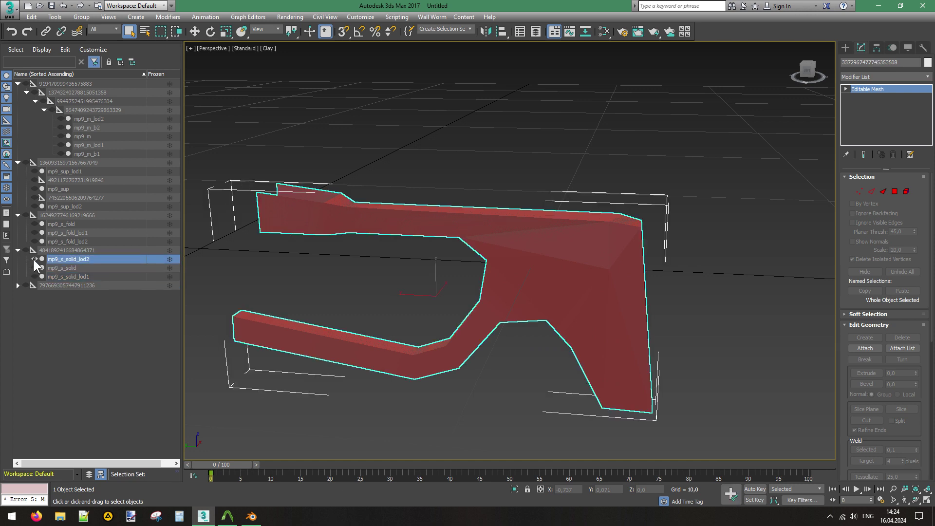
pyautogui.click(34, 259)
# Expand the last top-level helper and all helpers nested in it down to their meshes.
pyautogui.click(18, 286)
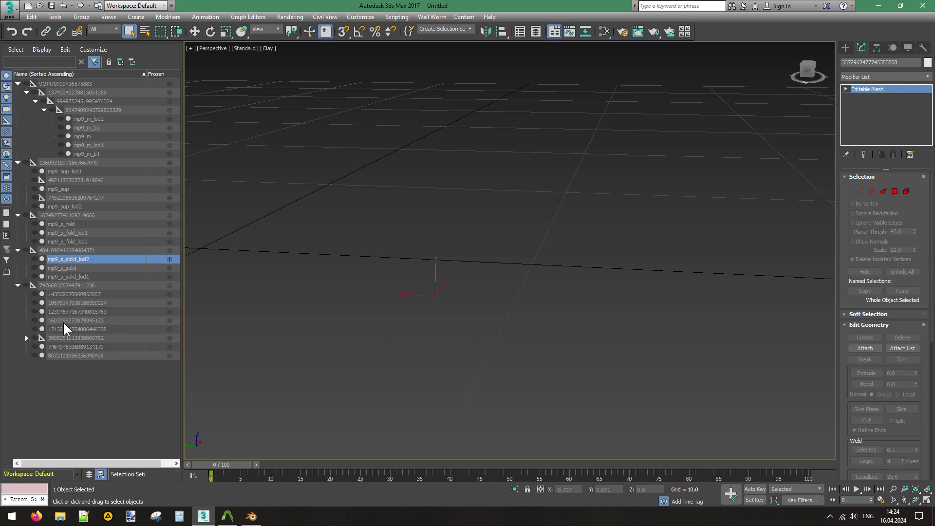
pyautogui.click(26, 338)
pyautogui.click(35, 346)
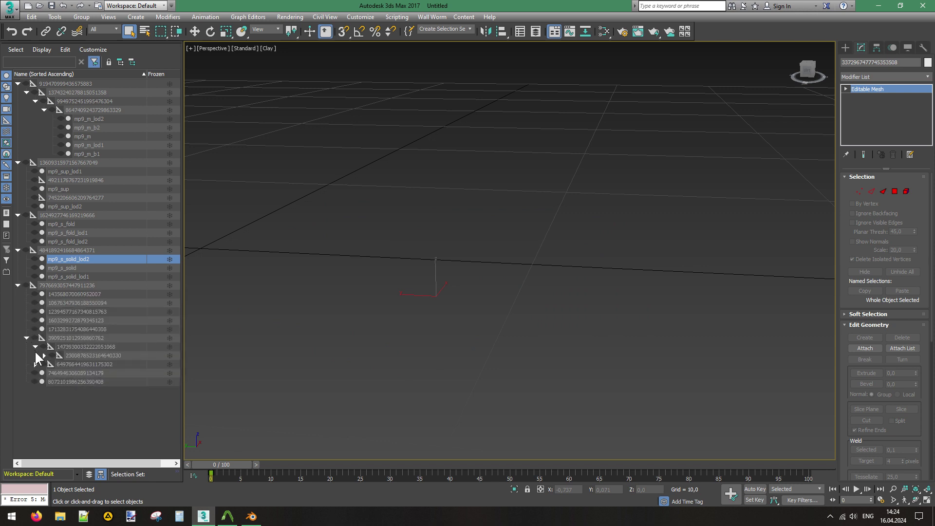
pyautogui.click(34, 364)
pyautogui.click(44, 356)
pyautogui.click(35, 373)
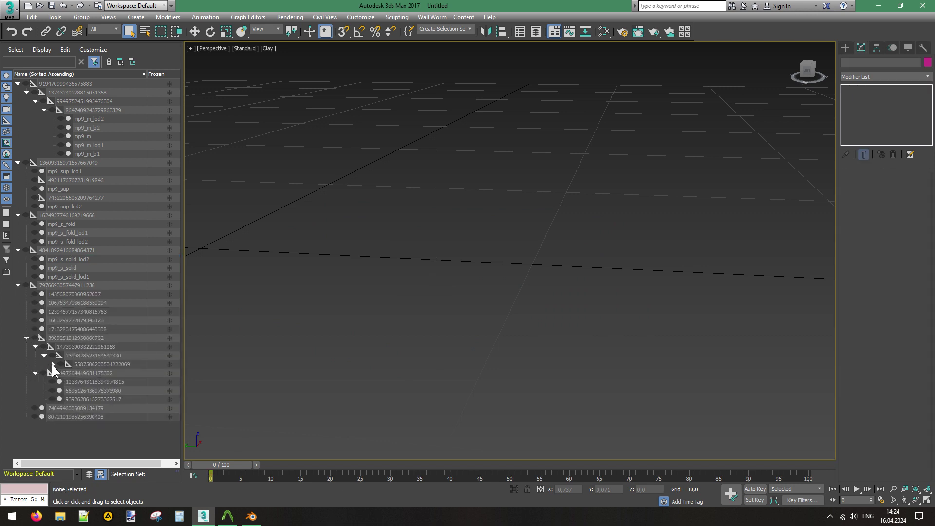
pyautogui.click(53, 364)
# Show the single mesh under the most deeply nested helper, inspect it and rename it as mp9_bolt.
pyautogui.click(69, 373)
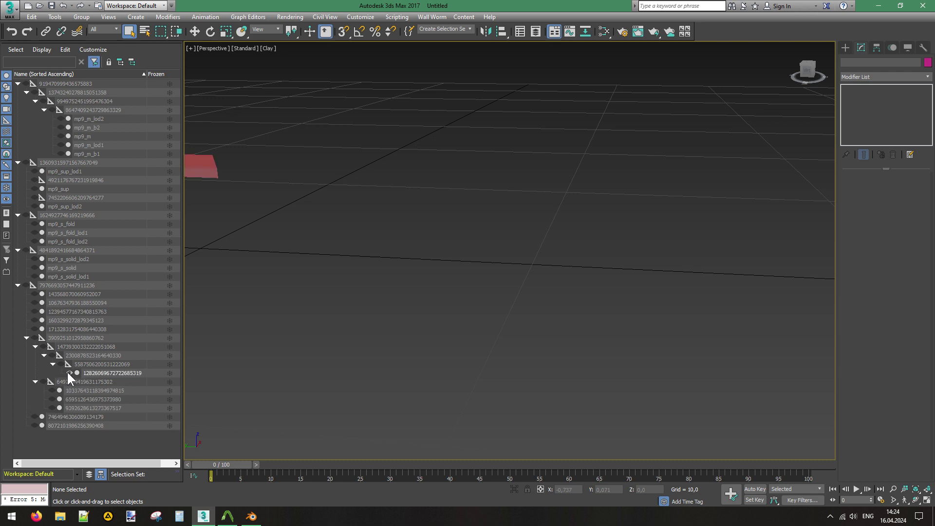
pyautogui.moveTo(267, 327); pyautogui.dragTo(453, 306, button='middle')
pyautogui.click(395, 200)
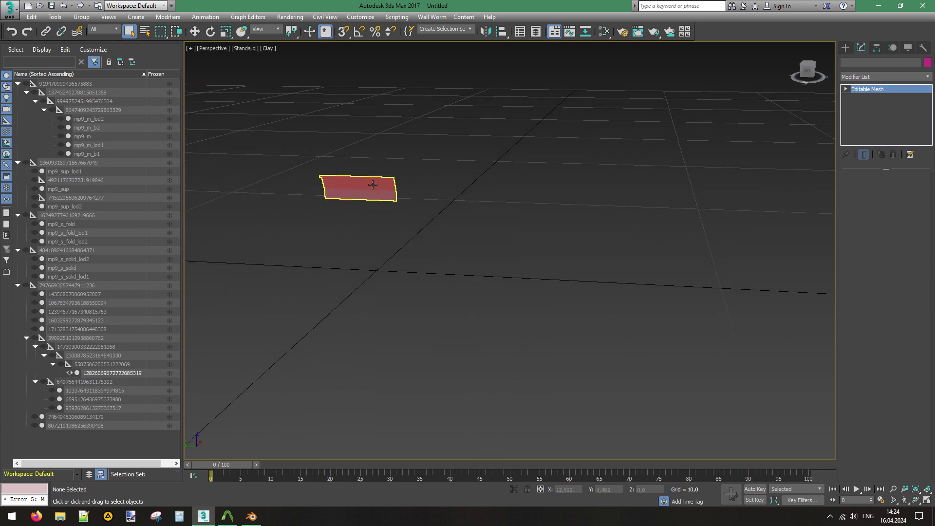
pyautogui.moveTo(807, 68)
pyautogui.mouseDown()
pyautogui.moveTo(799, 73)
pyautogui.moveTo(811, 71)
pyautogui.mouseUp()
pyautogui.keyDown('alt'); pyautogui.moveTo(453, 209); pyautogui.dragTo(389, 191, button='middle'); pyautogui.keyUp('alt')
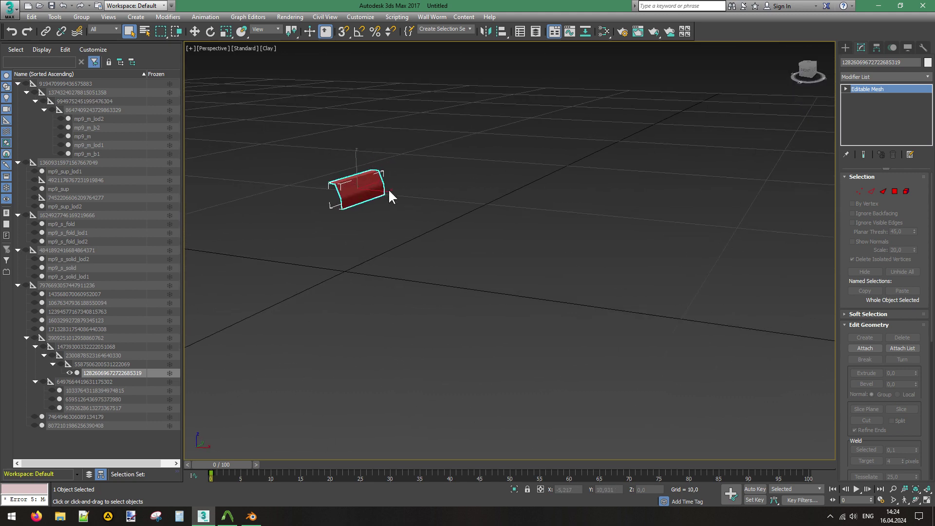
pyautogui.scroll(5, 363, 179)
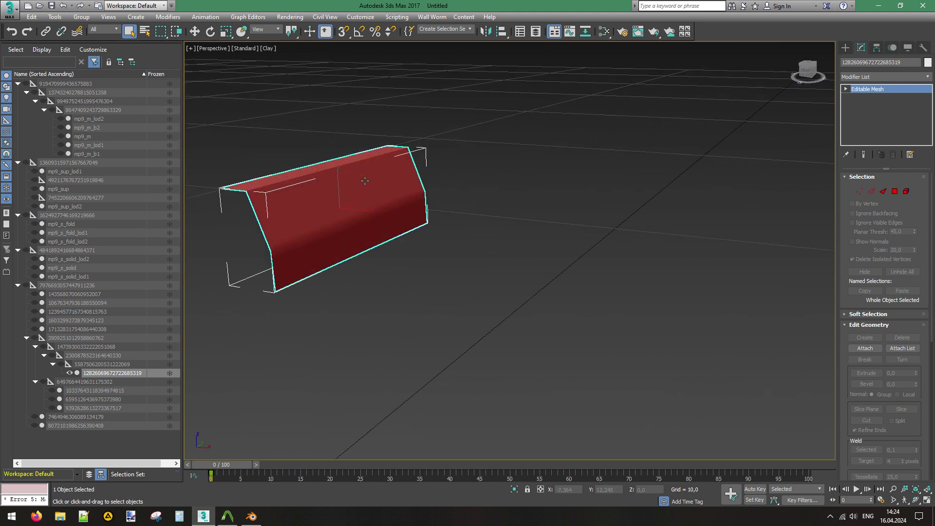
pyautogui.click(108, 372)
pyautogui.write('mp9-bolt')
pyautogui.click(97, 373)
pyautogui.press('Return')
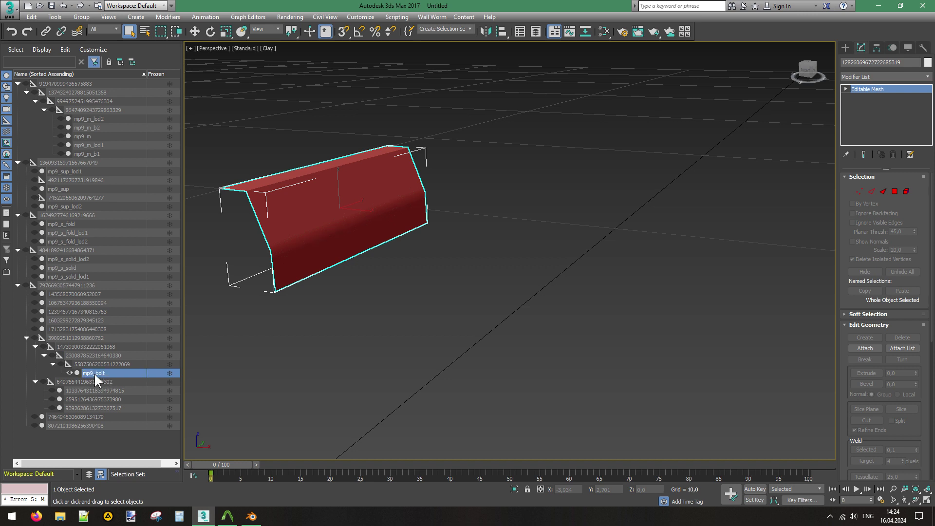
# Show the three handle meshes in the neighbouring nested helper one at a time to compare their detail.
pyautogui.click(52, 389)
pyautogui.keyDown('alt'); pyautogui.moveTo(434, 315); pyautogui.dragTo(525, 319, button='middle'); pyautogui.keyUp('alt')
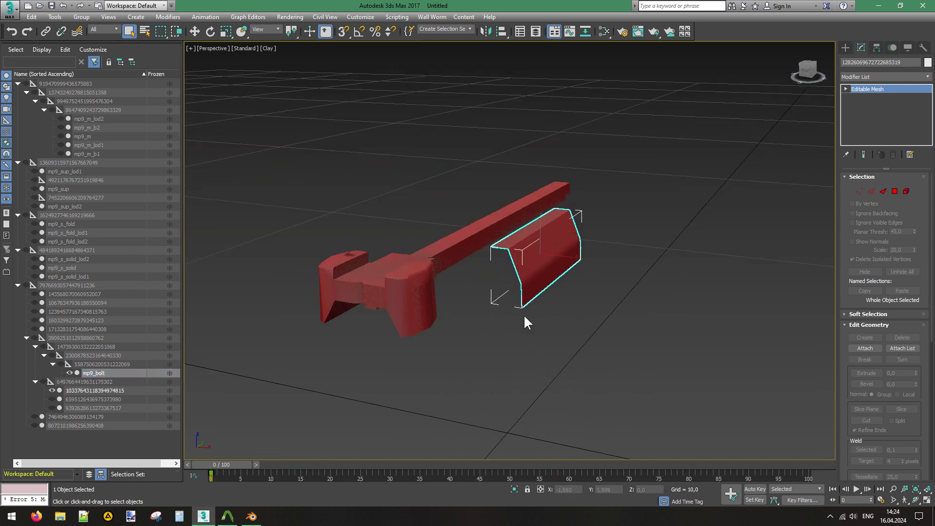
pyautogui.click(52, 389)
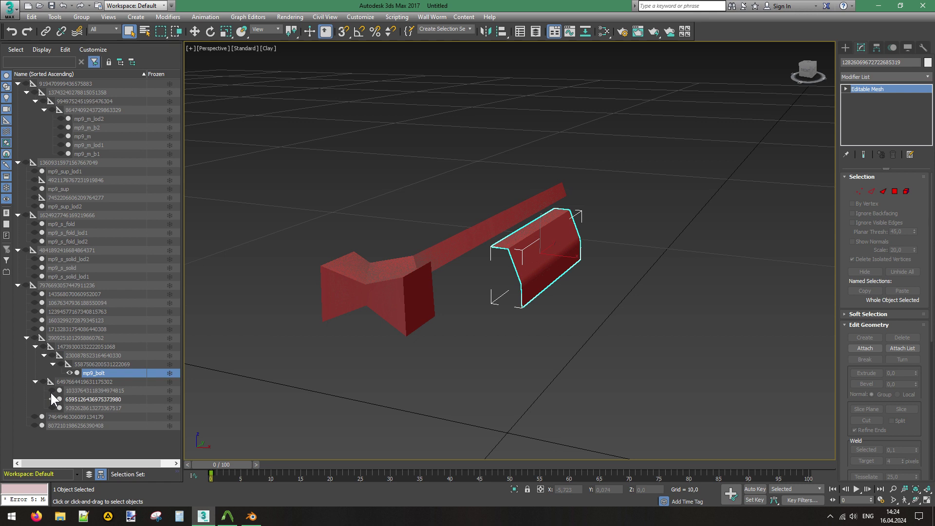
pyautogui.click(52, 407)
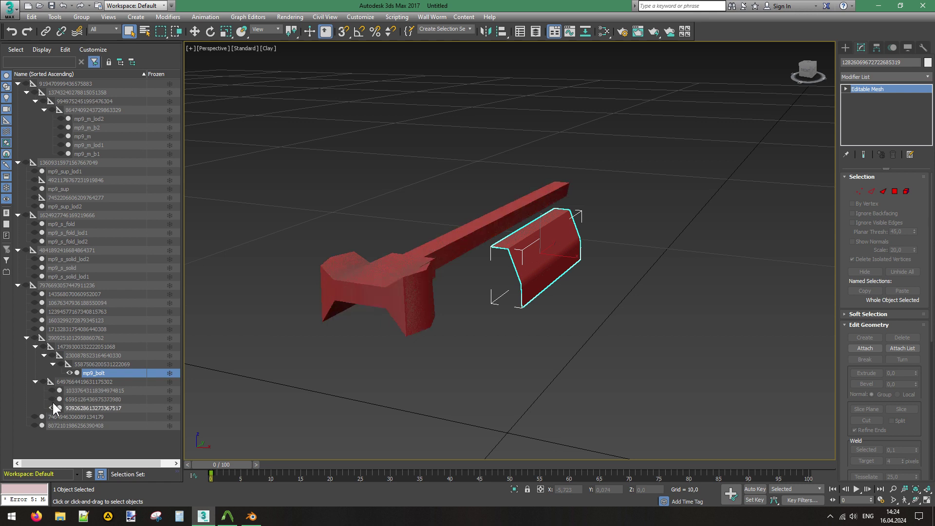
# Rename the medium-detail handle mesh as mp9_dh_lod1 and hide it.
pyautogui.click(80, 407)
pyautogui.click(80, 407)
pyautogui.write('mp9_s_solid')
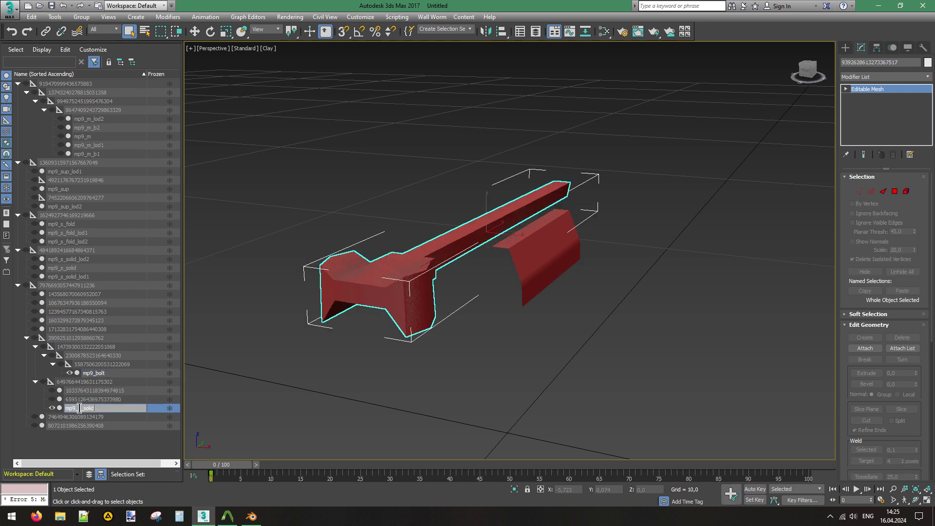
pyautogui.press('BackSpace')
pyautogui.press('BackSpace')
pyautogui.press('BackSpace')
pyautogui.press('BackSpace')
pyautogui.press('BackSpace')
pyautogui.press('BackSpace')
pyautogui.write('ch_')
pyautogui.write('lod2')
pyautogui.doubleClick(80, 408)
pyautogui.click(51, 407)
# Show the lowest-detail handle mesh, rename it as mp9_dh_lod2 and hide it again.
pyautogui.click(52, 399)
pyautogui.click(91, 398)
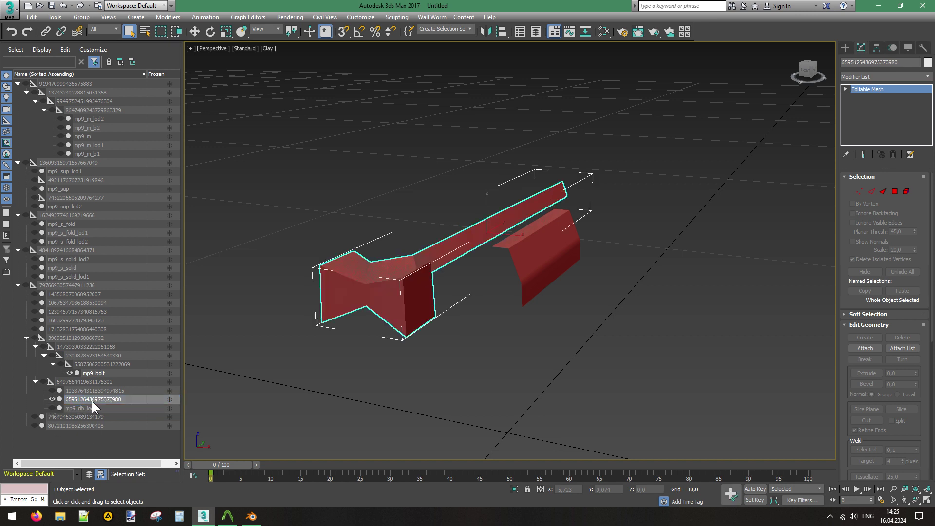
pyautogui.doubleClick(88, 399)
pyautogui.write('mp9_dh_lod1')
pyautogui.press('BackSpace')
pyautogui.write('2')
pyautogui.press('Return')
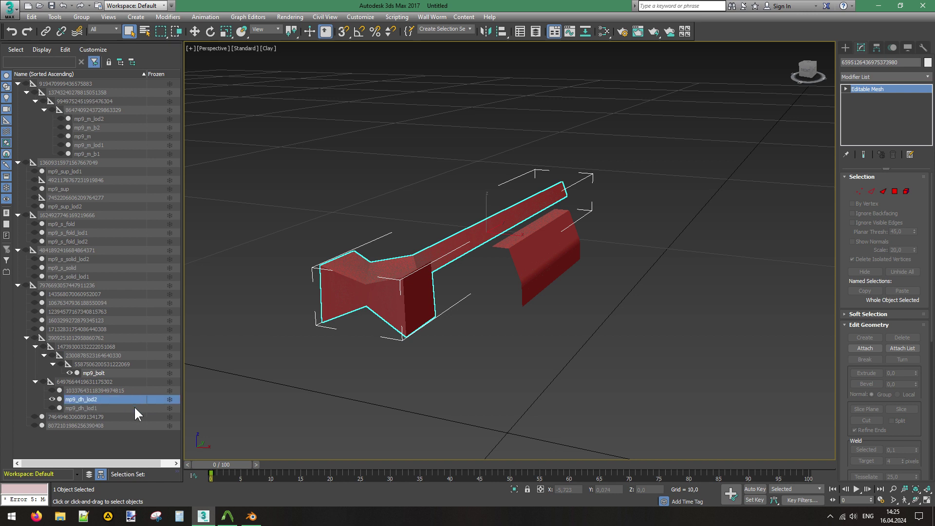
pyautogui.click(51, 399)
# Show the most detailed handle mesh, rename it as mp9_dh and hide it again.
pyautogui.click(52, 390)
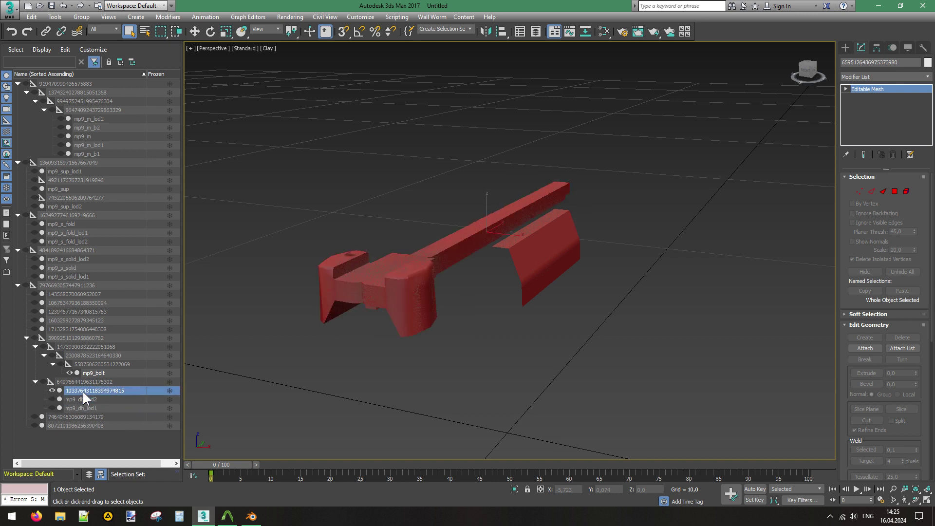
pyautogui.click(83, 389)
pyautogui.doubleClick(83, 390)
pyautogui.write('mp9_dh_lod1')
pyautogui.press('BackSpace')
pyautogui.press('BackSpace')
pyautogui.press('BackSpace')
pyautogui.press('BackSpace')
pyautogui.press('BackSpace')
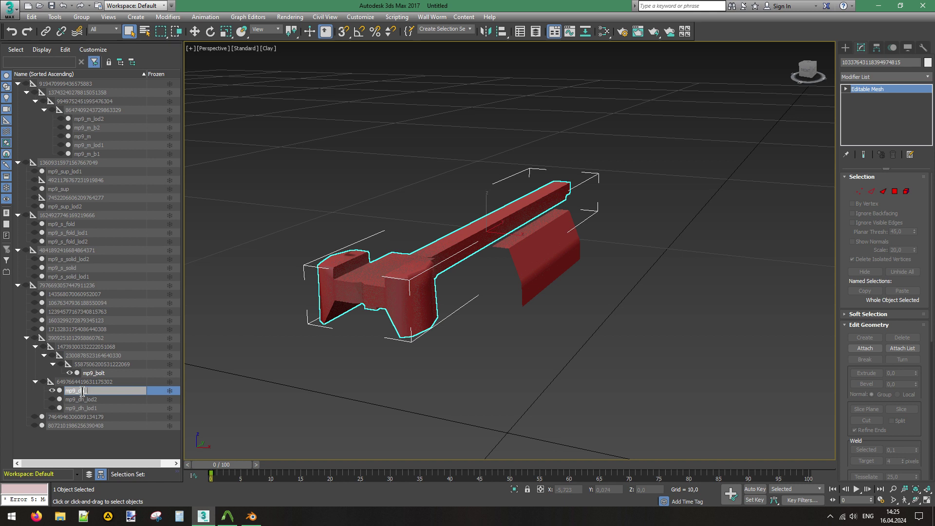
pyautogui.press('Return')
pyautogui.click(52, 390)
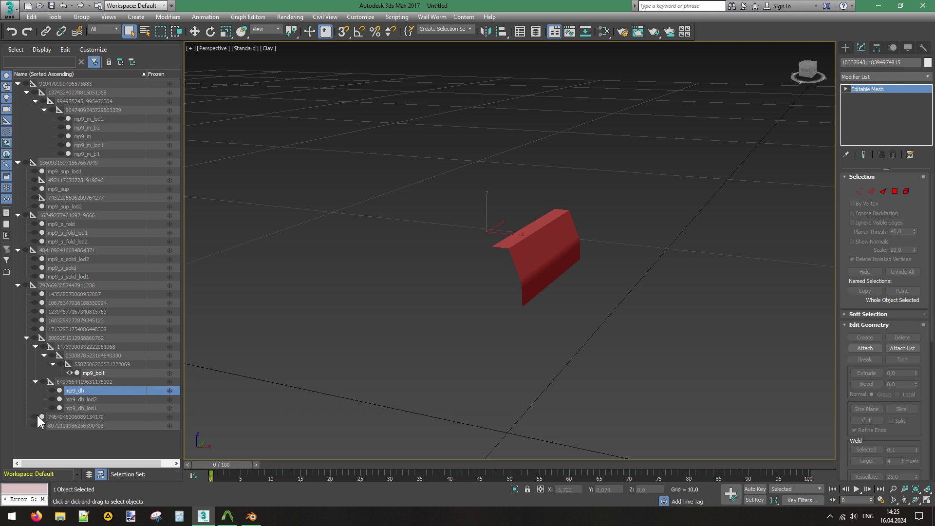
# Hide the bolt, show the detailed gun body mesh, rename it as mp9_body and hide it again.
pyautogui.click(70, 372)
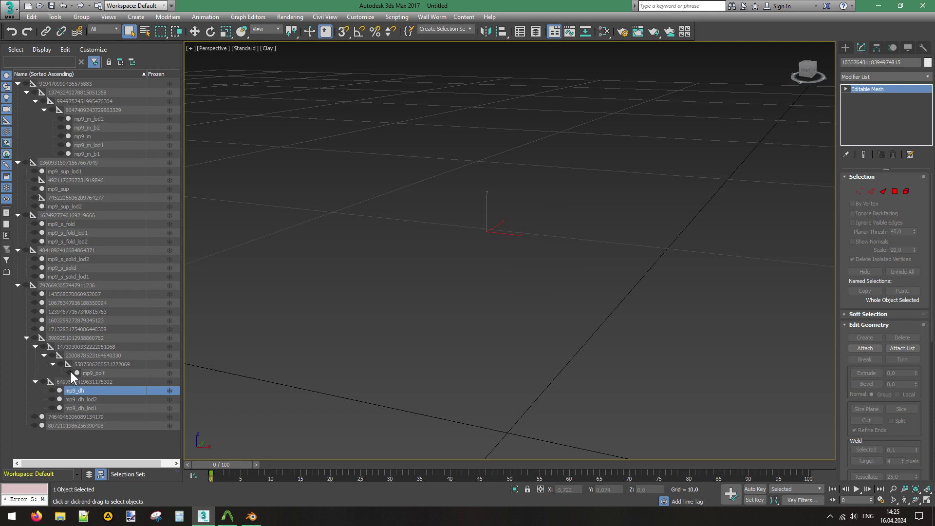
pyautogui.click(34, 416)
pyautogui.click(351, 349)
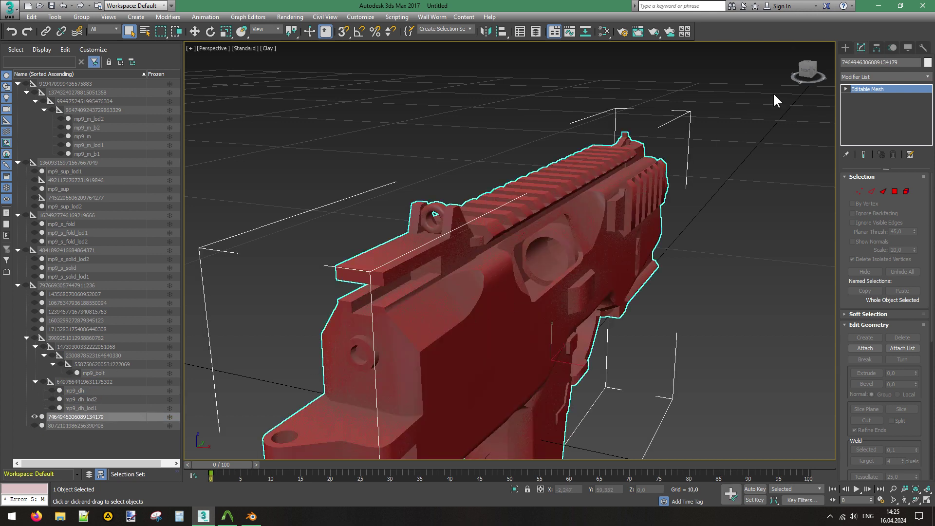
pyautogui.moveTo(818, 69); pyautogui.dragTo(792, 75)
pyautogui.click(77, 416)
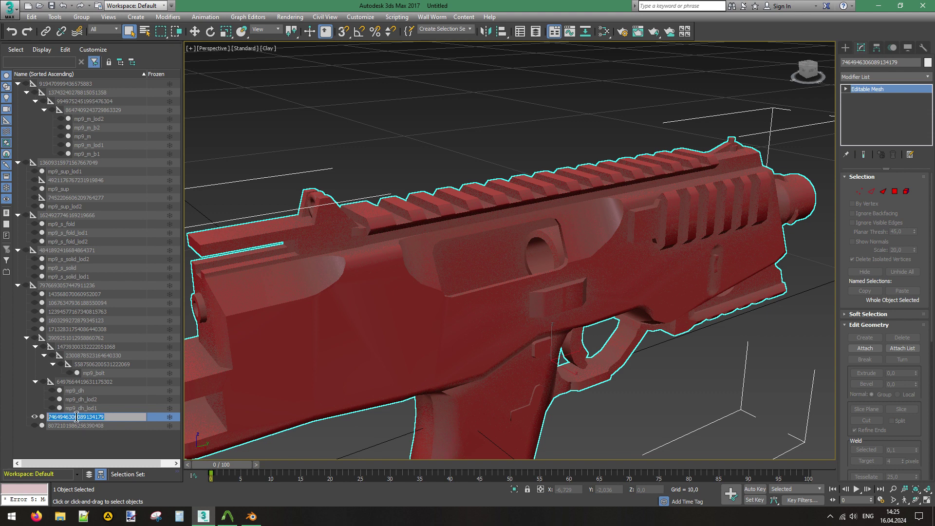
pyautogui.write('mp9_body')
pyautogui.press('Return')
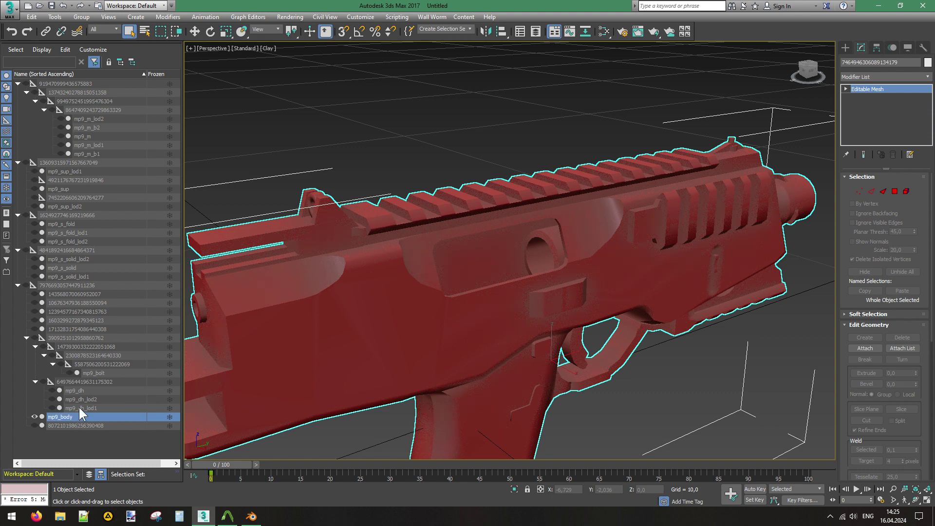
pyautogui.click(34, 416)
# Show the lowest-detail foregrip mesh, inspect it, rename it as mp9_g_lod2 and hide it again.
pyautogui.click(34, 425)
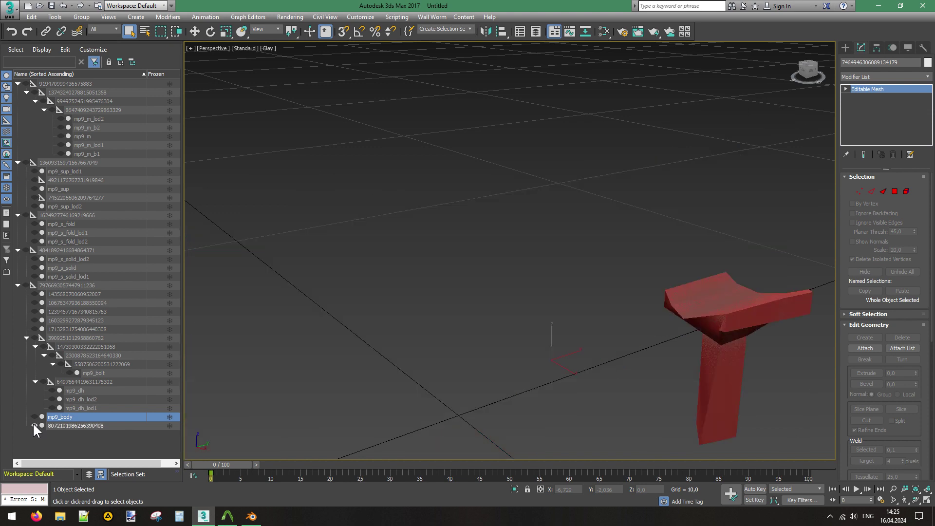
pyautogui.click(729, 329)
pyautogui.moveTo(729, 329); pyautogui.dragTo(409, 119, button='middle')
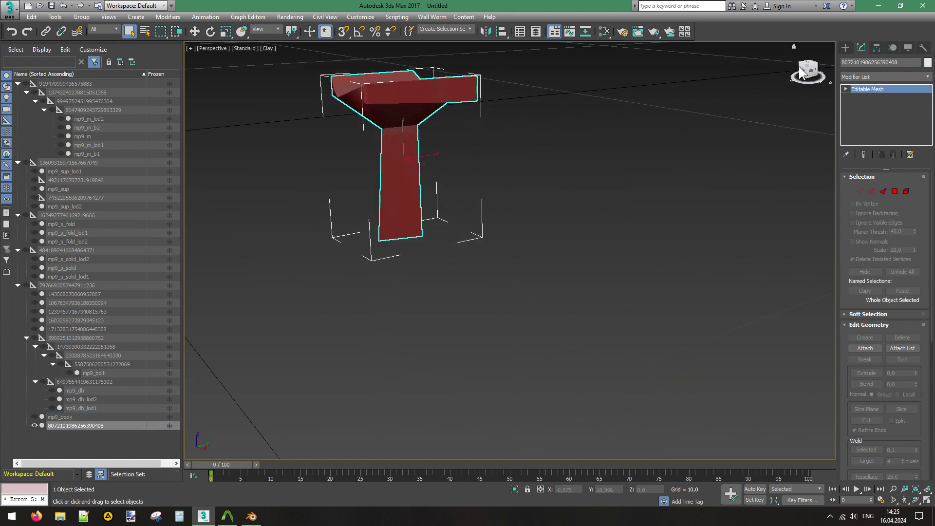
pyautogui.moveTo(811, 71); pyautogui.dragTo(771, 59)
pyautogui.keyDown('alt'); pyautogui.moveTo(535, 146); pyautogui.dragTo(710, 132, button='middle'); pyautogui.keyUp('alt')
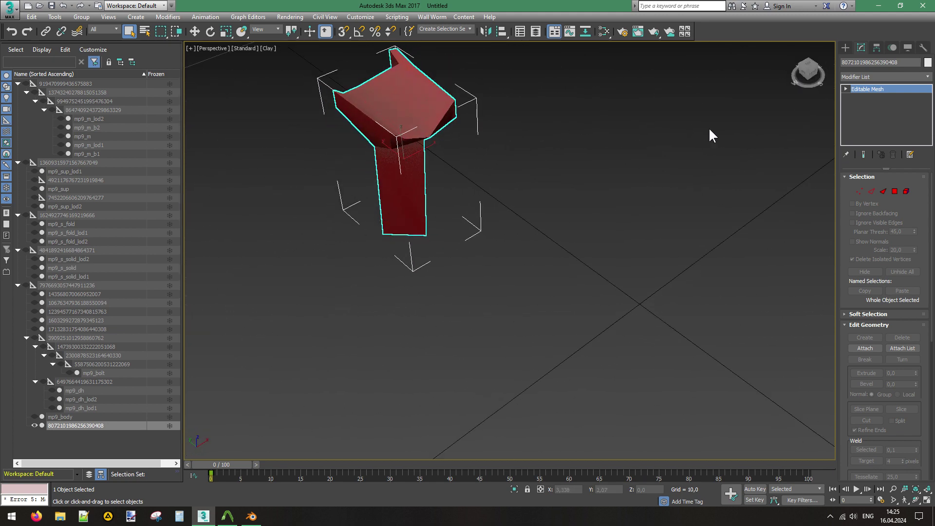
pyautogui.click(77, 425)
pyautogui.click(78, 425)
pyautogui.write('mp9_dh_lod')
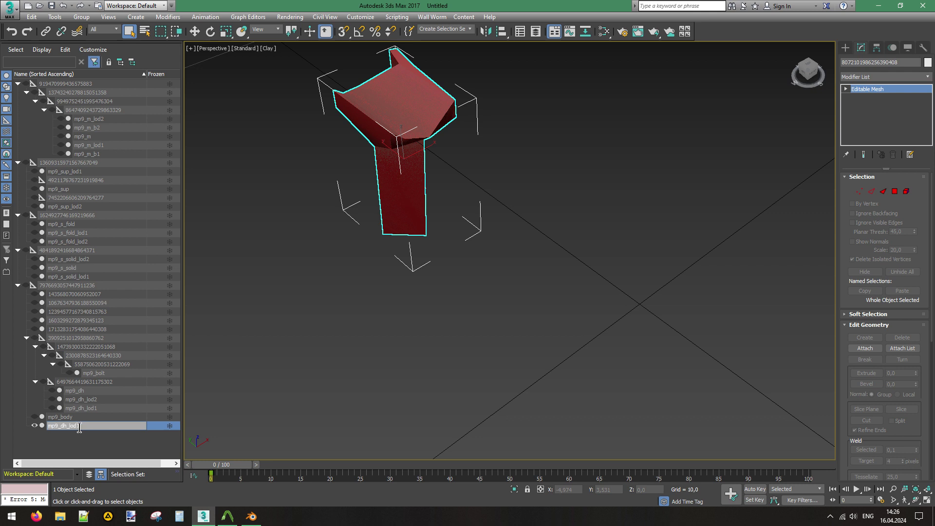
pyautogui.press('BackSpace')
pyautogui.press('BackSpace')
pyautogui.write('g_lod2')
pyautogui.moveTo(74, 426); pyautogui.dragTo(1, 425)
pyautogui.click(310, 411)
pyautogui.click(34, 426)
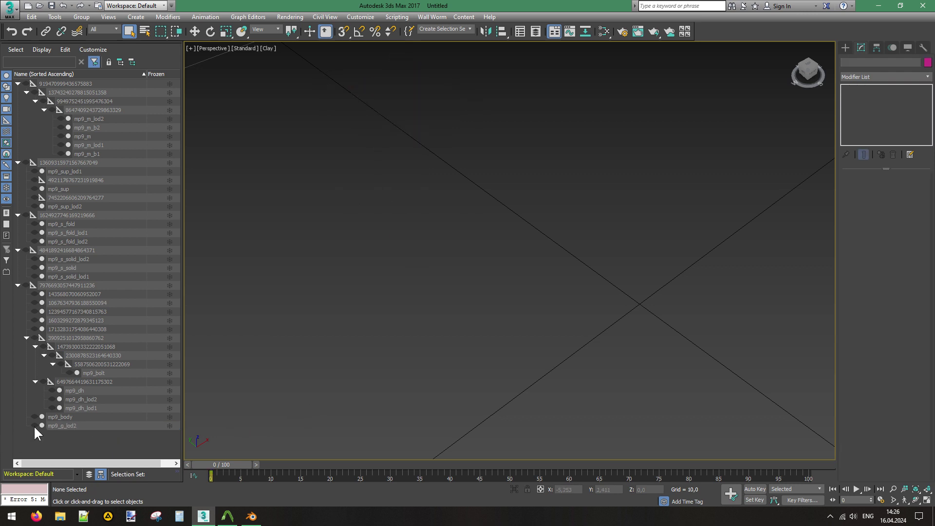
# Examine the first and third unnamed meshes one at a time to identify their part and detail level.
pyautogui.click(34, 293)
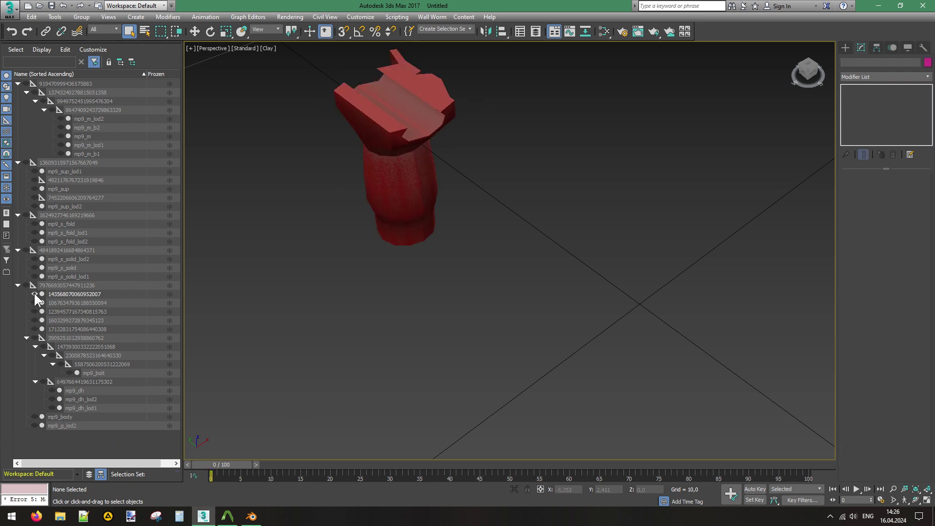
pyautogui.click(423, 203)
pyautogui.keyDown('alt'); pyautogui.moveTo(423, 203); pyautogui.dragTo(573, 196, button='middle'); pyautogui.keyUp('alt')
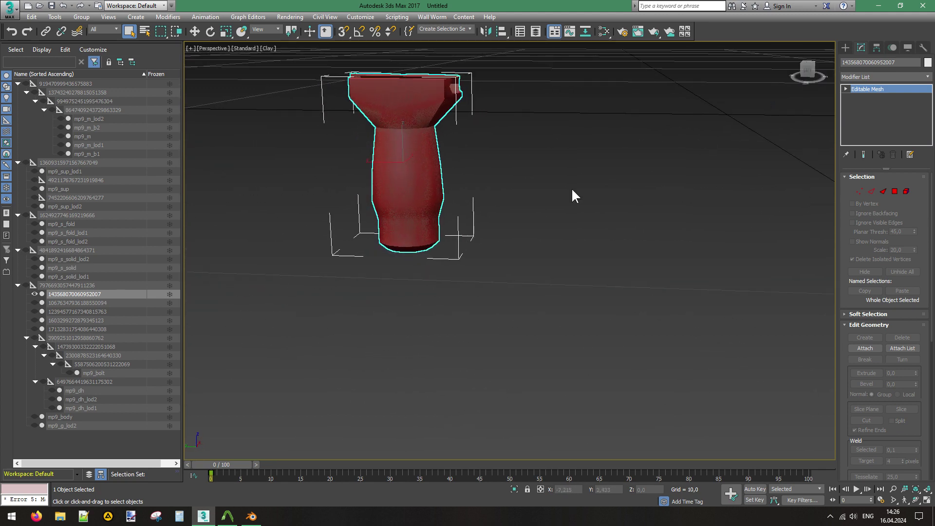
pyautogui.click(33, 293)
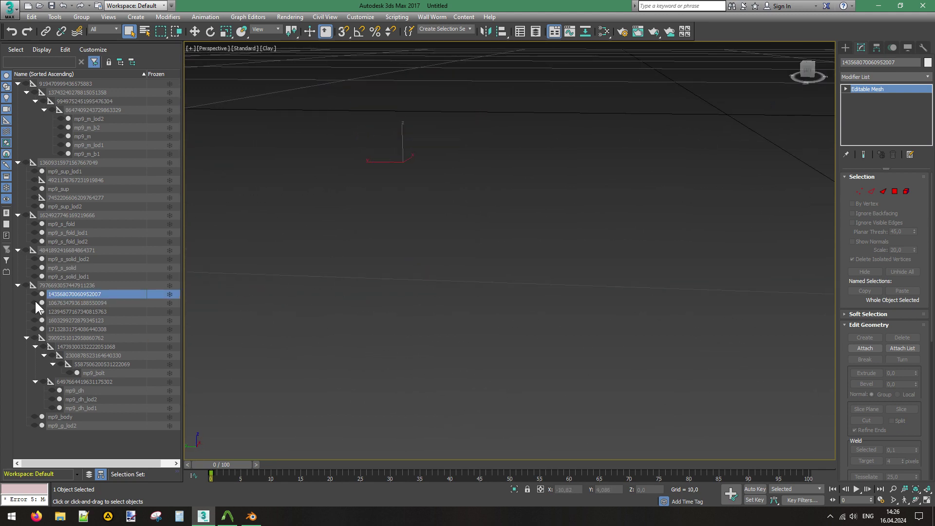
pyautogui.click(35, 311)
pyautogui.click(35, 311)
# Show the medium-detail foregrip mesh, rename it as mp9_g_lod1 and hide it again.
pyautogui.click(35, 319)
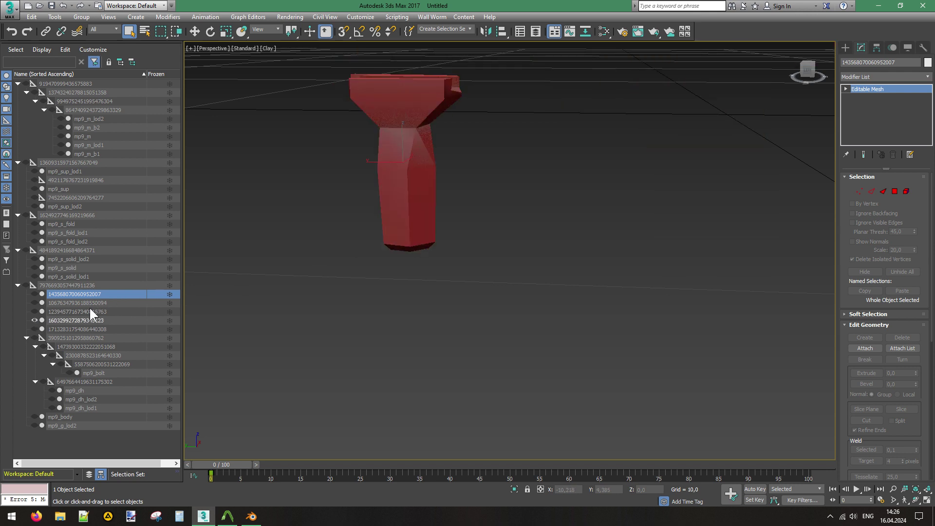
pyautogui.click(82, 321)
pyautogui.click(81, 321)
pyautogui.write('mp9_g_lod1')
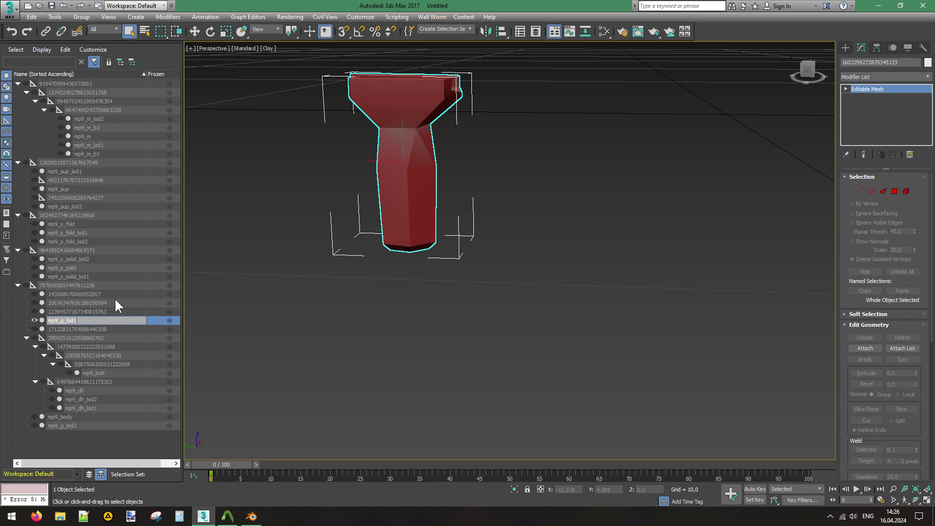
pyautogui.click(35, 320)
# Show the most detailed foregrip mesh, rename it as mp9_g and hide it again.
pyautogui.click(35, 293)
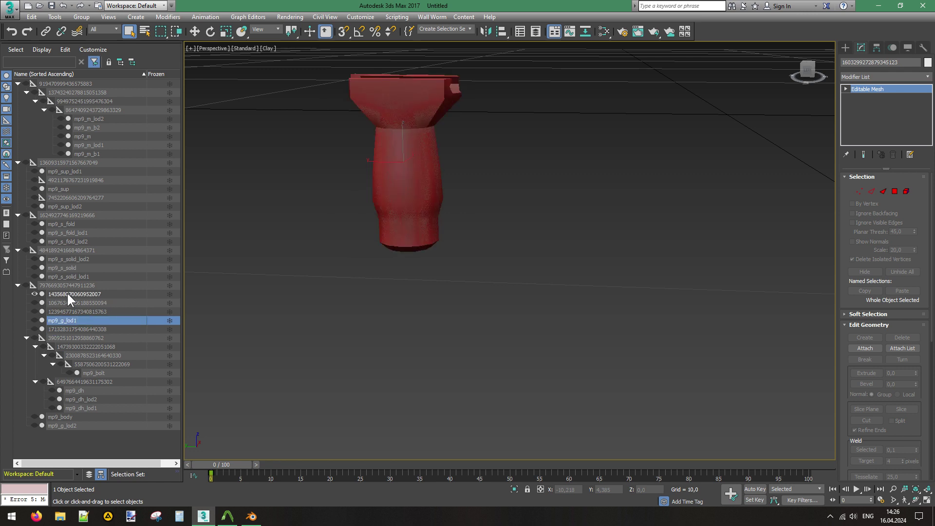
pyautogui.click(72, 293)
pyautogui.click(76, 293)
pyautogui.write('mp9_g_lo')
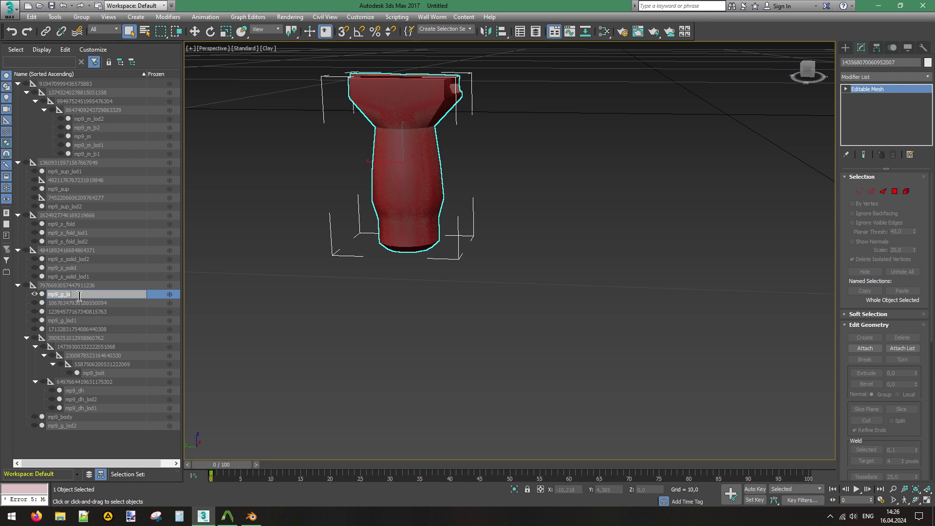
pyautogui.press('BackSpace')
pyautogui.press('BackSpace')
pyautogui.press('BackSpace')
pyautogui.press('Return')
pyautogui.click(34, 293)
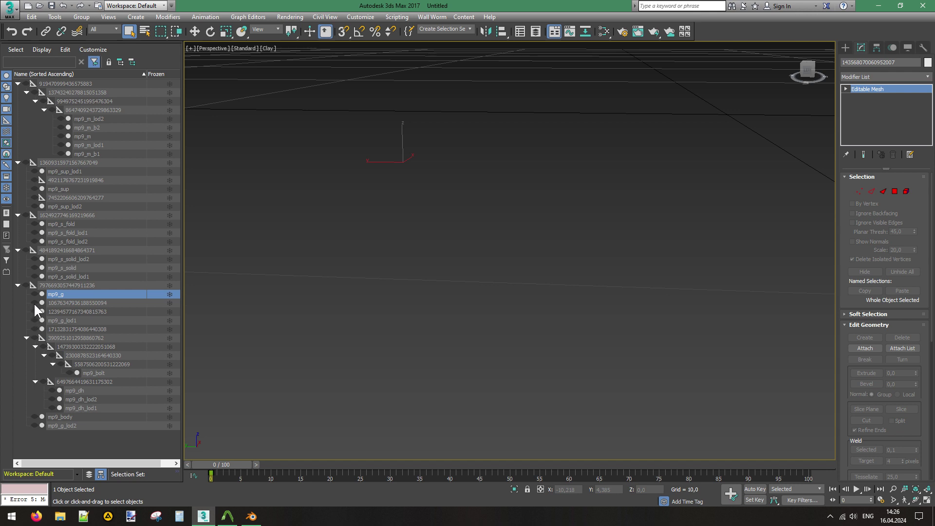
# Show the unnamed mesh directly below mp9_g on its own, examine its shape and hide it again.
pyautogui.click(33, 302)
pyautogui.scroll(-3, 465, 350)
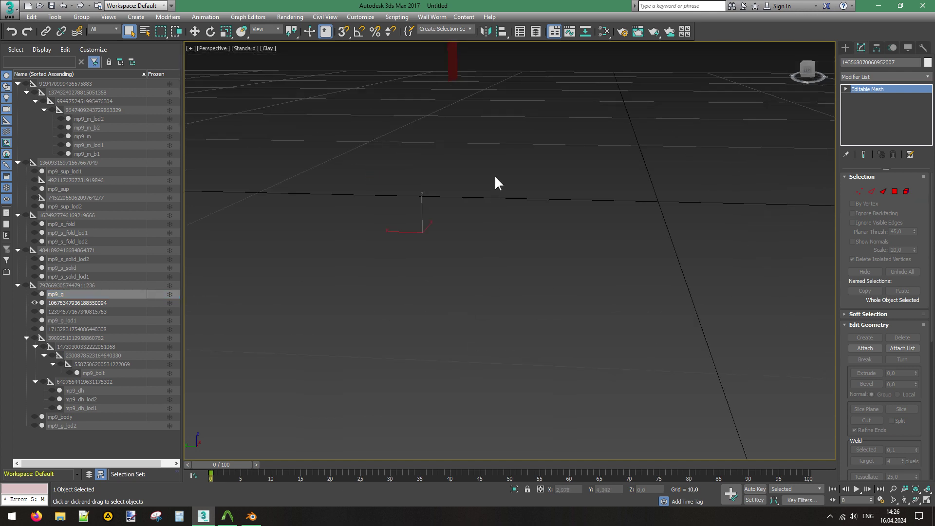
pyautogui.moveTo(494, 174); pyautogui.dragTo(451, 263, button='middle')
pyautogui.click(437, 207)
pyautogui.click(410, 154)
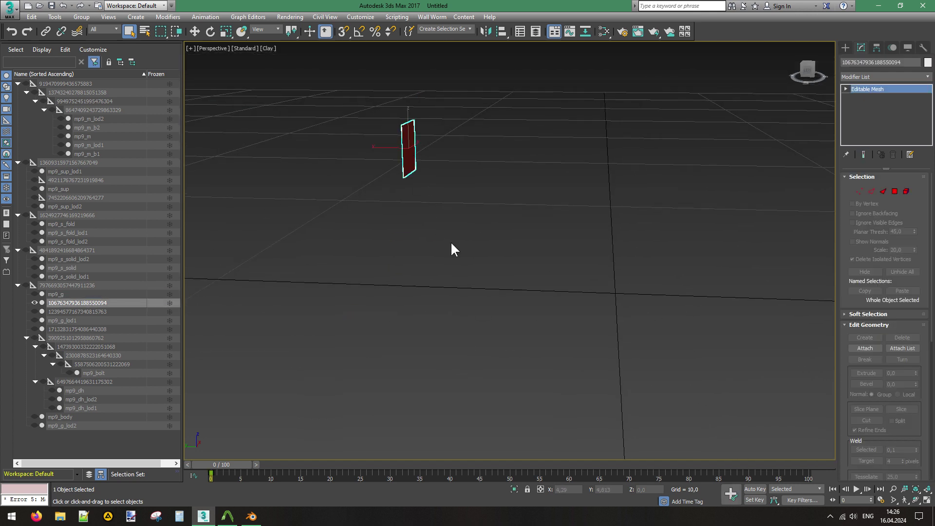
pyautogui.click(33, 303)
# Show the medium-detail gun body mesh, rename it as mp9_body_lod1, copy that name and hide the mesh.
pyautogui.click(34, 311)
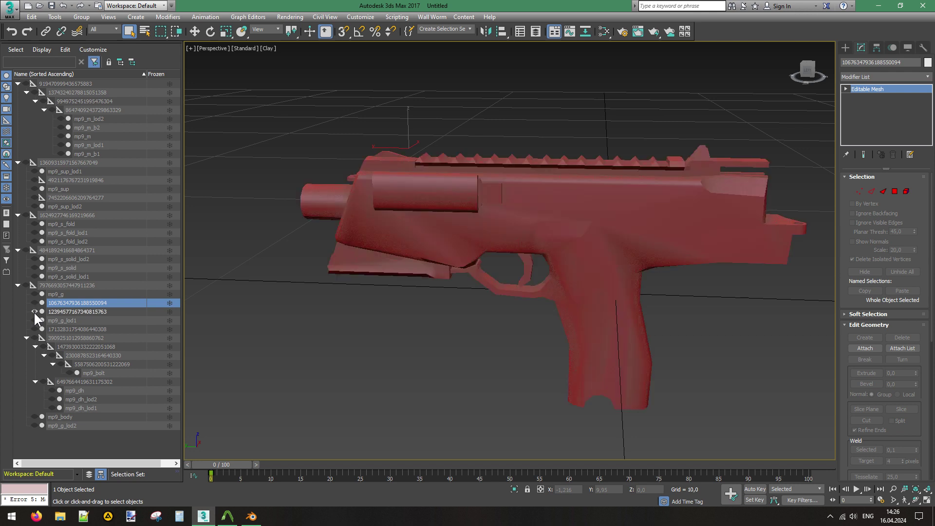
pyautogui.moveTo(576, 241); pyautogui.dragTo(555, 234, button='middle')
pyautogui.click(555, 234)
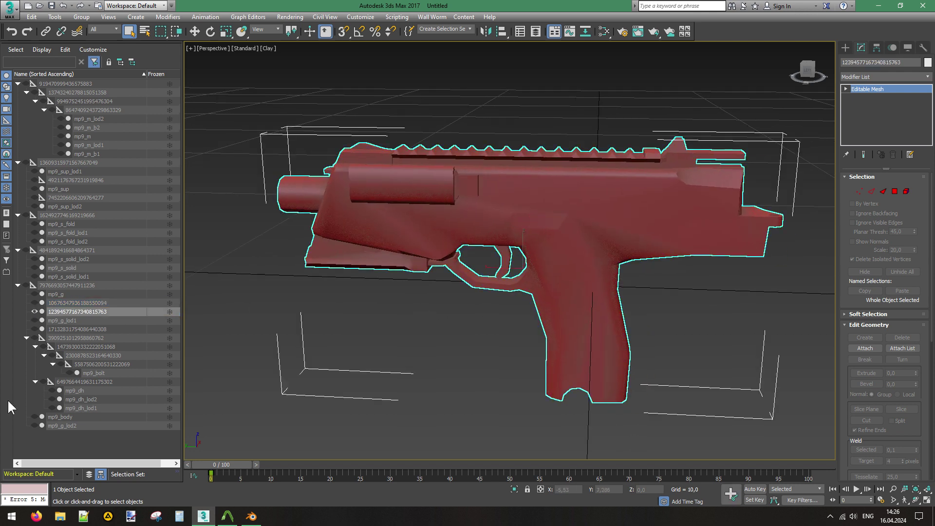
pyautogui.click(75, 311)
pyautogui.write('mp9_g_lod')
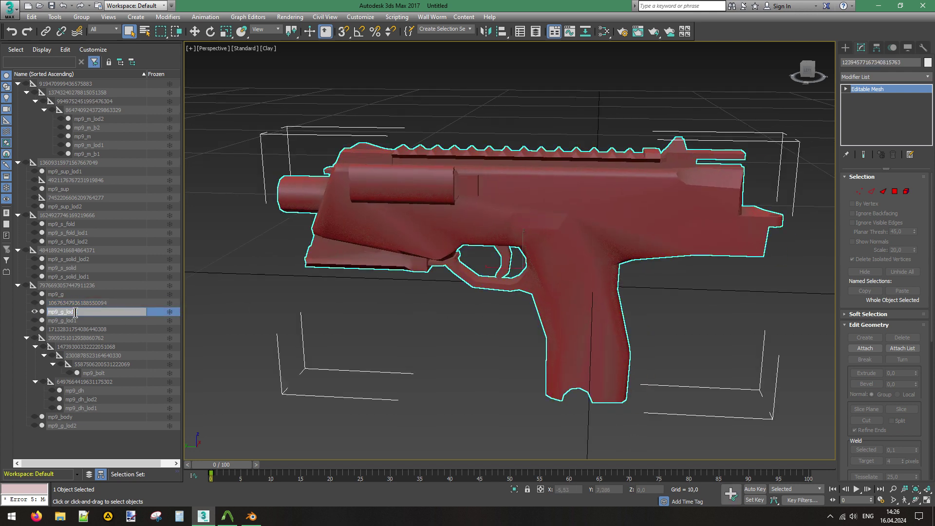
pyautogui.press('BackSpace')
pyautogui.press('BackSpace')
pyautogui.press('BackSpace')
pyautogui.write('body')
pyautogui.hotkey('ctrl', 'a')
pyautogui.hotkey('ctrl', 'c')
pyautogui.click(33, 311)
# Show the lowest-detail gun body mesh, give it the copied name mp9_body_lod1 and hide it again.
pyautogui.click(34, 329)
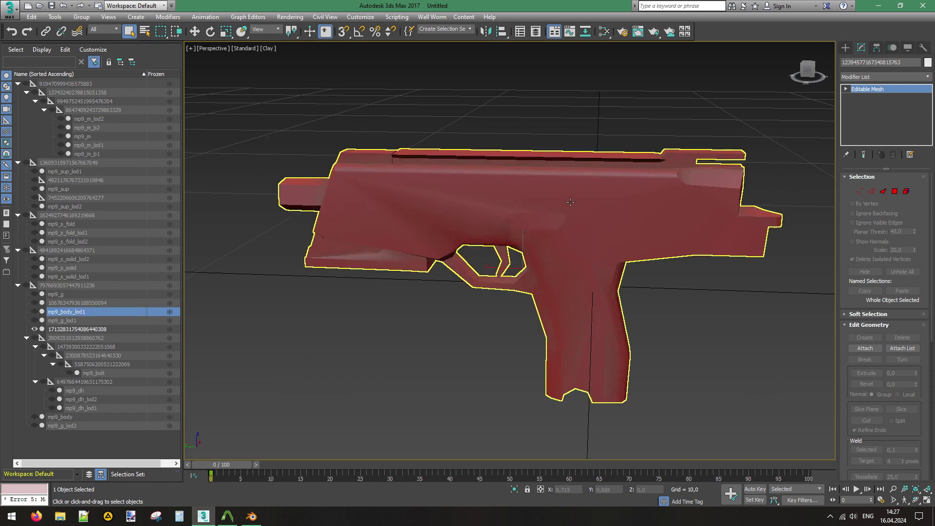
pyautogui.click(380, 258)
pyautogui.keyDown('alt'); pyautogui.moveTo(312, 219); pyautogui.dragTo(294, 266, button='middle'); pyautogui.keyUp('alt')
pyautogui.click(61, 328)
pyautogui.click(61, 329)
pyautogui.hotkey('ctrl', 'v')
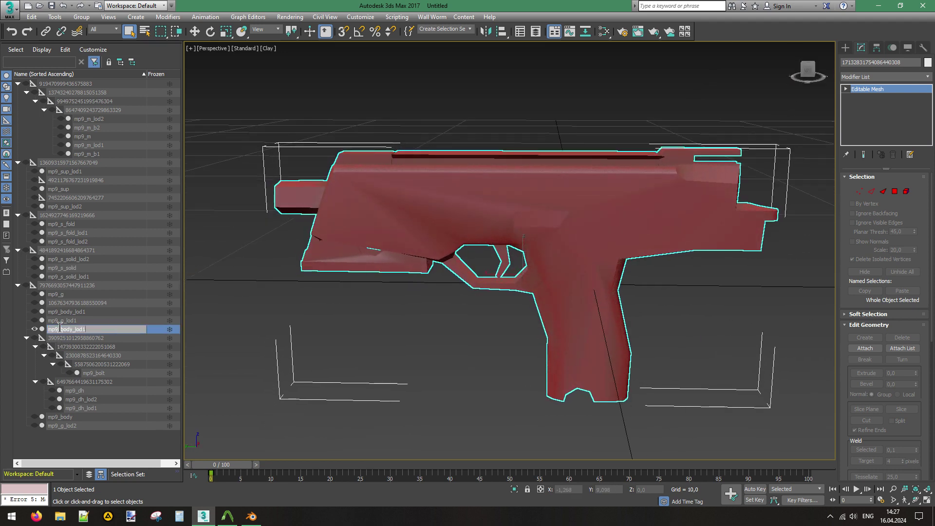
pyautogui.click(89, 319)
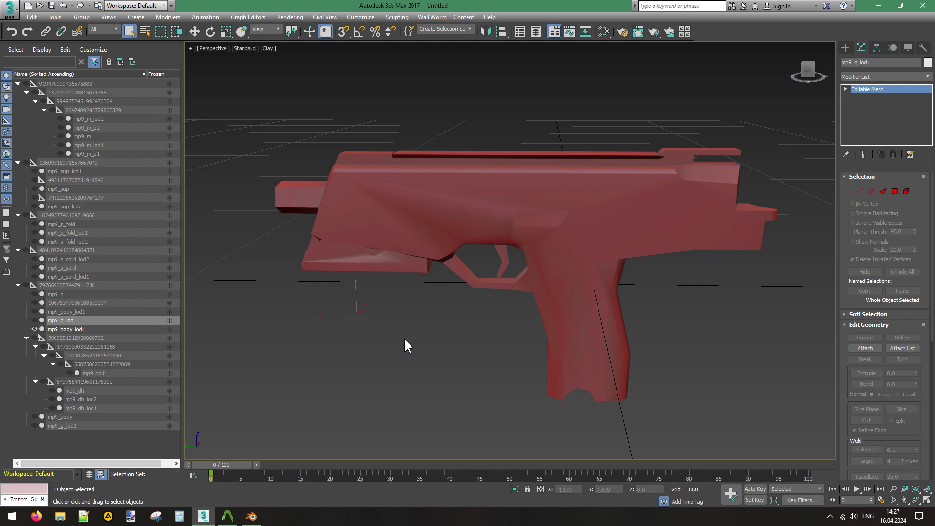
pyautogui.click(35, 330)
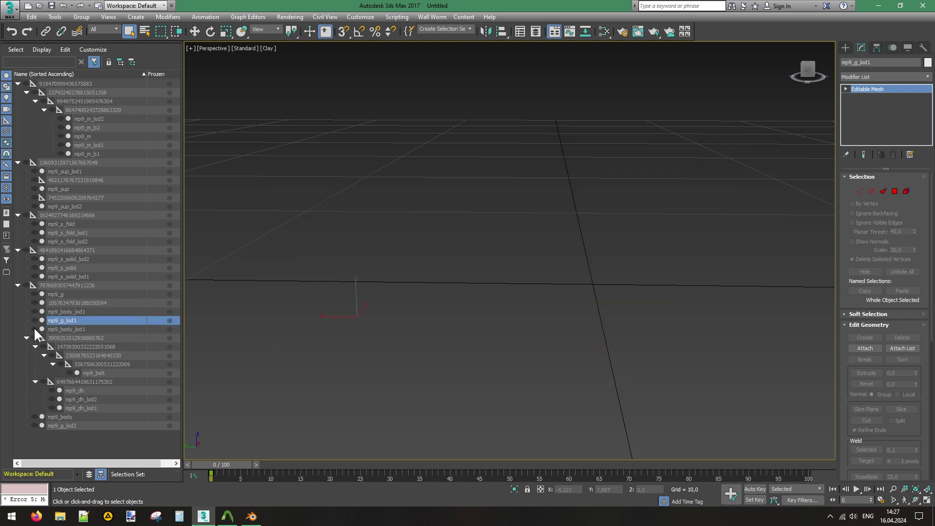
# Unhide all objects in the scene and clear the selection.
pyautogui.rightClick(416, 183)
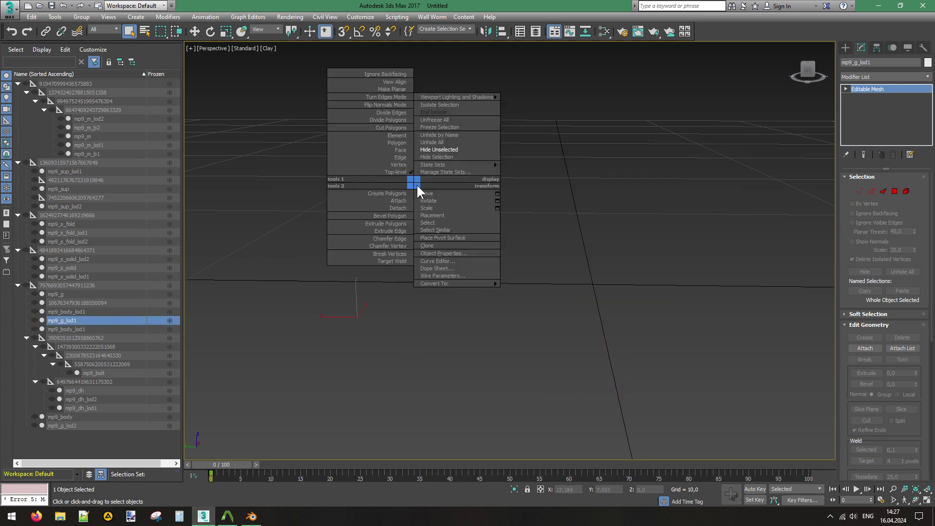
pyautogui.click(437, 141)
pyautogui.scroll(-8, 495, 229)
pyautogui.click(215, 125)
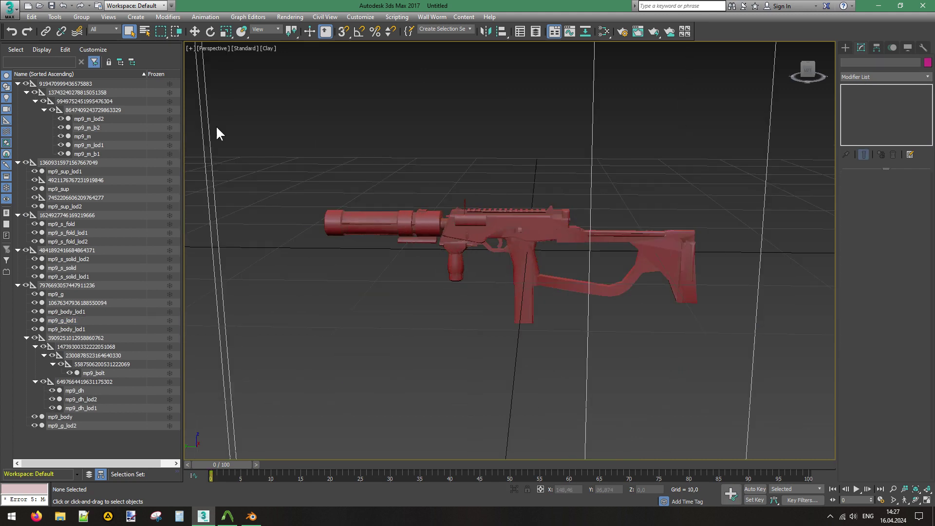
# Save the scene as MP9_pd2 in the PD2 project's Guns24 folder.
pyautogui.click(8, 8)
pyautogui.click(40, 122)
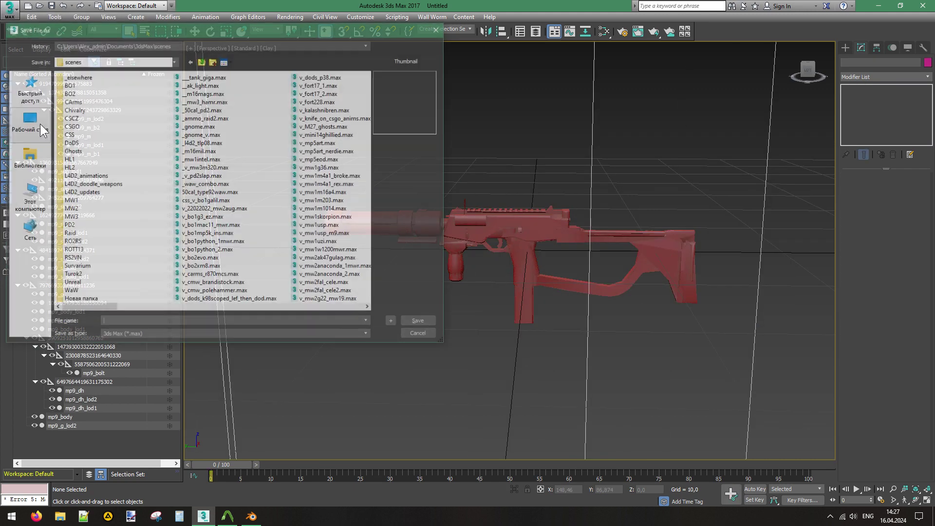
pyautogui.doubleClick(68, 225)
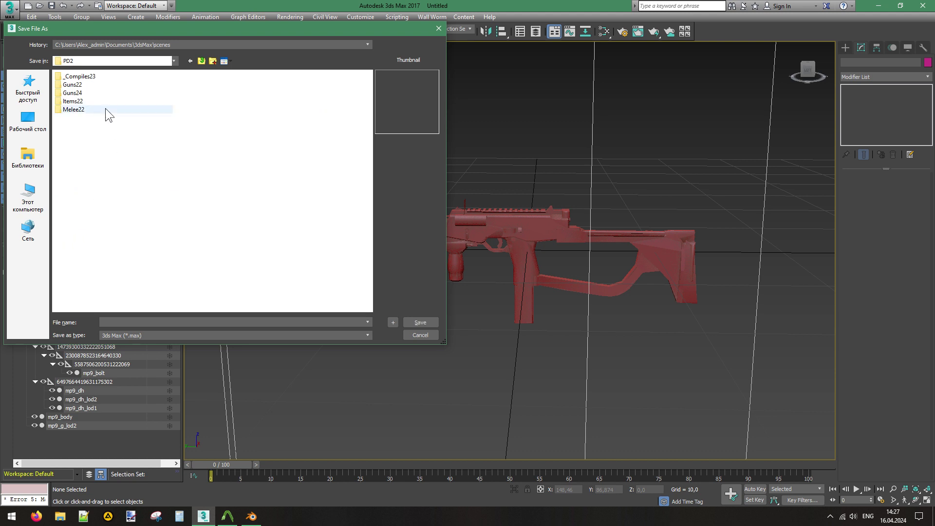
pyautogui.doubleClick(85, 93)
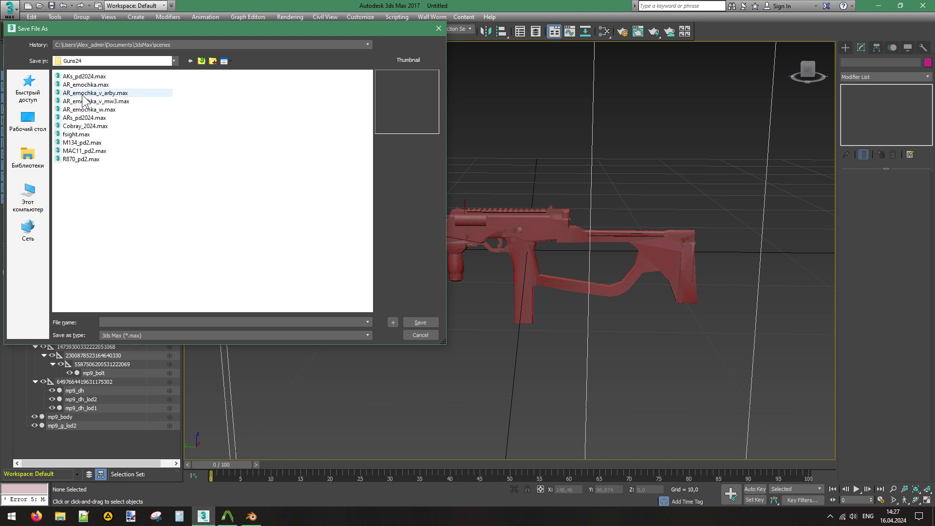
pyautogui.click(140, 322)
pyautogui.write('PD2_M')
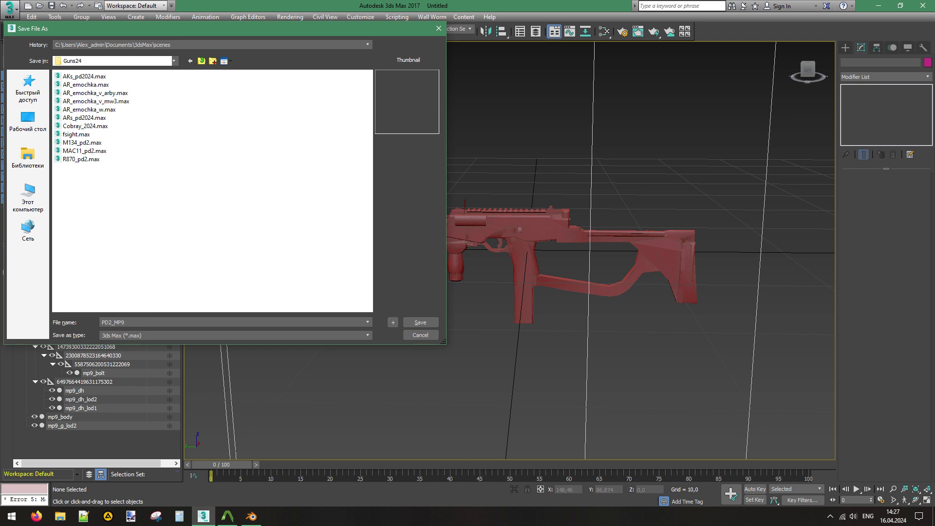
pyautogui.press('BackSpace')
pyautogui.press('BackSpace')
pyautogui.press('BackSpace')
pyautogui.press('BackSpace')
pyautogui.press('BackSpace')
pyautogui.press('BackSpace')
pyautogui.write('MP9_pd2')
pyautogui.press('Return')
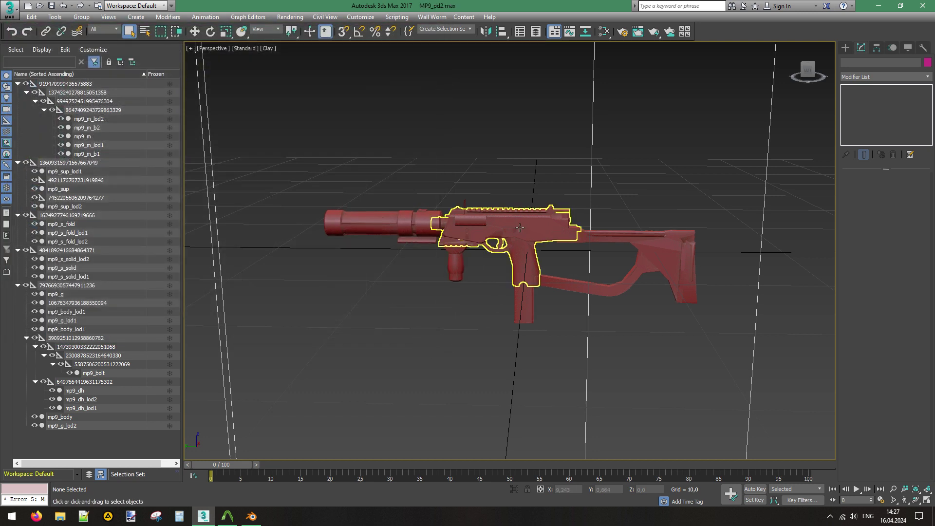
# Select all the large box helpers surrounding the gun and delete them, keeping the meshes.
pyautogui.scroll(3, 520, 211)
pyautogui.moveTo(808, 78); pyautogui.dragTo(796, 83)
pyautogui.scroll(-6, 569, 165)
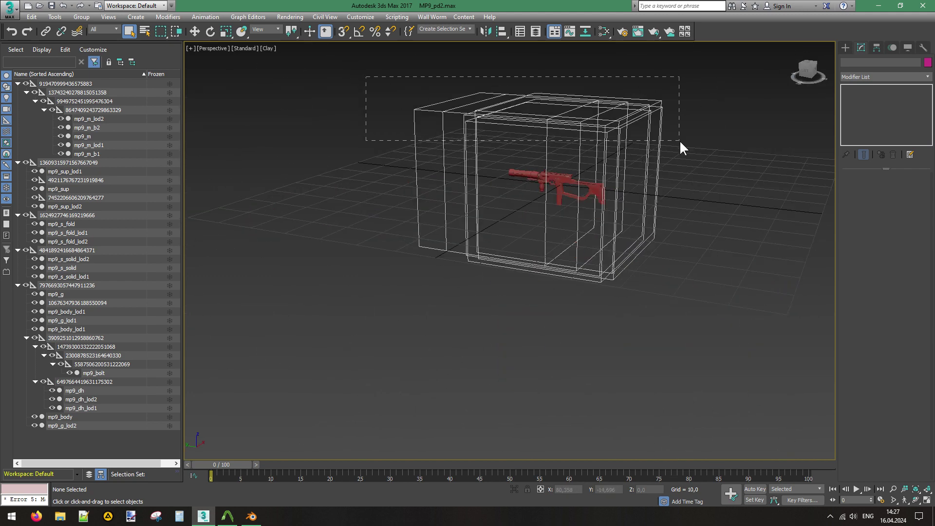
pyautogui.moveTo(680, 142); pyautogui.dragTo(680, 143)
pyautogui.press('Delete')
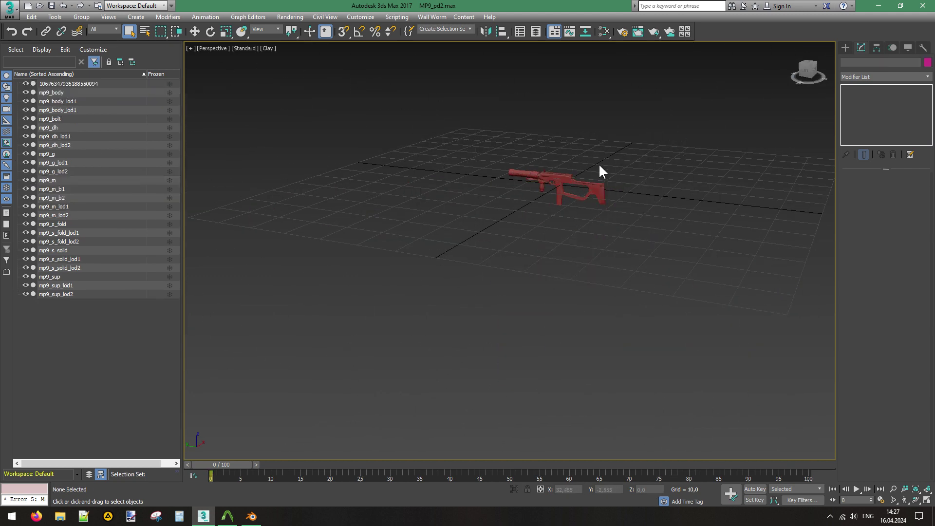
# Delete the small unnamed flat mesh above the front of the gun body.
pyautogui.scroll(8, 598, 163)
pyautogui.click(468, 146)
pyautogui.press('Delete')
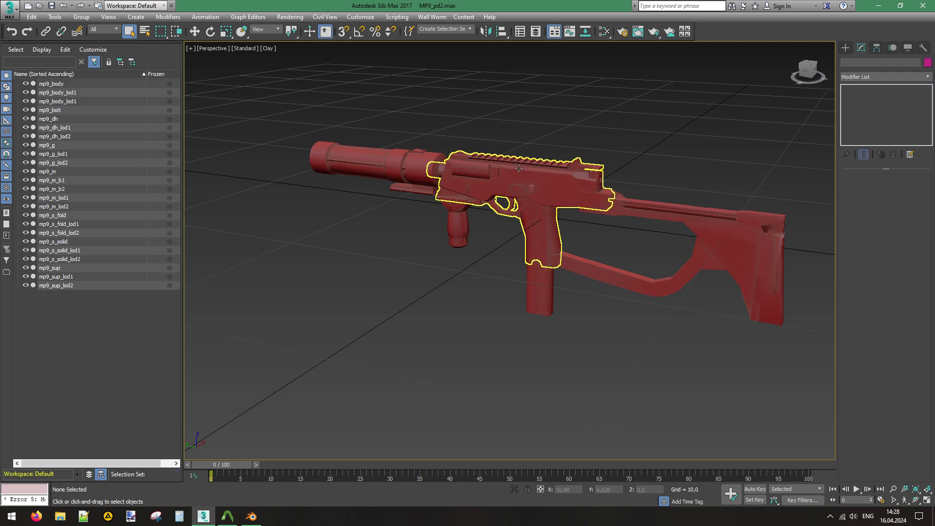
# Rename the bolt mesh as mp9__bolt.
pyautogui.click(51, 117)
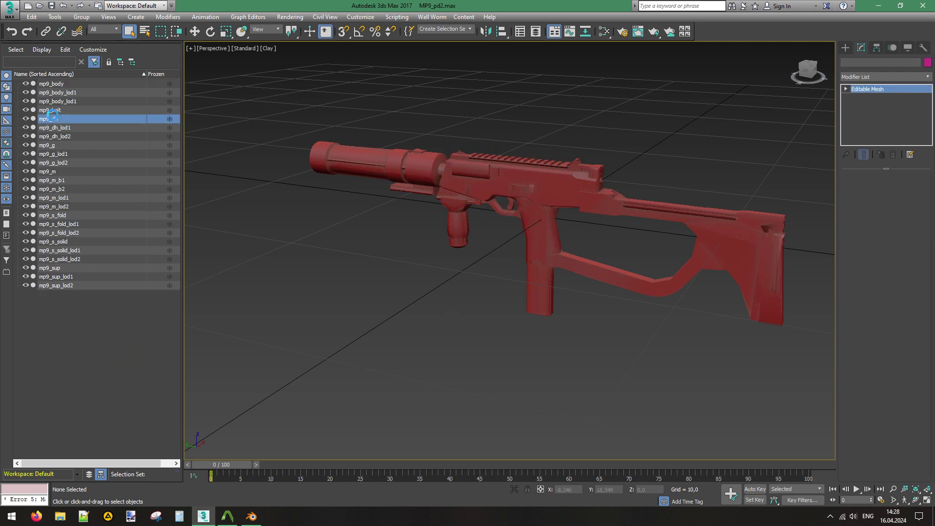
pyautogui.click(51, 110)
pyautogui.click(51, 110)
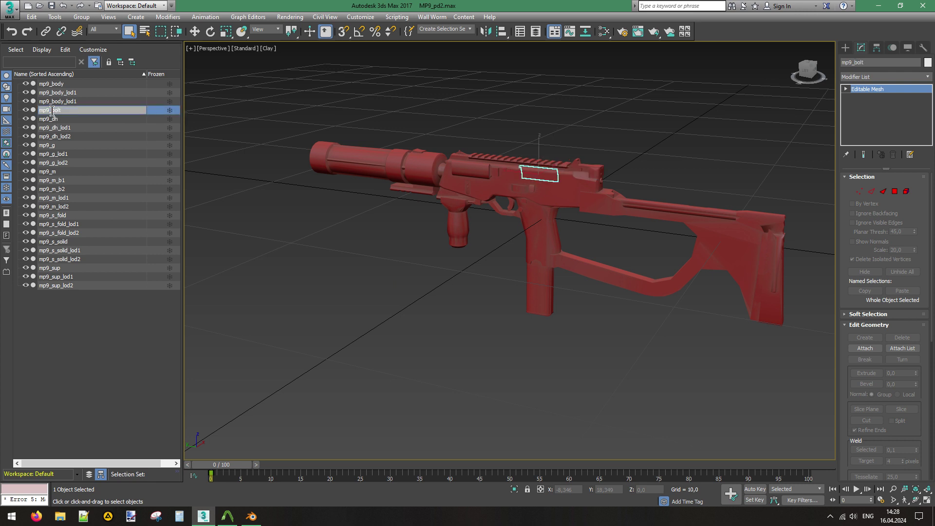
pyautogui.write('_')
pyautogui.click(51, 118)
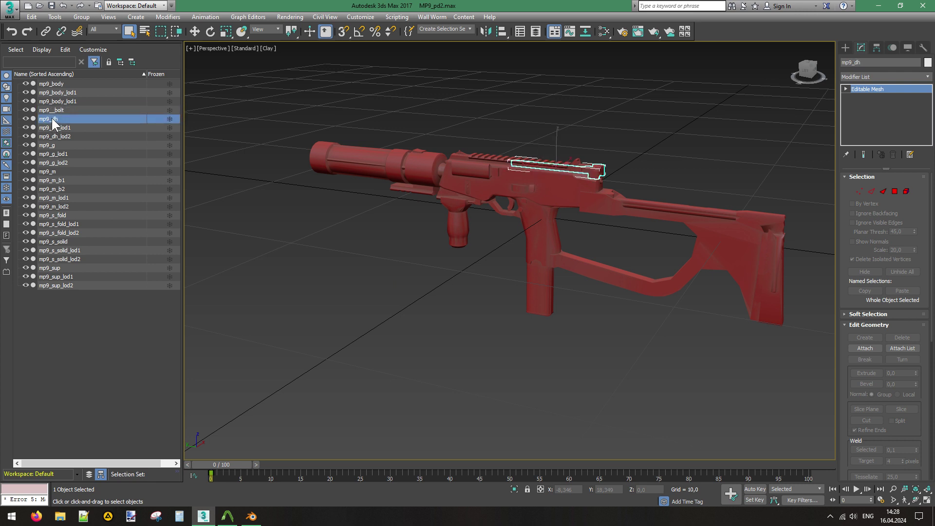
# Rename the three dh meshes as mp9__dh, mp9__dh_lod1 and mp9__dh_lod2.
pyautogui.click(52, 118)
pyautogui.write('_')
pyautogui.click(53, 127)
pyautogui.click(52, 128)
pyautogui.write('_')
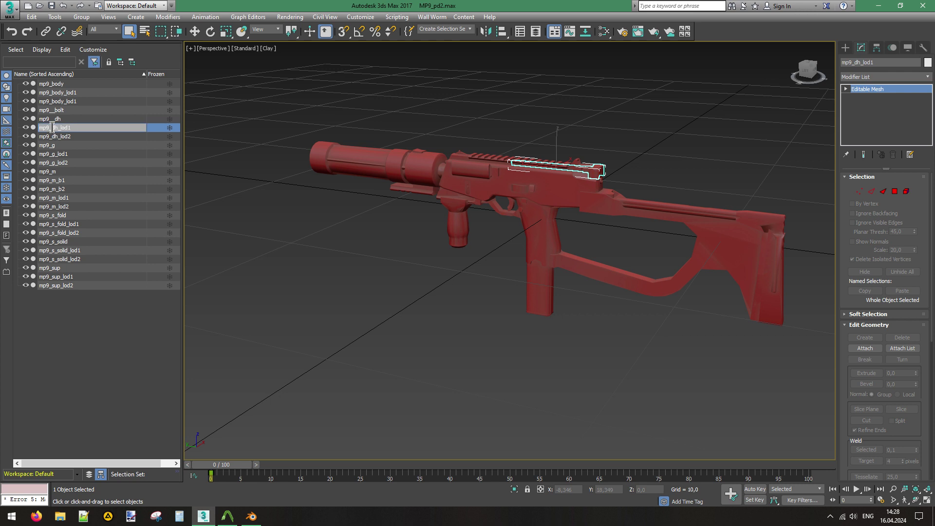
pyautogui.click(54, 137)
pyautogui.click(53, 137)
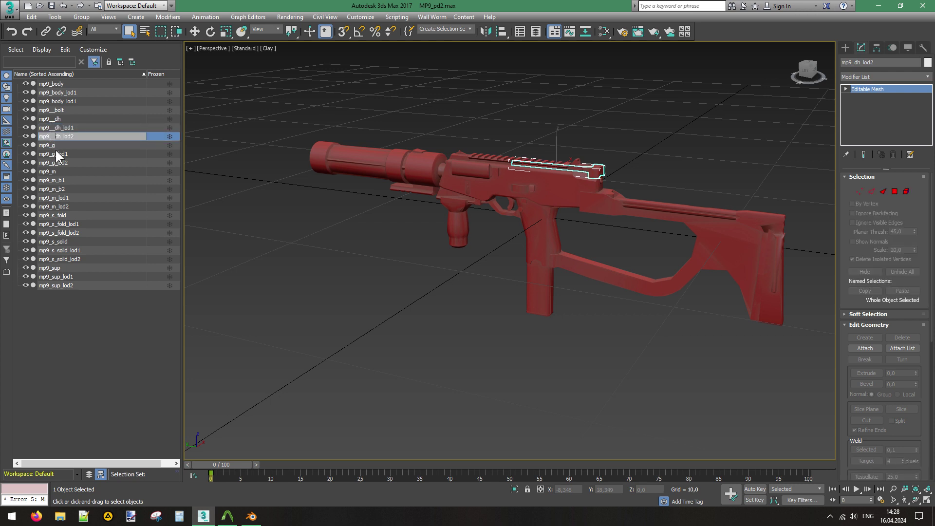
# Rename the magazine mesh as mp9__m and its two bullet meshes as mp9__m_b1 and mp9__m_b2.
pyautogui.click(55, 173)
pyautogui.click(52, 173)
pyautogui.write('_')
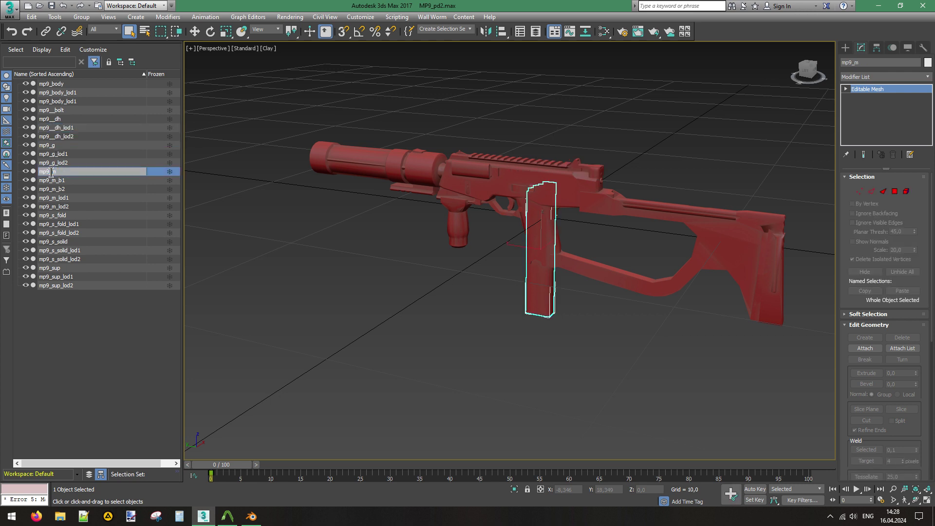
pyautogui.click(53, 180)
pyautogui.click(51, 180)
pyautogui.write('_')
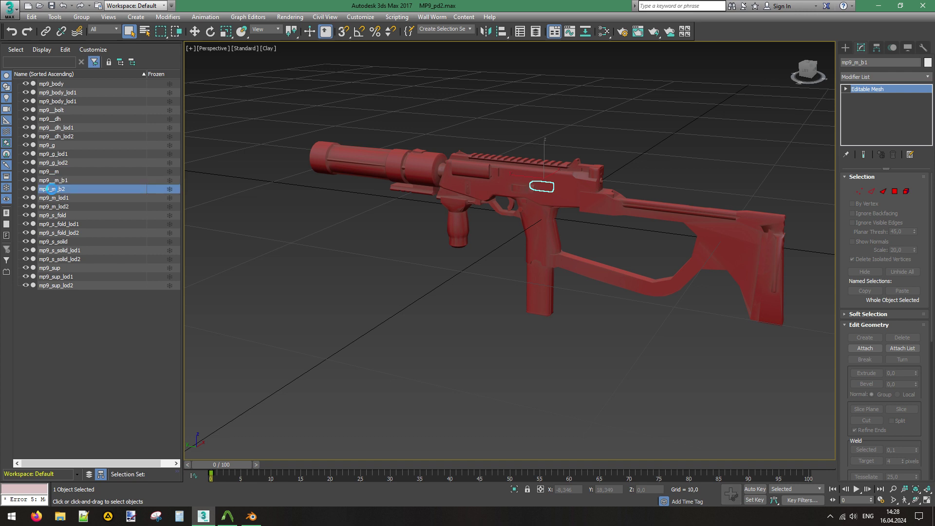
pyautogui.click(51, 189)
pyautogui.click(52, 189)
pyautogui.write('_')
# Rename the two magazine LOD meshes as mp9__m_lod1 and mp9__m_lod2.
pyautogui.click(53, 198)
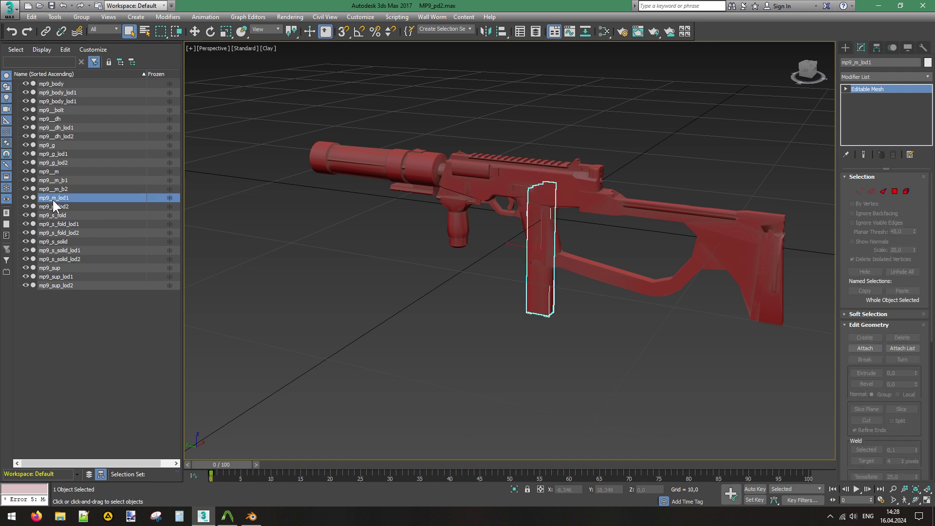
pyautogui.click(51, 198)
pyautogui.click(51, 197)
pyautogui.write('_')
pyautogui.click(52, 207)
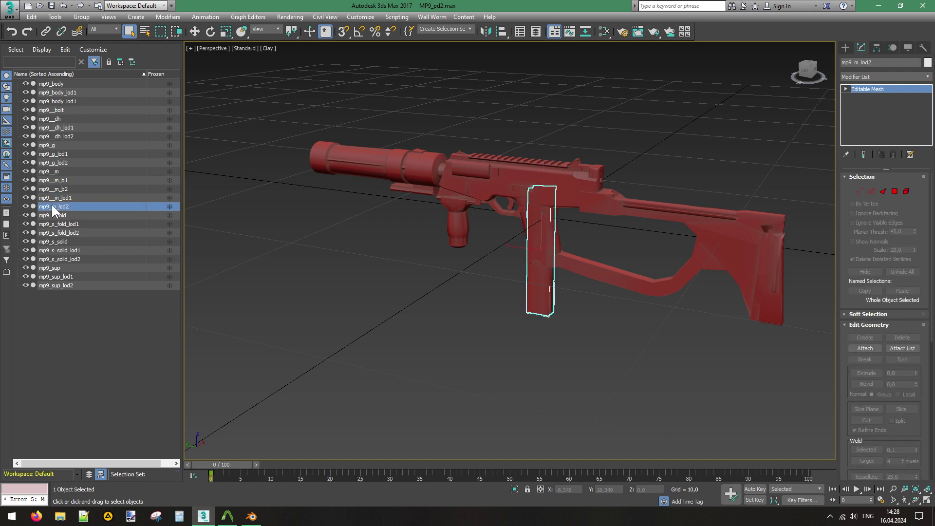
pyautogui.click(51, 207)
pyautogui.write('_')
# Rename the folding stock mesh and its LODs as mp9__s_fold, mp9__s_fold_lod1 and mp9__s_fold_lod2.
pyautogui.click(51, 215)
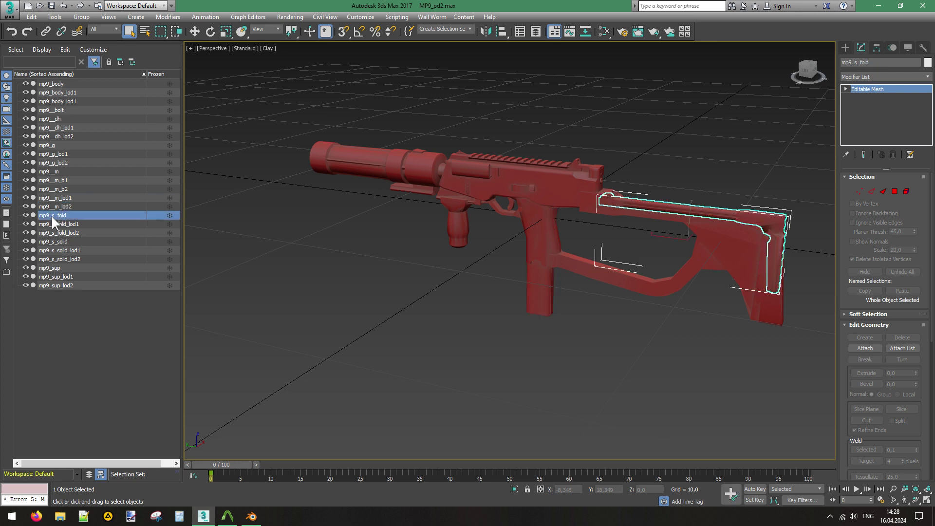
pyautogui.click(51, 215)
pyautogui.click(52, 215)
pyautogui.write('_')
pyautogui.click(50, 224)
pyautogui.click(50, 223)
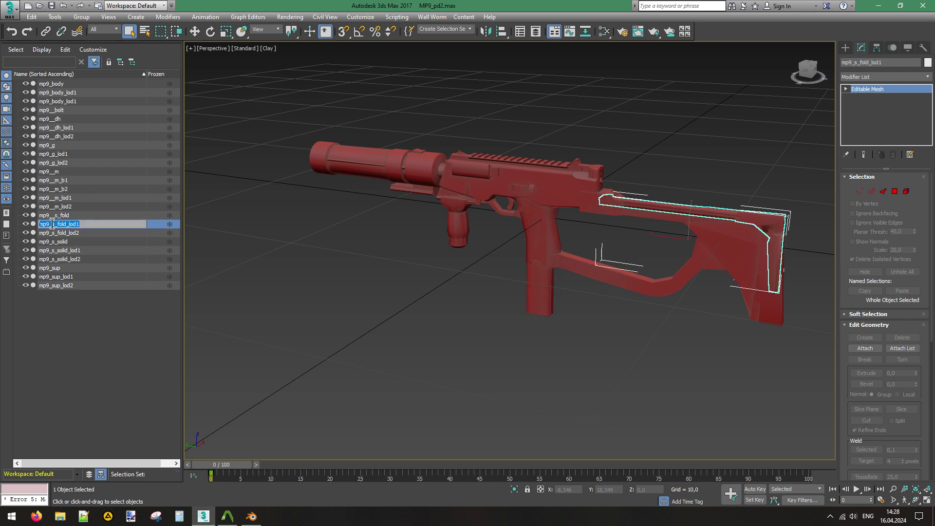
pyautogui.click(53, 224)
pyautogui.write('_')
pyautogui.click(52, 233)
pyautogui.click(53, 233)
pyautogui.click(52, 233)
pyautogui.write('_')
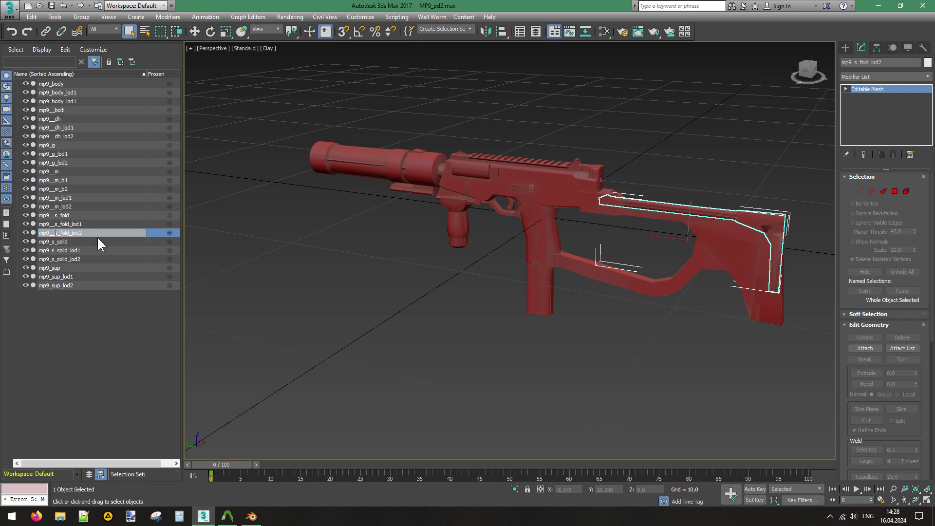
# Clear the selection and re-sort the scene object list by name in ascending order.
pyautogui.click(87, 244)
pyautogui.click(74, 266)
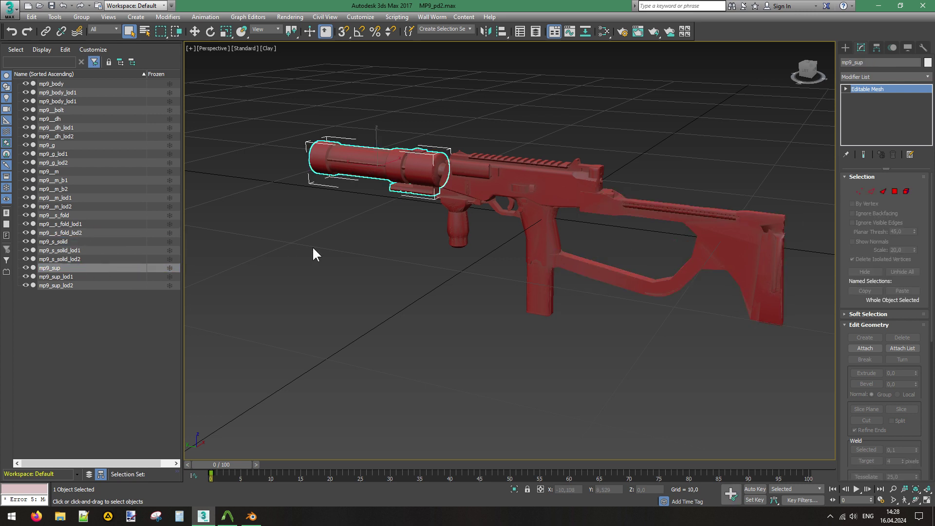
pyautogui.click(336, 241)
pyautogui.click(97, 73)
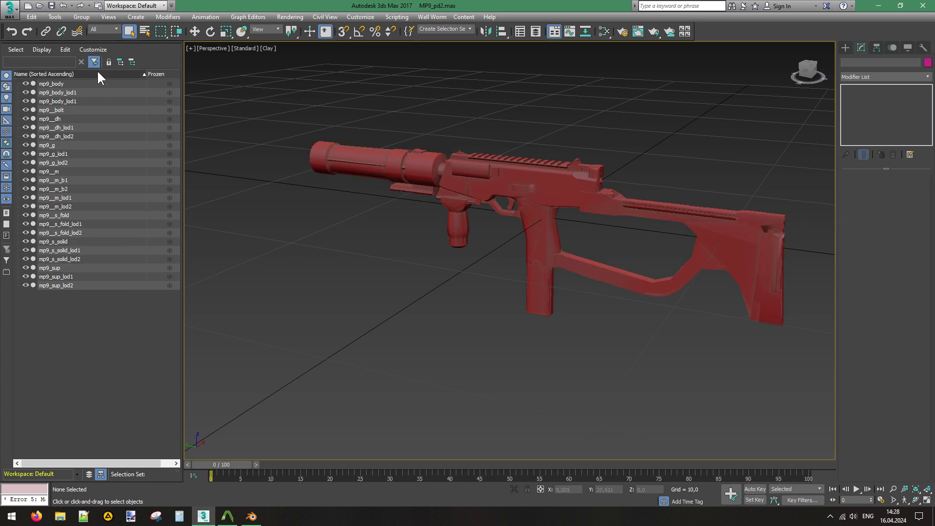
pyautogui.click(97, 73)
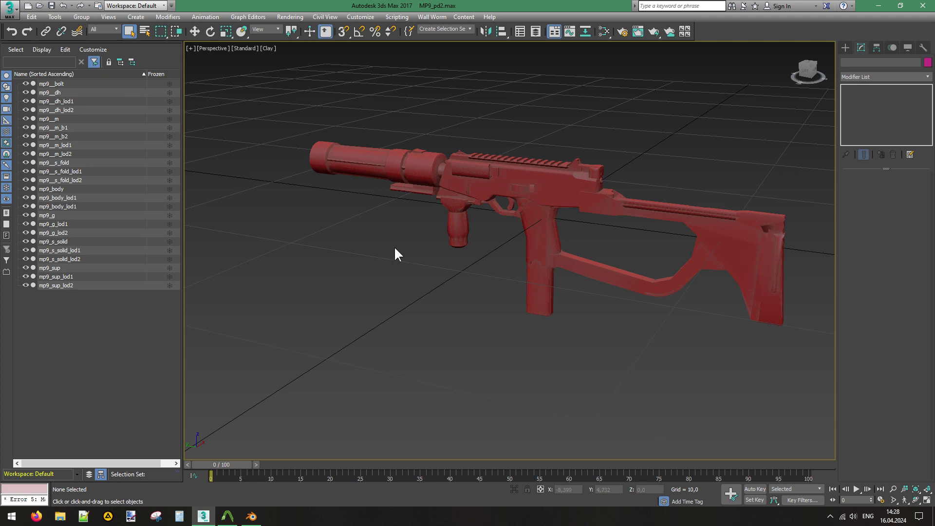
pyautogui.moveTo(423, 252); pyautogui.dragTo(381, 273, button='middle')
pyautogui.scroll(2, 485, 197)
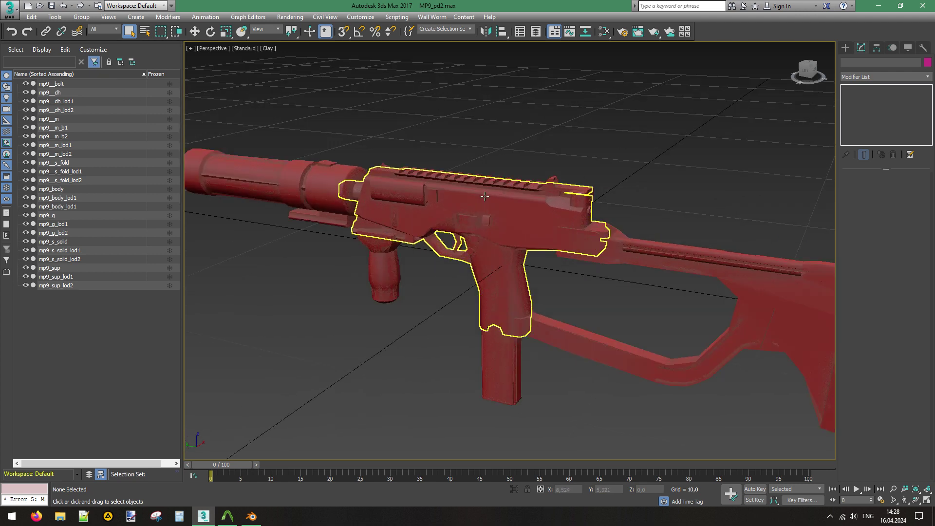
pyautogui.scroll(-2, 487, 195)
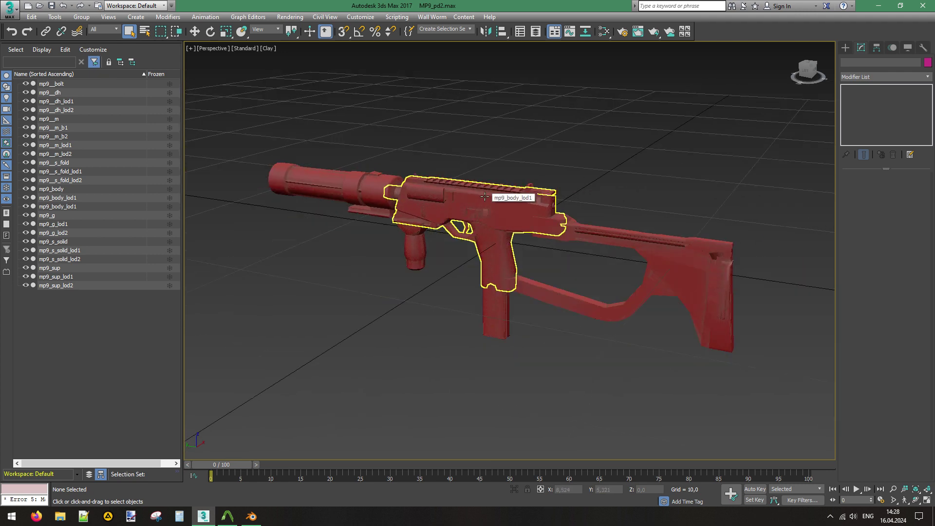
# Hide the reduced-detail lod objects of the mp9 dh, m, s_fold and body parts.
pyautogui.click(25, 101)
pyautogui.click(25, 110)
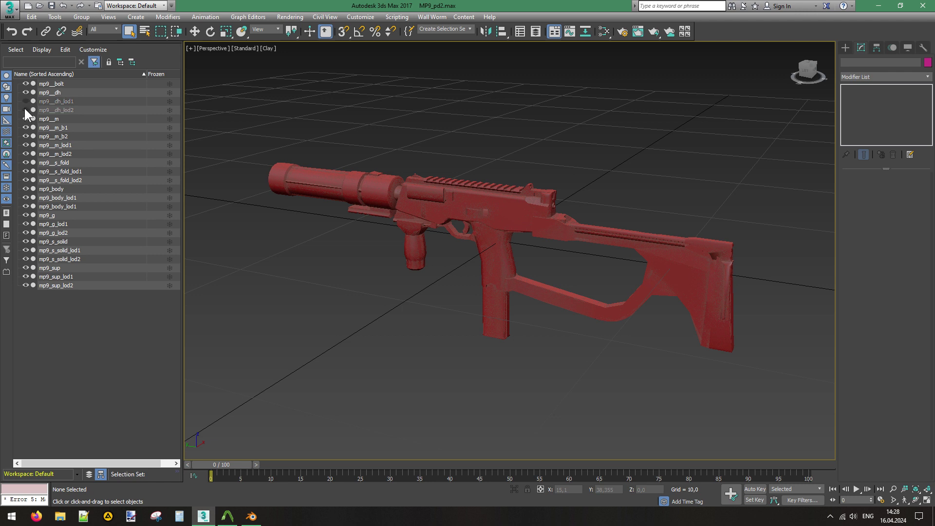
pyautogui.click(25, 144)
pyautogui.click(26, 153)
pyautogui.click(24, 172)
pyautogui.click(25, 179)
pyautogui.click(26, 198)
pyautogui.click(25, 206)
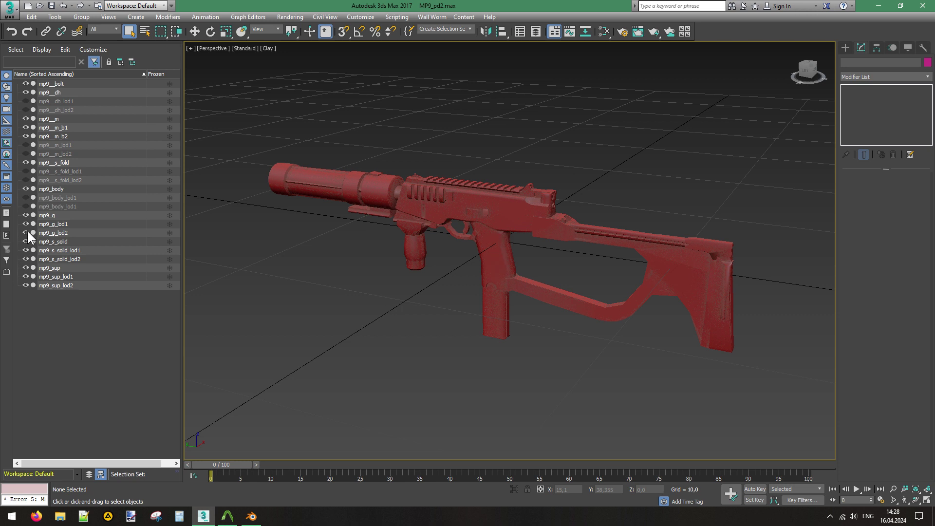
# Hide the lod1 and lod2 objects of the g, s_solid and sup parts, plus the solid stock mp9_s_solid.
pyautogui.click(26, 223)
pyautogui.click(26, 232)
pyautogui.click(25, 249)
pyautogui.click(25, 258)
pyautogui.click(25, 276)
pyautogui.click(25, 285)
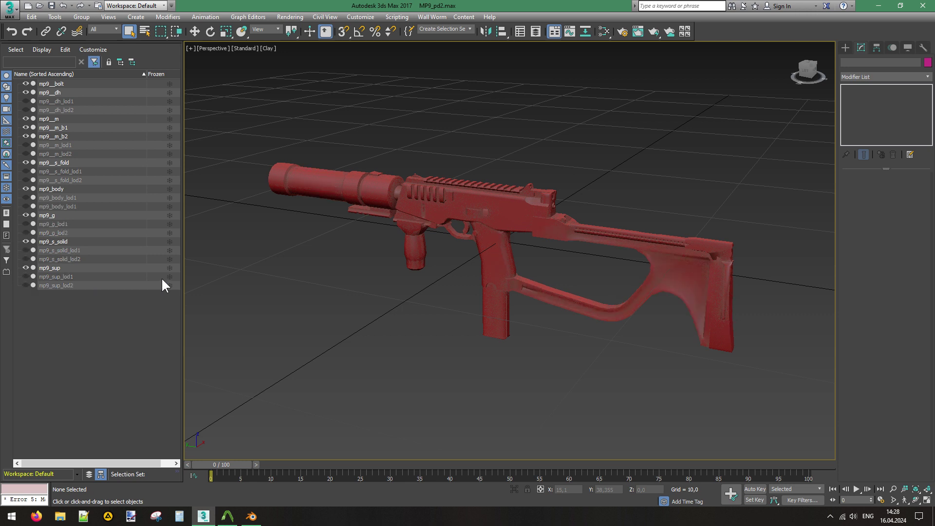
pyautogui.click(26, 242)
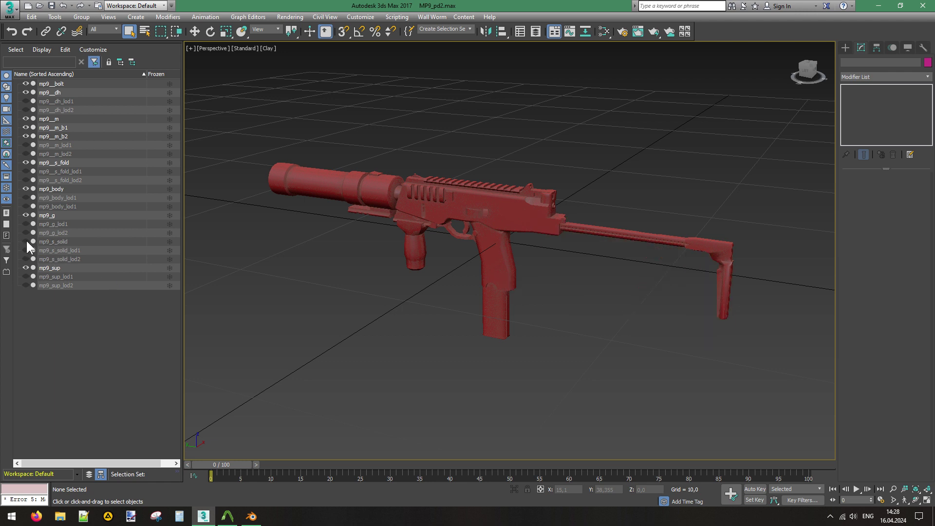
# Examine the receiver's vents, trigger area, foregrip and suppressor rail up close from both sides.
pyautogui.keyDown('alt'); pyautogui.moveTo(642, 161); pyautogui.dragTo(619, 168, button='middle'); pyautogui.keyUp('alt')
pyautogui.click(496, 182)
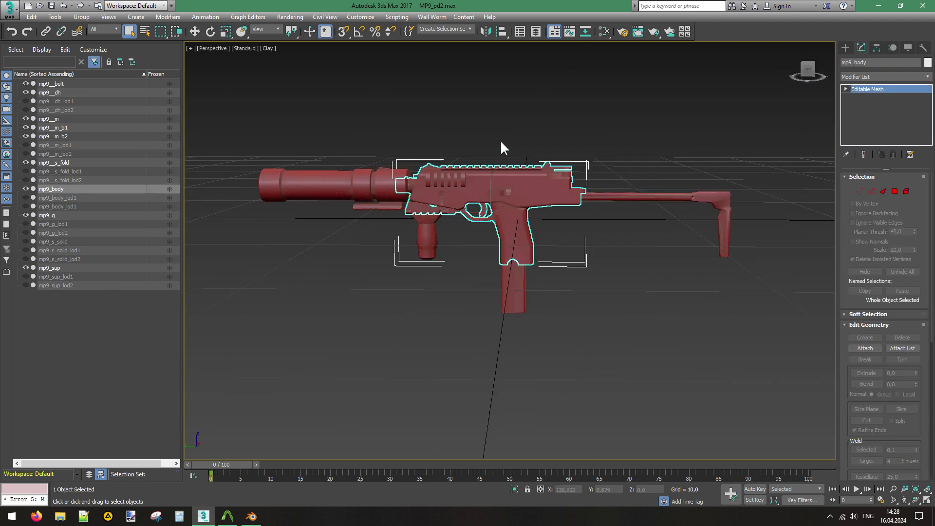
pyautogui.click(500, 139)
pyautogui.scroll(3, 493, 182)
pyautogui.scroll(-3, 493, 182)
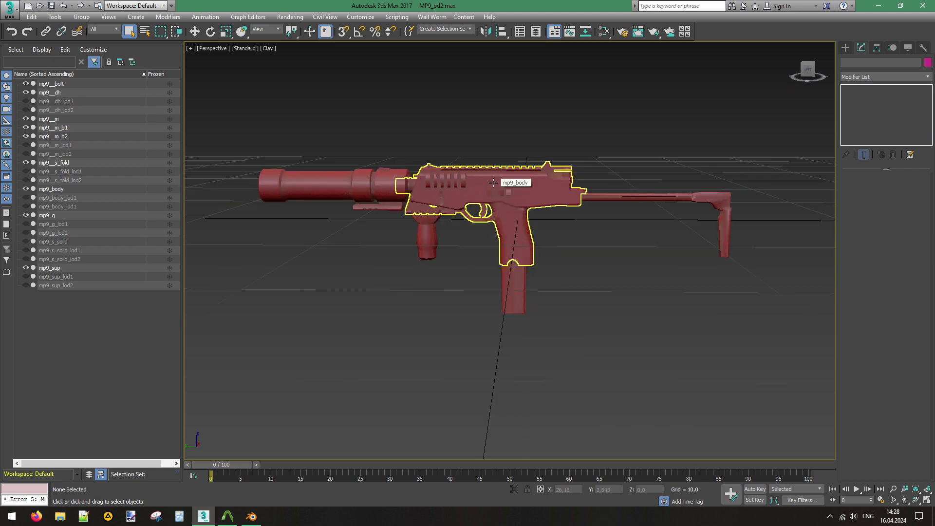
pyautogui.click(807, 70)
pyautogui.moveTo(807, 69); pyautogui.dragTo(612, 175)
pyautogui.scroll(5, 468, 195)
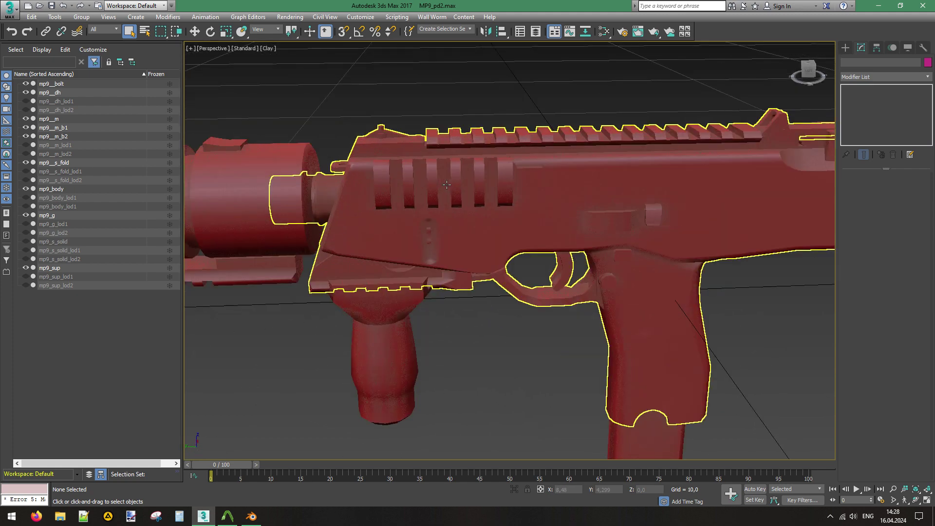
pyautogui.keyDown('alt'); pyautogui.moveTo(585, 275); pyautogui.dragTo(456, 255, button='middle'); pyautogui.keyUp('alt')
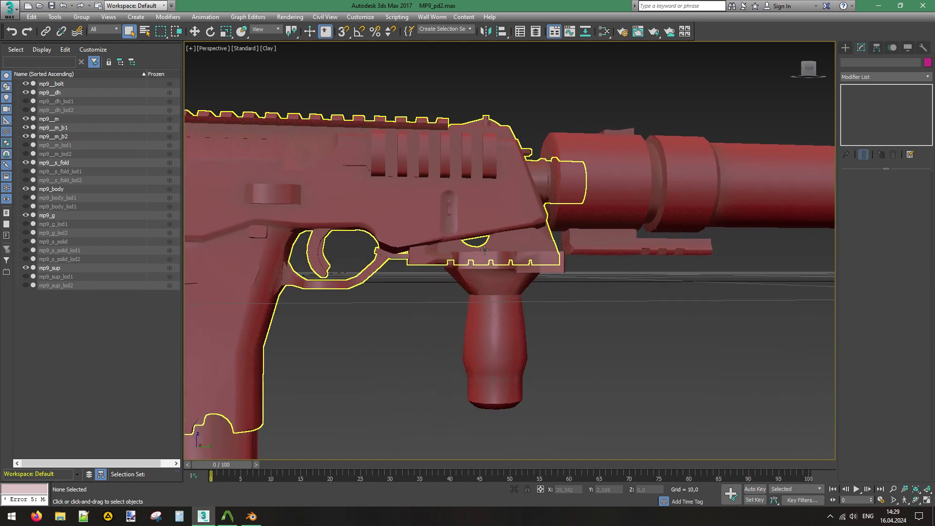
pyautogui.keyDown('alt'); pyautogui.moveTo(377, 181); pyautogui.dragTo(329, 120, button='middle'); pyautogui.keyUp('alt')
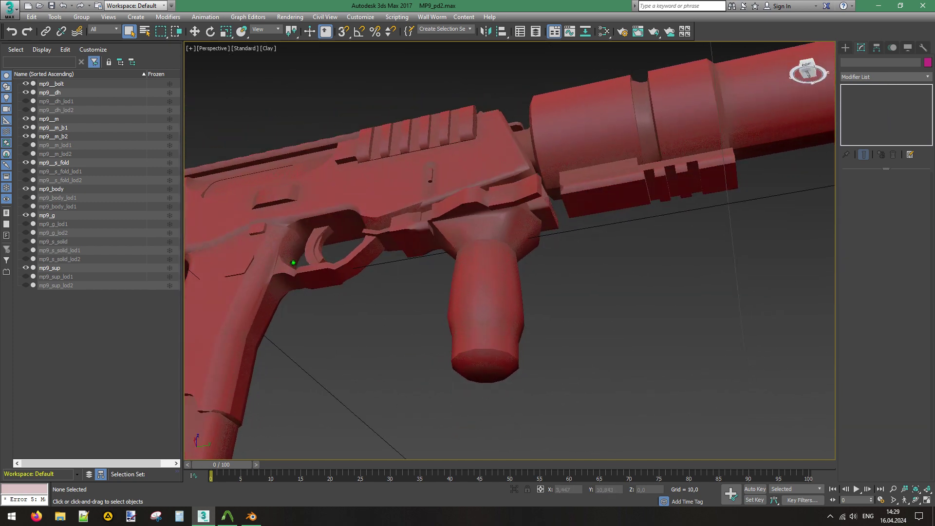
pyautogui.click(808, 65)
pyautogui.keyDown('alt'); pyautogui.moveTo(601, 163); pyautogui.dragTo(638, 173, button='middle'); pyautogui.keyUp('alt')
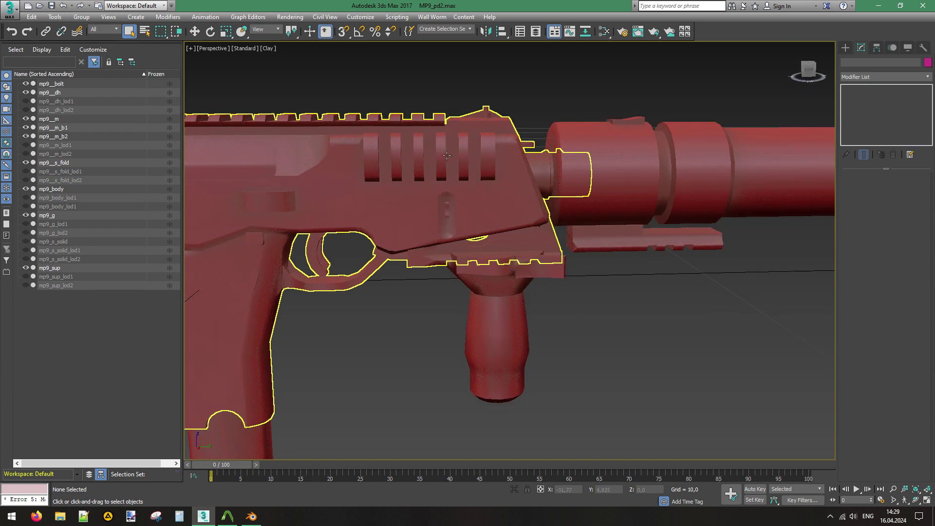
pyautogui.moveTo(471, 163)
pyautogui.keyDown('alt'); pyautogui.mouseDown(button='middle')
pyautogui.moveTo(476, 312)
pyautogui.moveTo(477, 158)
pyautogui.mouseUp(button='middle'); pyautogui.keyUp('alt')
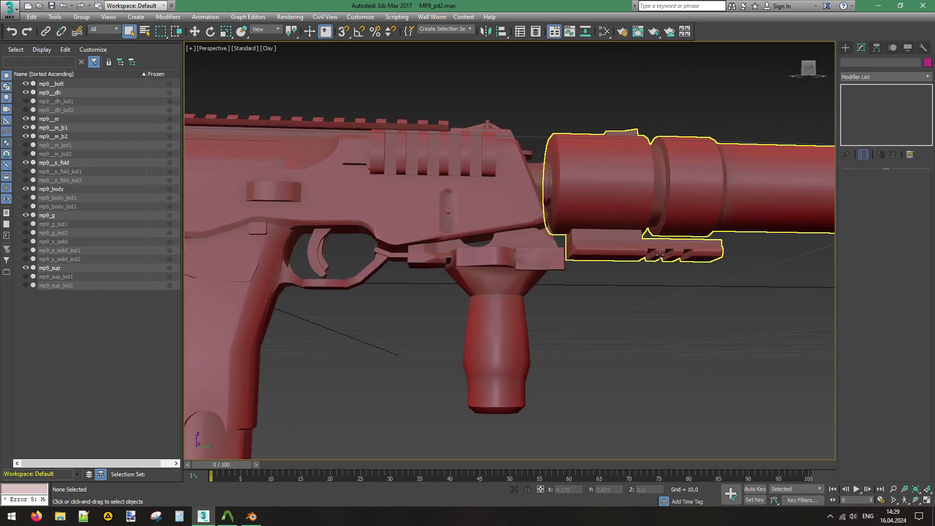
pyautogui.keyDown('alt'); pyautogui.moveTo(748, 150); pyautogui.dragTo(408, 170, button='middle'); pyautogui.keyUp('alt')
pyautogui.moveTo(317, 153); pyautogui.dragTo(613, 168, button='middle')
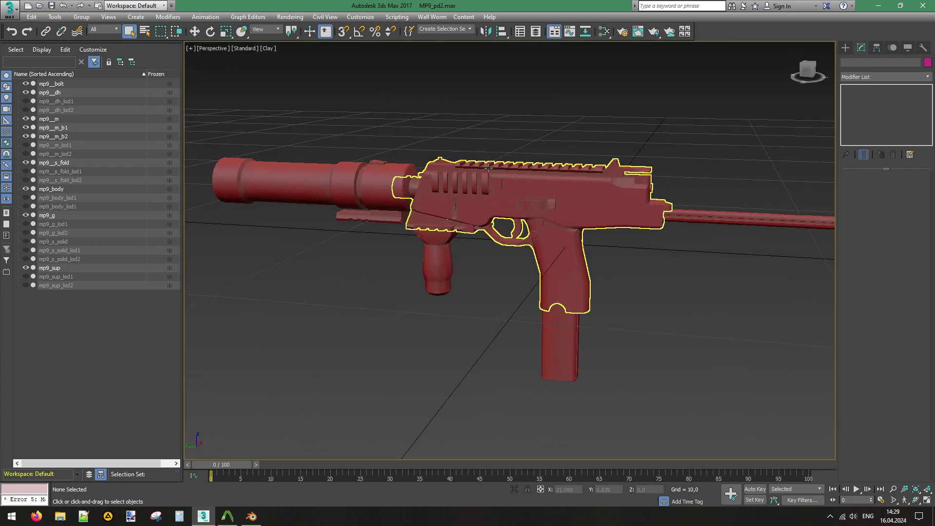
# Inspect the whole weapon with its folding stock from both sides, the rear and slightly above.
pyautogui.moveTo(737, 178); pyautogui.dragTo(725, 176, button='middle')
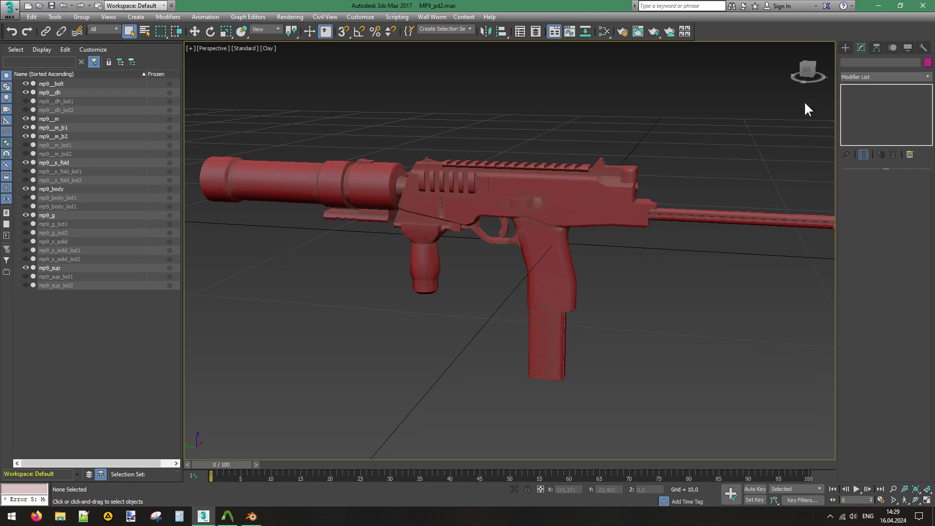
pyautogui.moveTo(808, 71); pyautogui.dragTo(652, 78)
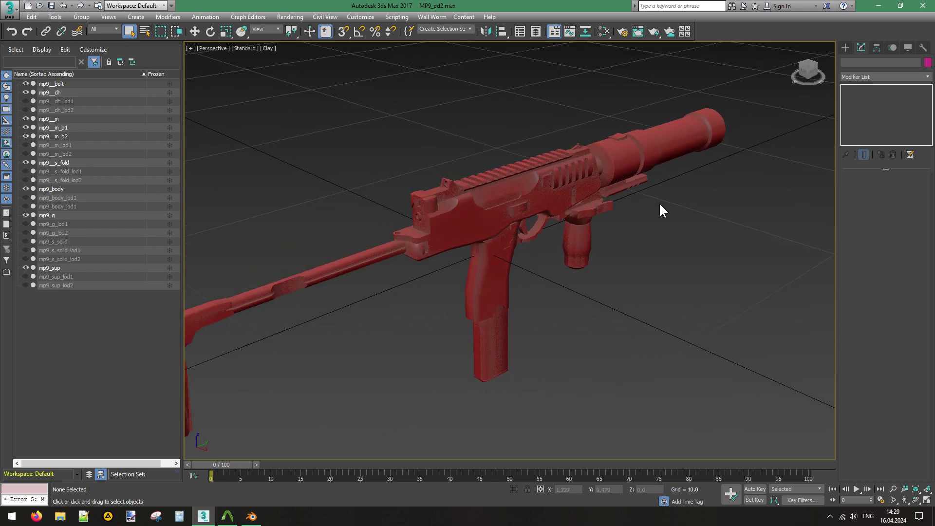
pyautogui.click(807, 69)
pyautogui.moveTo(686, 76)
pyautogui.mouseDown()
pyautogui.moveTo(800, 85)
pyautogui.moveTo(789, 84)
pyautogui.mouseUp()
pyautogui.moveTo(683, 128); pyautogui.dragTo(650, 133, button='middle')
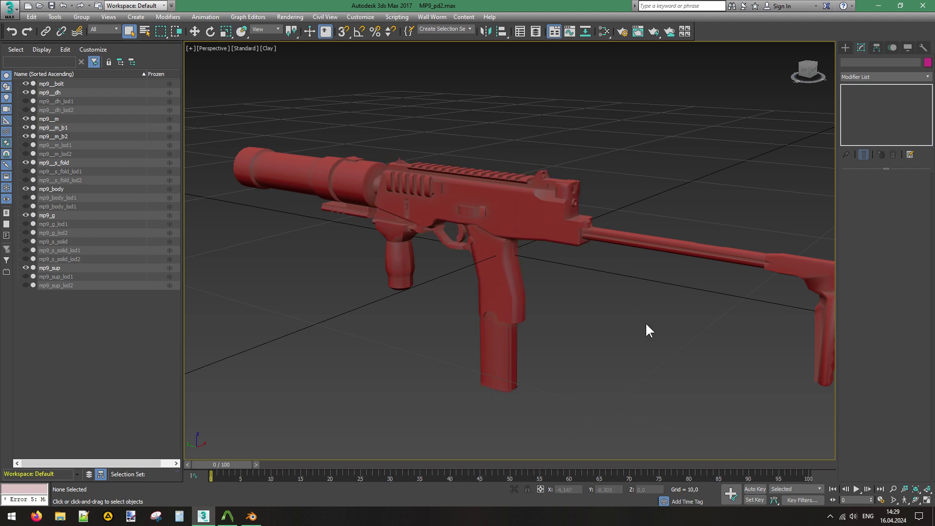
pyautogui.moveTo(803, 74)
pyautogui.mouseDown()
pyautogui.moveTo(689, 64)
pyautogui.moveTo(700, 59)
pyautogui.mouseUp()
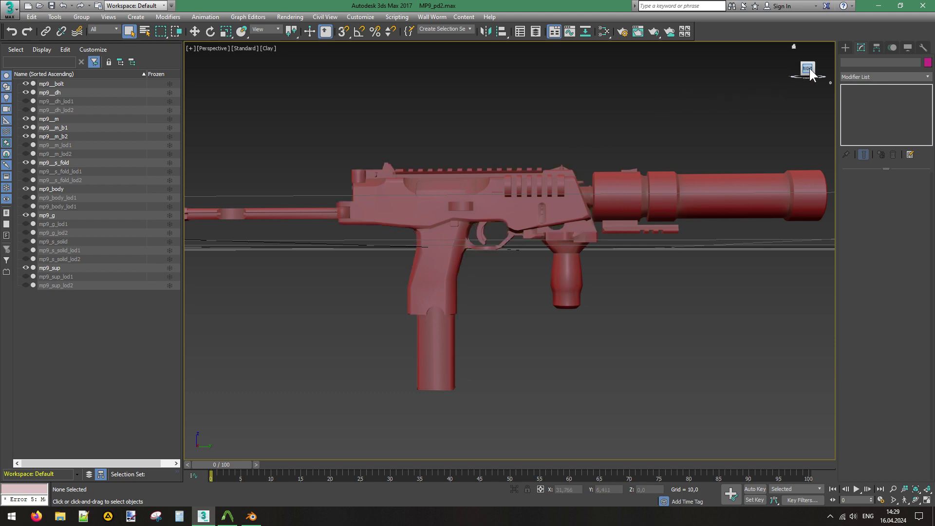
pyautogui.moveTo(806, 68); pyautogui.dragTo(772, 73)
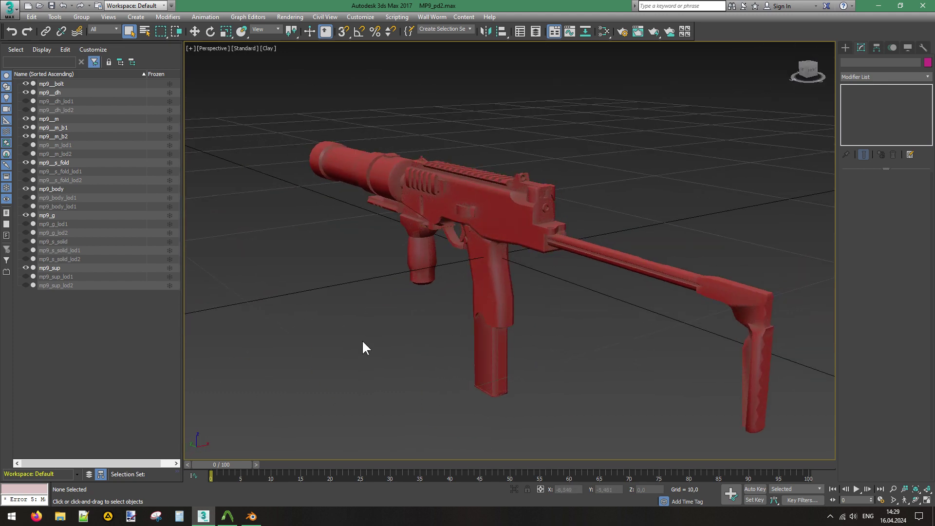
pyautogui.moveTo(805, 69); pyautogui.dragTo(791, 72)
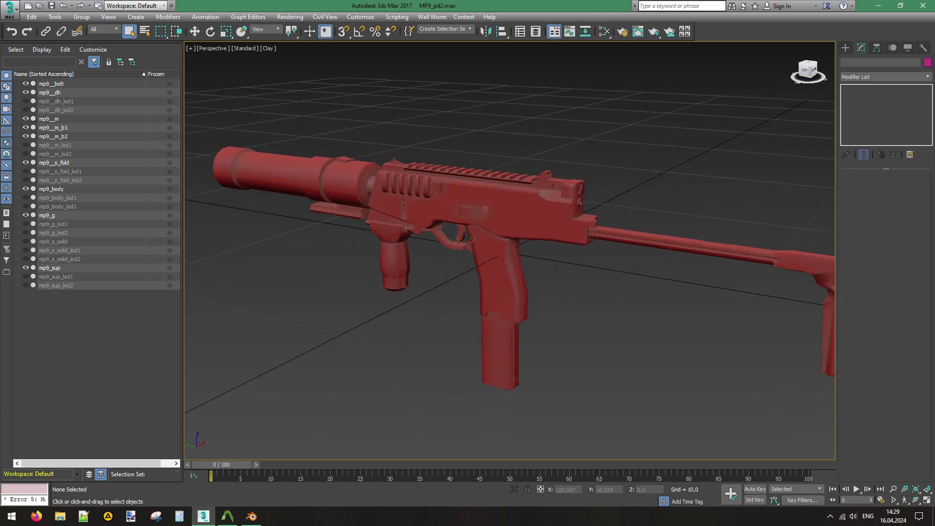
pyautogui.keyDown('alt'); pyautogui.moveTo(469, 238); pyautogui.dragTo(606, 247, button='middle'); pyautogui.keyUp('alt')
pyautogui.keyDown('alt'); pyautogui.moveTo(606, 133); pyautogui.dragTo(586, 143, button='middle'); pyautogui.keyUp('alt')
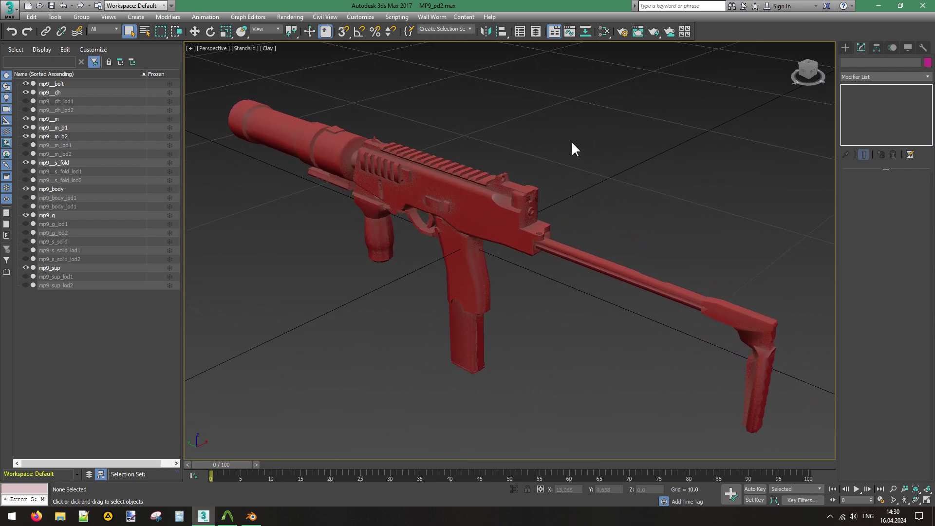
# Save the scene as a new file named v_pd2mp9_mw23 in the scenes folder.
pyautogui.click(9, 8)
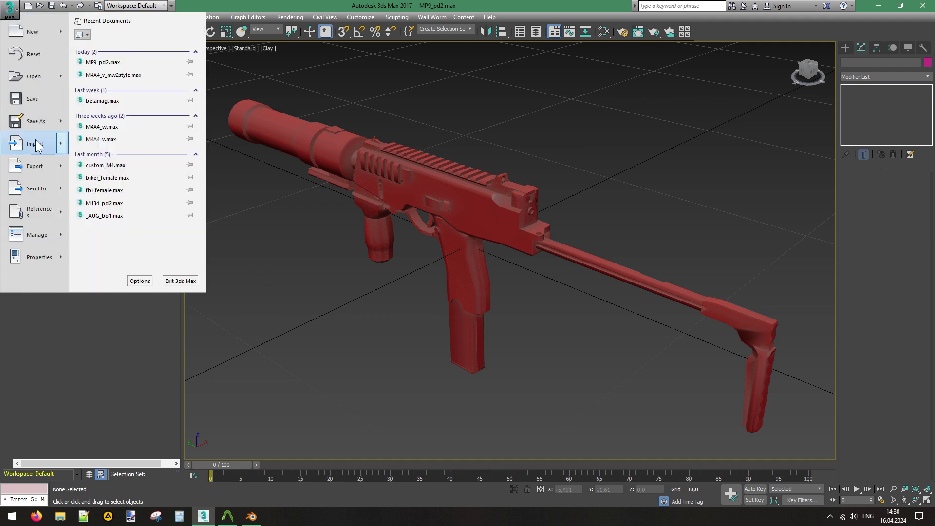
pyautogui.click(32, 120)
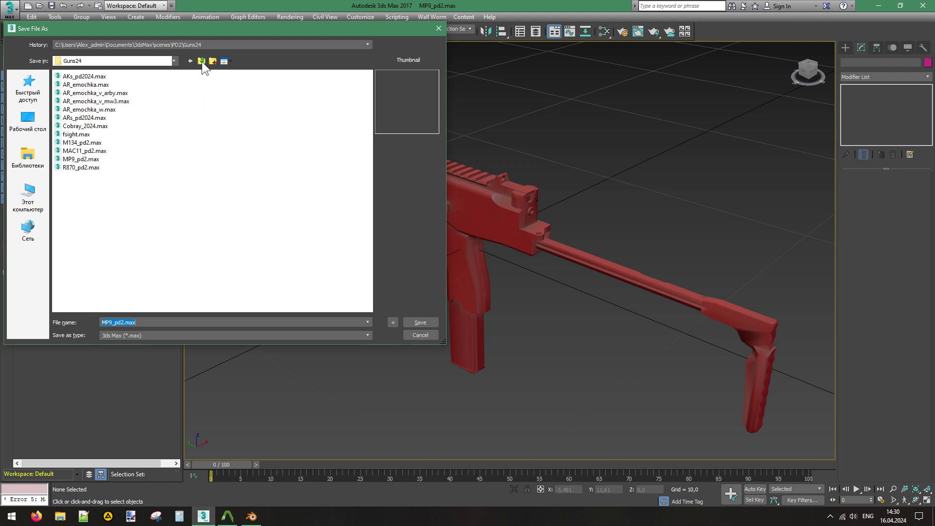
pyautogui.click(202, 61)
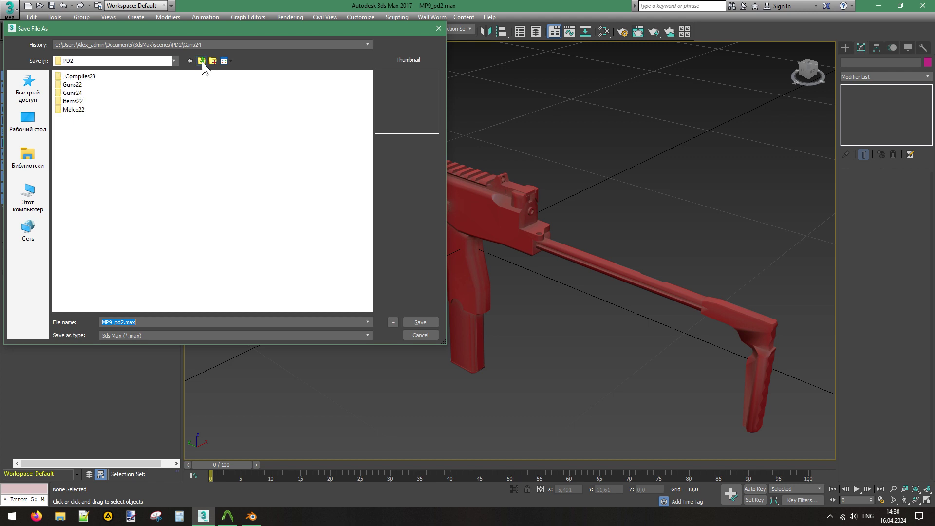
pyautogui.click(202, 61)
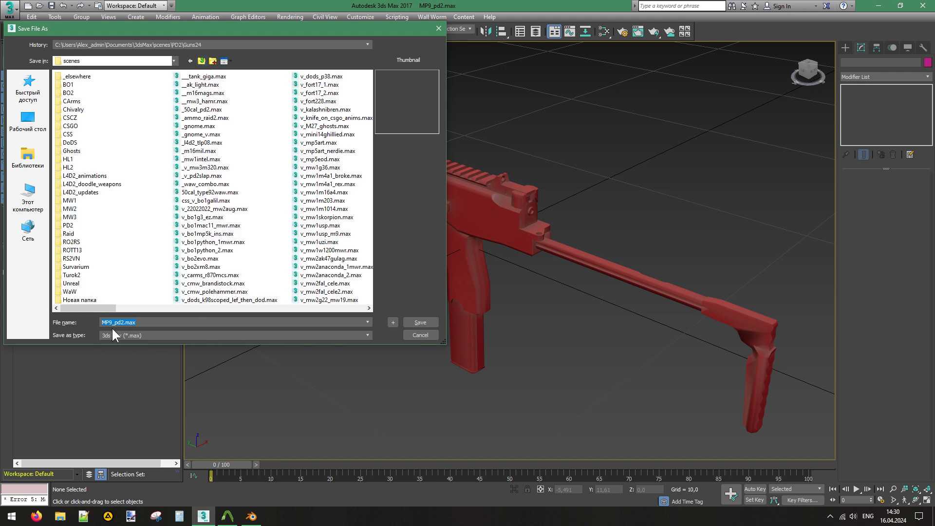
pyautogui.write('v_')
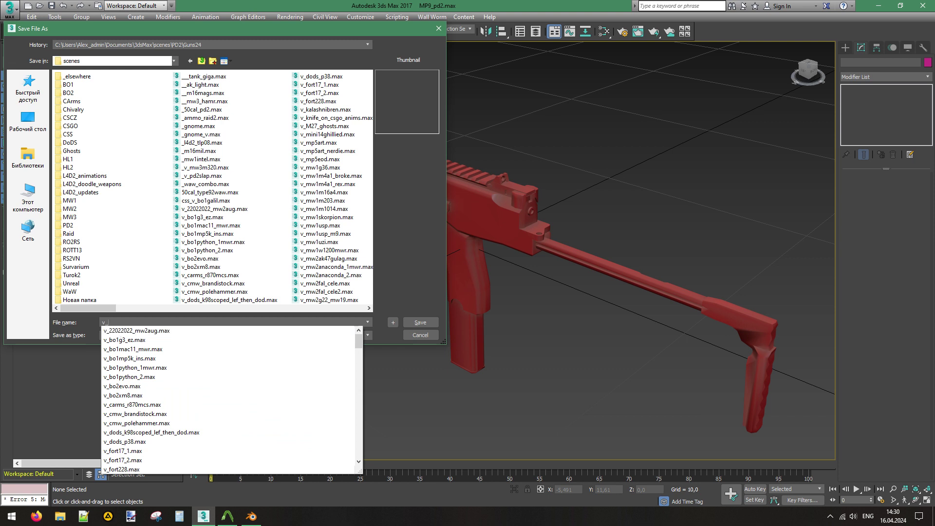
pyautogui.write('pd2mp9')
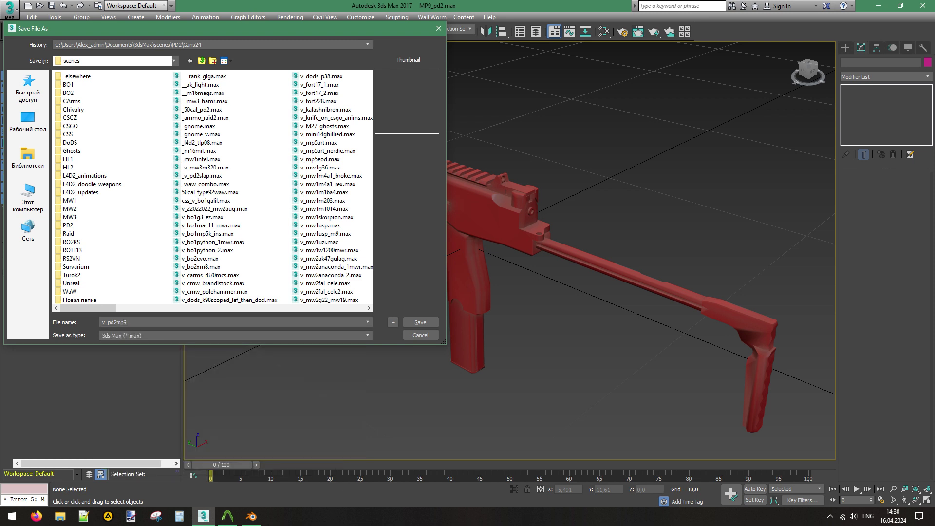
pyautogui.write('_mw23')
pyautogui.press('Return')
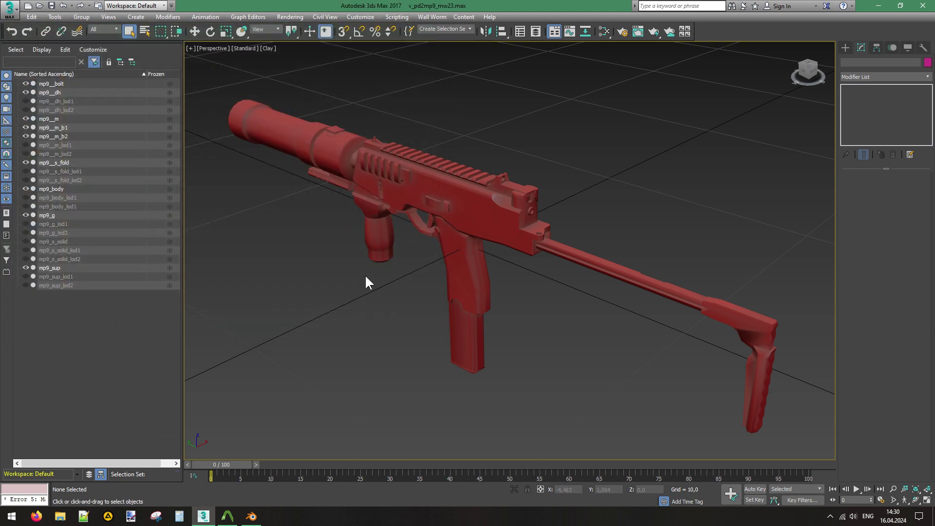
# Unhide all objects and delete every lod1 and lod2 object of the mp9 parts from the scene.
pyautogui.rightClick(242, 222)
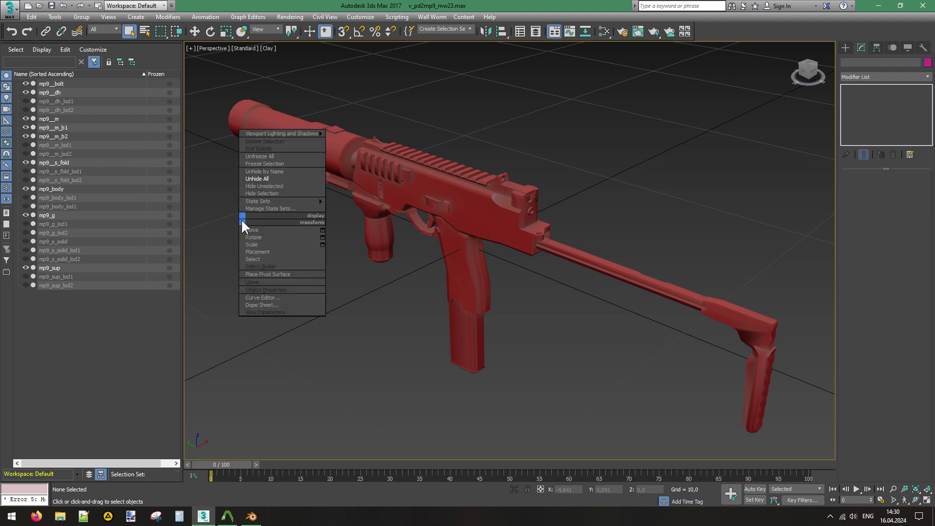
pyautogui.click(265, 175)
pyautogui.click(74, 101)
pyautogui.keyDown('ctrl'); pyautogui.click(78, 109); pyautogui.keyUp('ctrl')
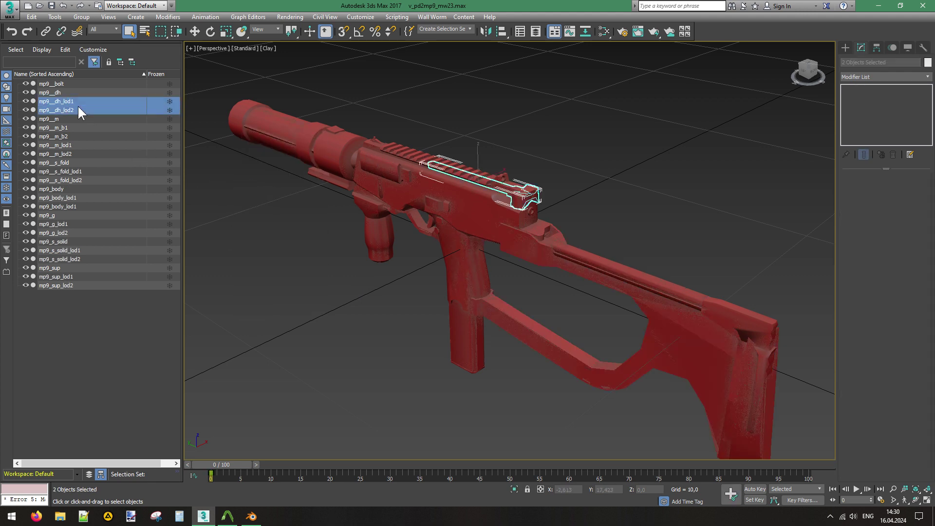
pyautogui.keyDown('ctrl'); pyautogui.click(72, 144); pyautogui.keyUp('ctrl')
pyautogui.keyDown('ctrl'); pyautogui.click(72, 153); pyautogui.keyUp('ctrl')
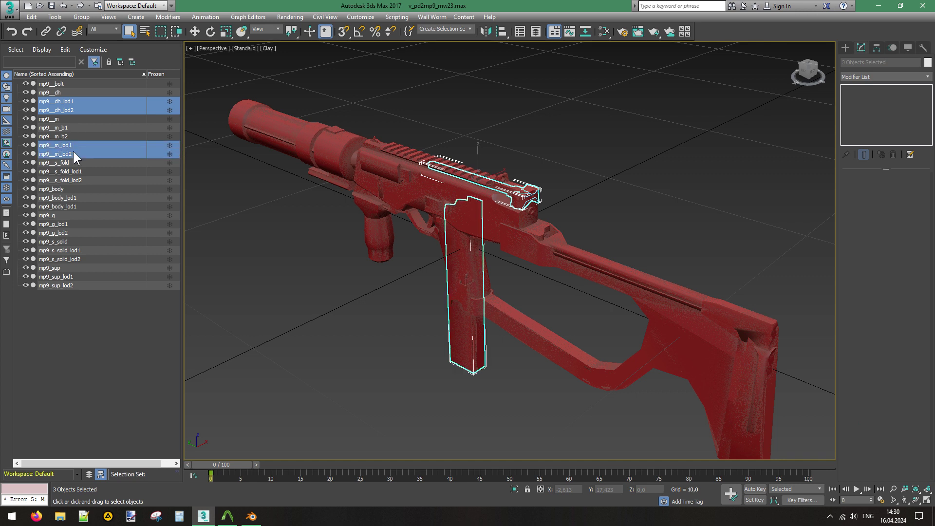
pyautogui.keyDown('ctrl'); pyautogui.click(91, 170); pyautogui.keyUp('ctrl')
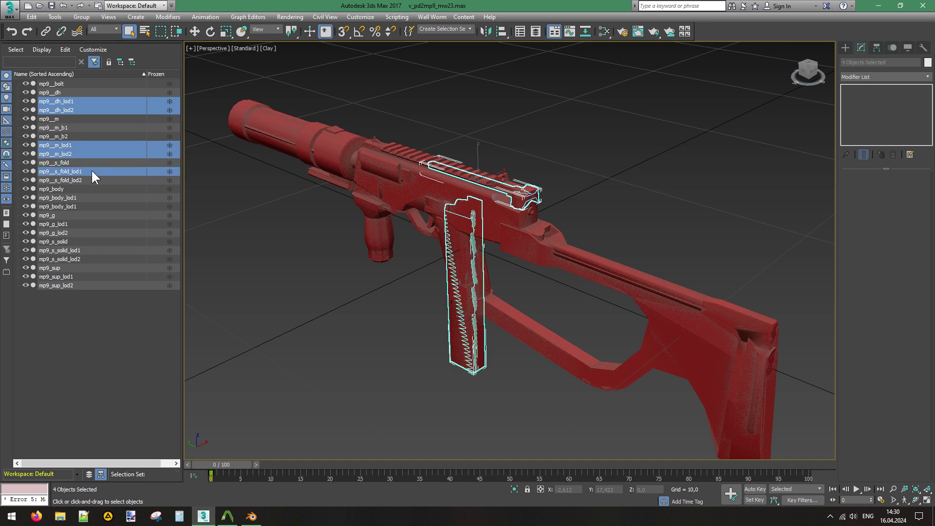
pyautogui.keyDown('ctrl'); pyautogui.click(87, 179); pyautogui.keyUp('ctrl')
pyautogui.keyDown('ctrl'); pyautogui.click(78, 197); pyautogui.keyUp('ctrl')
pyautogui.keyDown('ctrl'); pyautogui.click(79, 207); pyautogui.keyUp('ctrl')
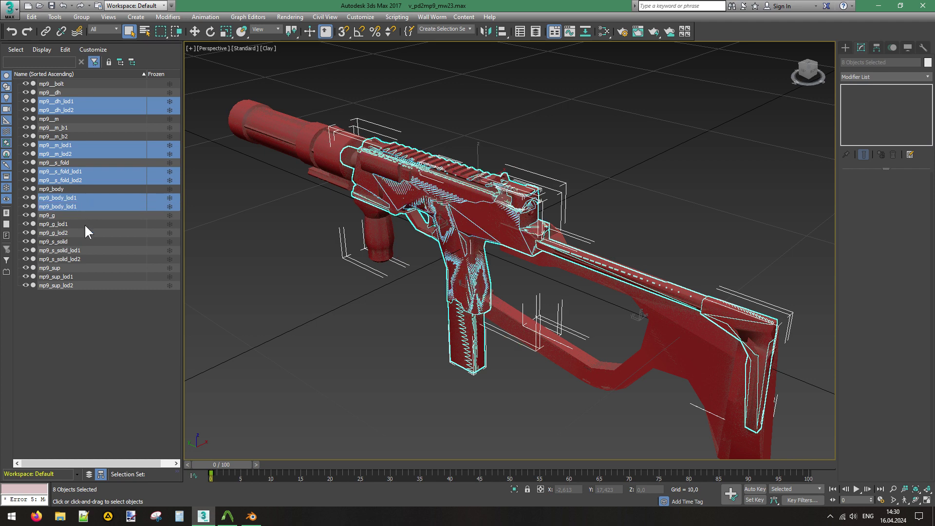
pyautogui.keyDown('ctrl'); pyautogui.click(78, 224); pyautogui.keyUp('ctrl')
pyautogui.keyDown('ctrl'); pyautogui.click(76, 232); pyautogui.keyUp('ctrl')
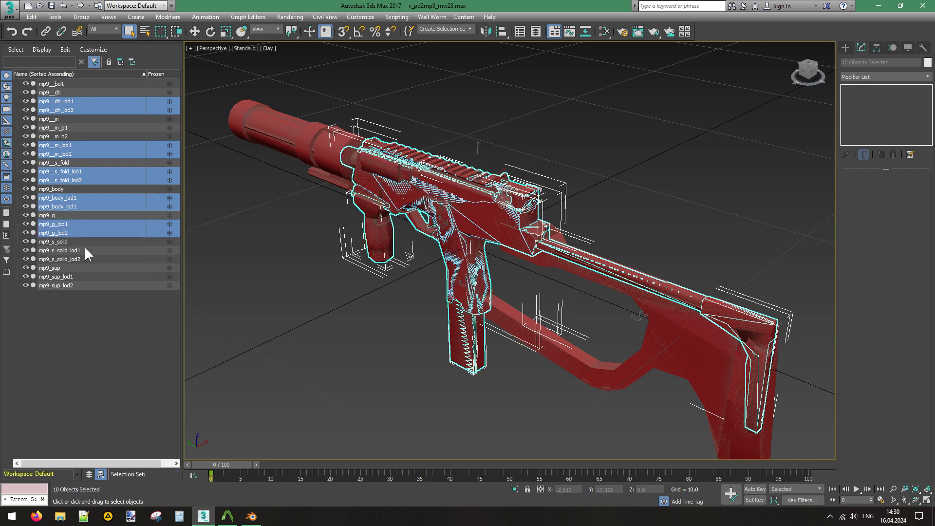
pyautogui.keyDown('ctrl'); pyautogui.click(84, 250); pyautogui.keyUp('ctrl')
pyautogui.keyDown('ctrl'); pyautogui.click(84, 259); pyautogui.keyUp('ctrl')
pyautogui.keyDown('ctrl'); pyautogui.click(89, 276); pyautogui.keyUp('ctrl')
pyautogui.keyDown('ctrl'); pyautogui.click(85, 285); pyautogui.keyUp('ctrl')
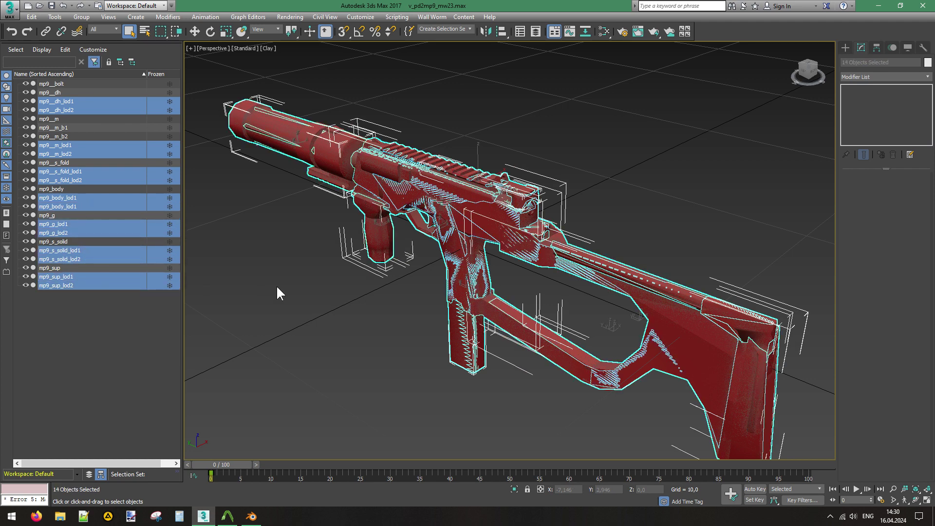
pyautogui.press('Delete')
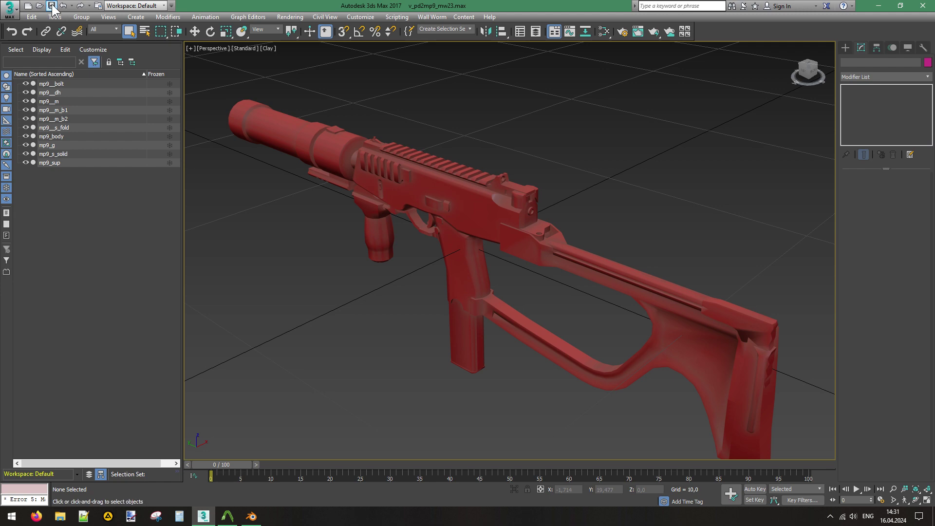
# Save the scene under the new name v_pd2mp9_mw23_grip in the scenes folder.
pyautogui.click(7, 8)
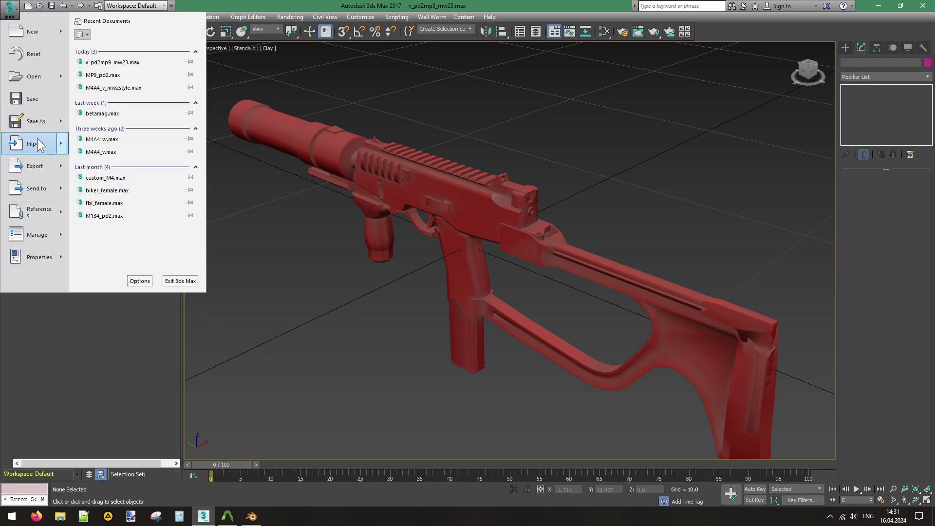
pyautogui.moveTo(38, 144)
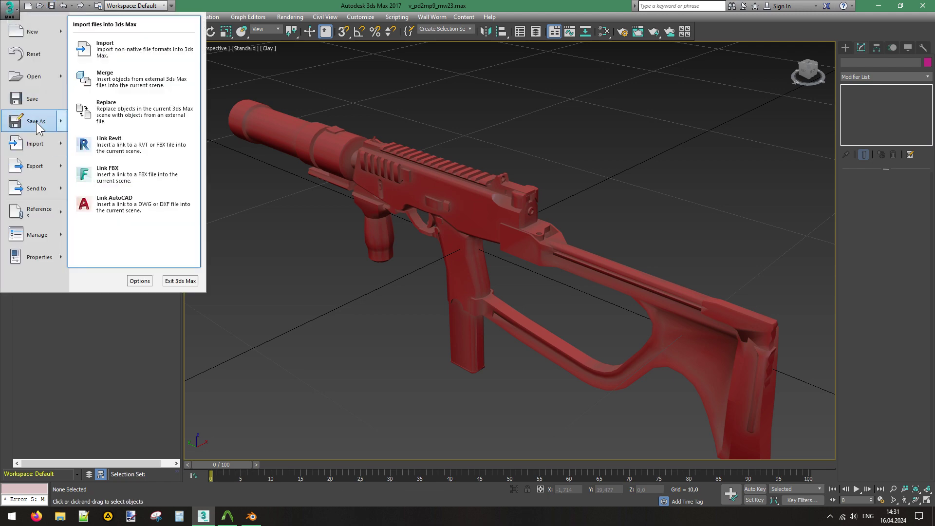
pyautogui.click(36, 121)
pyautogui.click(144, 322)
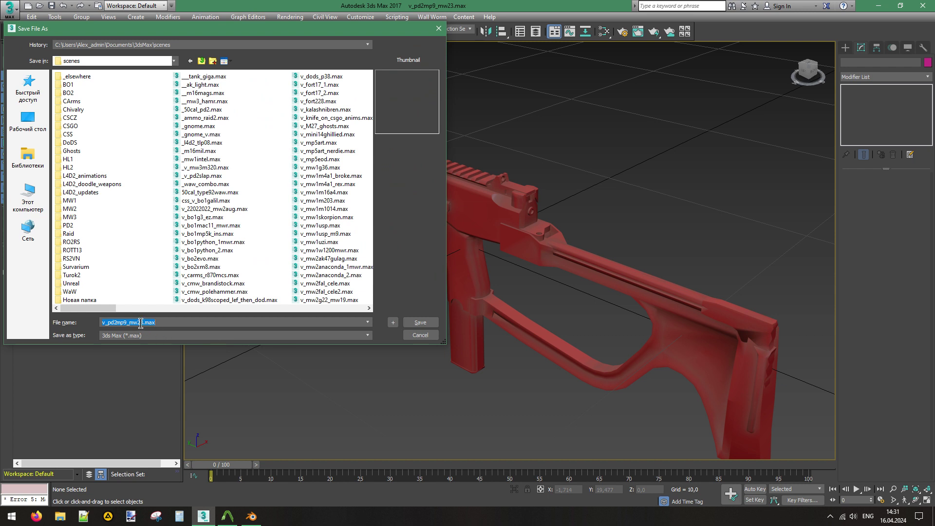
pyautogui.write('_grip')
pyautogui.press('Return')
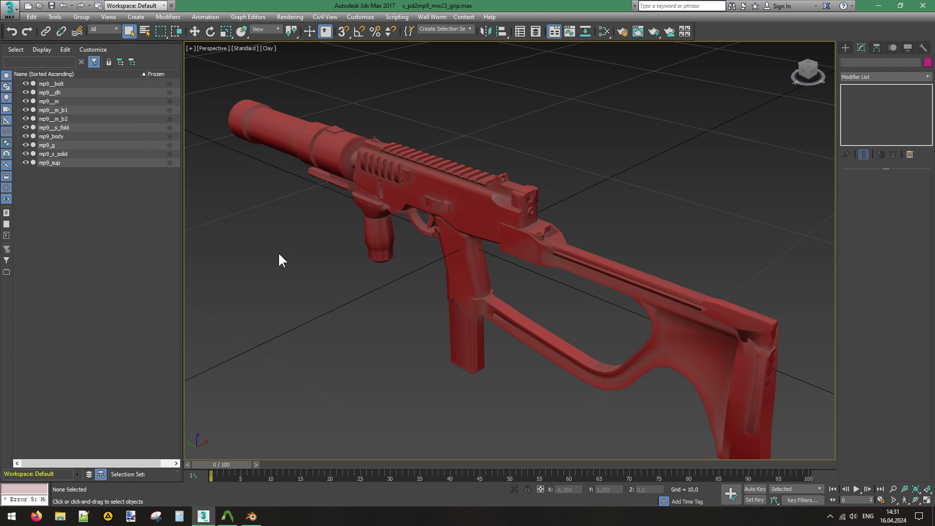
# Import TMP_SD.smd from the compile-sd folder of L4D2's MW23 MP9 sources, with triangles, welded vertices, bones and the mesh skinned to them.
pyautogui.click(9, 8)
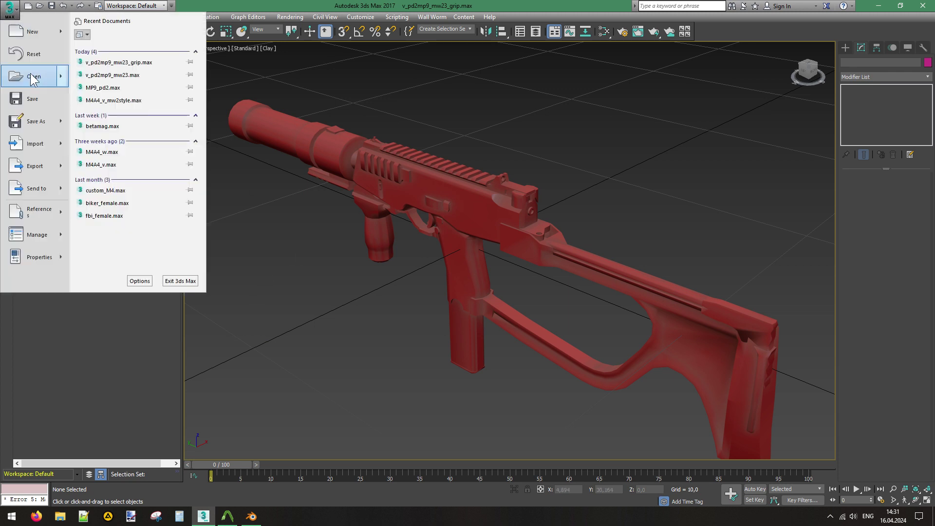
pyautogui.click(31, 140)
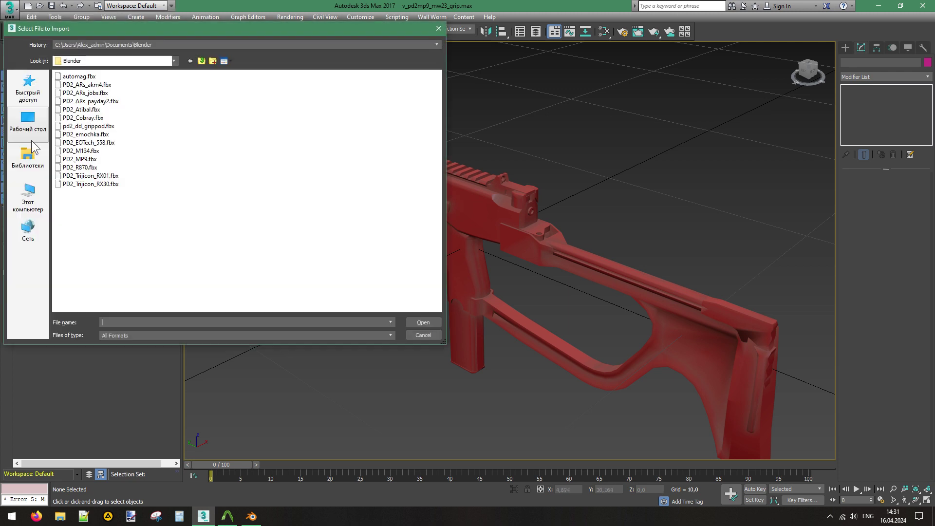
pyautogui.click(182, 43)
pyautogui.click(182, 59)
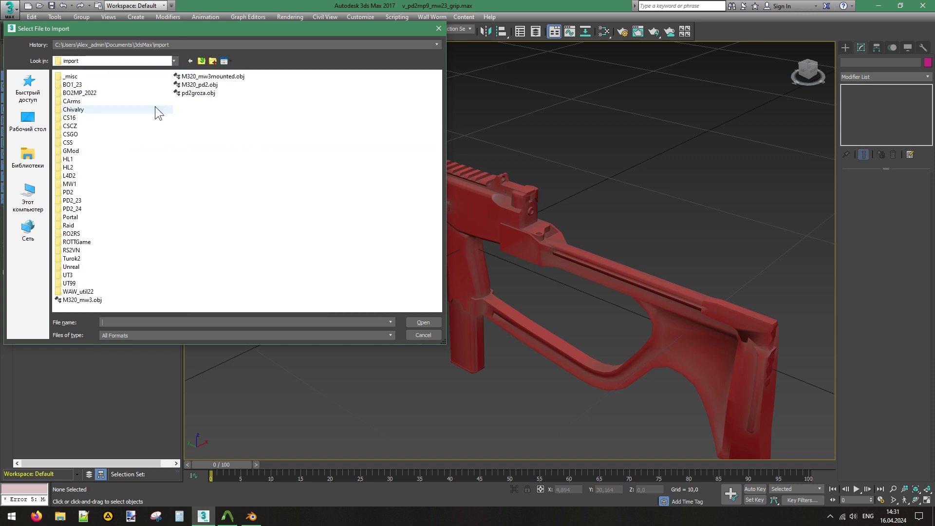
pyautogui.doubleClick(78, 176)
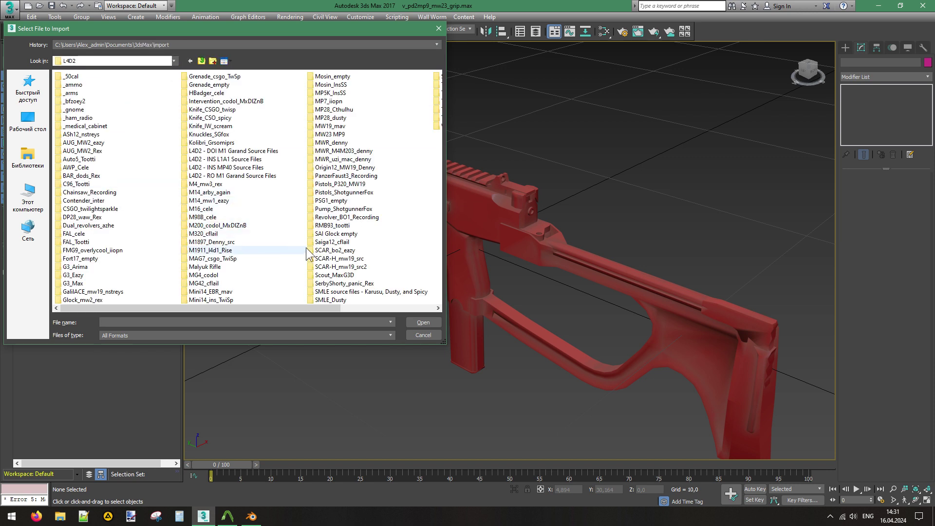
pyautogui.click(328, 135)
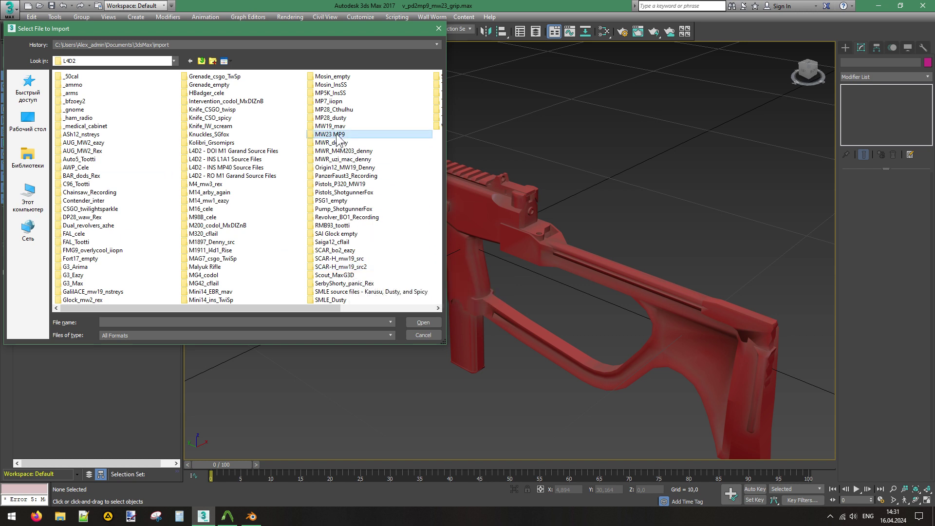
pyautogui.doubleClick(328, 135)
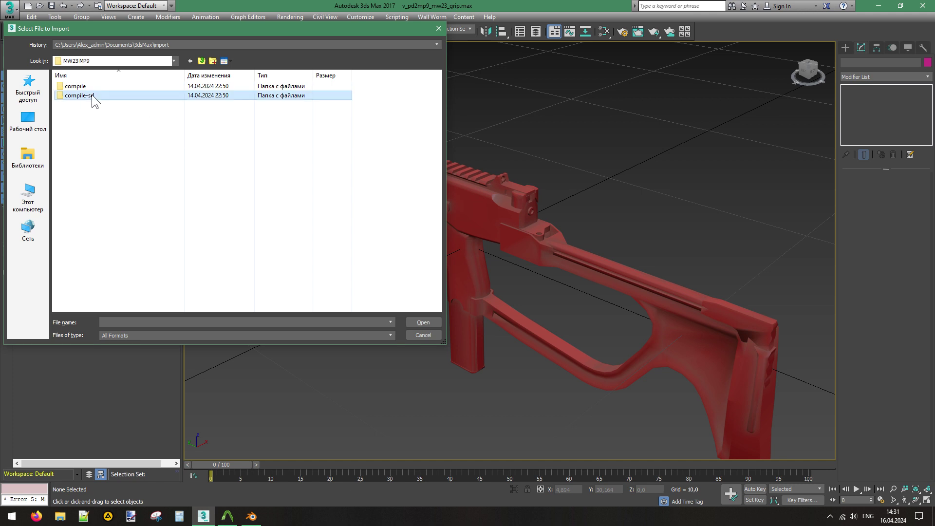
pyautogui.doubleClick(78, 94)
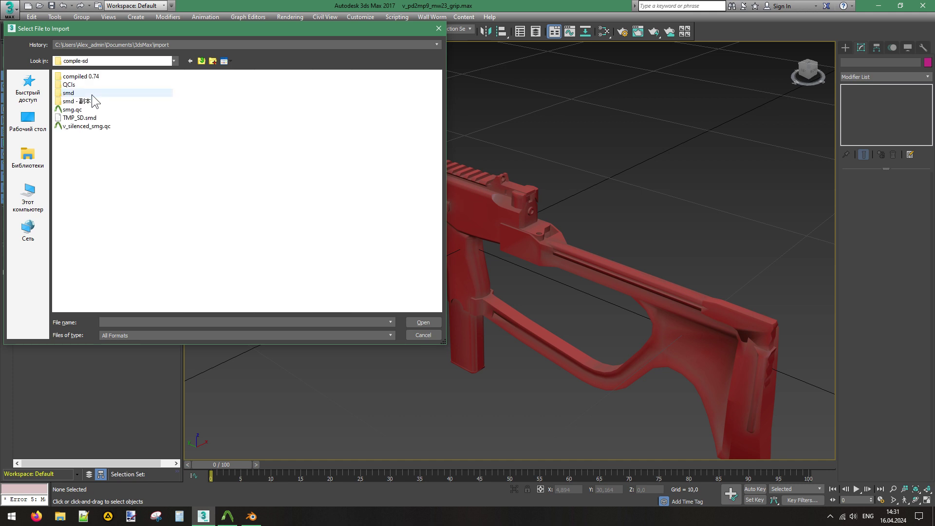
pyautogui.click(79, 118)
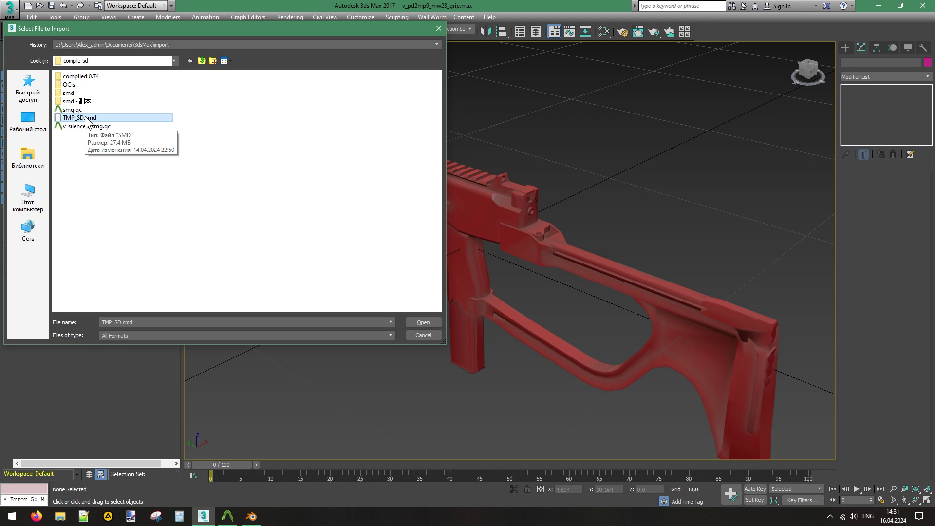
pyautogui.click(422, 323)
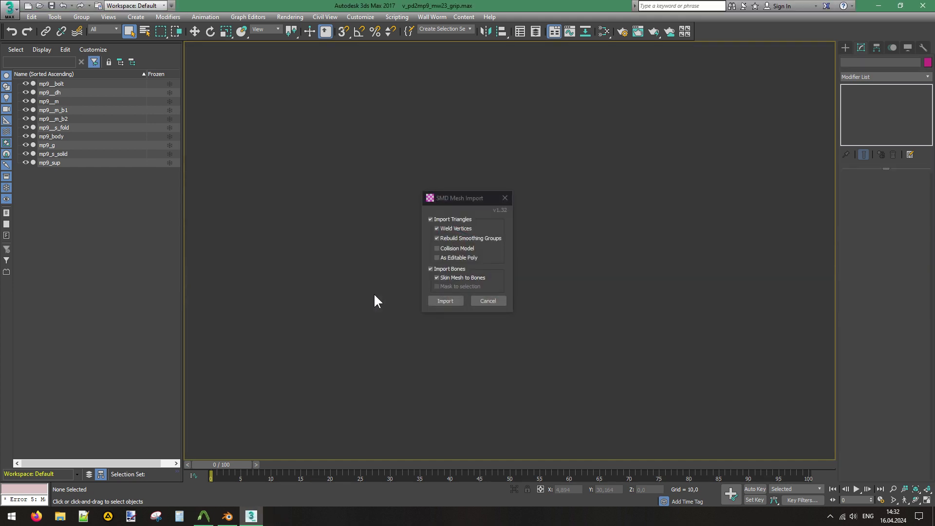
pyautogui.click(444, 301)
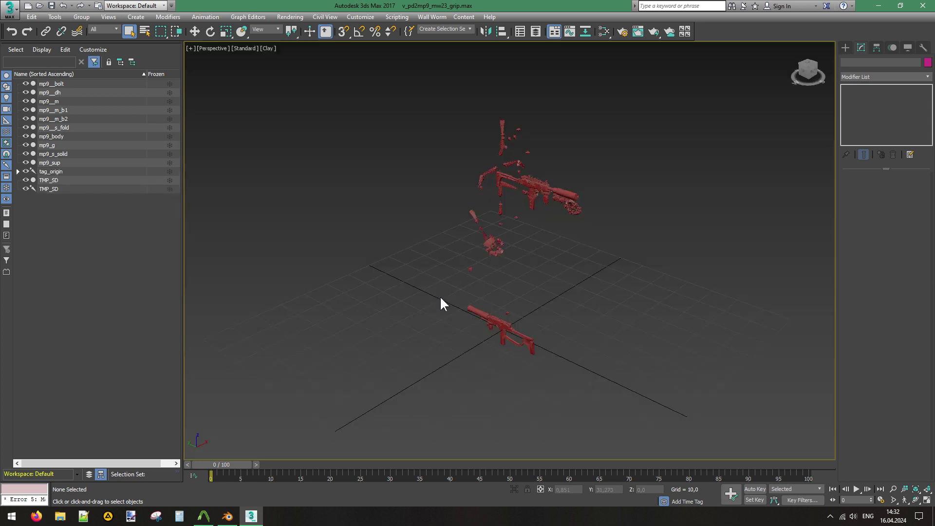
# Set the viewport to Default Shading and select the imported TMP_SD weapon mesh.
pyautogui.click(268, 48)
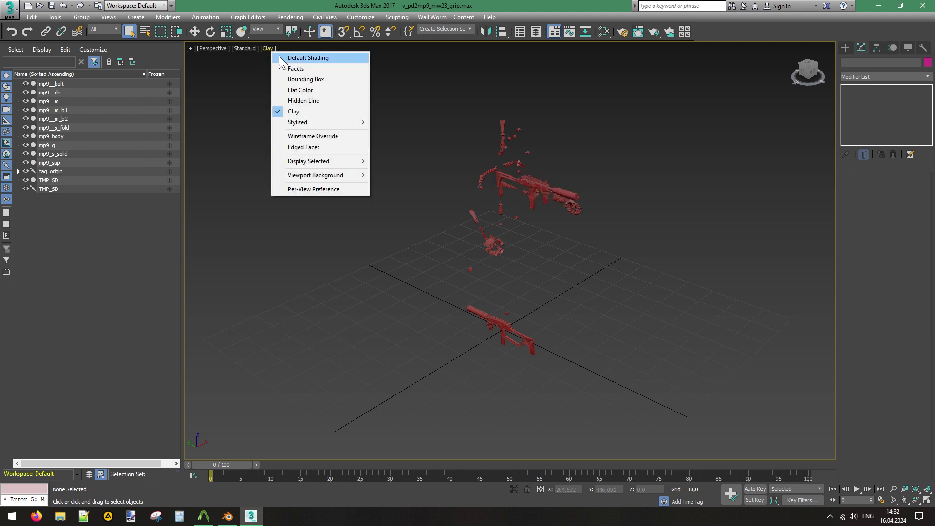
pyautogui.click(307, 58)
pyautogui.scroll(8, 555, 189)
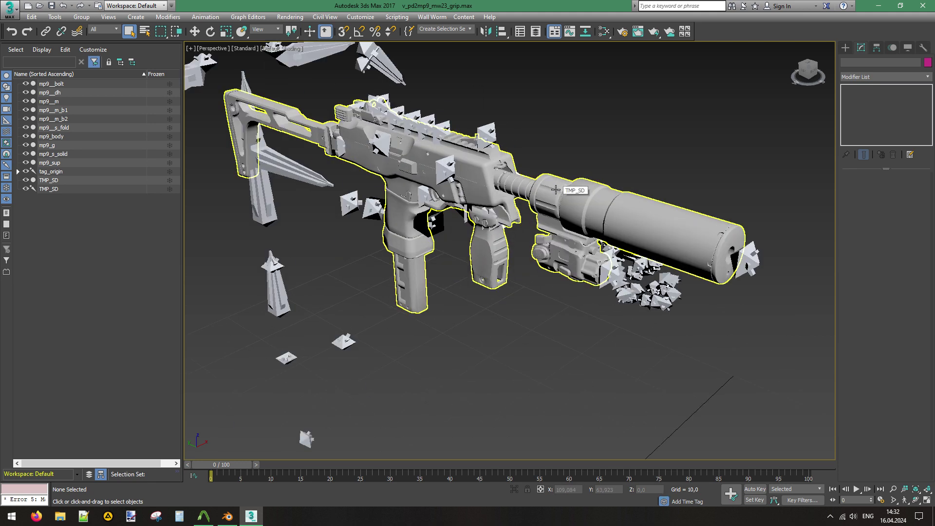
pyautogui.click(556, 190)
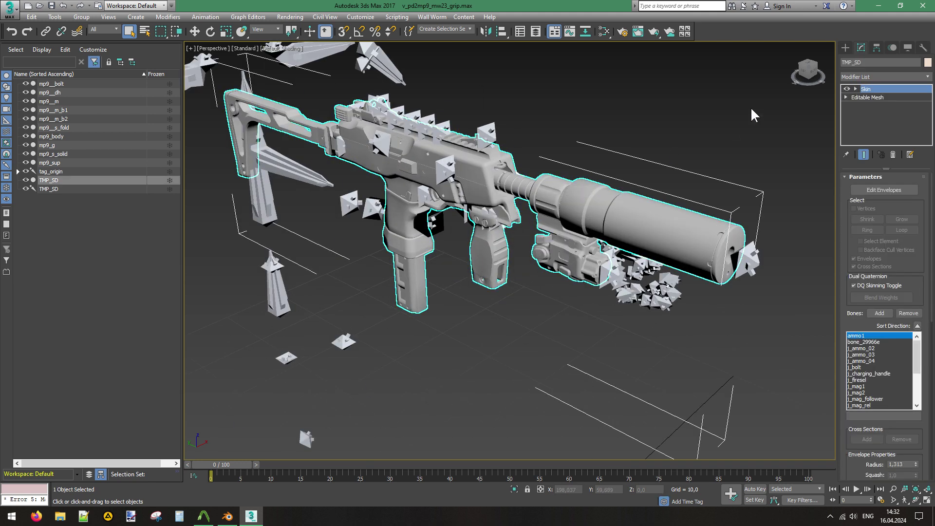
# Examine the imported weapon's pistol grip, magazine, foregrip, receiver and stock from the side.
pyautogui.click(805, 70)
pyautogui.keyDown('alt'); pyautogui.moveTo(555, 195); pyautogui.dragTo(624, 156, button='middle'); pyautogui.keyUp('alt')
pyautogui.scroll(5, 415, 208)
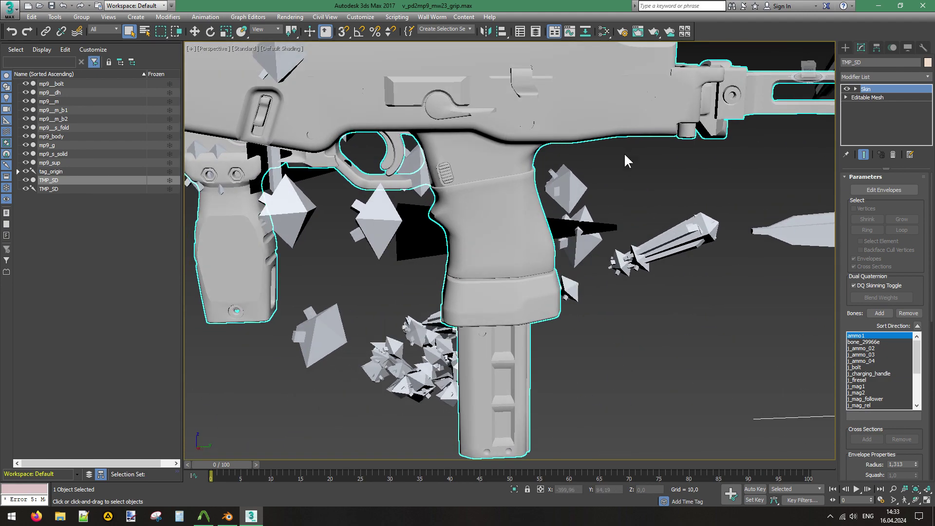
pyautogui.moveTo(562, 123); pyautogui.dragTo(461, 205, button='middle')
pyautogui.scroll(-3, 548, 205)
pyautogui.keyDown('alt'); pyautogui.moveTo(461, 279); pyautogui.dragTo(807, 206, button='middle'); pyautogui.keyUp('alt')
pyautogui.scroll(3, 525, 205)
pyautogui.moveTo(808, 71); pyautogui.dragTo(360, 389)
pyautogui.moveTo(721, 112); pyautogui.dragTo(773, 84)
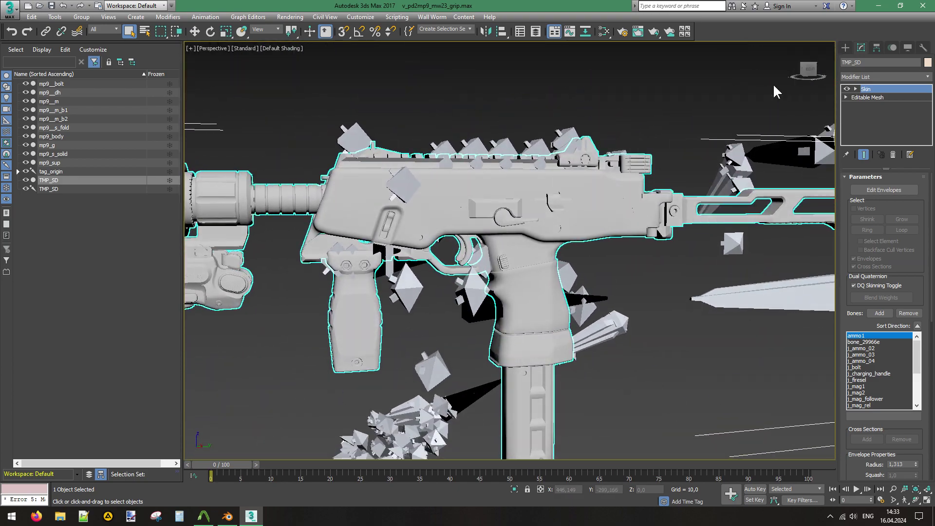
pyautogui.moveTo(772, 88); pyautogui.dragTo(560, 113, button='middle')
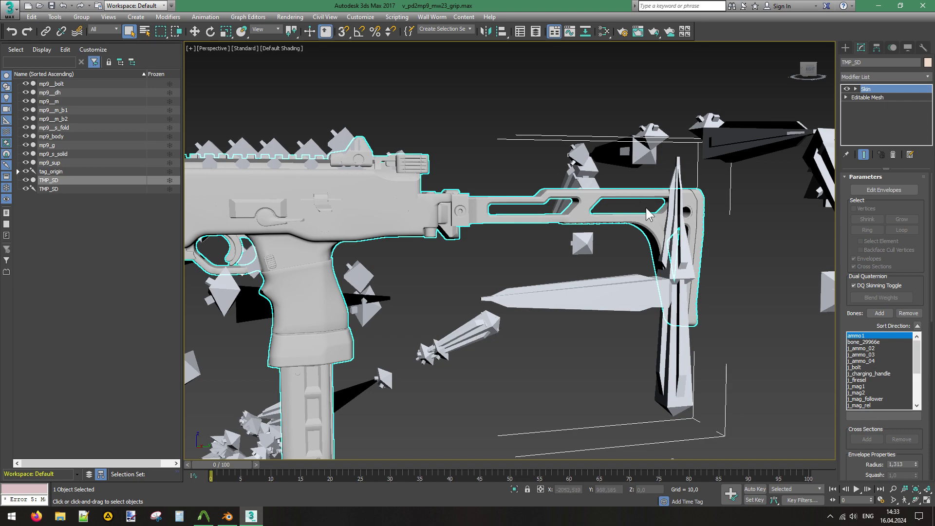
pyautogui.moveTo(646, 210); pyautogui.dragTo(734, 207, button='middle')
pyautogui.moveTo(399, 261); pyautogui.dragTo(582, 250, button='middle')
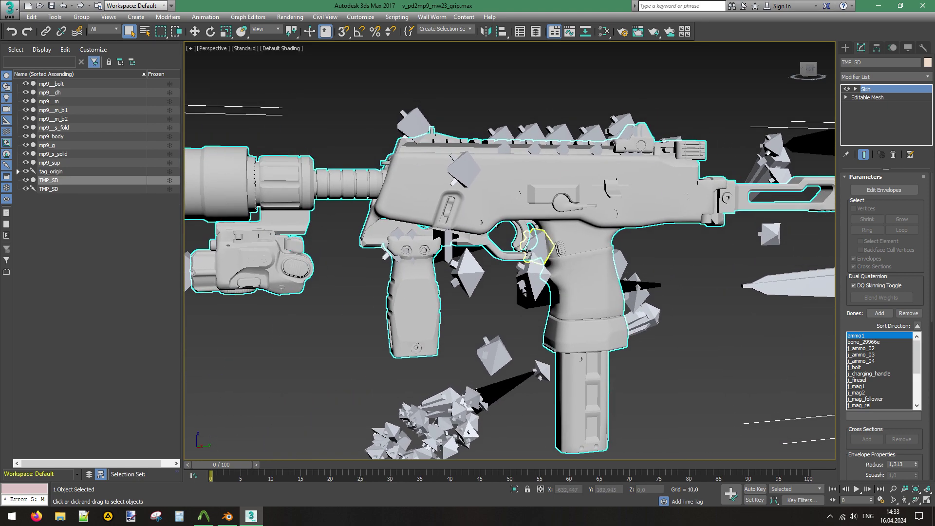
pyautogui.keyDown('alt'); pyautogui.moveTo(525, 251); pyautogui.dragTo(546, 182, button='middle'); pyautogui.keyUp('alt')
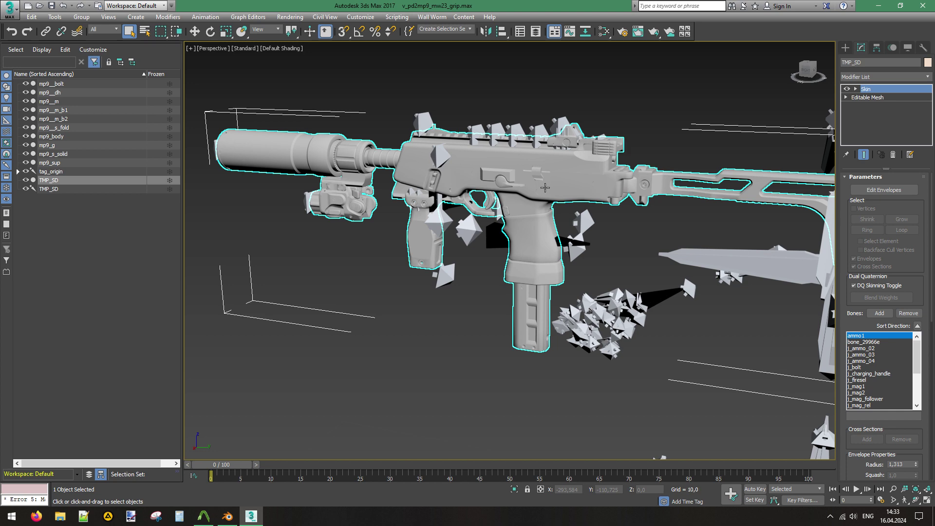
# Select the TMP_SD bone and compare its location near the original MP9 with the imported weapon and skeleton.
pyautogui.click(54, 189)
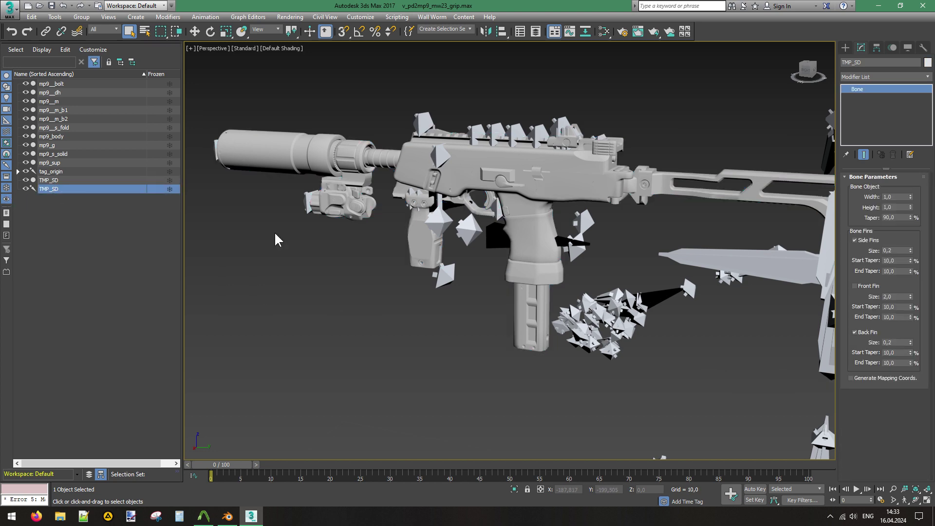
pyautogui.scroll(-6, 535, 240)
pyautogui.scroll(-4, 618, 317)
pyautogui.scroll(8, 610, 379)
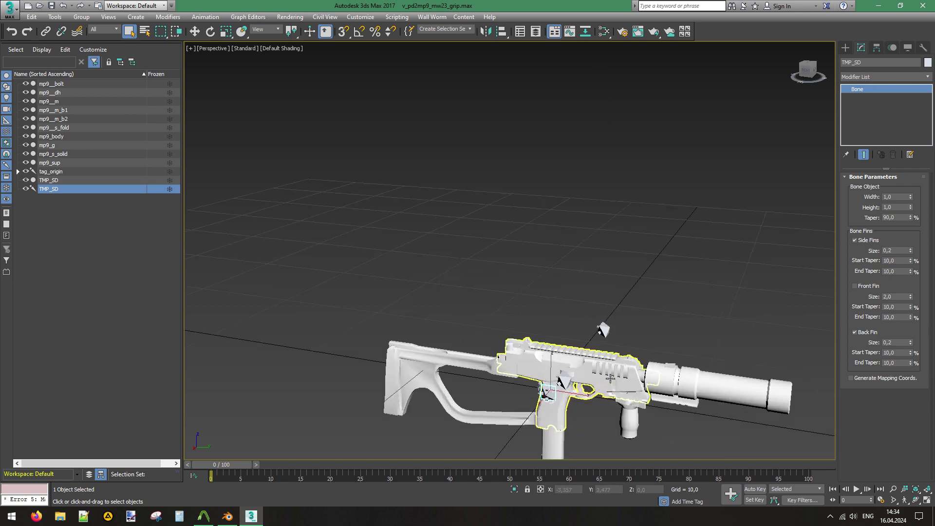
pyautogui.scroll(3, 610, 379)
pyautogui.scroll(-12, 513, 264)
pyautogui.scroll(10, 512, 319)
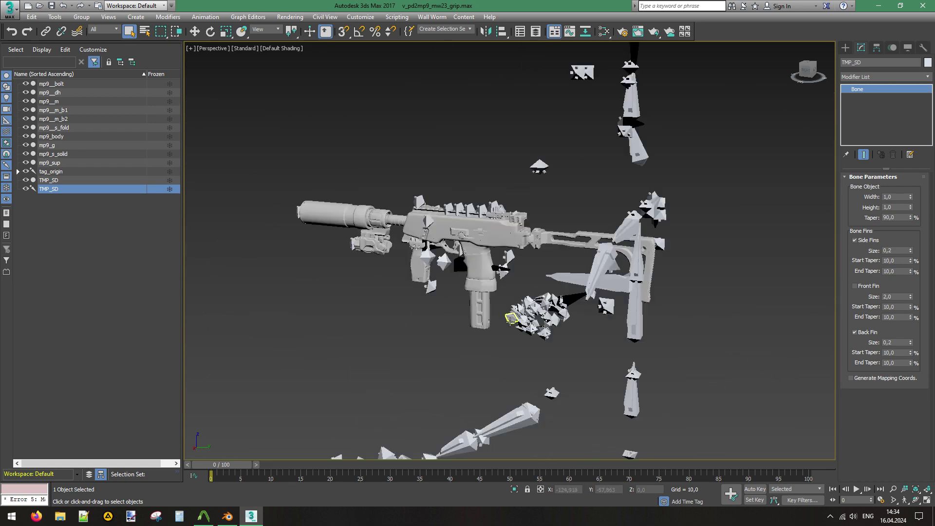
pyautogui.scroll(5, 510, 317)
pyautogui.scroll(-6, 489, 224)
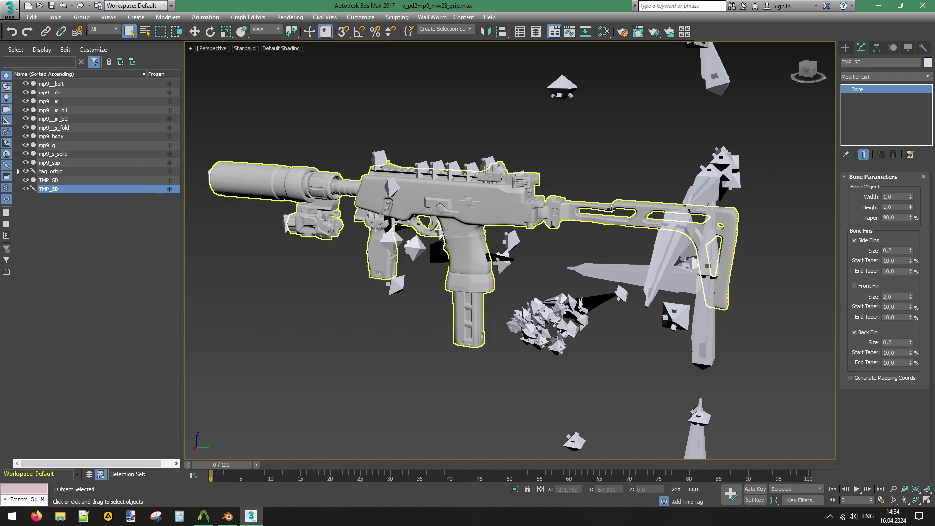
# Inspect the TMP_SD mesh's Skin envelopes around the receiver up close, using envelope editing for the ammo1 bone.
pyautogui.click(521, 194)
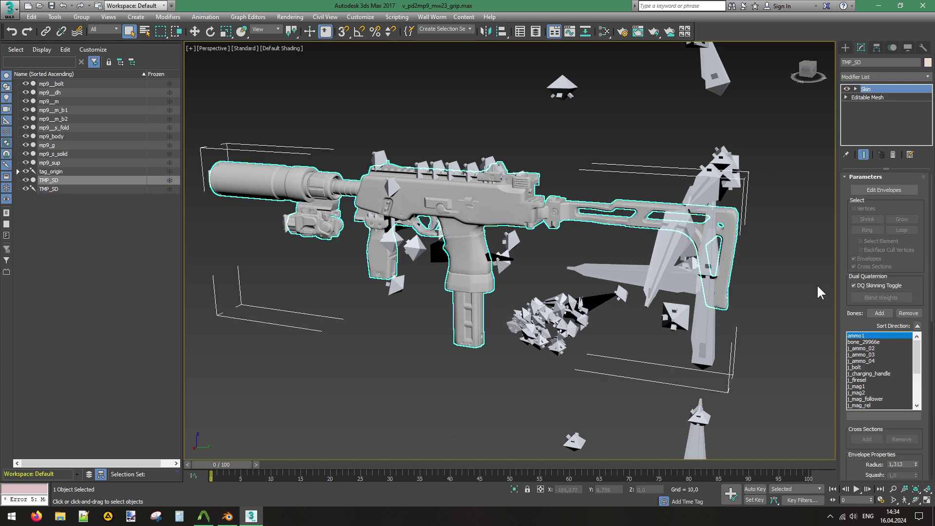
pyautogui.moveTo(920, 354)
pyautogui.mouseDown()
pyautogui.moveTo(920, 400)
pyautogui.moveTo(918, 347)
pyautogui.mouseUp()
pyautogui.click(878, 190)
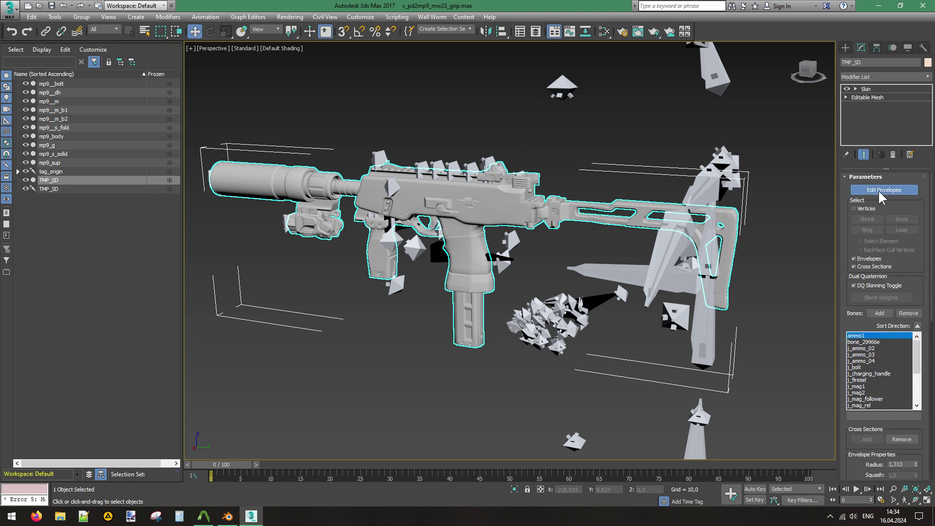
pyautogui.moveTo(806, 72); pyautogui.dragTo(725, 72)
pyautogui.scroll(6, 402, 220)
pyautogui.scroll(3, 382, 259)
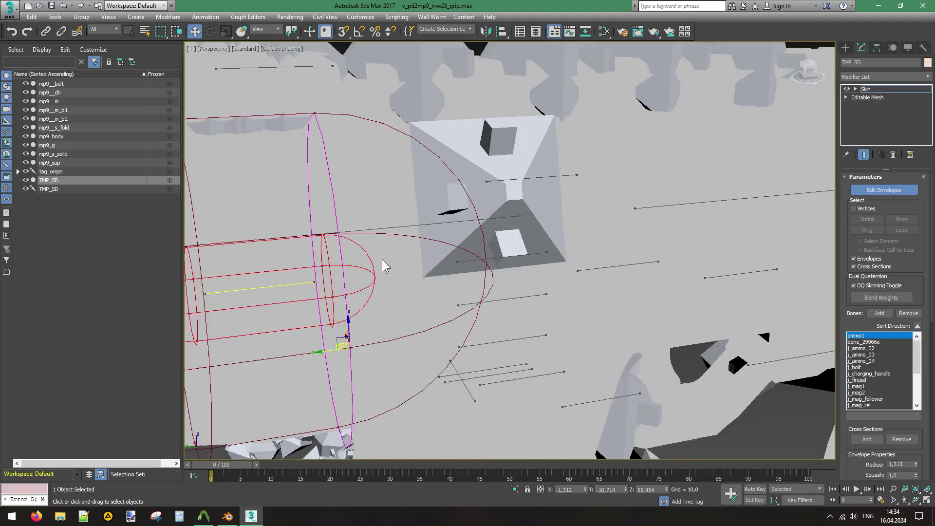
pyautogui.moveTo(808, 72); pyautogui.dragTo(804, 100)
pyautogui.scroll(3, 462, 295)
pyautogui.click(874, 187)
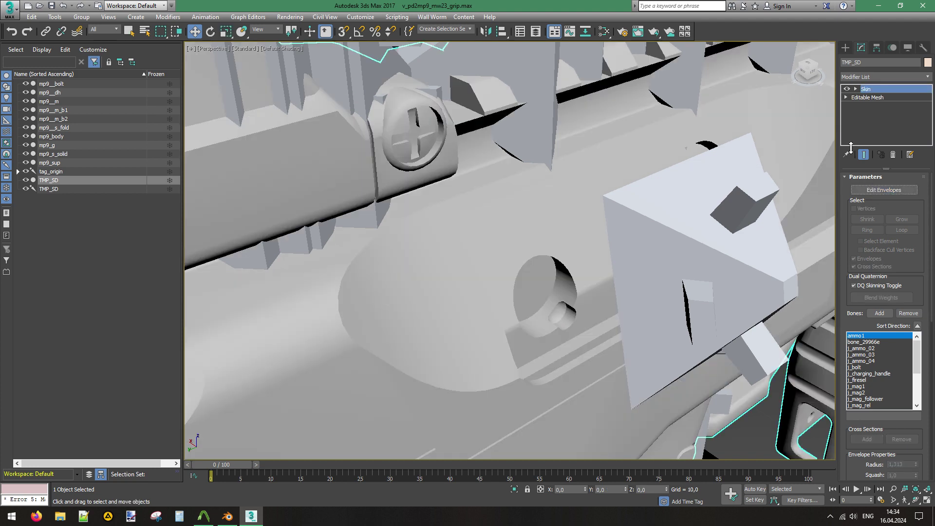
# Look into the receiver opening and check which geometry the ammo1 envelope covers, then leave envelope editing.
pyautogui.scroll(5, 521, 235)
pyautogui.scroll(-2, 365, 319)
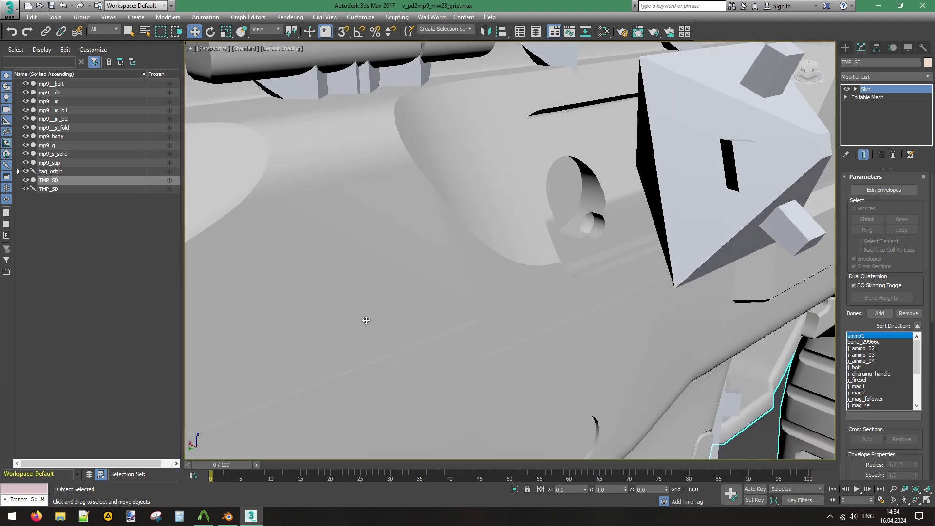
pyautogui.scroll(4, 365, 320)
pyautogui.keyDown('alt'); pyautogui.moveTo(567, 214); pyautogui.dragTo(623, 169, button='middle'); pyautogui.keyUp('alt')
pyautogui.click(882, 190)
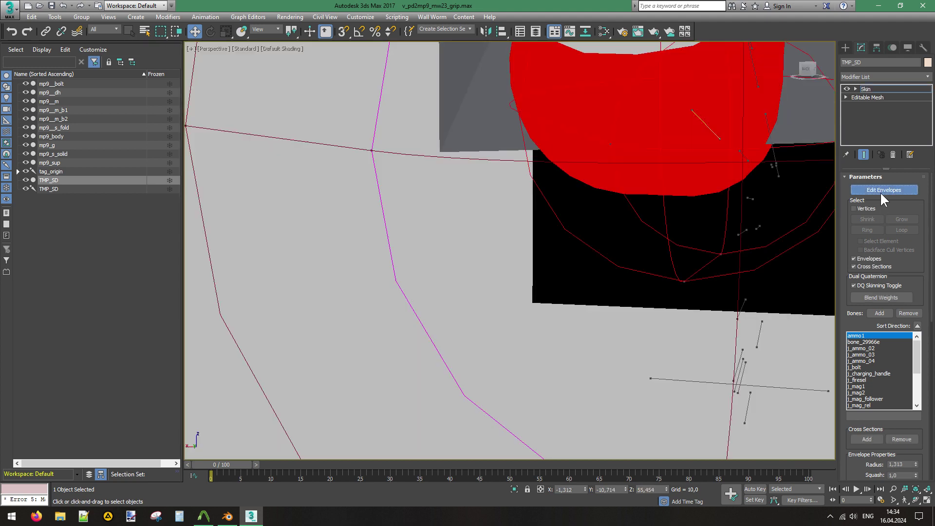
pyautogui.keyDown('alt'); pyautogui.moveTo(568, 214); pyautogui.dragTo(580, 232, button='middle'); pyautogui.keyUp('alt')
pyautogui.scroll(-10, 581, 236)
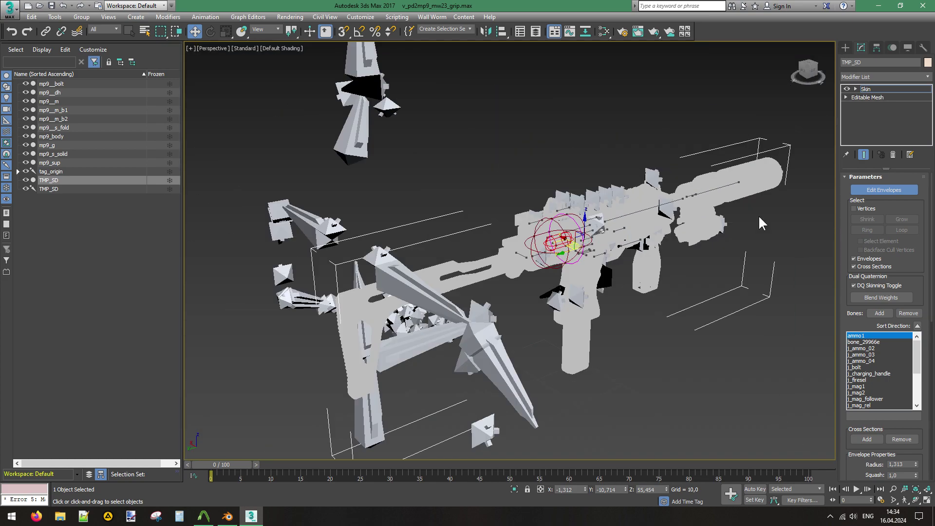
pyautogui.click(870, 189)
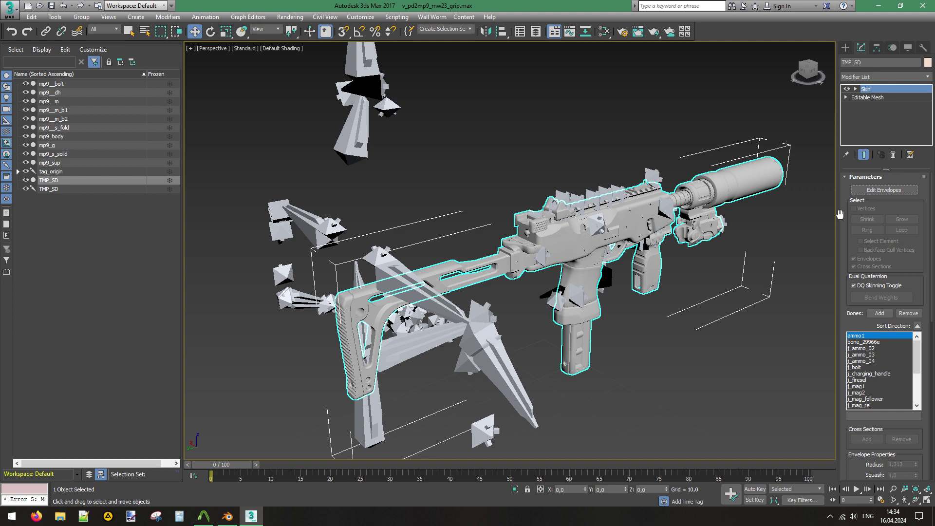
# Clone the skinned TMP_SD mesh as TMP_SD001 and open the clone's Editable Mesh level.
pyautogui.rightClick(749, 186)
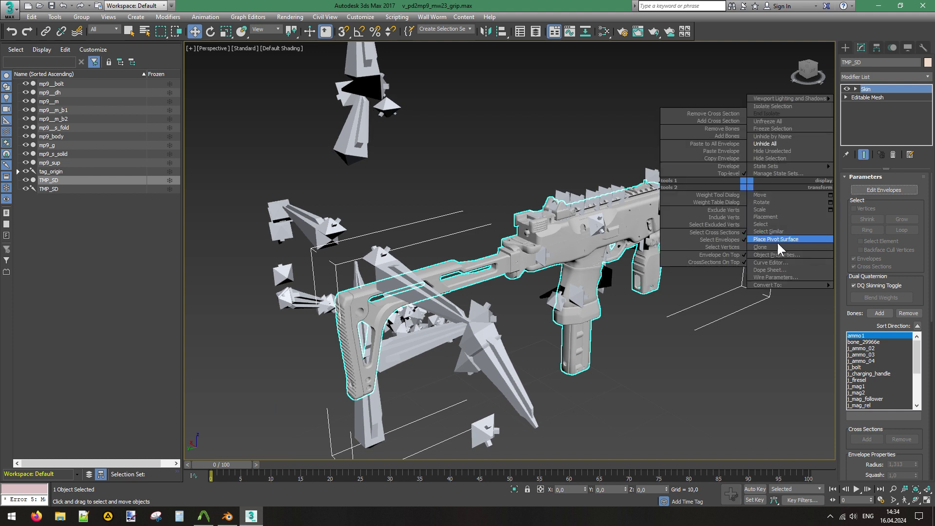
pyautogui.click(776, 241)
pyautogui.click(440, 232)
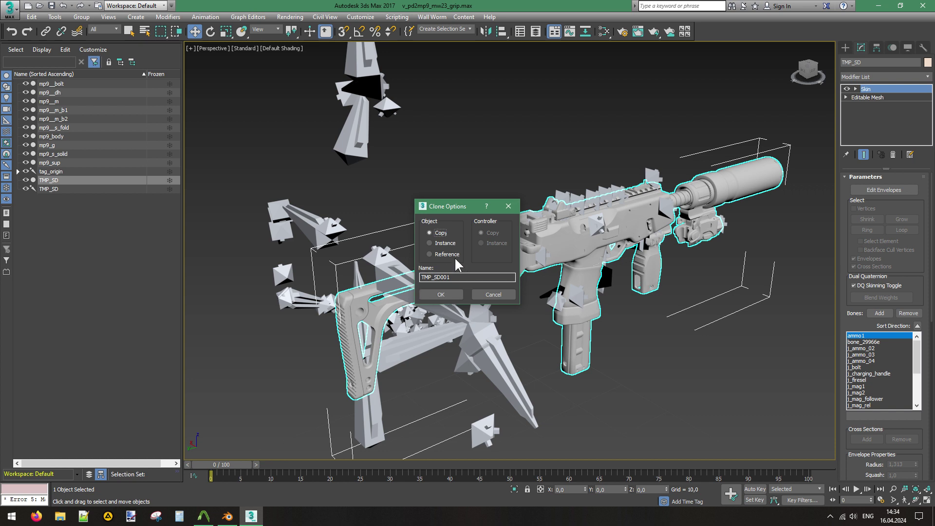
pyautogui.click(462, 294)
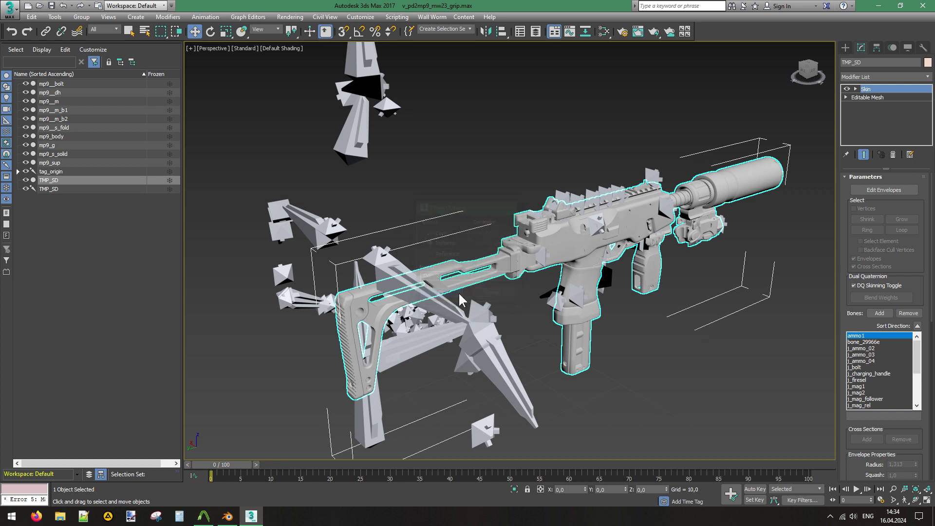
pyautogui.click(859, 96)
pyautogui.click(496, 294)
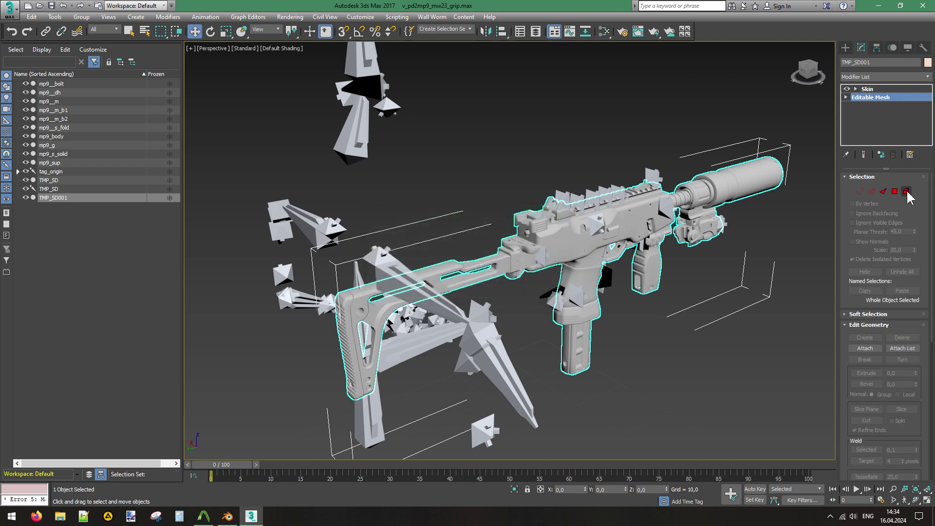
# Try deleting the suppressor body element from TMP_SD001, then undo the deletion and the cloning.
pyautogui.click(906, 192)
pyautogui.click(755, 184)
pyautogui.press('Delete')
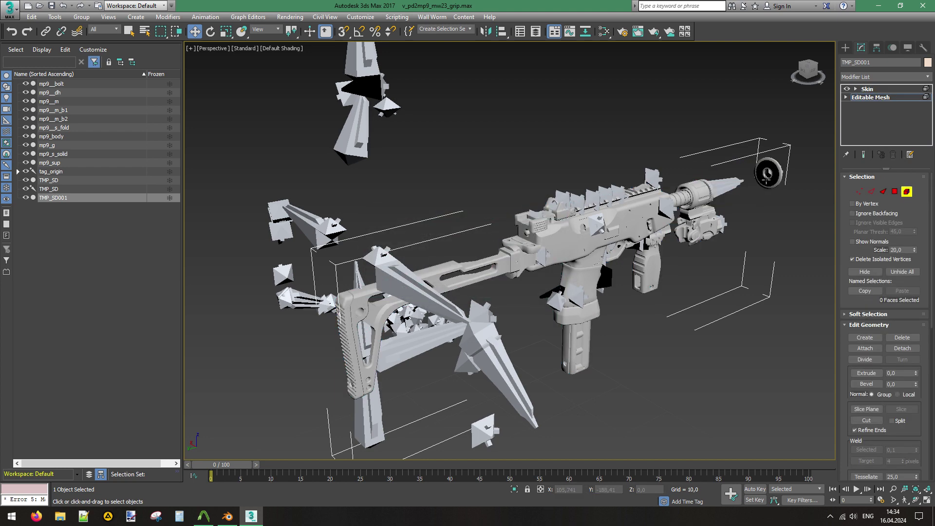
pyautogui.click(906, 191)
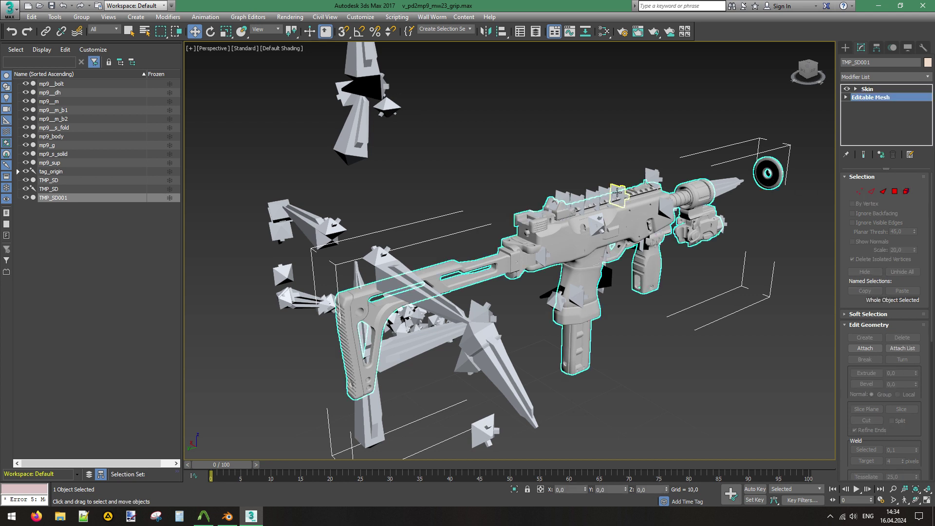
pyautogui.click(64, 6)
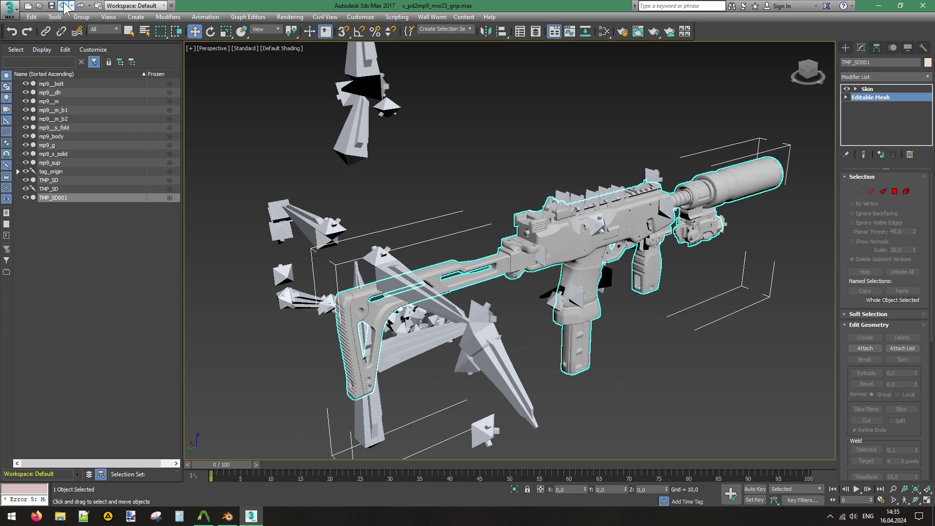
pyautogui.click(64, 7)
# Clone the skinned TMP_SD mesh as an independent copy named TMP_SD001.
pyautogui.rightClick(615, 238)
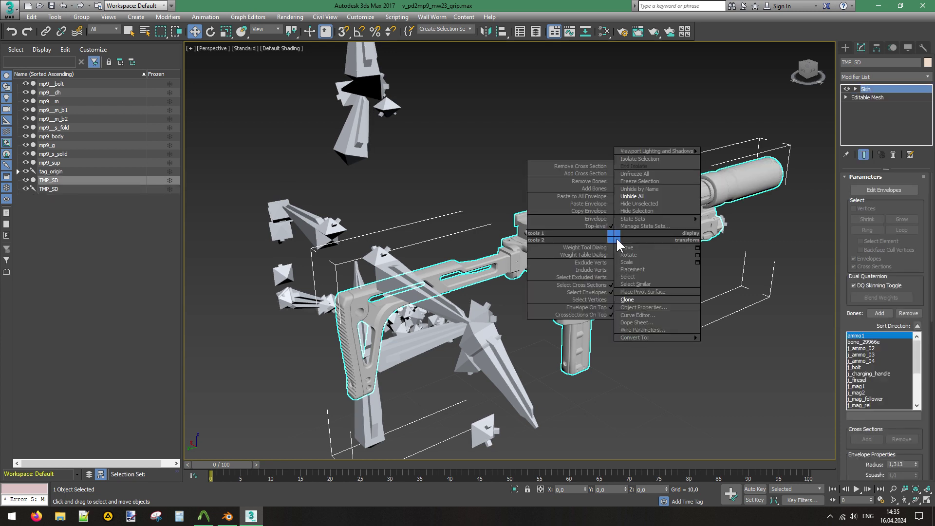
pyautogui.click(663, 298)
pyautogui.click(440, 232)
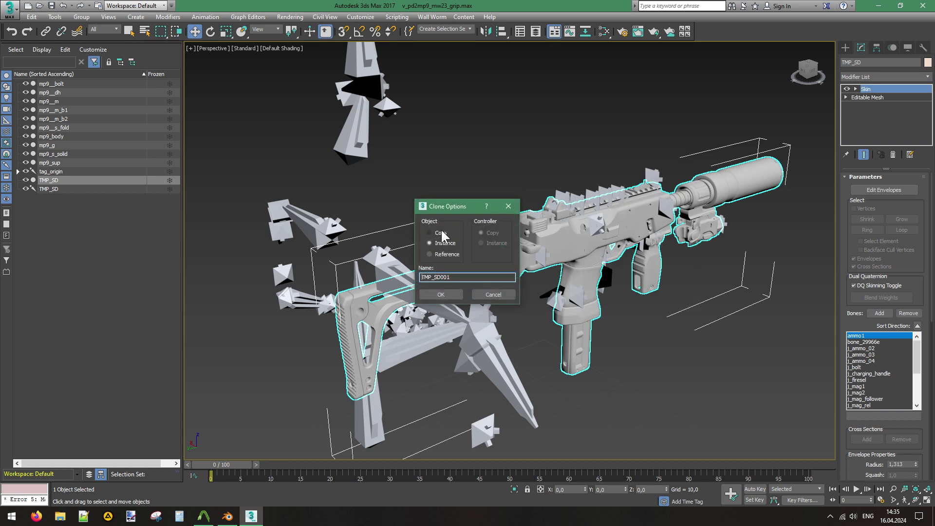
pyautogui.click(441, 294)
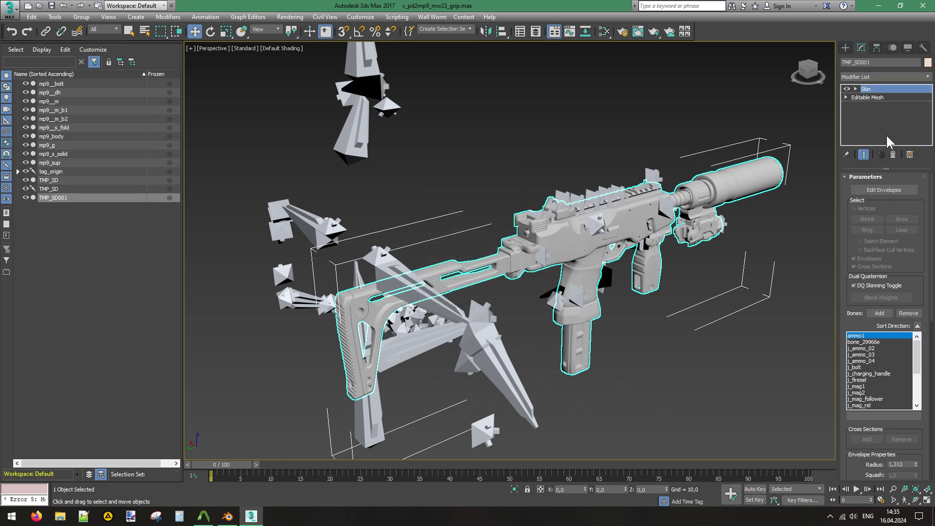
# Delete the upper and lower receiver shell elements from TMP_SD001's Editable Mesh.
pyautogui.click(874, 98)
pyautogui.click(508, 285)
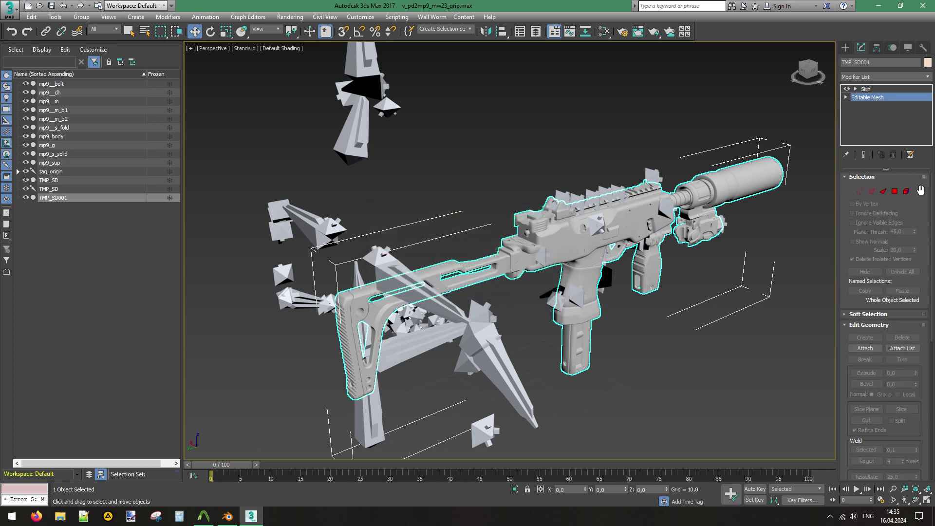
pyautogui.click(906, 192)
pyautogui.click(633, 208)
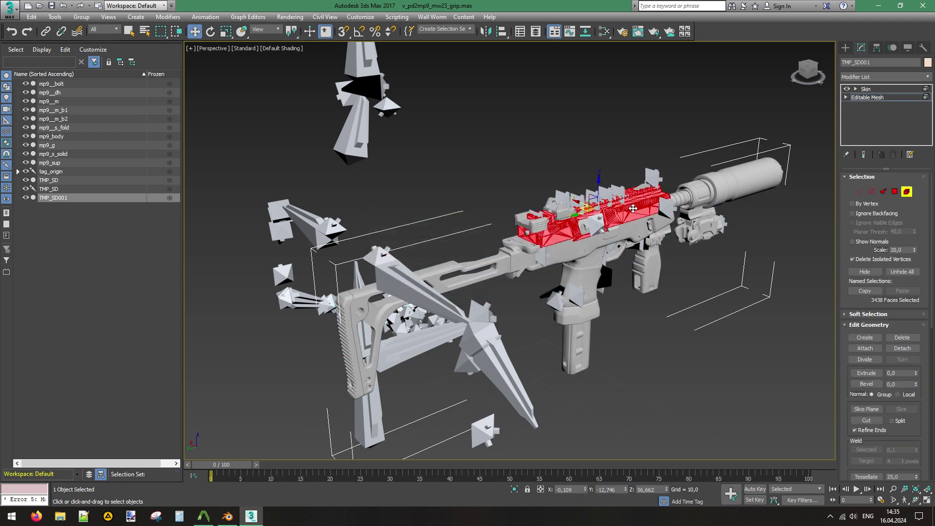
pyautogui.scroll(2, 578, 227)
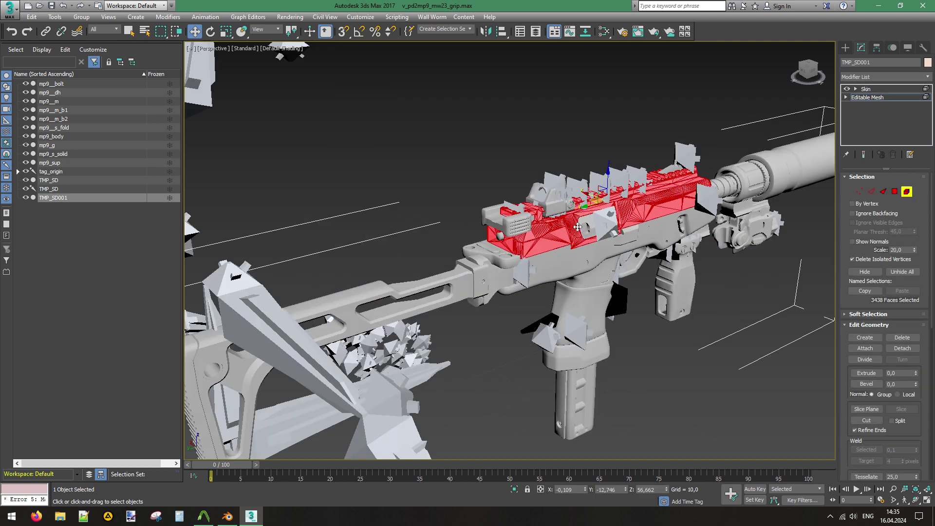
pyautogui.click(555, 252)
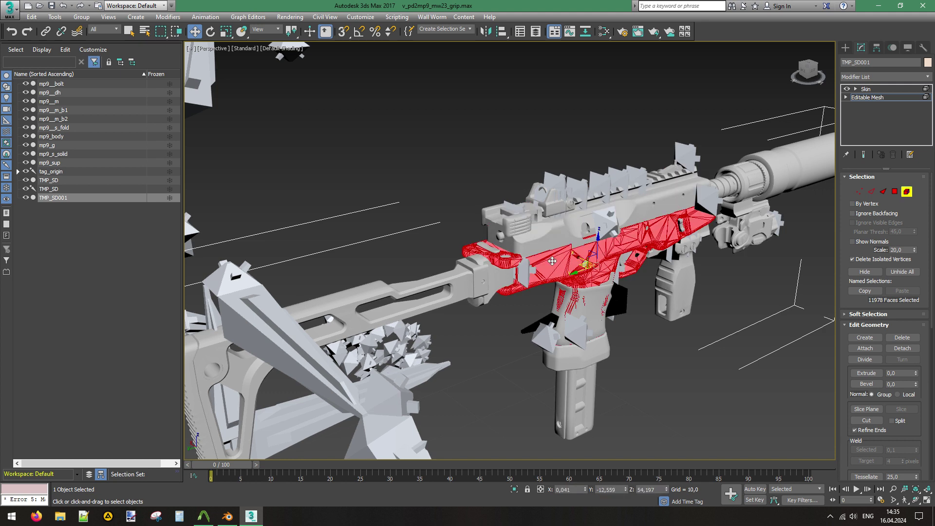
pyautogui.press('Delete')
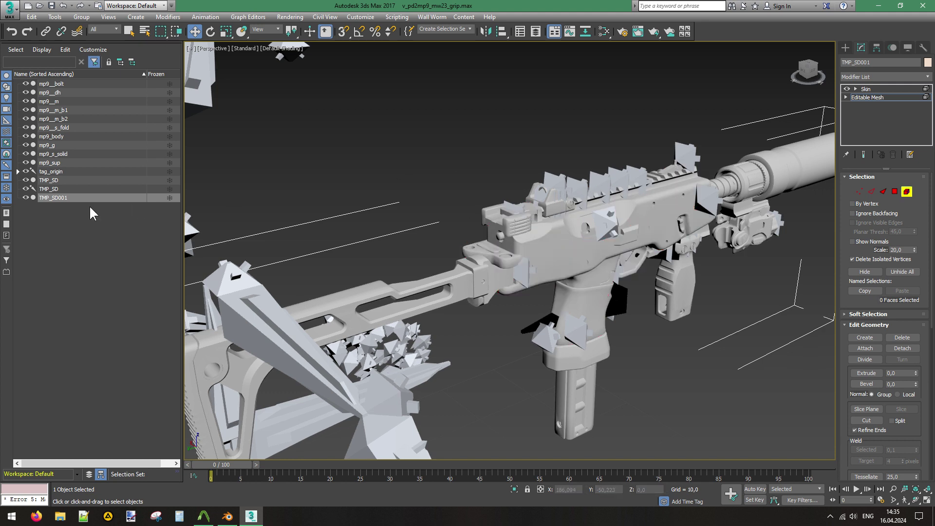
# Hide the original TMP_SD mesh and all other objects and bones so only TMP_SD001 remains displayed.
pyautogui.click(25, 179)
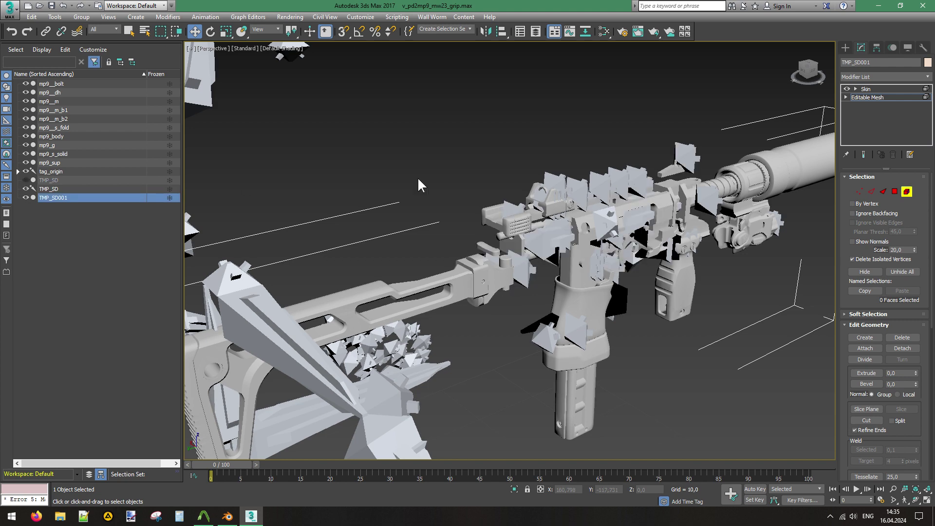
pyautogui.rightClick(595, 213)
pyautogui.click(619, 186)
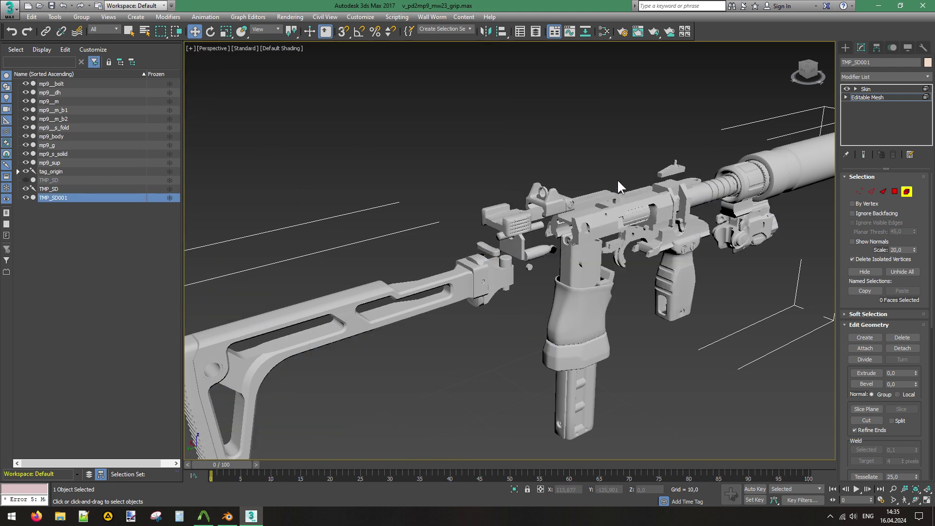
pyautogui.click(26, 180)
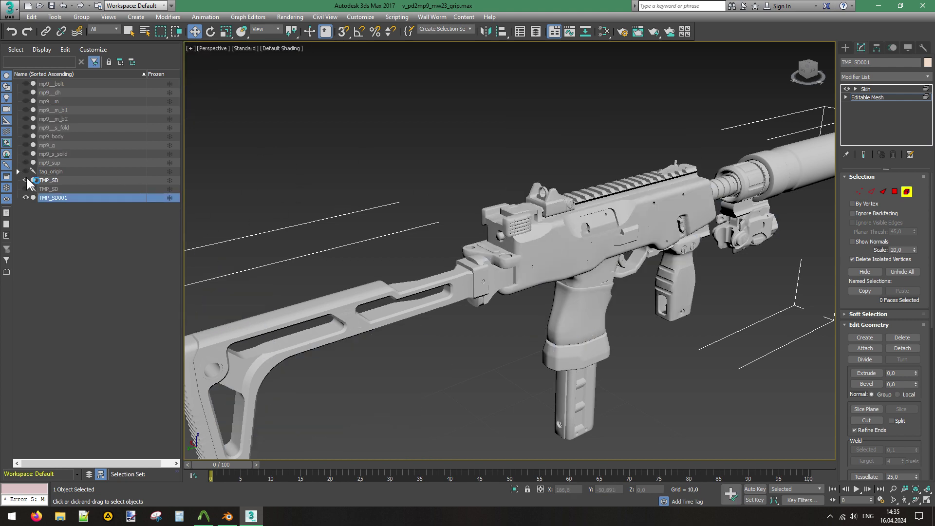
pyautogui.click(26, 180)
# Examine TMP_SD001's exposed cartridge, bolt and magazine parts up close, then leave element selection.
pyautogui.click(803, 73)
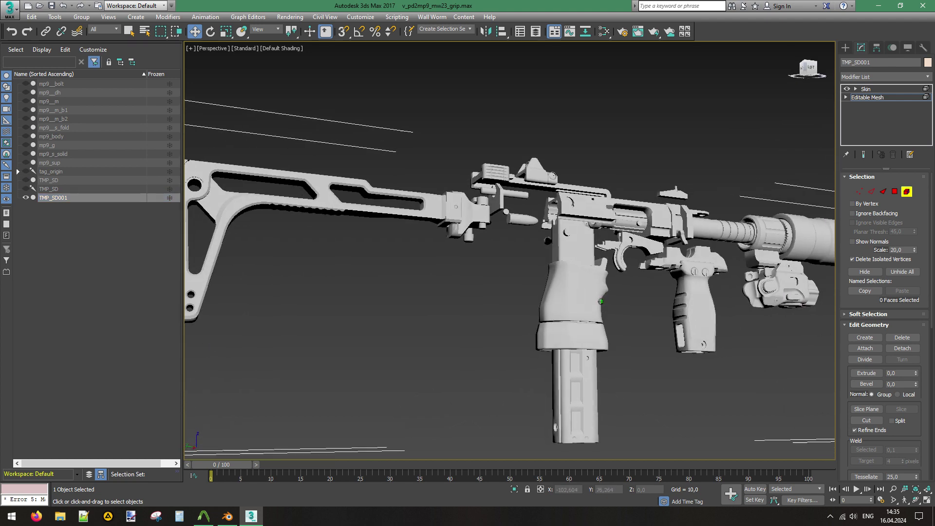
pyautogui.keyDown('alt'); pyautogui.moveTo(601, 302); pyautogui.dragTo(645, 232, button='middle'); pyautogui.keyUp('alt')
pyautogui.scroll(10, 548, 220)
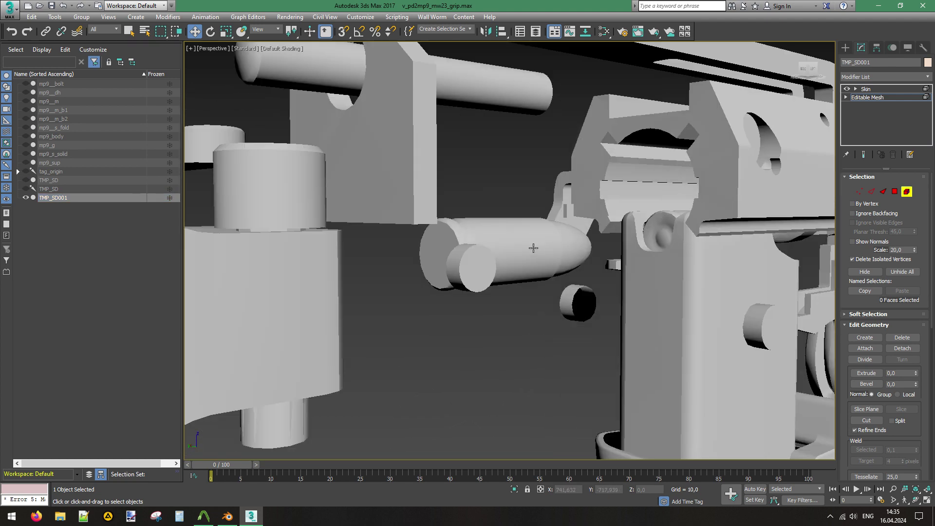
pyautogui.moveTo(812, 68)
pyautogui.mouseDown()
pyautogui.moveTo(834, 68)
pyautogui.moveTo(814, 69)
pyautogui.mouseUp()
pyautogui.scroll(-10, 489, 278)
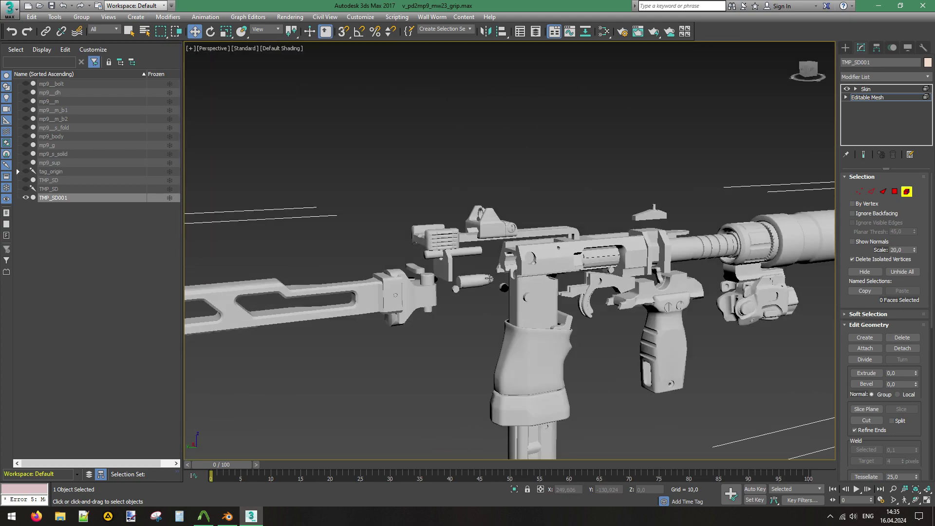
pyautogui.scroll(3, 489, 279)
pyautogui.click(906, 191)
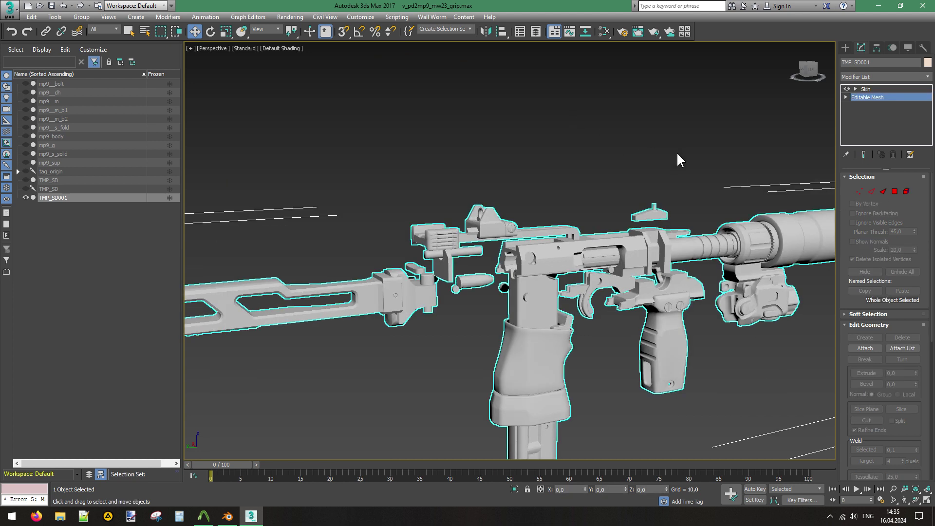
# Open envelope editing in TMP_SD001's Skin modifier and check which geometry the ammo1 bone covers.
pyautogui.click(875, 89)
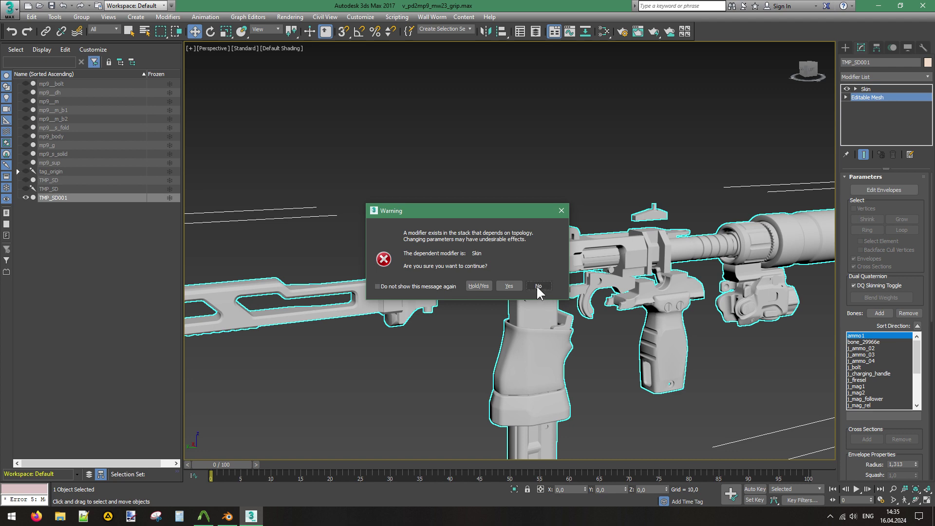
pyautogui.click(538, 286)
pyautogui.click(883, 190)
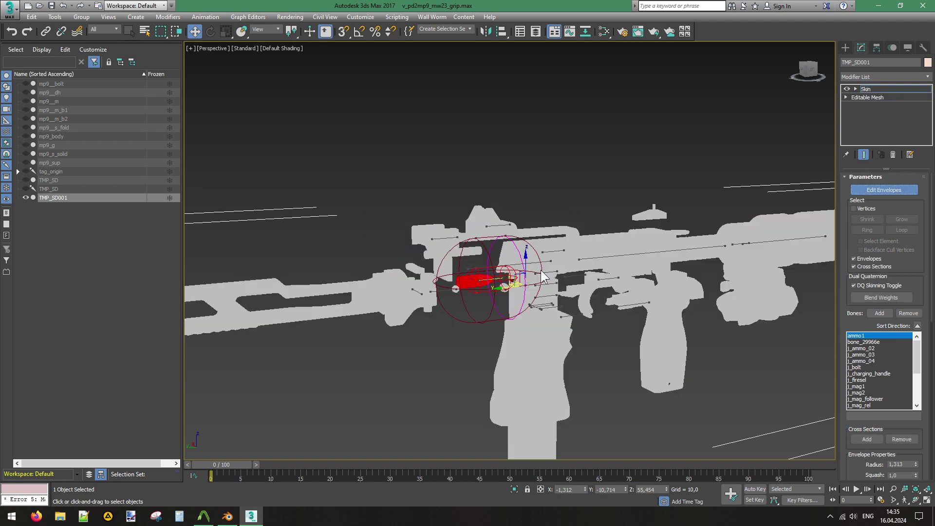
pyautogui.scroll(5, 543, 276)
pyautogui.scroll(-2, 543, 276)
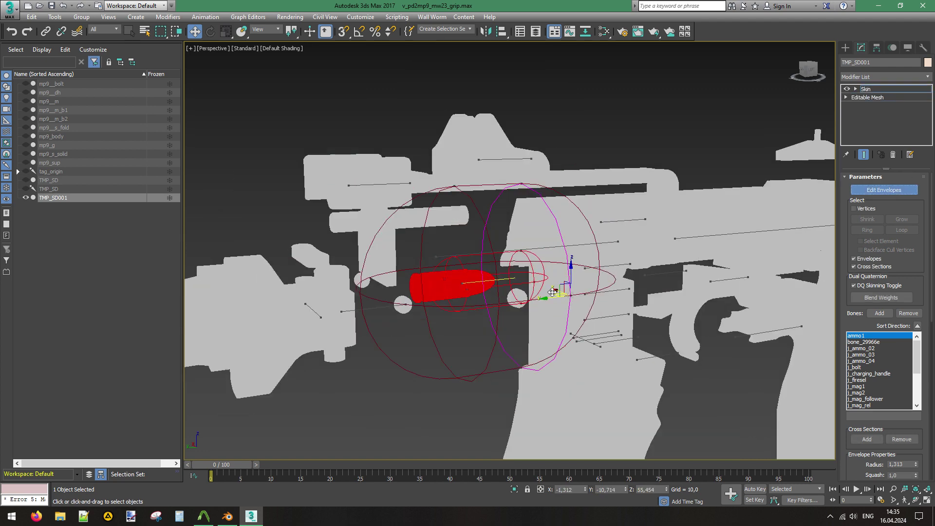
# Select the bone_29966e envelope and check which part of the weapon it controls.
pyautogui.click(864, 340)
pyautogui.scroll(-2, 869, 346)
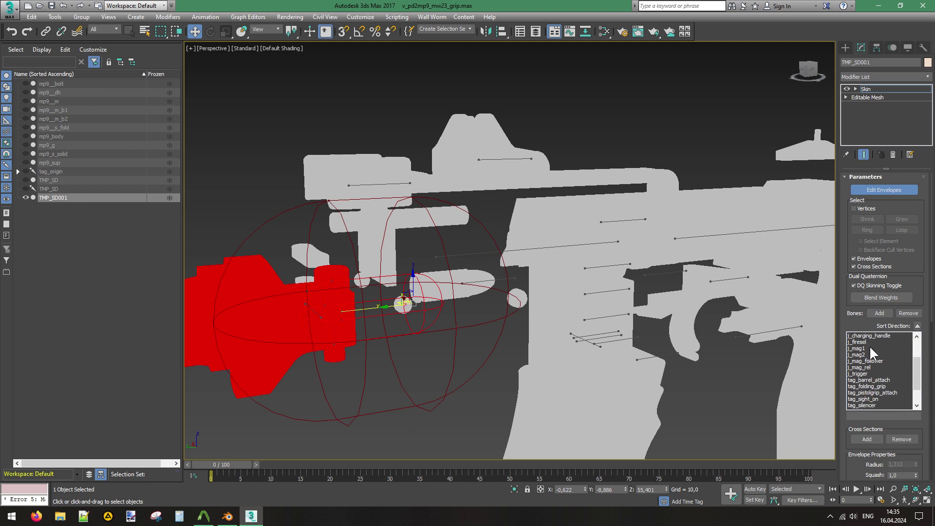
pyautogui.scroll(2, 869, 345)
pyautogui.scroll(-4, 427, 330)
pyautogui.scroll(4, 399, 329)
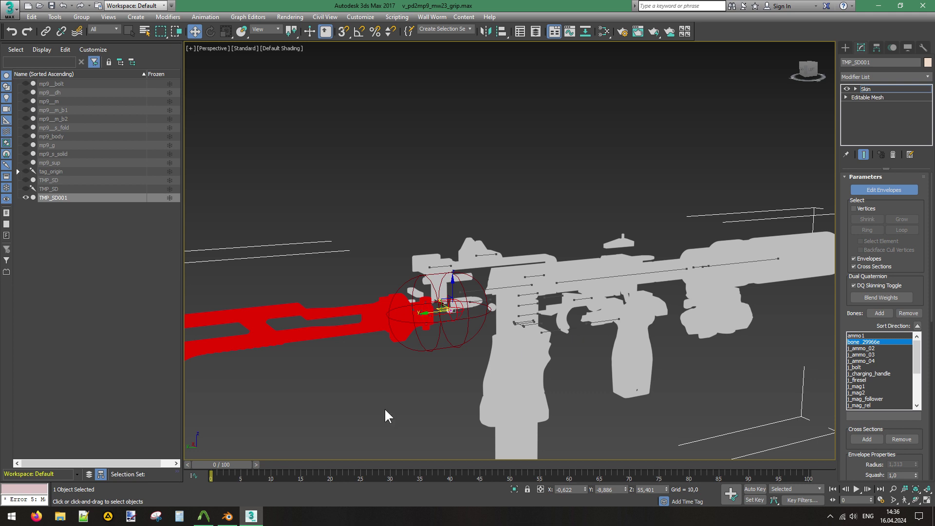
# Switch to Notepad++, create a new text file and note ammo1 as "insde gun" on the first line.
pyautogui.click(84, 515)
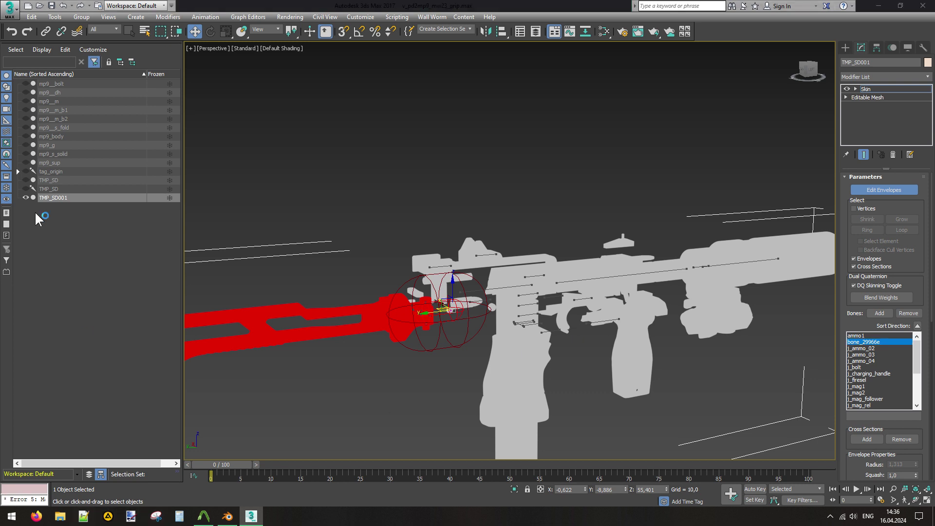
pyautogui.click(7, 28)
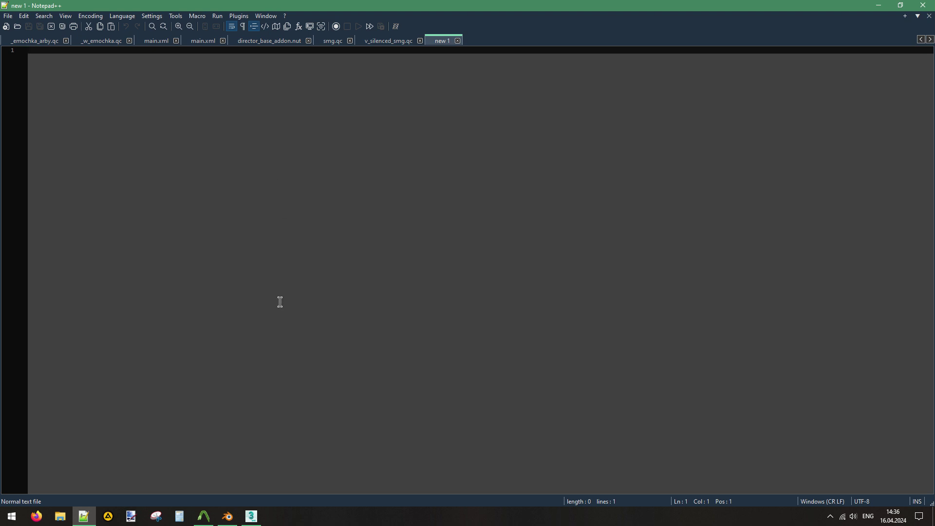
pyautogui.write('a')
pyautogui.write('mmo1')
pyautogui.press('Tab')
pyautogui.write('insd')
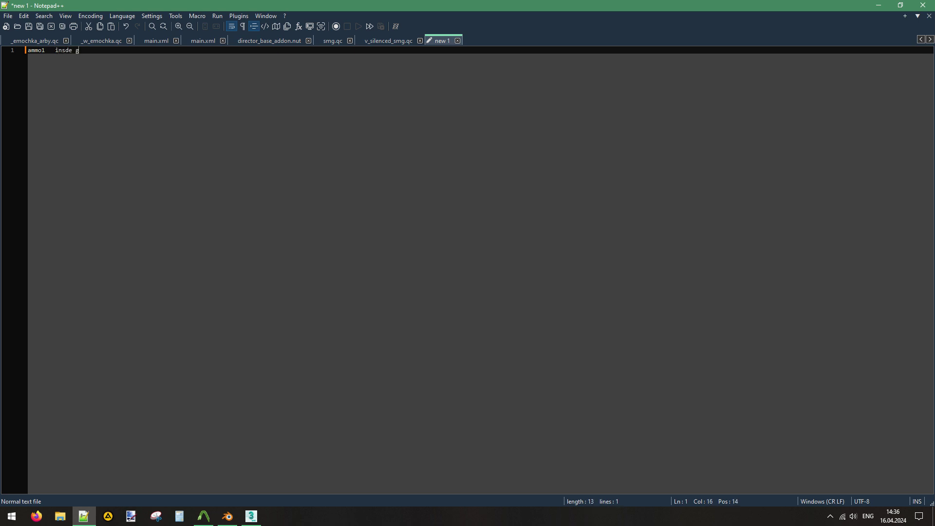
pyautogui.press('Return')
# Add a second line to the bone notes reading "bone_2jknwfgjkrfgn" and "stock", separated by a tab.
pyautogui.write('b')
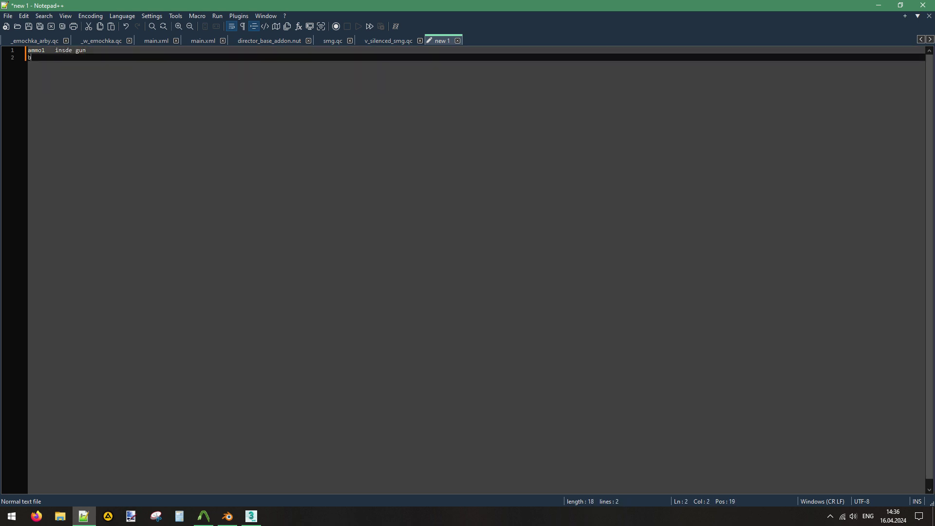
pyautogui.write('one_2jknwfgjkrfgn\tstock')
pyautogui.press('Return')
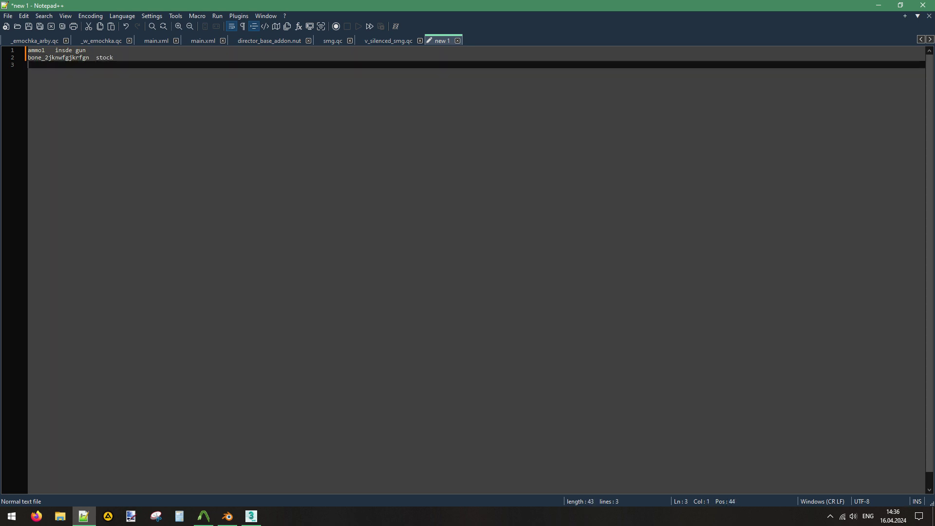
# Return to 3ds Max and compare the j_ammo_02, j_ammo_03 and j_ammo_04 envelopes around the magazine area.
pyautogui.click(251, 516)
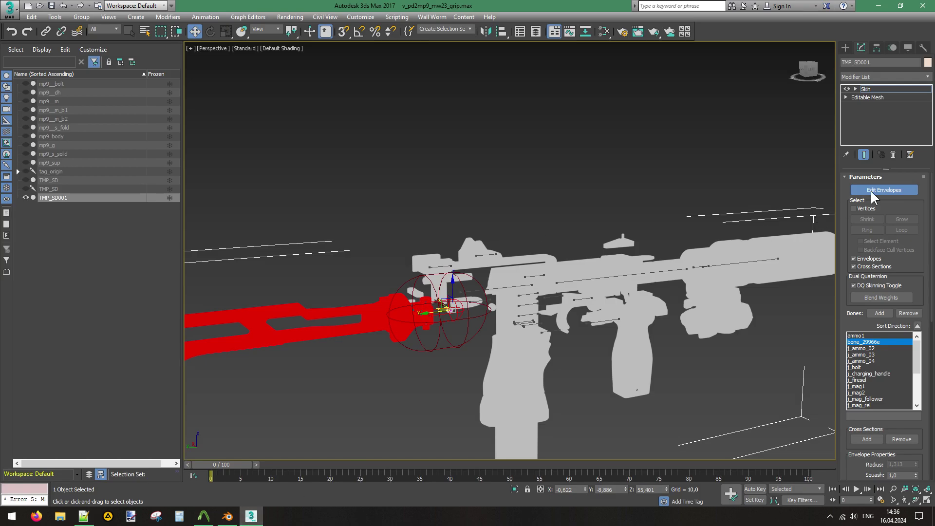
pyautogui.click(871, 348)
pyautogui.scroll(4, 507, 286)
pyautogui.moveTo(808, 69); pyautogui.dragTo(843, 67)
pyautogui.click(874, 355)
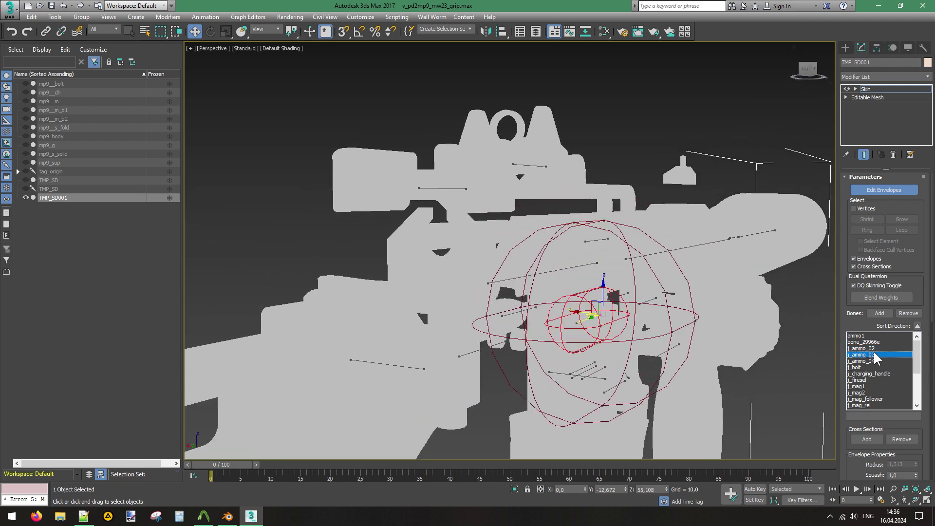
pyautogui.click(872, 360)
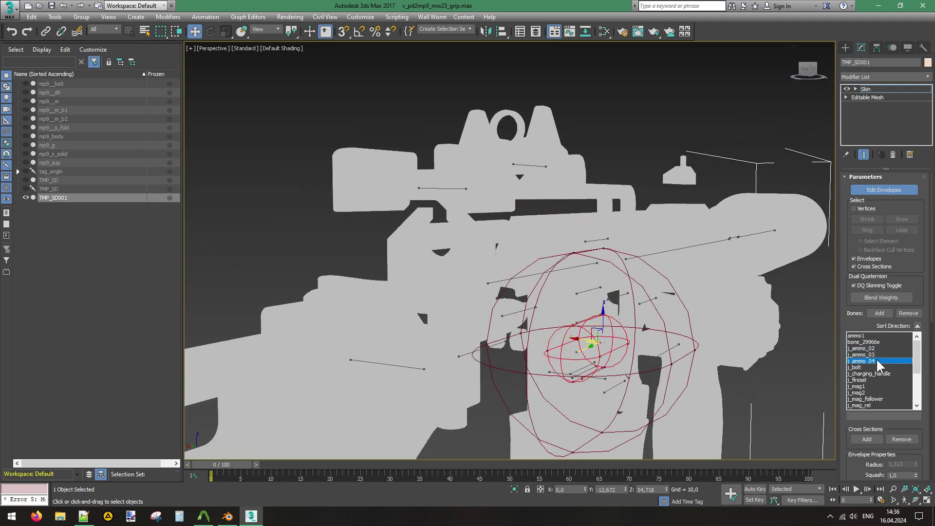
# Check which parts of the weapon the j_bolt and j_charging_handle envelopes control.
pyautogui.click(865, 367)
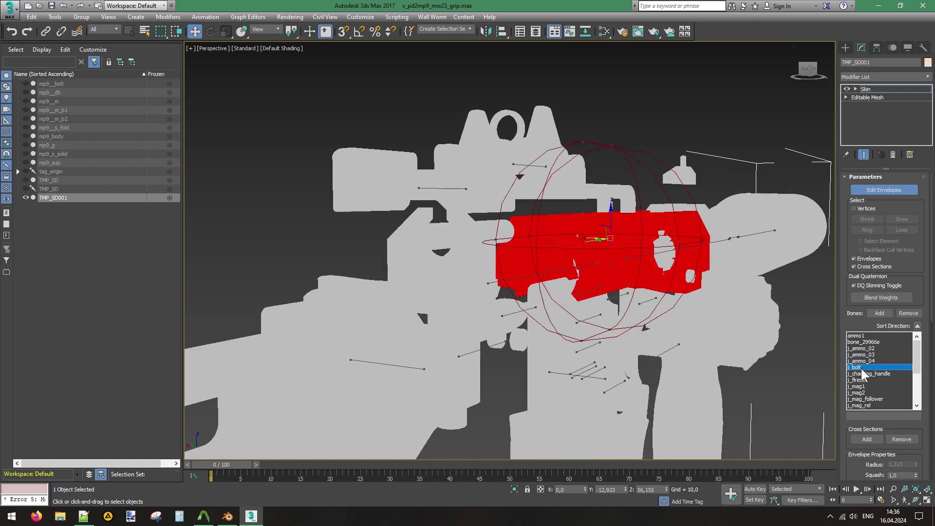
pyautogui.click(804, 68)
pyautogui.moveTo(440, 302)
pyautogui.keyDown('alt'); pyautogui.mouseDown(button='middle')
pyautogui.moveTo(462, 331)
pyautogui.moveTo(443, 303)
pyautogui.moveTo(516, 324)
pyautogui.moveTo(545, 304)
pyautogui.moveTo(477, 308)
pyautogui.moveTo(426, 295)
pyautogui.moveTo(462, 305)
pyautogui.mouseUp(button='middle'); pyautogui.keyUp('alt')
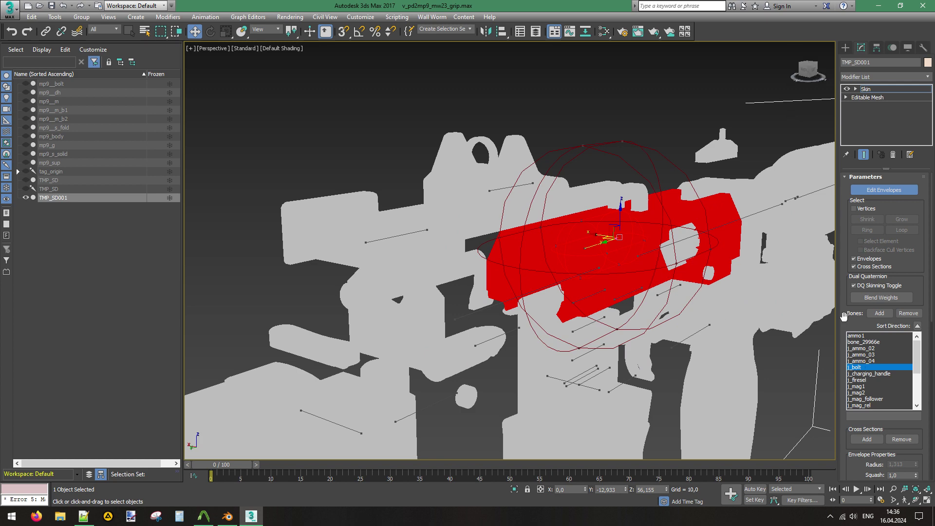
pyautogui.moveTo(813, 71)
pyautogui.mouseDown()
pyautogui.moveTo(822, 80)
pyautogui.moveTo(791, 73)
pyautogui.moveTo(803, 73)
pyautogui.mouseUp()
pyautogui.click(869, 374)
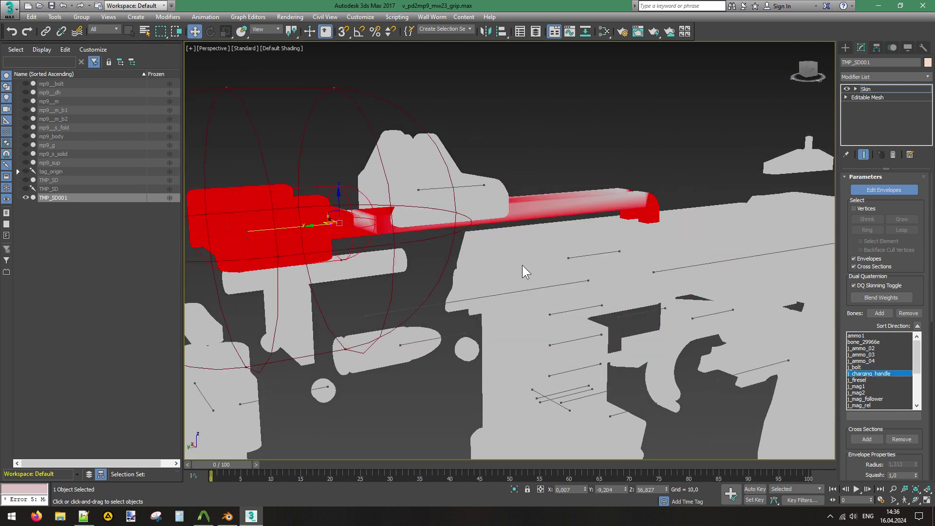
pyautogui.scroll(-2, 522, 265)
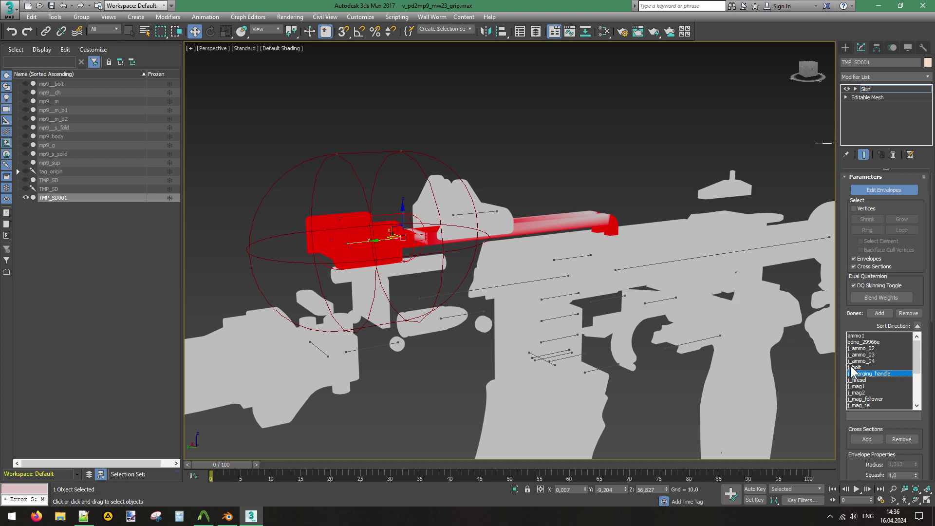
# Select the j_firesel envelope and examine the part it controls above the trigger from the other side of the weapon.
pyautogui.click(865, 381)
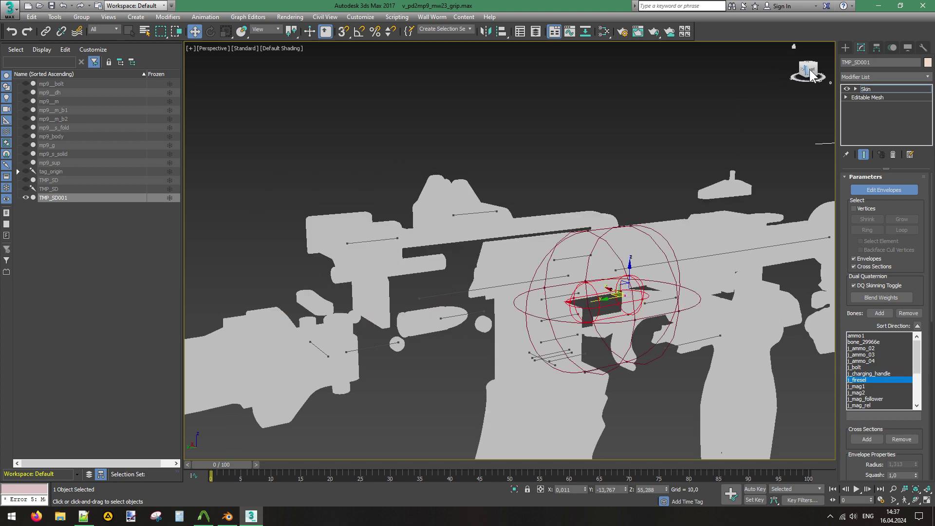
pyautogui.moveTo(809, 71); pyautogui.dragTo(709, 73)
pyautogui.scroll(3, 405, 287)
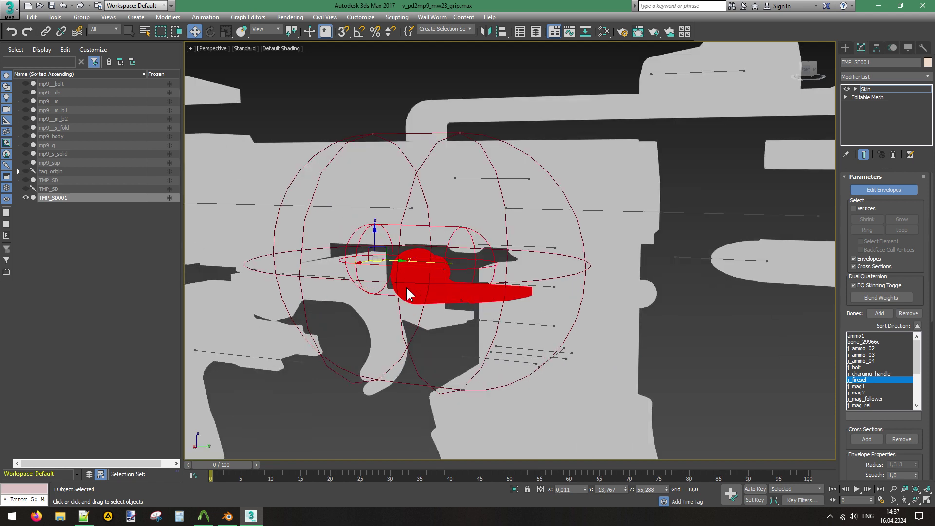
pyautogui.scroll(-4, 406, 287)
pyautogui.scroll(2, 415, 284)
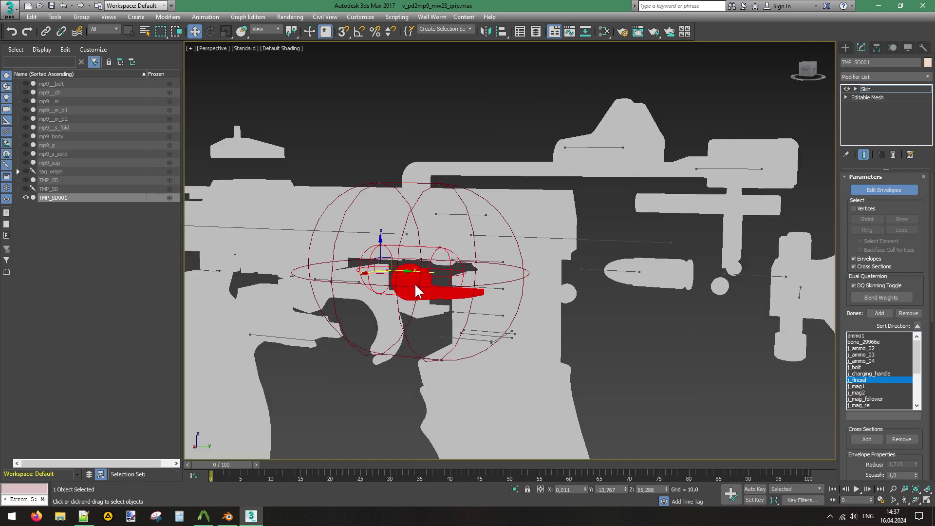
# Select the j_mag1 envelope and examine its influence on the magazine from both sides.
pyautogui.click(872, 385)
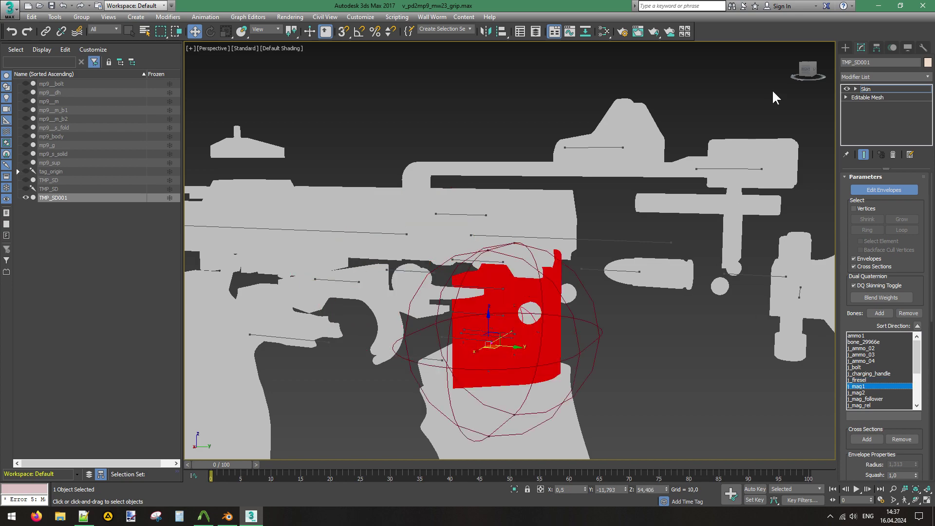
pyautogui.moveTo(809, 73)
pyautogui.mouseDown()
pyautogui.moveTo(798, 75)
pyautogui.moveTo(813, 78)
pyautogui.moveTo(808, 72)
pyautogui.mouseUp()
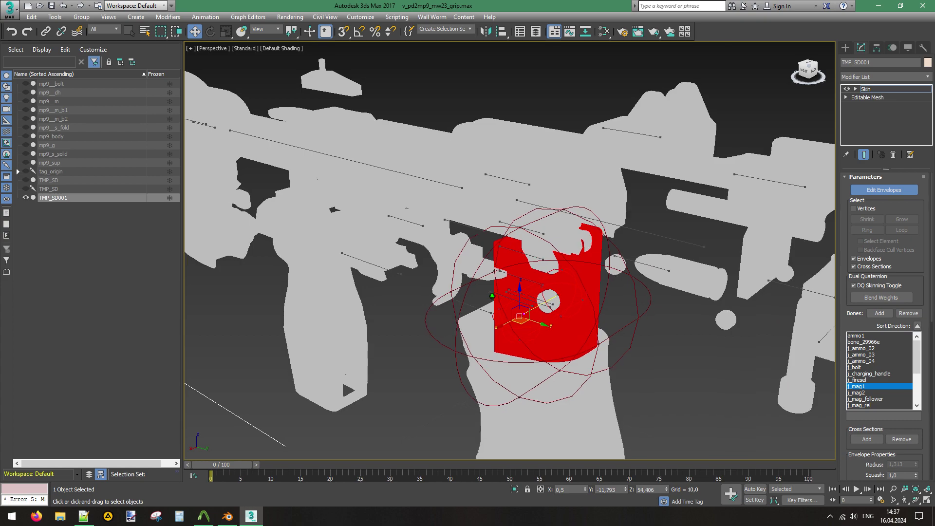
pyautogui.moveTo(492, 296)
pyautogui.keyDown('alt'); pyautogui.mouseDown(button='middle')
pyautogui.moveTo(439, 296)
pyautogui.moveTo(502, 287)
pyautogui.moveTo(492, 296)
pyautogui.mouseUp(button='middle'); pyautogui.keyUp('alt')
pyautogui.moveTo(679, 310); pyautogui.dragTo(533, 191, button='middle')
pyautogui.scroll(-3, 533, 191)
# Select the j_mag2 envelope and look for its influence around the magazine.
pyautogui.click(870, 391)
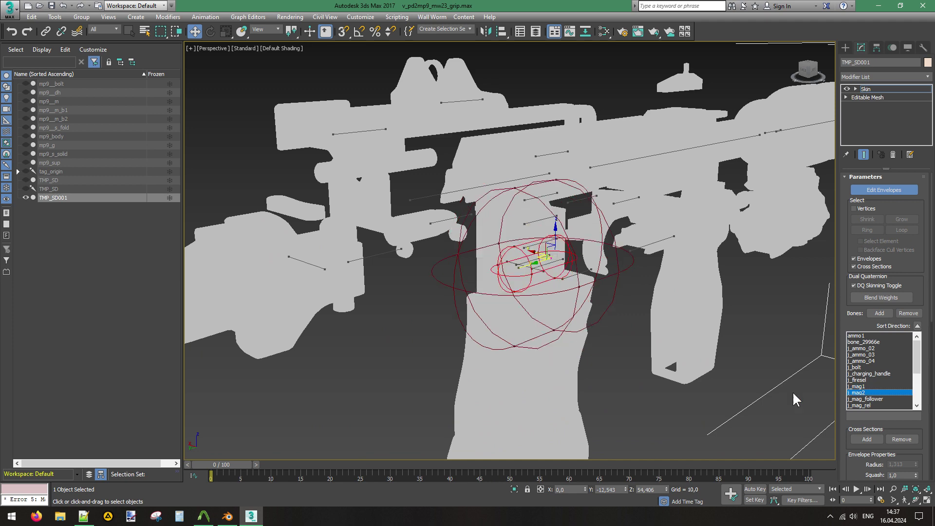
pyautogui.scroll(-5, 582, 356)
pyautogui.scroll(8, 561, 332)
pyautogui.scroll(-2, 563, 333)
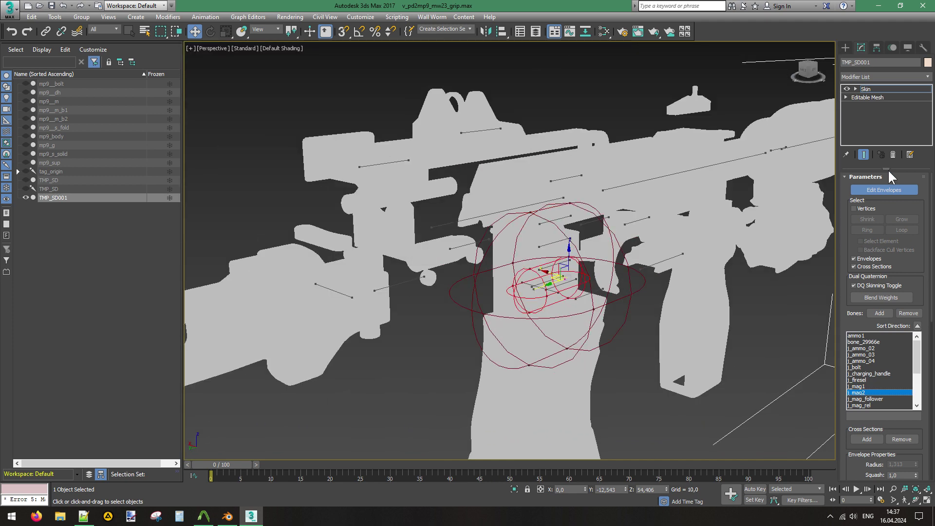
# Leave envelope editing and try to delete the magazine element of TMP_SD001 at the Editable Mesh level.
pyautogui.click(888, 189)
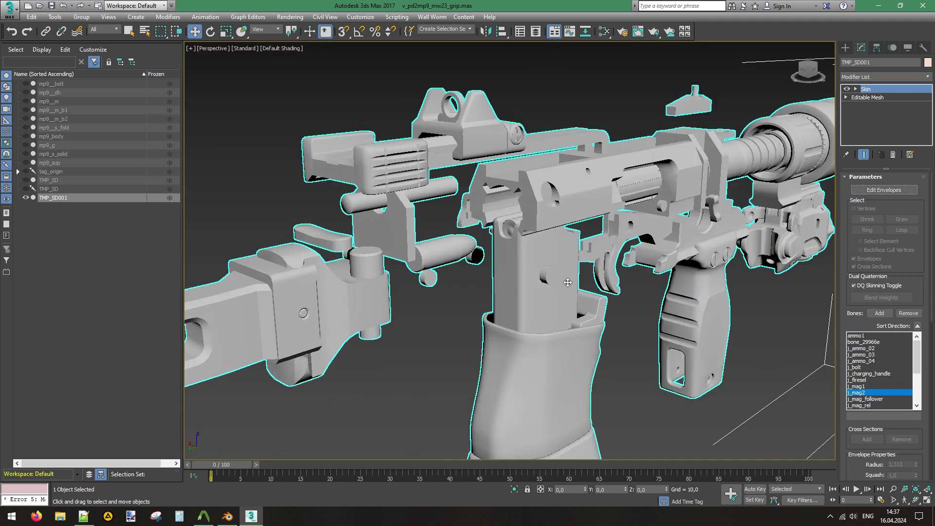
pyautogui.click(882, 97)
pyautogui.click(510, 287)
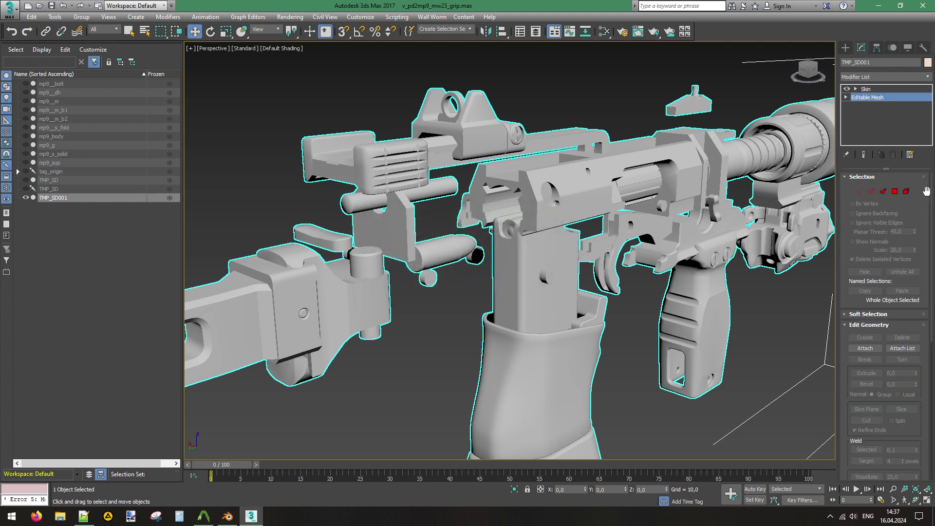
pyautogui.click(906, 191)
pyautogui.click(517, 313)
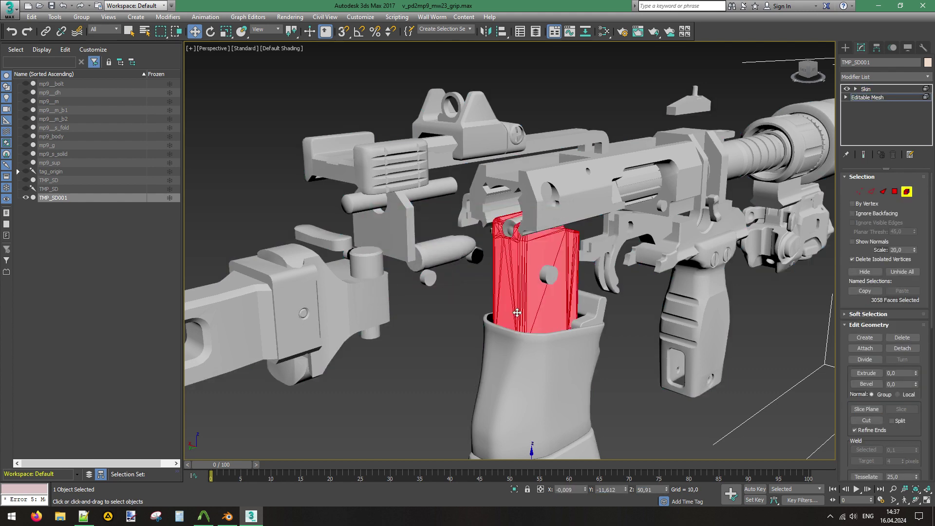
pyautogui.press('Delete')
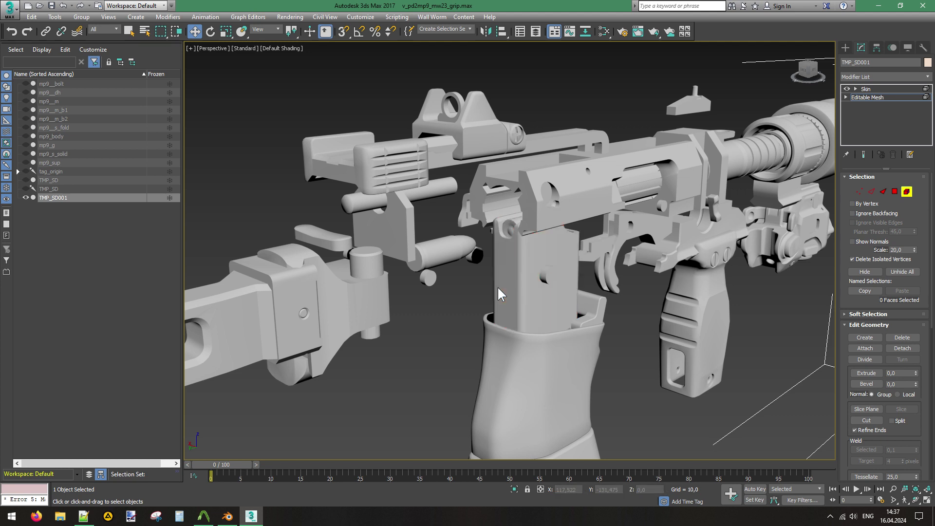
pyautogui.click(906, 191)
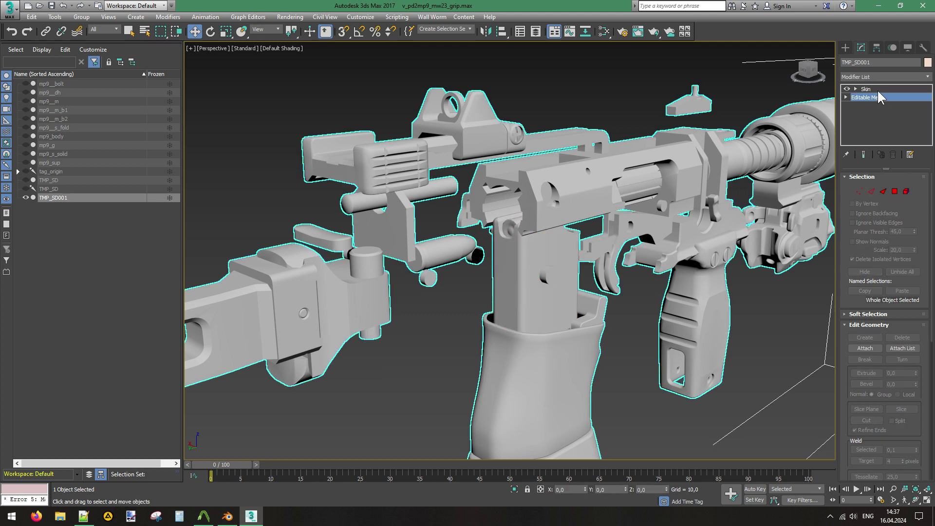
# Return to the Skin envelopes and examine the j_mag2 bone's influence on the magazine up close, including from below.
pyautogui.click(877, 90)
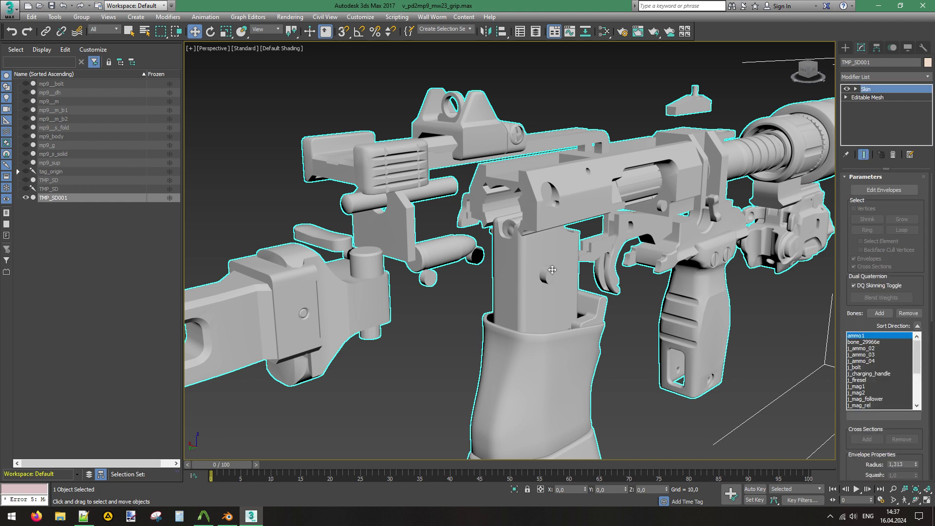
pyautogui.click(883, 190)
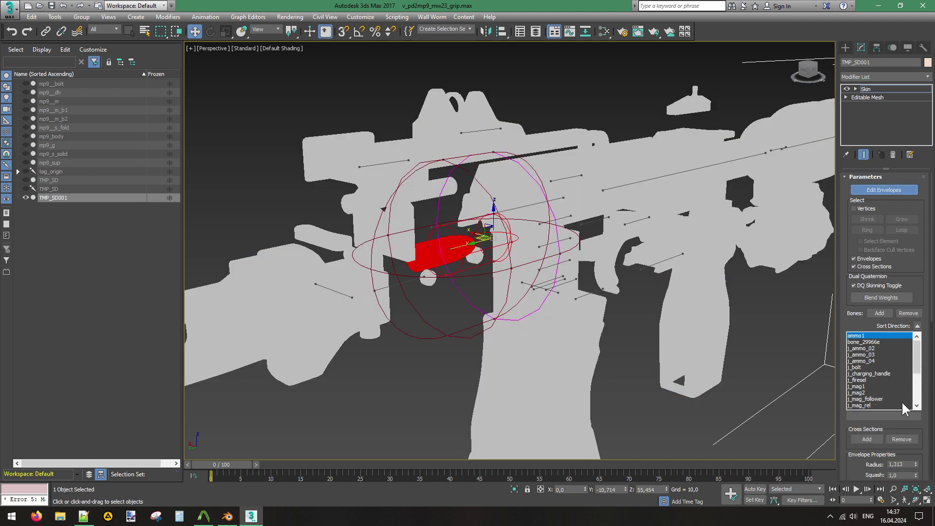
pyautogui.click(867, 386)
pyautogui.click(864, 392)
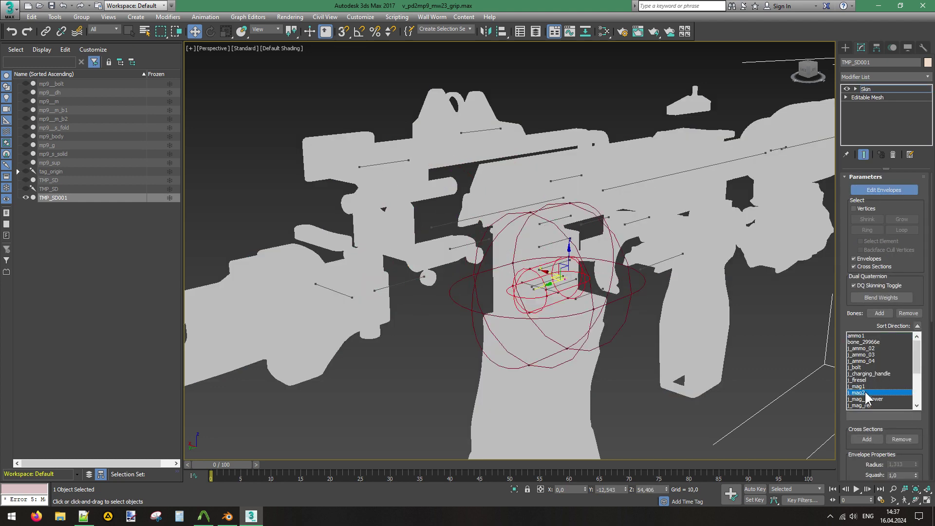
pyautogui.keyDown('alt'); pyautogui.moveTo(441, 222); pyautogui.dragTo(441, 222, button='middle'); pyautogui.keyUp('alt')
pyautogui.scroll(10, 419, 360)
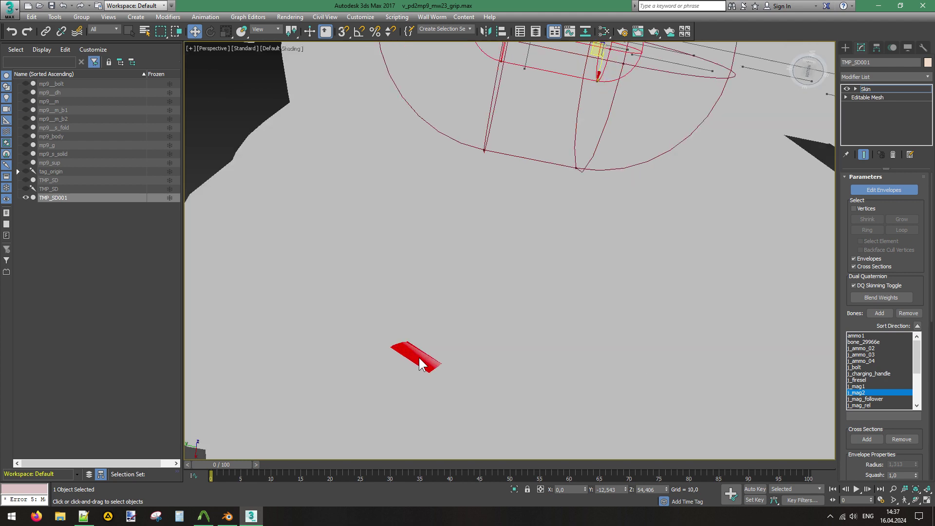
pyautogui.scroll(-3, 419, 357)
pyautogui.scroll(-5, 527, 268)
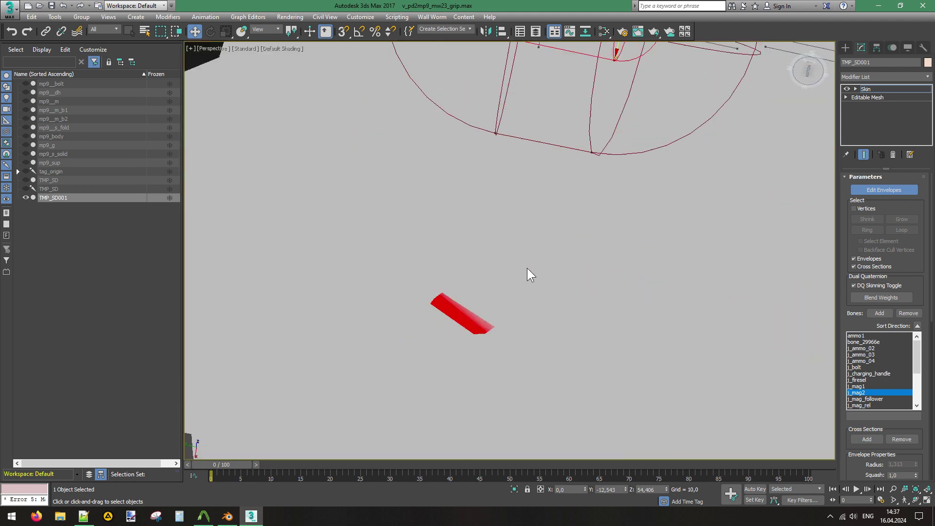
pyautogui.scroll(-4, 526, 268)
pyautogui.moveTo(809, 67); pyautogui.dragTo(802, 83)
pyautogui.moveTo(566, 218); pyautogui.dragTo(508, 206, button='middle')
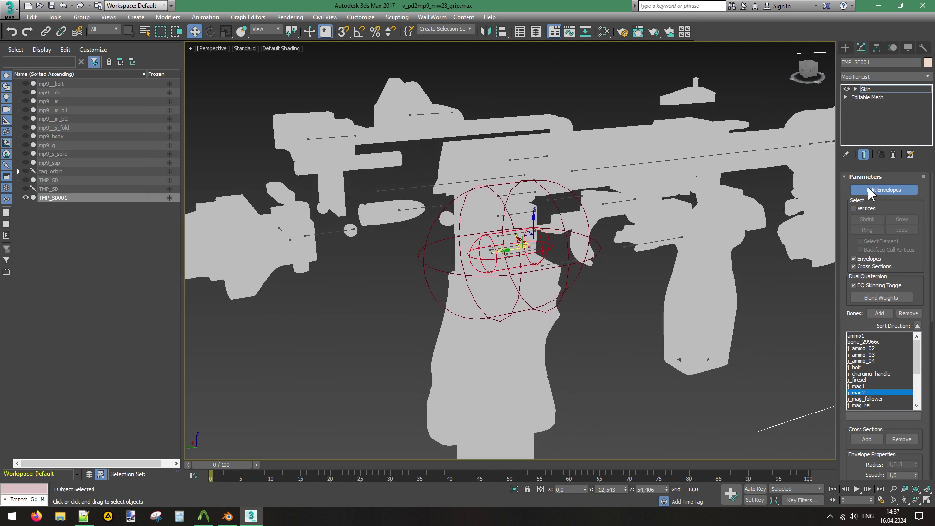
# Select the j_mag_rel envelope and check its controlled part near the top of the pistol grip from both sides.
pyautogui.click(872, 405)
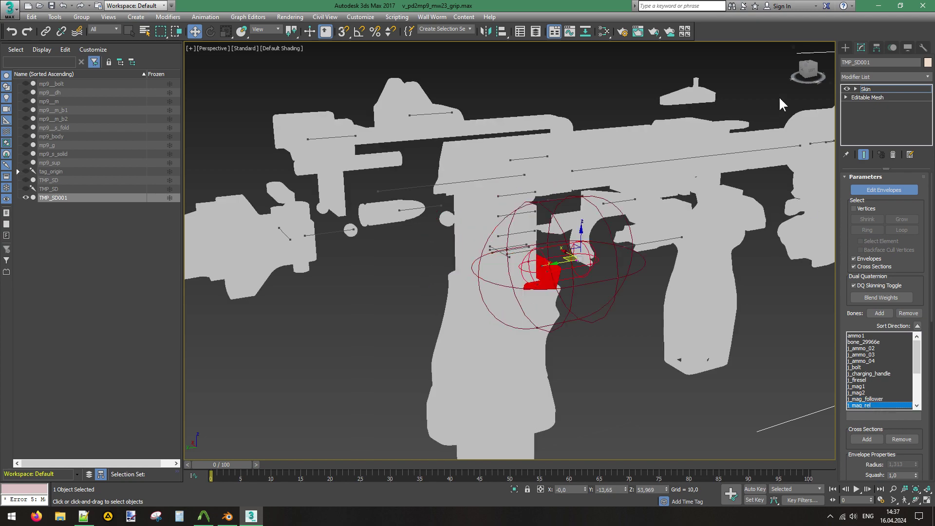
pyautogui.moveTo(809, 74); pyautogui.dragTo(901, 77)
pyautogui.keyDown('alt'); pyautogui.moveTo(574, 195); pyautogui.dragTo(497, 195, button='middle'); pyautogui.keyUp('alt')
# Select the j_trigger envelope and examine which part of the trigger assembly it controls.
pyautogui.scroll(-4, 880, 384)
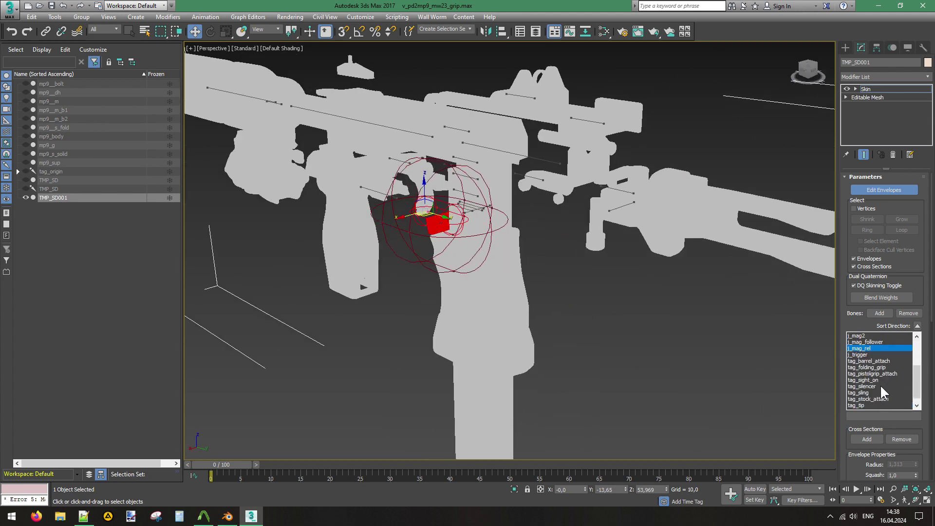
pyautogui.click(865, 354)
pyautogui.click(807, 71)
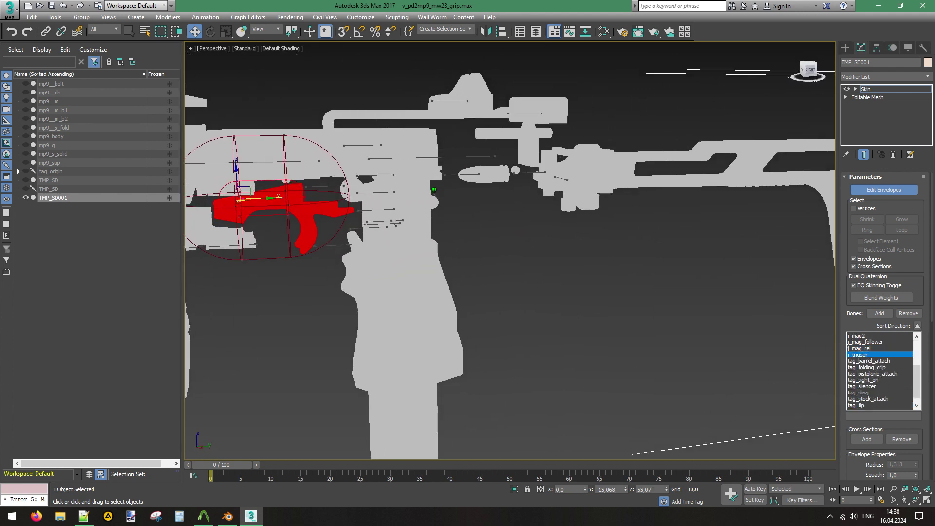
pyautogui.keyDown('alt'); pyautogui.moveTo(434, 190); pyautogui.dragTo(730, 272, button='middle'); pyautogui.keyUp('alt')
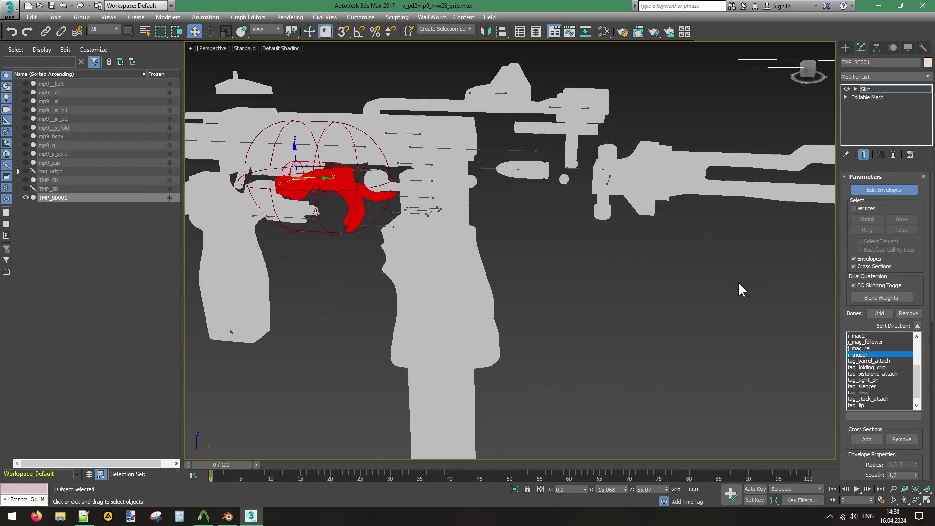
# Check which parts of the weapon the tag_barrel_attach and tag_folding_grip envelopes control.
pyautogui.click(869, 360)
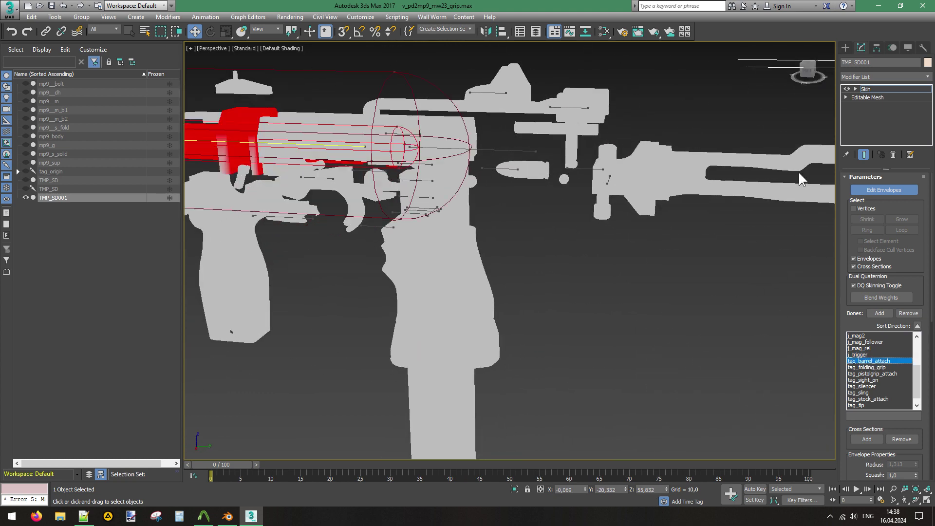
pyautogui.click(807, 71)
pyautogui.keyDown('alt'); pyautogui.moveTo(433, 190); pyautogui.dragTo(706, 185, button='middle'); pyautogui.keyUp('alt')
pyautogui.moveTo(808, 72)
pyautogui.mouseDown()
pyautogui.moveTo(776, 82)
pyautogui.moveTo(809, 74)
pyautogui.mouseUp()
pyautogui.click(876, 367)
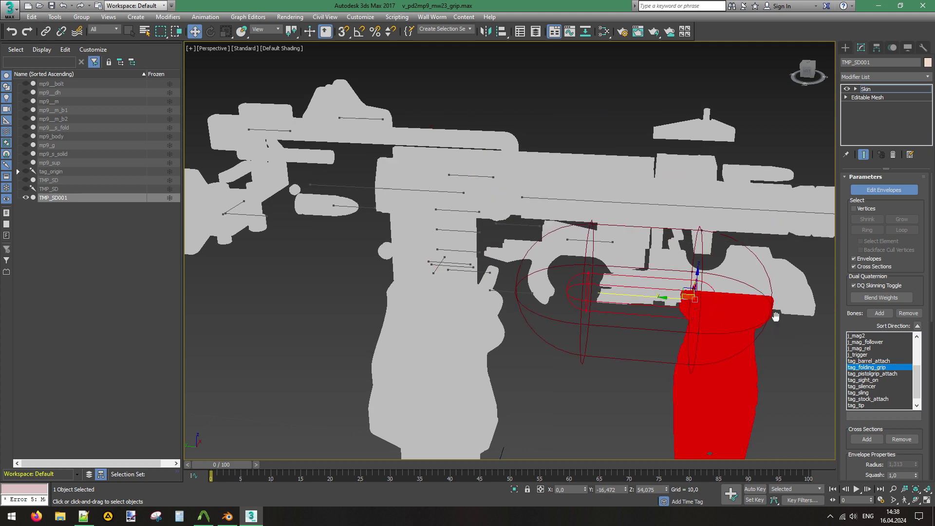
pyautogui.moveTo(808, 323); pyautogui.dragTo(660, 302, button='middle')
# Go through the tag_pistolgrip_attach, tag_sight_on and tag_silencer envelopes to see which parts each one controls.
pyautogui.click(875, 373)
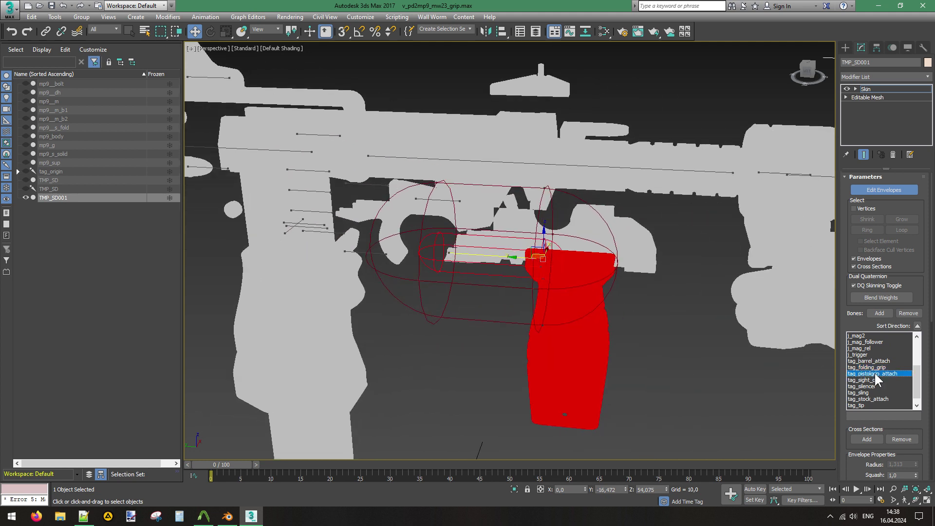
pyautogui.click(869, 379)
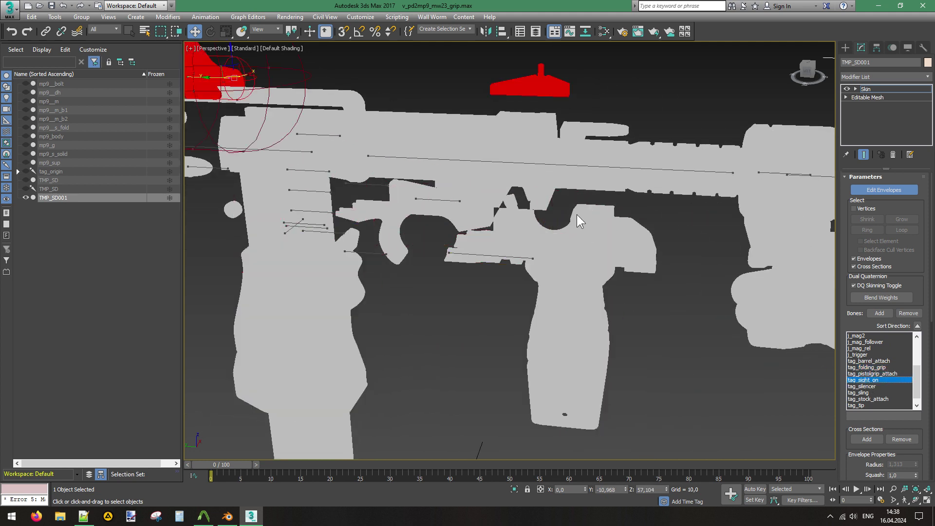
pyautogui.scroll(-2, 602, 251)
pyautogui.click(866, 386)
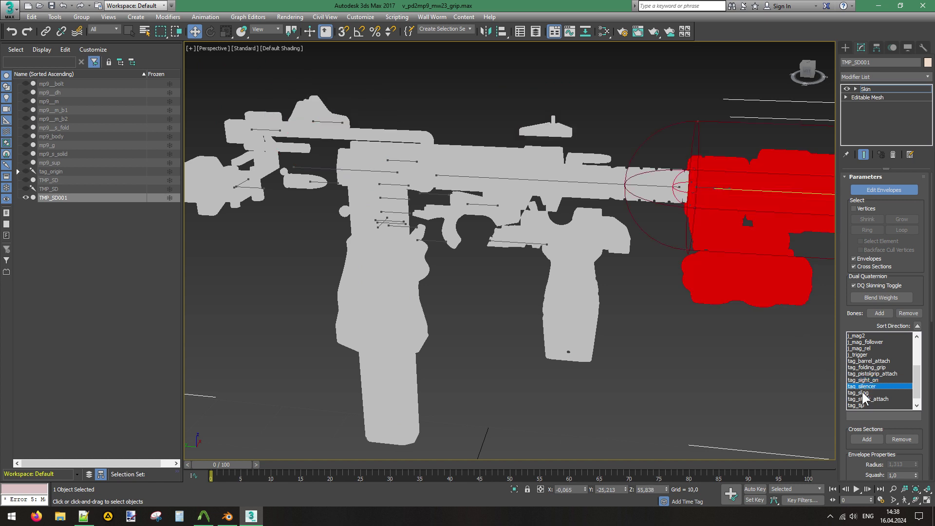
# Check which parts the tag_sling envelope controls, and inspect the TMP_SD bone at the end of the list.
pyautogui.click(863, 392)
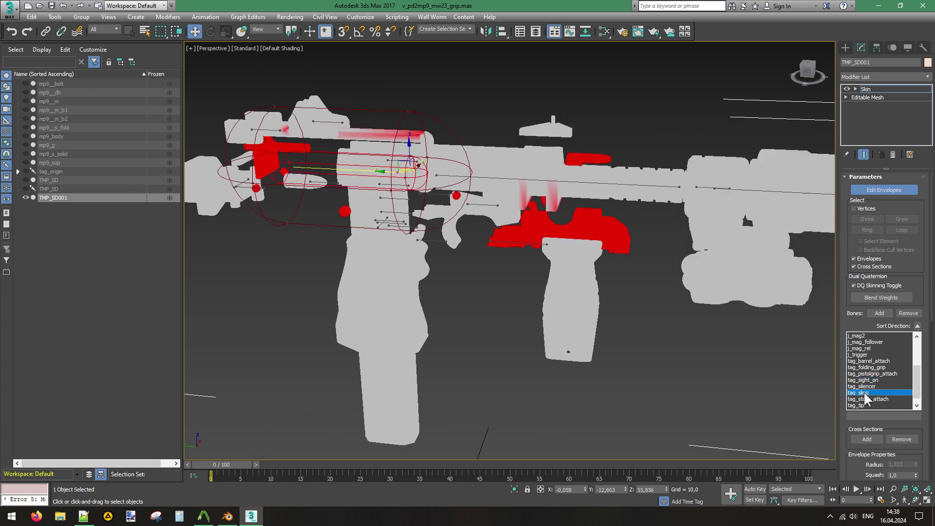
pyautogui.scroll(3, 865, 397)
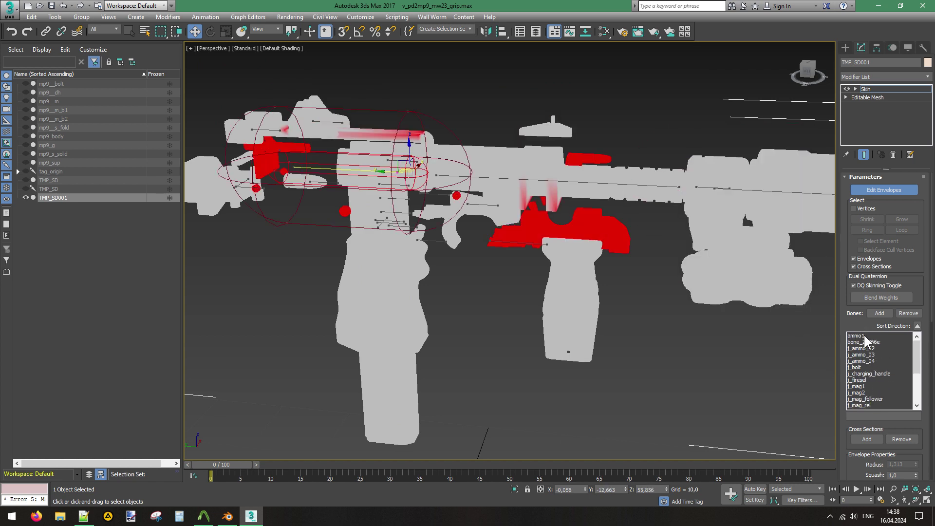
pyautogui.scroll(-1, 880, 352)
pyautogui.scroll(-2, 881, 353)
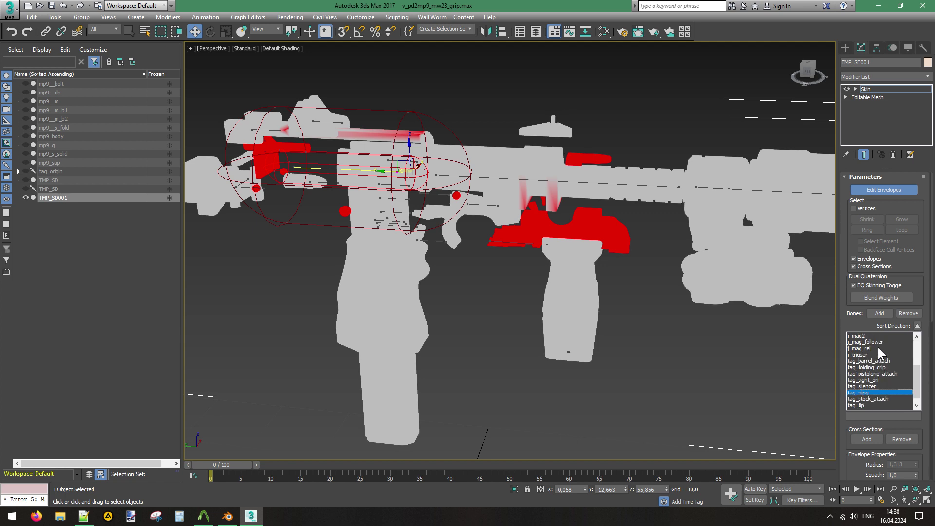
pyautogui.click(866, 405)
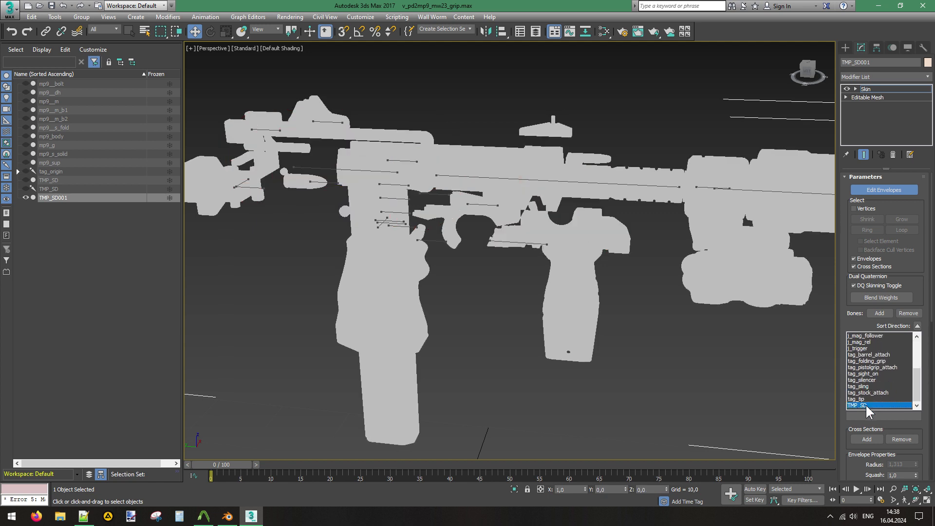
# Go back through the tag_tip, tag_stock_attach, tag_sling, tag_silencer and tag_sight_on envelopes to see which parts each controls, and stop editing envelopes.
pyautogui.scroll(-4, 623, 296)
pyautogui.scroll(2, 624, 296)
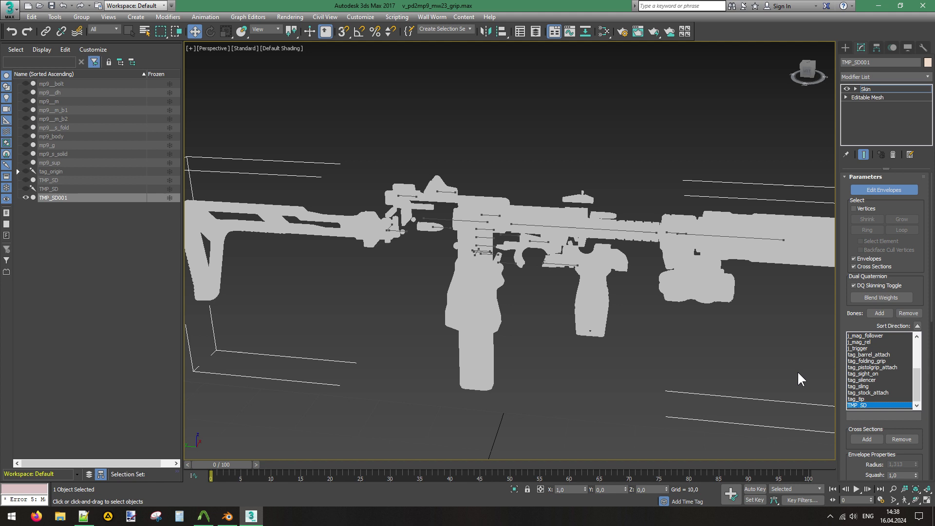
pyautogui.click(868, 398)
pyautogui.click(867, 392)
pyautogui.click(866, 387)
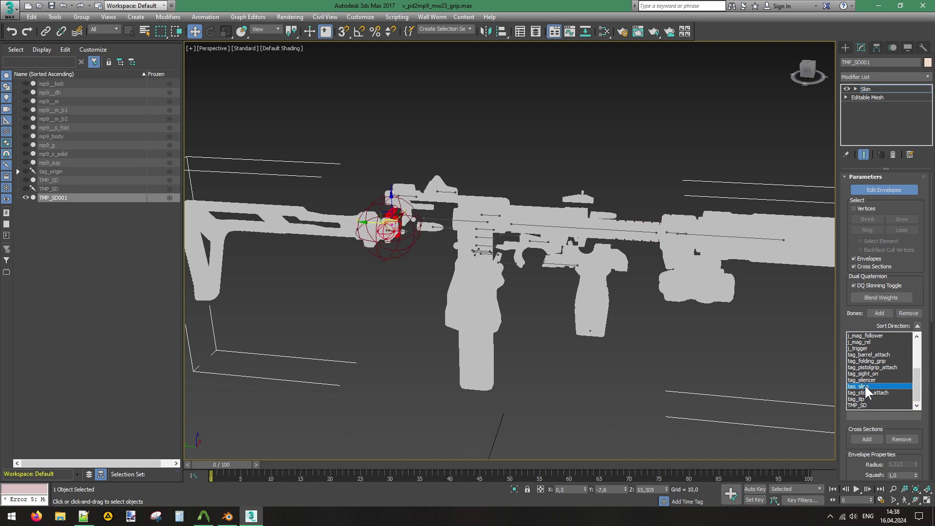
pyautogui.click(865, 381)
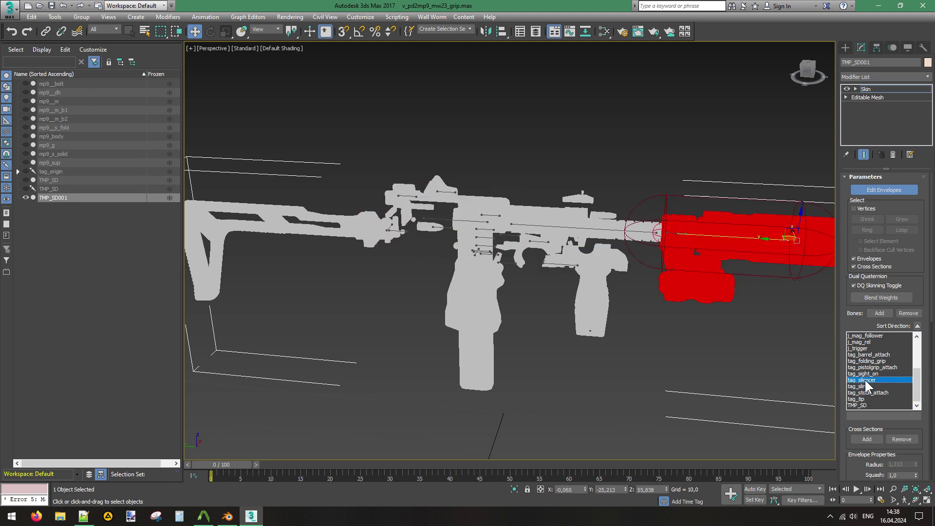
pyautogui.click(865, 374)
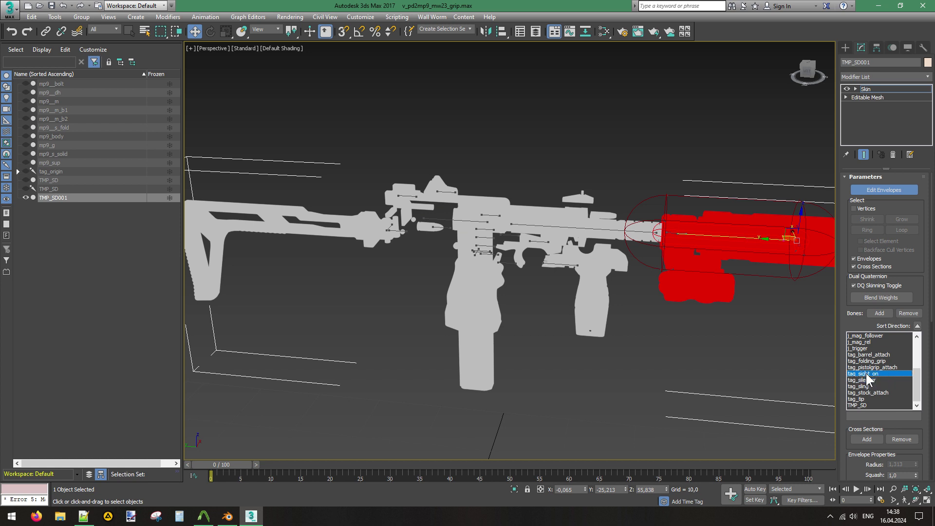
pyautogui.click(887, 192)
# Expand the bone hierarchy from tag_origin through tag_view, tag_ads, tag_torso, tag_weapon and j_gun1 to tag_sling, and read its child bones' full names.
pyautogui.click(18, 172)
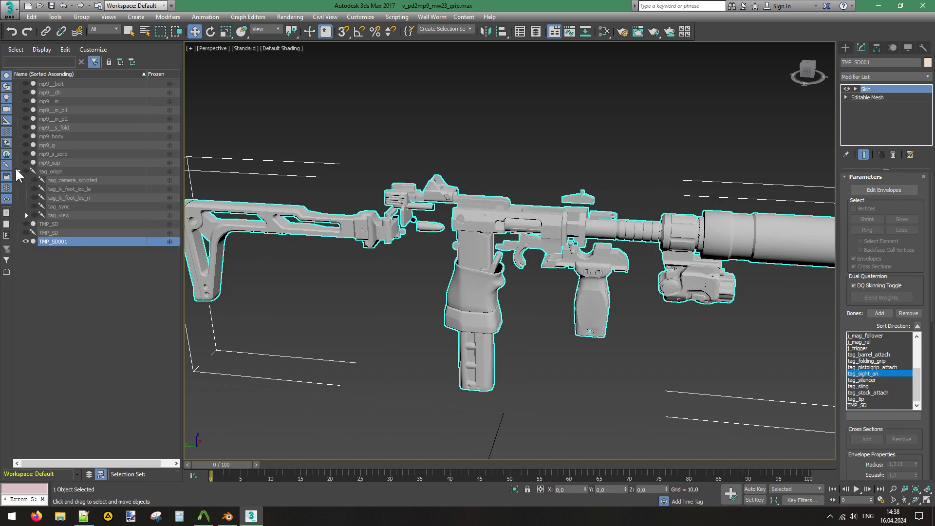
pyautogui.click(27, 215)
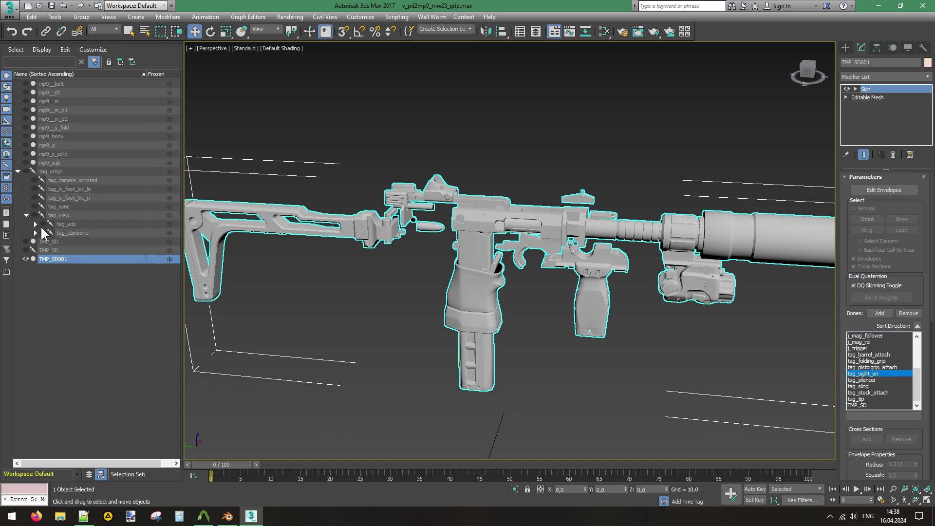
pyautogui.click(35, 223)
pyautogui.click(44, 233)
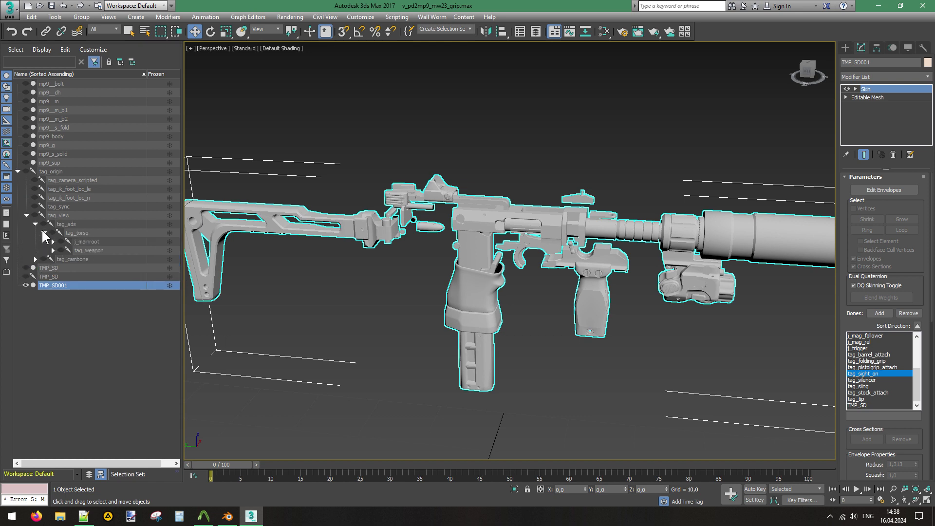
pyautogui.click(53, 250)
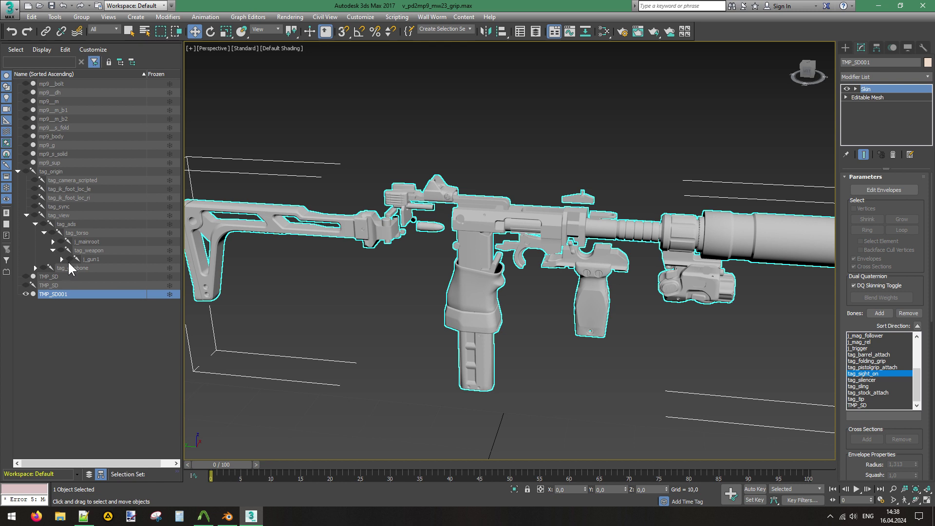
pyautogui.click(62, 259)
pyautogui.click(70, 268)
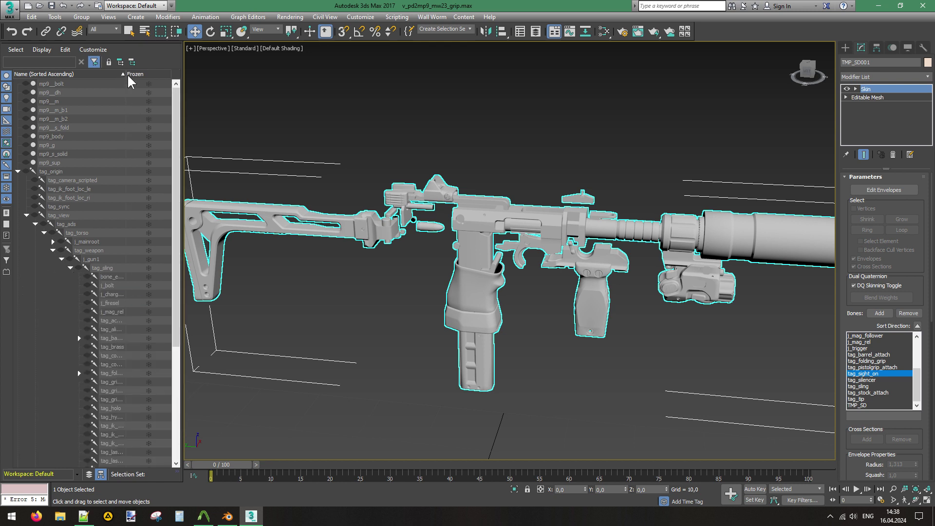
pyautogui.moveTo(122, 74); pyautogui.dragTo(157, 77)
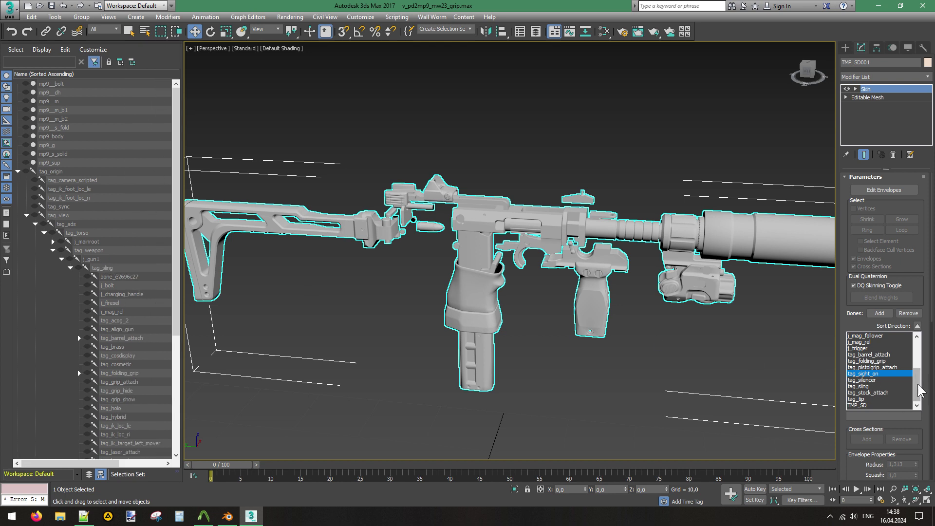
pyautogui.moveTo(920, 392)
pyautogui.mouseDown()
pyautogui.moveTo(920, 378)
pyautogui.moveTo(919, 400)
pyautogui.mouseUp()
pyautogui.scroll(-2, 116, 265)
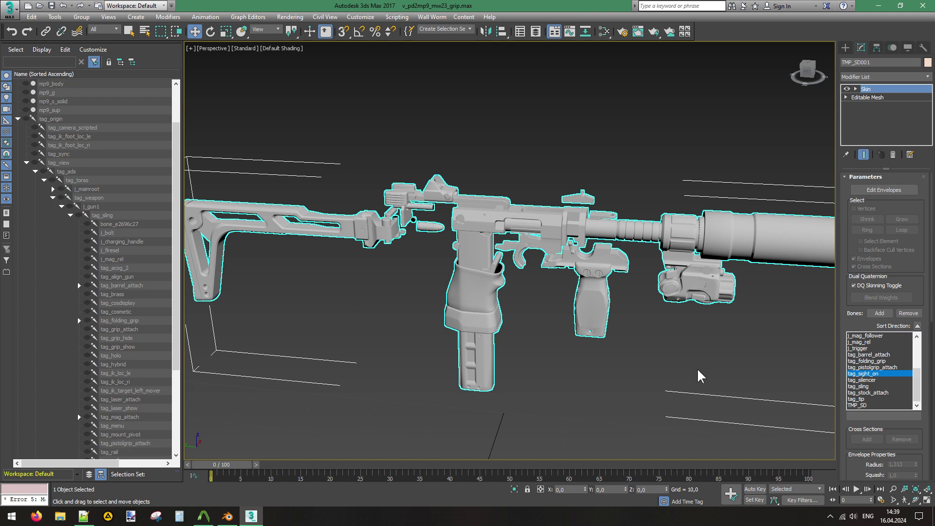
# Check which remaining parts of TMP_SD001 the tag_sling envelope controls, and leave envelope editing.
pyautogui.click(857, 386)
pyautogui.click(888, 190)
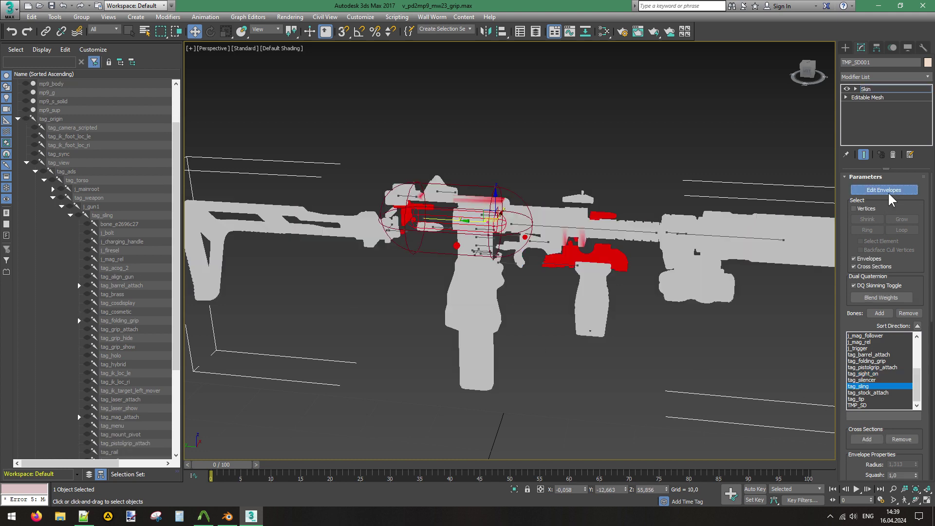
pyautogui.moveTo(809, 74); pyautogui.dragTo(835, 86)
pyautogui.click(863, 193)
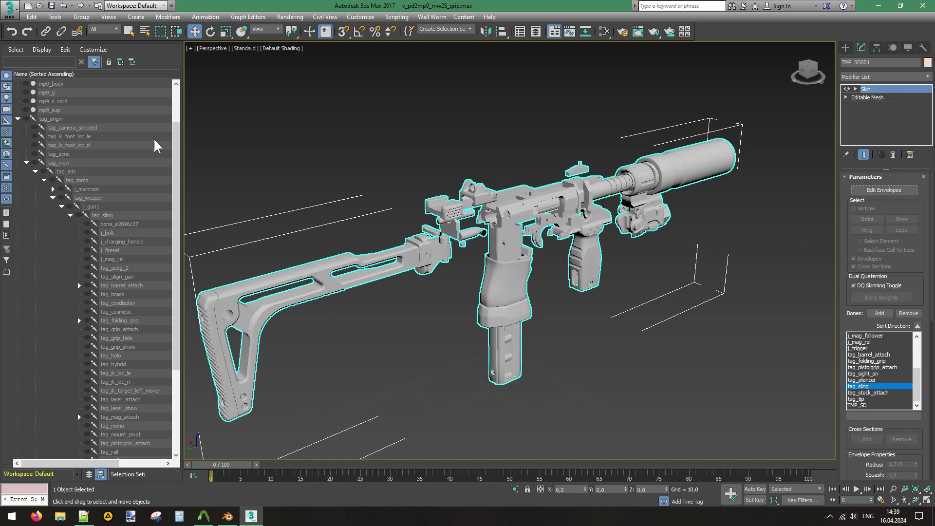
# Delete the TMP_SD001 mesh copy and unhide the original TMP_SD mesh.
pyautogui.press('Delete')
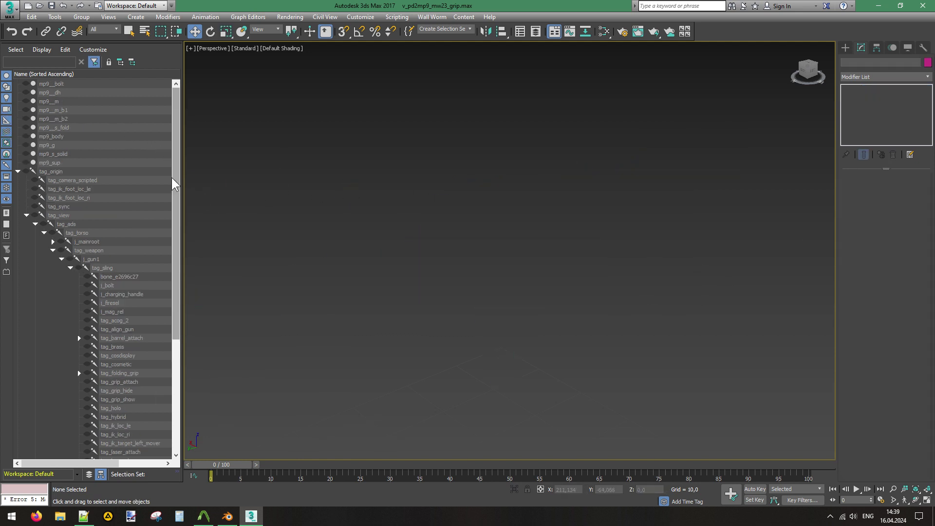
pyautogui.moveTo(177, 180); pyautogui.dragTo(170, 375)
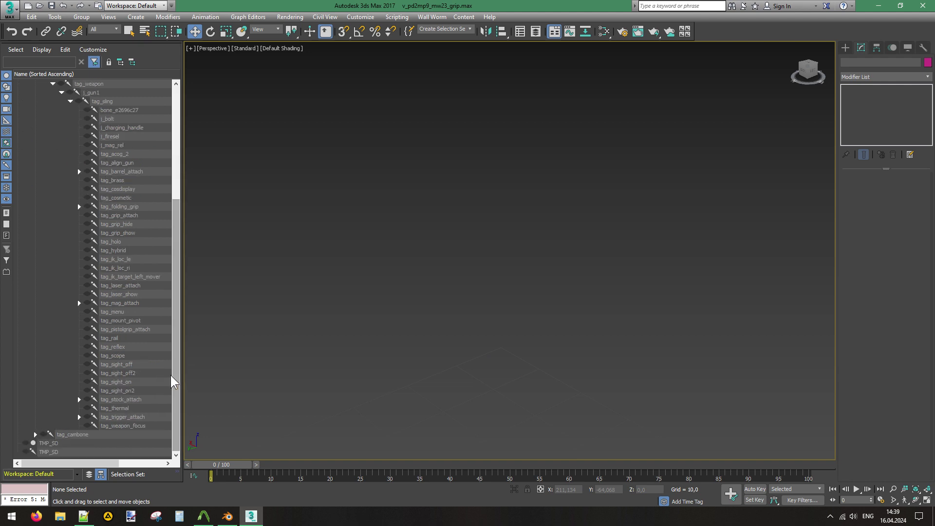
pyautogui.click(25, 442)
# Select the tag_sling envelope of the TMP_SD mesh and examine from both sides of the weapon which parts it controls.
pyautogui.click(673, 229)
pyautogui.click(869, 188)
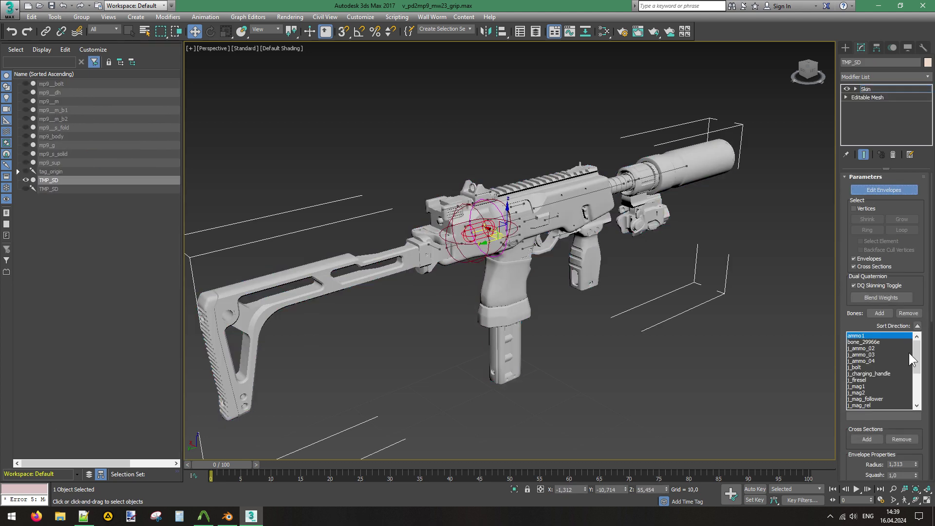
pyautogui.moveTo(913, 359); pyautogui.dragTo(913, 388)
pyautogui.click(859, 386)
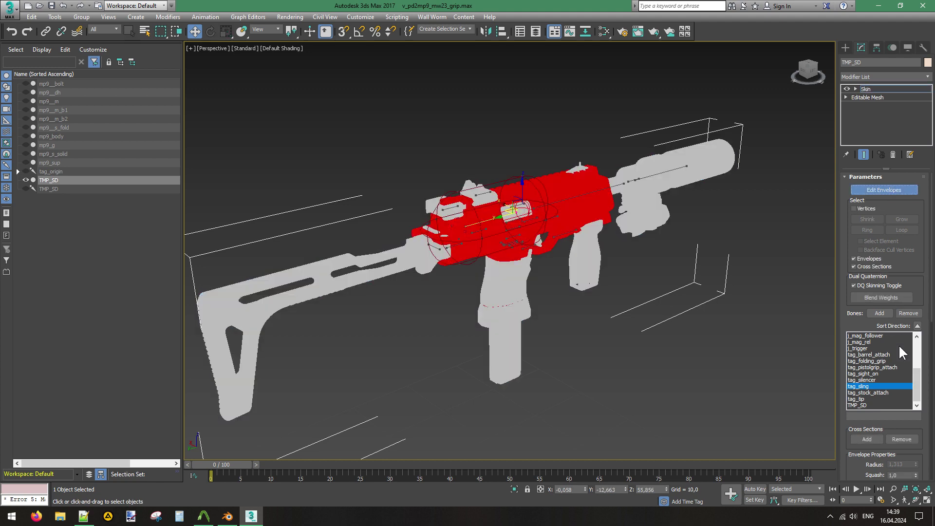
pyautogui.moveTo(807, 73); pyautogui.dragTo(715, 64)
pyautogui.keyDown('alt'); pyautogui.moveTo(522, 274); pyautogui.dragTo(653, 273, button='middle'); pyautogui.keyUp('alt')
pyautogui.moveTo(784, 69); pyautogui.dragTo(834, 73)
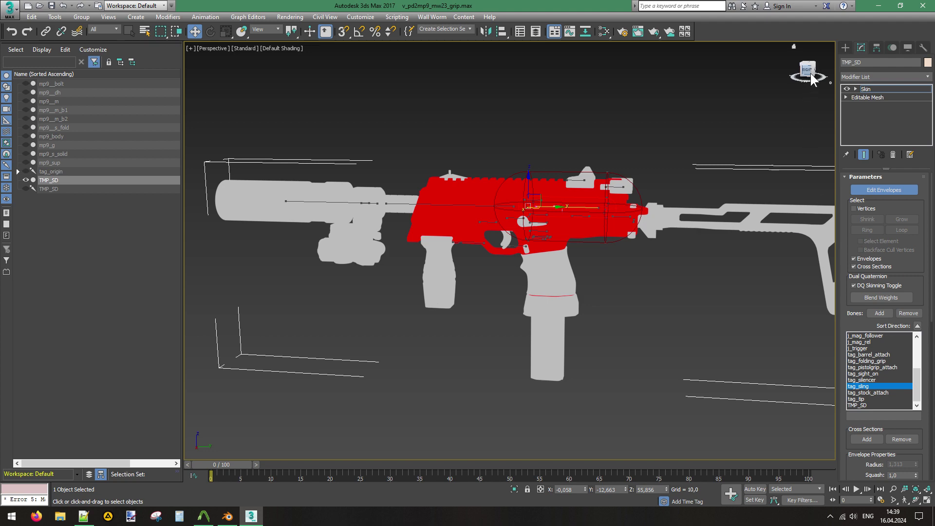
pyautogui.moveTo(809, 72); pyautogui.dragTo(934, 188)
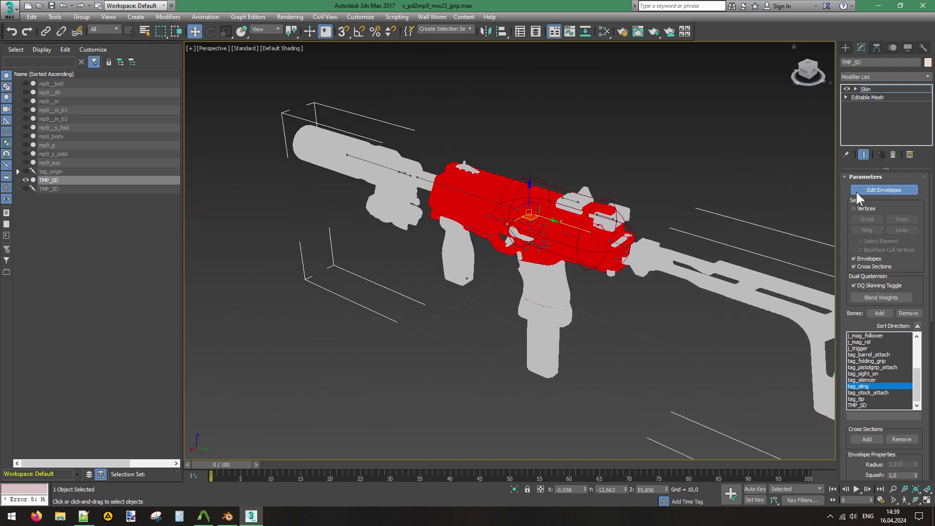
pyautogui.click(872, 190)
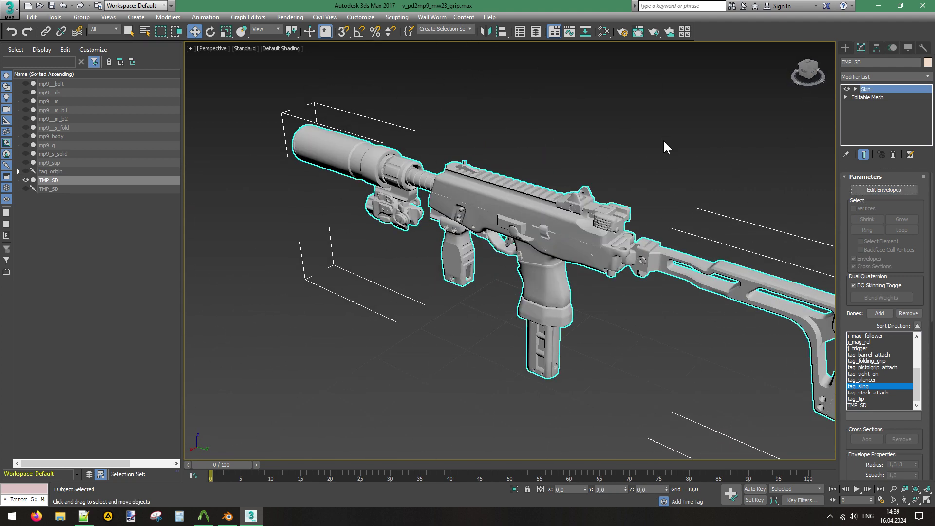
pyautogui.click(735, 180)
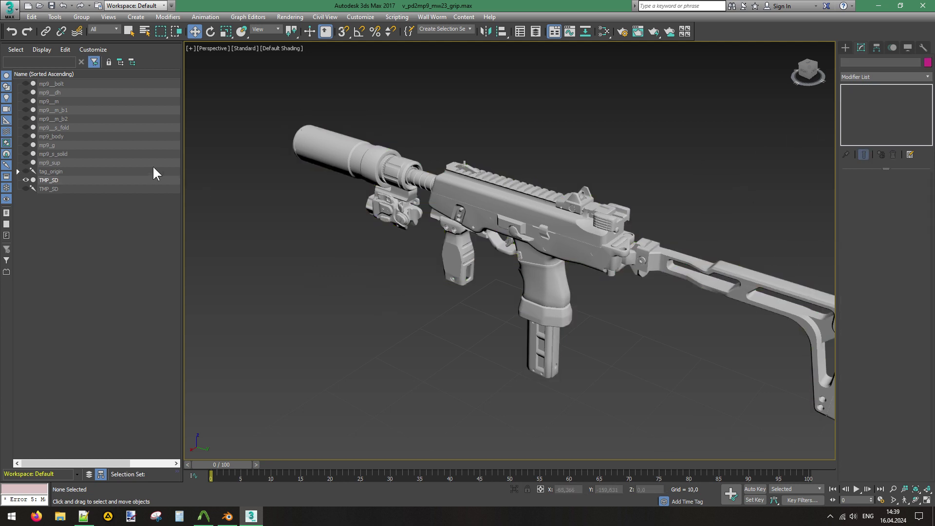
# Select and unhide all ten MP9 parts from mp9__bolt to mp9_sup.
pyautogui.click(63, 164)
pyautogui.keyDown('shift'); pyautogui.click(61, 84); pyautogui.keyUp('shift')
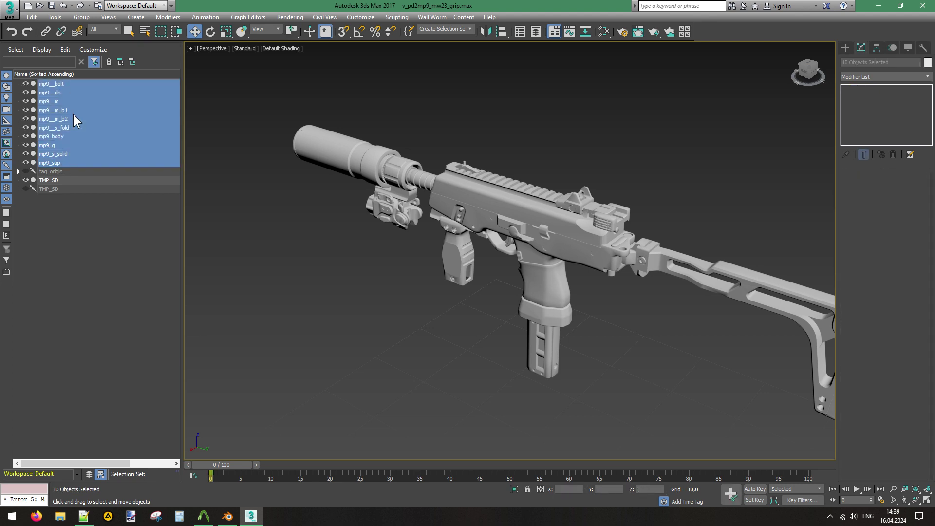
pyautogui.scroll(-12, 498, 341)
pyautogui.moveTo(533, 392); pyautogui.dragTo(547, 265, button='middle')
pyautogui.scroll(2, 547, 342)
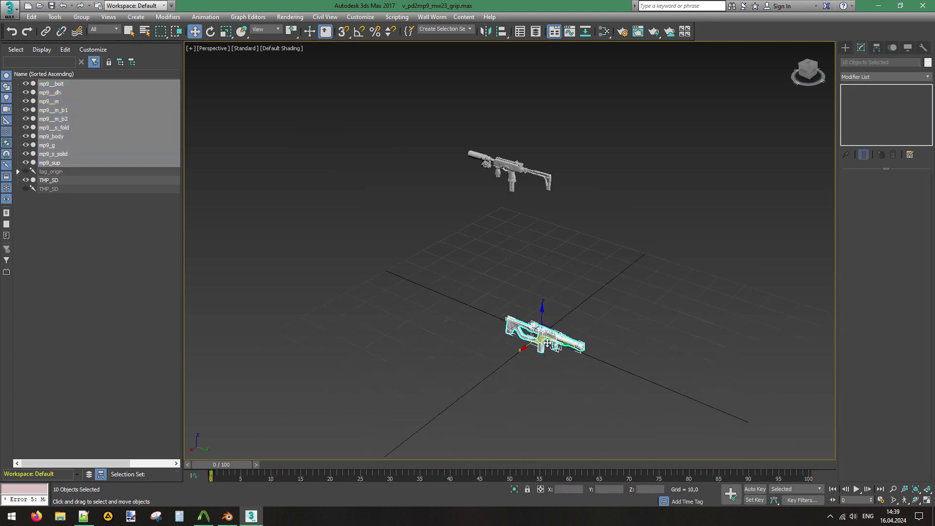
pyautogui.scroll(5, 548, 342)
# Select the MP9's suppressor, body, magazine, stock and foregrip one by one to check how the model is split into parts.
pyautogui.rightClick(608, 241)
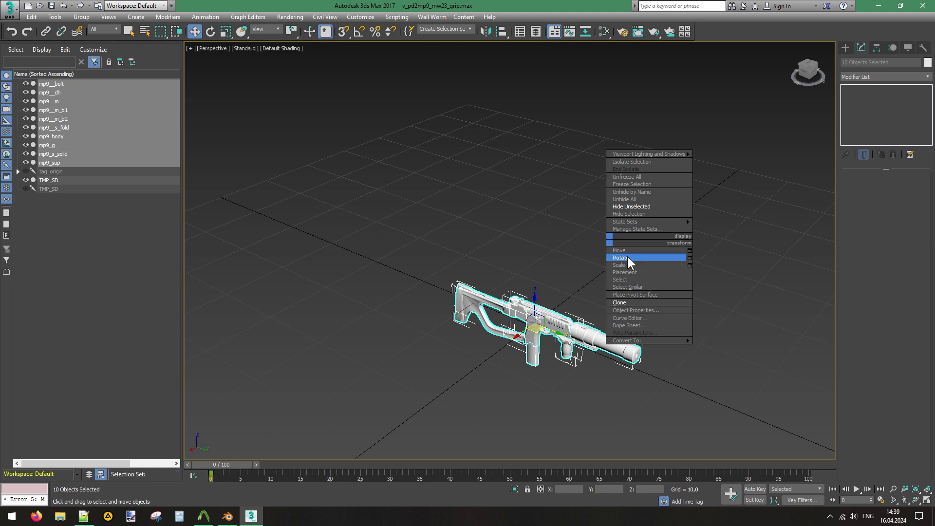
pyautogui.click(620, 257)
pyautogui.click(619, 265)
pyautogui.click(591, 344)
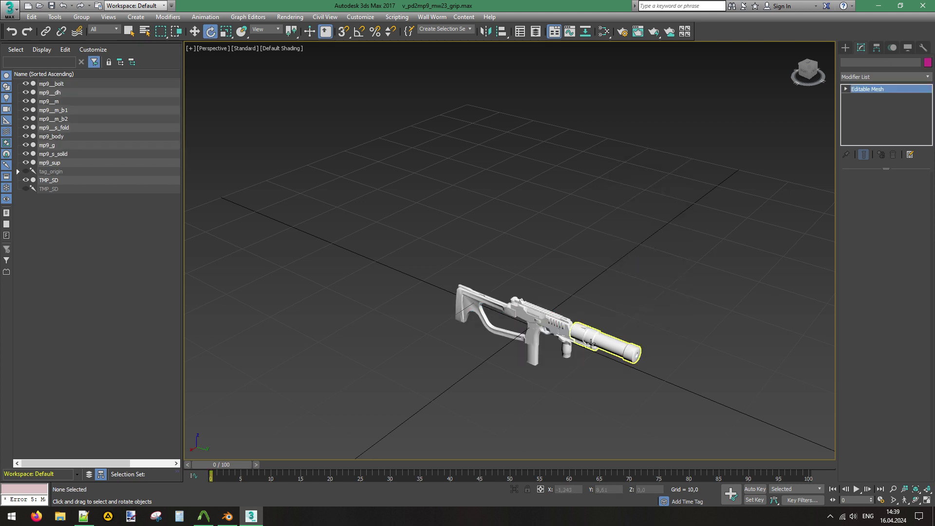
pyautogui.click(591, 343)
pyautogui.scroll(5, 591, 343)
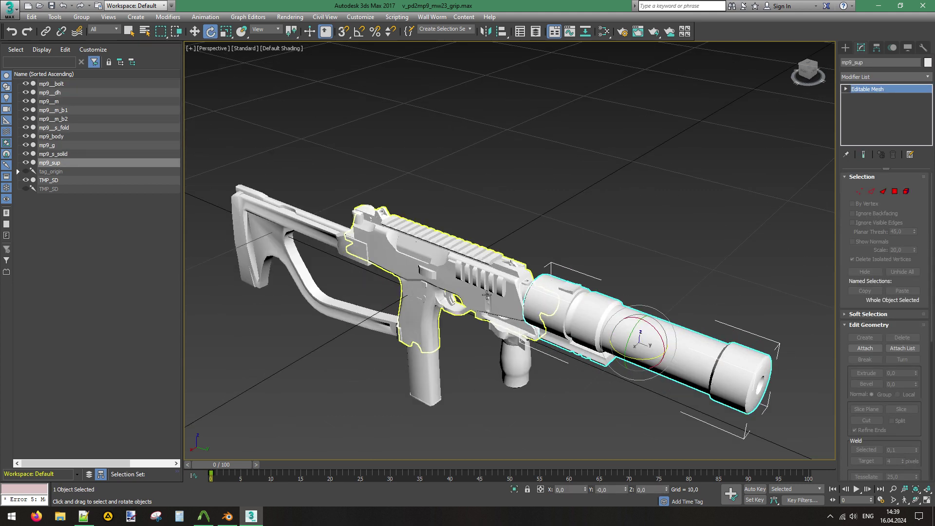
pyautogui.click(486, 295)
pyautogui.click(431, 368)
pyautogui.click(375, 325)
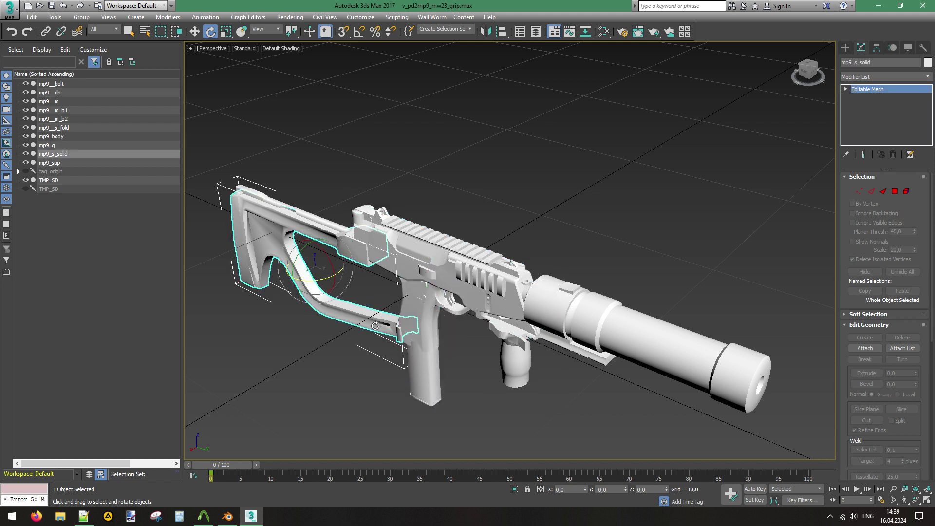
pyautogui.click(515, 363)
pyautogui.click(562, 367)
pyautogui.scroll(-6, 562, 367)
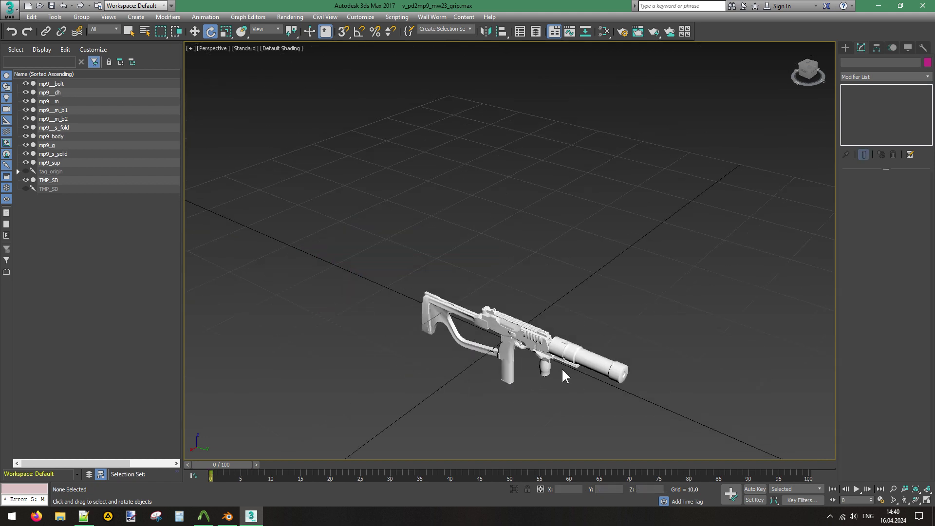
# Select all ten MP9 parts and move only their pivots to 0 on the X, Y and Z axes.
pyautogui.moveTo(382, 268); pyautogui.dragTo(656, 415)
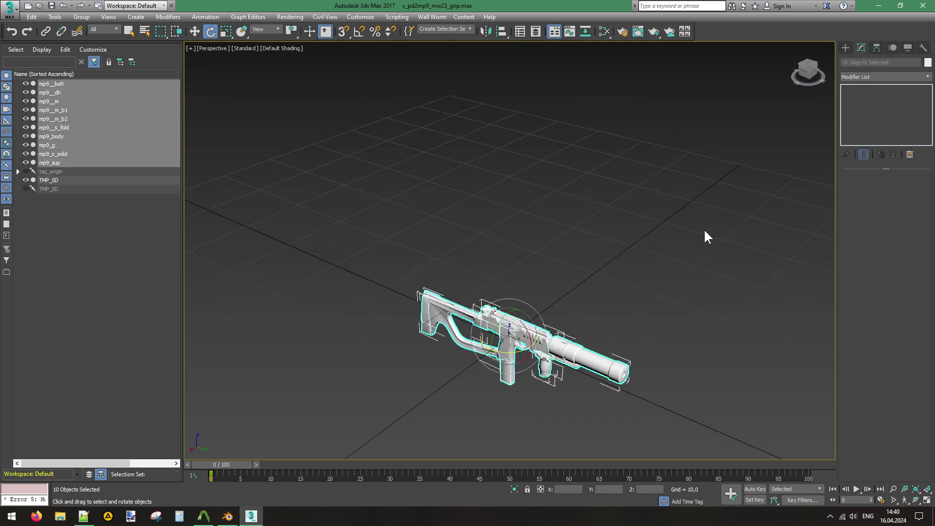
pyautogui.click(877, 46)
pyautogui.click(866, 114)
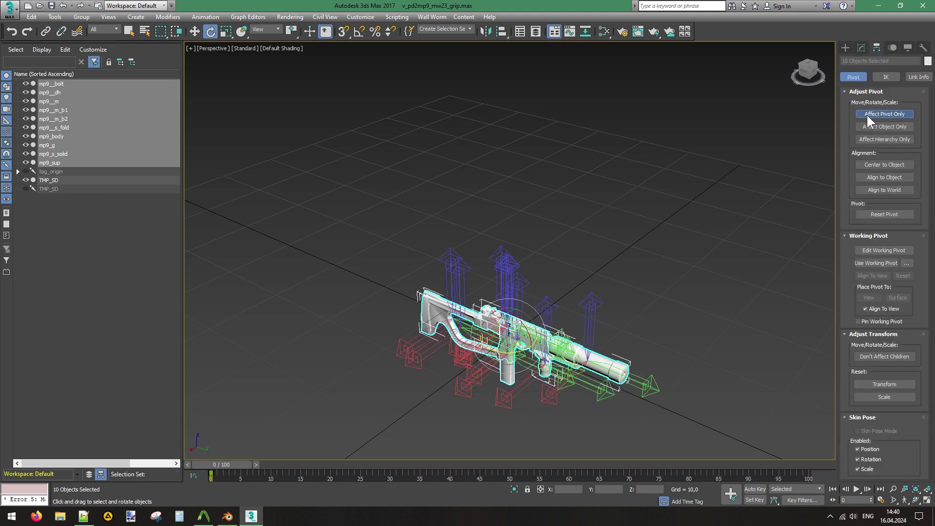
pyautogui.rightClick(636, 287)
pyautogui.click(650, 292)
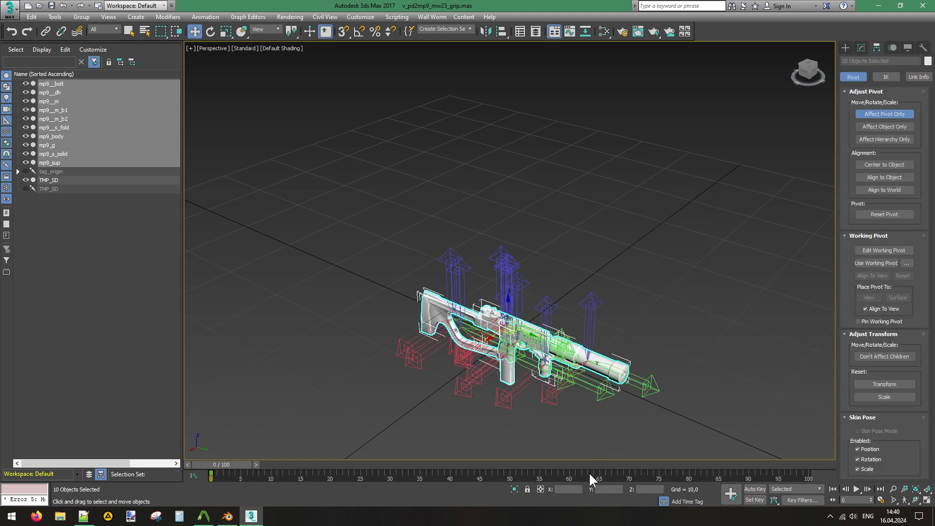
pyautogui.click(567, 488)
pyautogui.write('0')
pyautogui.press('Tab')
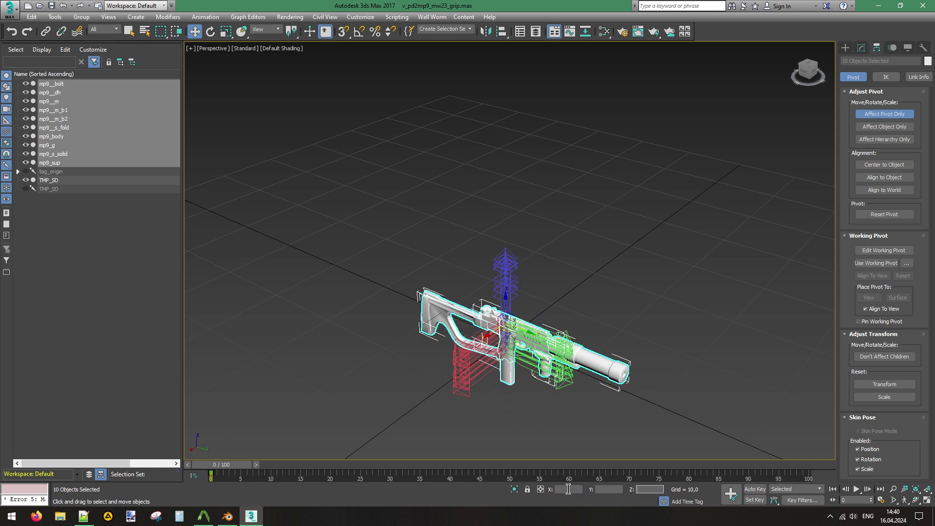
pyautogui.write('0')
pyautogui.press('Tab')
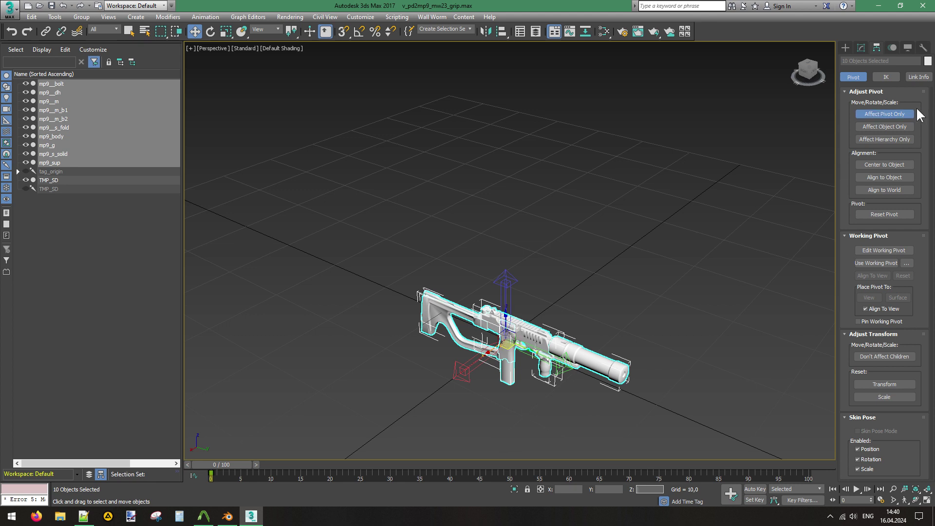
pyautogui.click(893, 113)
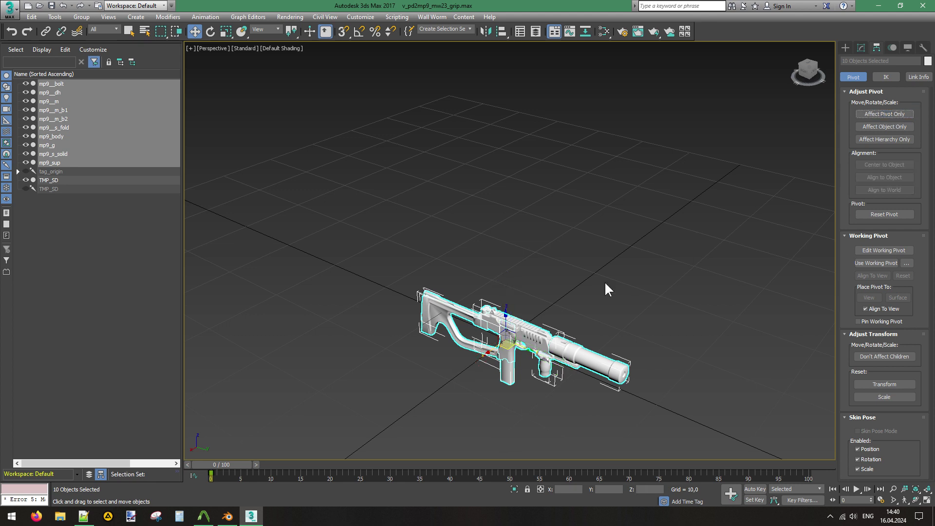
# Try rotating the ten MP9 parts freehand about the vertical axis, and undo the rotation.
pyautogui.rightClick(632, 259)
pyautogui.click(662, 276)
pyautogui.moveTo(505, 355); pyautogui.dragTo(553, 363)
pyautogui.hotkey('ctrl', 'z')
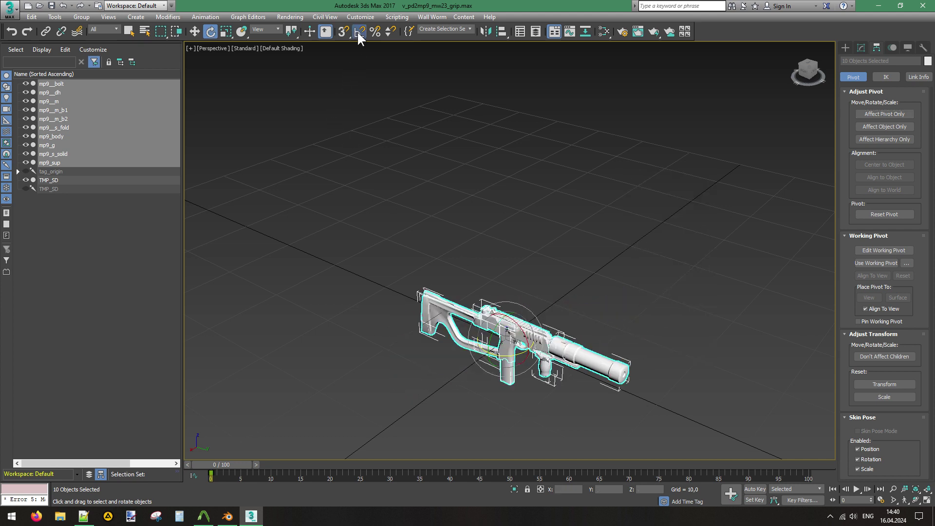
# Rotate the ten MP9 parts half a turn about the vertical axis with angle snap, so the muzzle faces the opposite way.
pyautogui.moveTo(558, 354); pyautogui.dragTo(596, 349)
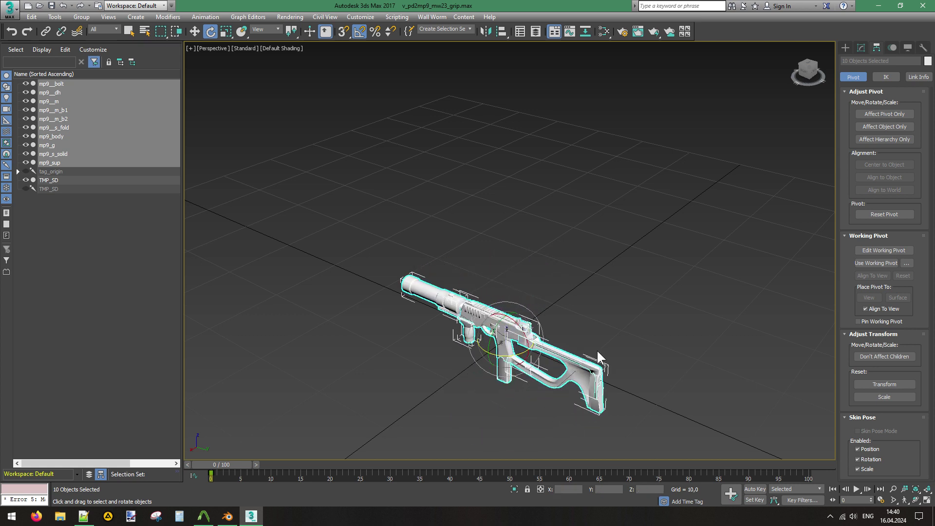
pyautogui.rightClick(597, 349)
pyautogui.click(630, 338)
pyautogui.click(807, 71)
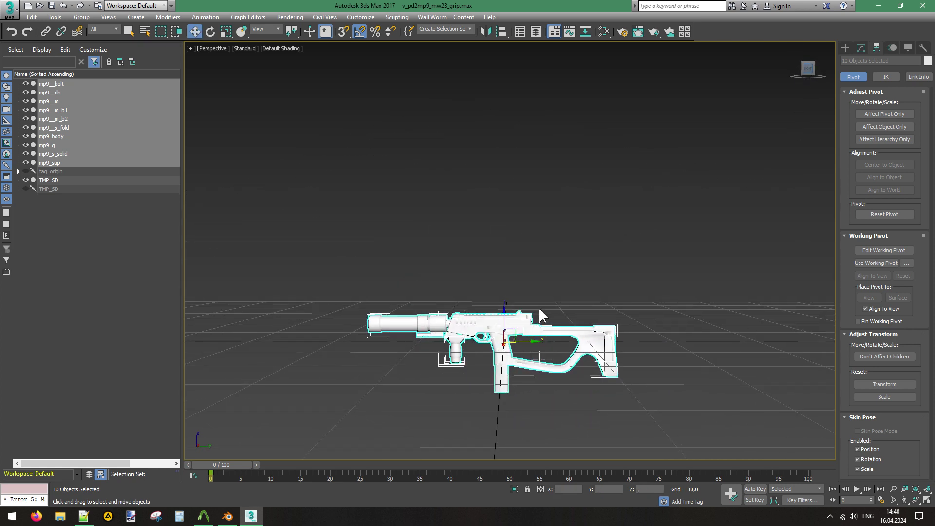
# Move the ten MP9 parts up onto the TMP_SD and line up the trigger guards and pistol grips in the side view.
pyautogui.moveTo(506, 314); pyautogui.dragTo(525, 87)
pyautogui.moveTo(577, 242); pyautogui.dragTo(604, 6, button='middle')
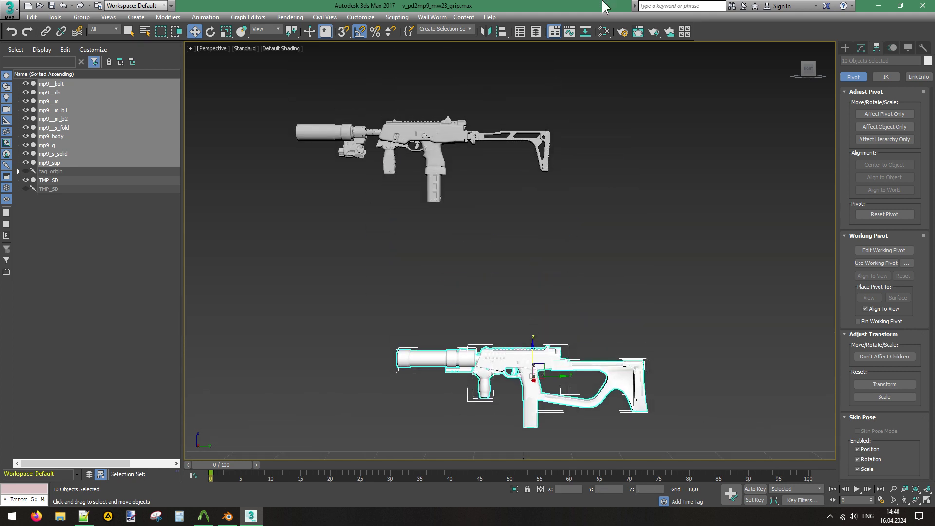
pyautogui.moveTo(546, 367); pyautogui.dragTo(449, 137)
pyautogui.scroll(5, 449, 136)
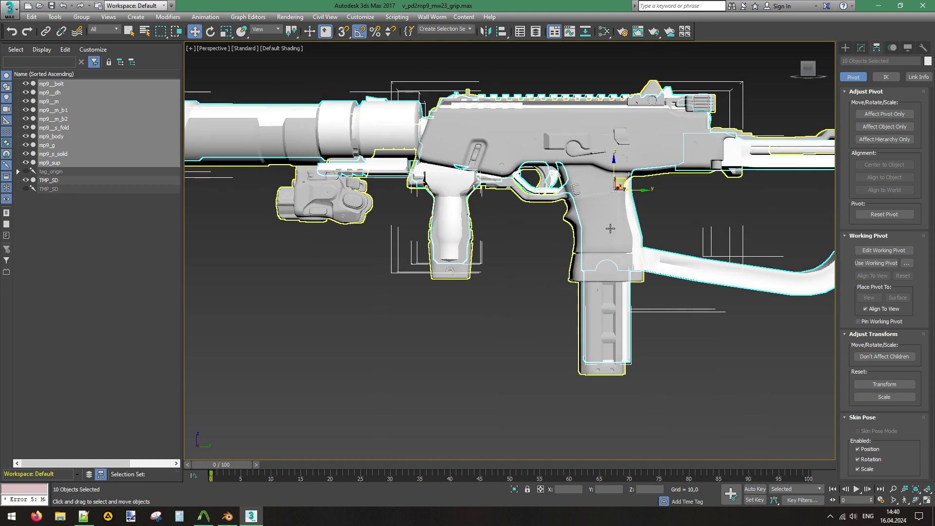
pyautogui.scroll(5, 595, 192)
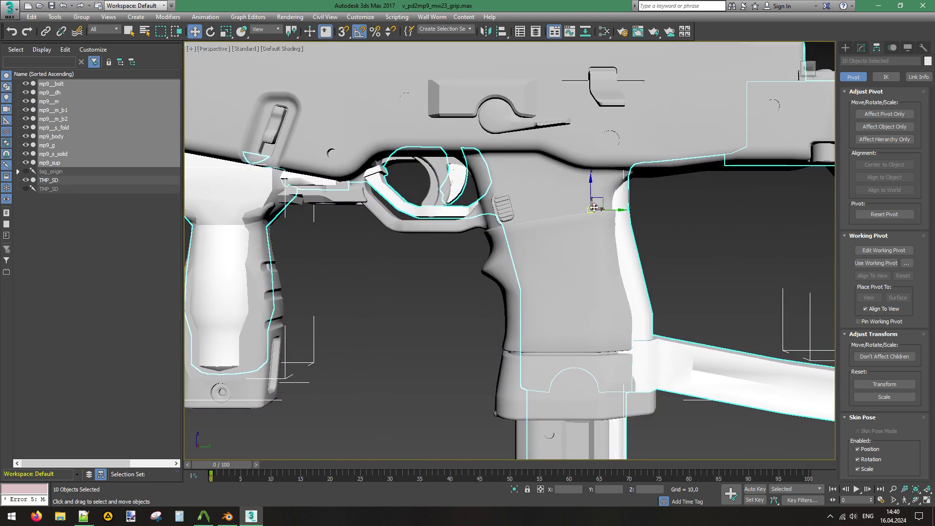
pyautogui.moveTo(598, 199); pyautogui.dragTo(587, 212)
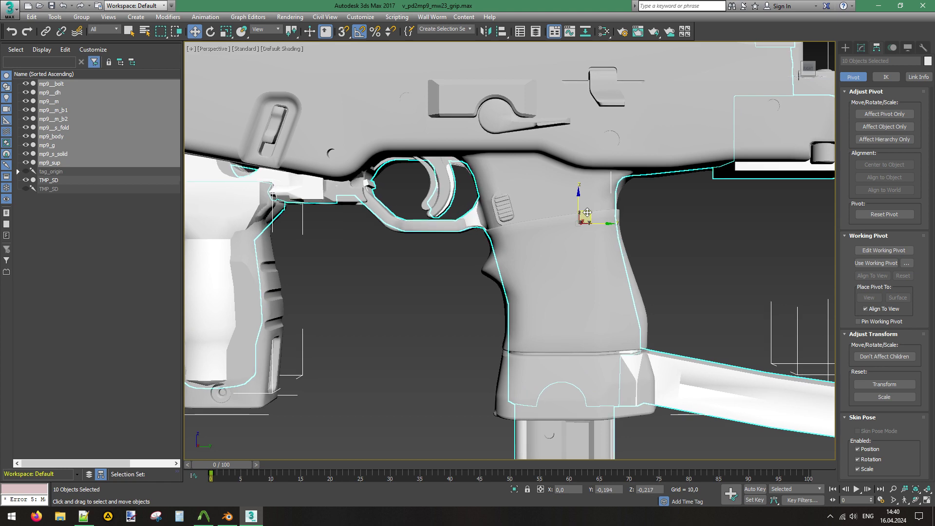
# Compare the magazine, foregrip and receiver with the TMP_SD and fine-tune the height of all ten MP9 parts.
pyautogui.scroll(-3, 587, 213)
pyautogui.moveTo(578, 459); pyautogui.dragTo(539, 308, button='middle')
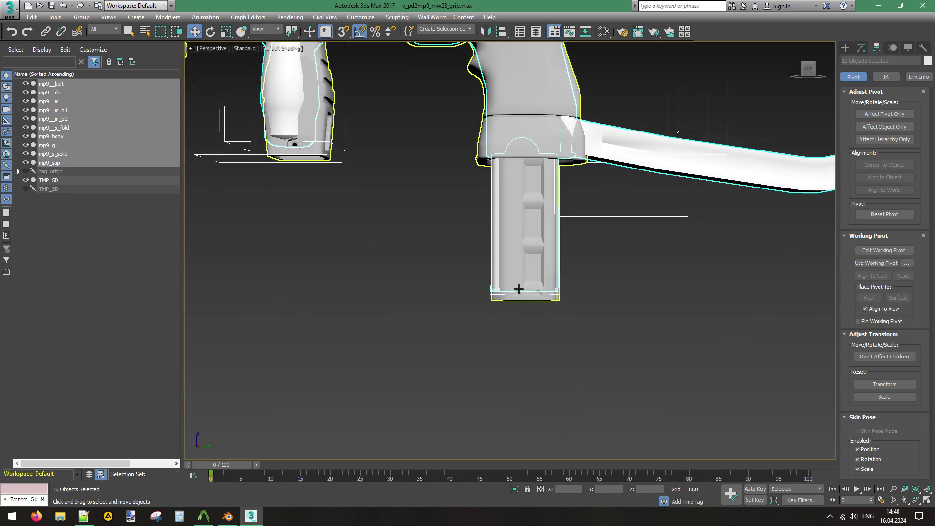
pyautogui.moveTo(454, 255); pyautogui.dragTo(625, 405, button='middle')
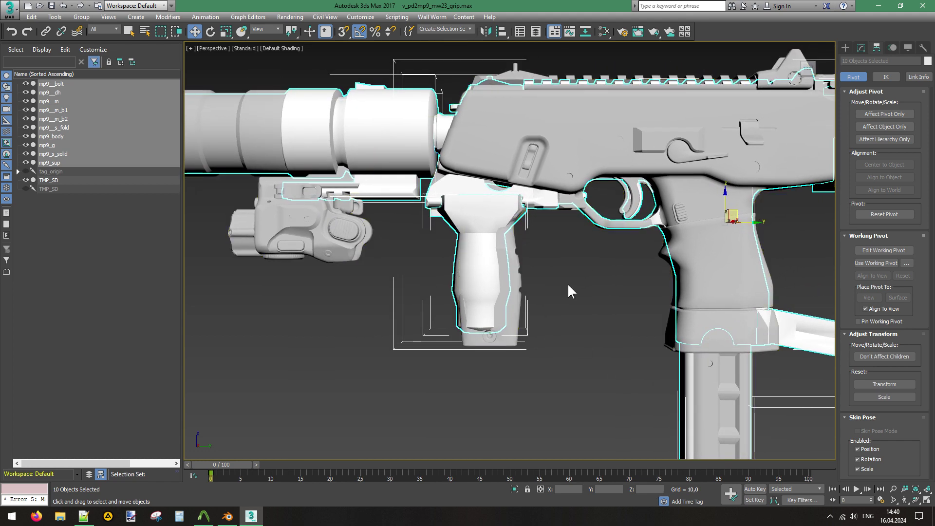
pyautogui.moveTo(567, 290); pyautogui.dragTo(414, 347, button='middle')
pyautogui.moveTo(812, 66); pyautogui.dragTo(716, 70)
pyautogui.keyDown('alt'); pyautogui.moveTo(327, 302); pyautogui.dragTo(420, 291, button='middle'); pyautogui.keyUp('alt')
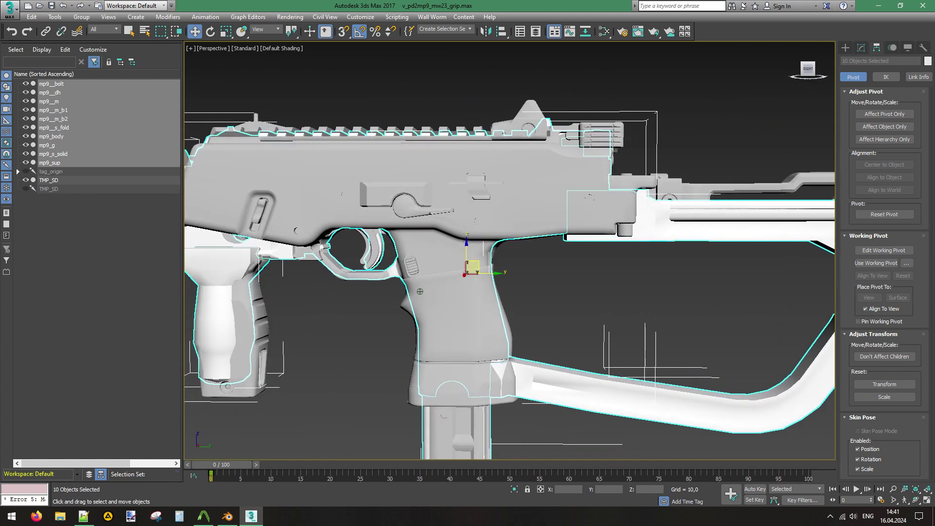
pyautogui.moveTo(807, 66); pyautogui.dragTo(807, 74)
pyautogui.click(807, 74)
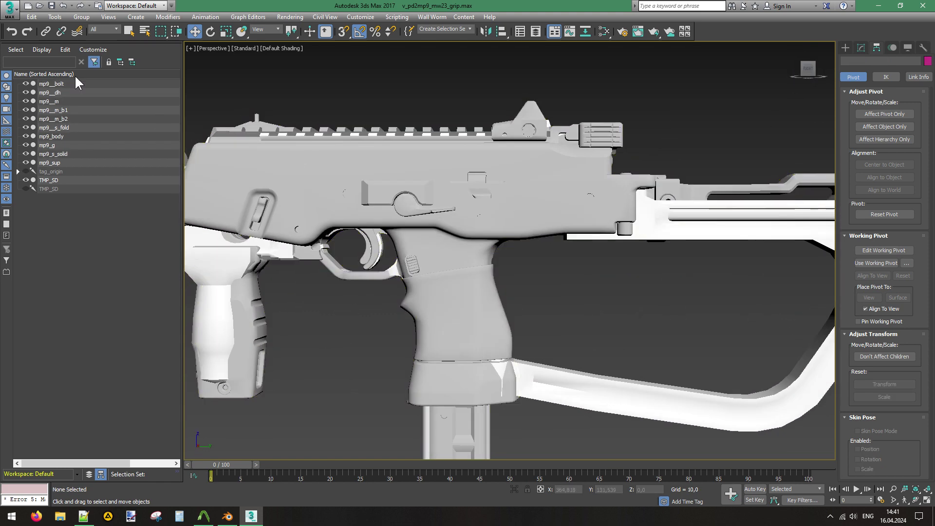
pyautogui.hotkey('ctrl', 'a')
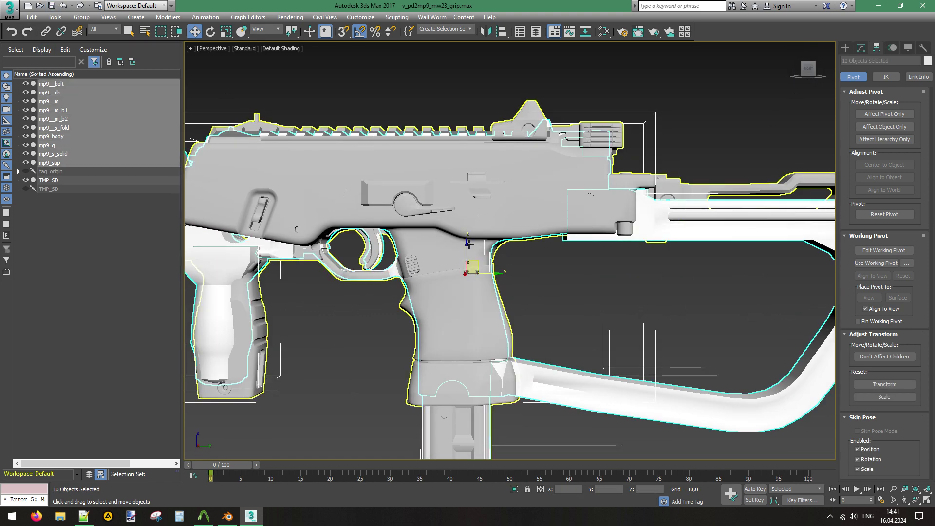
pyautogui.moveTo(466, 247); pyautogui.dragTo(466, 247)
pyautogui.moveTo(500, 241); pyautogui.dragTo(594, 208, button='middle')
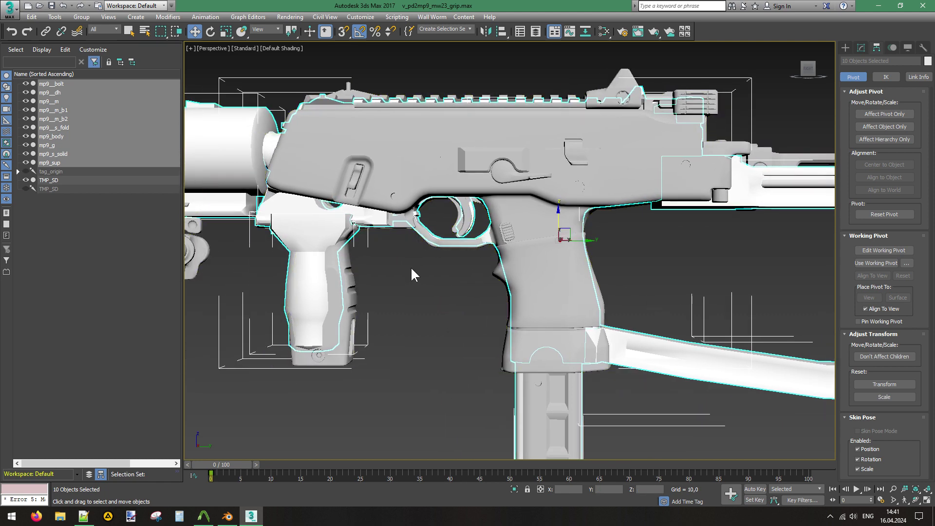
# Examine how the MP9's receiver, magazine, suppressor and stock line up with the TMP_SD, and deselect everything.
pyautogui.scroll(5, 411, 271)
pyautogui.moveTo(536, 269)
pyautogui.mouseDown(button='middle')
pyautogui.moveTo(543, 392)
pyautogui.moveTo(408, 407)
pyautogui.moveTo(226, 385)
pyautogui.moveTo(407, 407)
pyautogui.moveTo(243, 395)
pyautogui.mouseUp(button='middle')
pyautogui.scroll(-5, 530, 375)
pyautogui.moveTo(407, 407)
pyautogui.keyDown('alt'); pyautogui.mouseDown(button='middle')
pyautogui.moveTo(380, 390)
pyautogui.moveTo(389, 370)
pyautogui.moveTo(409, 407)
pyautogui.moveTo(389, 399)
pyautogui.moveTo(407, 407)
pyautogui.mouseUp(button='middle'); pyautogui.keyUp('alt')
pyautogui.click(807, 68)
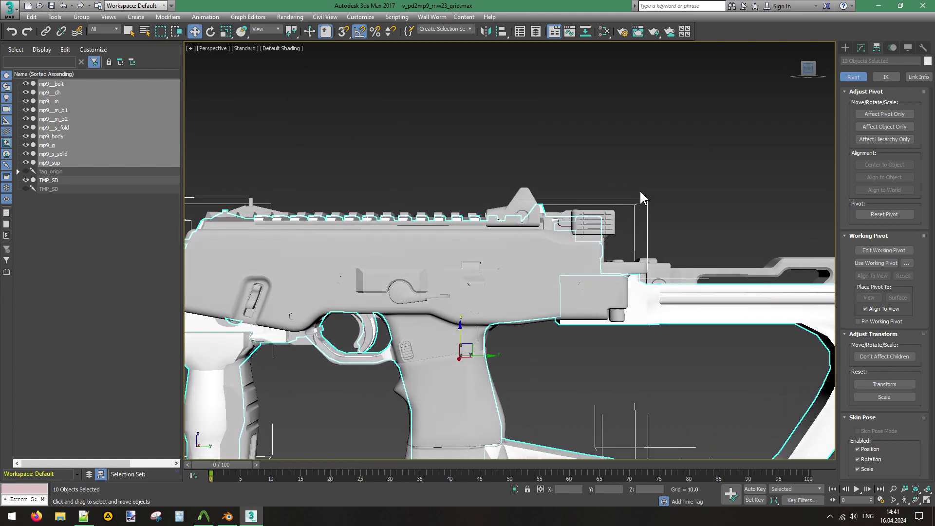
pyautogui.moveTo(639, 190); pyautogui.dragTo(655, 45, button='middle')
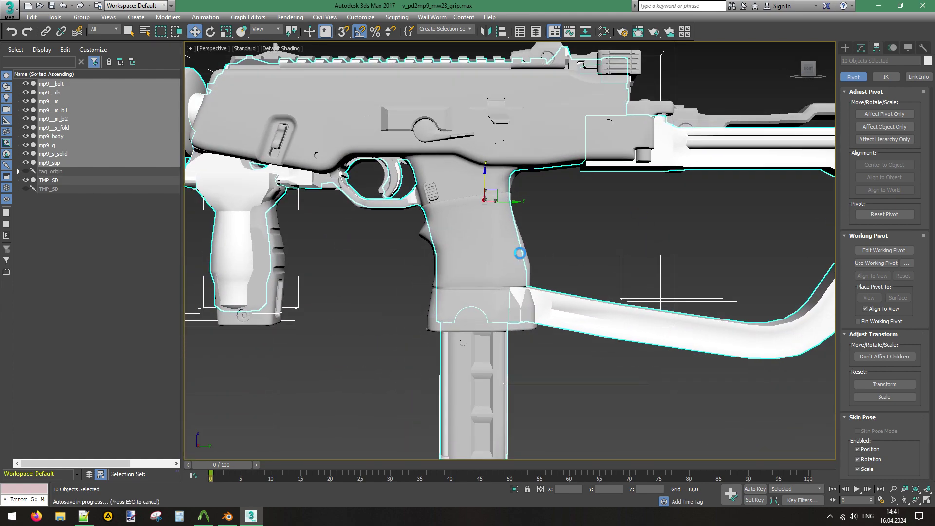
pyautogui.moveTo(574, 249); pyautogui.dragTo(603, 148, button='middle')
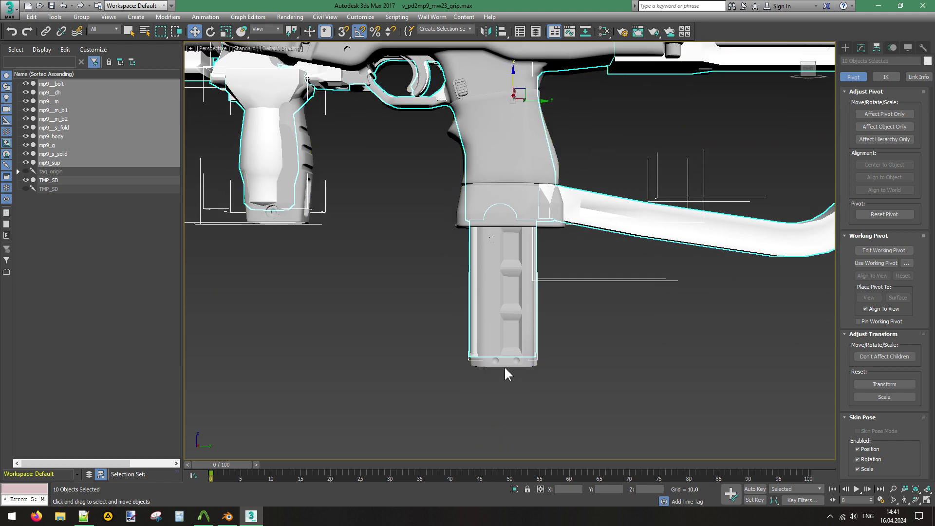
pyautogui.moveTo(620, 367); pyautogui.dragTo(618, 412, button='middle')
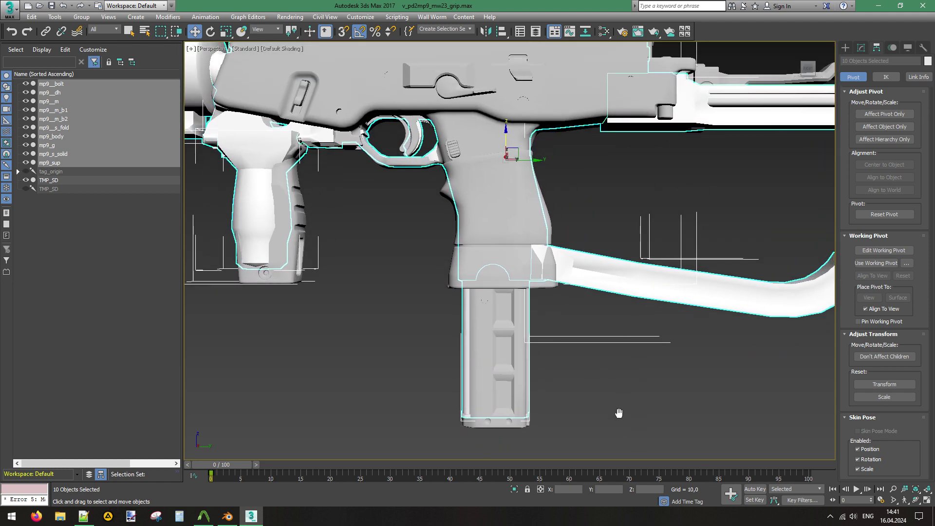
pyautogui.scroll(-3, 618, 413)
pyautogui.moveTo(455, 414); pyautogui.dragTo(612, 400, button='middle')
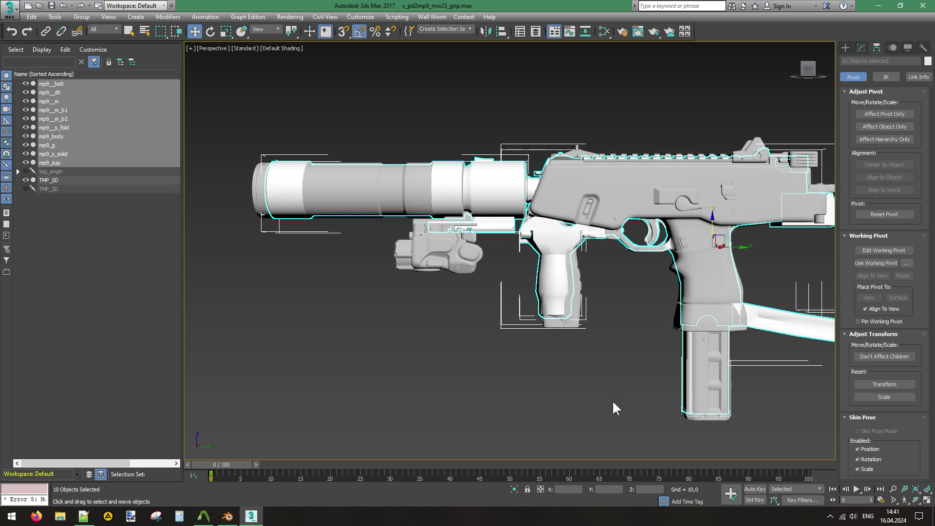
pyautogui.scroll(-3, 649, 292)
pyautogui.moveTo(649, 292); pyautogui.dragTo(485, 311, button='middle')
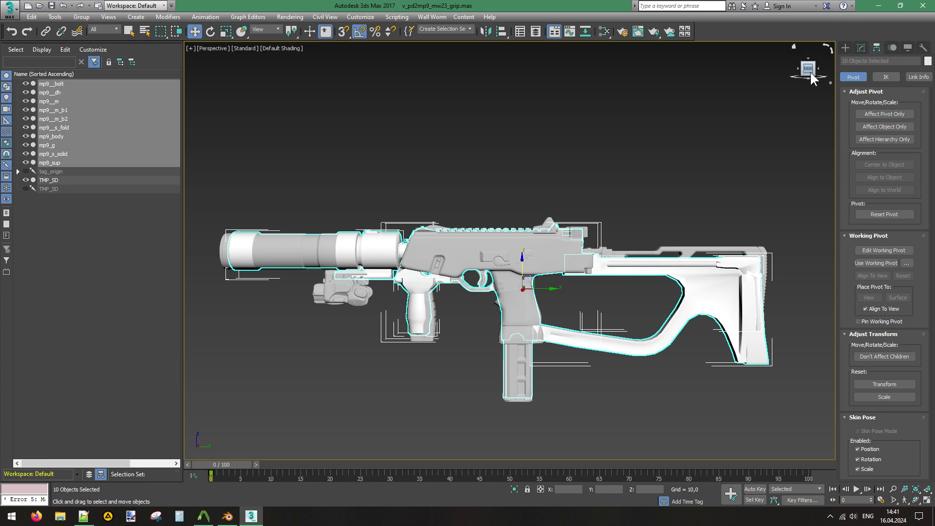
pyautogui.moveTo(811, 75)
pyautogui.mouseDown()
pyautogui.moveTo(794, 86)
pyautogui.moveTo(803, 80)
pyautogui.mouseUp()
pyautogui.moveTo(653, 191); pyautogui.dragTo(653, 169, button='middle')
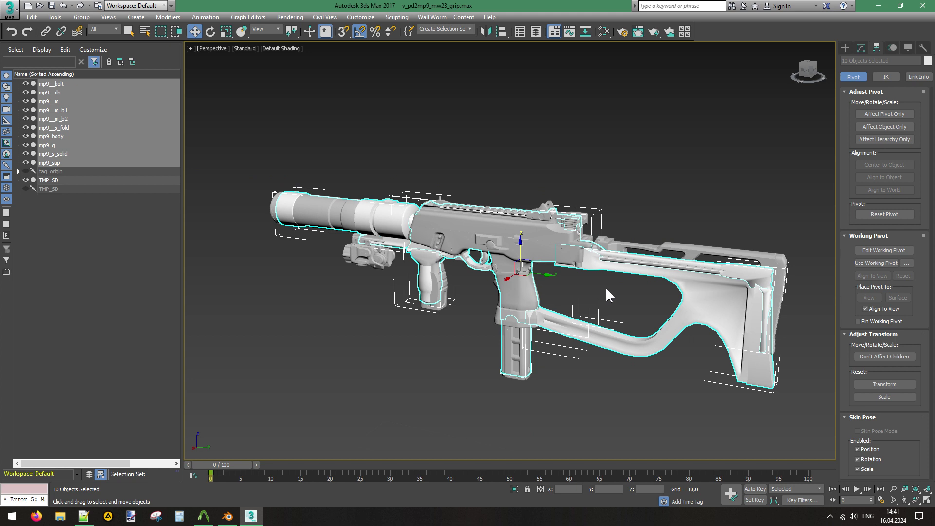
pyautogui.click(606, 290)
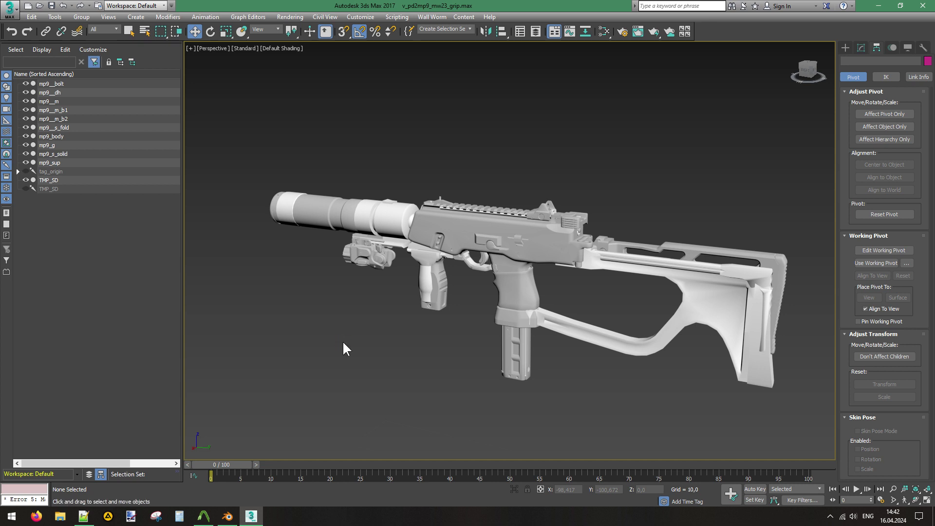
# Unhide the tag_origin skeleton and keep only the TMP_SD mesh hidden.
pyautogui.click(26, 180)
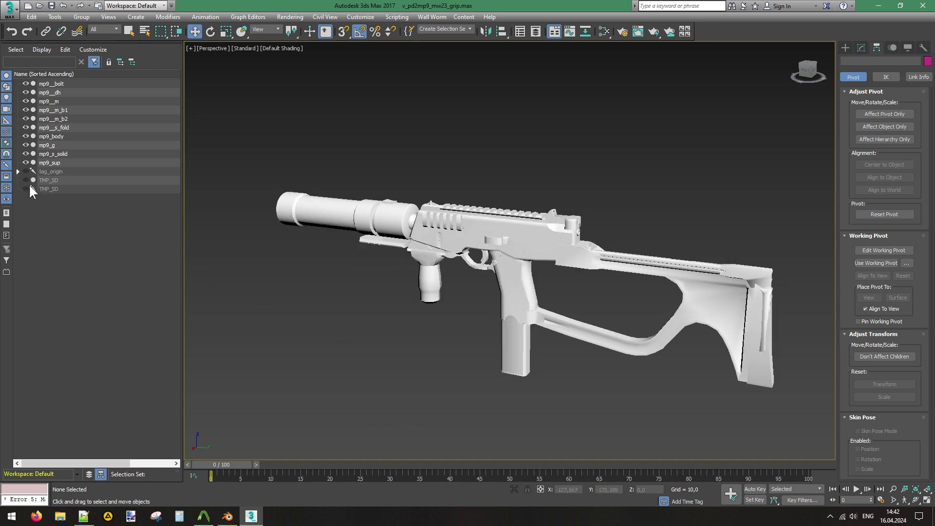
pyautogui.rightClick(243, 316)
pyautogui.click(261, 277)
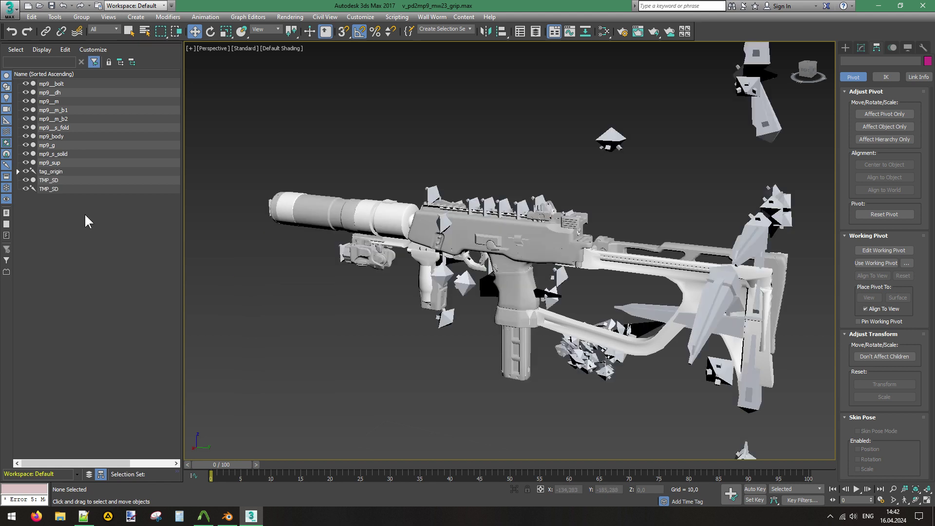
pyautogui.click(28, 179)
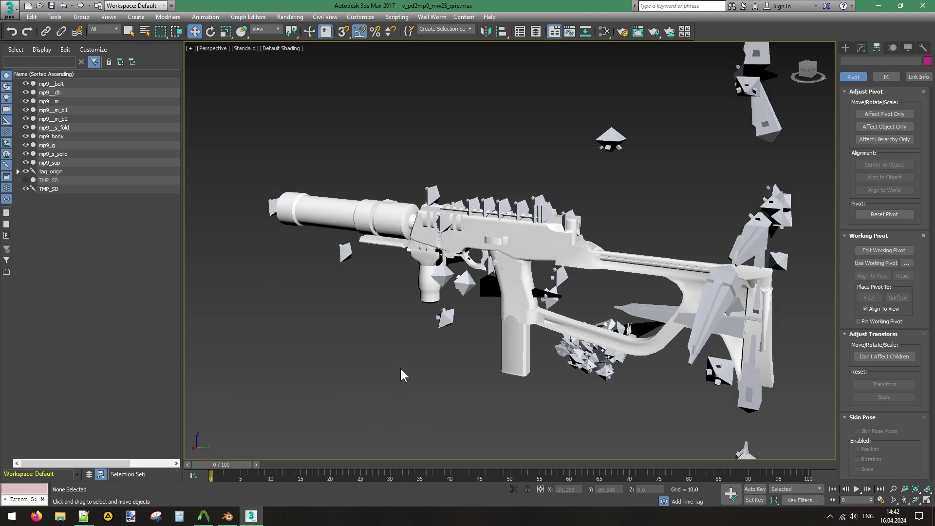
# Apply one Skin modifier to mp9_body, mp9_g, mp9_s_solid and mp9_sup together.
pyautogui.click(77, 137)
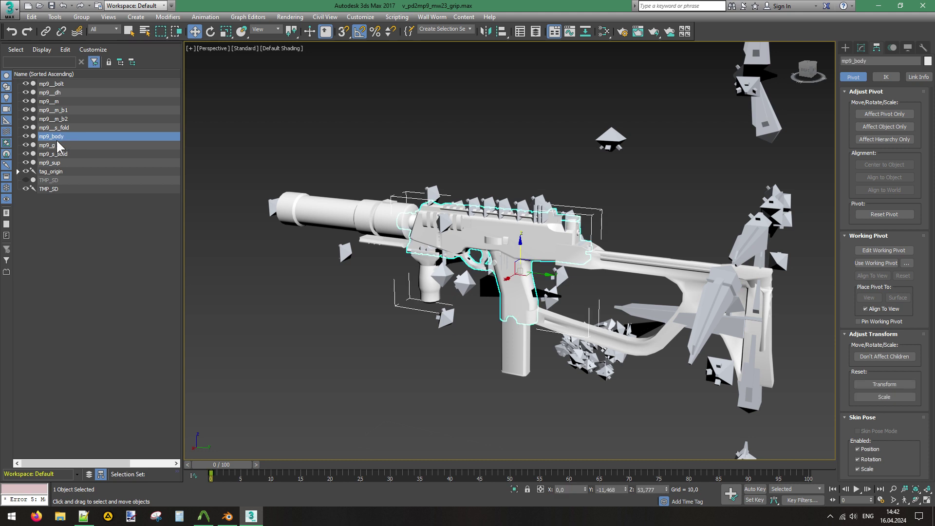
pyautogui.keyDown('ctrl'); pyautogui.click(51, 145); pyautogui.keyUp('ctrl')
pyautogui.keyDown('ctrl'); pyautogui.click(55, 154); pyautogui.keyUp('ctrl')
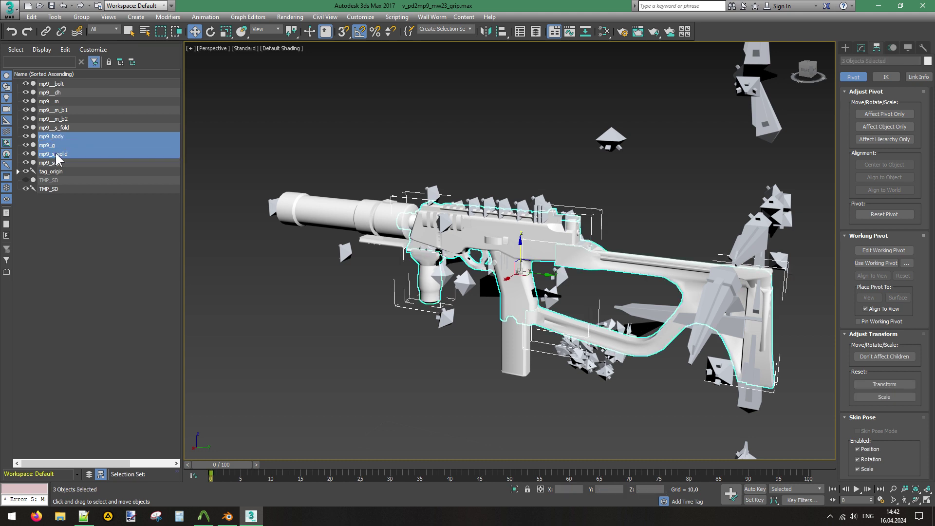
pyautogui.keyDown('ctrl'); pyautogui.click(59, 163); pyautogui.keyUp('ctrl')
pyautogui.click(861, 47)
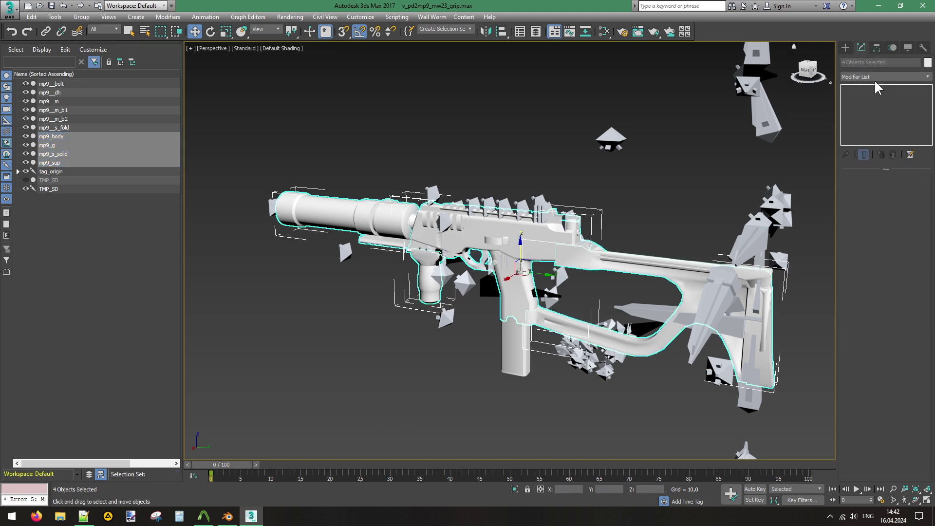
pyautogui.click(896, 77)
pyautogui.moveTo(928, 115); pyautogui.dragTo(924, 514)
pyautogui.click(916, 78)
pyautogui.scroll(-15, 871, 234)
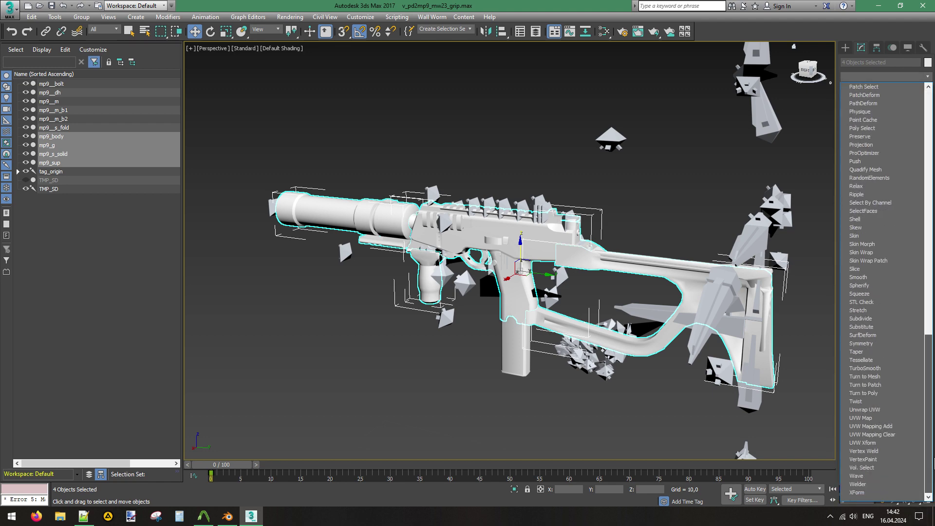
pyautogui.click(854, 235)
# Add the tag_sling bone to the Skin modifier shared by the four selected MP9 parts.
pyautogui.click(880, 314)
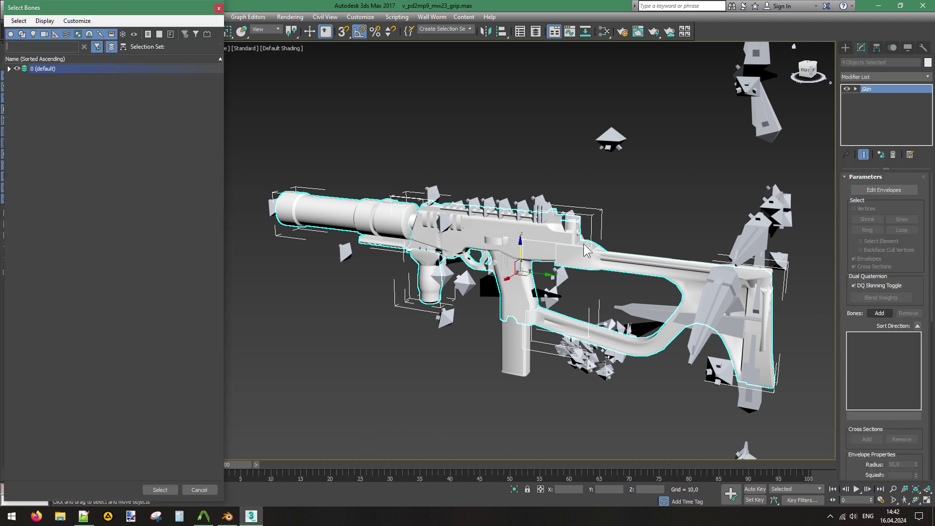
pyautogui.click(9, 68)
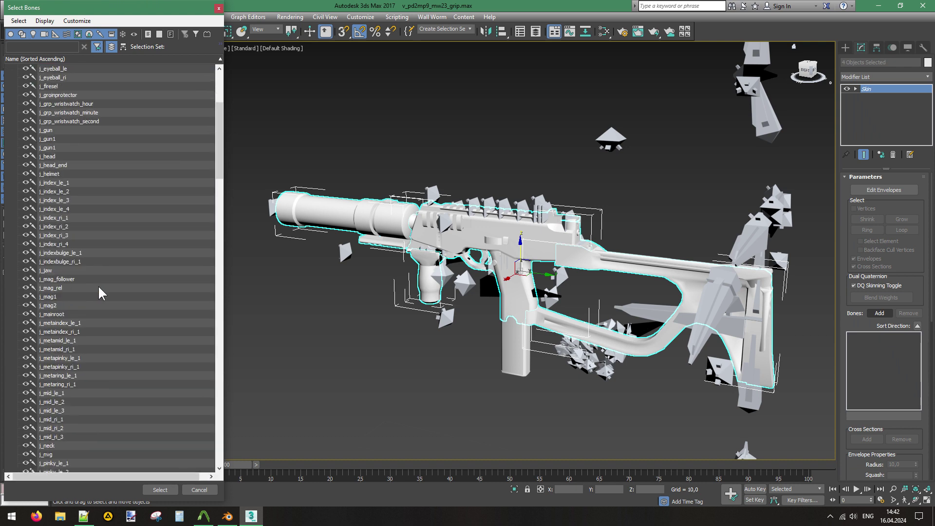
pyautogui.scroll(-20, 100, 287)
pyautogui.scroll(-15, 99, 292)
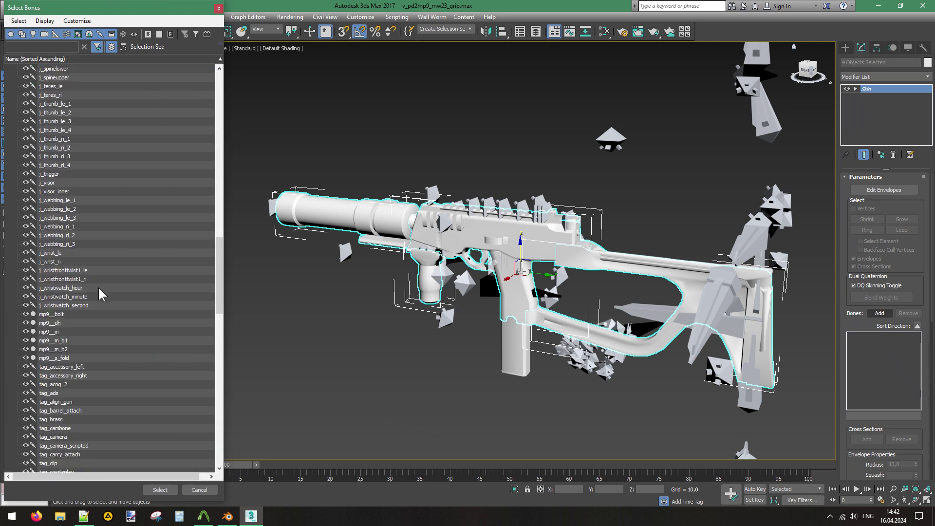
pyautogui.scroll(-5, 77, 382)
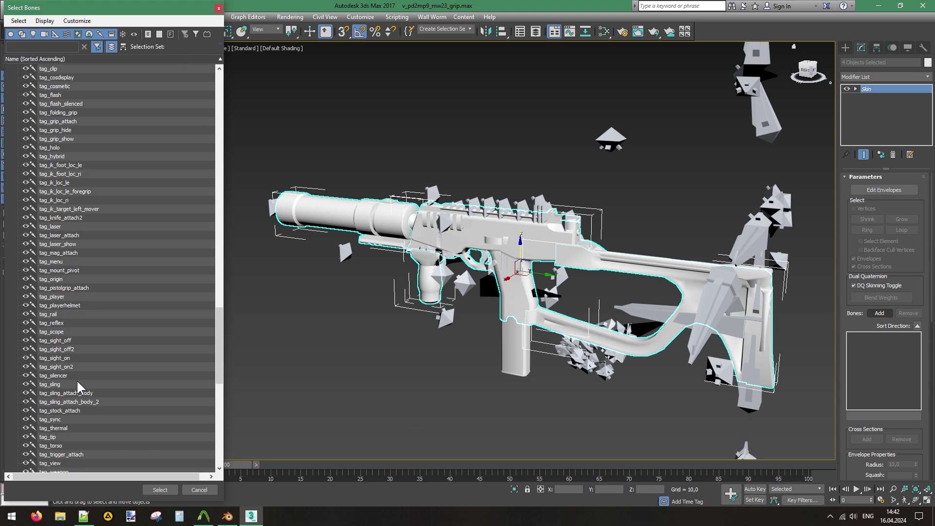
pyautogui.click(54, 384)
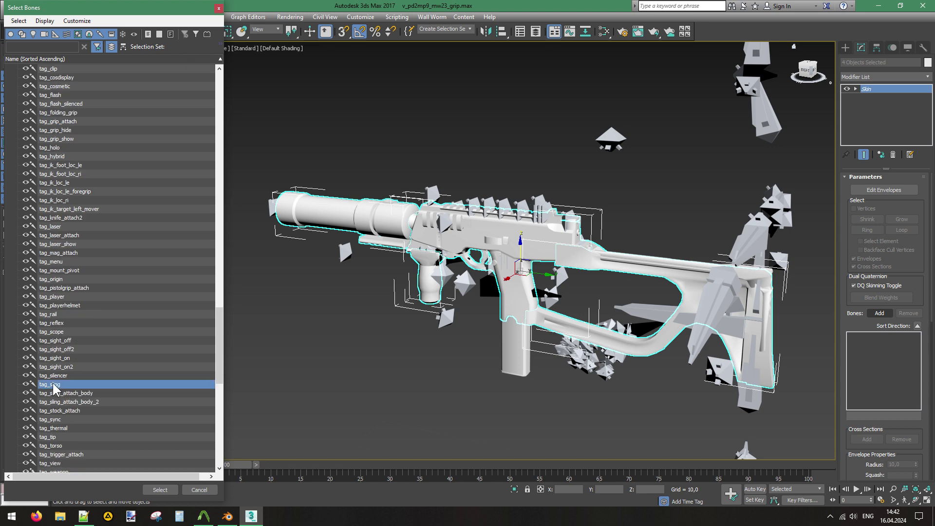
pyautogui.doubleClick(53, 384)
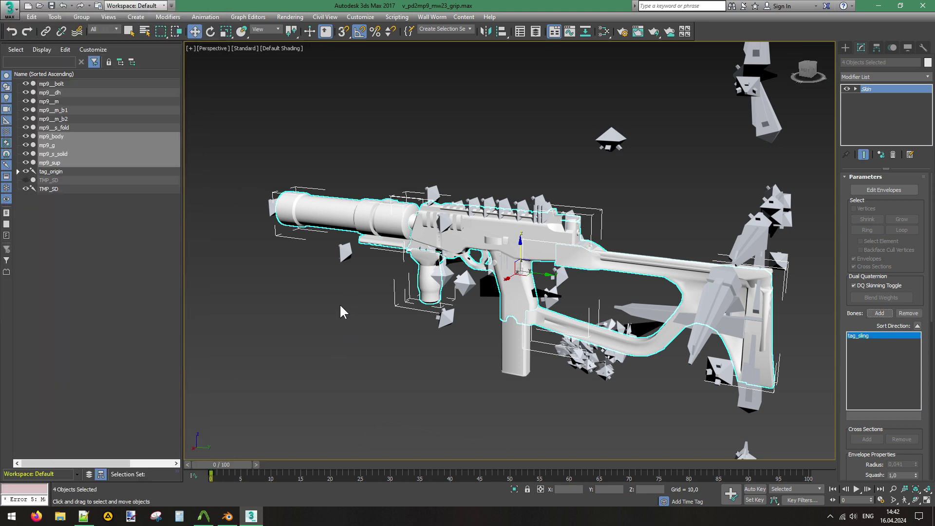
# Hide the four skinned MP9 parts and apply a Skin modifier to the folding stock mp9__s_fold.
pyautogui.click(26, 137)
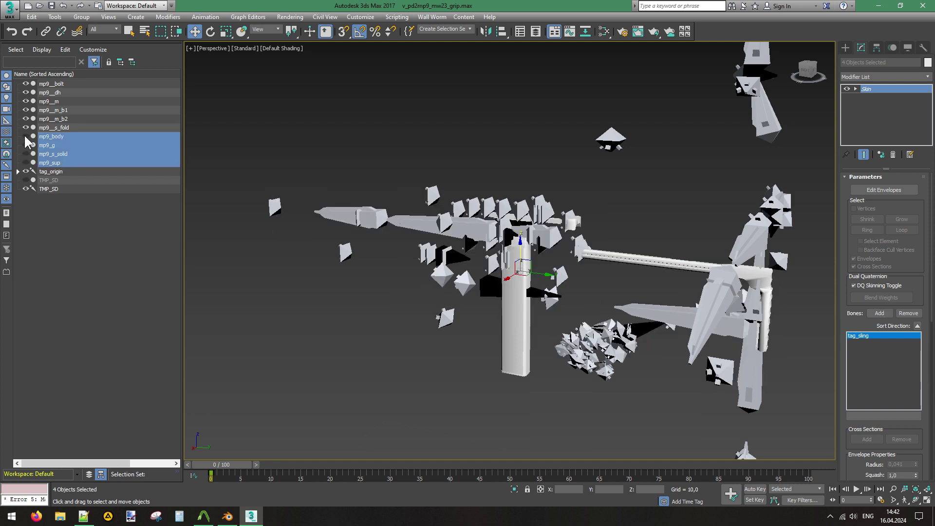
pyautogui.click(77, 125)
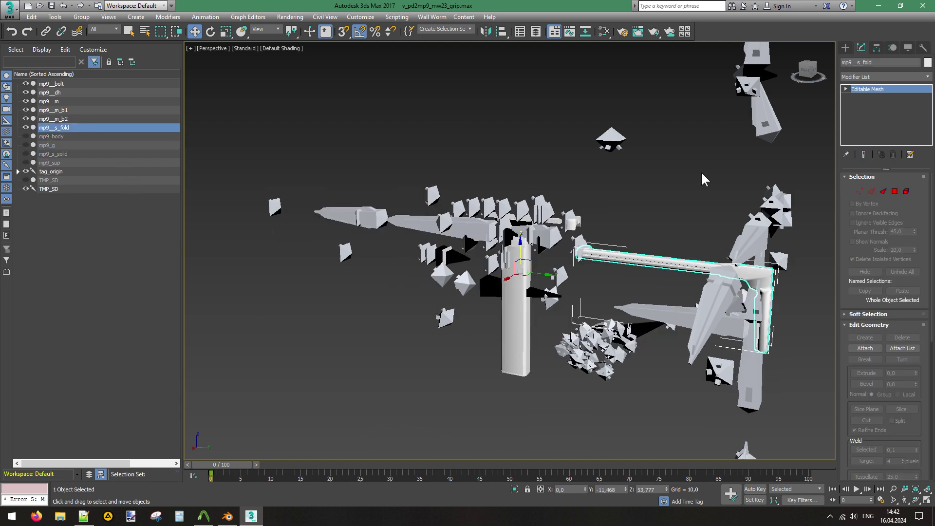
pyautogui.click(886, 77)
pyautogui.scroll(-10, 876, 219)
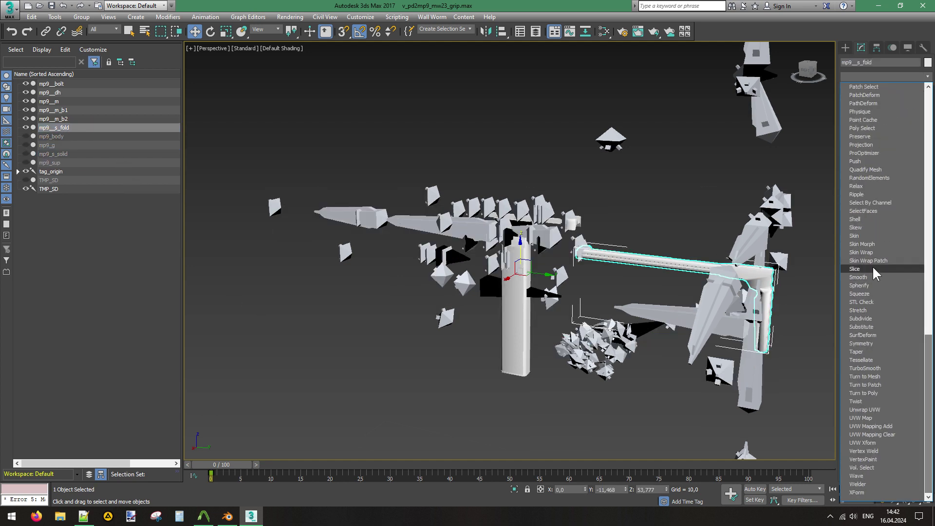
pyautogui.click(855, 235)
# Add the bone_e2696c27 bone to the Skin modifier of mp9__s_fold.
pyautogui.click(880, 313)
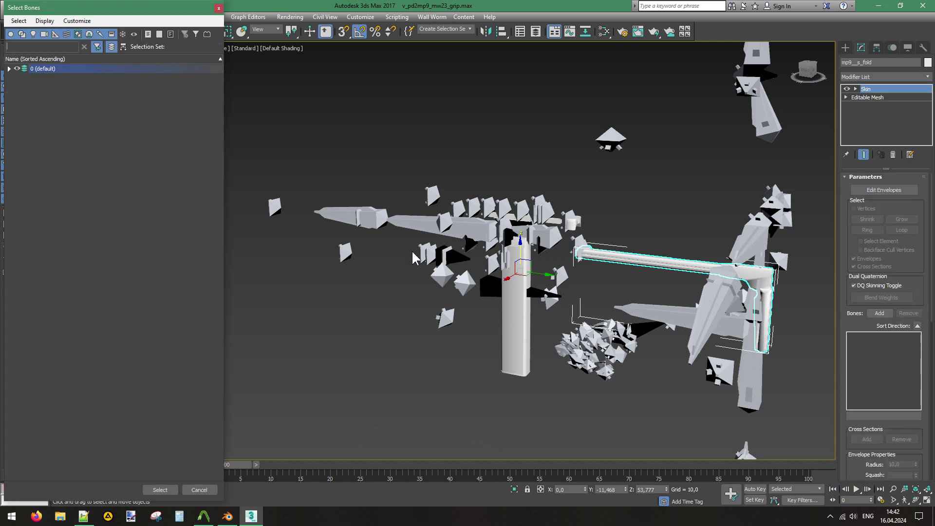
pyautogui.click(9, 69)
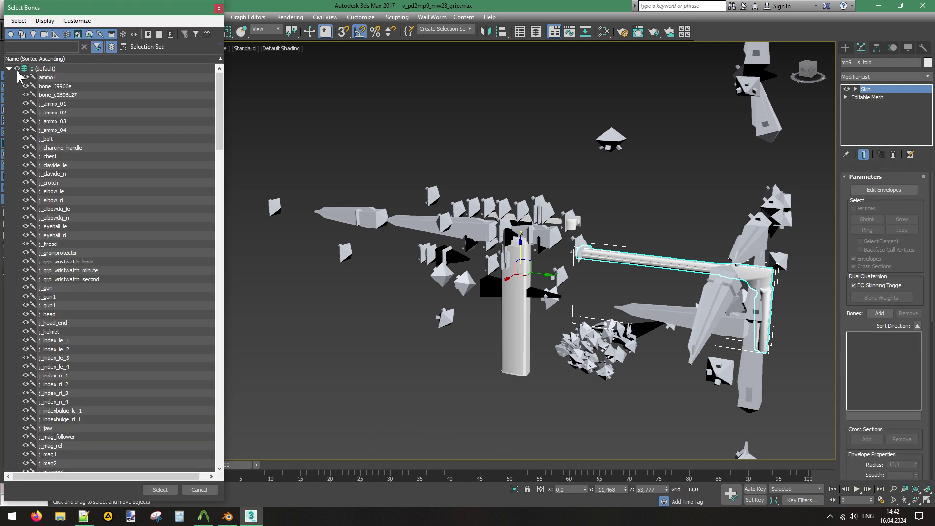
pyautogui.click(81, 94)
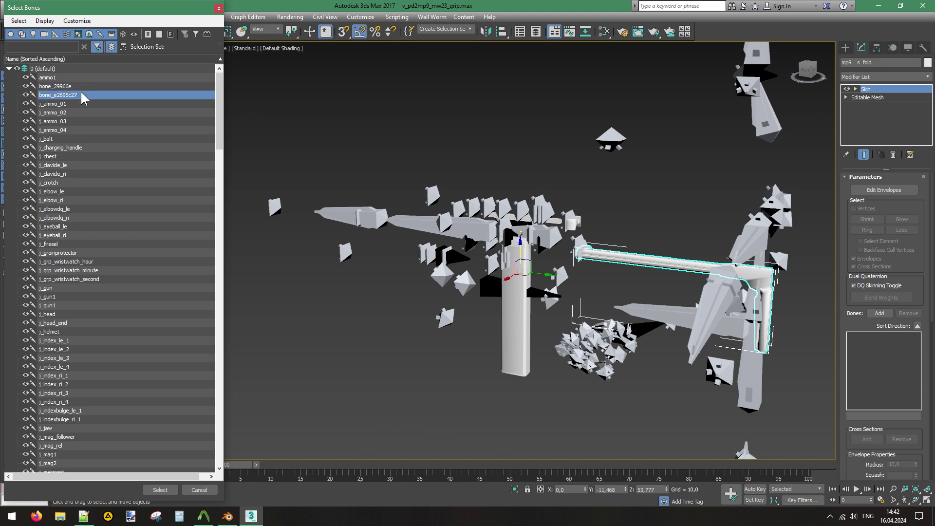
pyautogui.doubleClick(82, 94)
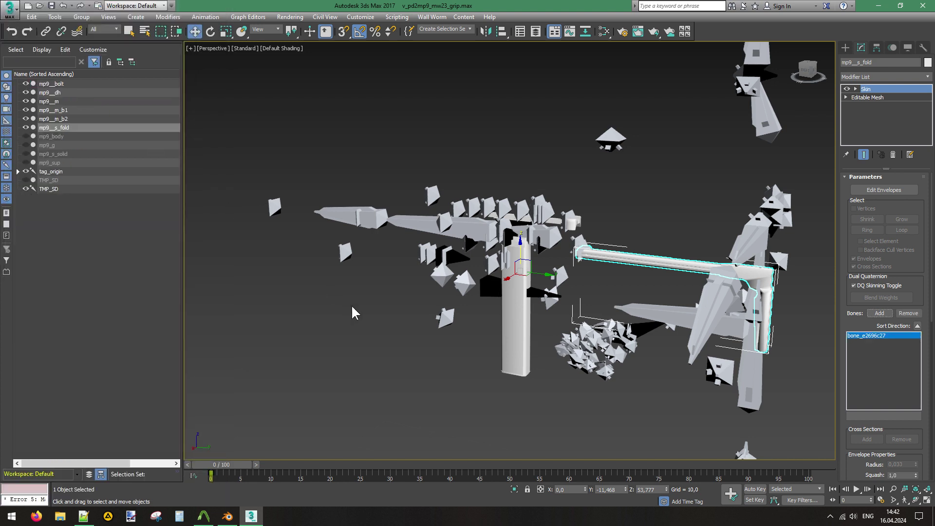
# Show the TMP_SD mesh briefly to check which bones its Skin modifier uses, and hide it again.
pyautogui.click(323, 316)
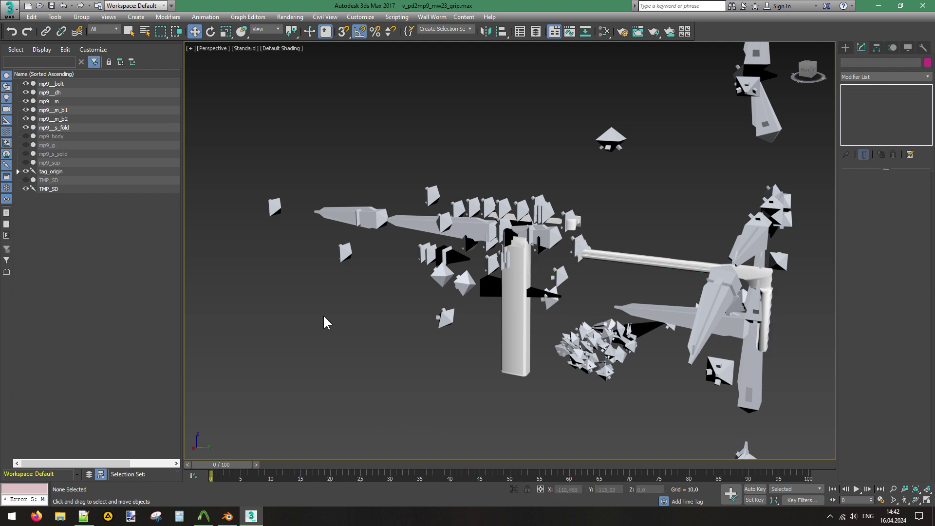
pyautogui.click(27, 181)
pyautogui.click(582, 267)
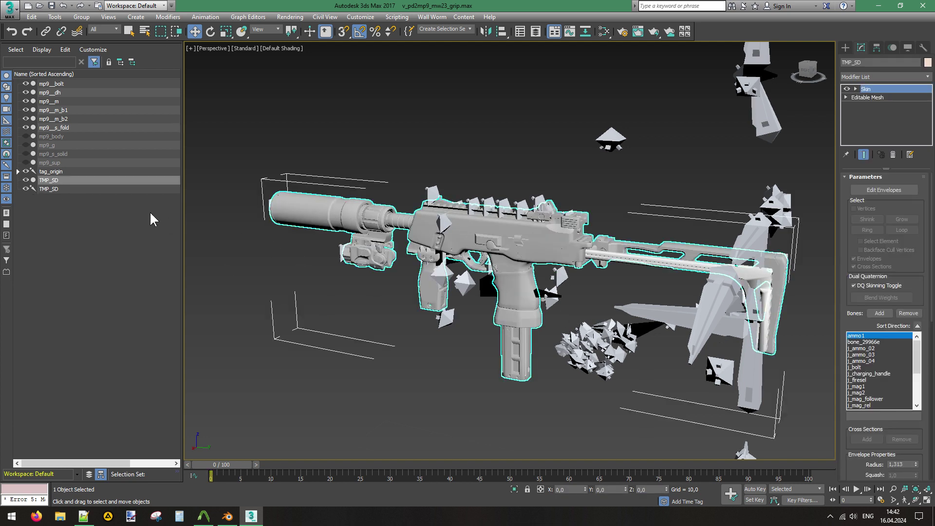
pyautogui.click(26, 180)
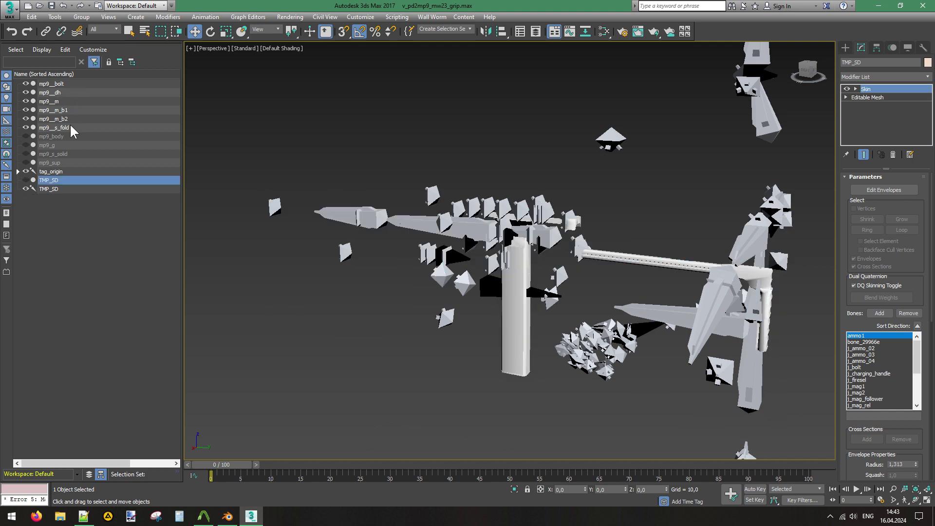
# Replace the bone in the Skin modifier of mp9__s_fold with bone_29966e, and hide the folding stock.
pyautogui.click(71, 128)
pyautogui.click(879, 313)
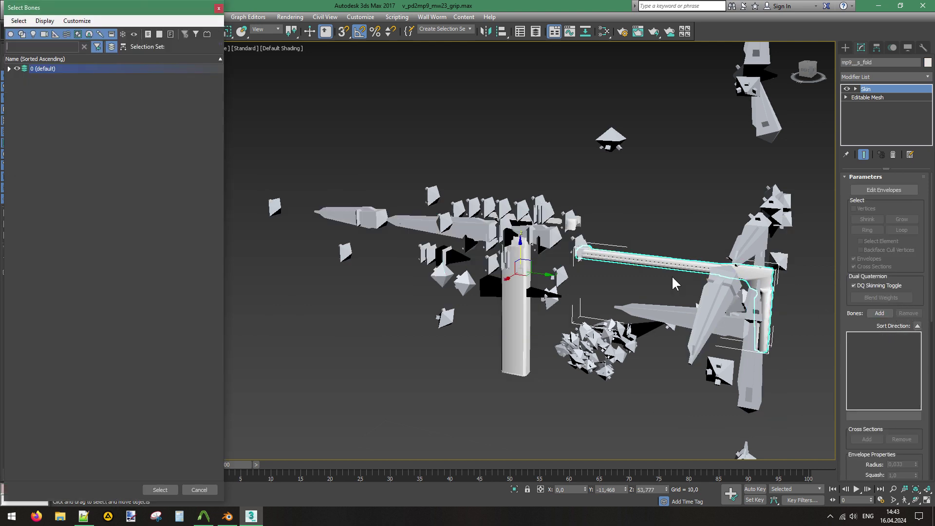
pyautogui.click(8, 69)
pyautogui.doubleClick(73, 87)
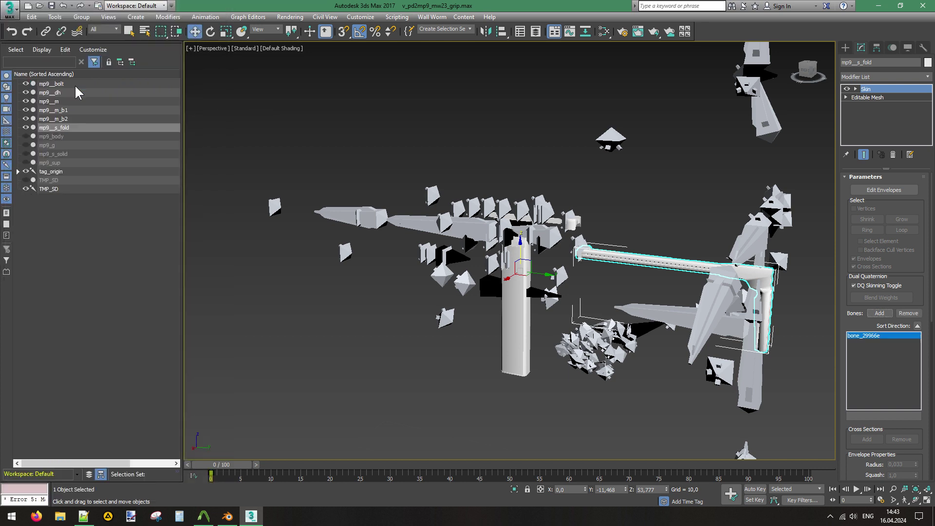
pyautogui.click(26, 127)
# Clone the magazine mp9__m in place as an independent copy.
pyautogui.click(79, 112)
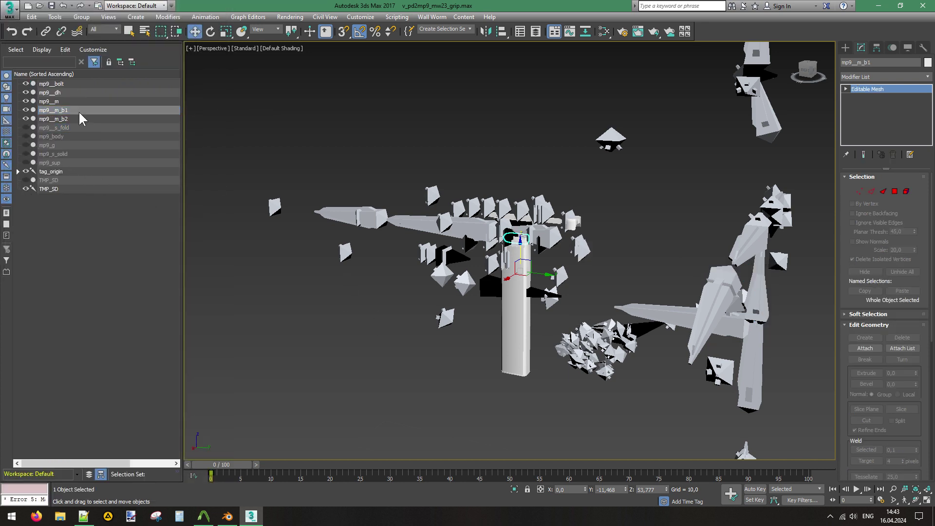
pyautogui.click(72, 118)
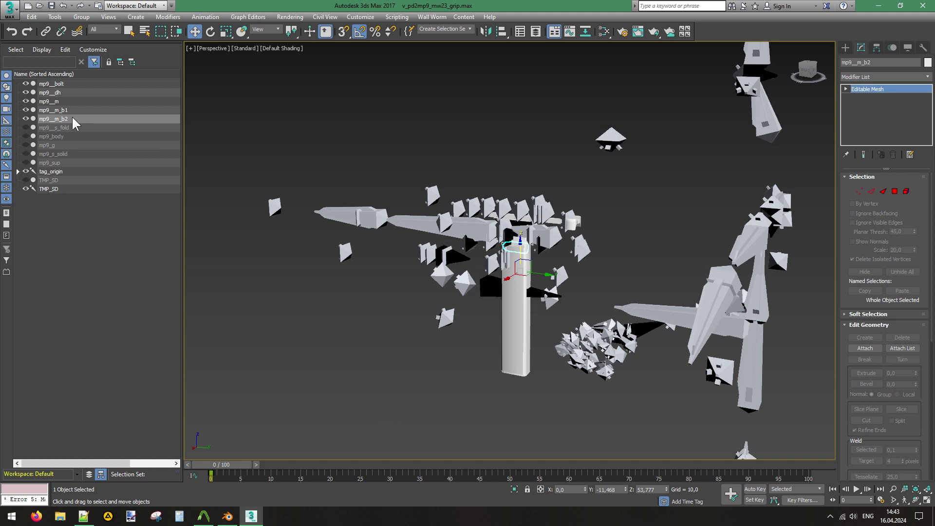
pyautogui.click(74, 102)
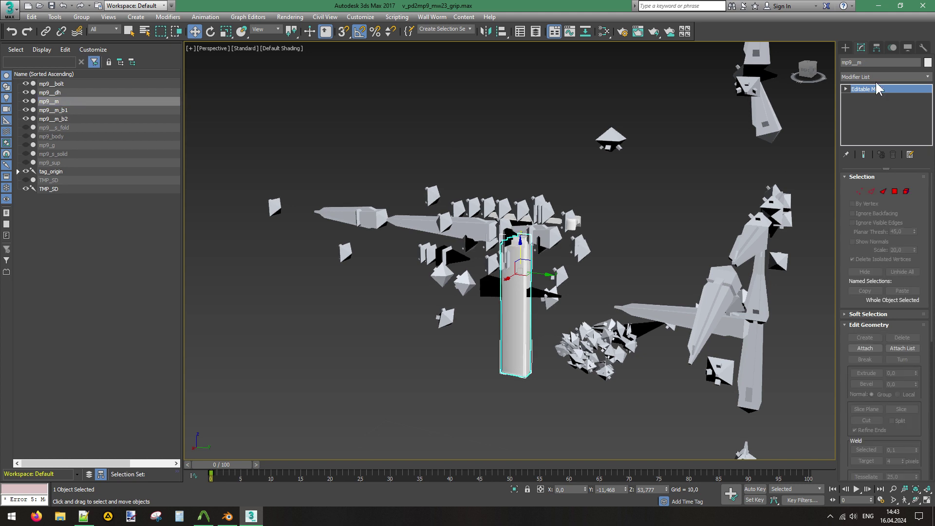
pyautogui.rightClick(512, 341)
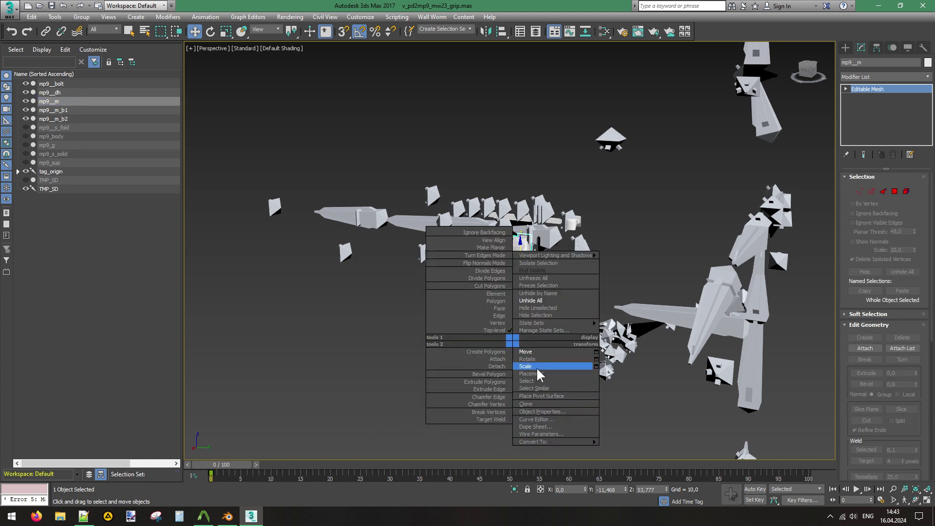
pyautogui.click(535, 404)
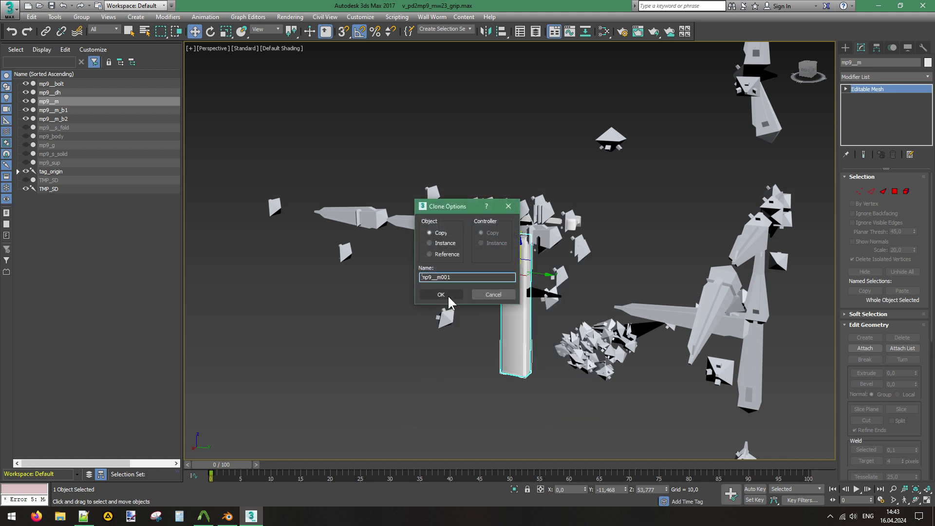
pyautogui.click(448, 295)
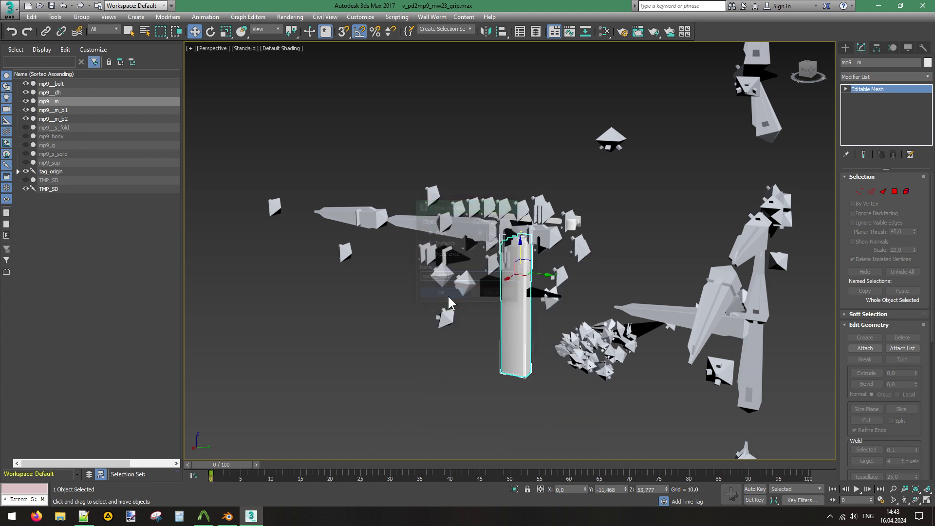
# Apply a Skin modifier to the cloned magazine mp9__m001 and add the j_mag1 bone to it.
pyautogui.click(874, 76)
pyautogui.scroll(-10, 861, 241)
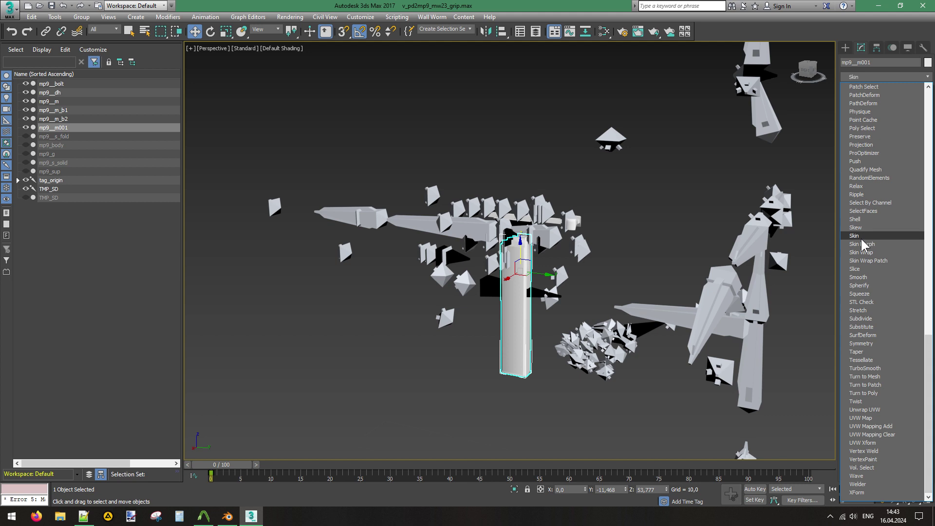
pyautogui.click(861, 237)
pyautogui.click(879, 313)
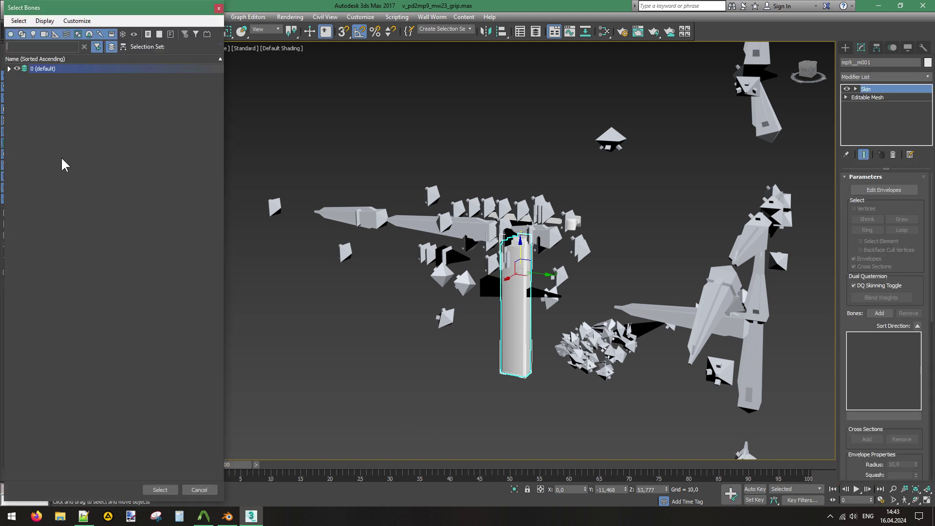
pyautogui.click(9, 68)
pyautogui.scroll(-4, 98, 194)
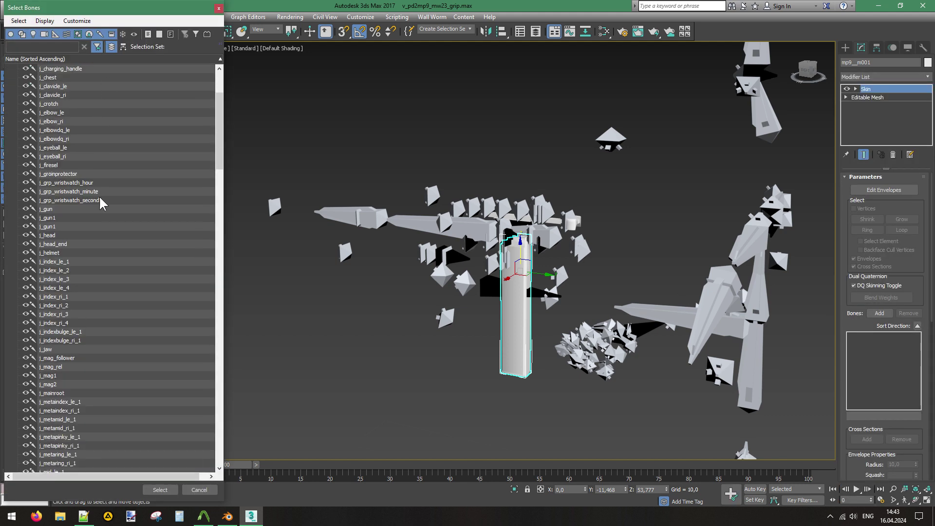
pyautogui.doubleClick(67, 349)
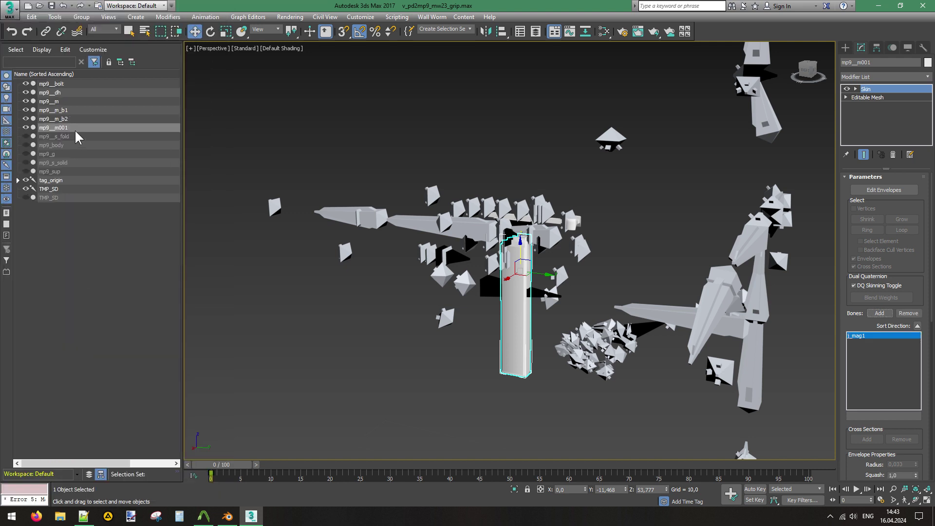
# Rename the original magazine mp9__m as mp9__m002 in the scene list.
pyautogui.click(65, 100)
pyautogui.click(59, 101)
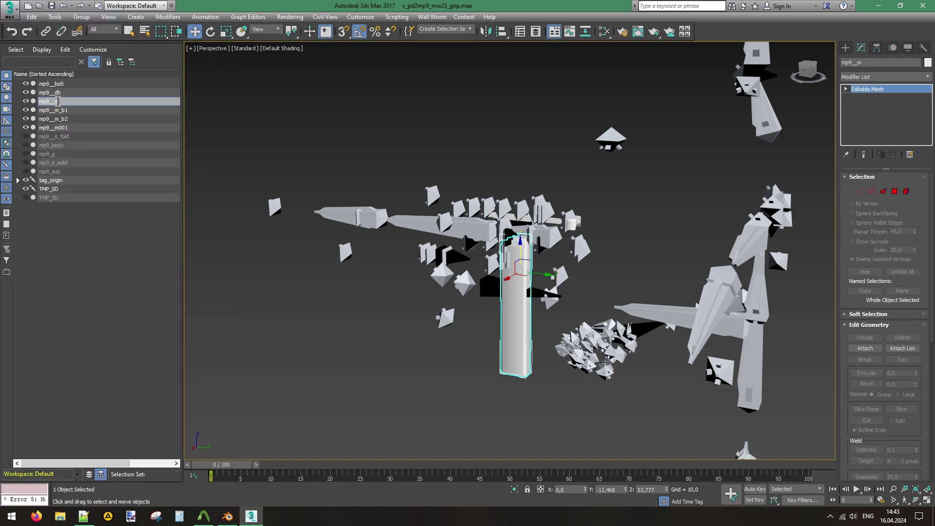
pyautogui.write('002')
pyautogui.press('Return')
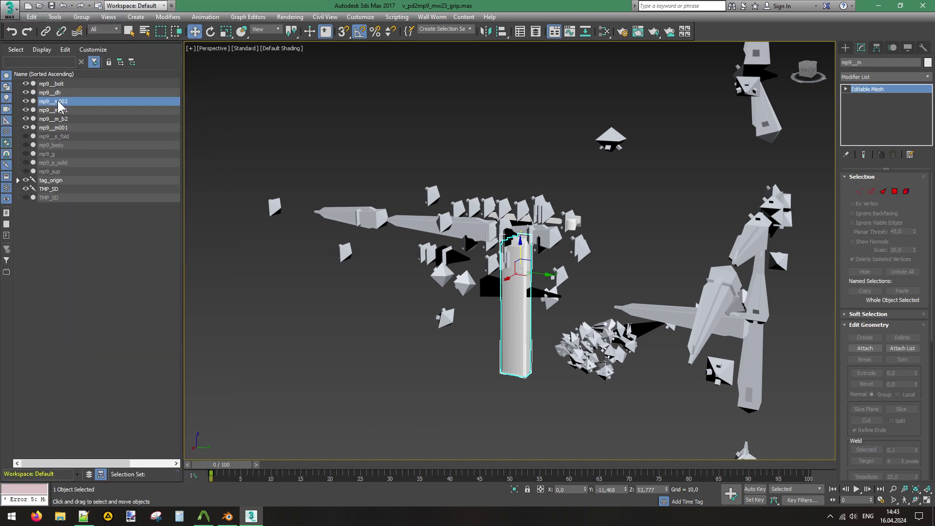
# Apply a Skin modifier to the magazine mp9__m002 and add the j_mag2 bone to it.
pyautogui.click(884, 77)
pyautogui.scroll(-15, 880, 250)
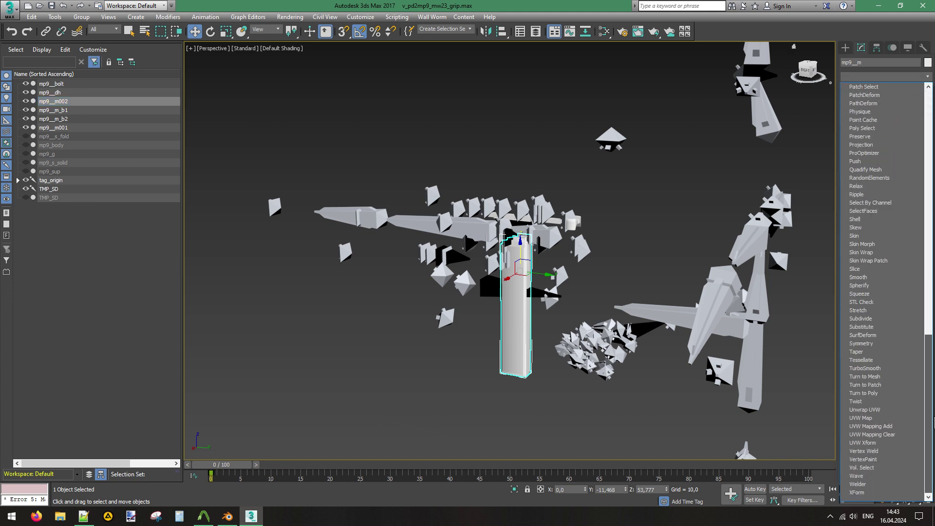
pyautogui.click(855, 236)
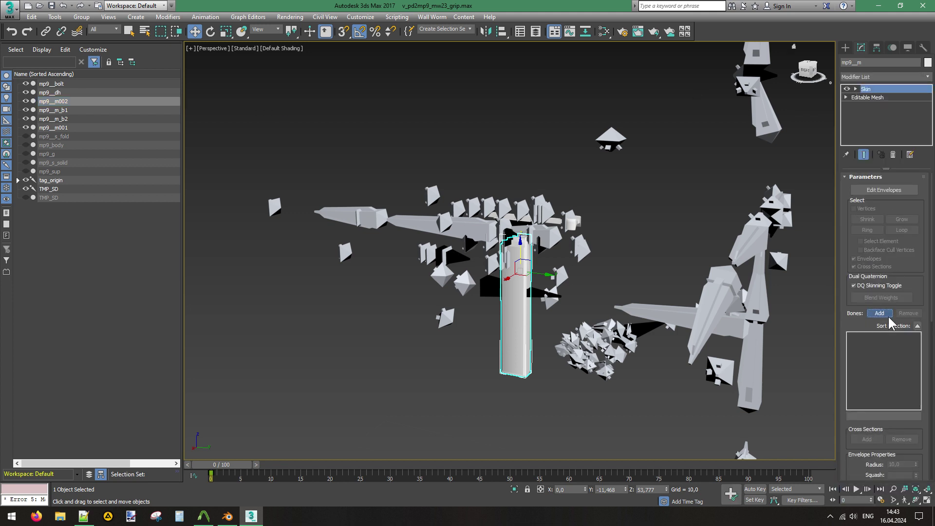
pyautogui.click(879, 313)
pyautogui.click(8, 69)
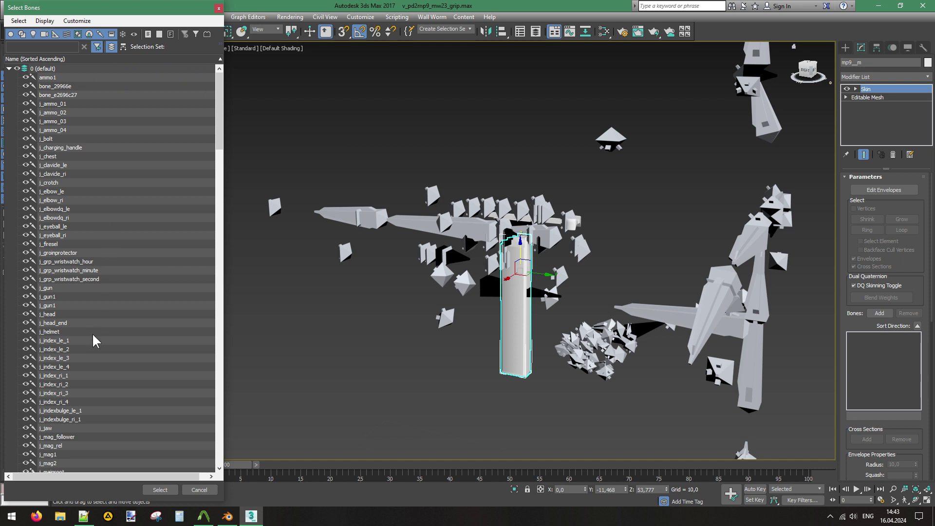
pyautogui.scroll(-4, 90, 329)
pyautogui.doubleClick(60, 358)
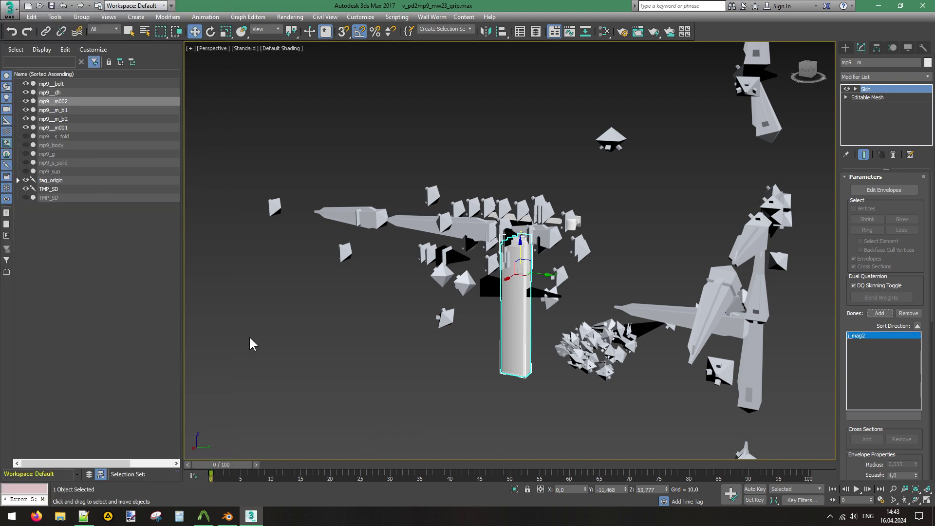
# Apply a Skin modifier to the mp9__dh part.
pyautogui.click(67, 93)
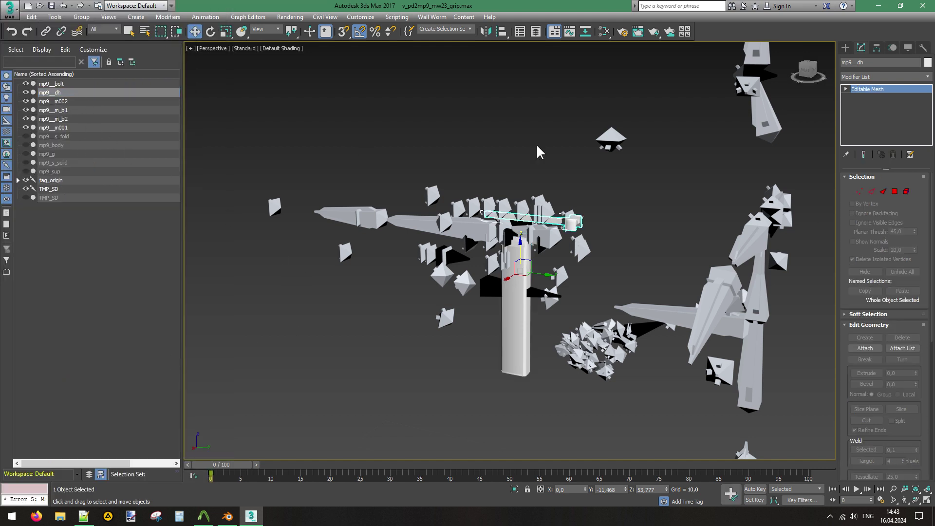
pyautogui.click(874, 78)
pyautogui.scroll(-15, 861, 233)
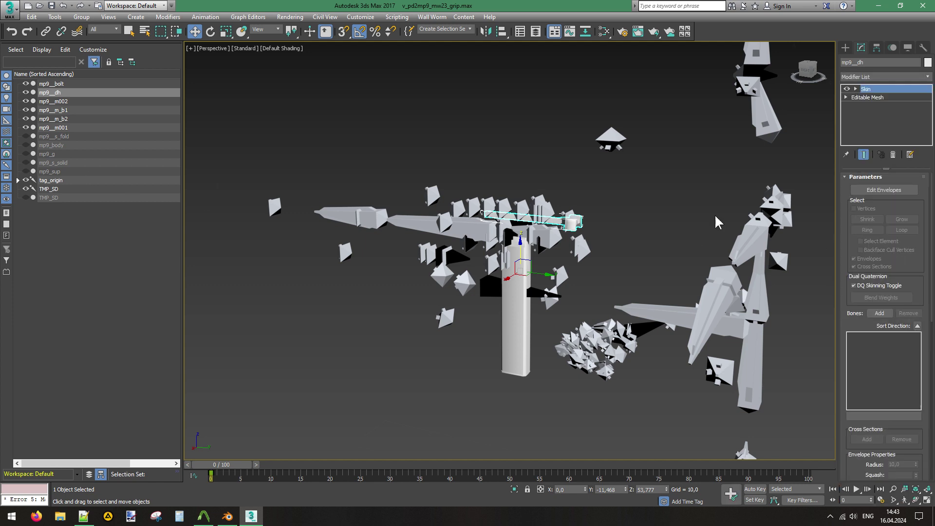
# Add the j_charging_handle bone to the Skin modifier of the mp9__dh part.
pyautogui.click(879, 313)
pyautogui.click(8, 69)
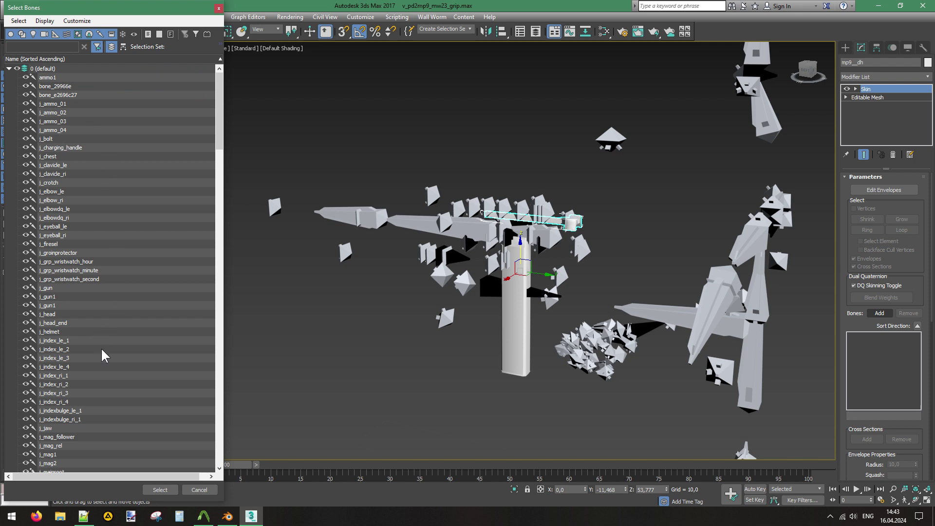
pyautogui.scroll(-2, 119, 360)
pyautogui.scroll(-11, 119, 363)
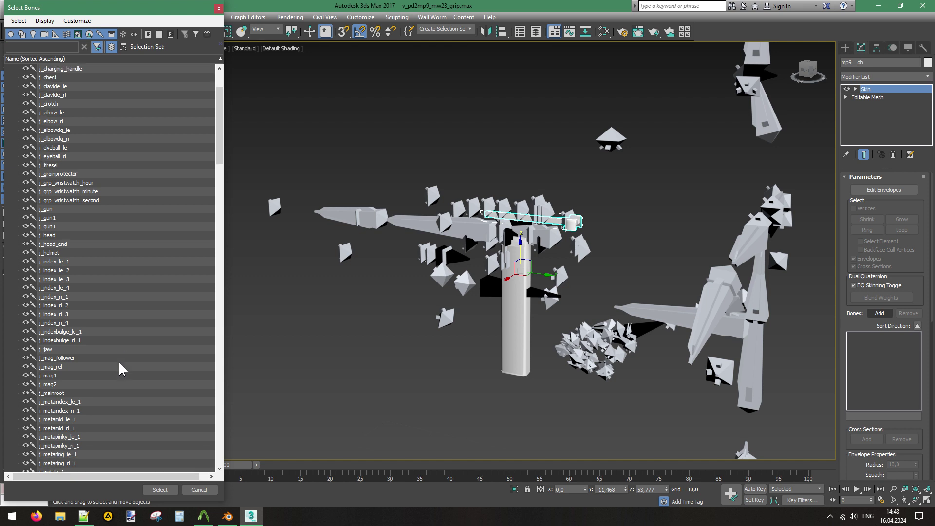
pyautogui.scroll(-7, 120, 363)
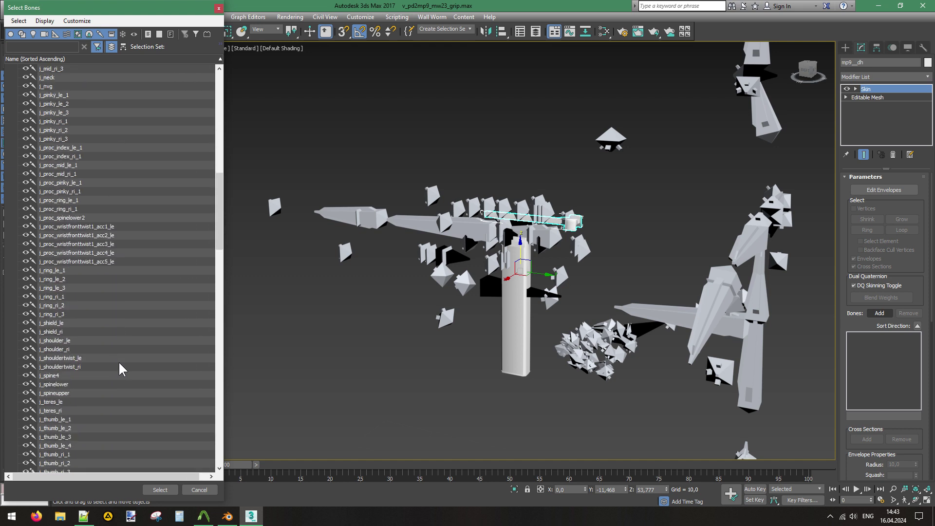
pyautogui.scroll(-8, 118, 368)
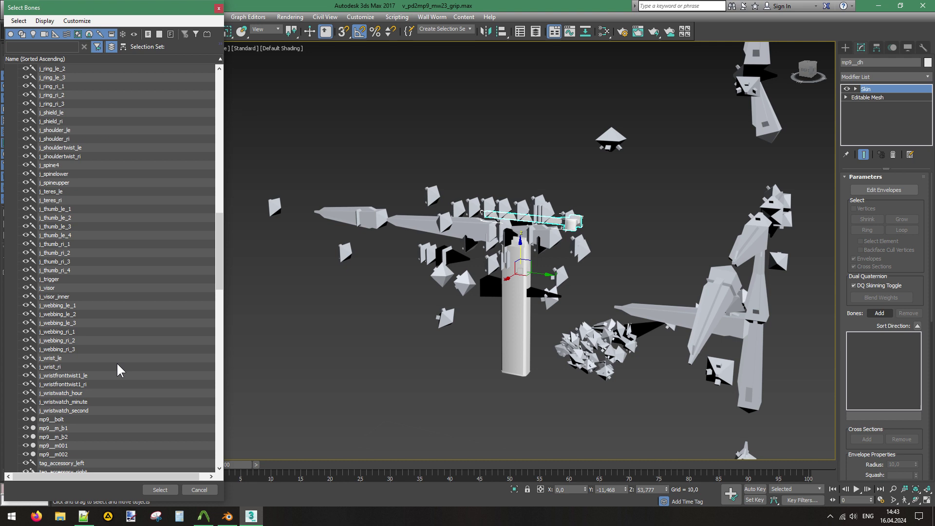
pyautogui.scroll(-3, 117, 365)
pyautogui.moveTo(216, 252); pyautogui.dragTo(231, 71)
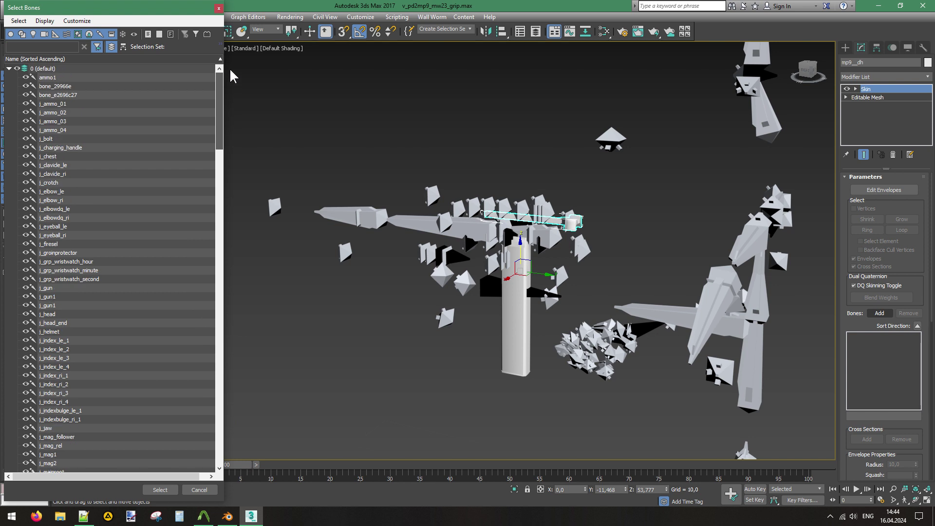
pyautogui.click(72, 148)
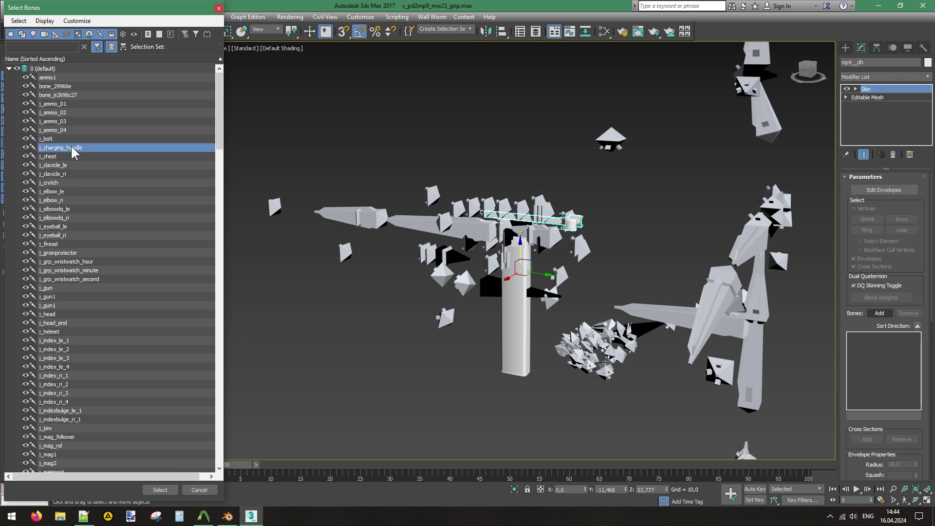
pyautogui.doubleClick(72, 145)
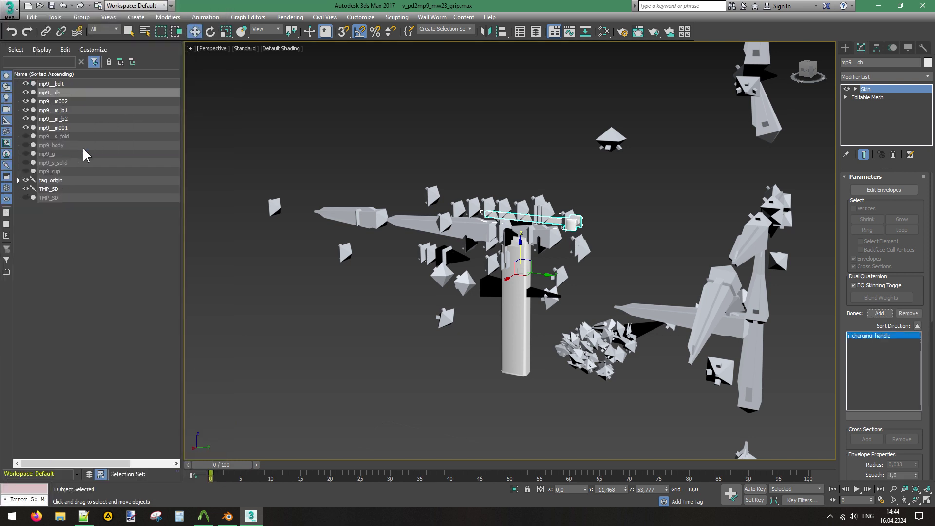
# Hide the skinned parts mp9__dh, mp9__m002 and mp9__m001.
pyautogui.click(25, 92)
pyautogui.click(26, 101)
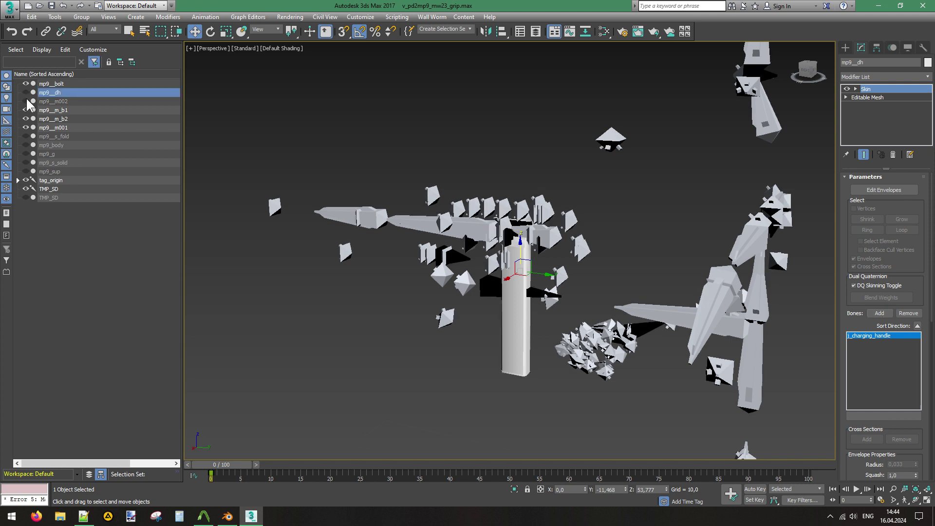
pyautogui.click(25, 127)
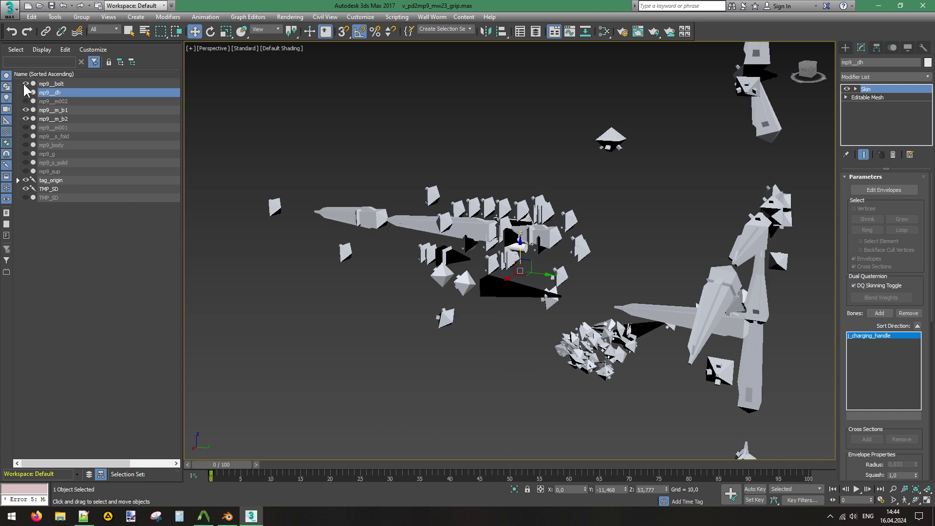
# Apply a Skin modifier to the mp9__bolt part and add the j_bolt bone to it.
pyautogui.click(43, 84)
pyautogui.click(898, 77)
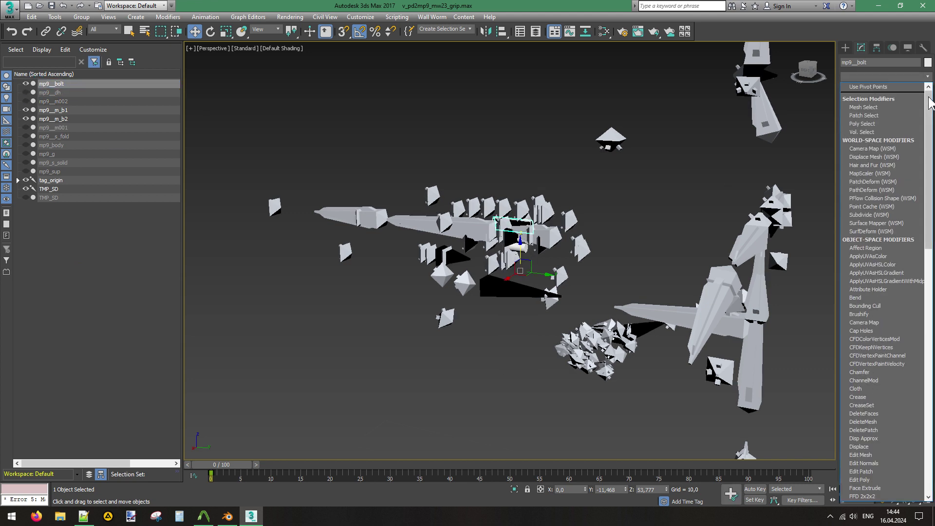
pyautogui.scroll(-15, 883, 219)
pyautogui.click(871, 238)
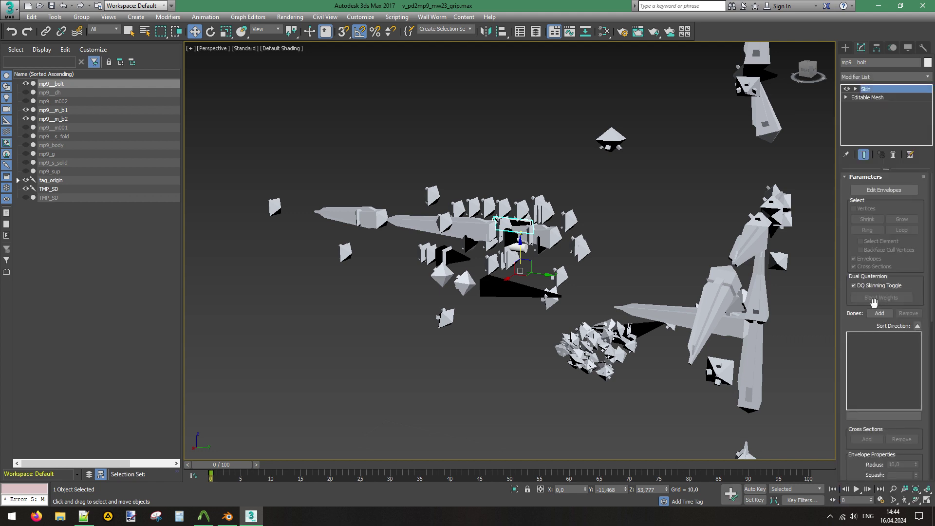
pyautogui.click(880, 313)
pyautogui.click(9, 69)
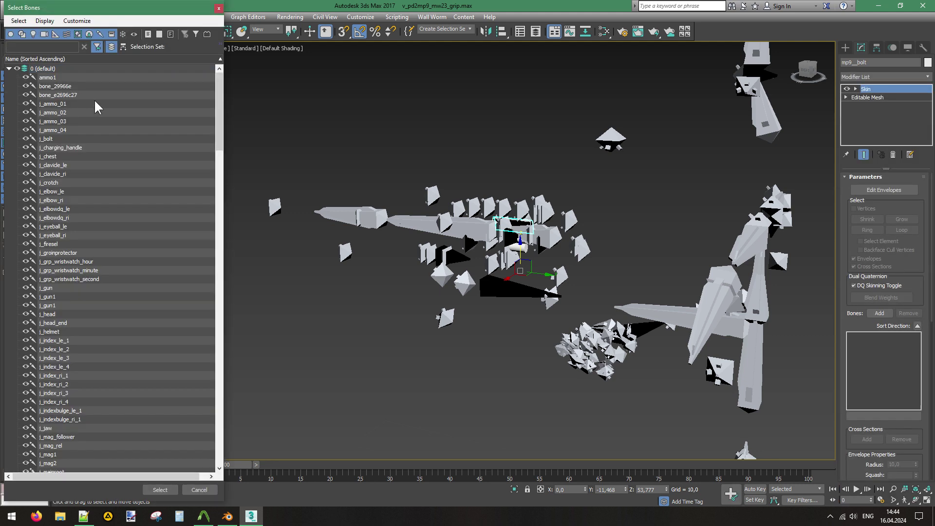
pyautogui.doubleClick(57, 137)
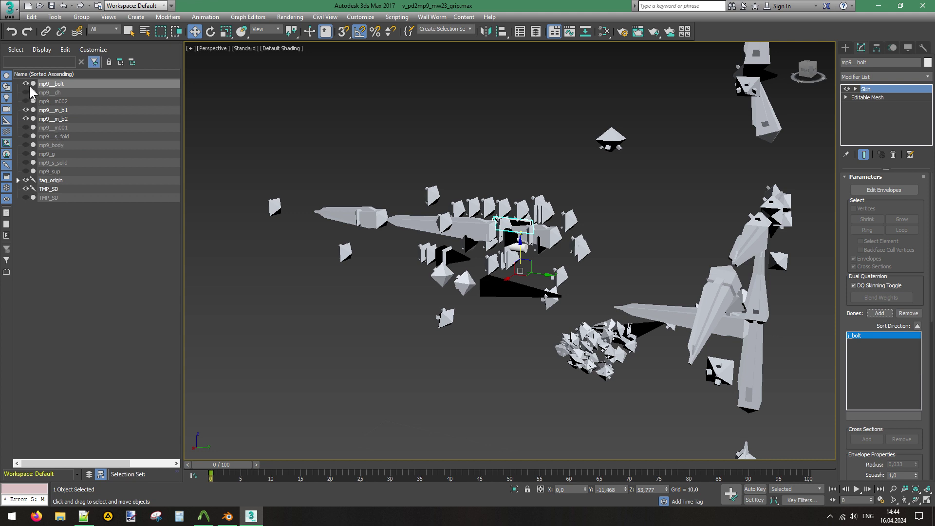
# Hide mp9__bolt and examine the remaining cartridges mp9__m_b1 and mp9__m_b2 among the bones.
pyautogui.click(26, 83)
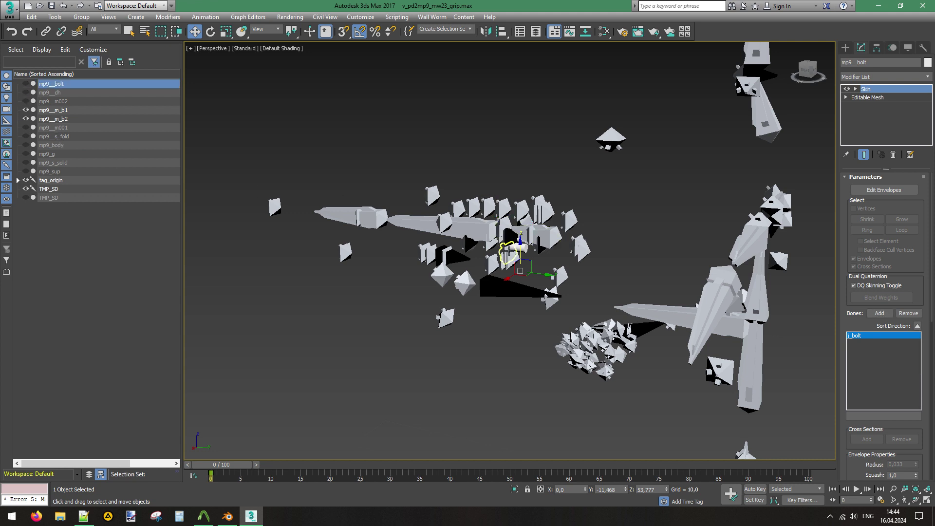
pyautogui.scroll(-4, 521, 246)
pyautogui.scroll(5, 520, 247)
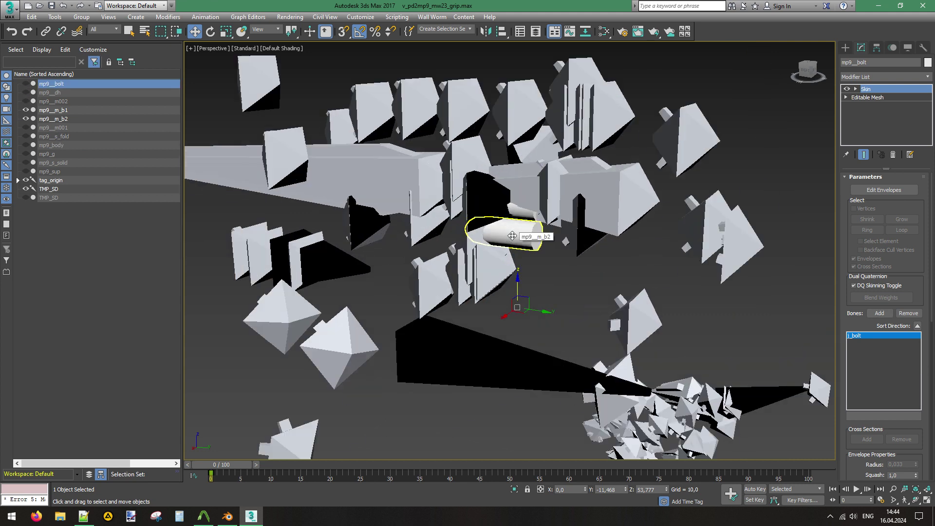
pyautogui.click(519, 216)
pyautogui.click(551, 256)
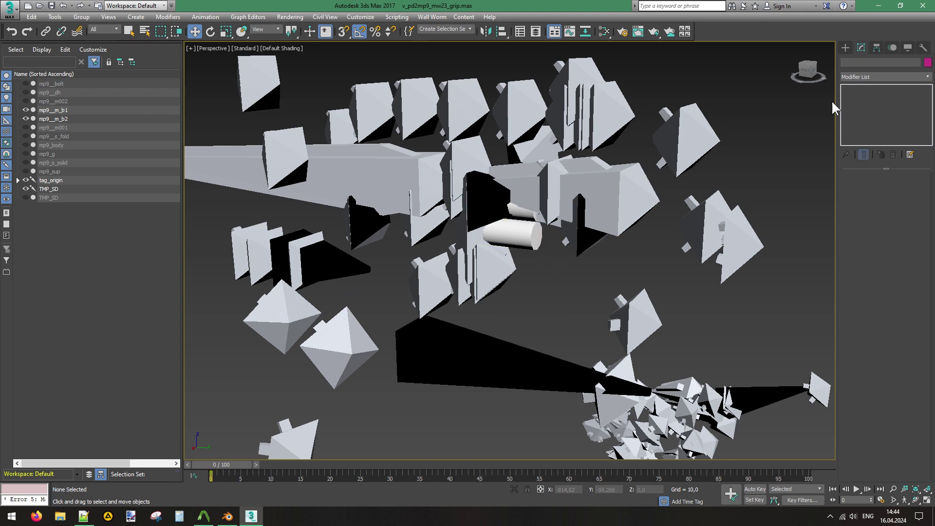
pyautogui.moveTo(808, 71); pyautogui.dragTo(752, 66)
pyautogui.keyDown('alt'); pyautogui.moveTo(503, 204); pyautogui.dragTo(604, 223, button='middle'); pyautogui.keyUp('alt')
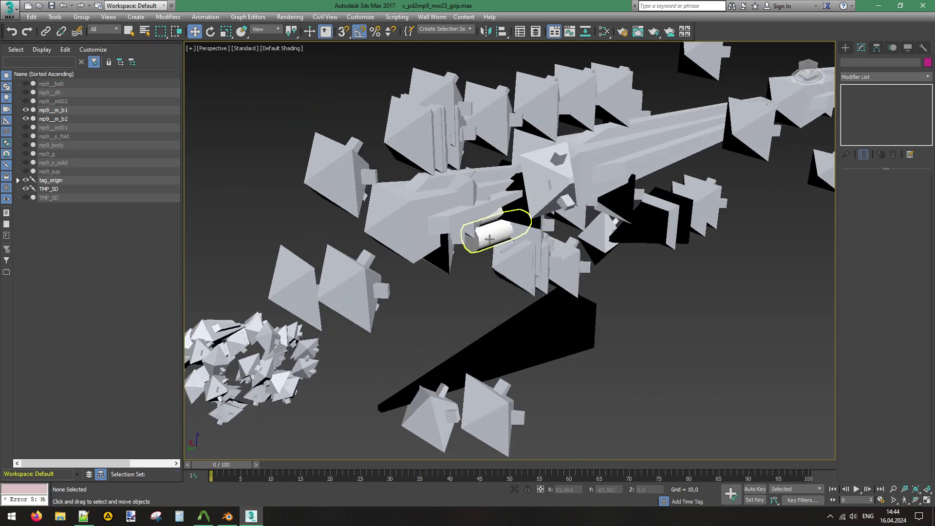
# Hide every object in the scene except the TMP_SD weapon mesh and select that mesh.
pyautogui.rightClick(361, 183)
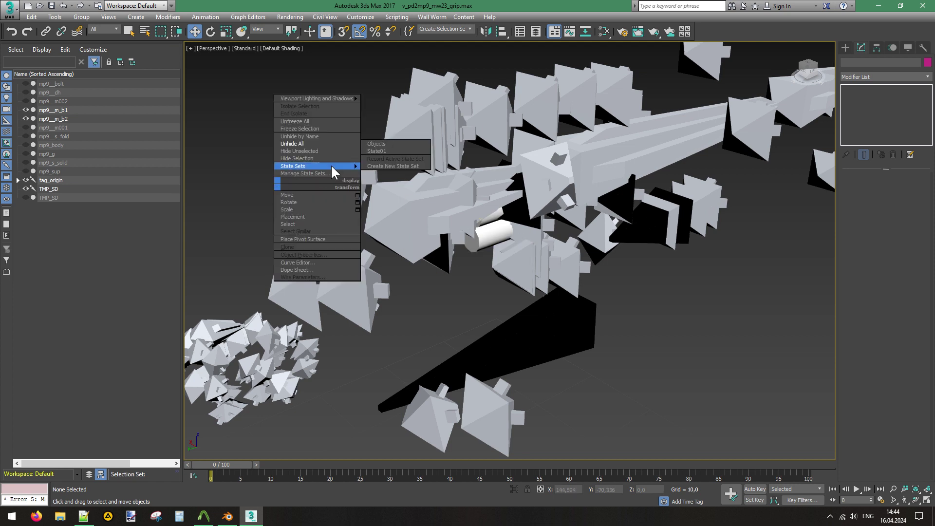
pyautogui.click(297, 151)
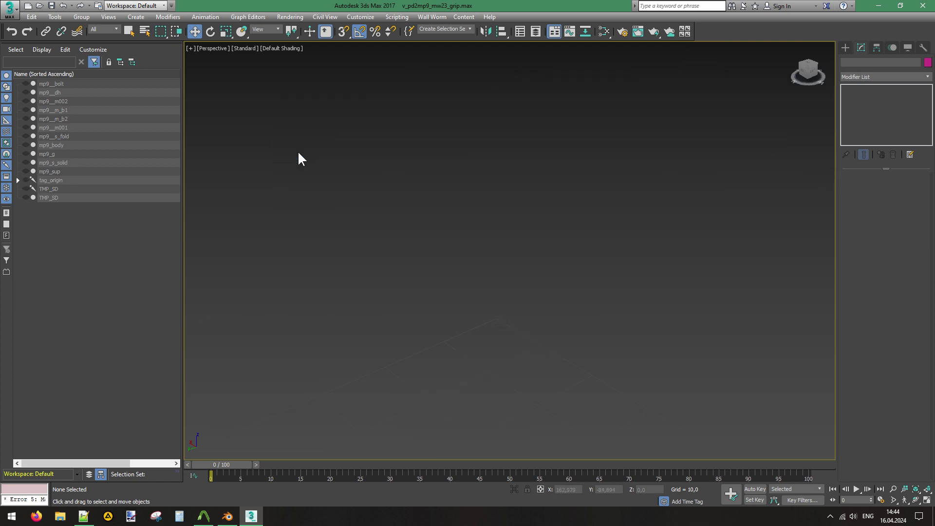
pyautogui.click(26, 197)
pyautogui.click(476, 217)
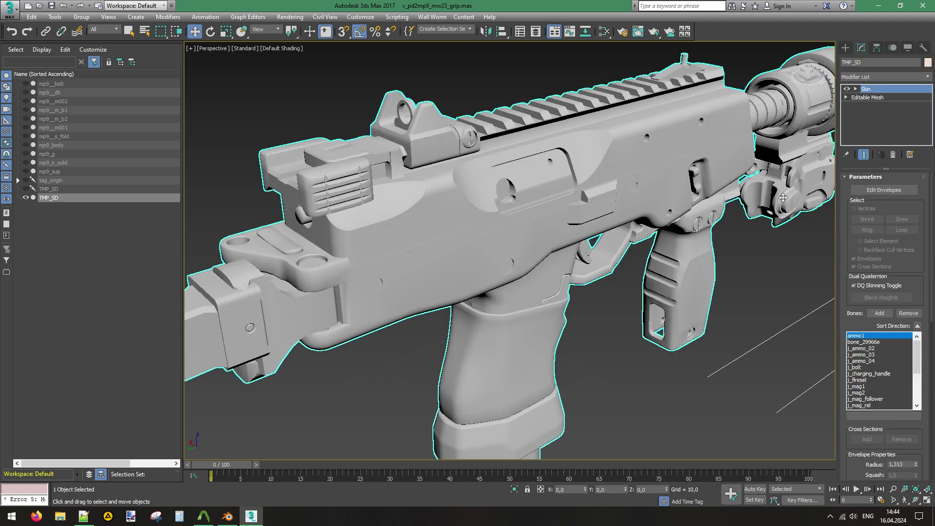
# Clone the TMP_SD weapon mesh as TMP_SD001.
pyautogui.rightClick(673, 174)
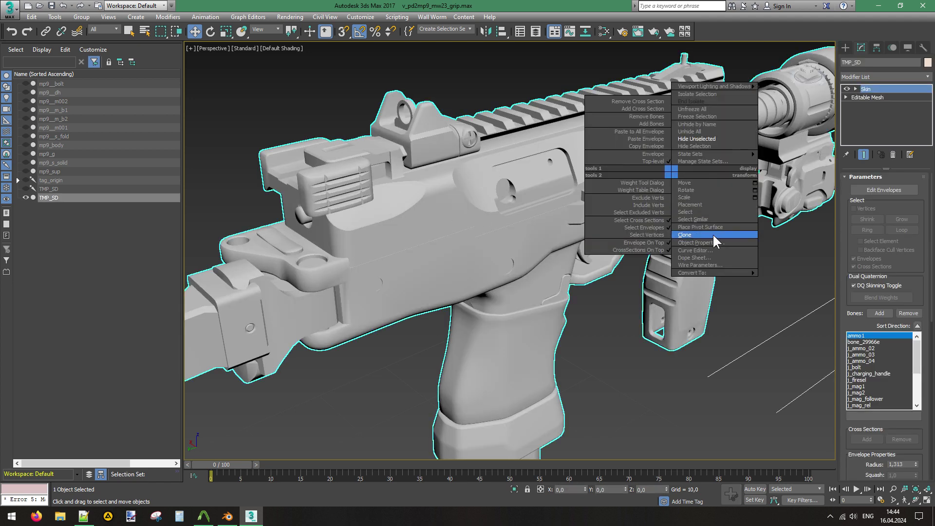
pyautogui.click(712, 233)
pyautogui.click(443, 292)
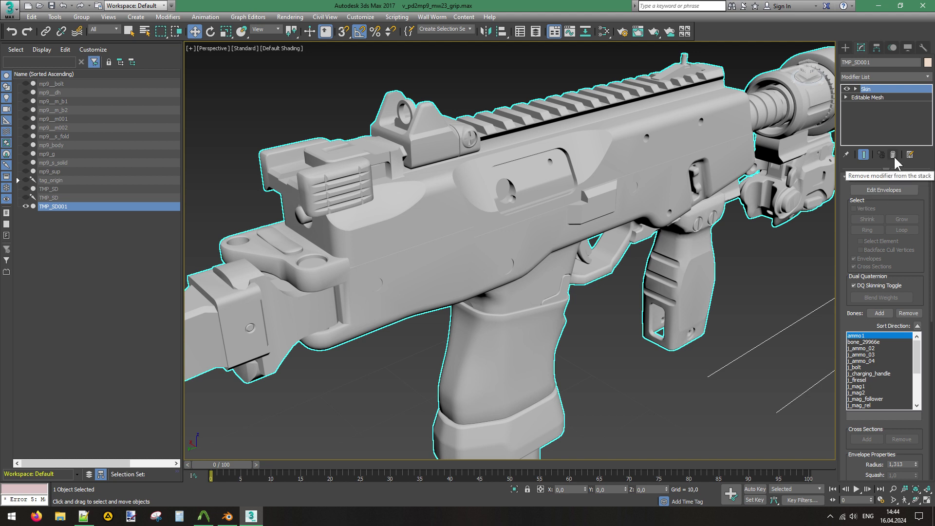
# Delete the outer receiver shell element from the Editable Mesh of TMP_SD001.
pyautogui.click(884, 97)
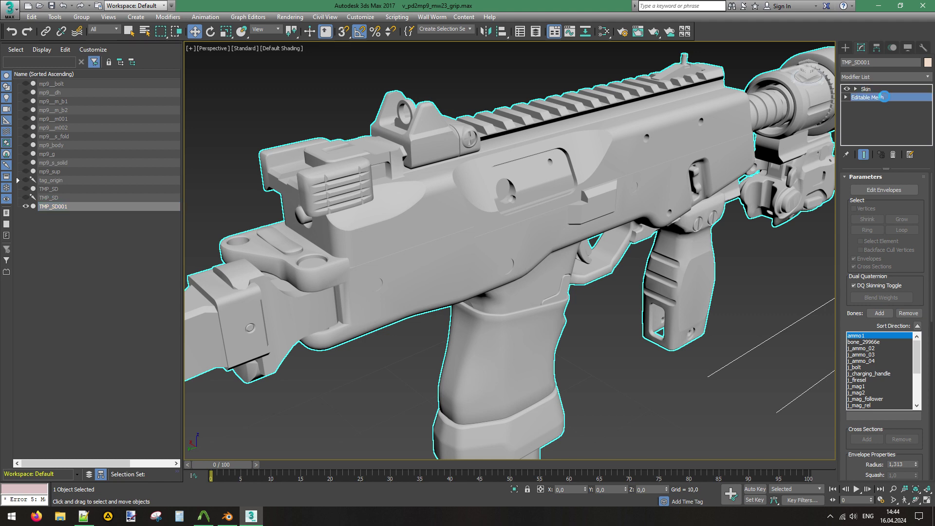
pyautogui.click(509, 286)
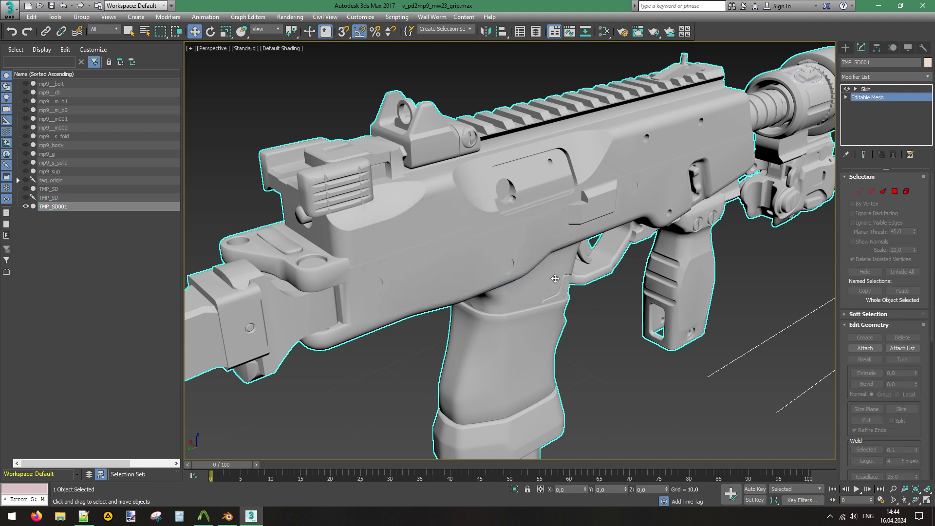
pyautogui.click(906, 191)
pyautogui.click(406, 198)
pyautogui.press('Delete')
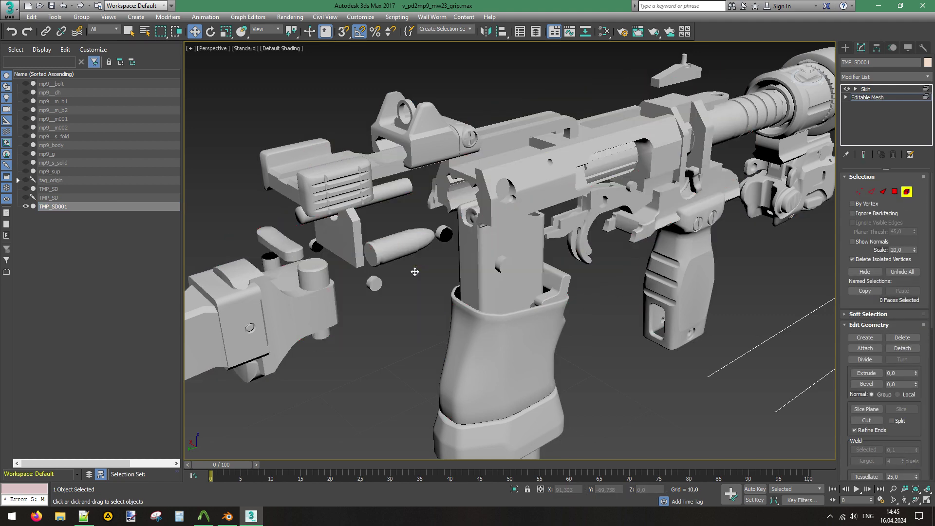
# Delete the overlapping magazine body elements from TMP_SD001 to expose the cartridges inside, and leave element editing.
pyautogui.click(476, 262)
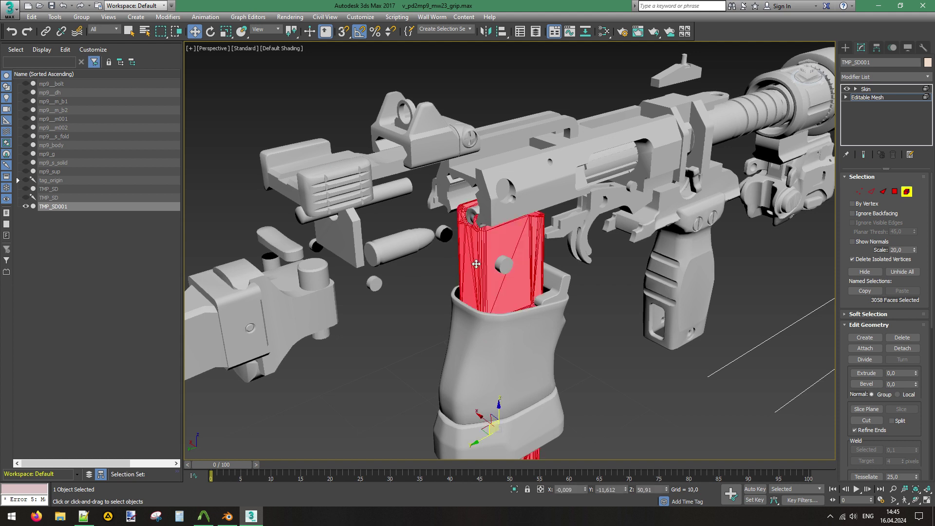
pyautogui.press('Delete')
pyautogui.click(538, 265)
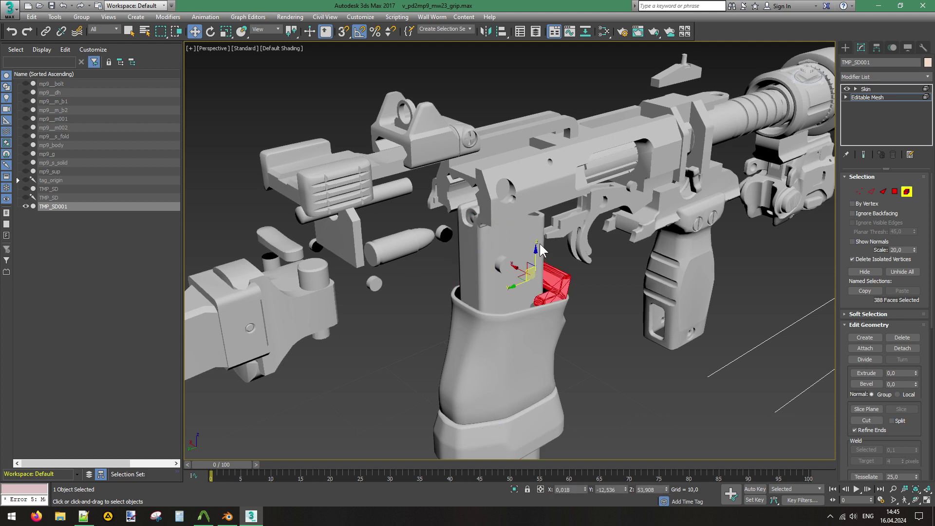
pyautogui.press('Delete')
pyautogui.click(468, 257)
pyautogui.press('Delete')
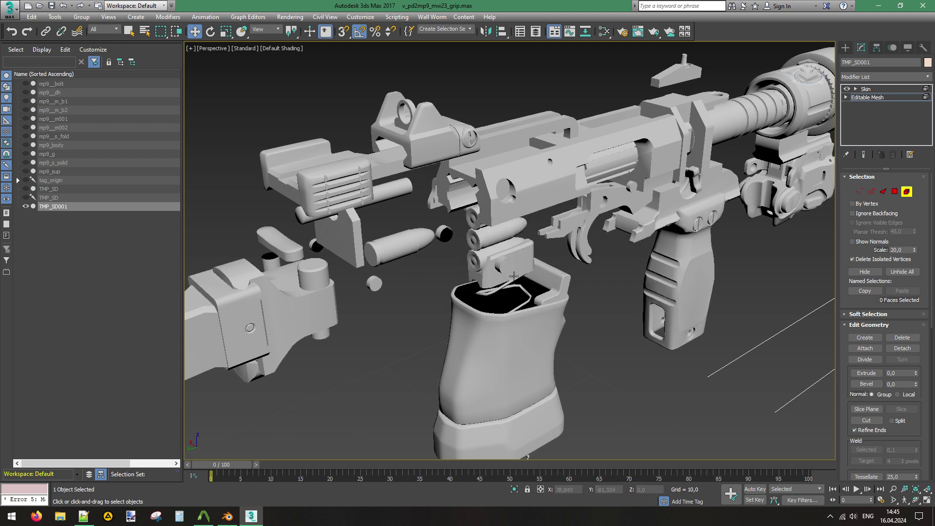
pyautogui.keyDown('alt'); pyautogui.moveTo(555, 360); pyautogui.dragTo(604, 304, button='middle'); pyautogui.keyUp('alt')
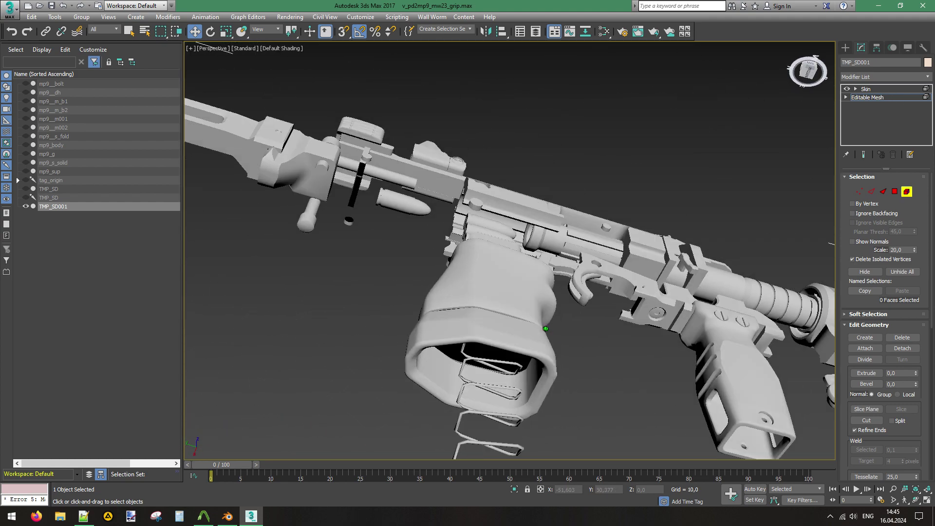
pyautogui.moveTo(546, 328)
pyautogui.keyDown('alt'); pyautogui.mouseDown(button='middle')
pyautogui.moveTo(548, 297)
pyautogui.moveTo(623, 326)
pyautogui.moveTo(618, 287)
pyautogui.moveTo(574, 277)
pyautogui.moveTo(545, 329)
pyautogui.moveTo(560, 316)
pyautogui.moveTo(545, 328)
pyautogui.moveTo(429, 327)
pyautogui.moveTo(555, 323)
pyautogui.moveTo(574, 312)
pyautogui.moveTo(565, 302)
pyautogui.moveTo(550, 316)
pyautogui.moveTo(482, 327)
pyautogui.moveTo(516, 327)
pyautogui.moveTo(428, 327)
pyautogui.moveTo(584, 307)
pyautogui.moveTo(708, 232)
pyautogui.mouseUp(button='middle'); pyautogui.keyUp('alt')
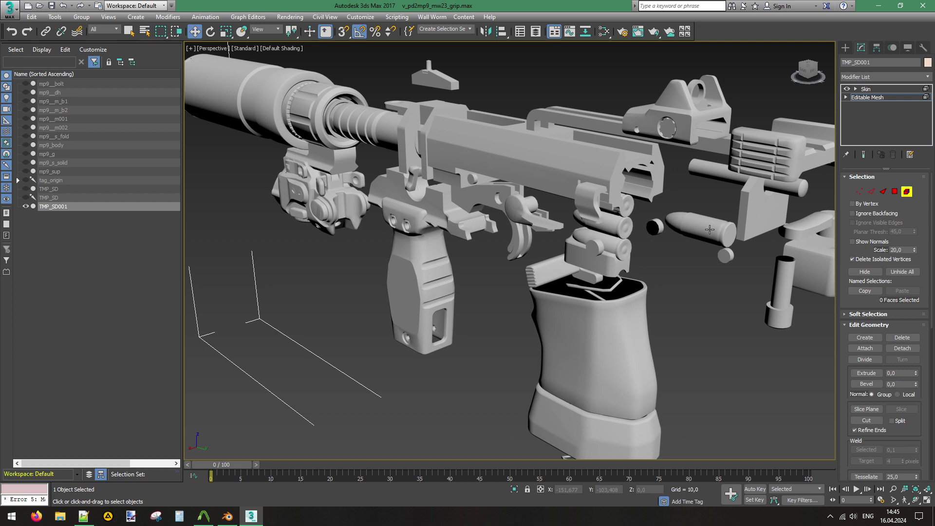
pyautogui.click(906, 191)
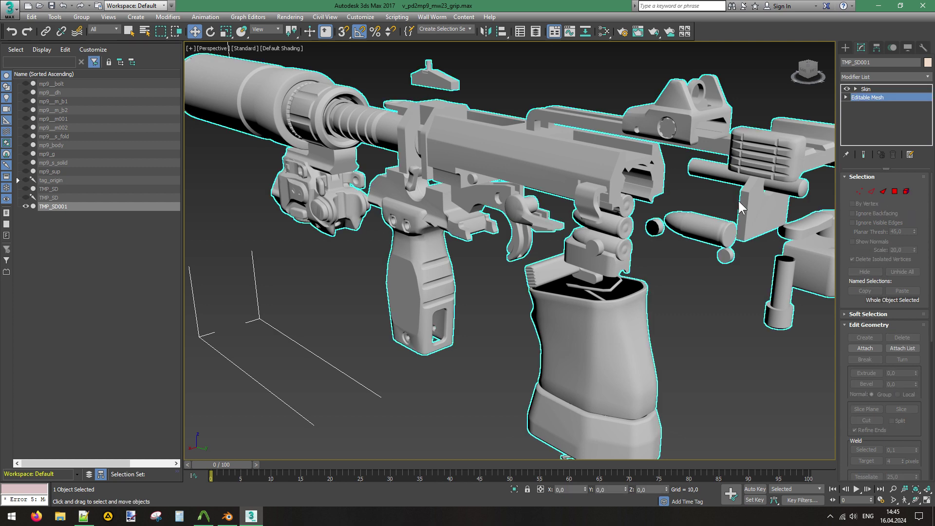
# Unhide the cartridges mp9__m_b1 and mp9__m_b2 and compare them with the cartridges in TMP_SD001.
pyautogui.keyDown('alt'); pyautogui.moveTo(633, 244); pyautogui.dragTo(575, 253, button='middle'); pyautogui.keyUp('alt')
pyautogui.keyDown('alt'); pyautogui.moveTo(545, 329); pyautogui.dragTo(364, 209, button='middle'); pyautogui.keyUp('alt')
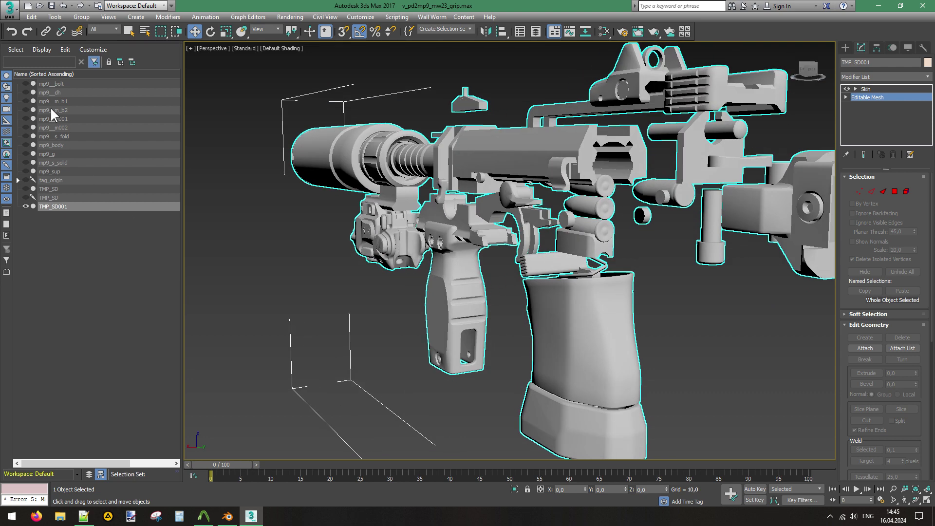
pyautogui.click(26, 101)
pyautogui.click(26, 110)
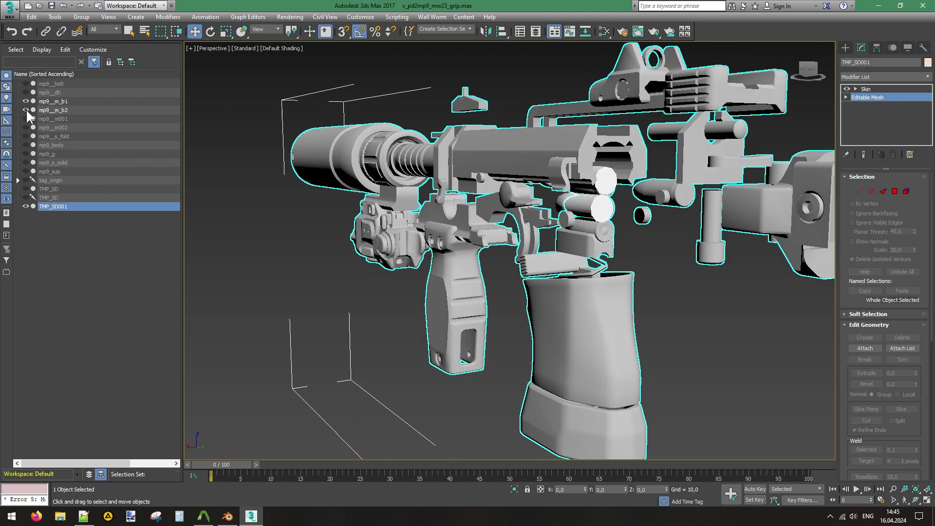
pyautogui.keyDown('alt'); pyautogui.moveTo(602, 229); pyautogui.dragTo(522, 199, button='middle'); pyautogui.keyUp('alt')
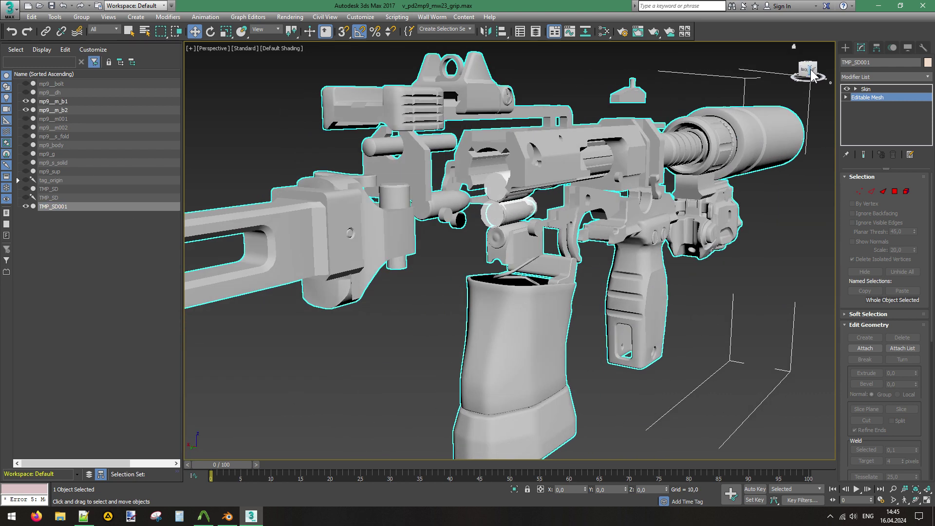
pyautogui.scroll(5, 522, 199)
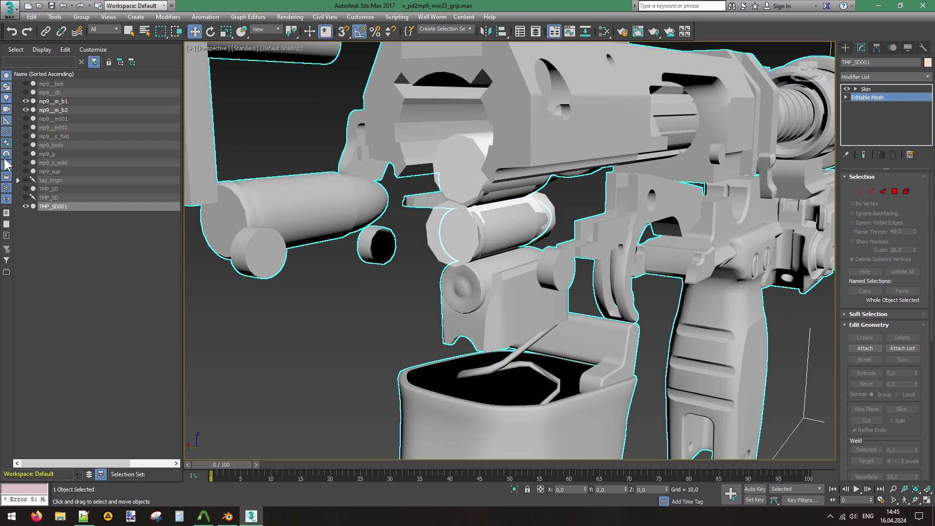
# Toggle the visibility of mp9__m_b1 and mp9__m_b2 to compare them with the TMP_SD001 cartridges beneath.
pyautogui.click(25, 109)
pyautogui.click(25, 100)
pyautogui.click(26, 101)
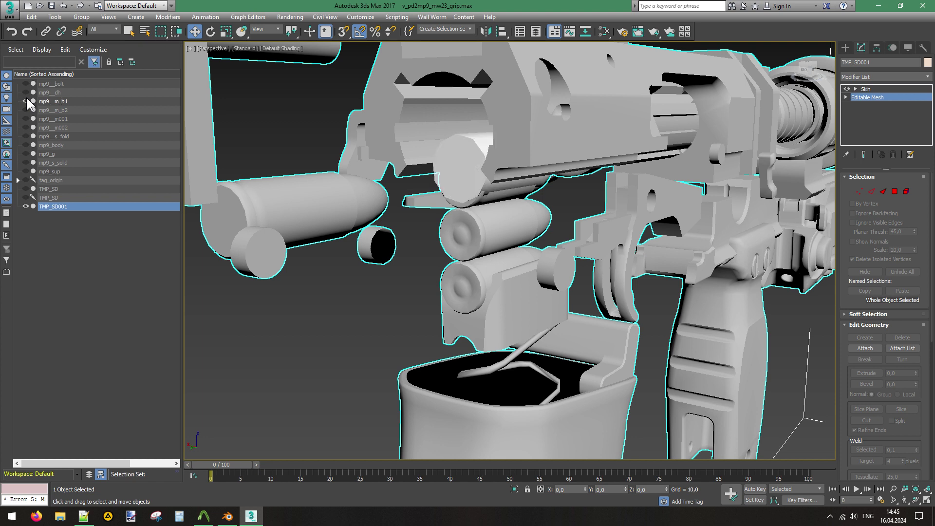
pyautogui.click(25, 110)
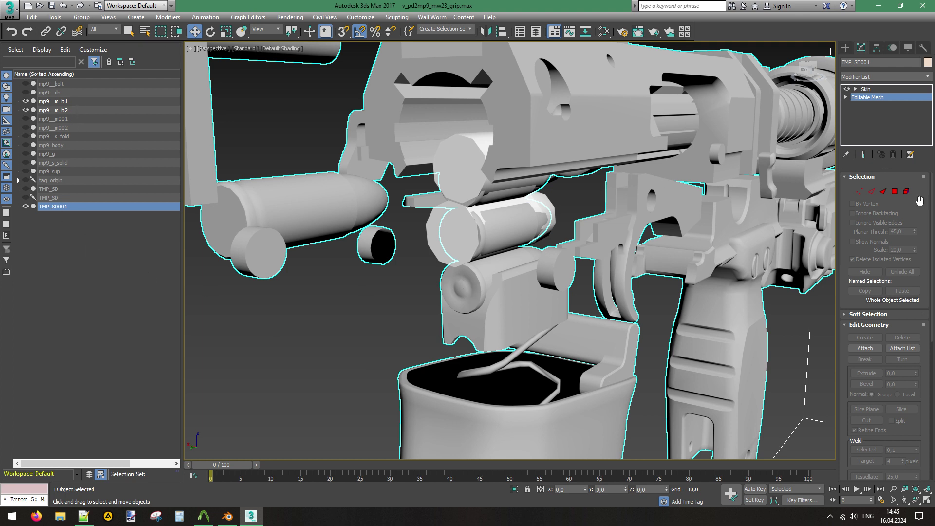
# Inspect the Skin envelopes of TMP_SD001 for ammo1, j_ammo_02, j_ammo_03 and j_ammo_04 to identify which cartridge each bone controls.
pyautogui.press('5')
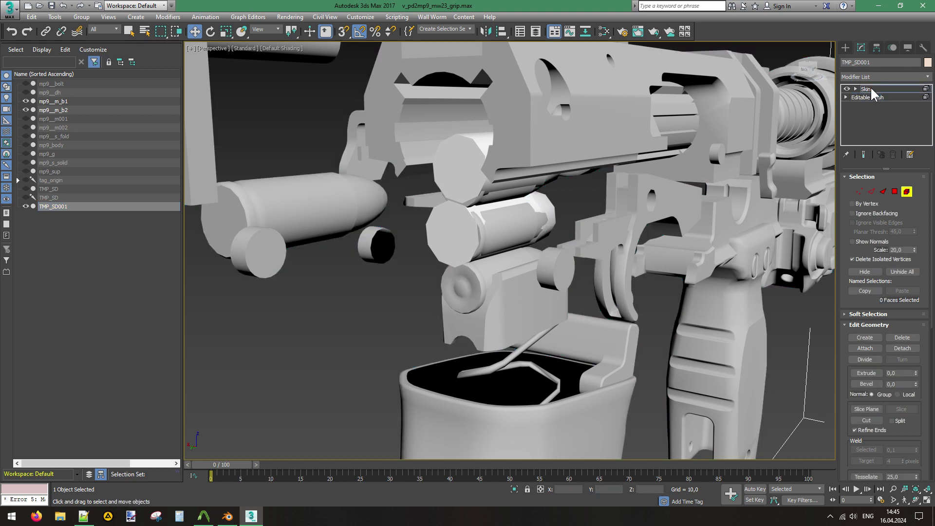
pyautogui.click(906, 192)
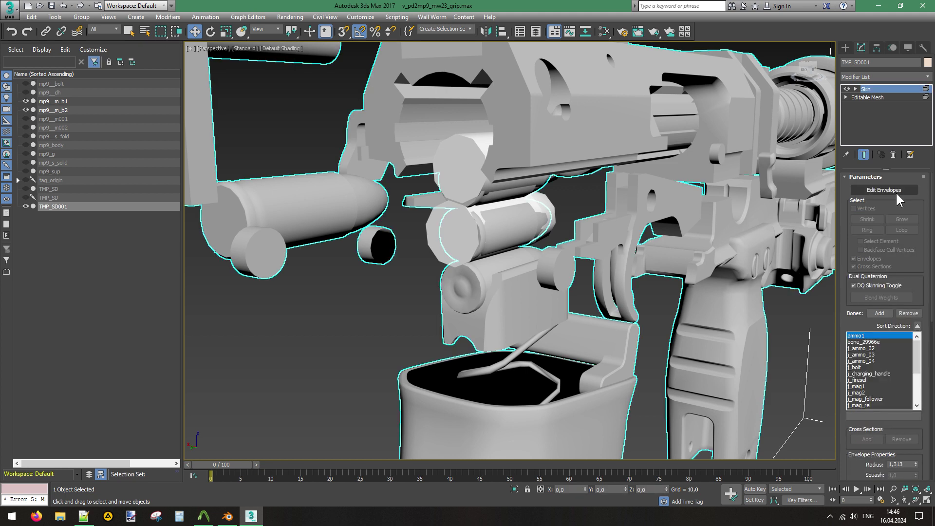
pyautogui.click(892, 188)
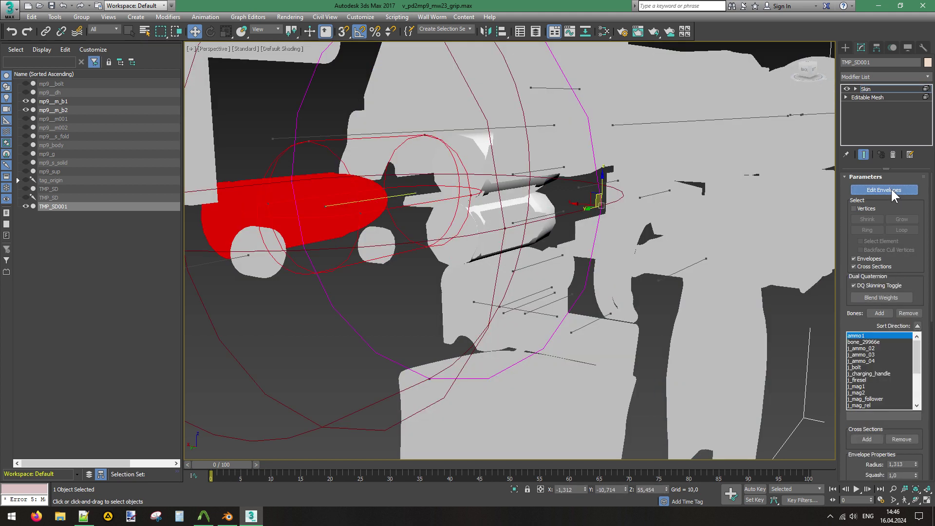
pyautogui.click(875, 348)
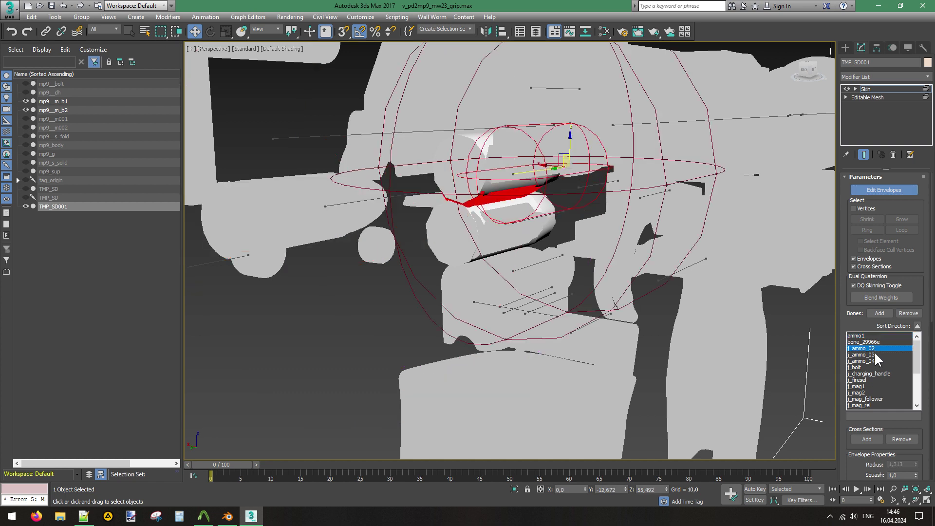
pyautogui.click(874, 354)
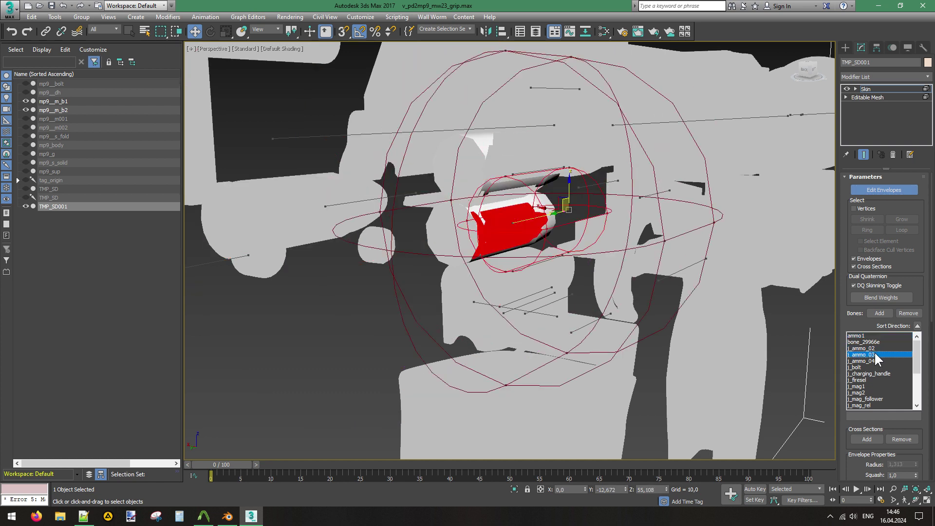
pyautogui.click(879, 361)
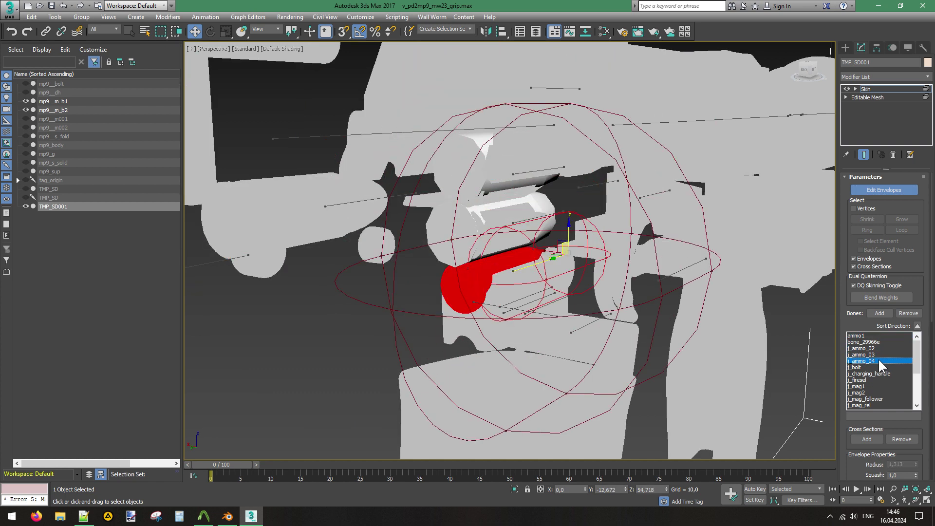
pyautogui.click(877, 185)
# Rename the cartridge mp9__m_b2 to mp9__m_b03 and the cartridge mp9__m_b1 to mp9__m_b02.
pyautogui.click(465, 228)
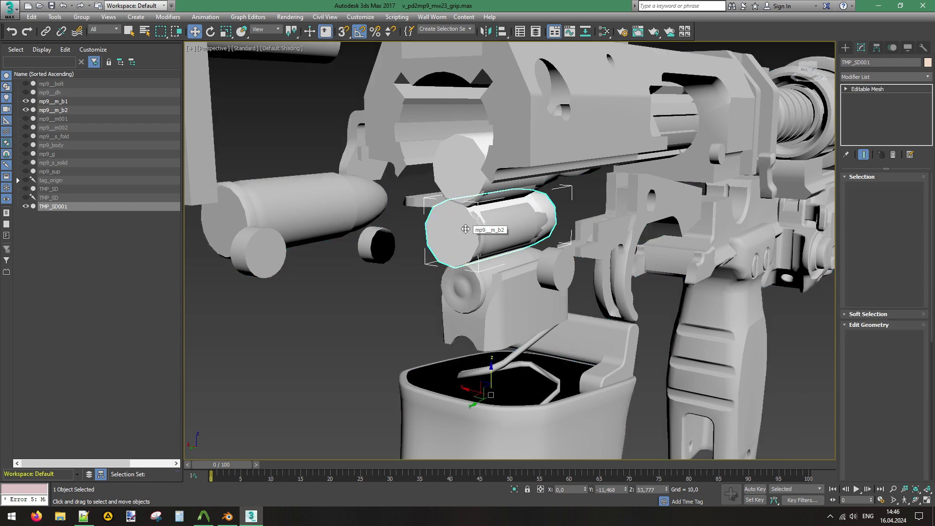
pyautogui.click(70, 110)
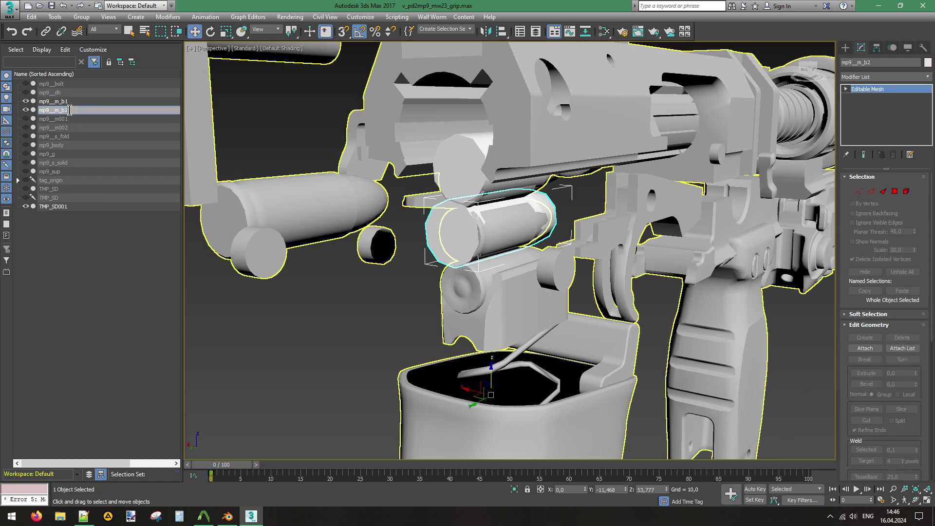
pyautogui.click(75, 101)
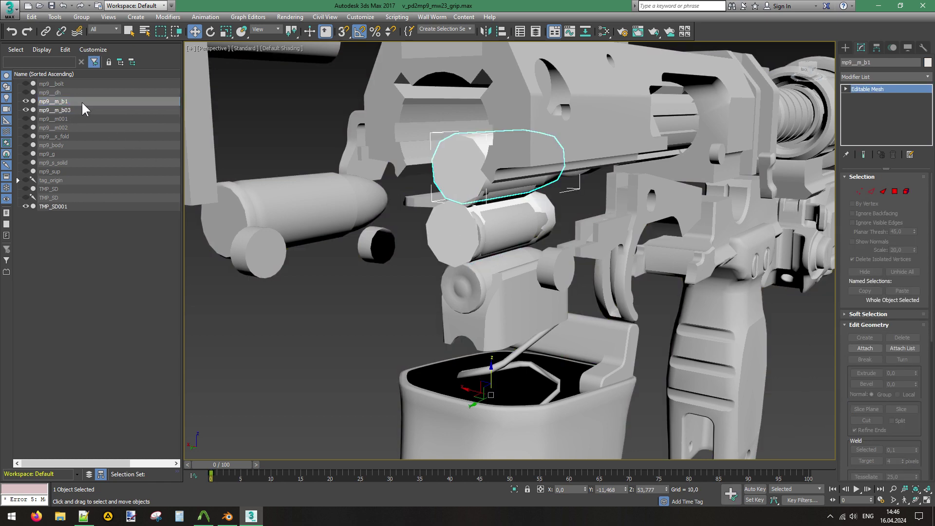
pyautogui.click(78, 102)
pyautogui.click(78, 102)
pyautogui.press('BackSpace')
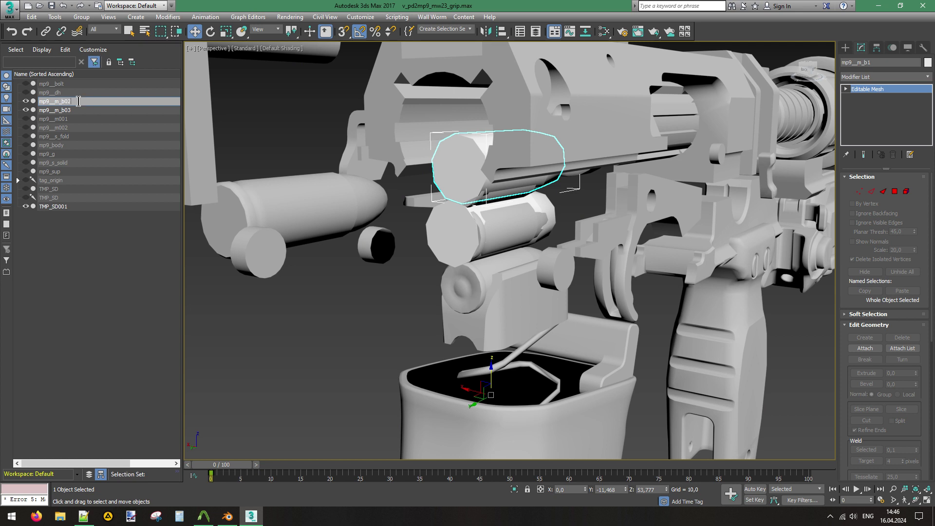
# Rename the magazine meshes mp9__m001 and mp9__m002 to mp9__m1 and mp9__m2.
pyautogui.click(84, 120)
pyautogui.click(61, 119)
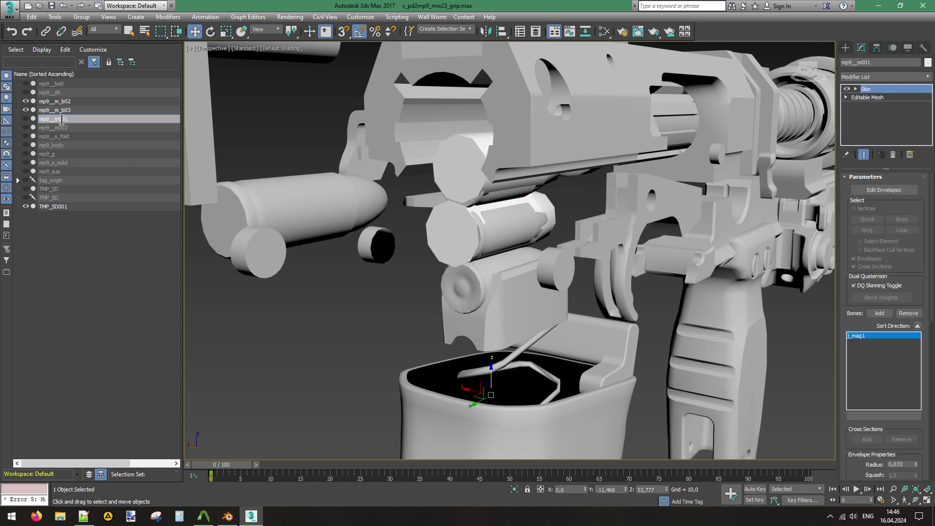
pyautogui.click(64, 128)
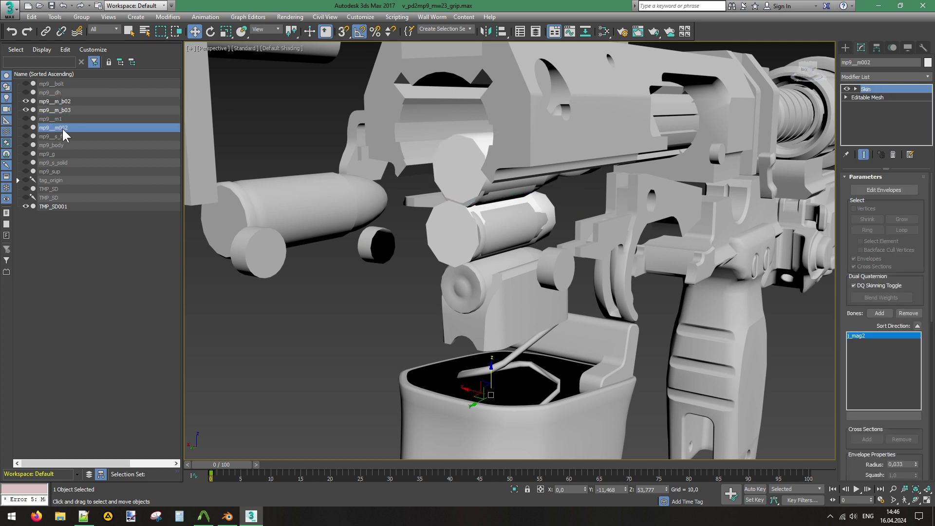
pyautogui.click(64, 128)
pyautogui.click(64, 128)
pyautogui.press('BackSpace')
pyautogui.press('BackSpace')
# Clone the cartridge mp9__m_b02 as a copy named mp9__m_b1.
pyautogui.click(89, 101)
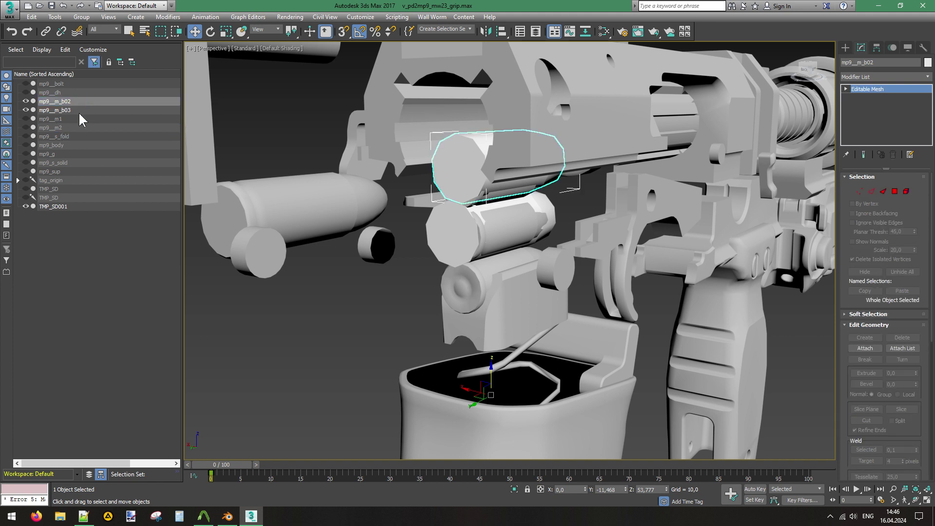
pyautogui.rightClick(462, 171)
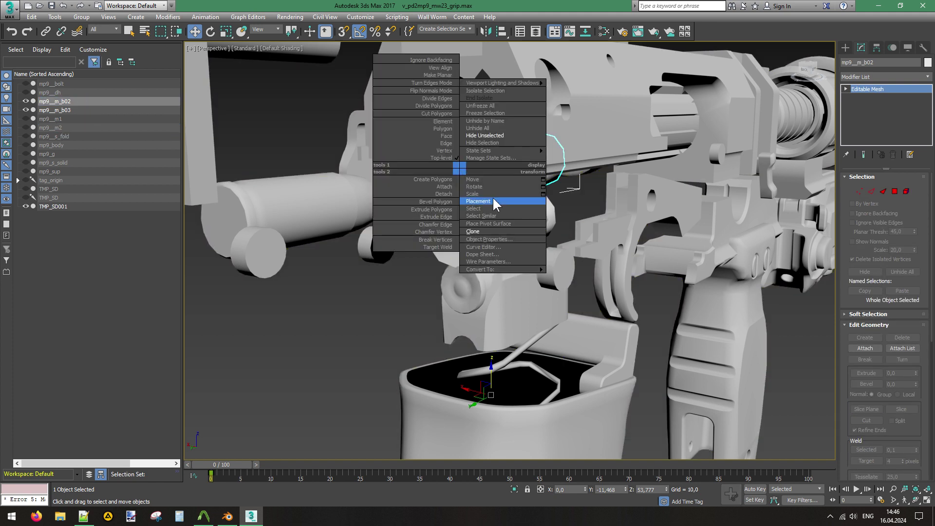
pyautogui.click(504, 233)
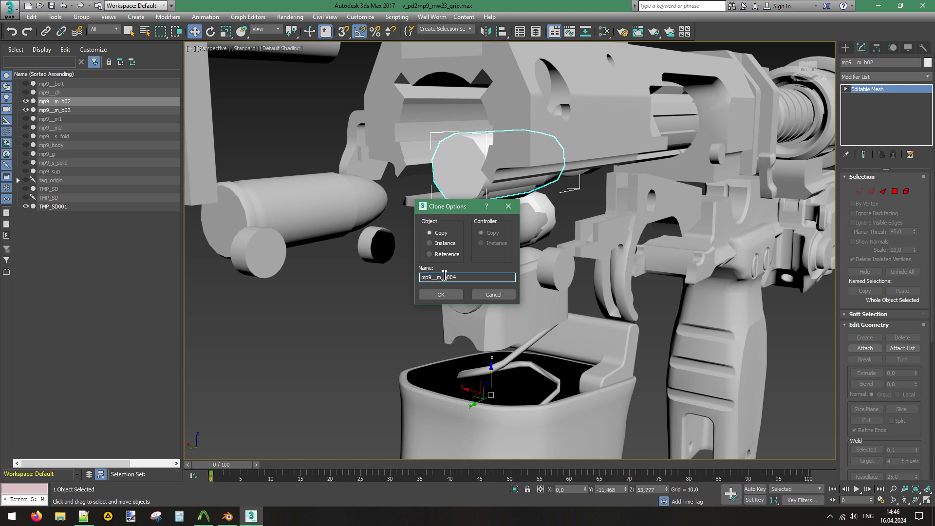
pyautogui.moveTo(445, 276); pyautogui.dragTo(472, 276)
pyautogui.press('Return')
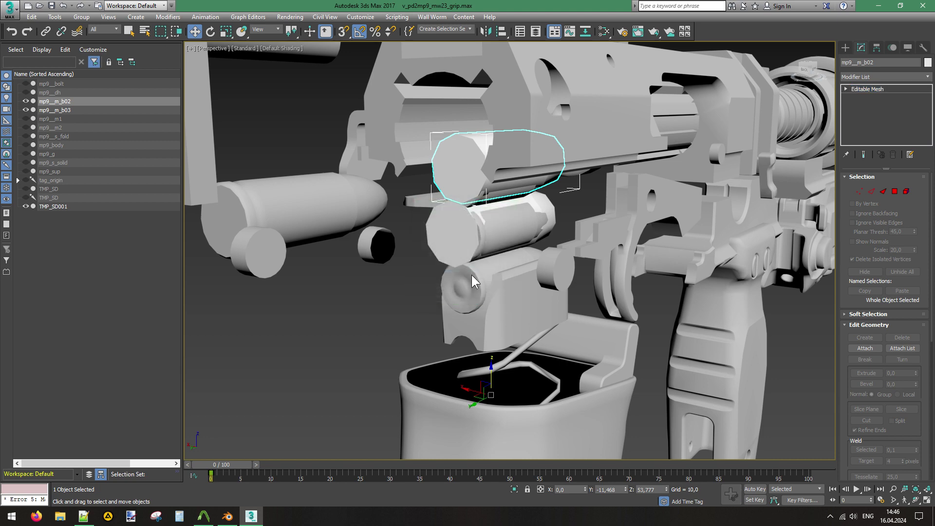
# Check the ammo1 envelope in the Skin modifier of TMP_SD001 to locate its cartridge.
pyautogui.click(460, 203)
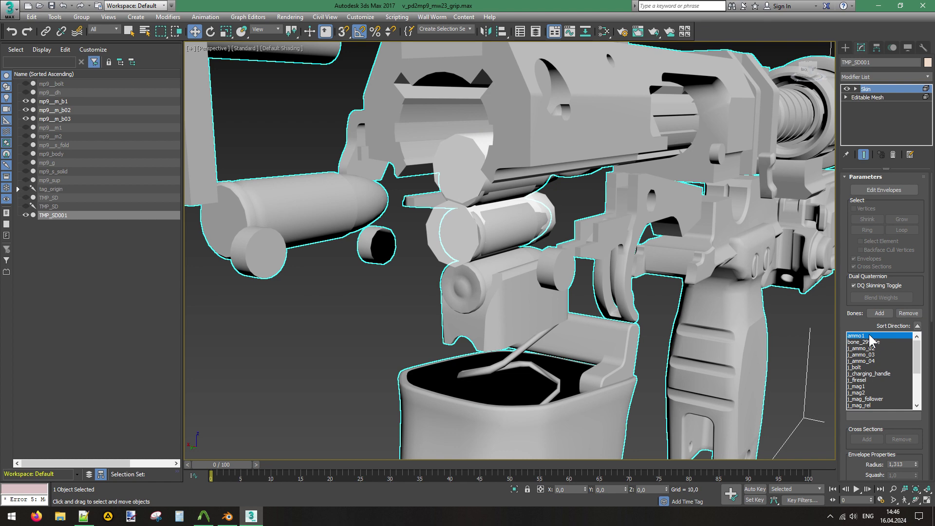
pyautogui.click(884, 191)
pyautogui.click(884, 191)
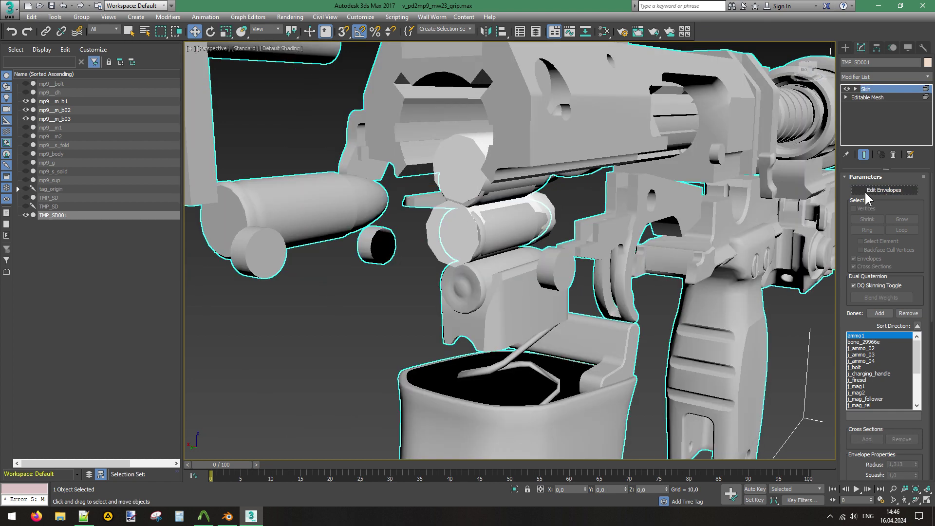
# Centre the pivot of the cloned cartridge mp9__m_b1 on its own geometry.
pyautogui.click(812, 66)
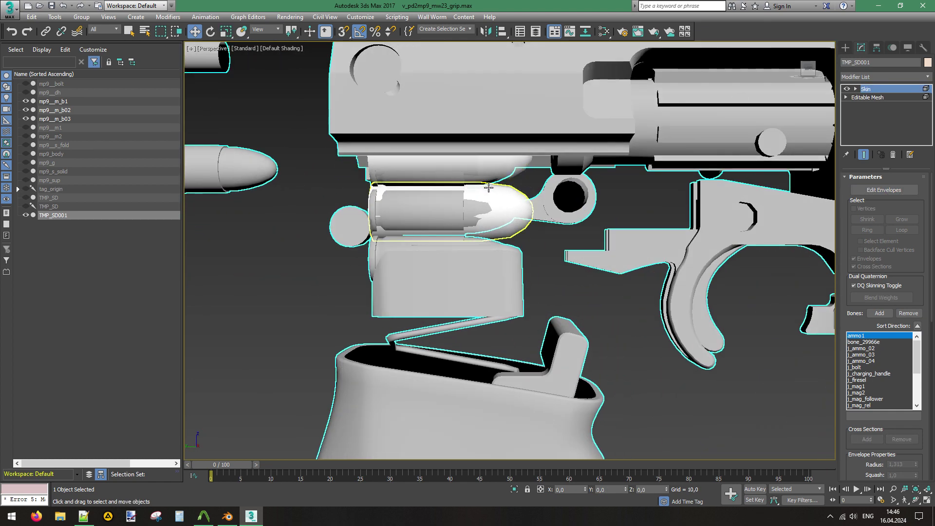
pyautogui.scroll(3, 743, 259)
pyautogui.click(73, 101)
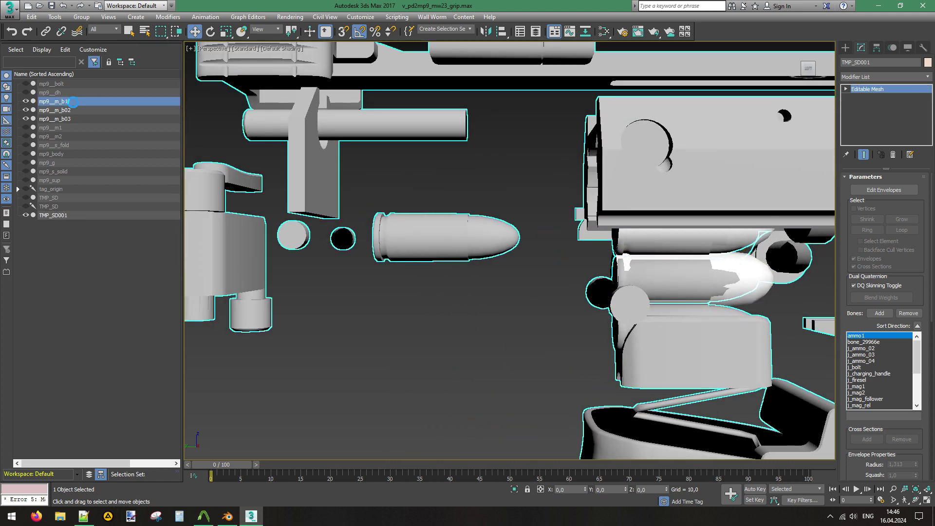
pyautogui.rightClick(511, 293)
pyautogui.click(520, 301)
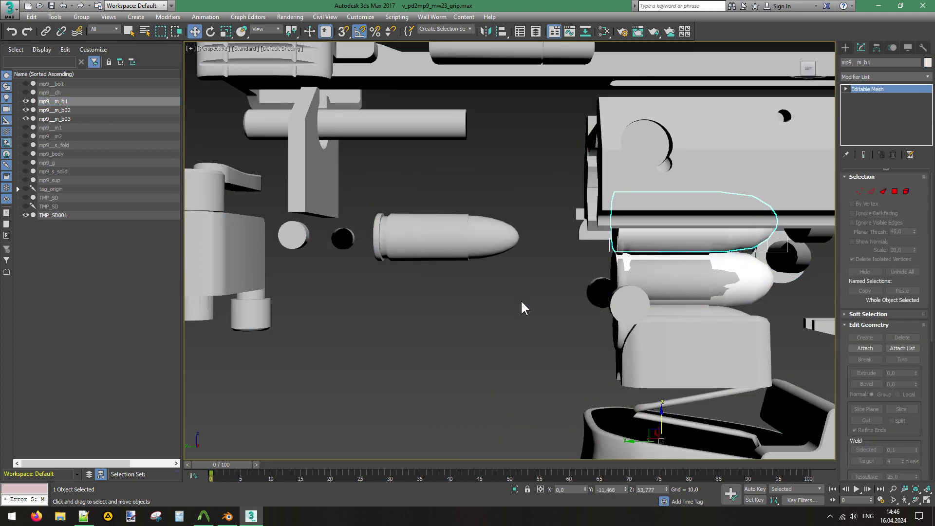
pyautogui.moveTo(522, 301); pyautogui.dragTo(512, 271, button='middle')
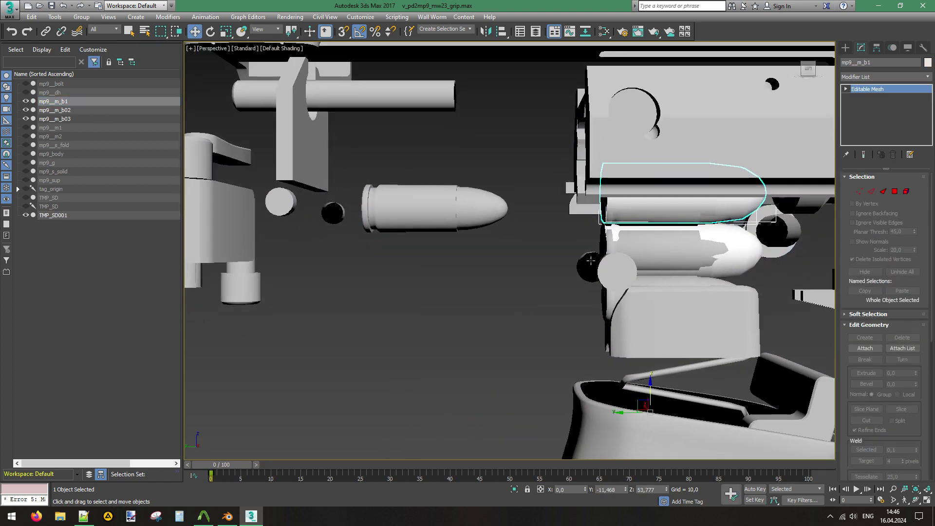
pyautogui.click(876, 47)
pyautogui.click(884, 114)
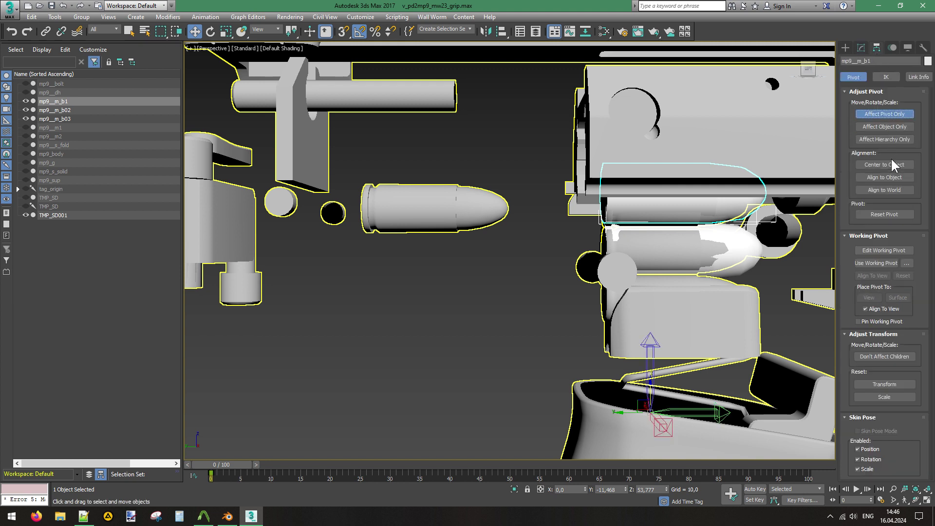
pyautogui.click(870, 115)
# Move mp9__m_b1 onto the loose ammo1 cartridge behind the receiver and fine-tune its alignment to about Y -9.785, Z 55.457.
pyautogui.moveTo(666, 183); pyautogui.dragTo(444, 199)
pyautogui.moveTo(445, 198); pyautogui.dragTo(608, 256, button='middle')
pyautogui.scroll(3, 507, 231)
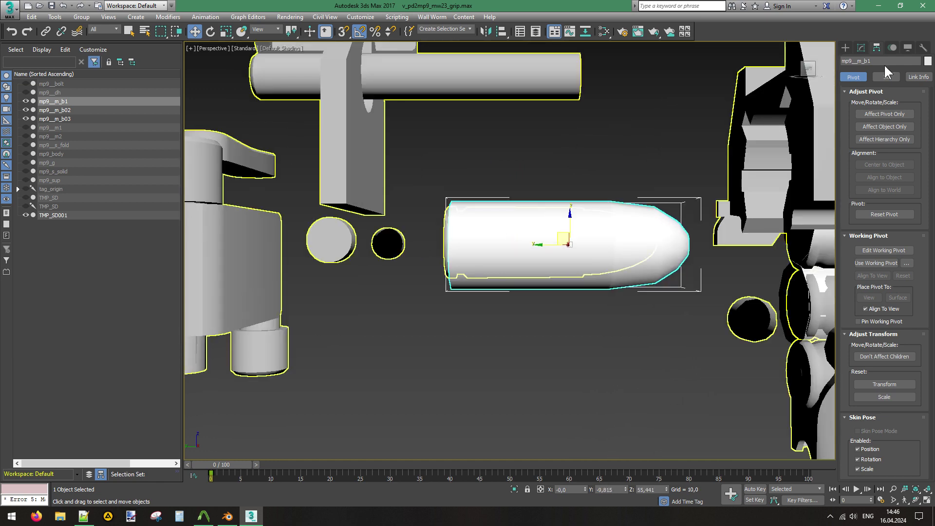
pyautogui.moveTo(809, 67); pyautogui.dragTo(770, 72)
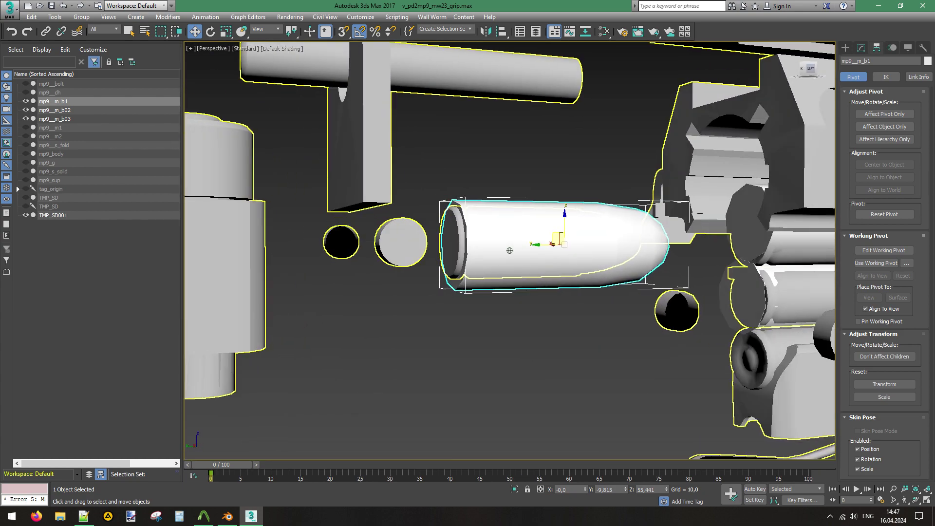
pyautogui.keyDown('alt'); pyautogui.moveTo(510, 250); pyautogui.dragTo(507, 250, button='middle'); pyautogui.keyUp('alt')
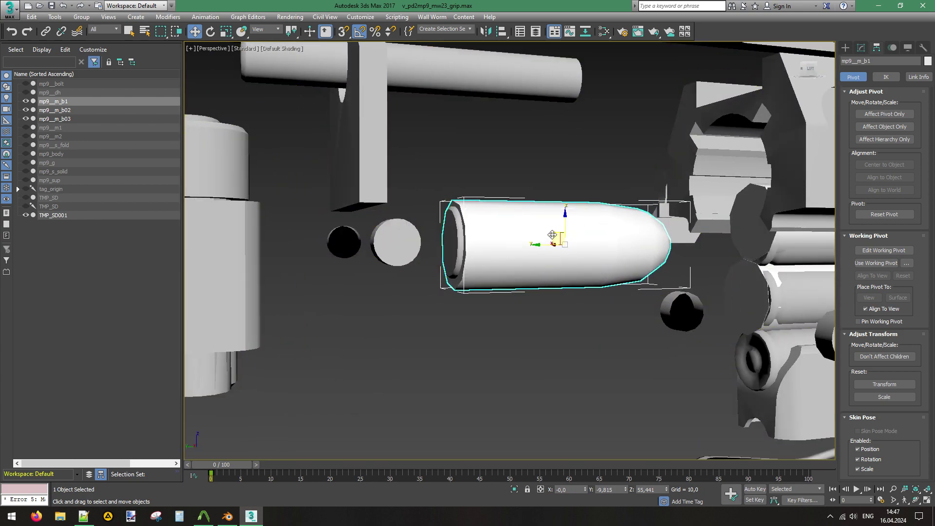
pyautogui.moveTo(552, 235); pyautogui.dragTo(547, 233)
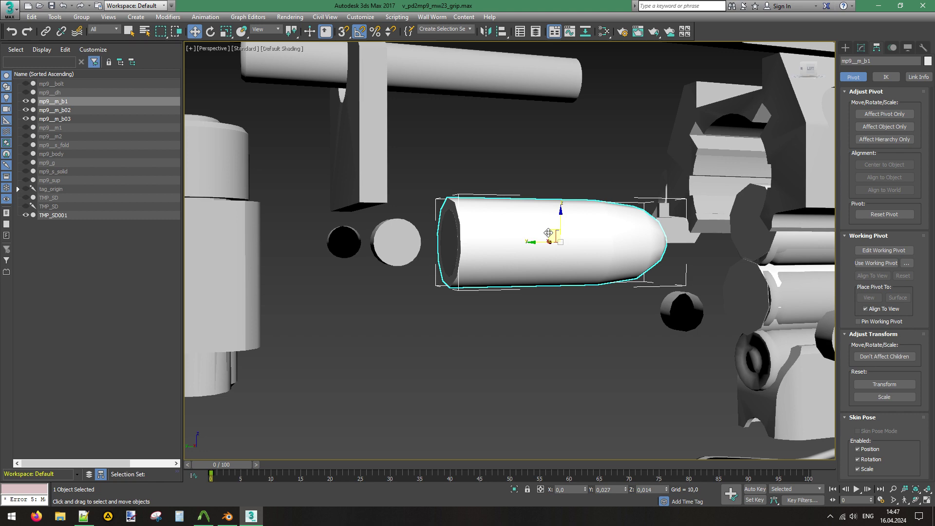
pyautogui.moveTo(549, 232); pyautogui.dragTo(547, 232)
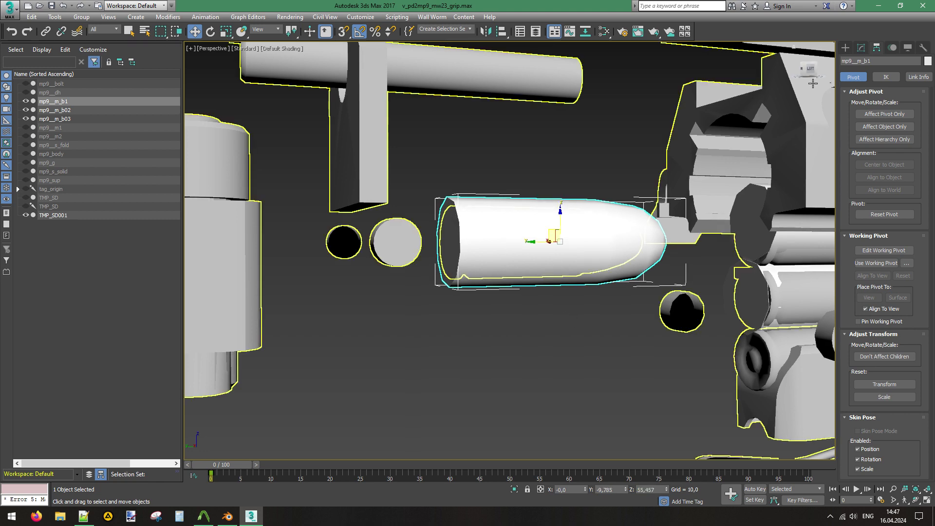
pyautogui.keyDown('alt'); pyautogui.moveTo(547, 232); pyautogui.dragTo(573, 277, button='middle'); pyautogui.keyUp('alt')
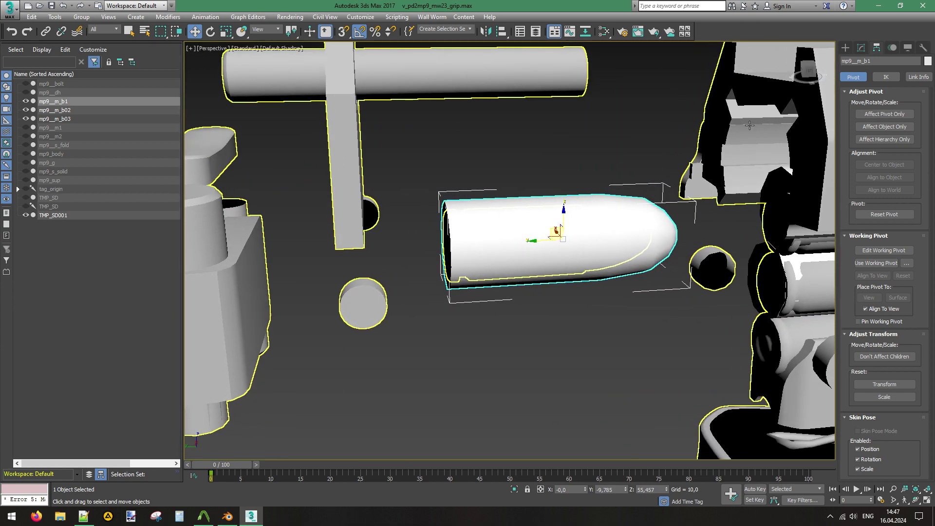
pyautogui.scroll(-6, 573, 277)
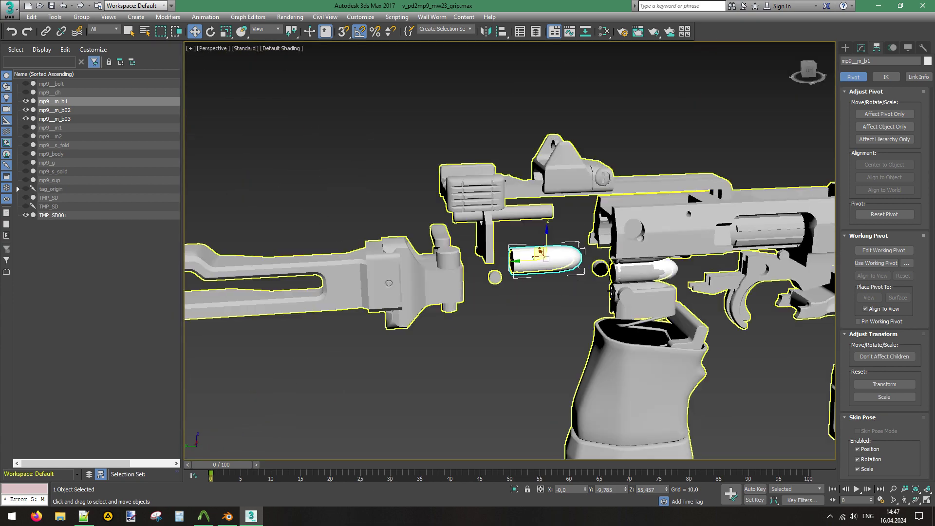
pyautogui.scroll(-2, 688, 225)
pyautogui.moveTo(717, 220); pyautogui.dragTo(448, 205, button='middle')
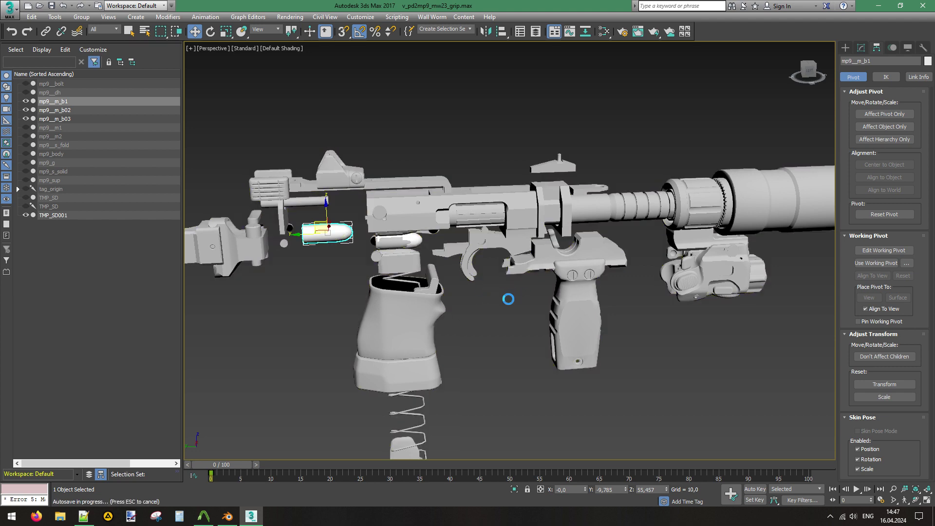
pyautogui.moveTo(810, 70); pyautogui.dragTo(795, 80)
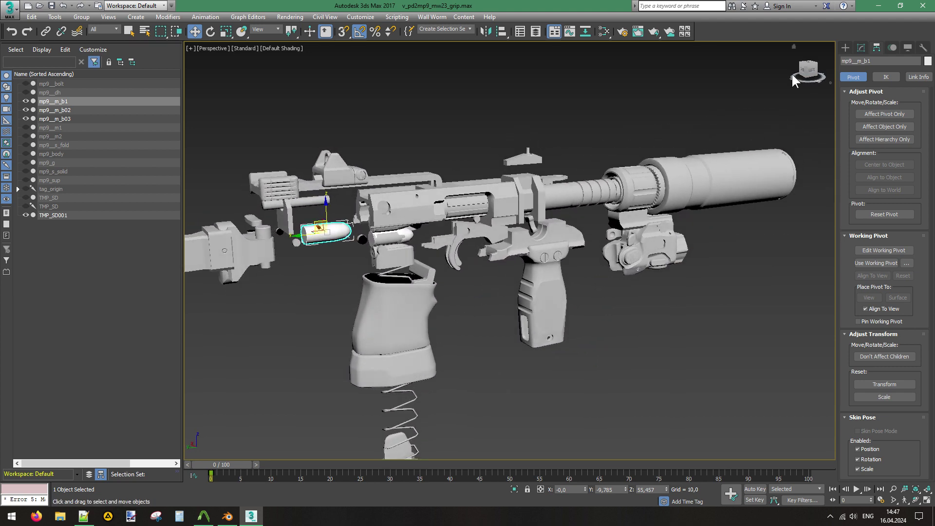
pyautogui.moveTo(431, 202); pyautogui.dragTo(488, 209, button='middle')
pyautogui.scroll(2, 364, 256)
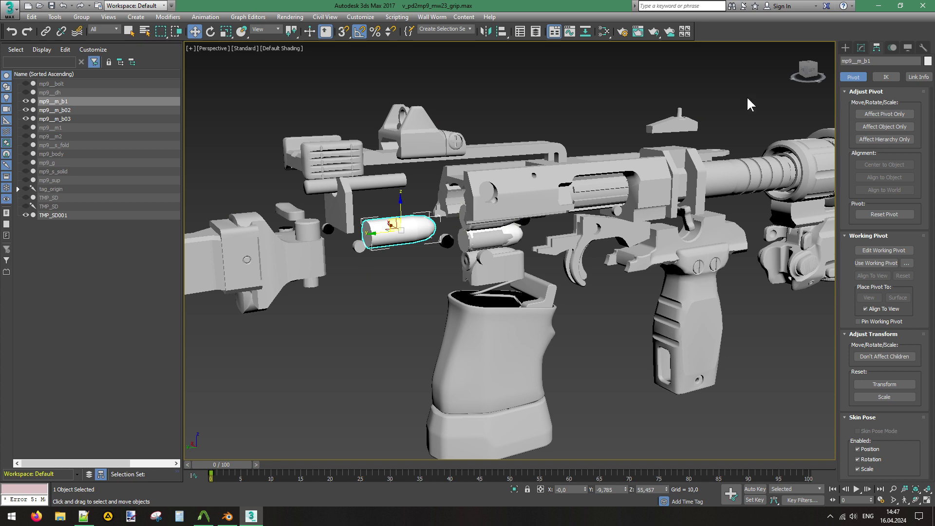
# Check how the three cartridges line up with TMP_SD001 by briefly hiding that mesh.
pyautogui.click(861, 47)
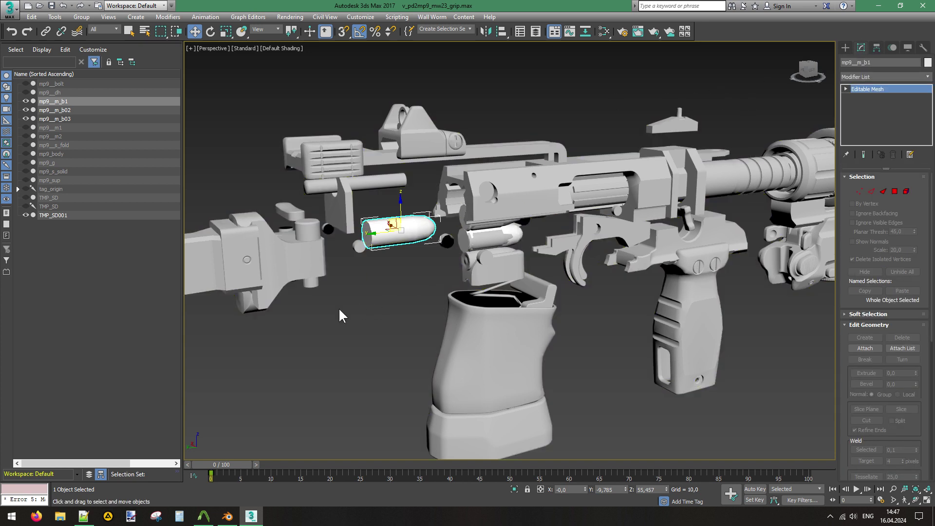
pyautogui.click(322, 315)
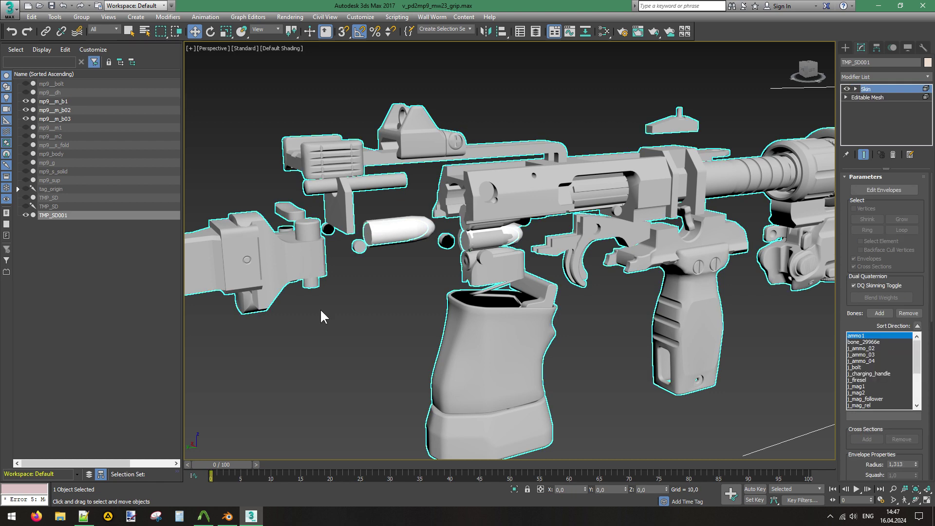
pyautogui.click(26, 215)
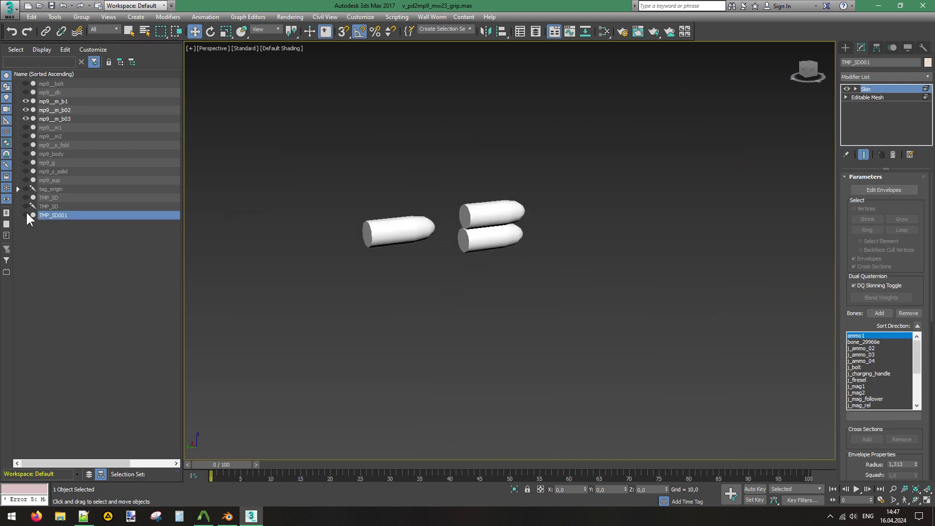
pyautogui.click(26, 215)
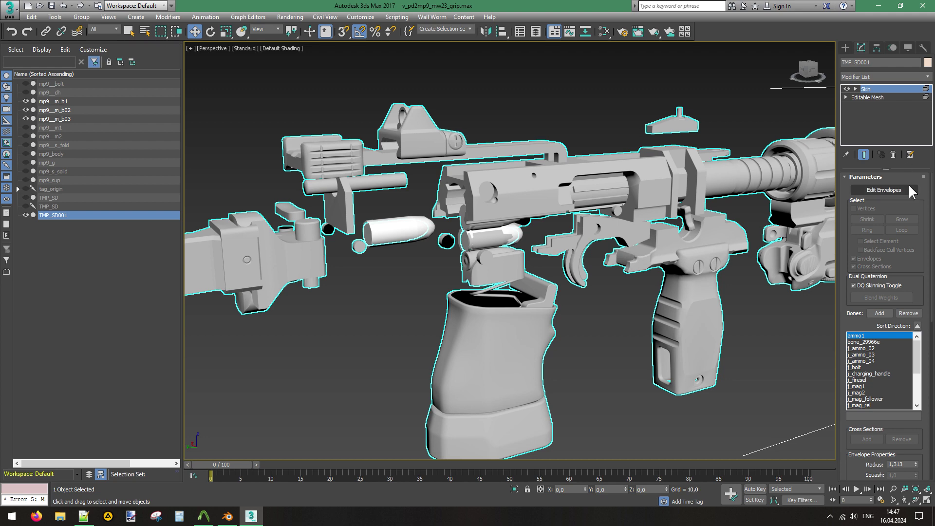
# Hide mp9__m_b1, try deleting every TMP_SD001 element except the loose cartridge behind the receiver, and undo the deletion.
pyautogui.click(871, 97)
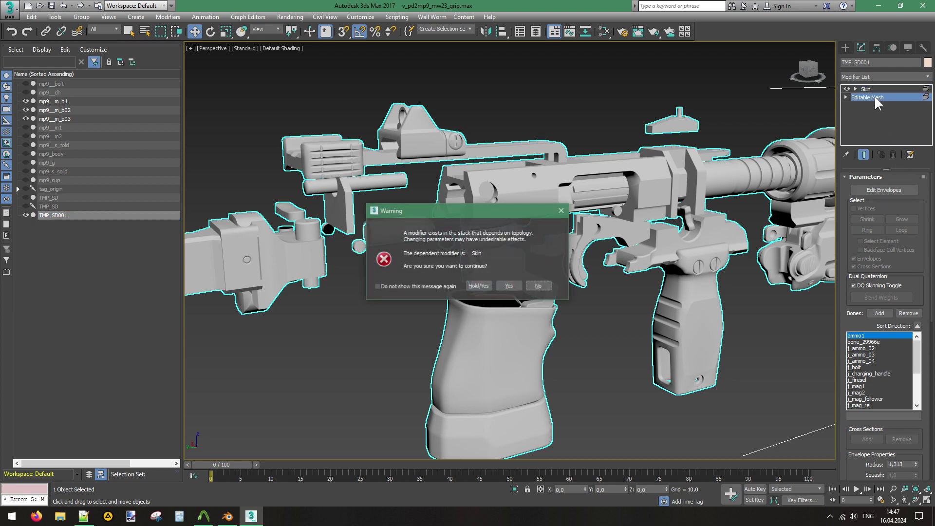
pyautogui.click(508, 286)
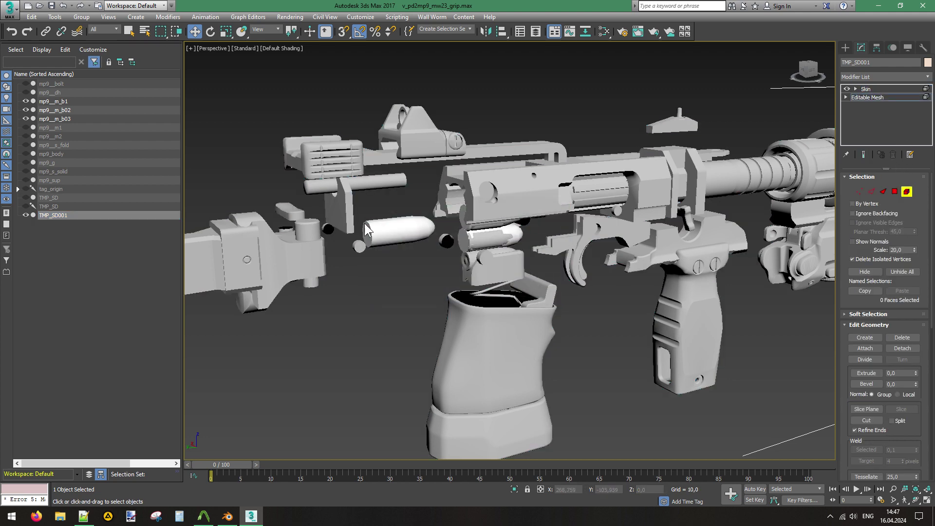
pyautogui.click(26, 101)
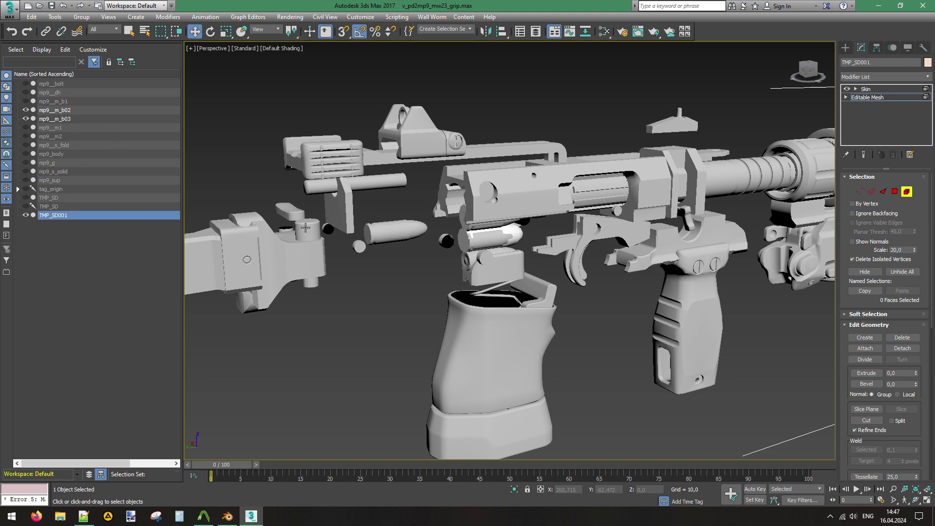
pyautogui.click(390, 229)
pyautogui.keyDown('ctrl'); pyautogui.click(414, 228); pyautogui.keyUp('ctrl')
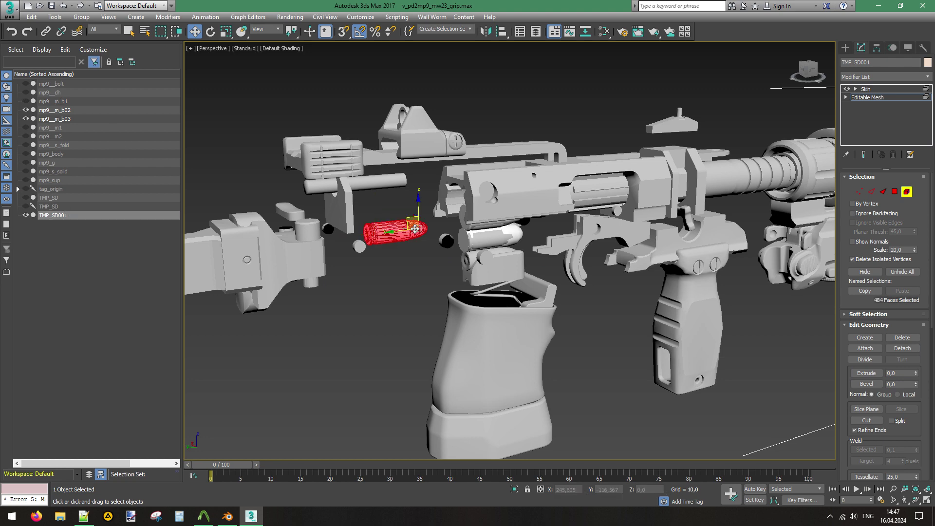
pyautogui.hotkey('ctrl', 'i')
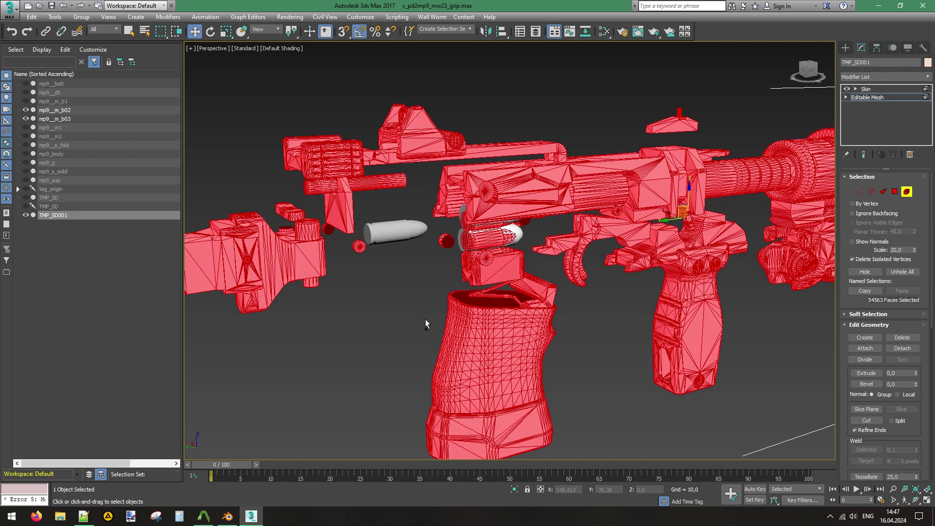
pyautogui.press('Delete')
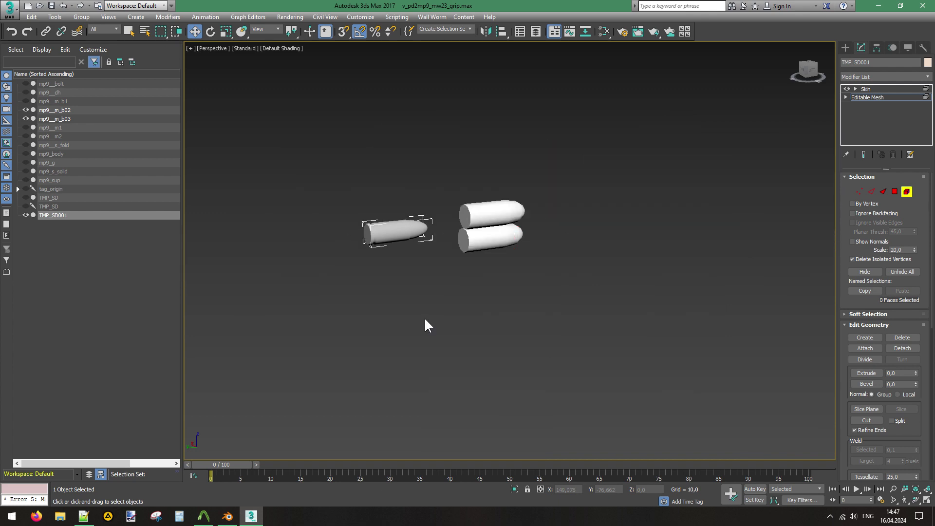
pyautogui.click(906, 191)
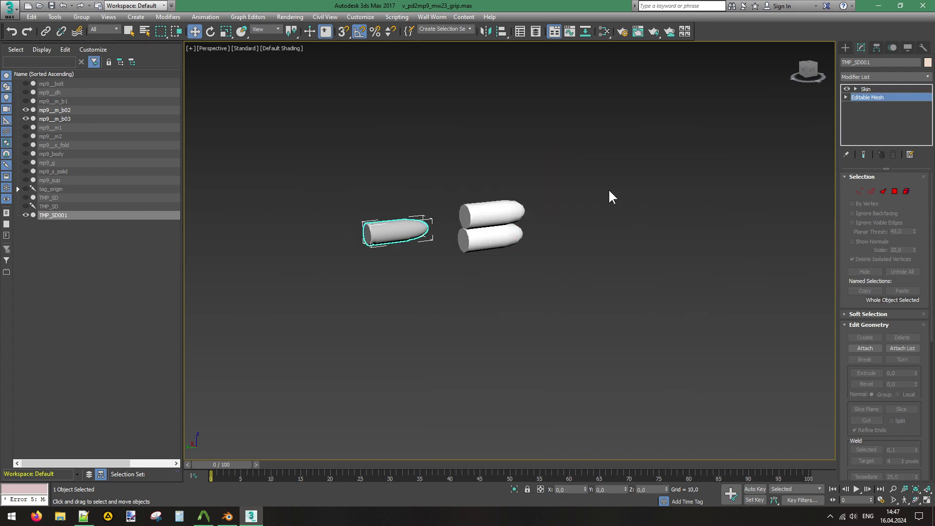
pyautogui.click(573, 216)
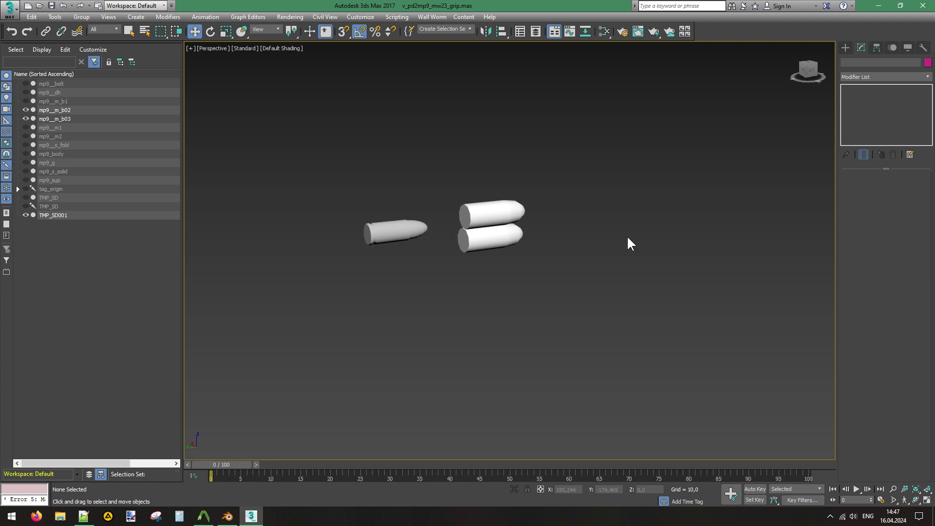
pyautogui.hotkey('ctrl', 'z')
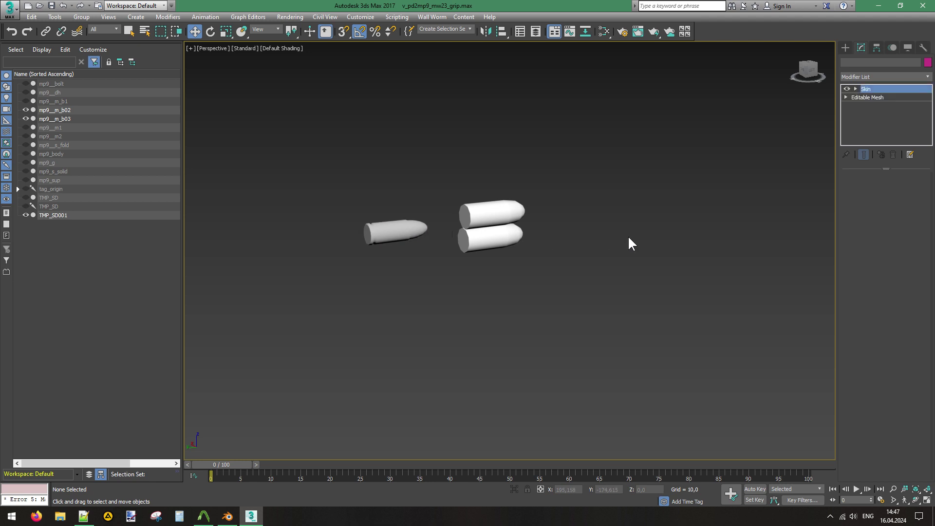
pyautogui.hotkey('ctrl', 'z')
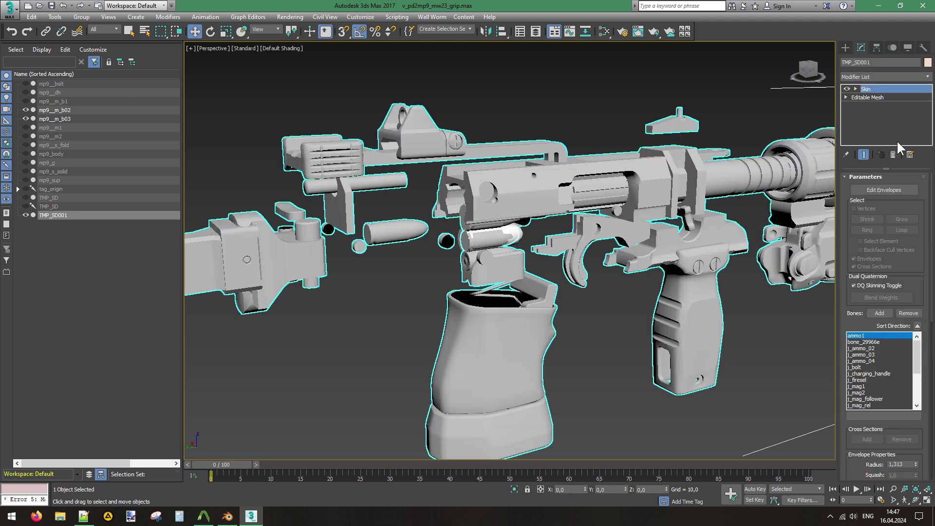
# Delete all elements of the TMP_SD001 editable mesh except the loose rear cartridge and the receiver block with the ejection opening.
pyautogui.click(876, 97)
pyautogui.click(519, 287)
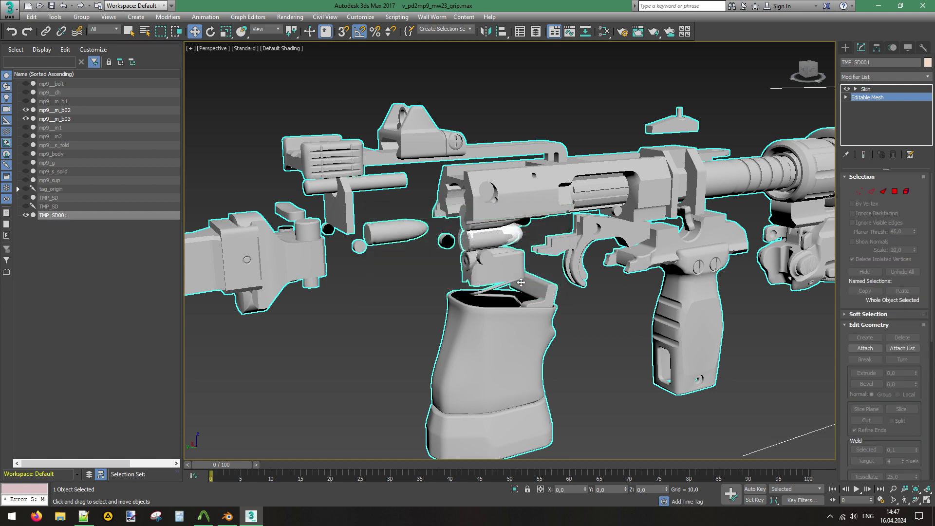
pyautogui.click(906, 191)
pyautogui.hotkey('ctrl', 'a')
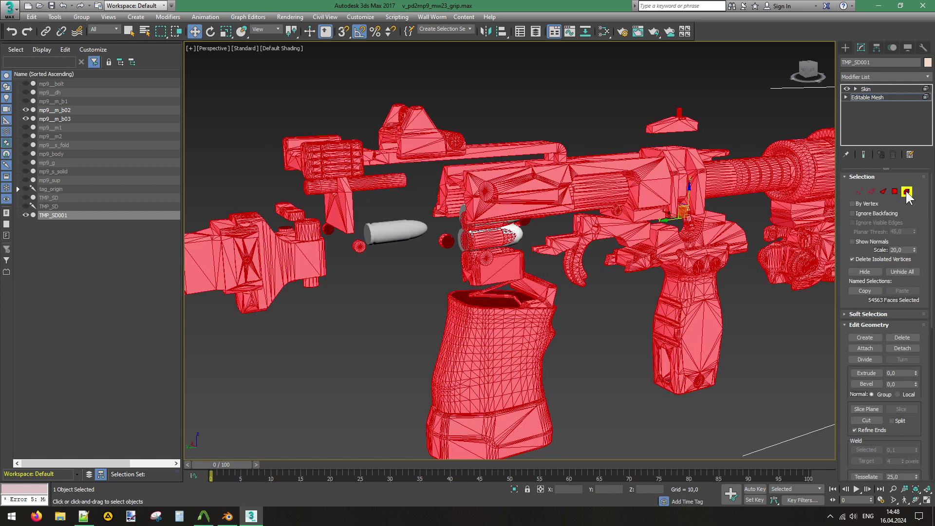
pyautogui.moveTo(562, 198); pyautogui.dragTo(636, 186)
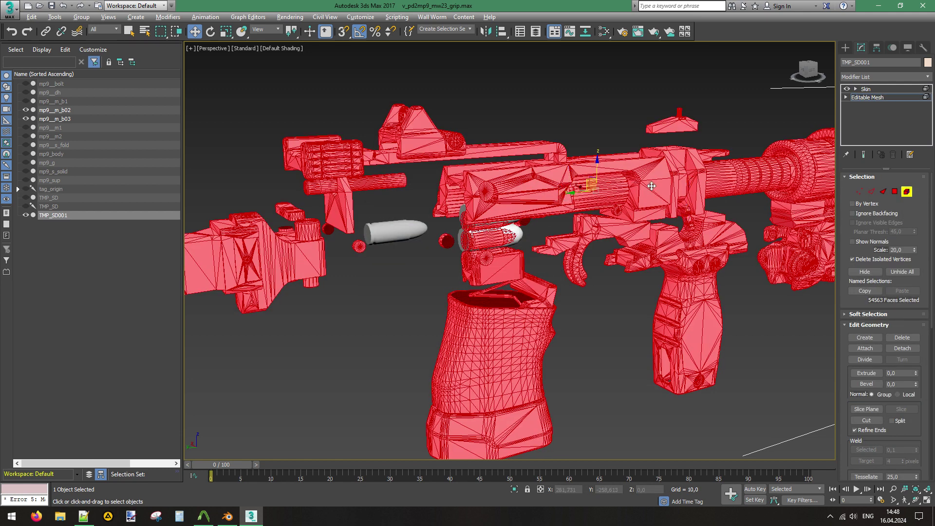
pyautogui.keyDown('alt'); pyautogui.click(635, 186); pyautogui.keyUp('alt')
pyautogui.moveTo(397, 229)
pyautogui.keyDown('alt'); pyautogui.mouseDown(button='middle')
pyautogui.moveTo(374, 225)
pyautogui.moveTo(380, 194)
pyautogui.moveTo(397, 231)
pyautogui.mouseUp(button='middle'); pyautogui.keyUp('alt')
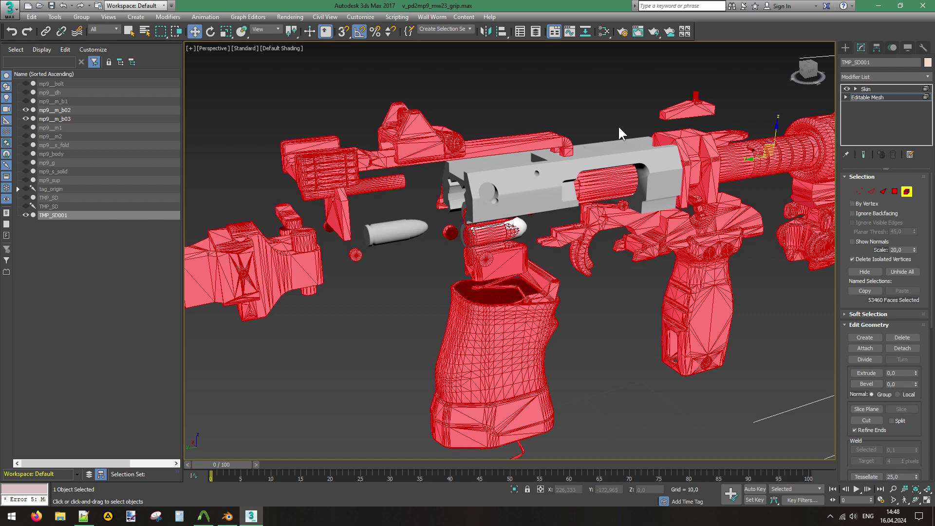
pyautogui.hotkey('alt', 'h')
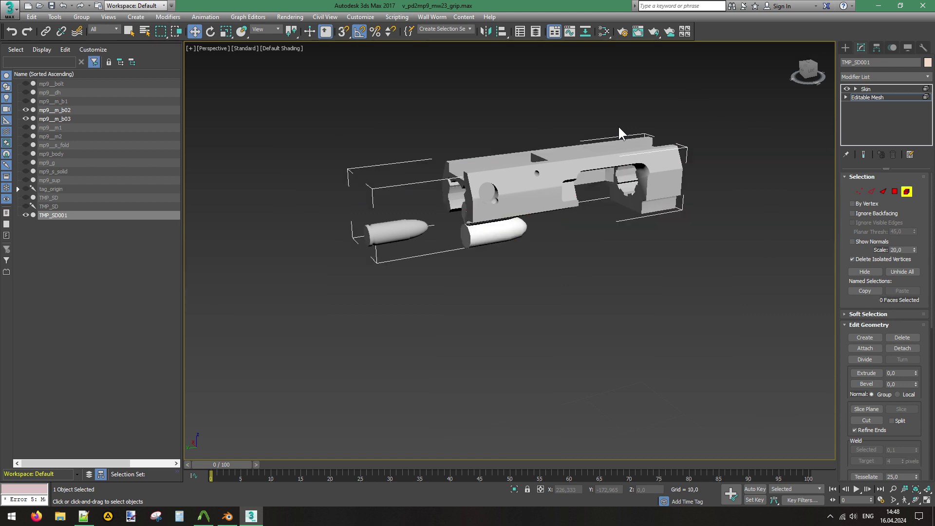
pyautogui.click(905, 191)
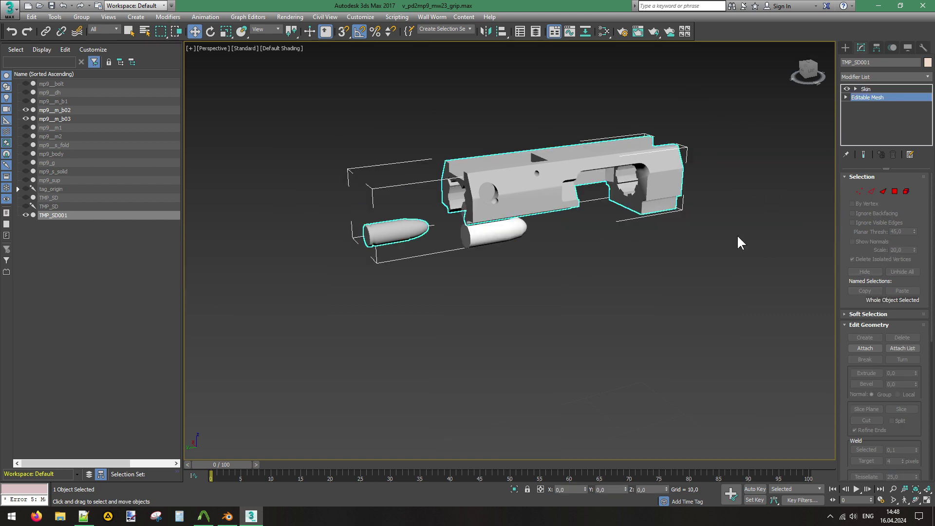
# Examine the placement of the loose cartridge and the magazine cartridges relative to the receiver block, toggling the meshes' visibility.
pyautogui.click(25, 117)
pyautogui.click(25, 116)
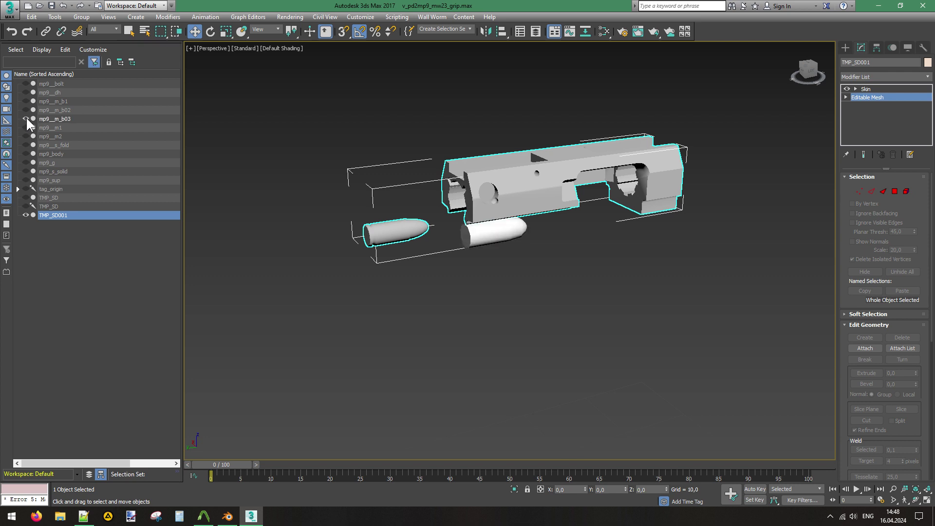
pyautogui.moveTo(807, 74)
pyautogui.mouseDown()
pyautogui.moveTo(735, 51)
pyautogui.moveTo(748, 73)
pyautogui.moveTo(737, 78)
pyautogui.moveTo(785, 80)
pyautogui.moveTo(813, 99)
pyautogui.moveTo(747, 79)
pyautogui.moveTo(764, 73)
pyautogui.moveTo(823, 87)
pyautogui.moveTo(779, 70)
pyautogui.moveTo(820, 88)
pyautogui.moveTo(805, 84)
pyautogui.mouseUp()
pyautogui.moveTo(494, 180); pyautogui.dragTo(526, 224, button='middle')
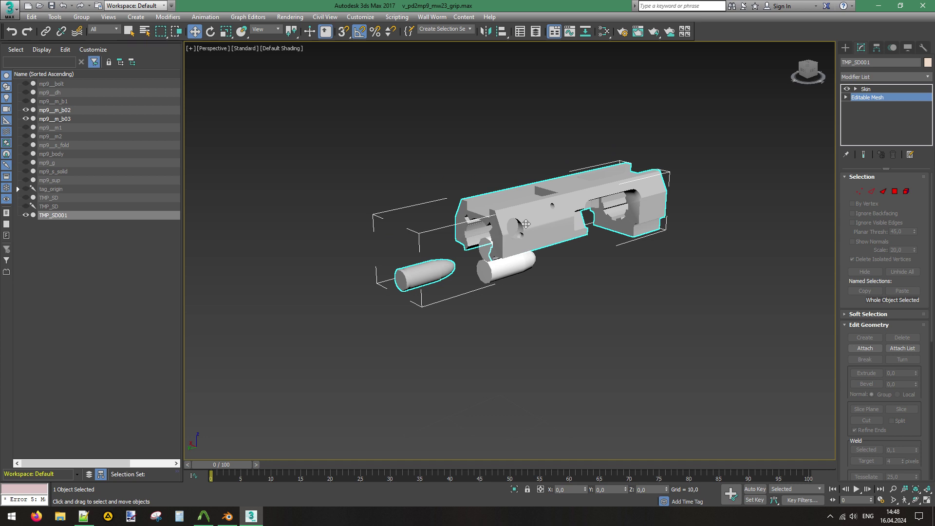
pyautogui.scroll(2, 526, 224)
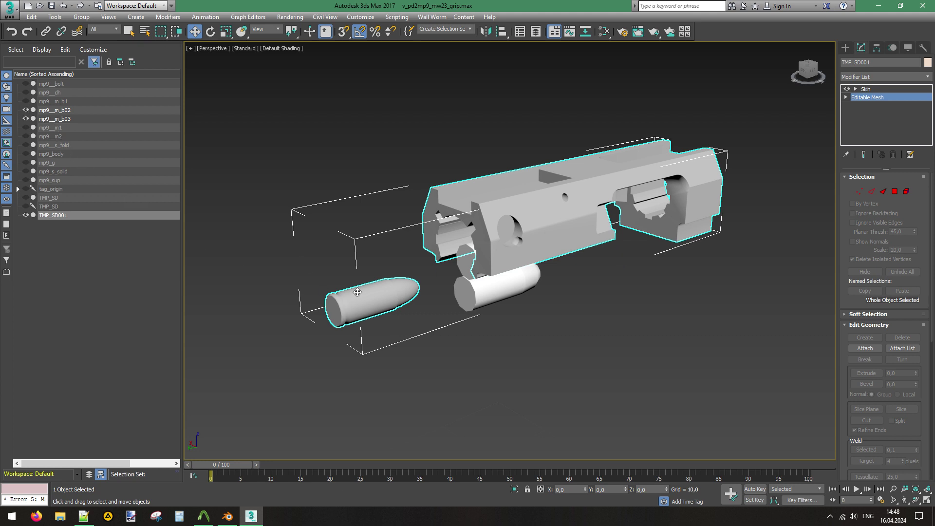
pyautogui.click(26, 215)
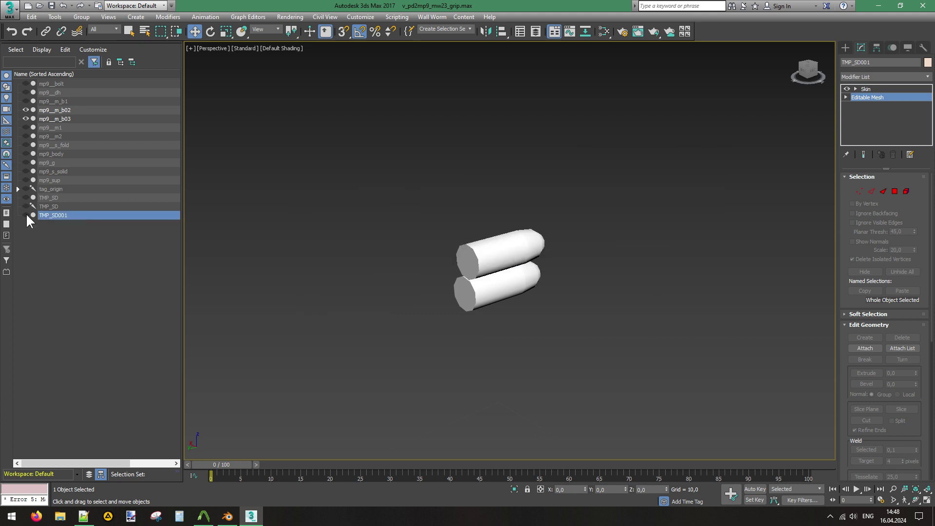
# Unhide all objects in the scene and check the parts beneath the TMP_SD mesh by briefly hiding it.
pyautogui.rightClick(432, 177)
pyautogui.click(462, 139)
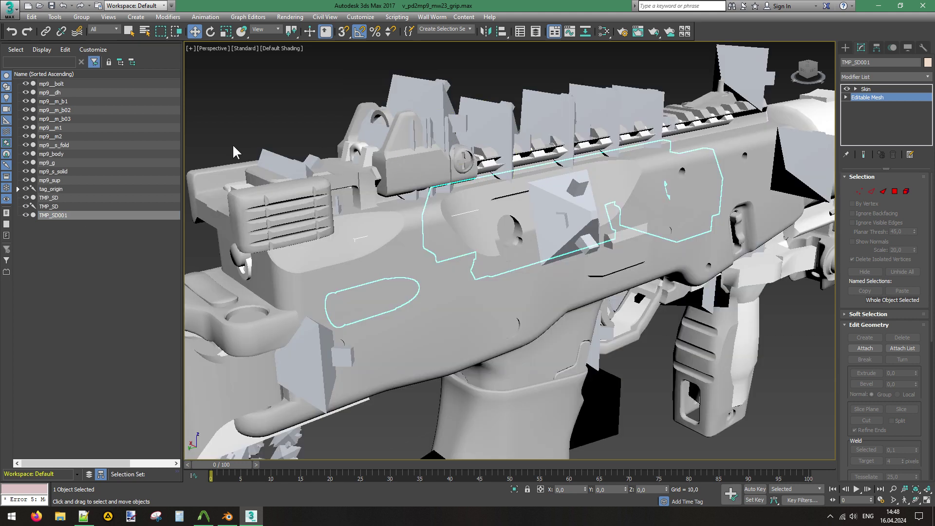
pyautogui.click(26, 215)
pyautogui.click(26, 198)
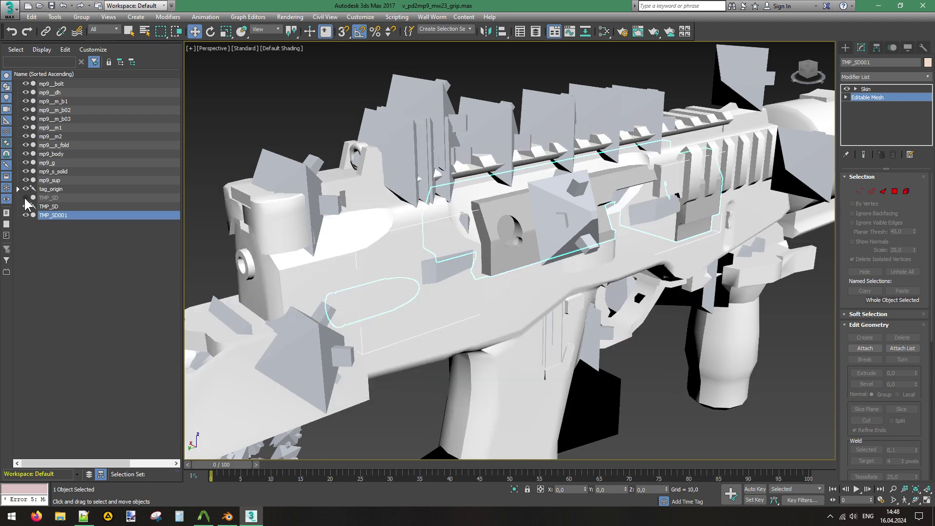
pyautogui.click(25, 197)
# Add a Skin modifier to cartridge mp9__m_b02 and assign the bone j_ammo_02 to it.
pyautogui.click(79, 110)
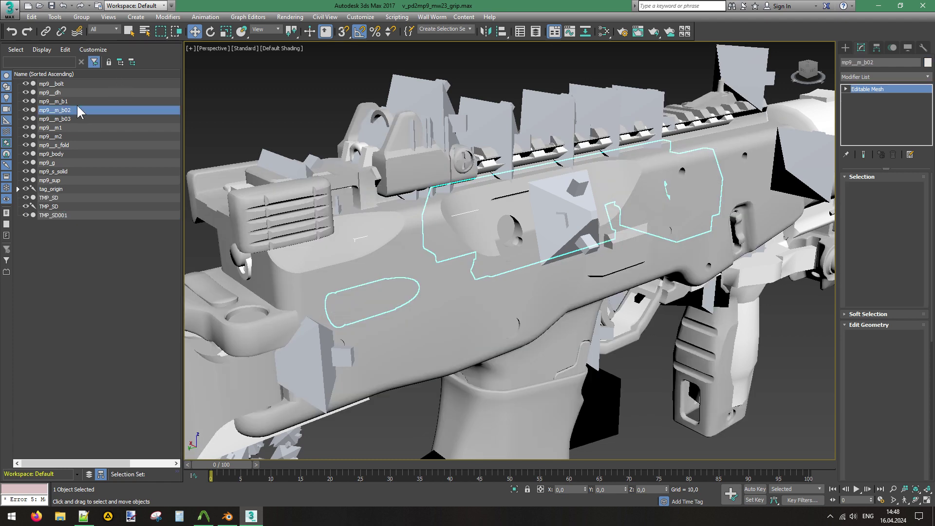
pyautogui.click(901, 77)
pyautogui.scroll(-10, 881, 244)
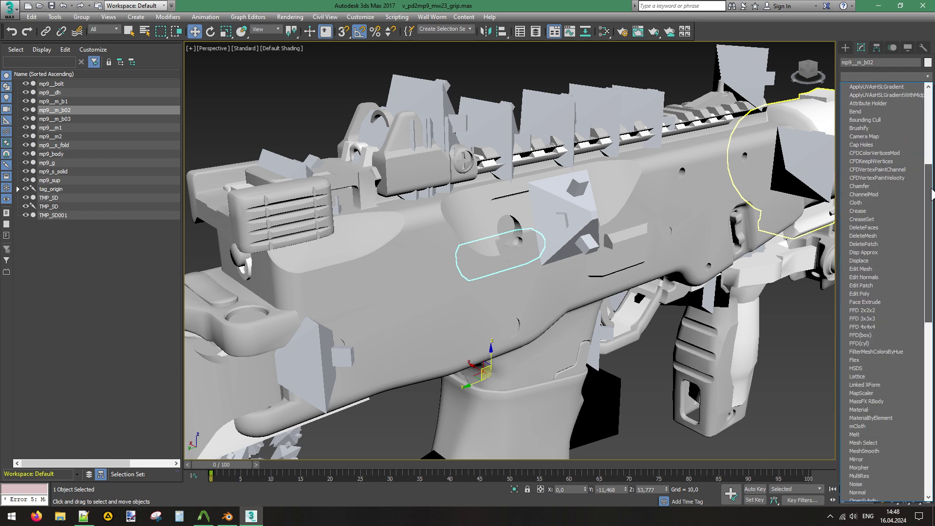
pyautogui.click(871, 229)
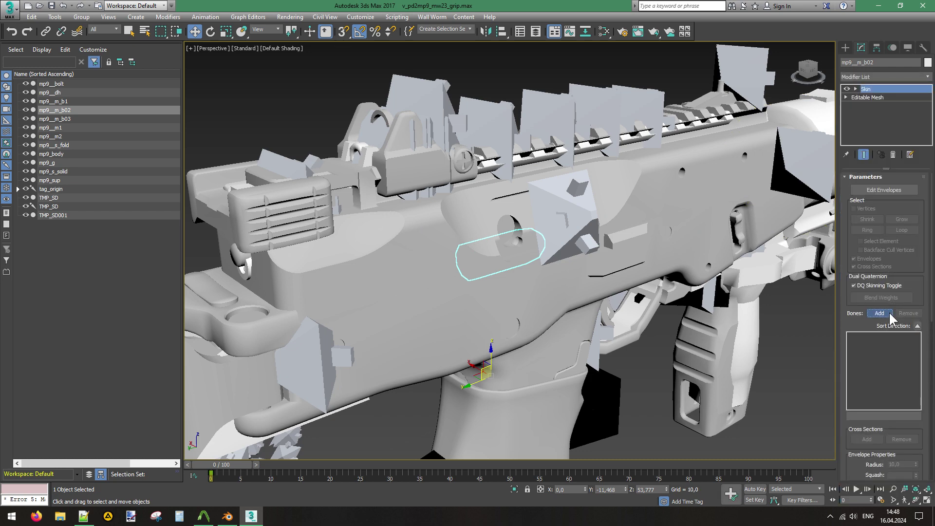
pyautogui.click(887, 312)
pyautogui.click(10, 69)
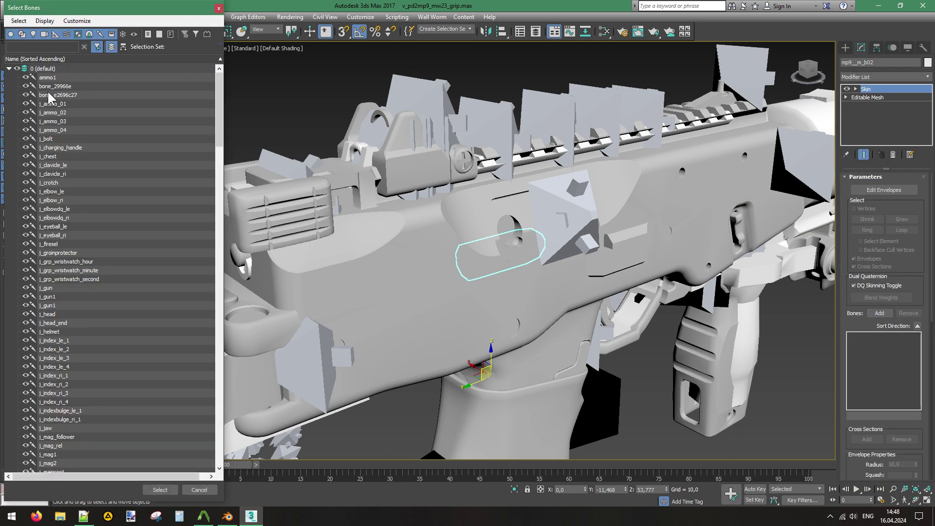
pyautogui.doubleClick(82, 113)
# Add a Skin modifier to cartridge mp9__m_b03 and assign the bone j_ammo_03 to it.
pyautogui.click(78, 119)
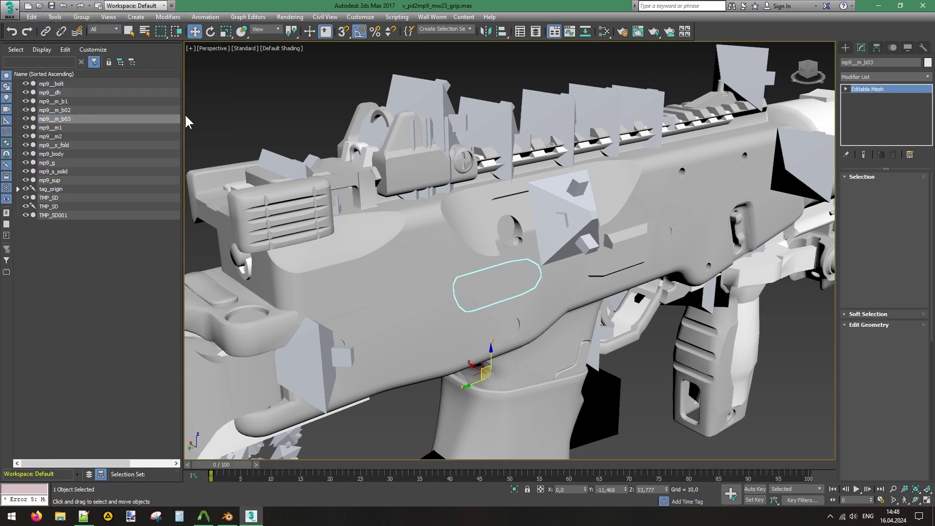
pyautogui.click(883, 76)
pyautogui.scroll(-15, 869, 263)
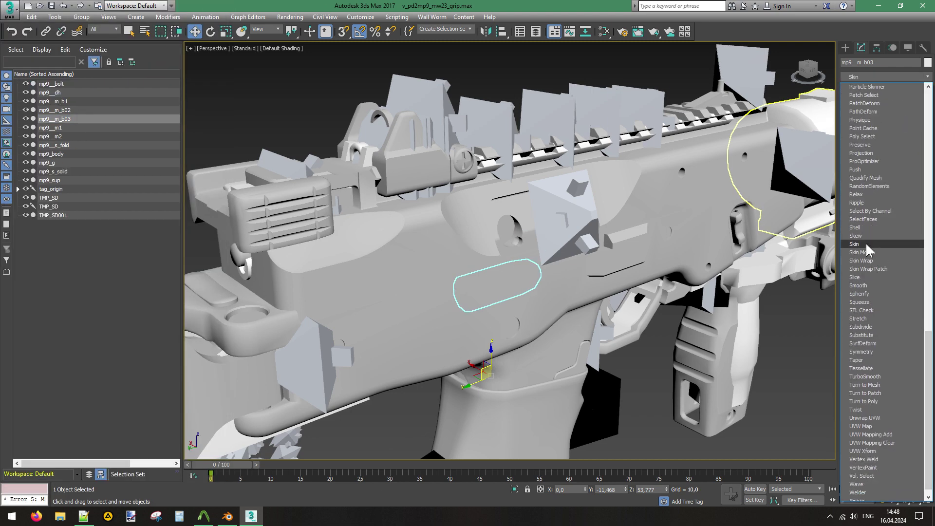
pyautogui.click(854, 244)
pyautogui.click(879, 313)
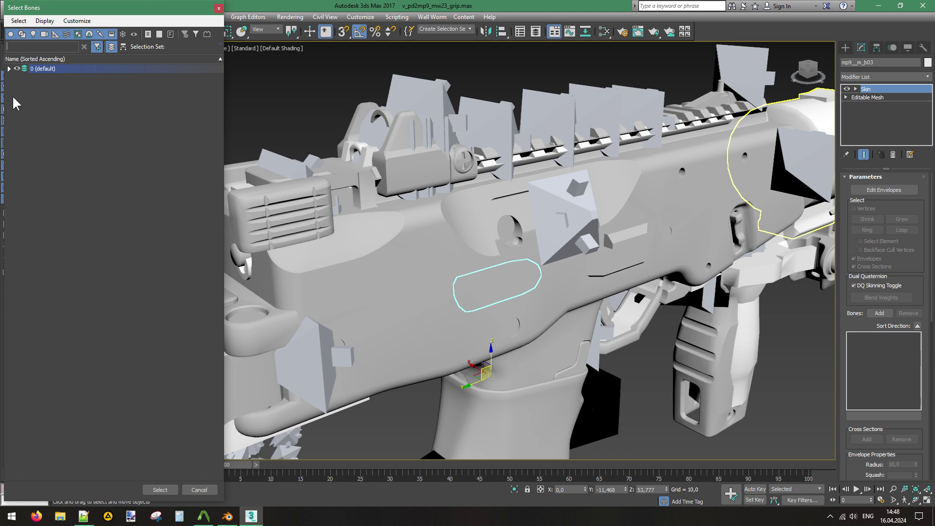
pyautogui.click(9, 69)
pyautogui.doubleClick(67, 121)
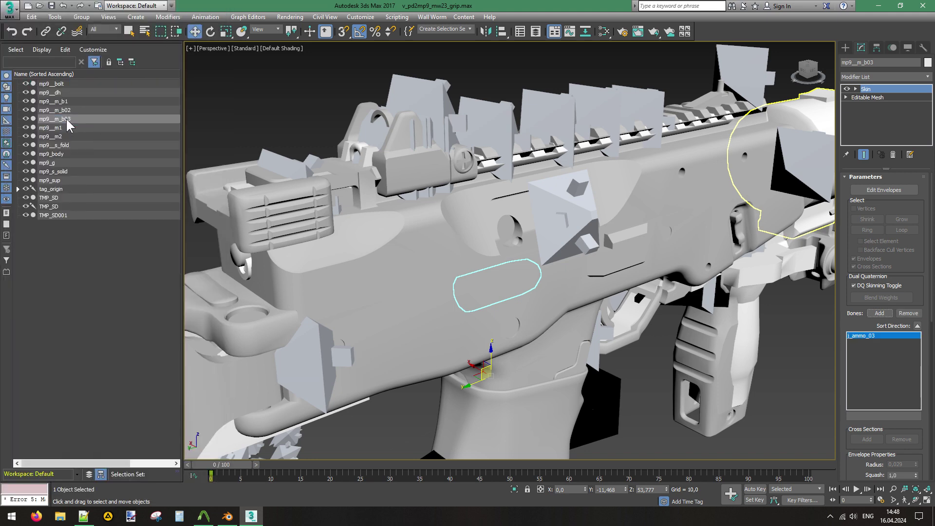
# Add a Skin modifier to the loose cartridge mp9__m_b1 and assign the bone ammo1 to it.
pyautogui.click(81, 102)
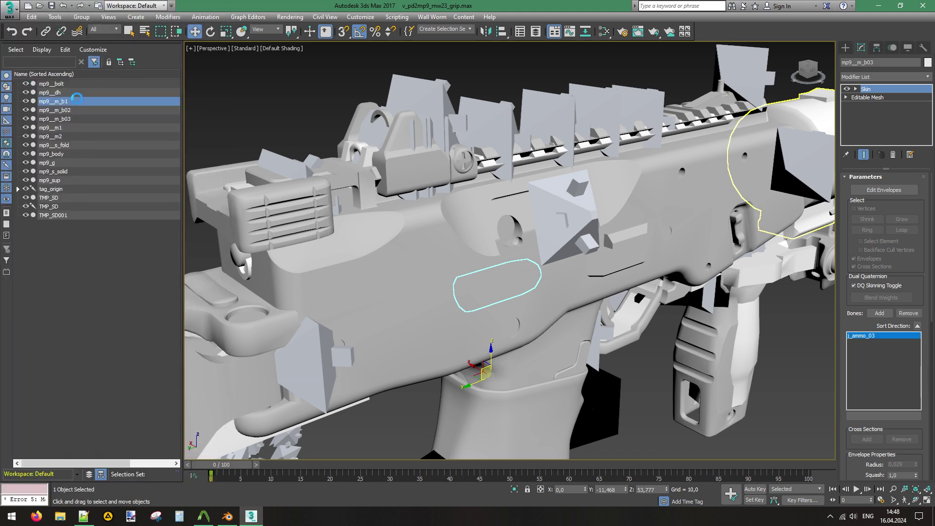
pyautogui.click(883, 77)
pyautogui.scroll(-9, 872, 219)
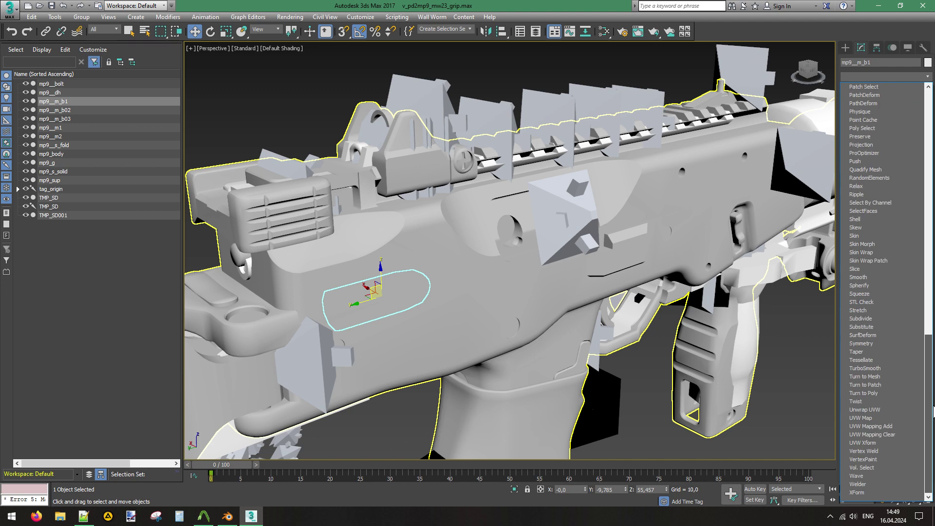
pyautogui.click(857, 236)
pyautogui.click(879, 313)
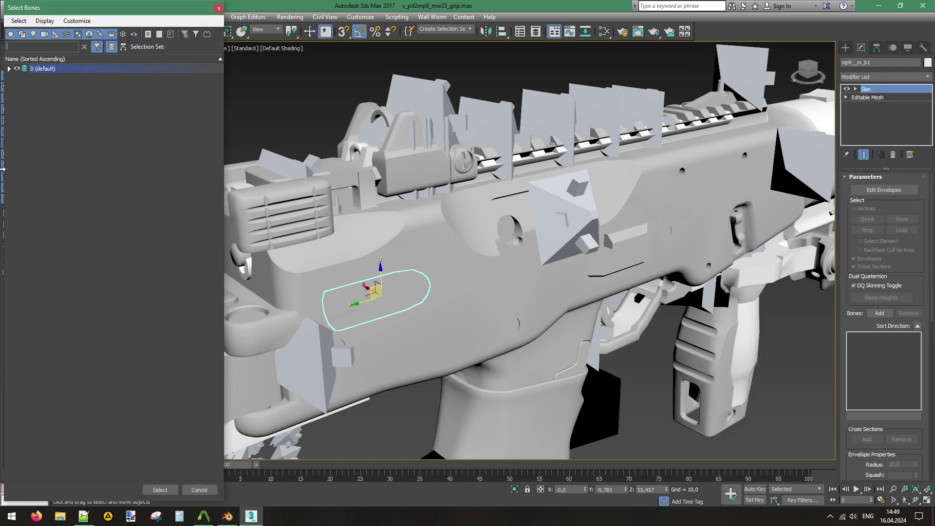
pyautogui.click(9, 69)
pyautogui.click(73, 77)
pyautogui.doubleClick(72, 78)
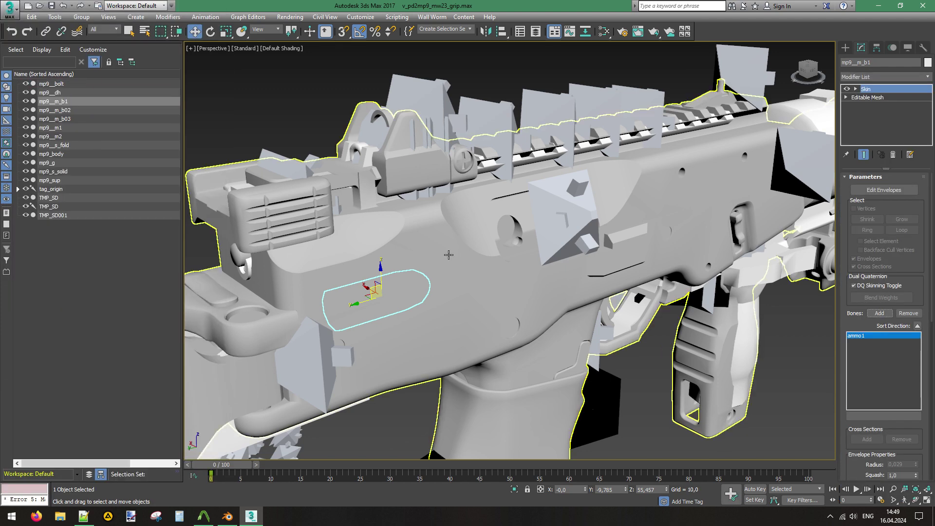
# Inspect the mp9__m_b1, mp9_s_solid and mp9__s_fold meshes and their bone assignments, and look over the whole weapon.
pyautogui.scroll(-5, 443, 263)
pyautogui.scroll(4, 379, 302)
pyautogui.click(399, 314)
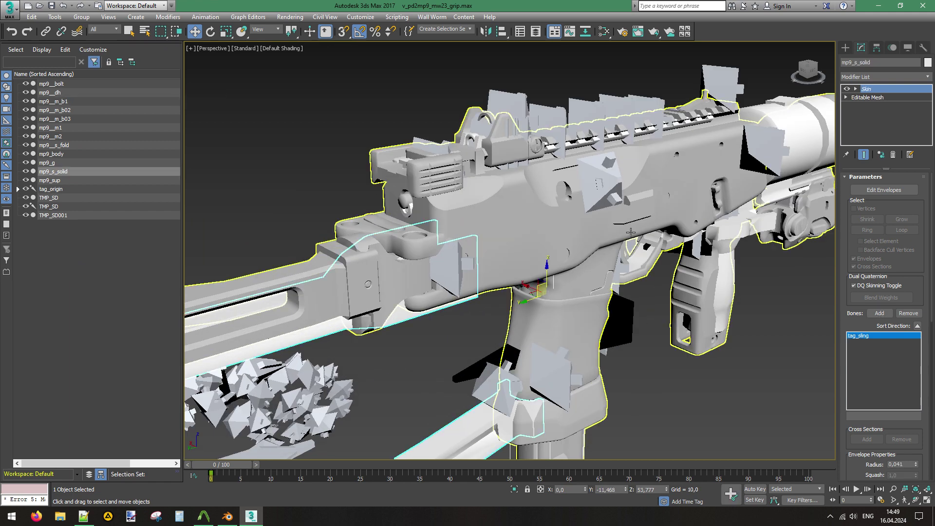
pyautogui.moveTo(814, 74); pyautogui.dragTo(221, 338)
pyautogui.click(537, 243)
pyautogui.keyDown('alt'); pyautogui.moveTo(222, 338); pyautogui.dragTo(223, 338, button='middle'); pyautogui.keyUp('alt')
pyautogui.scroll(-5, 468, 239)
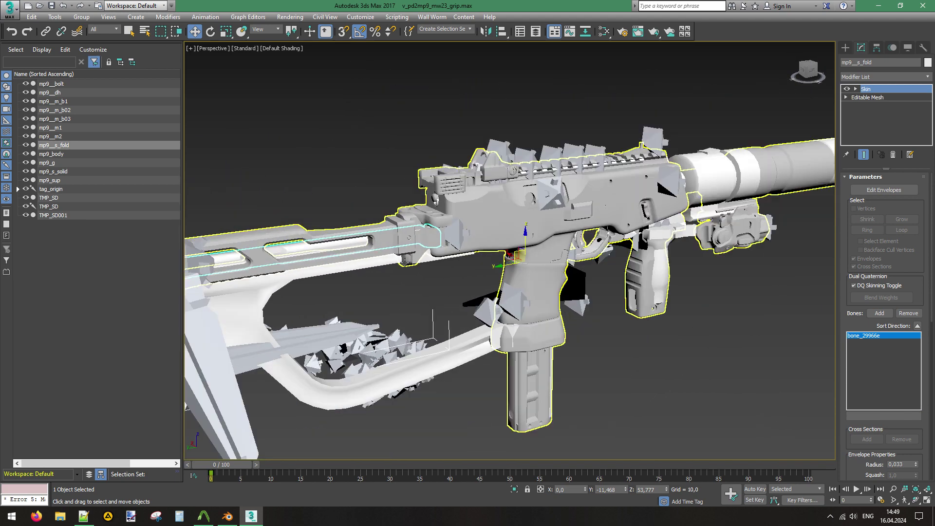
pyautogui.keyDown('alt'); pyautogui.moveTo(468, 238); pyautogui.dragTo(459, 222, button='middle'); pyautogui.keyUp('alt')
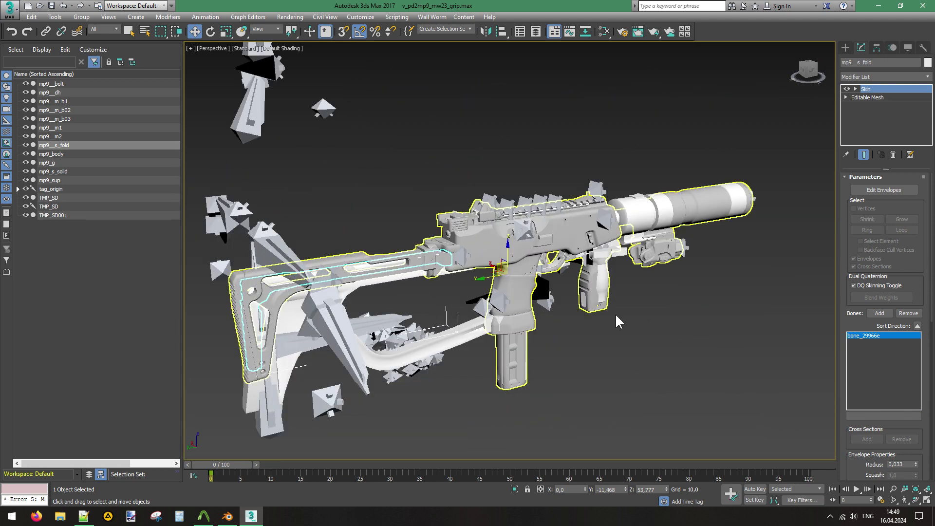
pyautogui.click(674, 327)
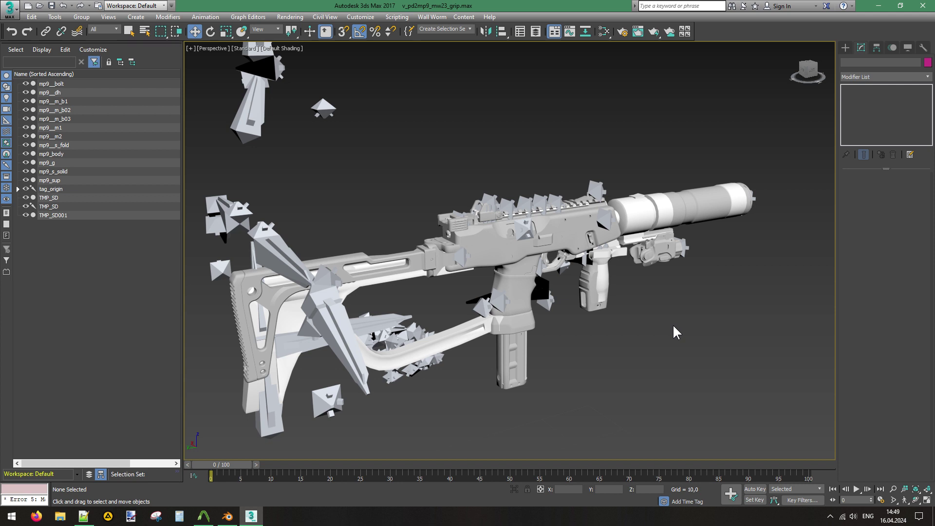
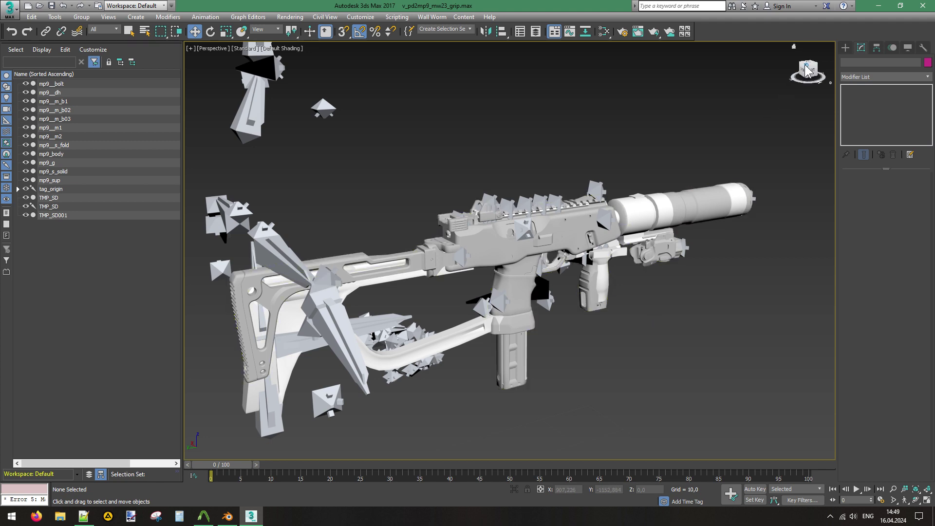
pyautogui.moveTo(809, 71)
pyautogui.mouseDown()
pyautogui.moveTo(820, 77)
pyautogui.moveTo(806, 72)
pyautogui.mouseUp()
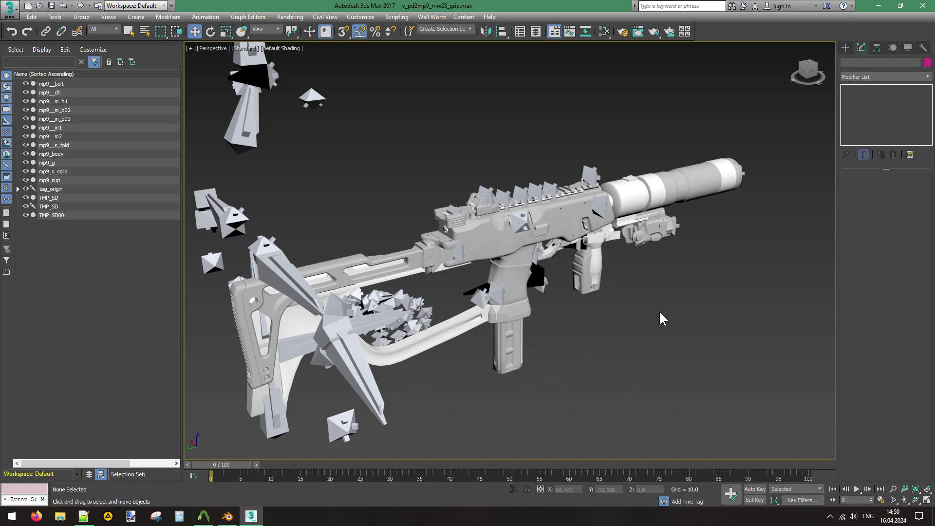
pyautogui.moveTo(808, 70); pyautogui.dragTo(787, 72)
pyautogui.moveTo(490, 138); pyautogui.dragTo(511, 127, button='middle')
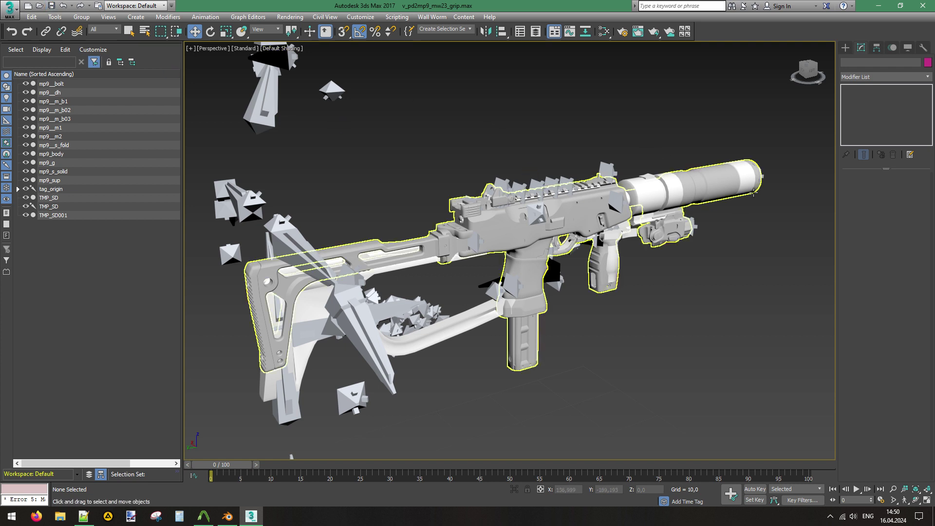
# Delete the TMP_SD and TMP_SD001 meshes, keeping the TMP_SD bone.
pyautogui.click(736, 190)
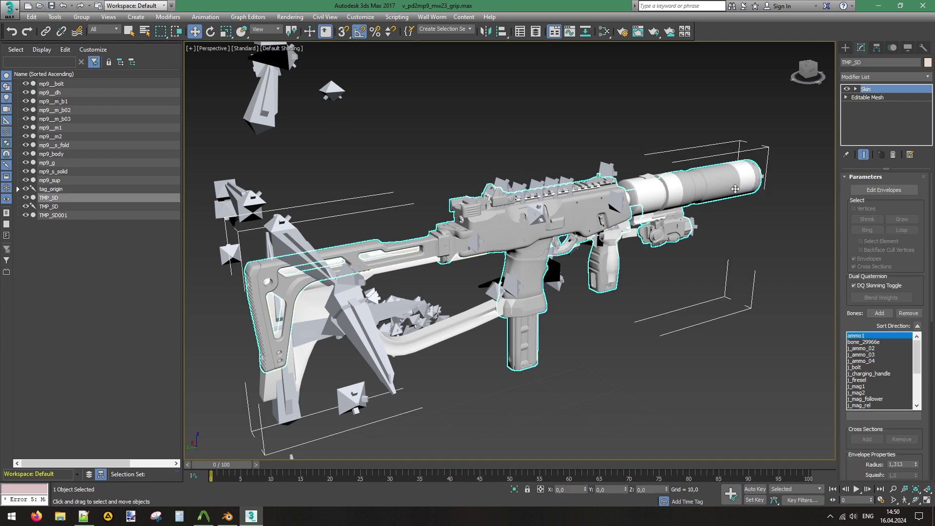
pyautogui.press('Delete')
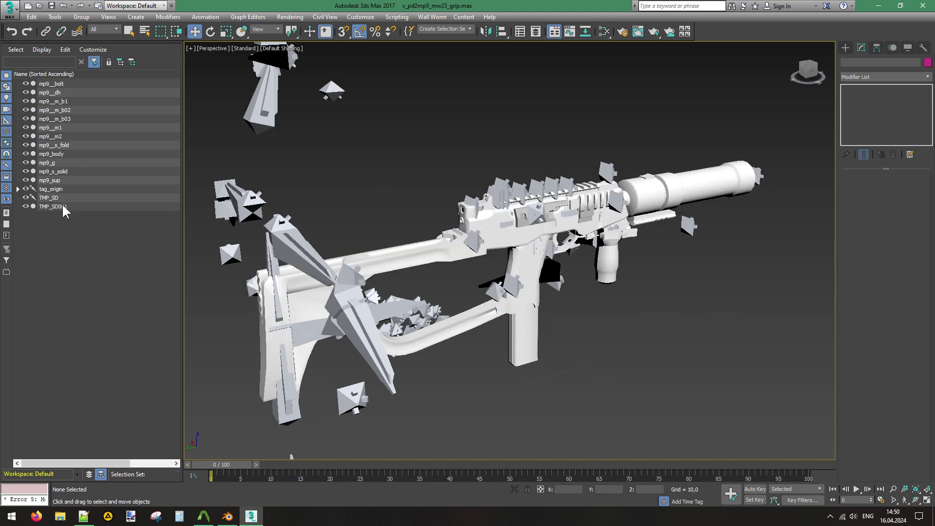
pyautogui.click(62, 204)
pyautogui.press('Delete')
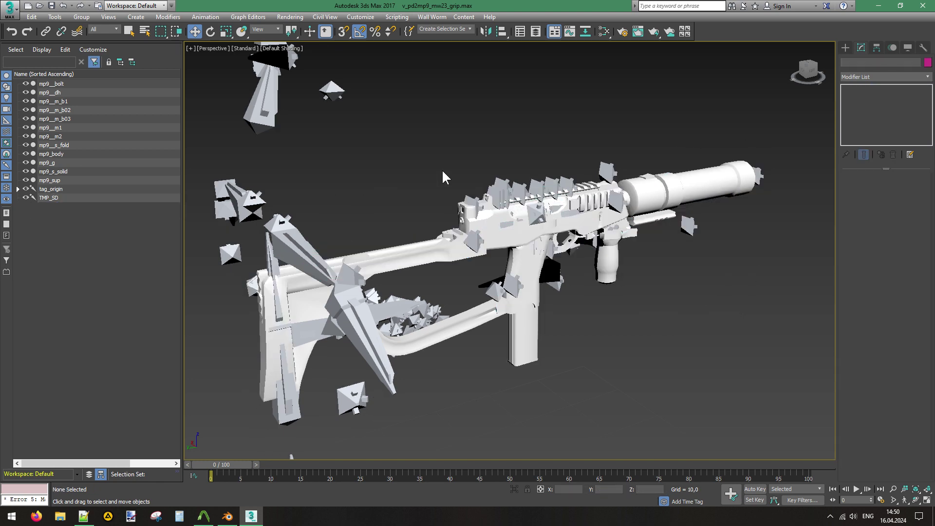
# Delete the solid stock mp9_s_solid, folding stock mp9__s_fold, suppressor mp9_sup and foregrip mp9_g.
pyautogui.click(417, 251)
pyautogui.press('Delete')
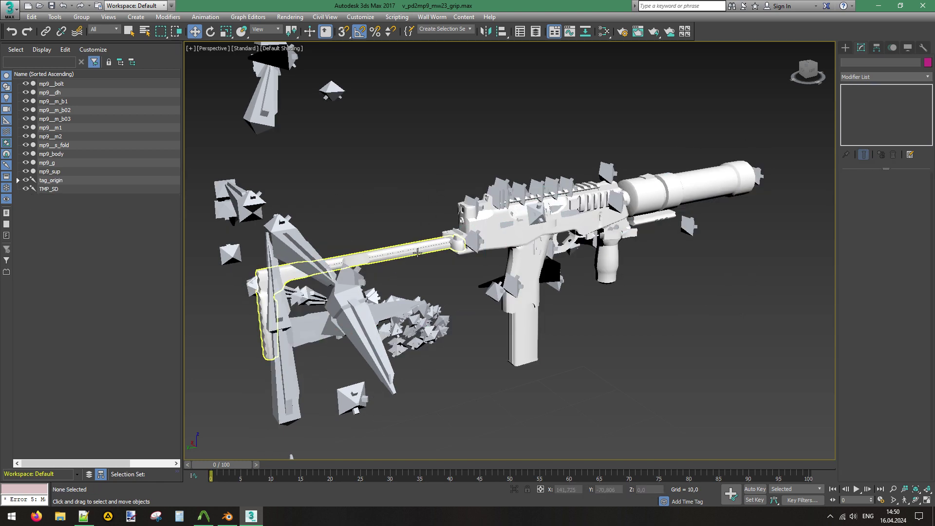
pyautogui.click(418, 251)
pyautogui.press('Delete')
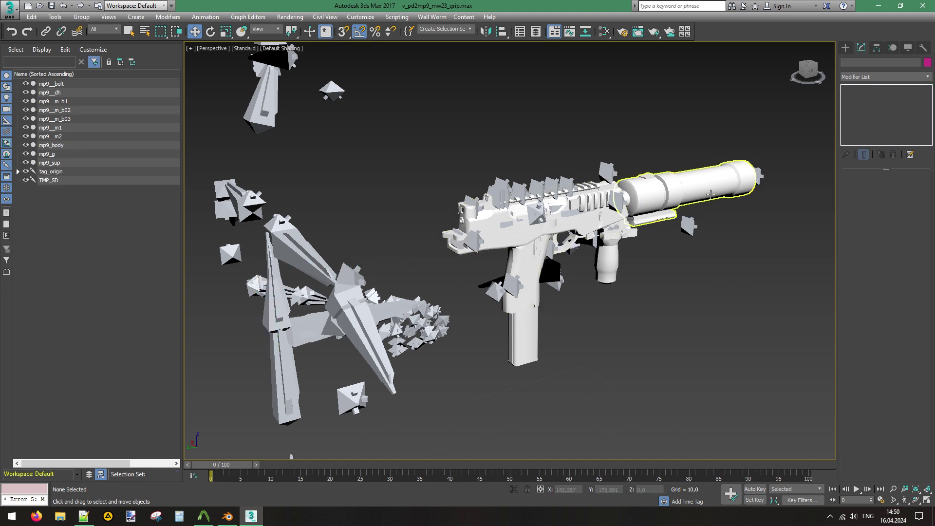
pyautogui.click(710, 195)
pyautogui.press('Delete')
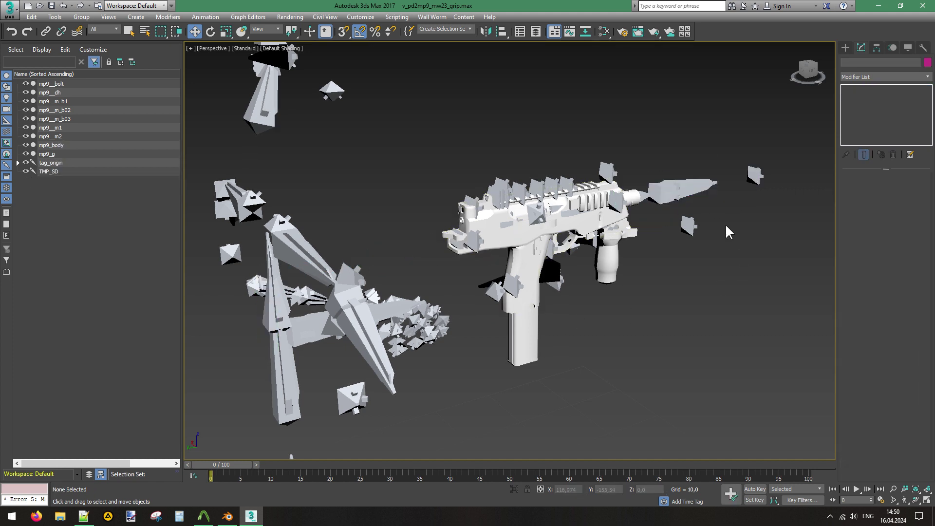
pyautogui.moveTo(808, 74)
pyautogui.mouseDown()
pyautogui.moveTo(852, 93)
pyautogui.moveTo(876, 64)
pyautogui.moveTo(814, 63)
pyautogui.moveTo(807, 81)
pyautogui.mouseUp()
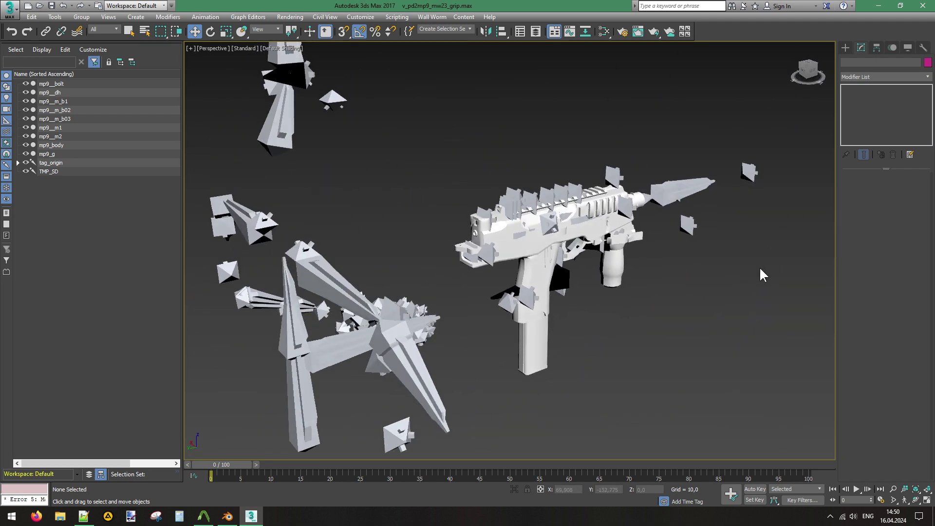
pyautogui.click(616, 275)
pyautogui.press('Delete')
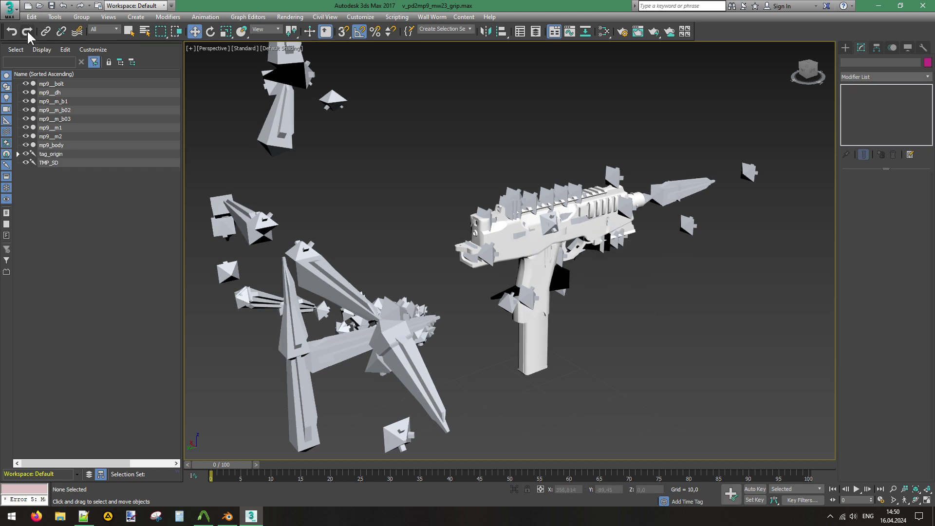
# Start exporting the scene and set the file type to Valve SMD (*.SMD).
pyautogui.click(8, 8)
pyautogui.click(30, 165)
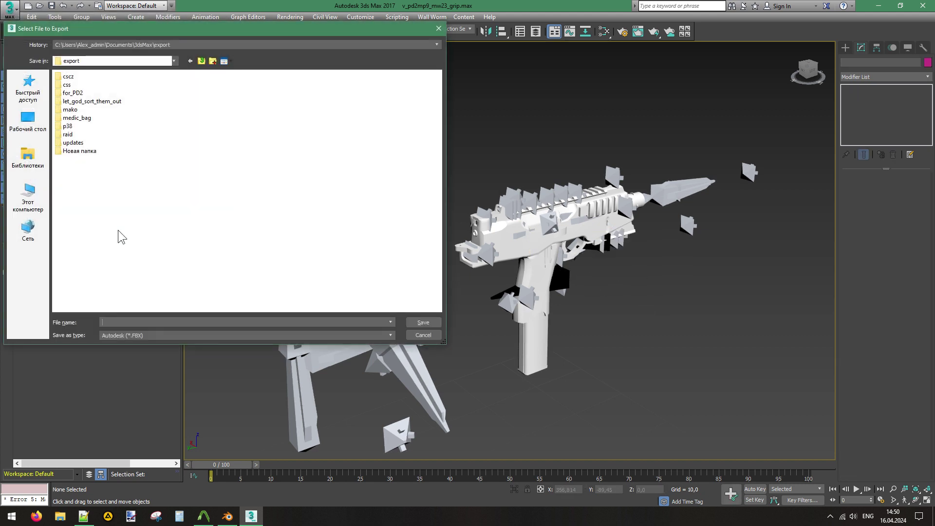
pyautogui.click(155, 335)
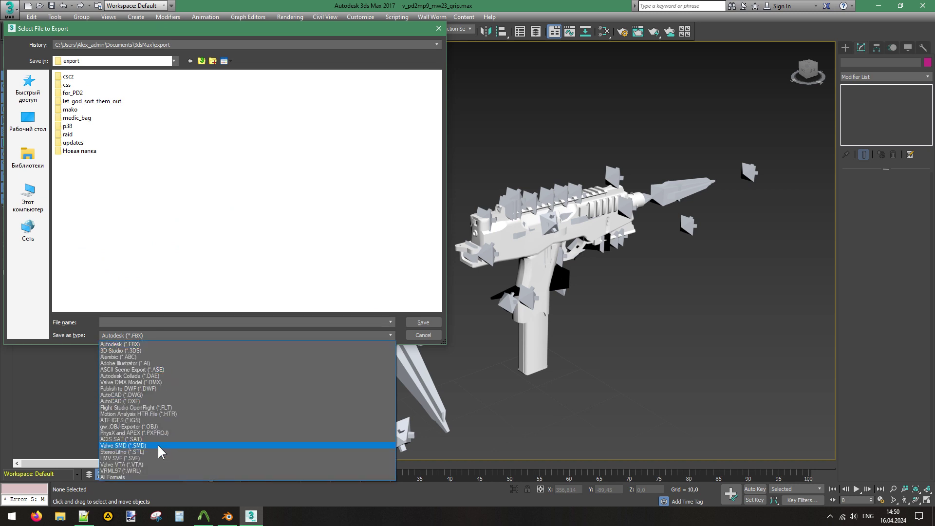
pyautogui.click(157, 445)
pyautogui.click(157, 334)
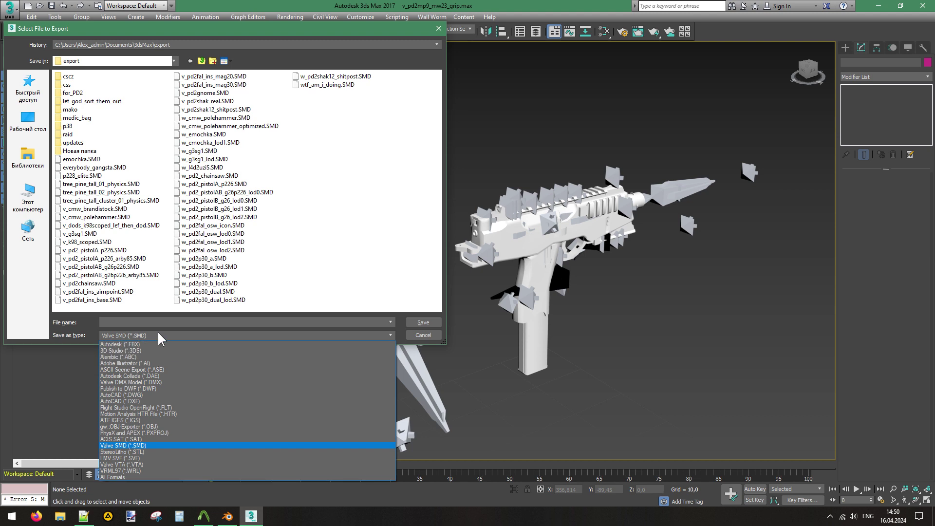
pyautogui.click(156, 331)
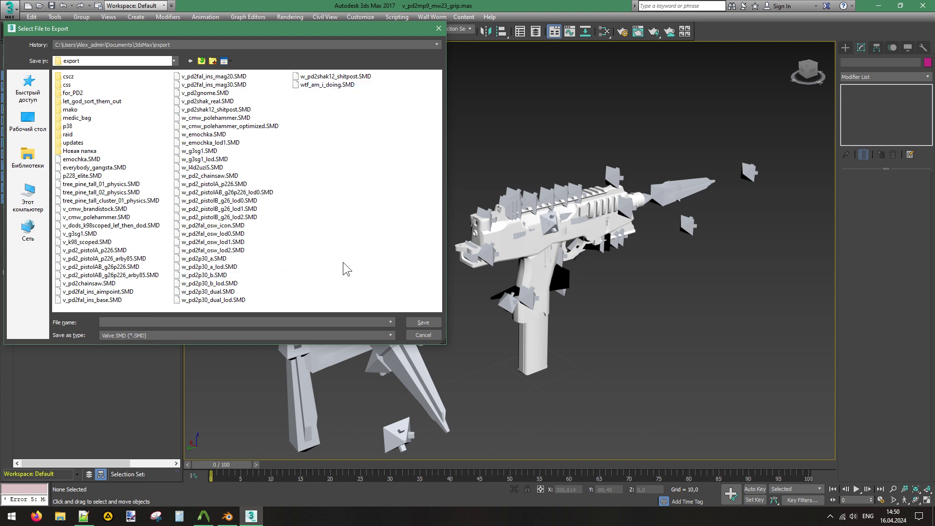
pyautogui.write('m')
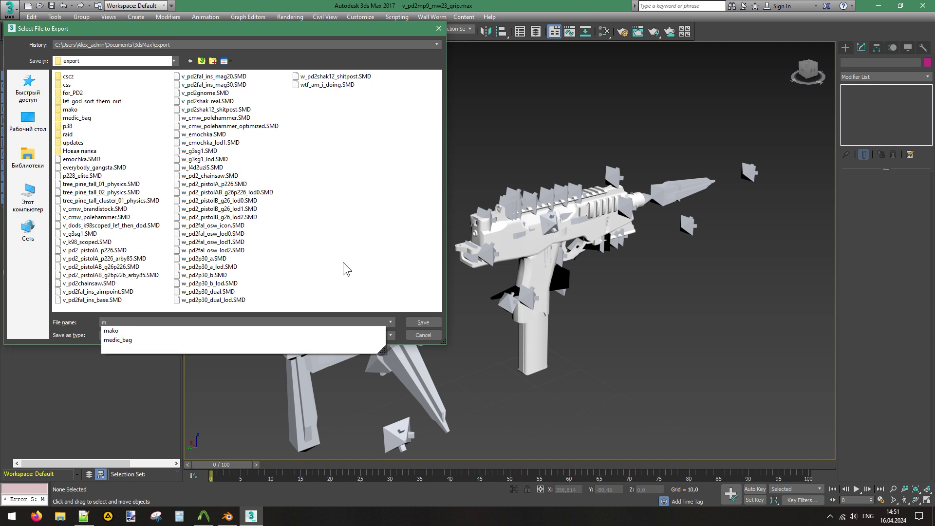
pyautogui.press('BackSpace')
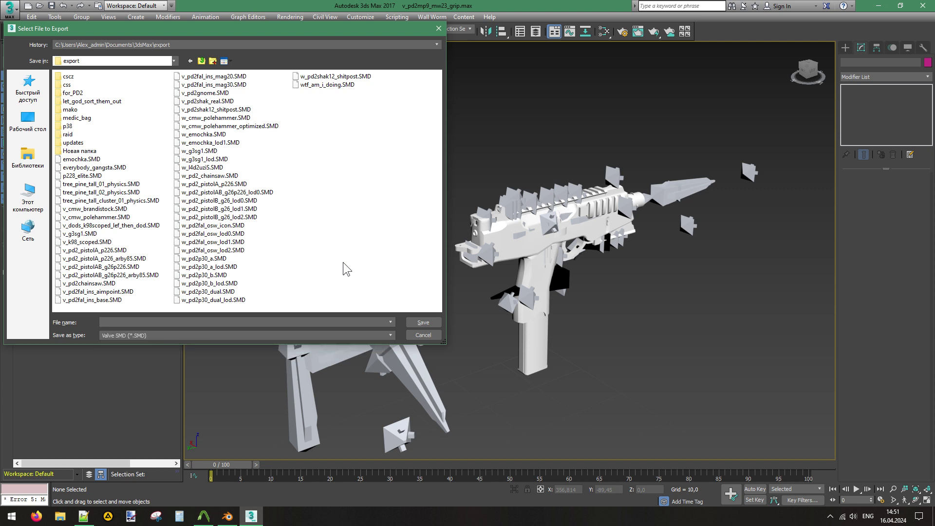
pyautogui.write('v')
pyautogui.press('BackSpace')
# Create a folder named PD2 MP9 in the export directory and open it.
pyautogui.click(213, 60)
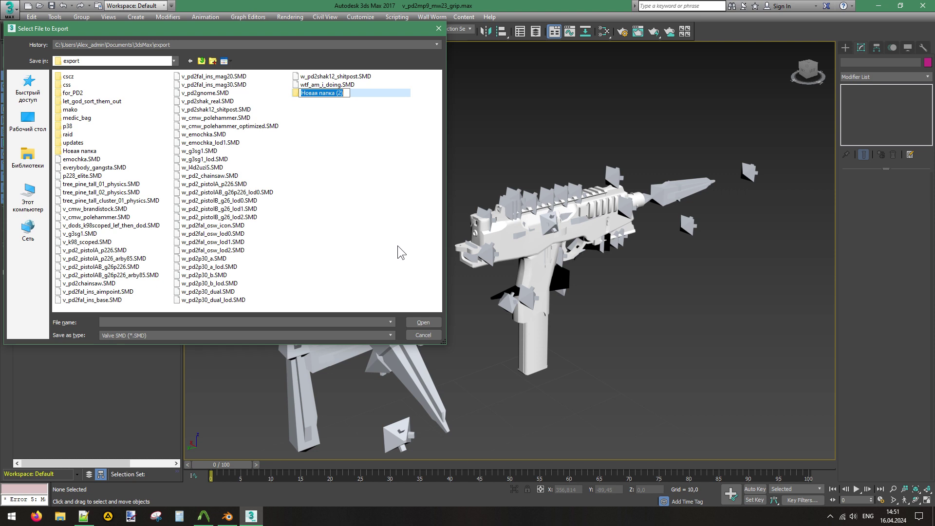
pyautogui.write('PD@ MP9')
pyautogui.press('Return')
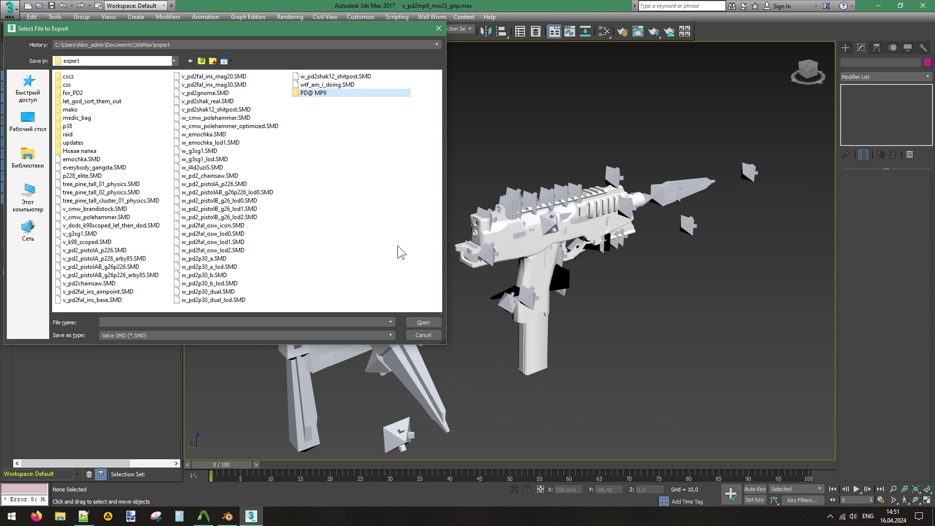
pyautogui.click(308, 95)
pyautogui.press('Delete')
pyautogui.press('Delete')
pyautogui.write('2')
pyautogui.doubleClick(304, 92)
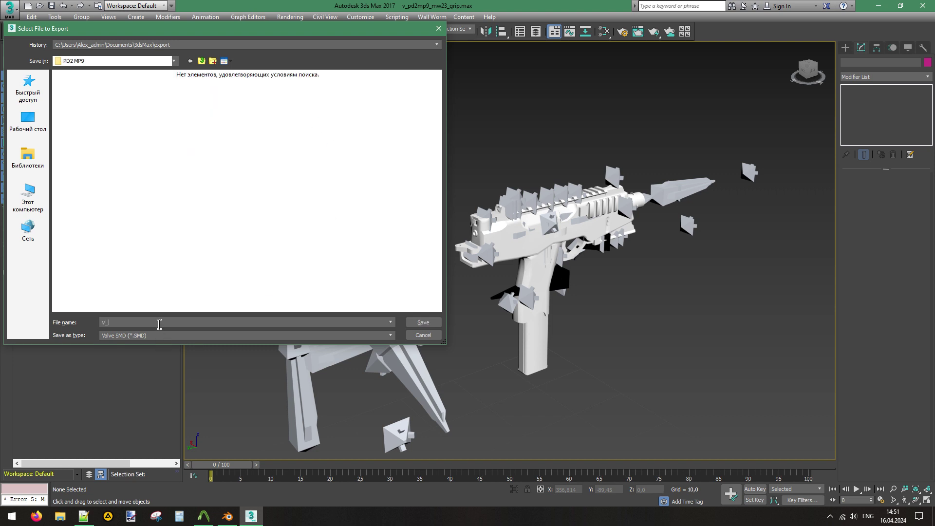
# Export the base weapon as a reference SMD named v_pd2mp9_base.
pyautogui.click(159, 324)
pyautogui.write('v_pd2mp9_base')
pyautogui.press('Return')
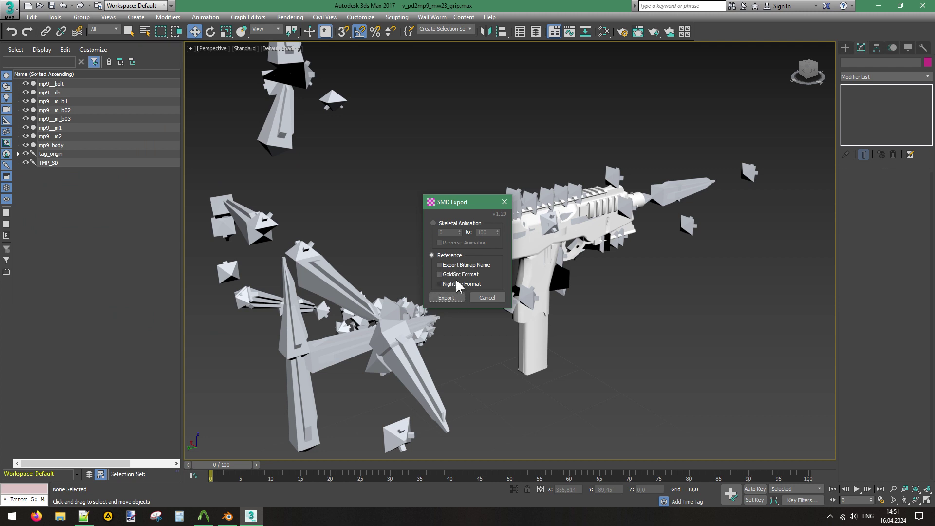
pyautogui.click(446, 298)
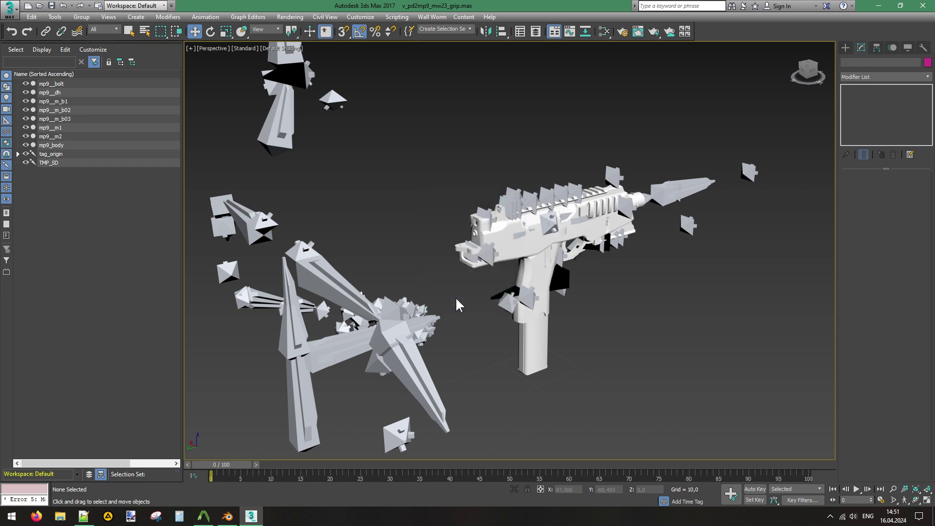
# Restore the deleted stocks, suppressor and foregrip, and delete mp9__bolt, mp9__dh, mp9__m_b1, mp9__m_b02, mp9__m_b03, mp9__m1, mp9__m2 and mp9_body.
pyautogui.click(422, 231)
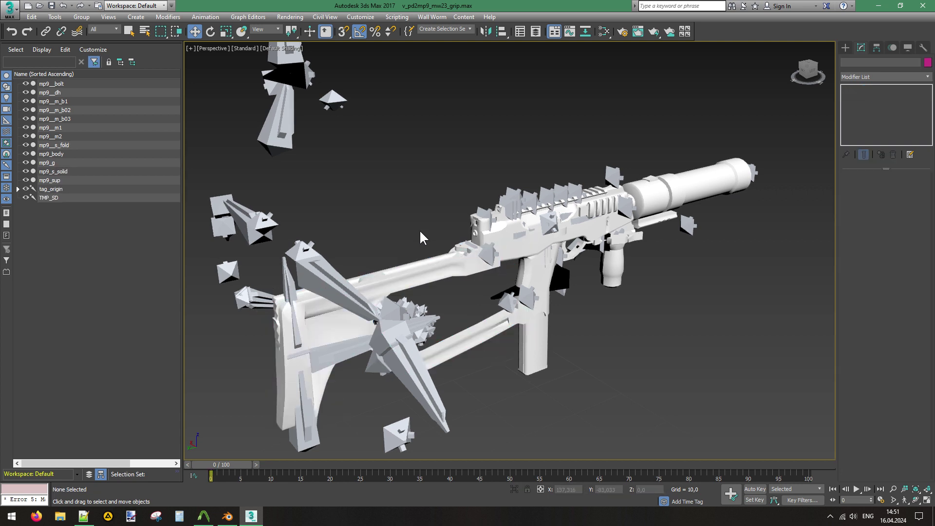
pyautogui.click(58, 84)
pyautogui.keyDown('ctrl'); pyautogui.click(65, 92); pyautogui.keyUp('ctrl')
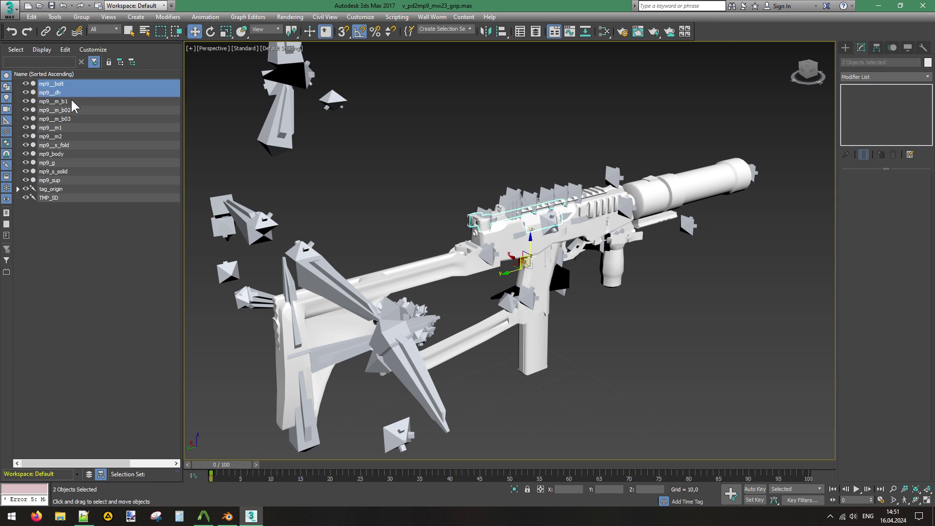
pyautogui.keyDown('ctrl'); pyautogui.click(71, 100); pyautogui.keyUp('ctrl')
pyautogui.keyDown('ctrl'); pyautogui.click(72, 110); pyautogui.keyUp('ctrl')
pyautogui.keyDown('ctrl'); pyautogui.click(72, 118); pyautogui.keyUp('ctrl')
pyautogui.keyDown('ctrl'); pyautogui.click(70, 127); pyautogui.keyUp('ctrl')
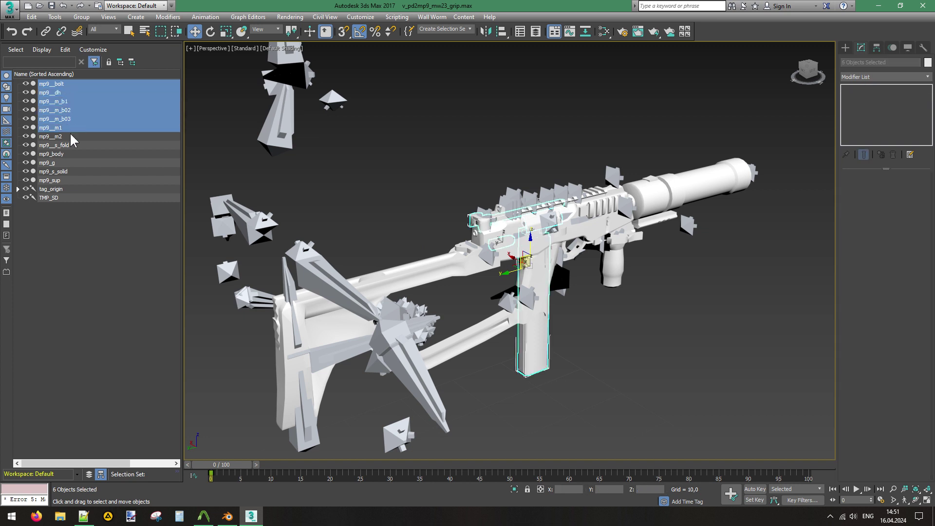
pyautogui.keyDown('ctrl'); pyautogui.click(71, 136); pyautogui.keyUp('ctrl')
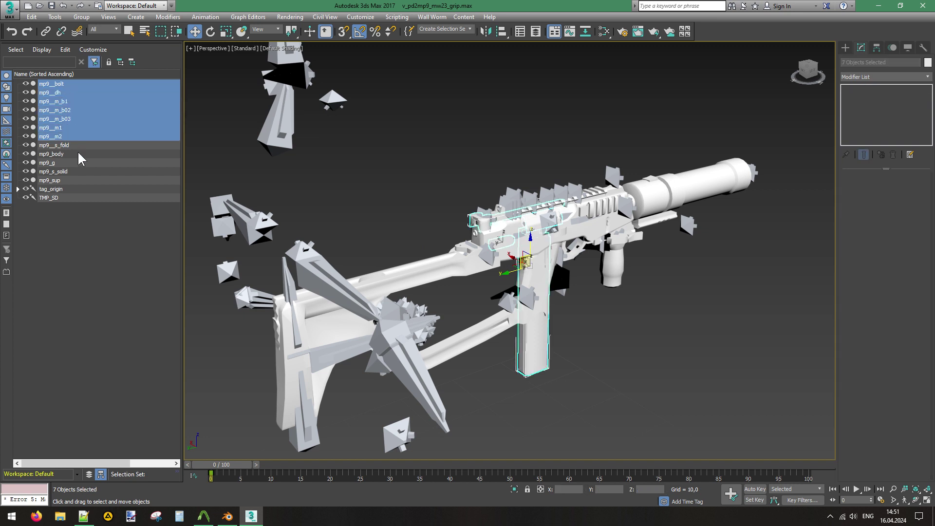
pyautogui.keyDown('ctrl'); pyautogui.click(77, 153); pyautogui.keyUp('ctrl')
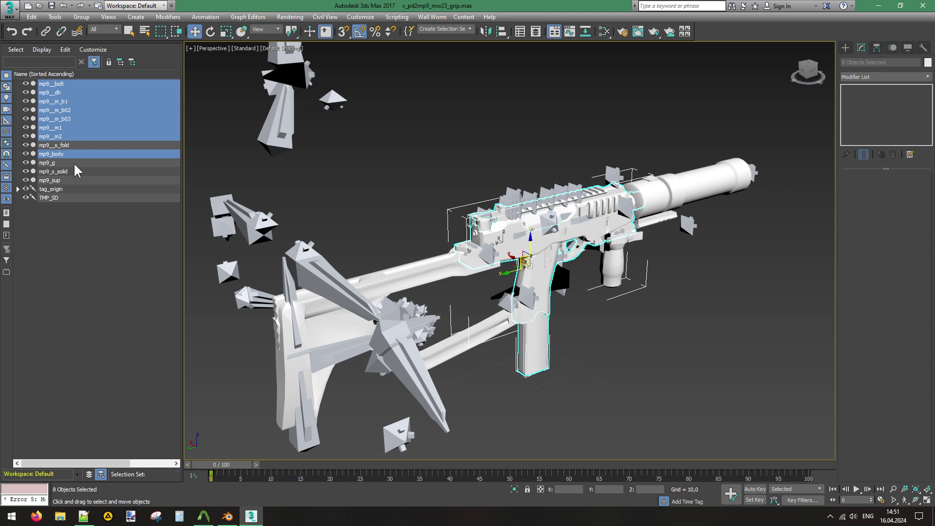
pyautogui.press('Delete')
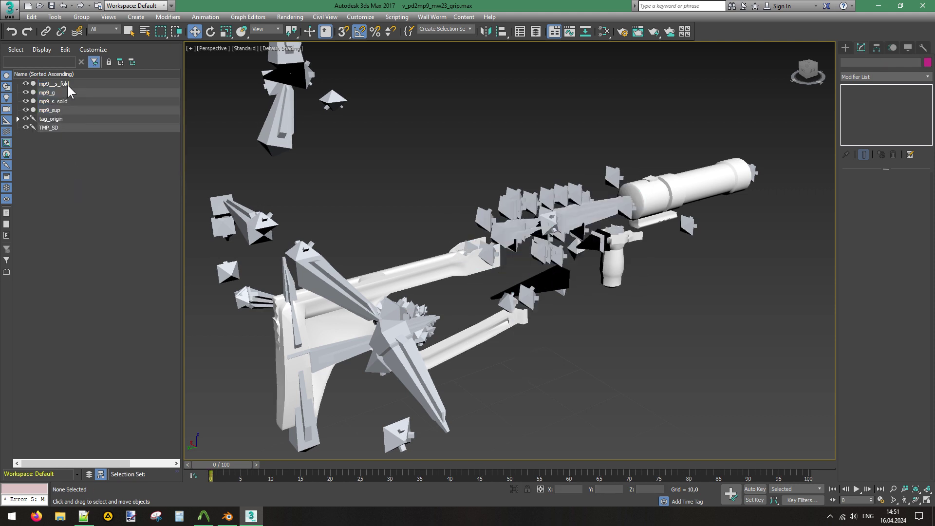
# Delete mp9_g, mp9_s_solid and mp9_sup so that only the folding stock mesh is left with the bones.
pyautogui.click(49, 92)
pyautogui.keyDown('shift'); pyautogui.click(61, 110); pyautogui.keyUp('shift')
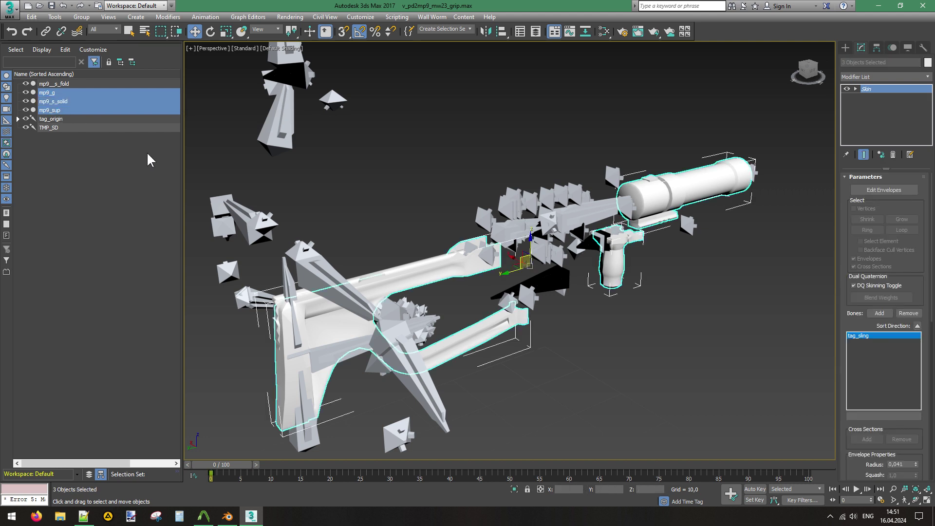
pyautogui.press('Delete')
# Export the folding stock as a reference SMD named v_pd2mp9_s_fold in the PD2 MP9 folder.
pyautogui.click(9, 9)
pyautogui.click(30, 170)
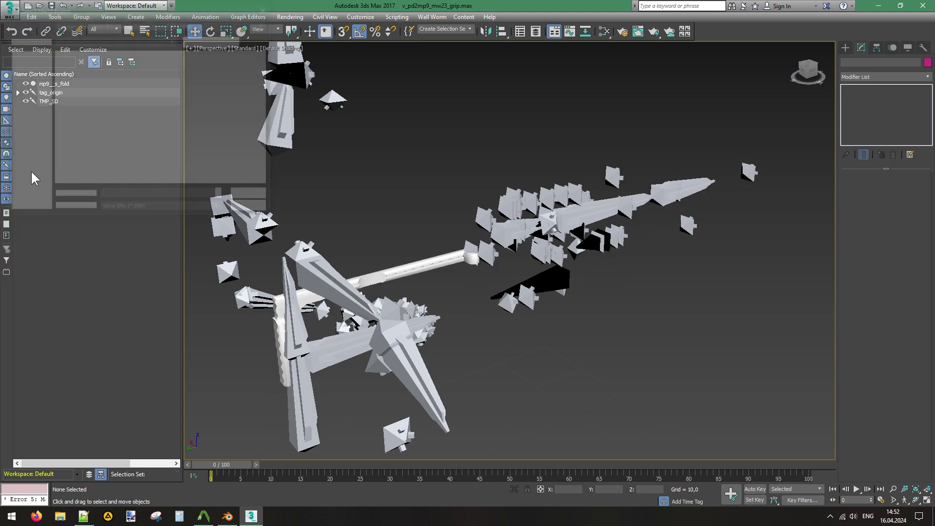
pyautogui.click(71, 76)
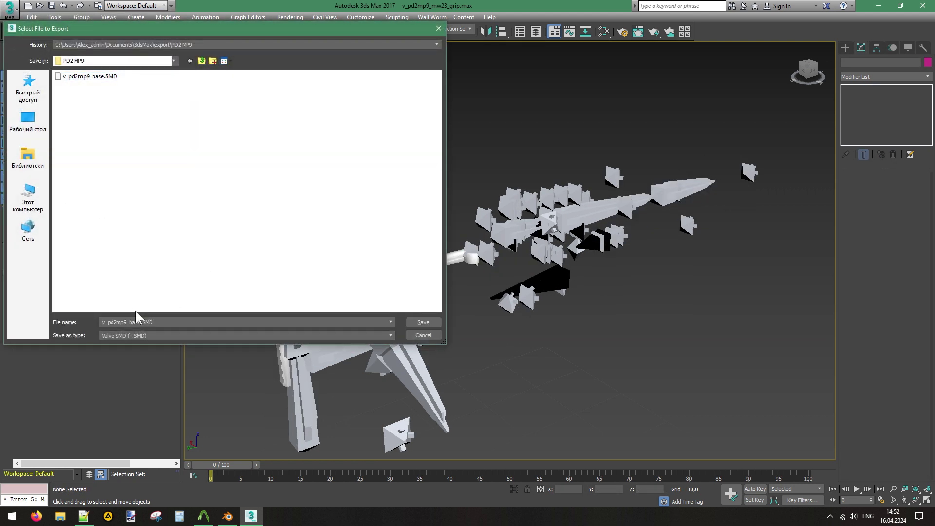
pyautogui.click(135, 321)
pyautogui.moveTo(128, 322); pyautogui.dragTo(168, 322)
pyautogui.write('_s_fold')
pyautogui.press('Return')
pyautogui.press('Return')
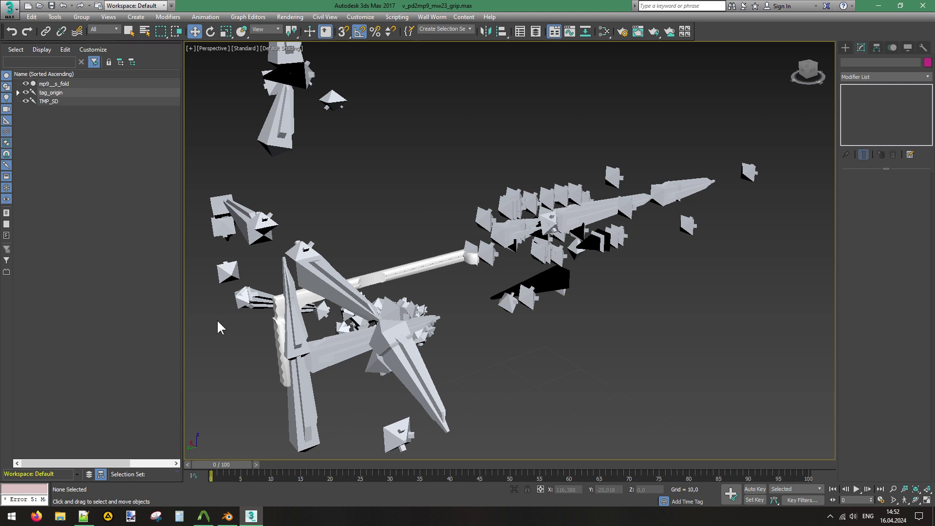
# Restore the deleted meshes and delete mp9__s_fold, mp9_s_solid and mp9_sup so that only the foregrip mp9_g is left with the bones.
pyautogui.click(58, 83)
pyautogui.keyDown('ctrl'); pyautogui.click(59, 102); pyautogui.keyUp('ctrl')
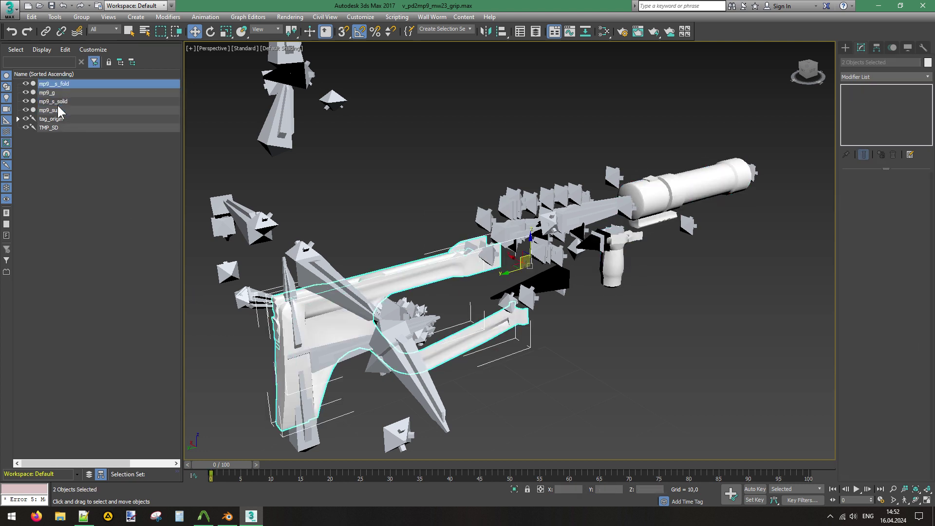
pyautogui.keyDown('ctrl'); pyautogui.click(58, 109); pyautogui.keyUp('ctrl')
pyautogui.press('Delete')
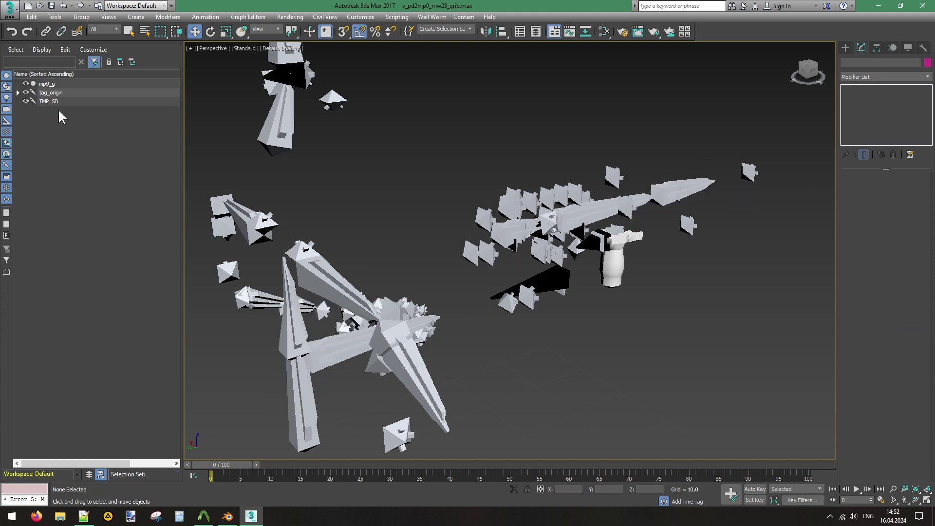
# Export the foregrip as a reference SMD named v_pd2mp9_g_stubby in the PD2 MP9 folder.
pyautogui.click(9, 9)
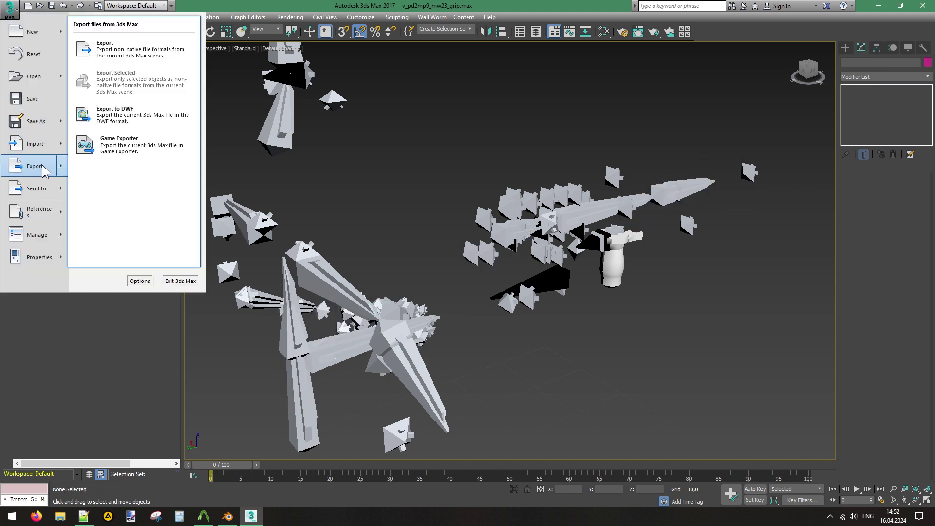
pyautogui.click(42, 165)
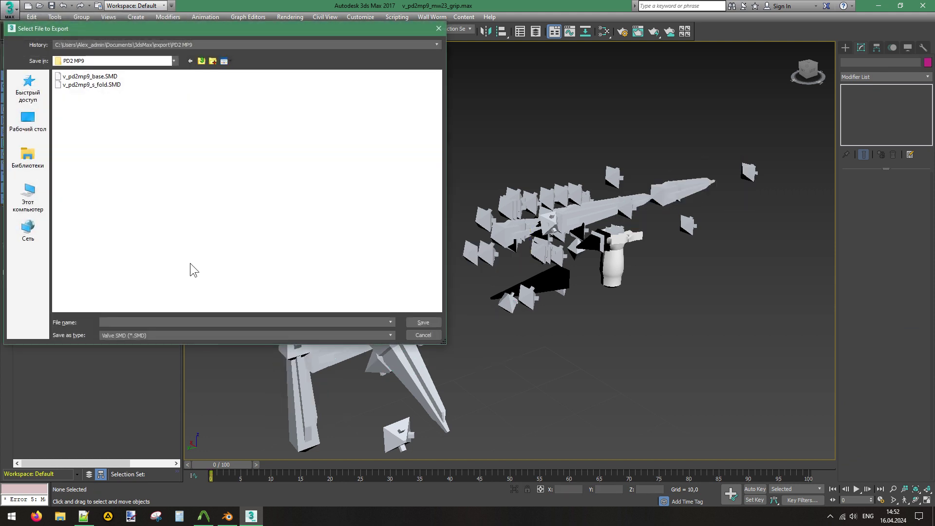
pyautogui.click(91, 84)
pyautogui.moveTo(131, 321); pyautogui.dragTo(188, 323)
pyautogui.write('g_stubby')
pyautogui.press('Return')
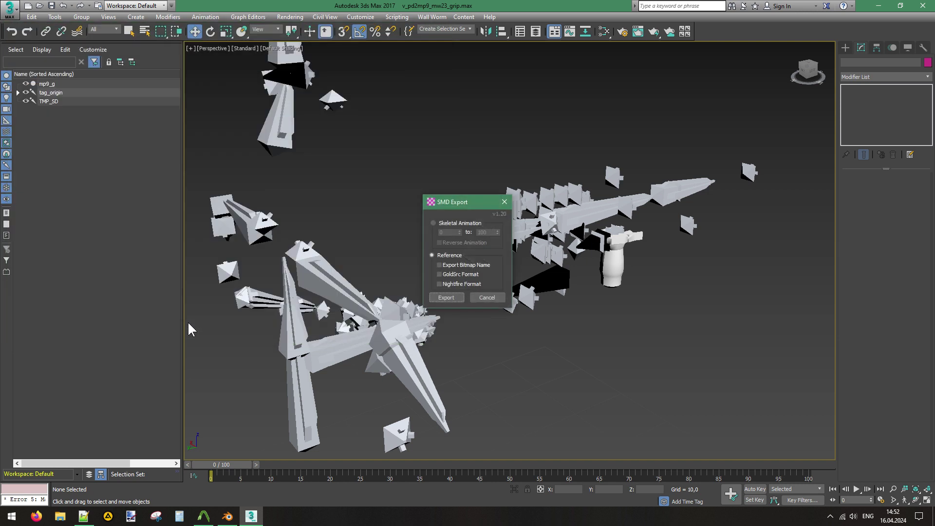
pyautogui.press('Return')
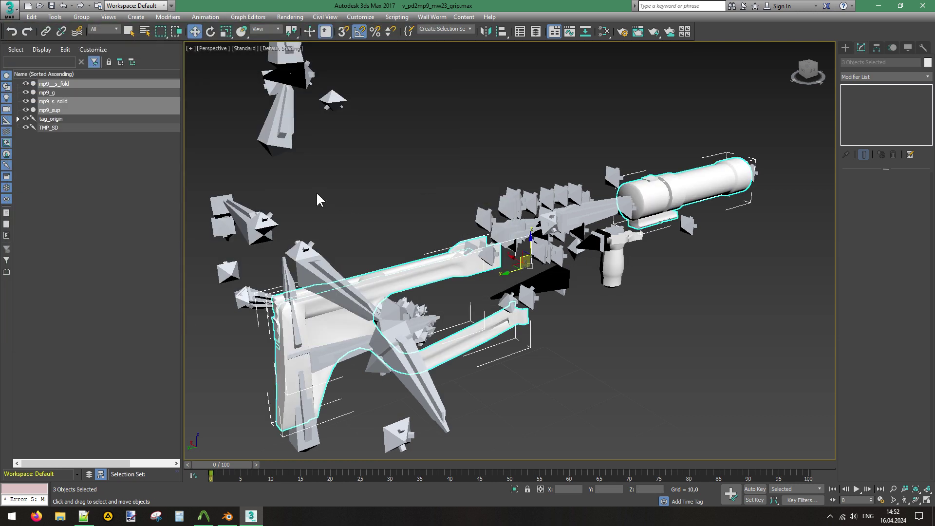
# With the deleted meshes restored, delete mp9_g, mp9__s_fold and mp9_sup, keeping only the solid stock mesh with the bones.
pyautogui.click(54, 93)
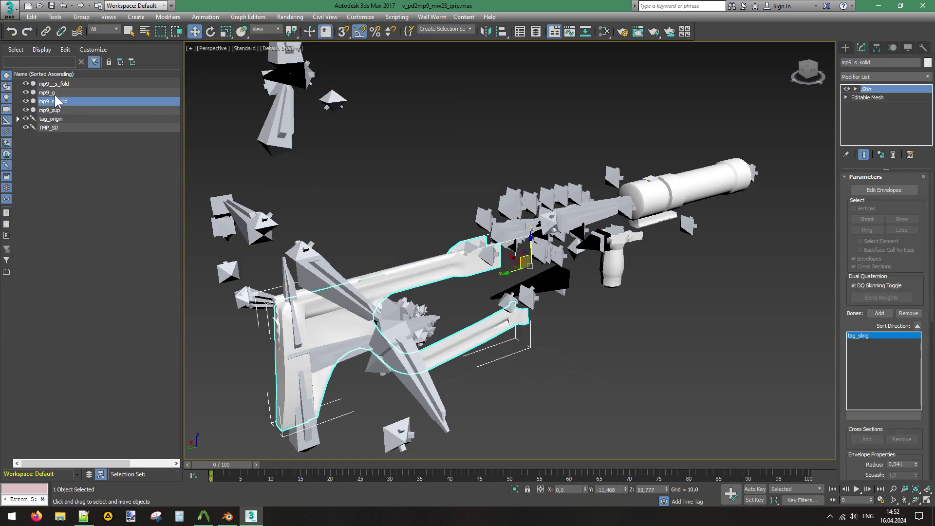
pyautogui.keyDown('ctrl'); pyautogui.click(61, 86); pyautogui.keyUp('ctrl')
pyautogui.keyDown('ctrl'); pyautogui.click(63, 106); pyautogui.keyUp('ctrl')
pyautogui.press('Delete')
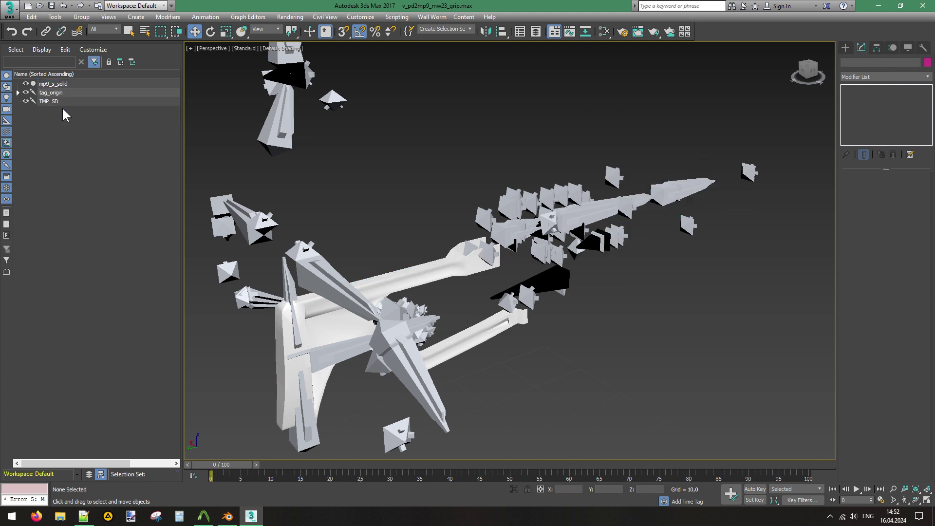
# Export the solid stock as a reference SMD named v_pd2mp9_s_solid in the PD2 MP9 folder.
pyautogui.click(4, 7)
pyautogui.click(46, 167)
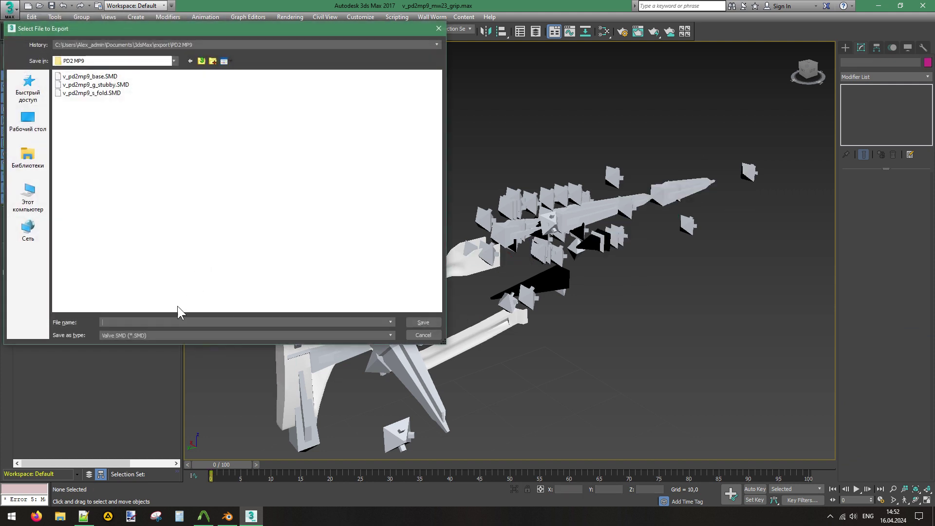
pyautogui.click(93, 93)
pyautogui.moveTo(135, 323); pyautogui.dragTo(188, 322)
pyautogui.write('s_solid')
pyautogui.press('Return')
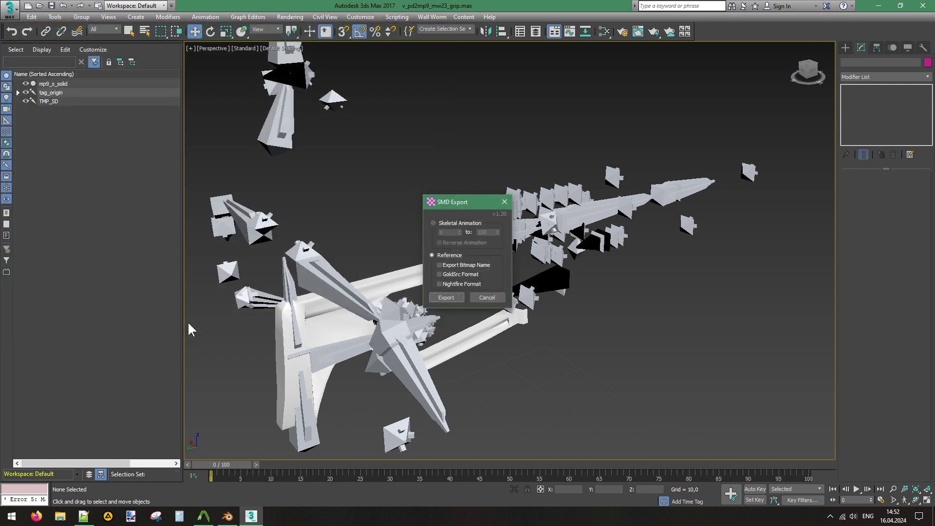
pyautogui.press('Return')
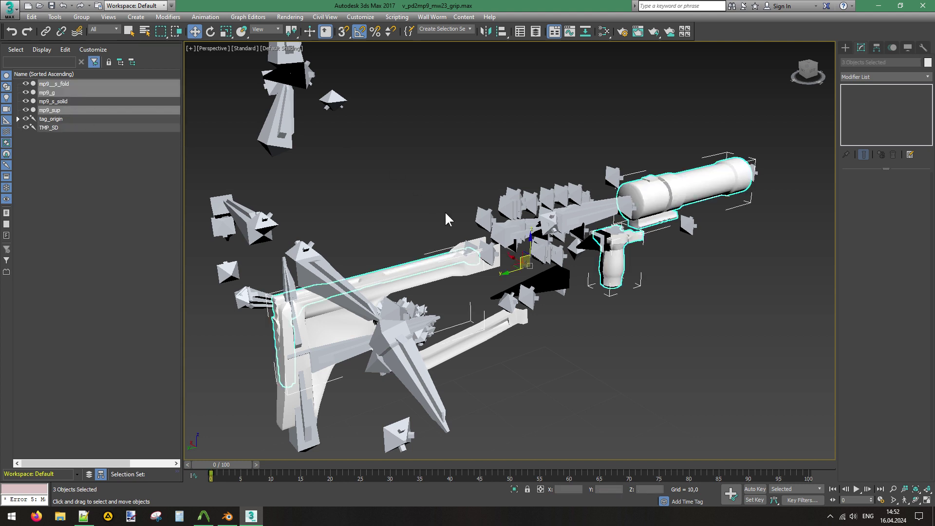
# With the meshes restored, delete mp9__s_fold, mp9_g and mp9_s_solid, keeping only the suppressor mesh with the bones.
pyautogui.click(63, 101)
pyautogui.keyDown('shift'); pyautogui.click(69, 82); pyautogui.keyUp('shift')
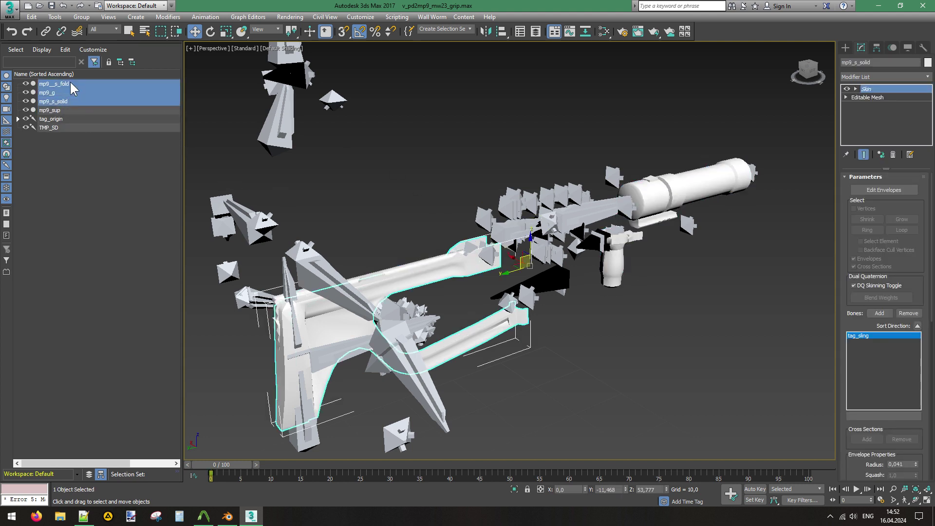
pyautogui.press('Delete')
# Export the suppressor as a reference SMD named v_pd2mp9_sup in the PD2 MP9 folder.
pyautogui.click(9, 9)
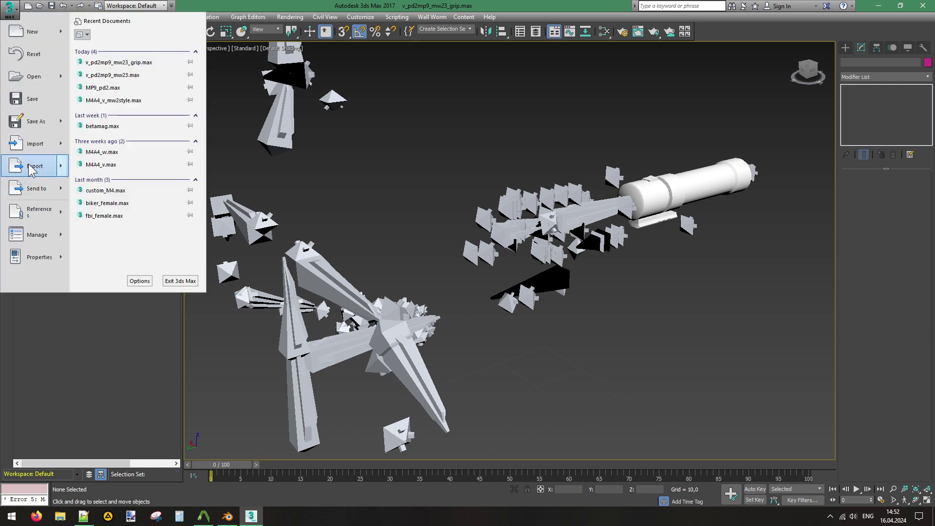
pyautogui.click(38, 157)
pyautogui.click(93, 101)
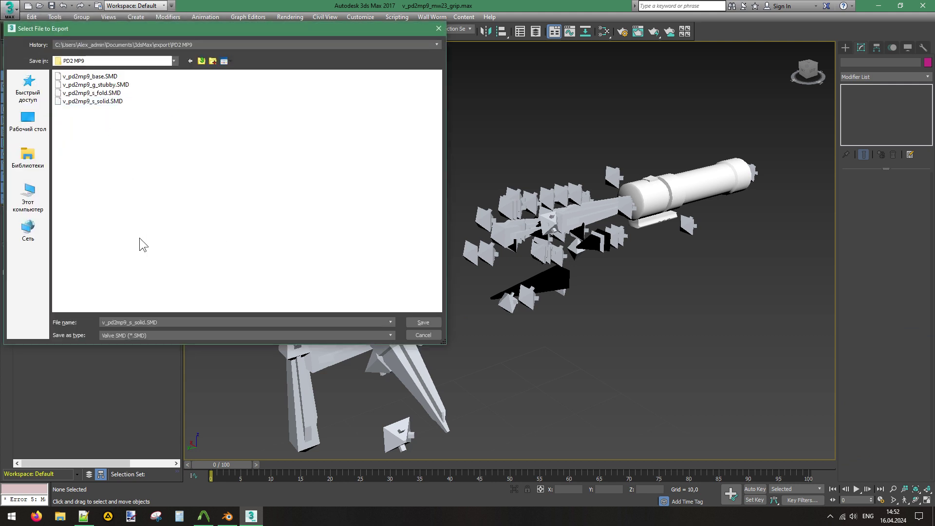
pyautogui.moveTo(132, 321); pyautogui.dragTo(189, 320)
pyautogui.write('up')
pyautogui.click(426, 323)
pyautogui.click(446, 297)
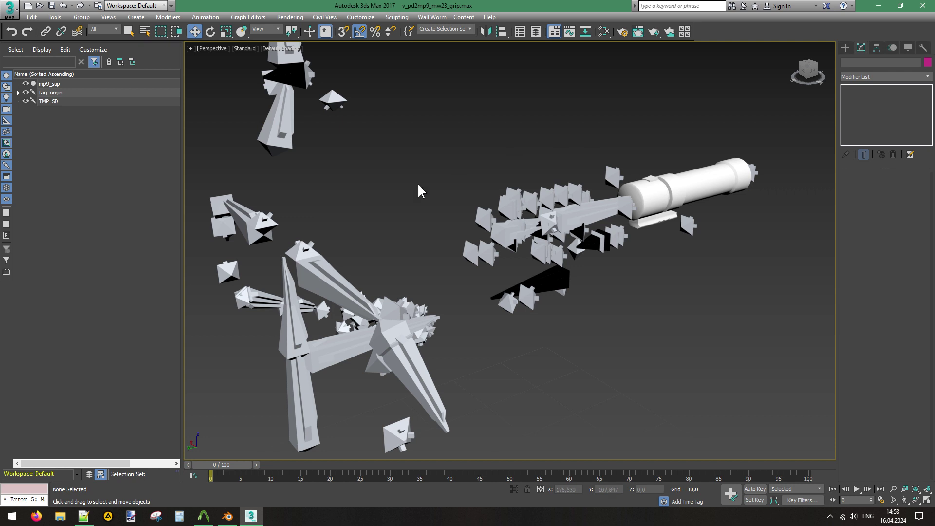
# Switch to Notepad++, show v_silenced_smg.qc and open its containing folder in File Explorer.
pyautogui.click(252, 517)
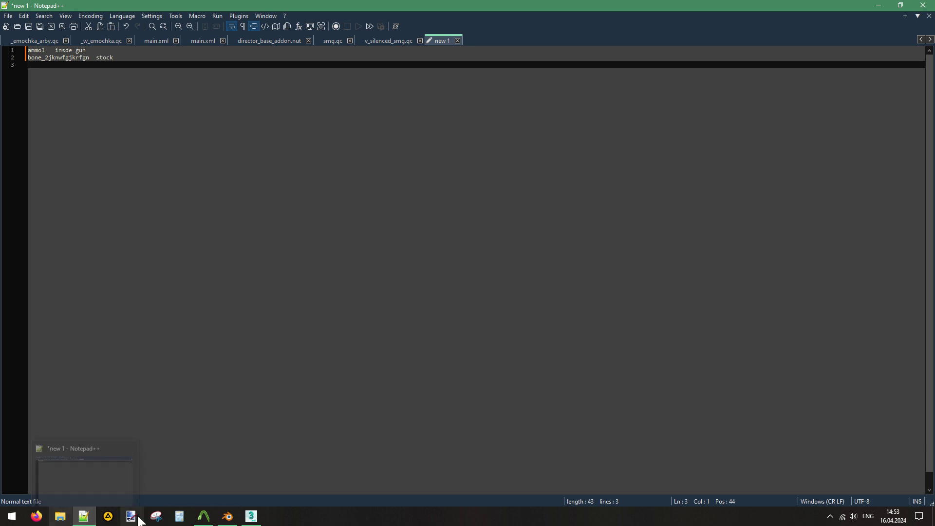
pyautogui.moveTo(244, 516)
pyautogui.click(379, 41)
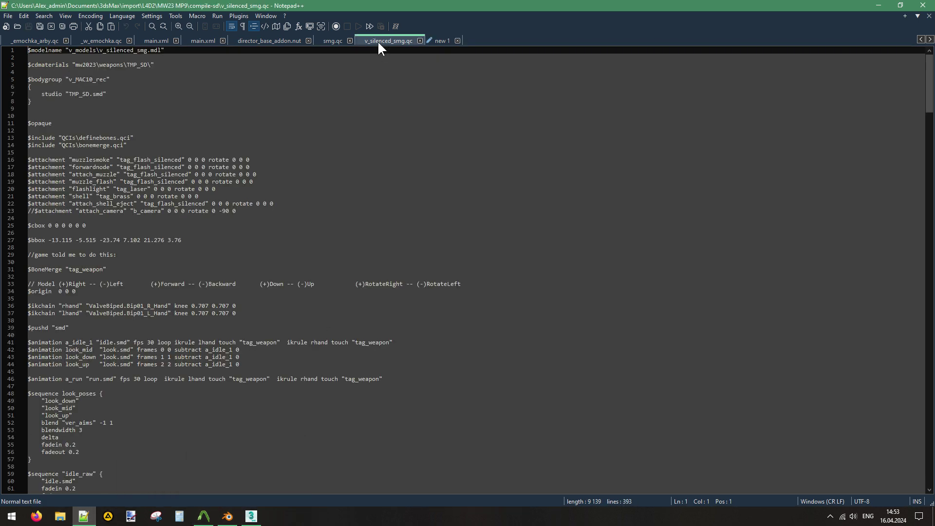
pyautogui.rightClick(377, 40)
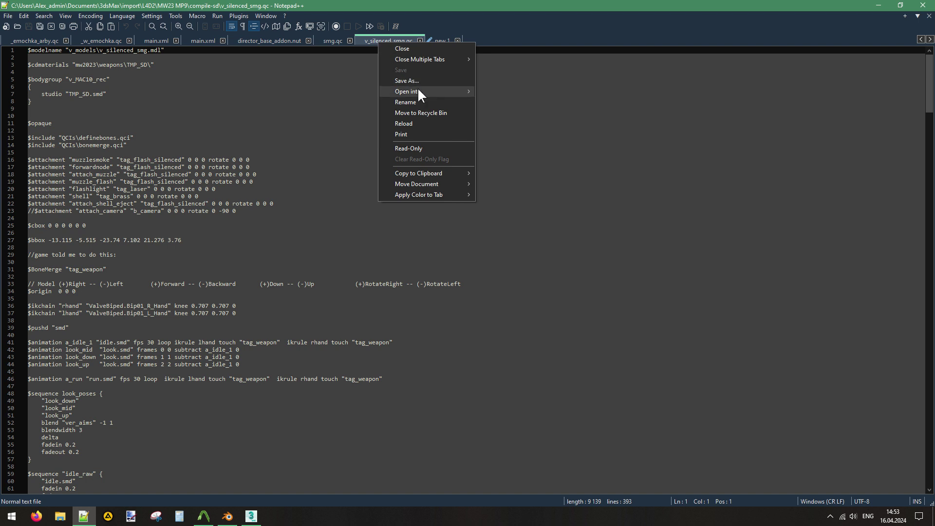
pyautogui.moveTo(417, 91)
pyautogui.click(576, 92)
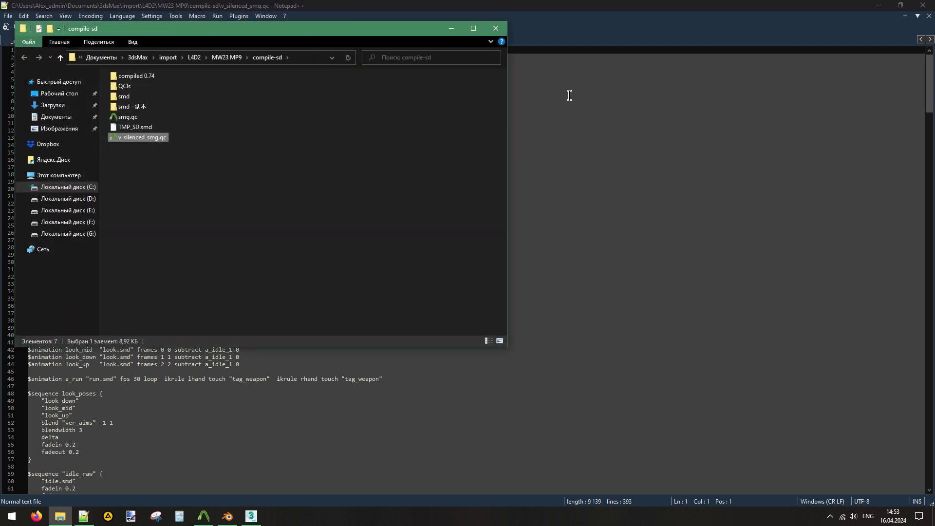
pyautogui.moveTo(262, 29); pyautogui.dragTo(382, 122)
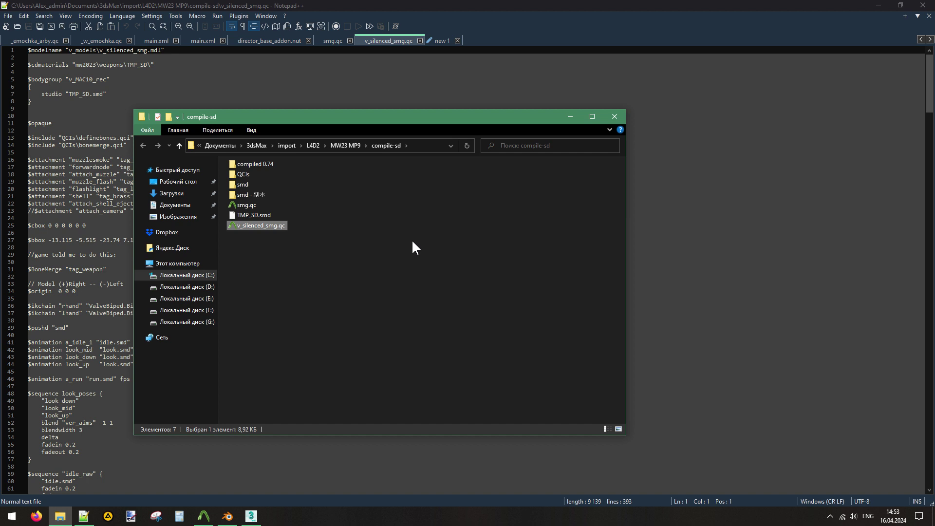
# Go from the compile-sd folder to the neighbouring compile folder inside MW23 MP9.
pyautogui.rightClick(412, 240)
pyautogui.click(405, 188)
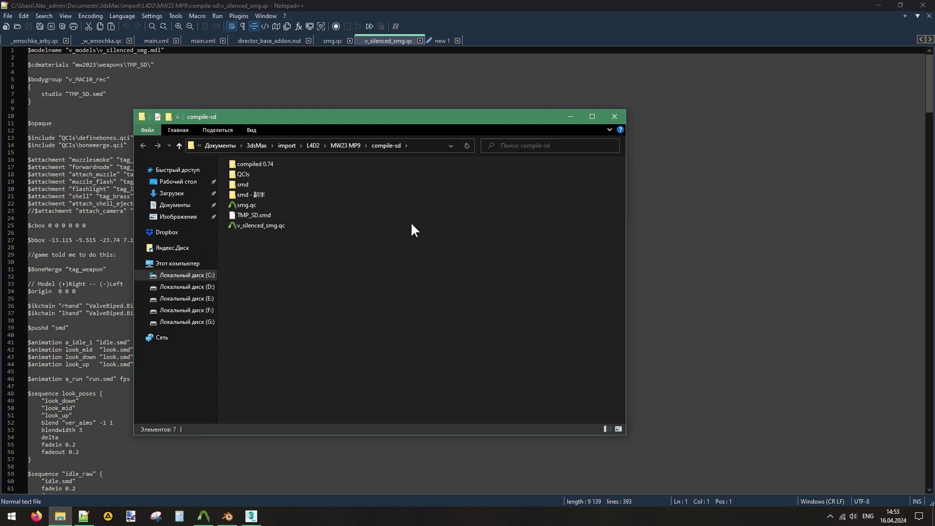
pyautogui.click(335, 142)
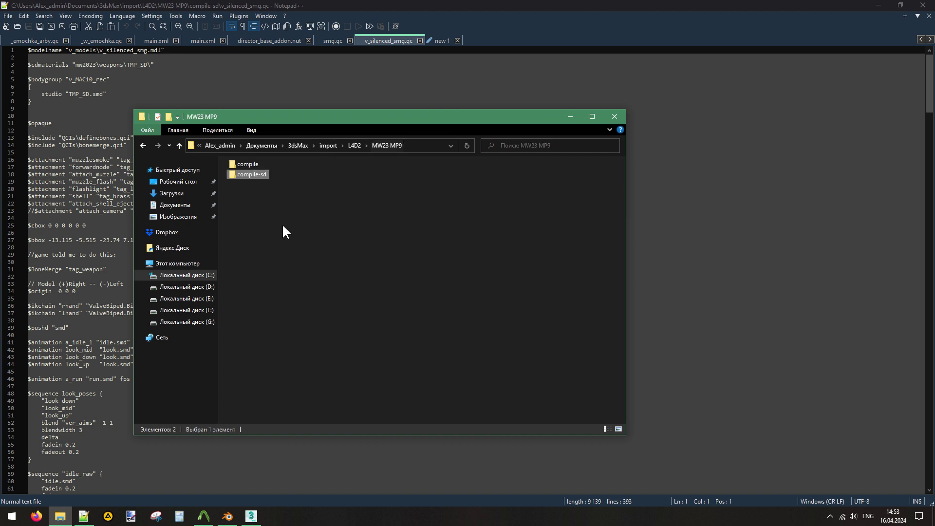
pyautogui.doubleClick(245, 166)
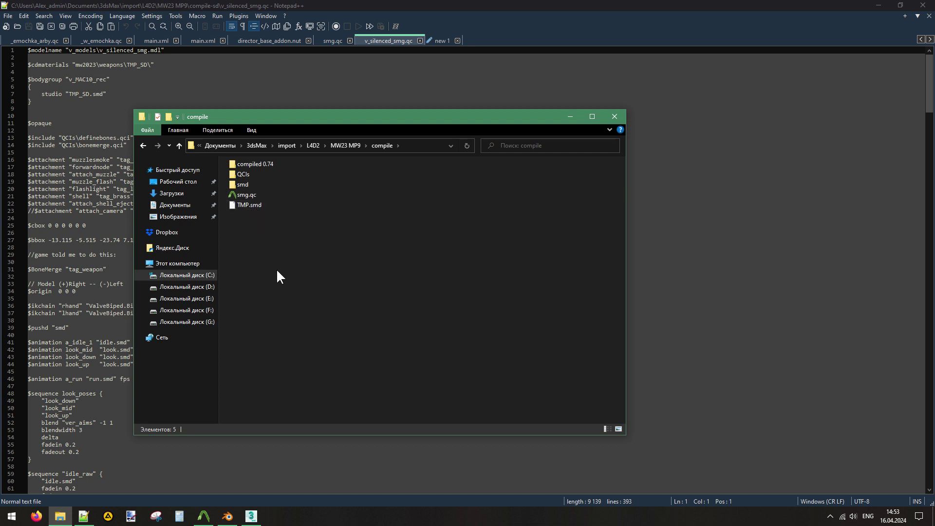
# Duplicate smg.qc in the compile folder and rename the copy v_pd2mp9_gripless.qc.
pyautogui.click(234, 193)
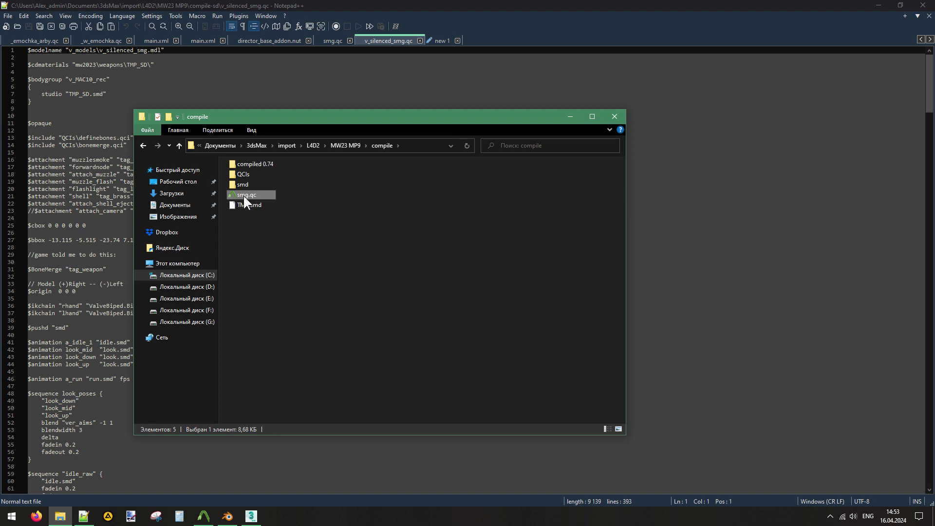
pyautogui.hotkey('ctrl', 'v')
pyautogui.write('_')
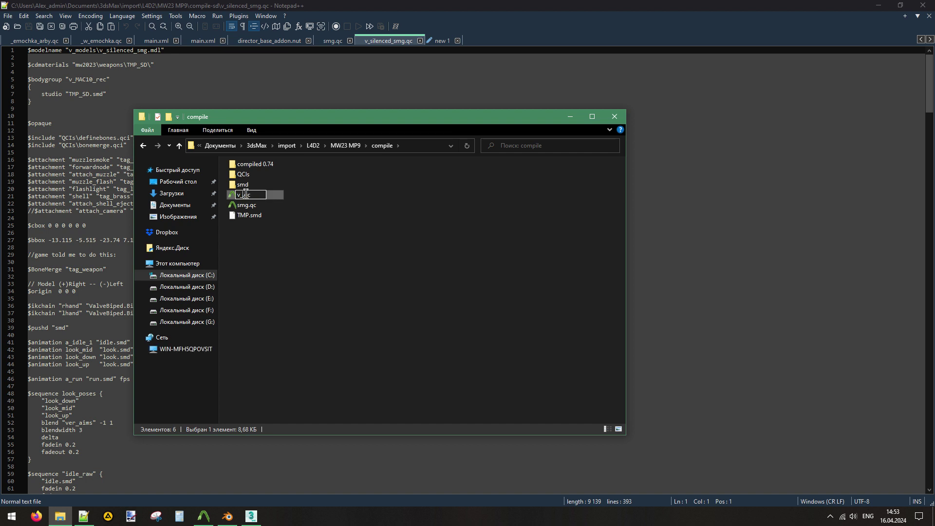
pyautogui.write('gd2_')
pyautogui.press('Left')
pyautogui.write('mp9')
pyautogui.press('Right')
pyautogui.write('gripless')
pyautogui.press('Return')
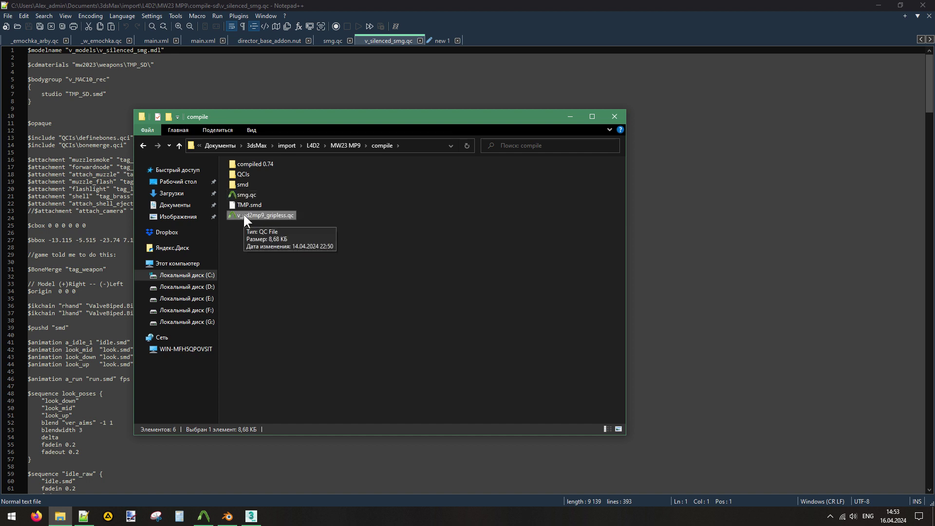
# Open v_pd2mp9_gripless.qc in Notepad++ and close smg.qc, v_silenced_smg.qc and the new 1 note without saving.
pyautogui.moveTo(244, 215); pyautogui.dragTo(482, 82)
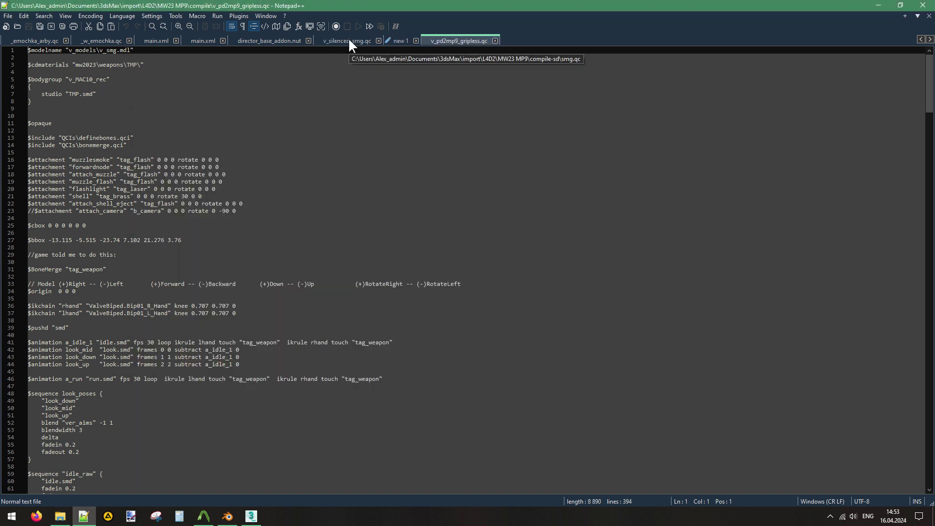
pyautogui.click(381, 40)
pyautogui.click(378, 40)
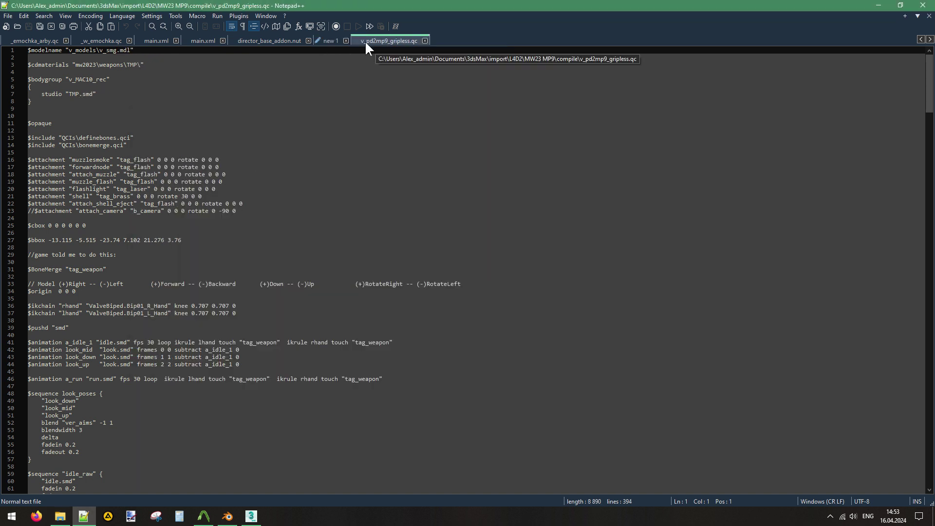
pyautogui.click(346, 41)
pyautogui.click(478, 293)
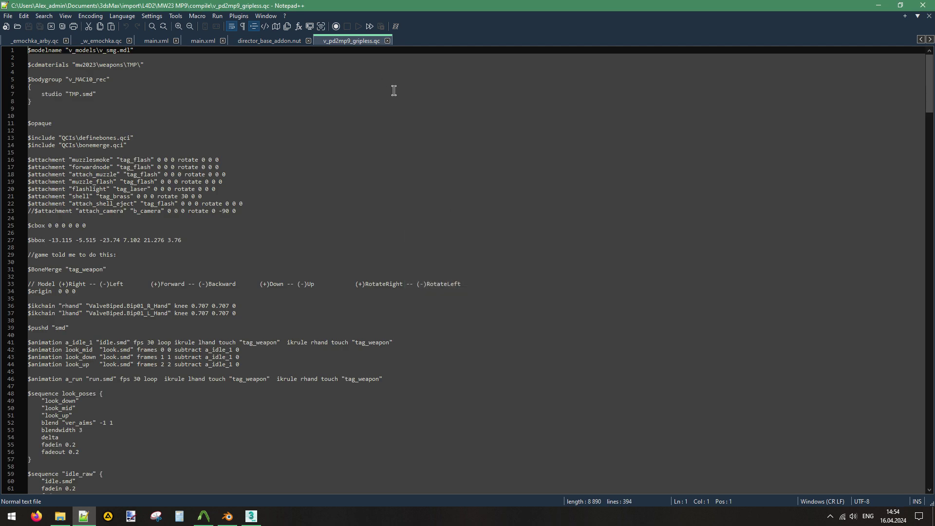
# Show the compile folder in File Explorer and open a second Explorer window beside it on the 3dsMax documents folder.
pyautogui.click(102, 51)
pyautogui.click(61, 517)
pyautogui.click(317, 272)
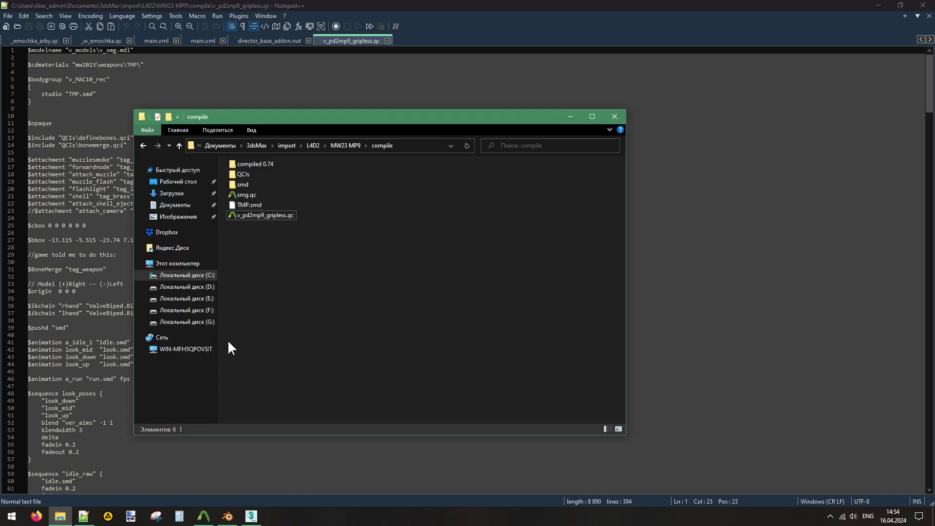
pyautogui.rightClick(178, 207)
pyautogui.click(78, 179)
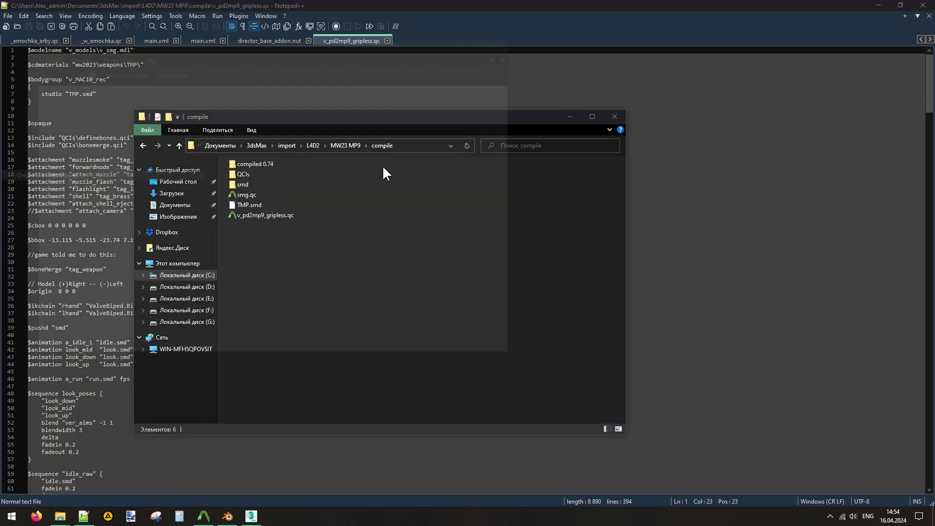
pyautogui.moveTo(360, 45); pyautogui.dragTo(665, 49)
pyautogui.doubleClick(443, 92)
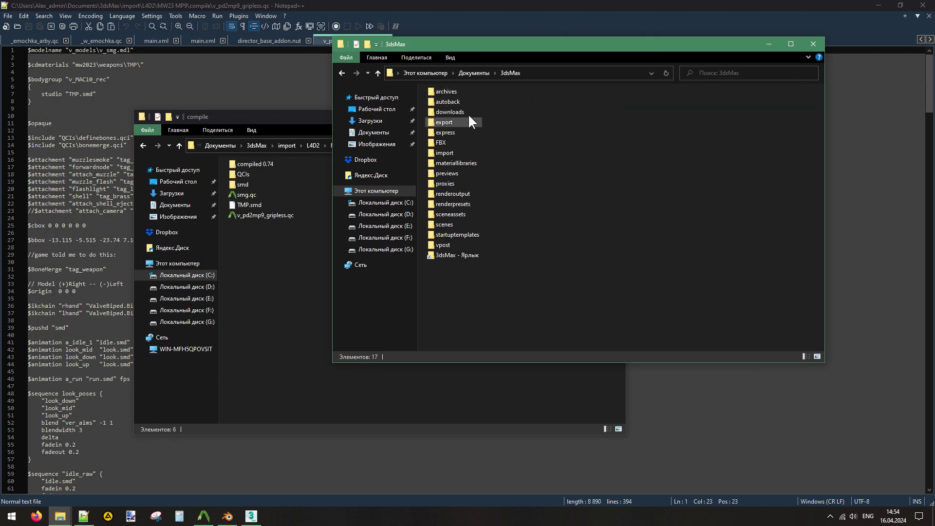
# Move the PD2 MP9 folder from the 3dsMax export folder into the MW23 MP9 compile folder.
pyautogui.doubleClick(449, 121)
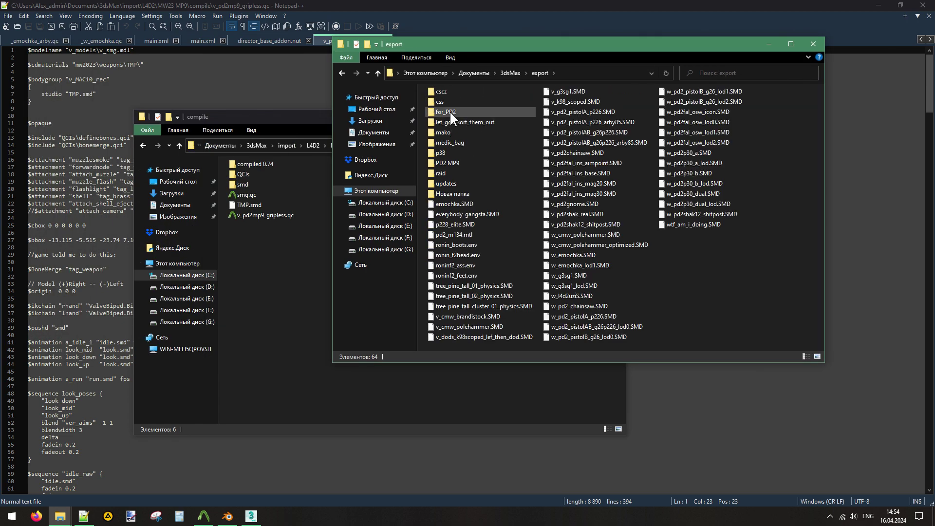
pyautogui.doubleClick(448, 163)
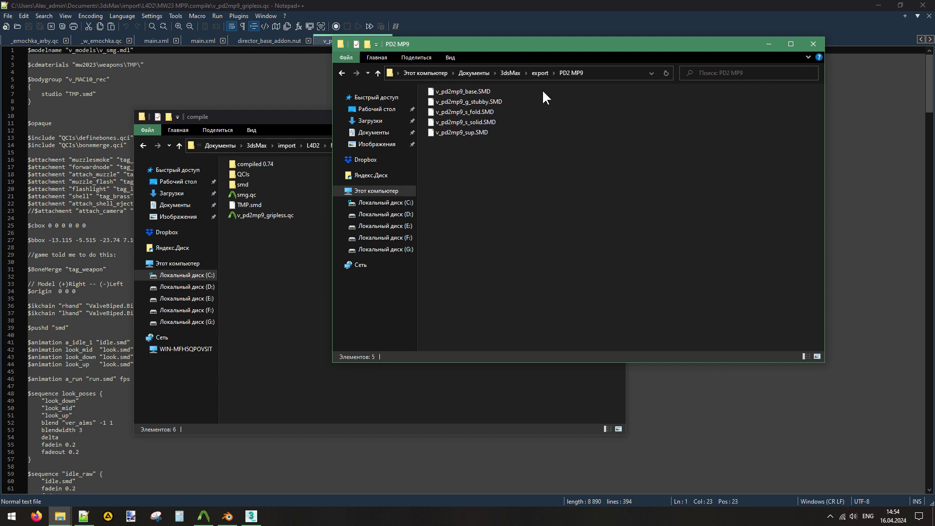
pyautogui.click(539, 72)
pyautogui.moveTo(446, 163); pyautogui.dragTo(303, 274)
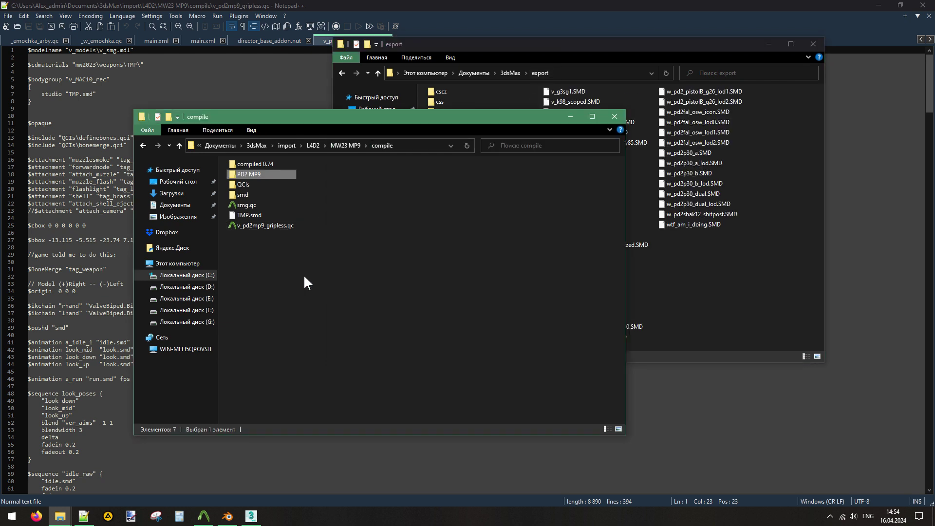
# Delete v_pd2mp9_g_stubby.SMD from the PD2 MP9 folder inside compile and return to the compile folder.
pyautogui.doubleClick(244, 174)
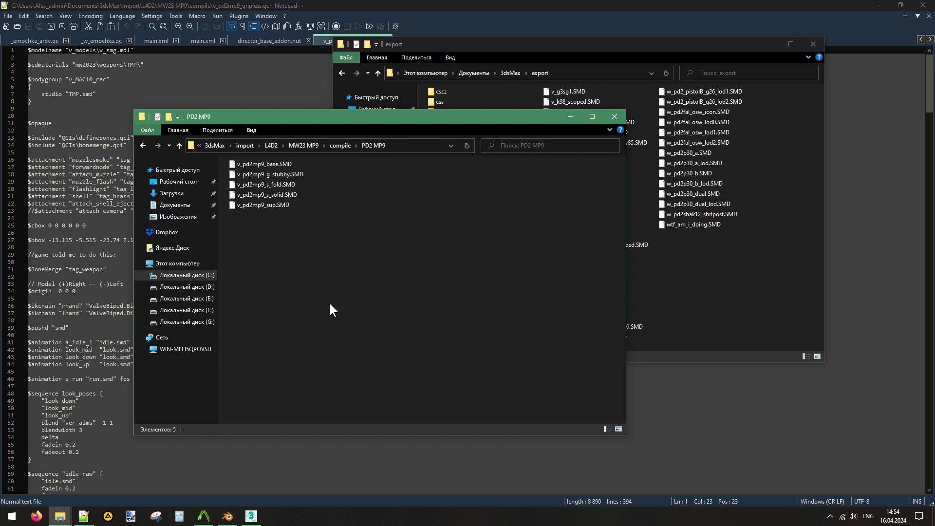
pyautogui.click(280, 174)
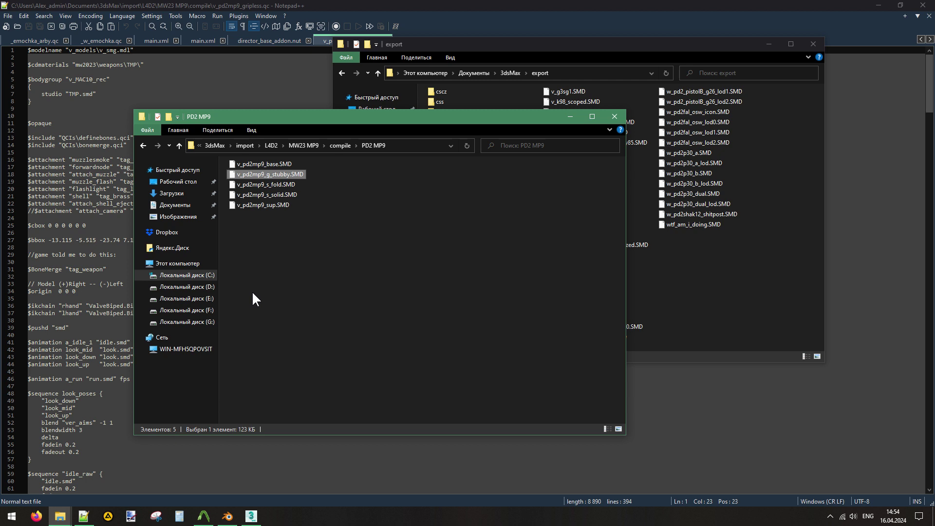
pyautogui.press('Delete')
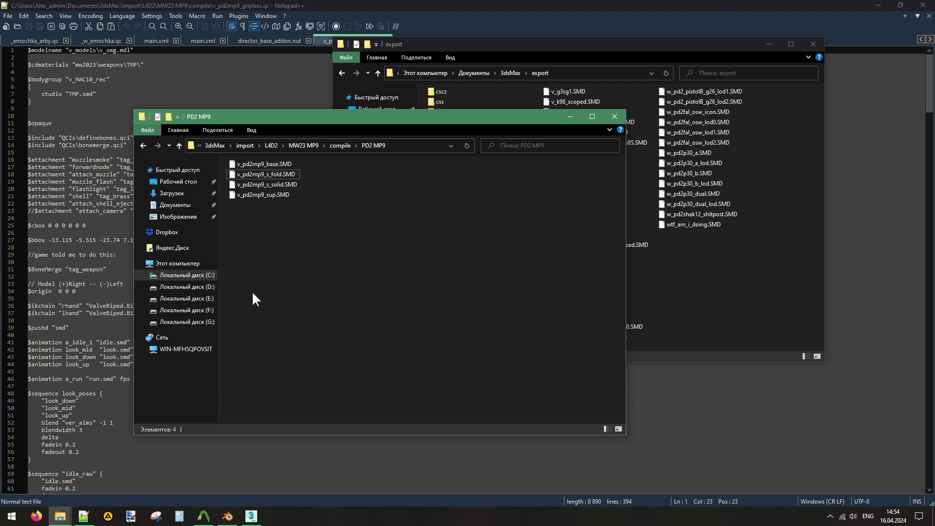
pyautogui.click(345, 149)
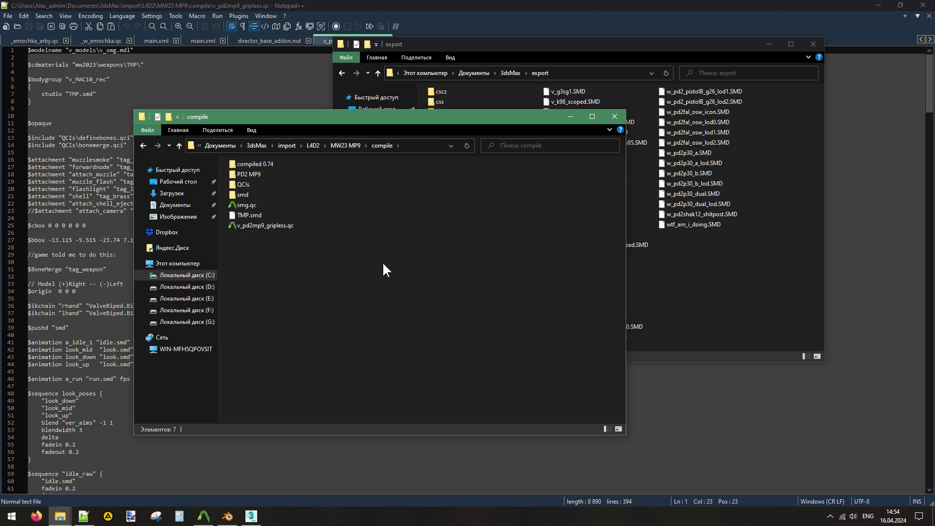
# In v_pd2mp9_gripless.qc, set the $cdmaterials path to "alex_d_models\pd2mp9".
pyautogui.click(80, 65)
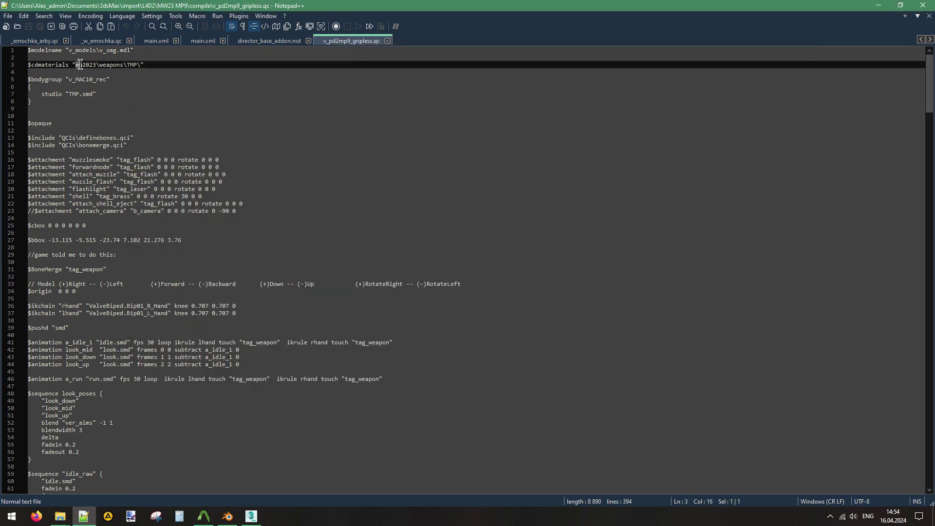
pyautogui.moveTo(80, 64); pyautogui.dragTo(138, 71)
pyautogui.write('alex_d_model')
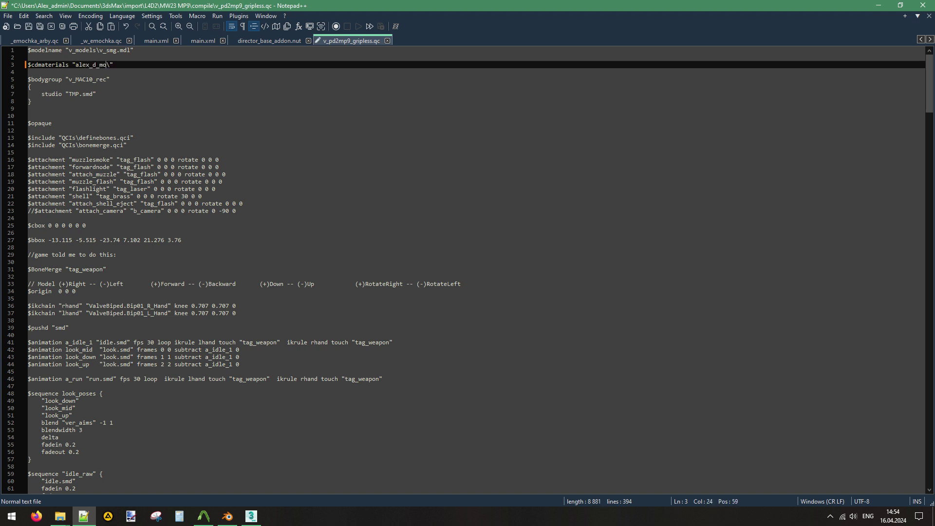
pyautogui.press('Down')
pyautogui.press('Right')
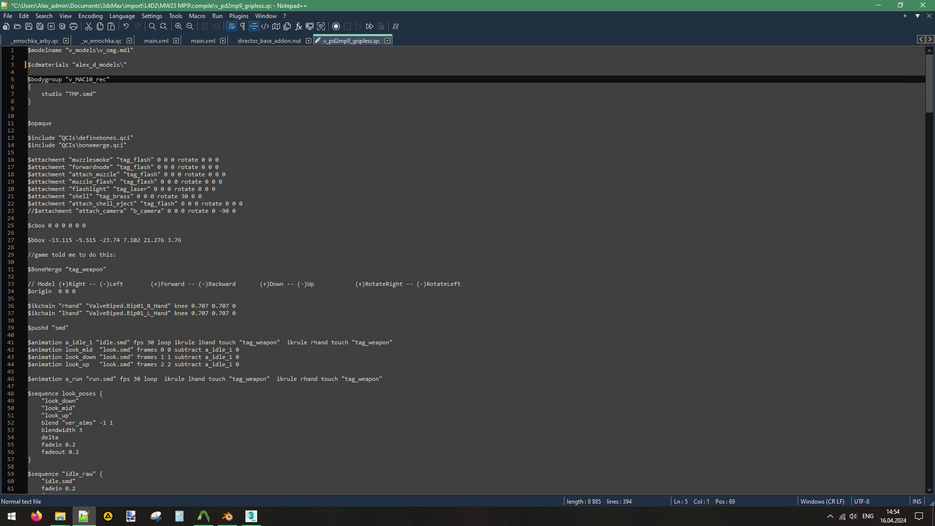
pyautogui.click(127, 64)
pyautogui.write('pd2mp9')
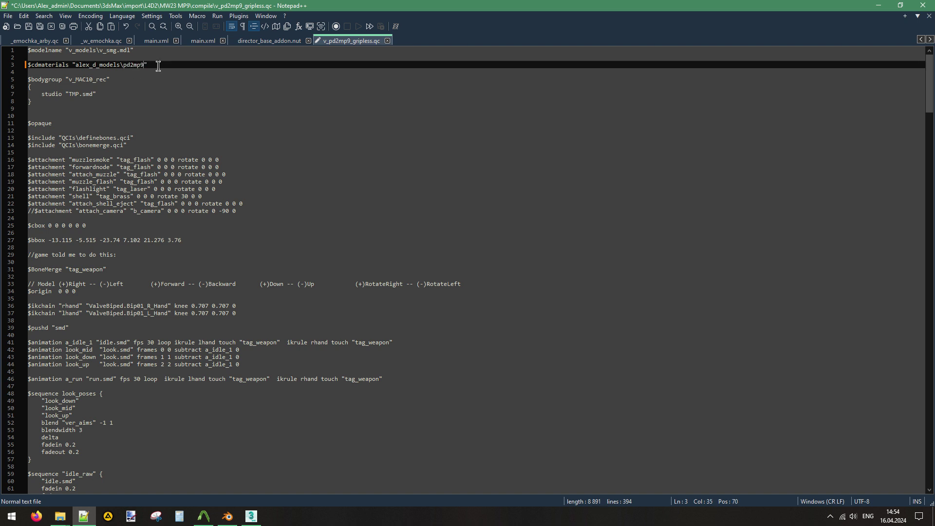
# Duplicate the $cdmaterials line above the original and set the copy's path to "alex_d_models\pd2mp9_reskin".
pyautogui.moveTo(157, 66); pyautogui.dragTo(1, 69)
pyautogui.hotkey('ctrl', 'c')
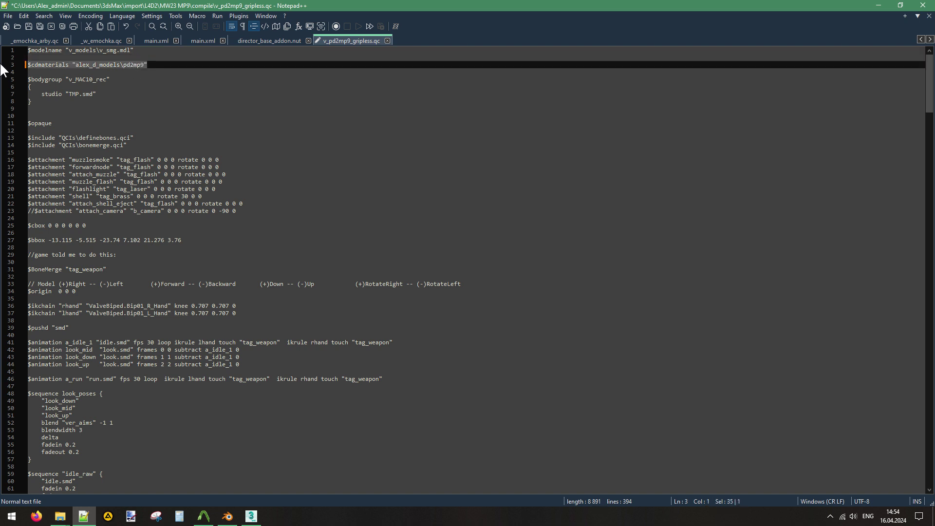
pyautogui.click(54, 57)
pyautogui.press('Return')
pyautogui.hotkey('ctrl', 'v')
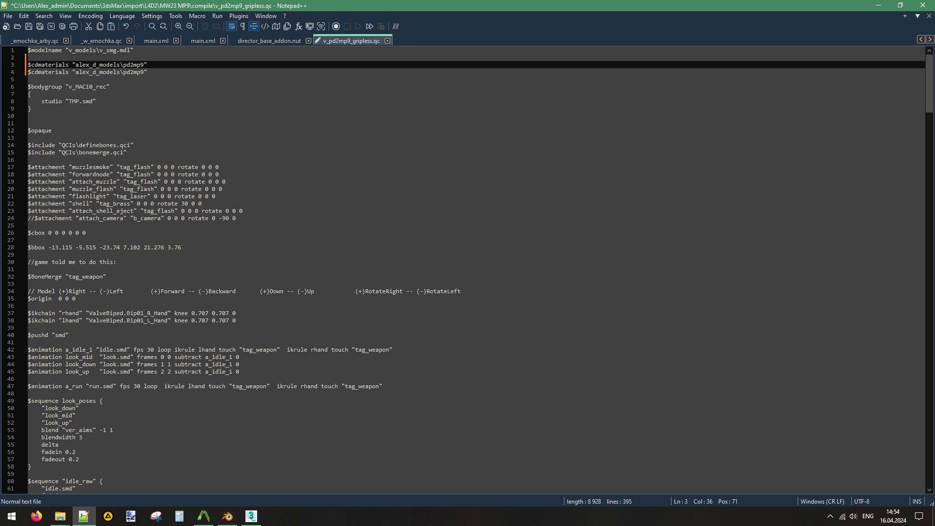
pyautogui.press('Left')
pyautogui.write('_reski')
# Rename the v_MAC10_rec bodygroup to base and copy the file name v_pd2mp9_base from the PD2 MP9 folder.
pyautogui.doubleClick(83, 87)
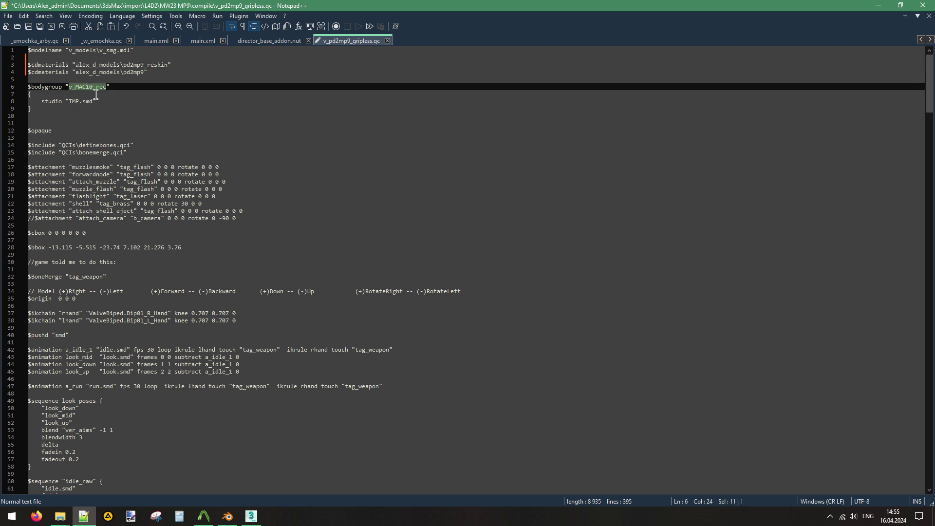
pyautogui.write('base')
pyautogui.moveTo(60, 516)
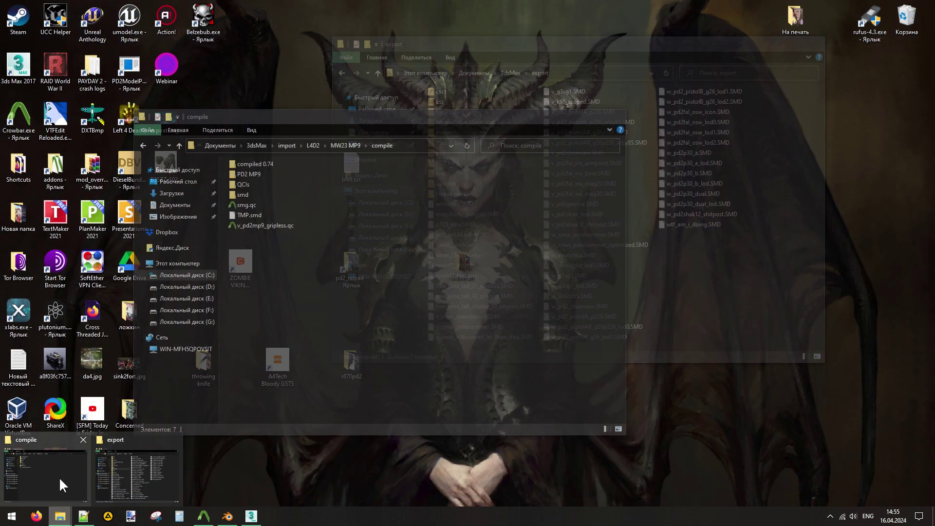
pyautogui.click(59, 477)
pyautogui.doubleClick(246, 174)
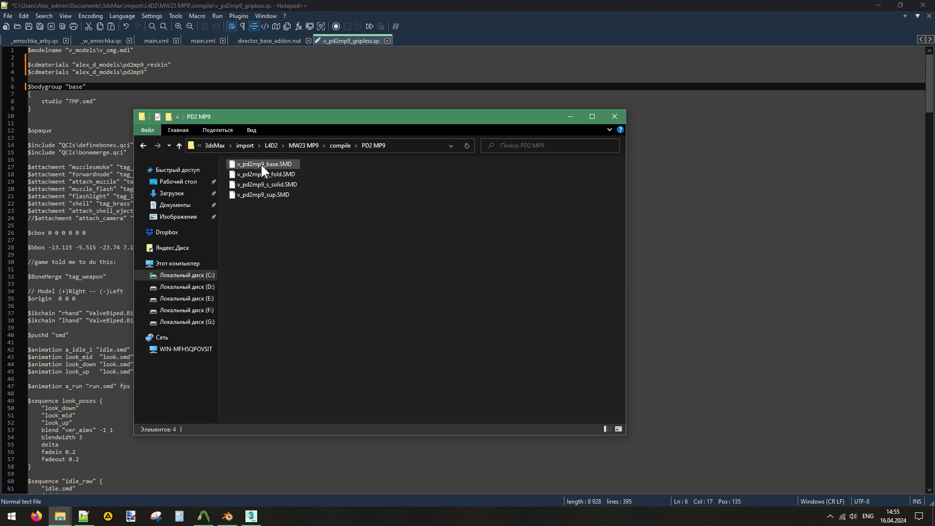
pyautogui.click(260, 163)
pyautogui.click(254, 164)
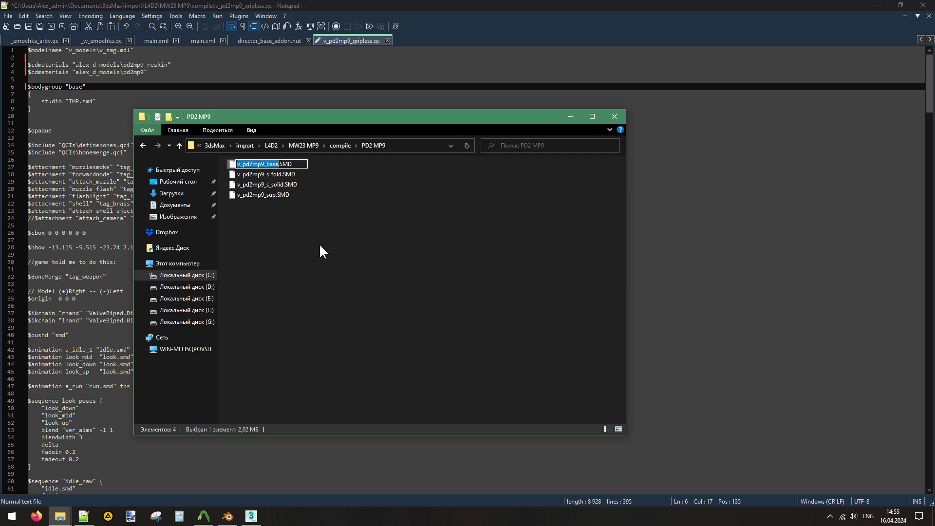
pyautogui.hotkey('ctrl', 'c')
# Set the base bodygroup's studio entry to "PD2 MP9\v_pd2mp9_base.smd".
pyautogui.doubleClick(73, 101)
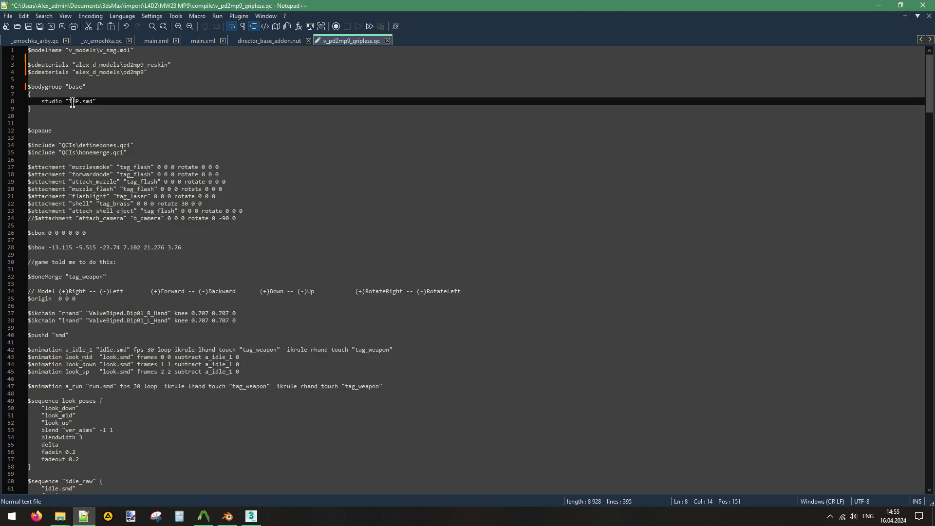
pyautogui.hotkey('ctrl', 'v')
pyautogui.click(68, 101)
pyautogui.write('PD2 MP9\\')
pyautogui.doubleClick(80, 100)
pyautogui.click(181, 103)
# Duplicate the whole base bodygroup block twice directly below the original.
pyautogui.moveTo(37, 110); pyautogui.dragTo(20, 88)
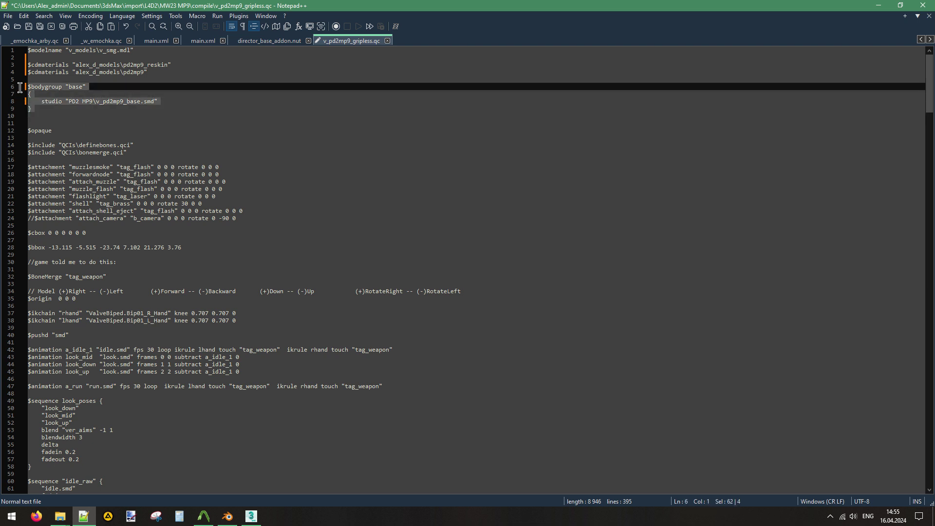
pyautogui.click(51, 105)
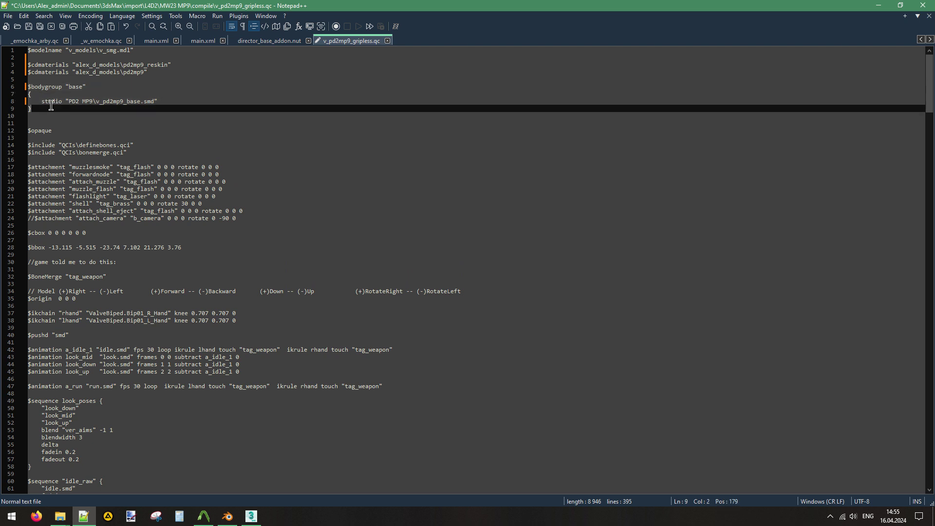
pyautogui.press('Return')
pyautogui.hotkey('ctrl', 'v')
pyautogui.press('Return')
pyautogui.press('Return')
pyautogui.hotkey('ctrl', 'v')
pyautogui.press('Return')
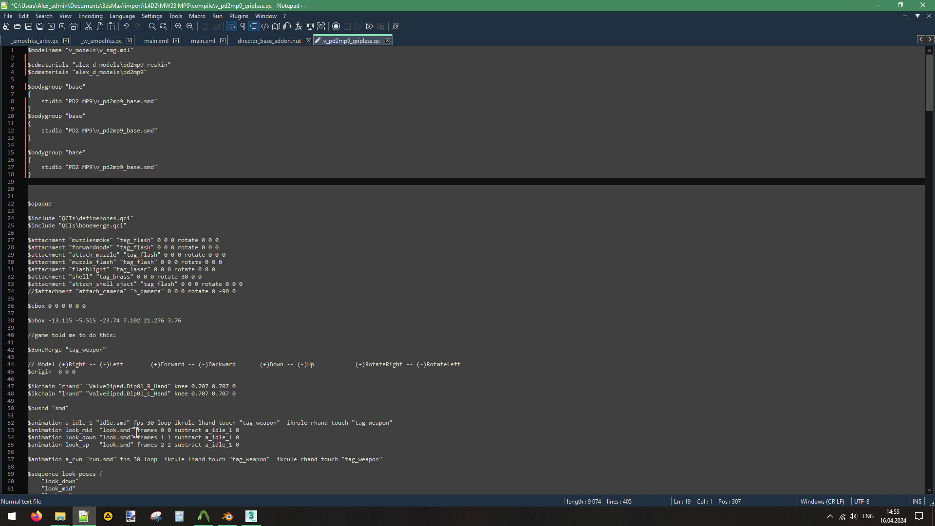
# Rename the second bodygroup to sup and the third bodygroup to stock.
pyautogui.click(60, 516)
pyautogui.doubleClick(75, 116)
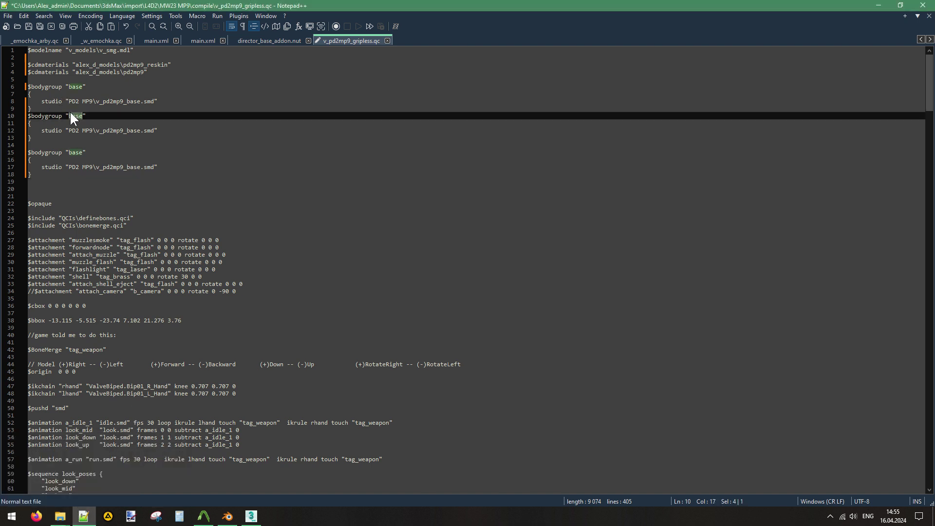
pyautogui.write('sup')
pyautogui.doubleClick(76, 152)
pyautogui.write('stock')
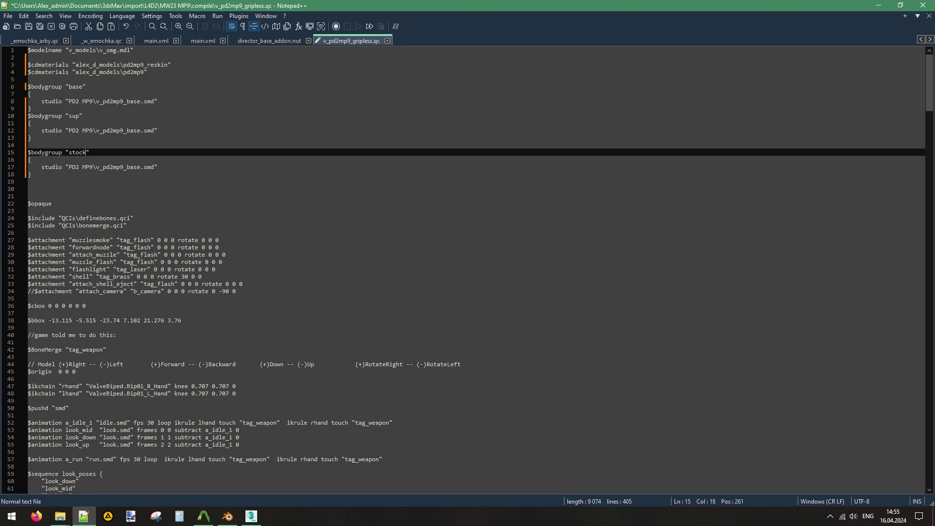
# Add a blank entry under the studio line of the sup bodygroup.
pyautogui.click(163, 130)
pyautogui.press('Return')
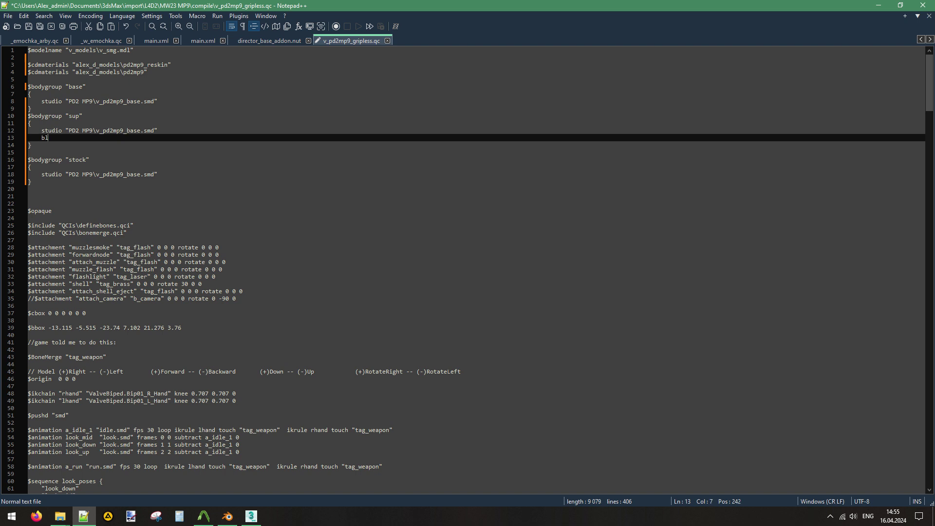
pyautogui.write('blank')
# Duplicate the studio line in the stock bodygroup and add a blank entry below the two lines.
pyautogui.click(166, 174)
pyautogui.press('Return')
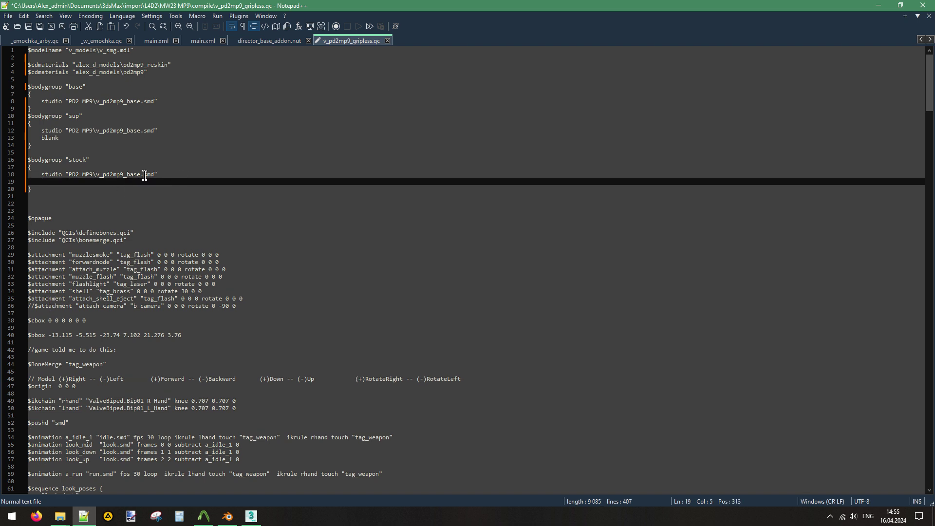
pyautogui.moveTo(161, 174); pyautogui.dragTo(38, 174)
pyautogui.hotkey('ctrl', 'c')
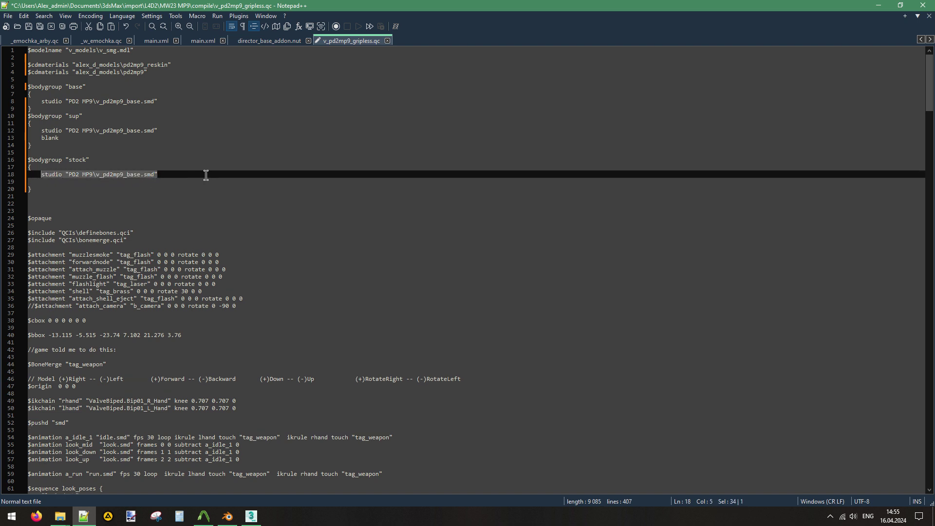
pyautogui.click(204, 174)
pyautogui.press('Return')
pyautogui.hotkey('ctrl', 'v')
pyautogui.click(181, 189)
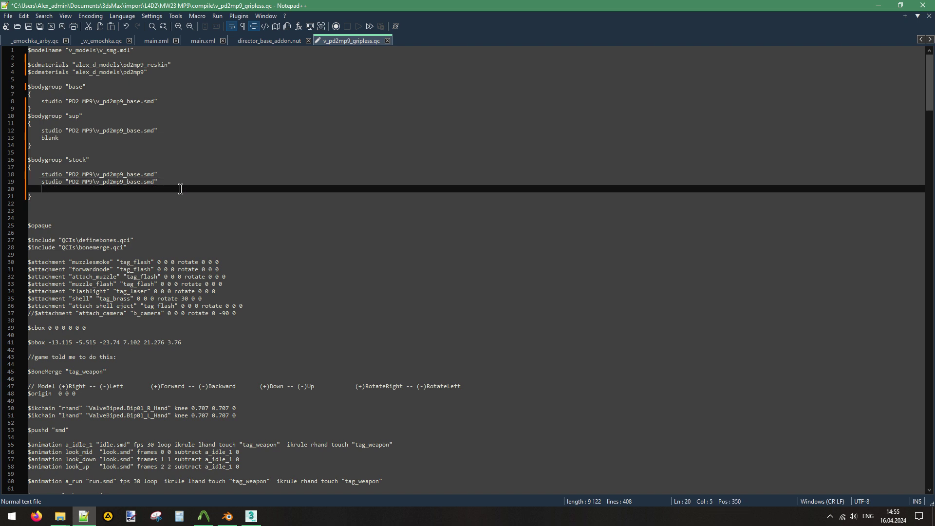
pyautogui.write('blank')
# Point the stock bodygroup's first studio line to v_pd2mp9_s_fold.smd and its second to v_pd2mp9_s_solid.smd.
pyautogui.moveTo(127, 181); pyautogui.dragTo(138, 182)
pyautogui.write('s_s')
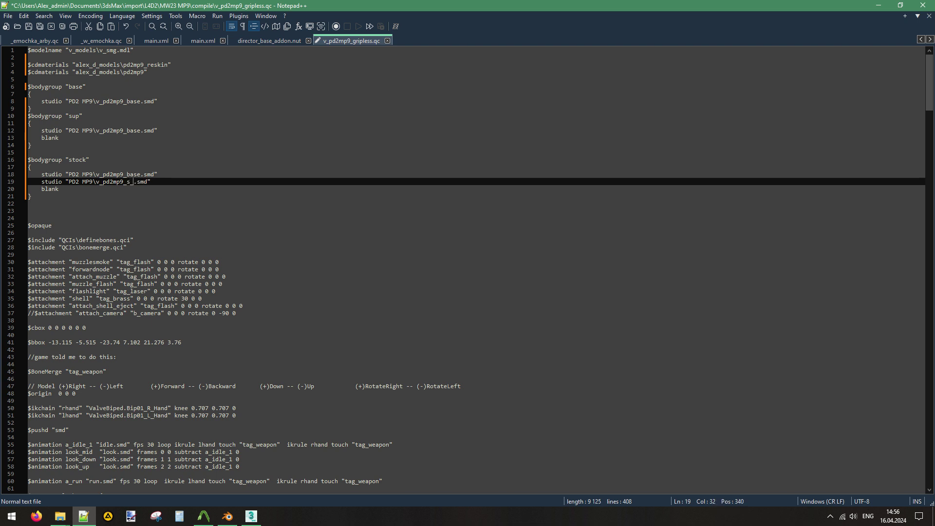
pyautogui.write('olid')
pyautogui.moveTo(127, 174); pyautogui.dragTo(140, 174)
pyautogui.write('s_')
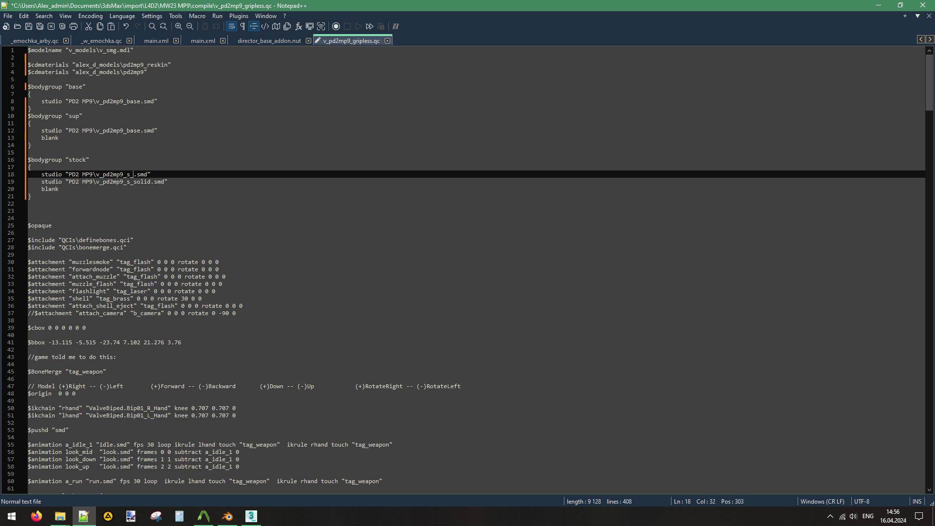
pyautogui.write('fold')
pyautogui.write('un')
pyautogui.press('BackSpace')
pyautogui.press('BackSpace')
# Change the sup bodygroup's studio file to v_pd2mp9_sup.smd and save the script.
pyautogui.moveTo(126, 130); pyautogui.dragTo(139, 132)
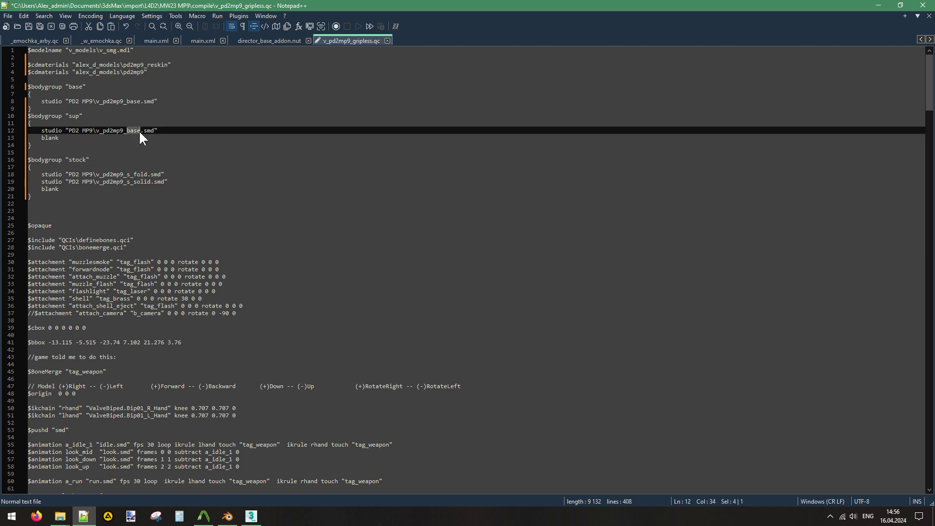
pyautogui.write('sup')
pyautogui.hotkey('ctrl', 's')
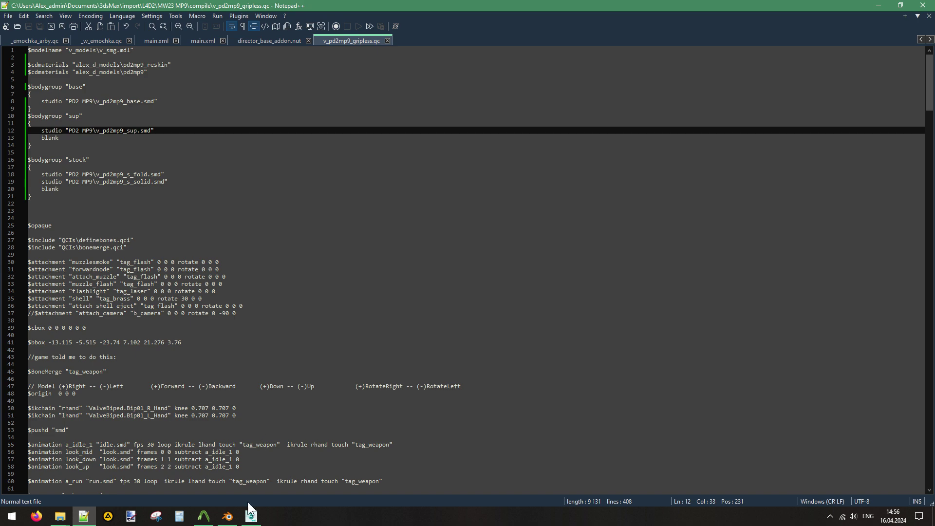
# Switch to Crowbar and close the window that has v_silenced_smg.mdl loaded.
pyautogui.click(204, 517)
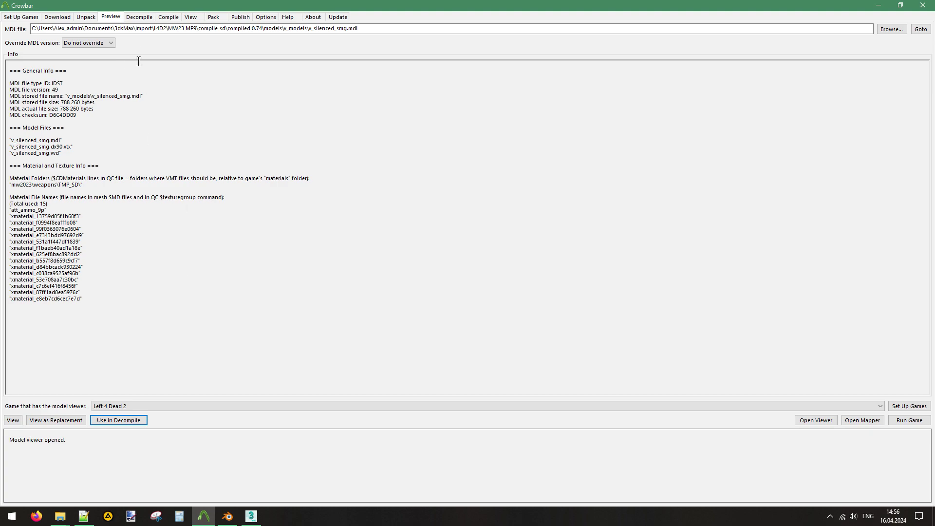
pyautogui.click(149, 17)
pyautogui.click(159, 16)
pyautogui.click(922, 5)
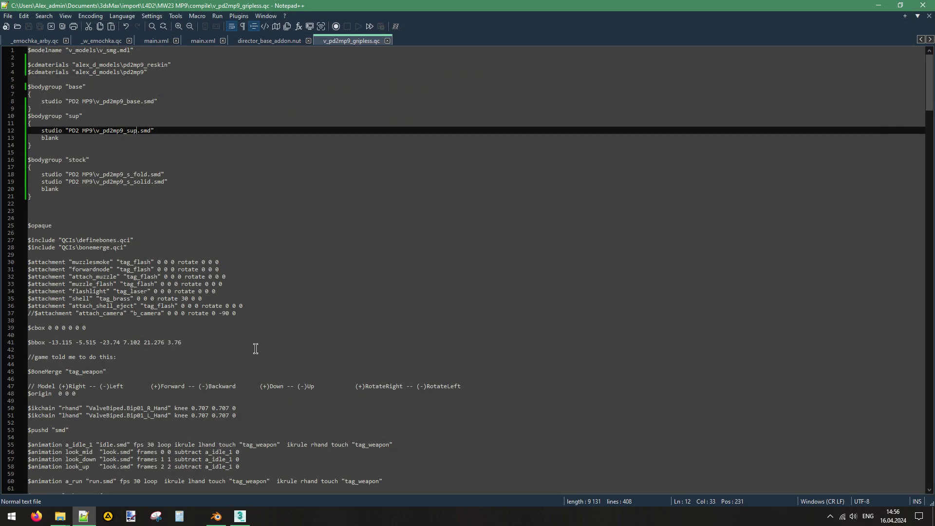
# Open v_pd2mp9_gripless.qc from the compile folder in Crowbar and compile it for Left 4 Dead 2.
pyautogui.moveTo(60, 516)
pyautogui.moveTo(118, 477)
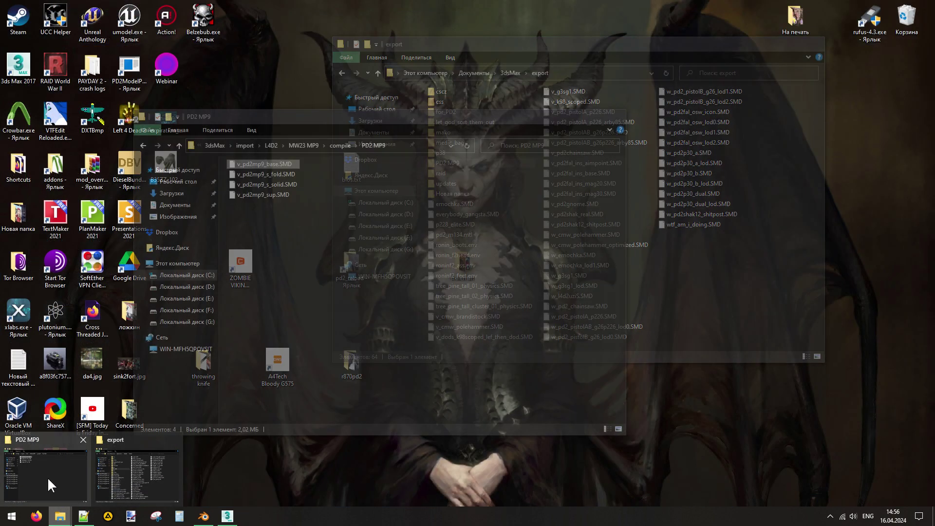
pyautogui.click(48, 477)
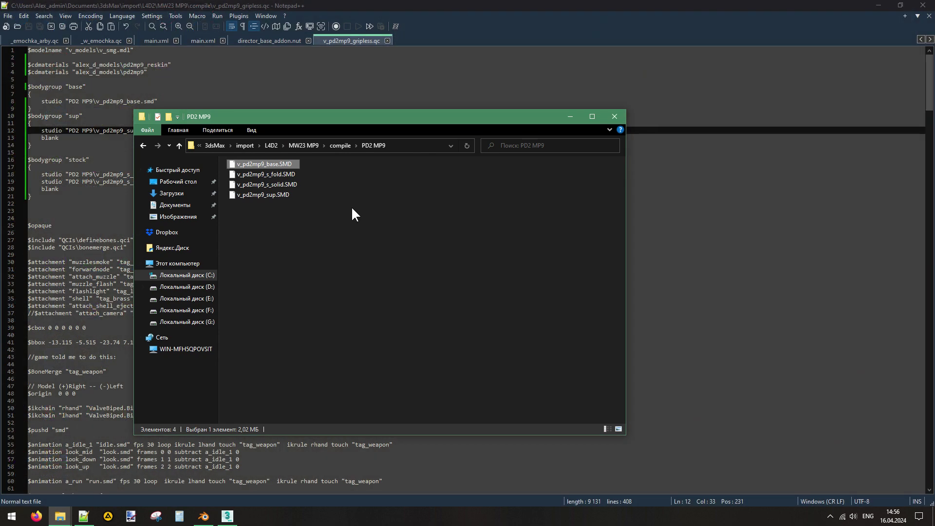
pyautogui.click(338, 146)
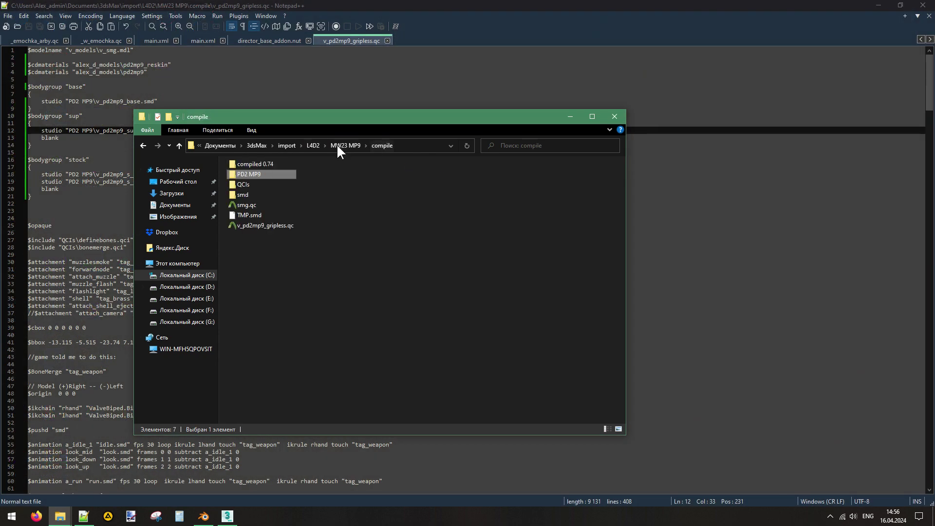
pyautogui.doubleClick(248, 226)
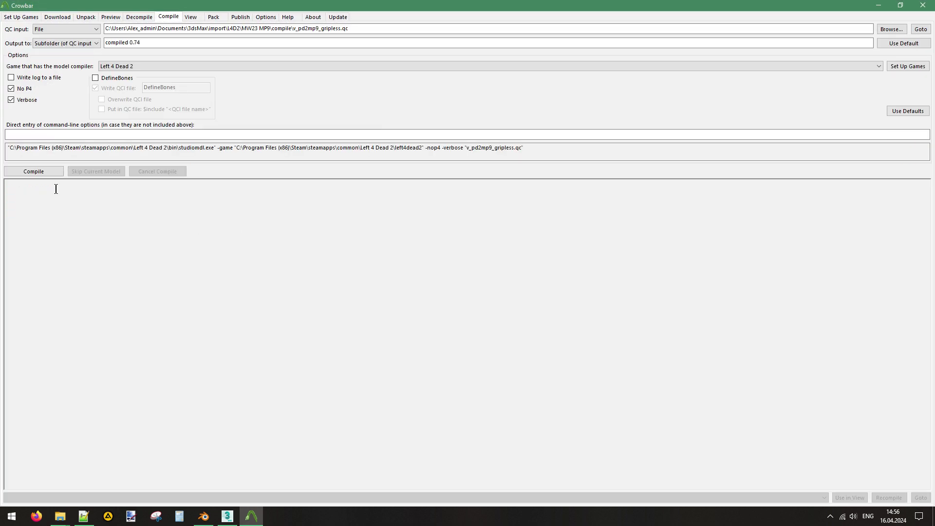
pyautogui.click(52, 173)
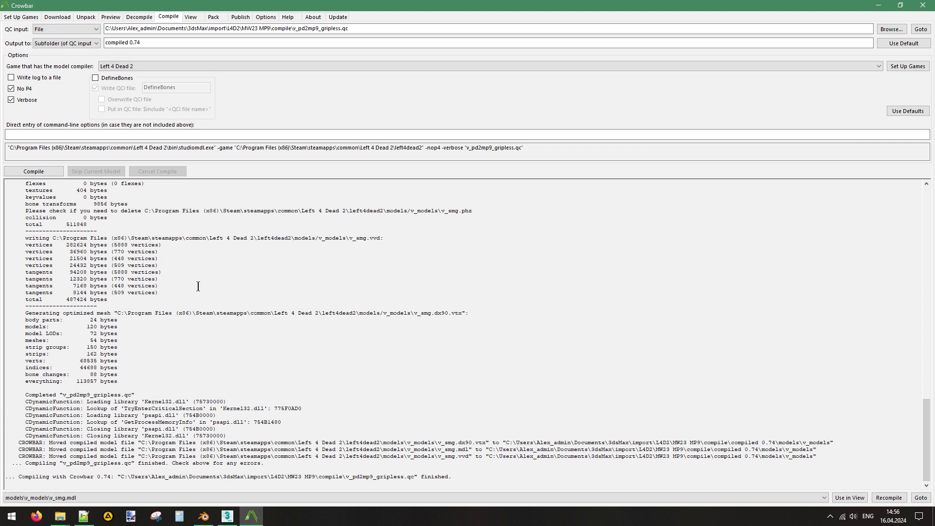
# Load the compiled v_smg.mdl for viewing, check its material file names and open it in the model viewer as a replacement.
pyautogui.click(849, 499)
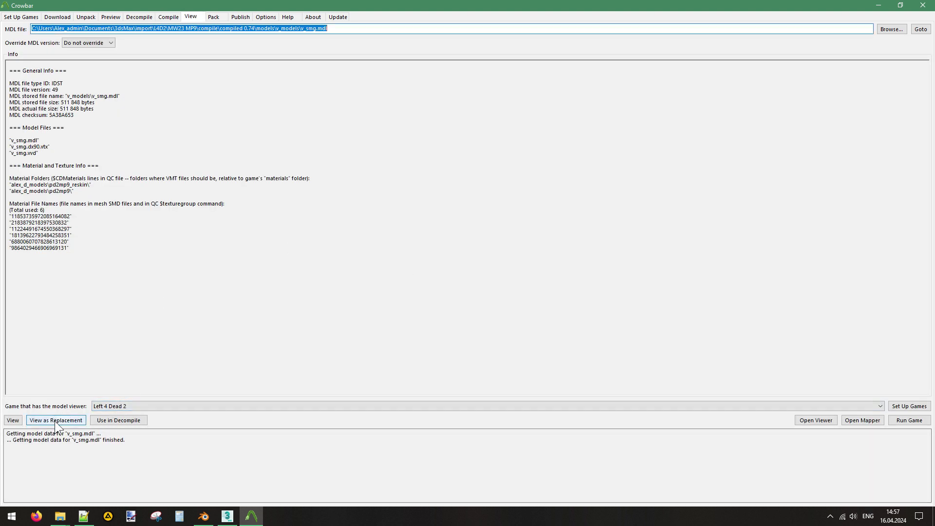
pyautogui.moveTo(10, 216); pyautogui.dragTo(69, 248)
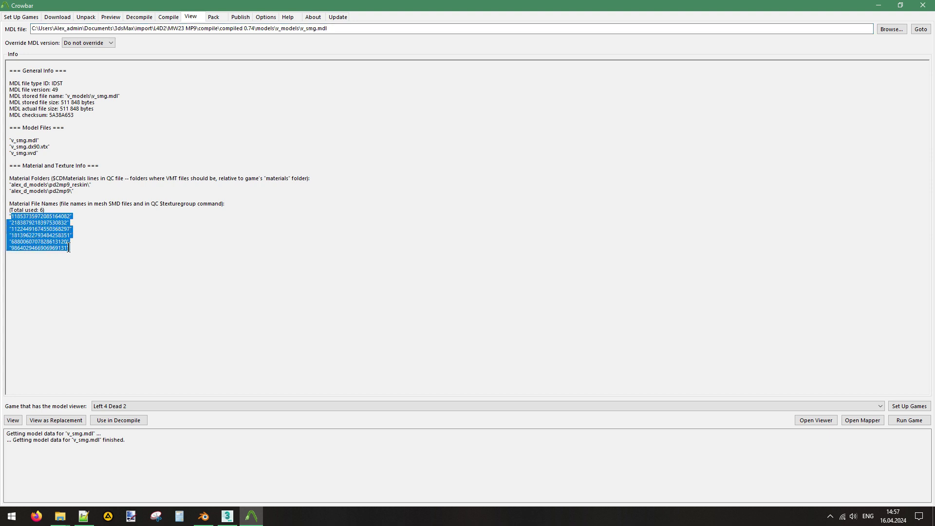
pyautogui.click(80, 248)
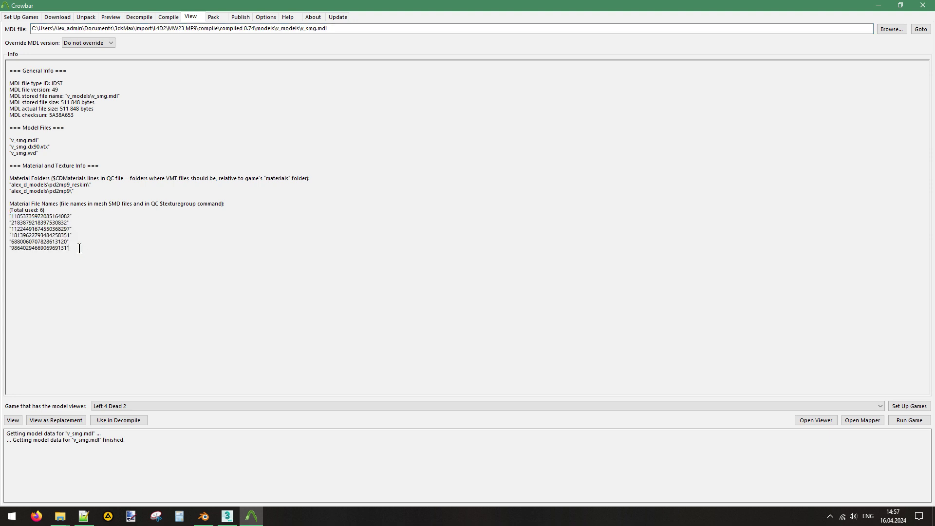
pyautogui.click(53, 421)
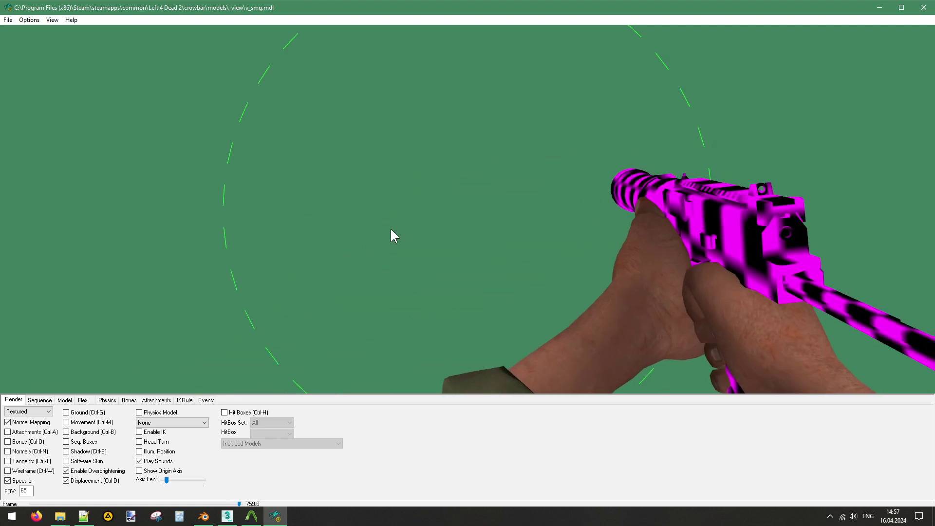
# Maximize the model viewer, turn on Viewmodel Mode and set the FOV to 103.
pyautogui.doubleClick(42, 8)
pyautogui.click(29, 15)
pyautogui.click(55, 95)
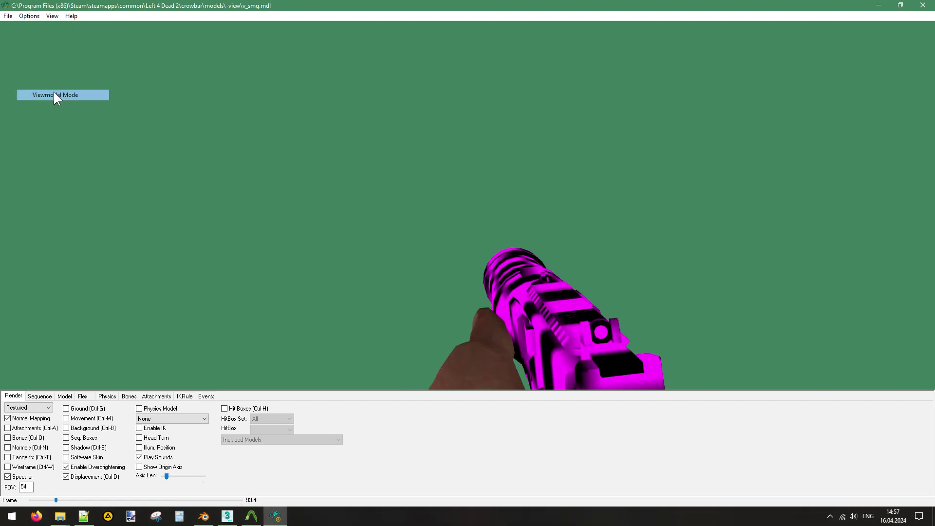
pyautogui.doubleClick(25, 486)
pyautogui.write('103')
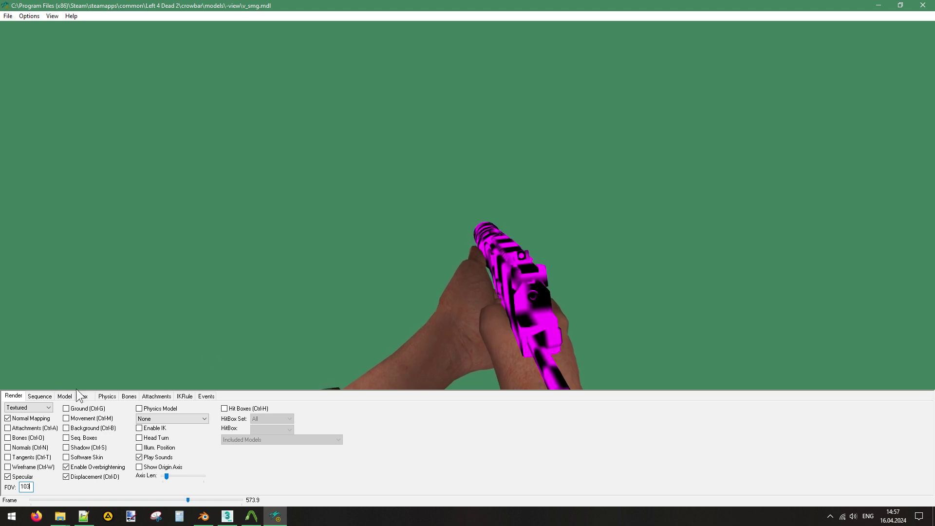
# Play ACT_VM_IDLE with ACT_VM_RELOAD_LAYER blended in at full weight and slow the playback to 0.25 speed.
pyautogui.click(39, 394)
pyautogui.click(63, 407)
pyautogui.click(63, 408)
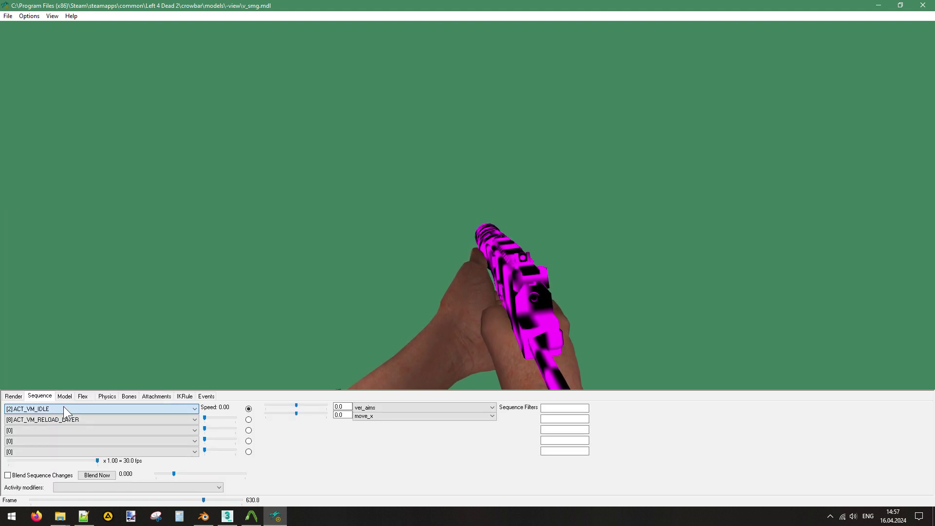
pyautogui.moveTo(208, 418); pyautogui.dragTo(272, 417)
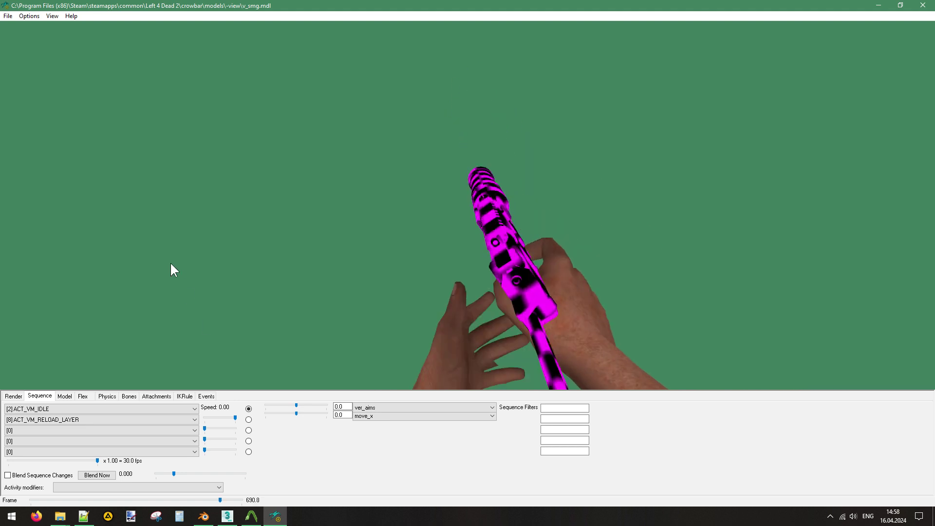
pyautogui.moveTo(98, 460); pyautogui.dragTo(31, 462)
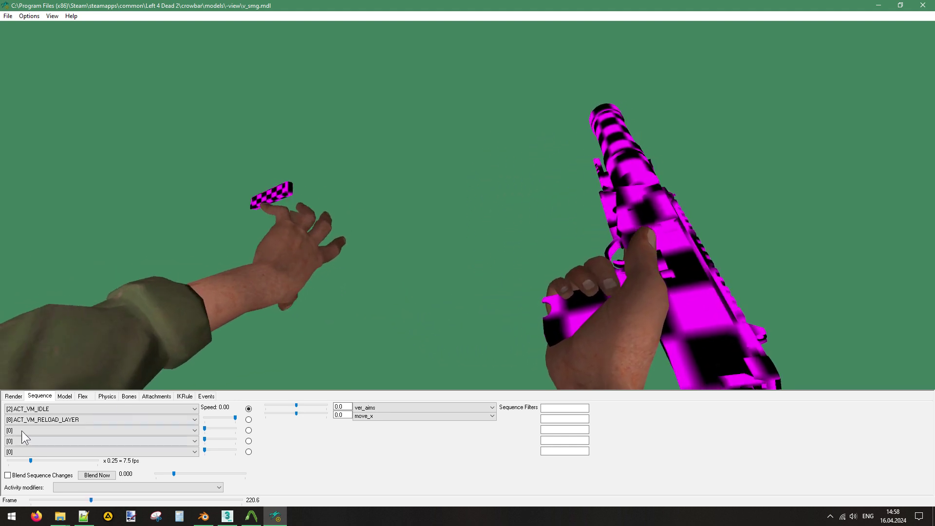
# Set the render mode to BoneWeights to inspect the weighting of the weapon and hands.
pyautogui.click(14, 395)
pyautogui.click(34, 408)
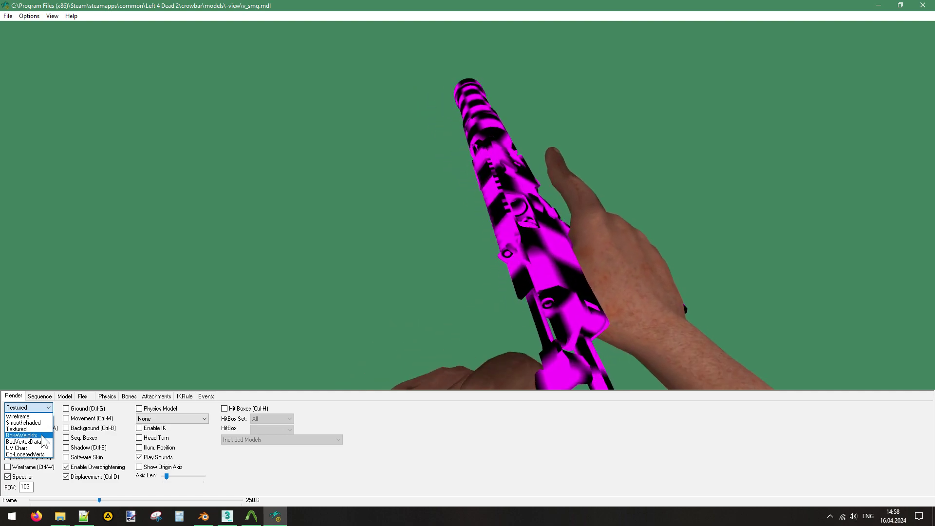
pyautogui.click(40, 435)
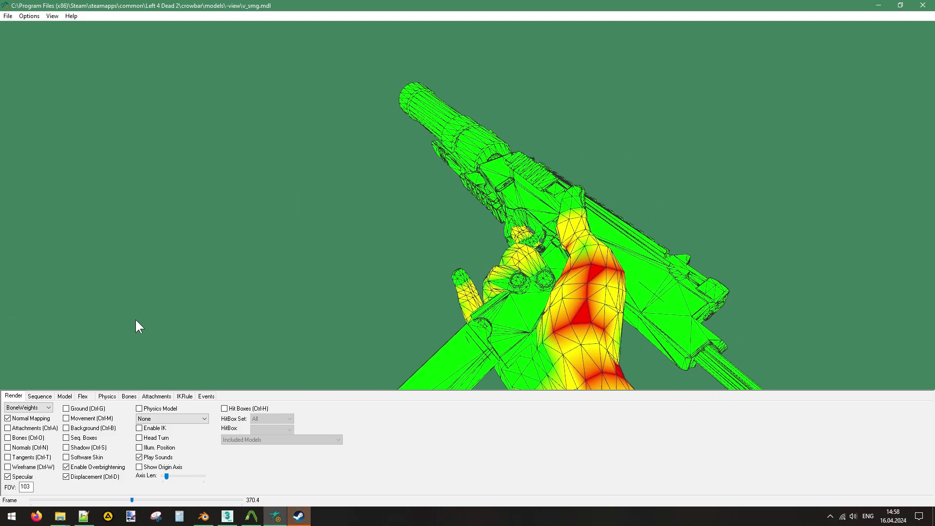
# Open the Steam friends window and change the account's online status.
pyautogui.click(830, 516)
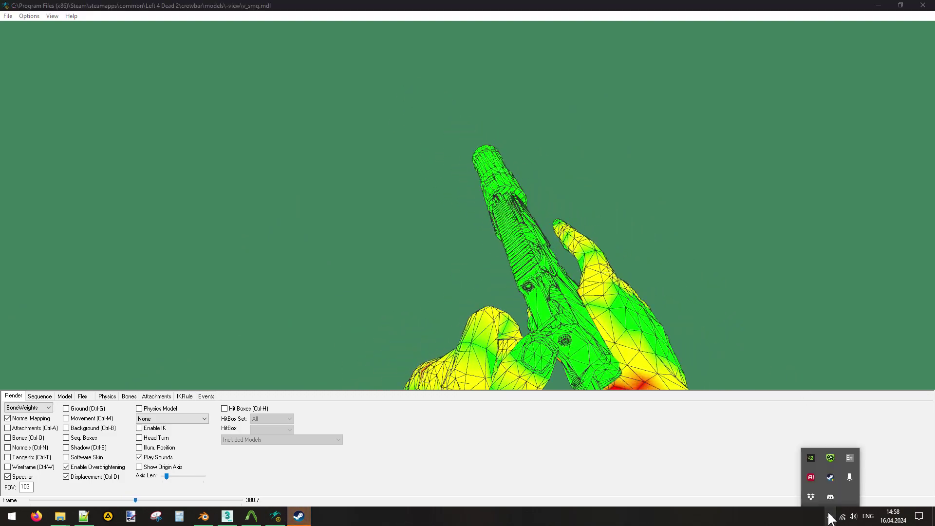
pyautogui.rightClick(832, 479)
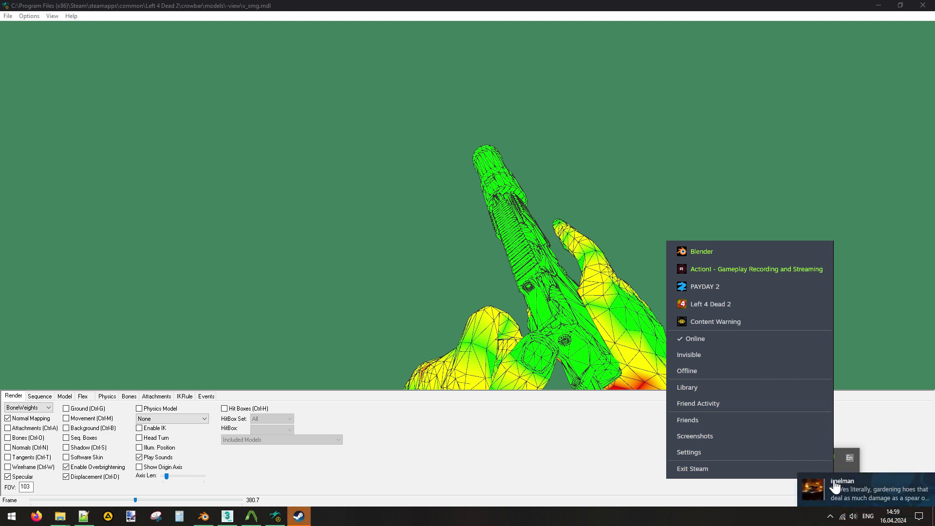
pyautogui.click(750, 422)
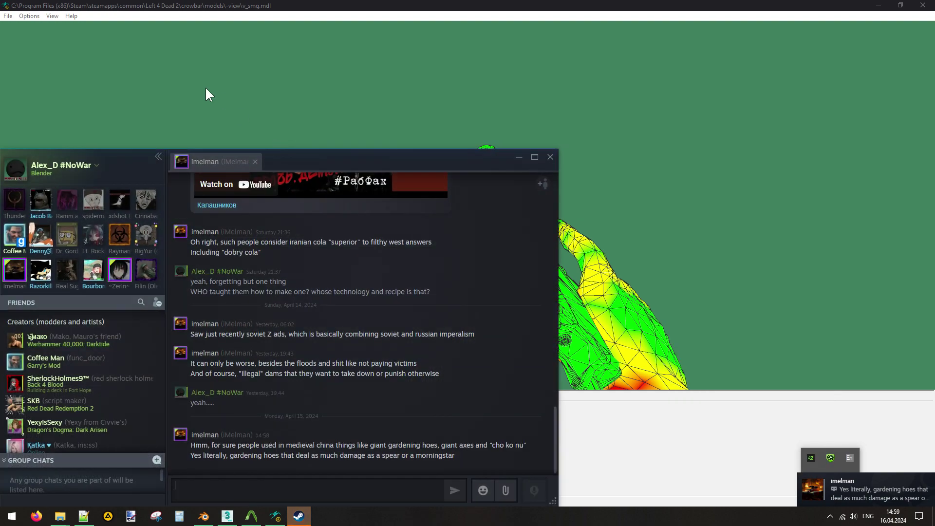
pyautogui.click(100, 169)
pyautogui.click(130, 234)
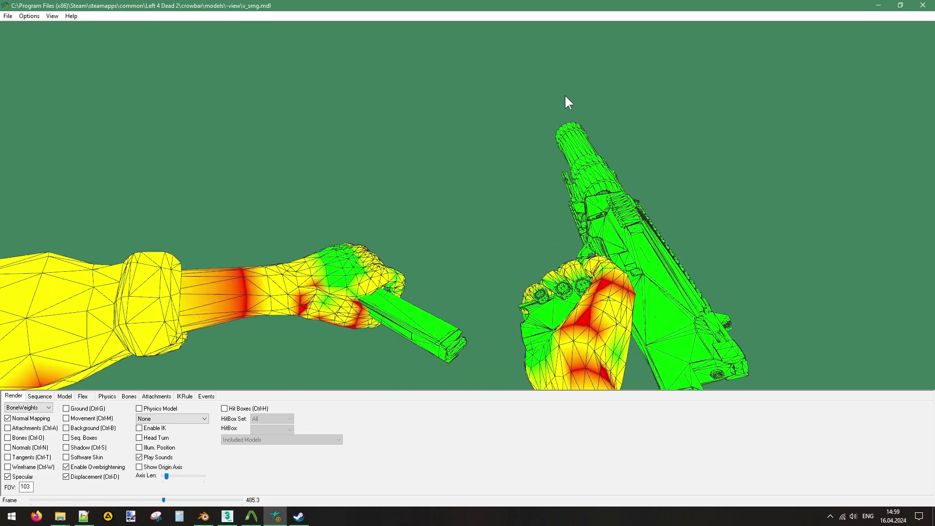
# Check the model in BadVertexData render mode and return to BoneWeights.
pyautogui.click(38, 407)
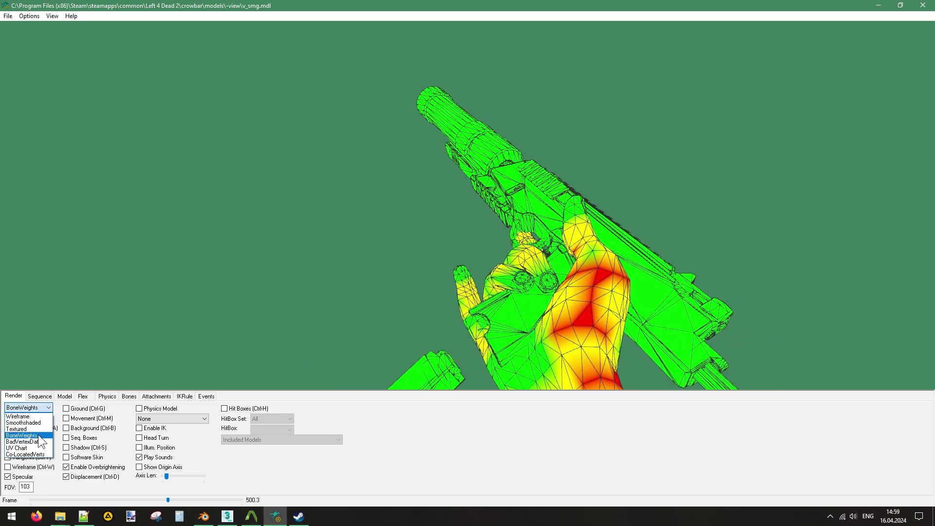
pyautogui.click(39, 443)
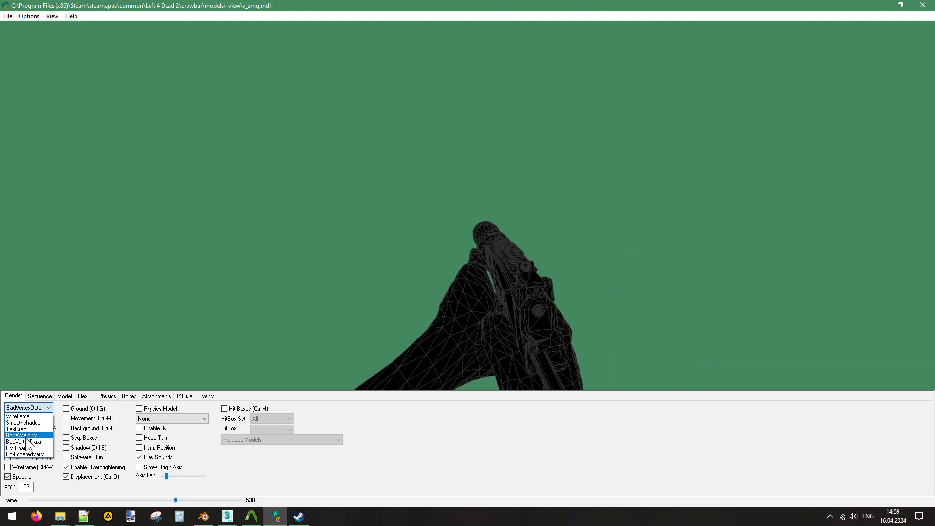
pyautogui.click(25, 435)
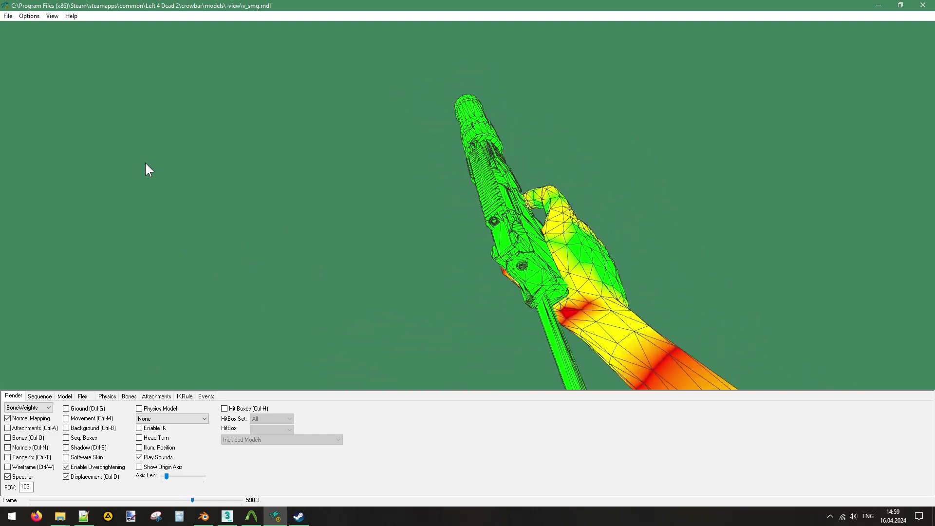
# Examine the reload animations by playing the ACT_VM_RELOAD_LAYER sequences 26, 8 and 28 in turn over the idle.
pyautogui.click(39, 396)
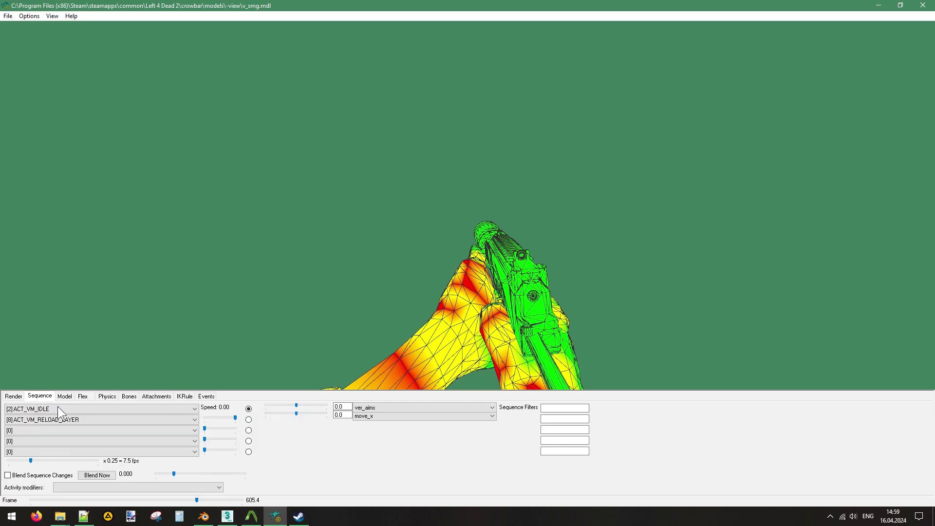
pyautogui.click(66, 419)
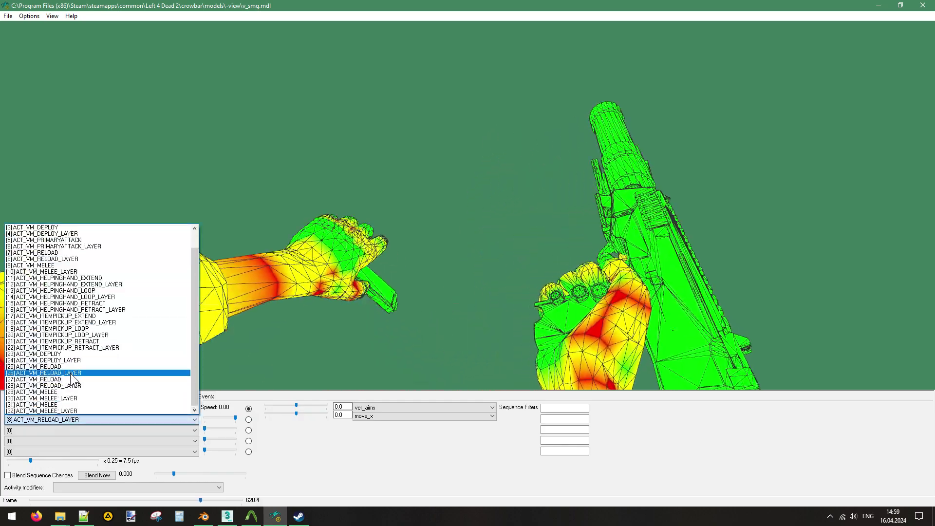
pyautogui.click(70, 373)
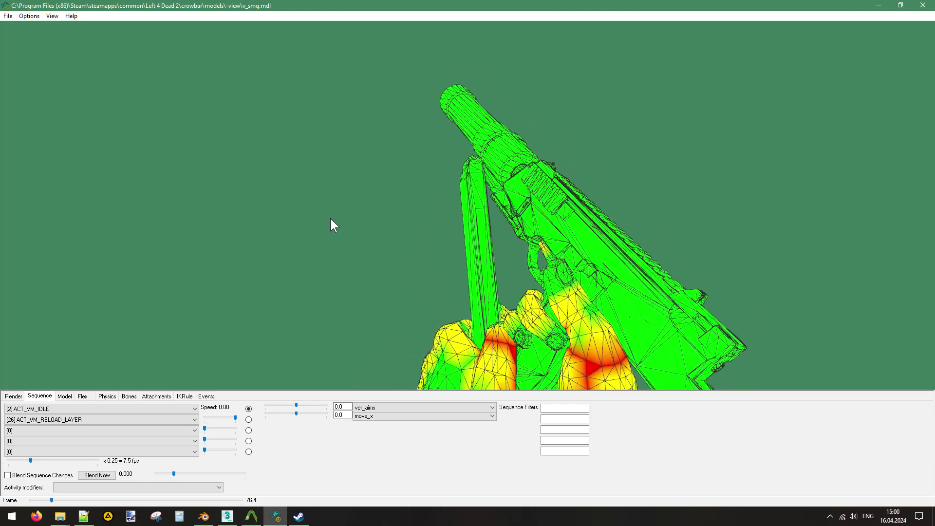
pyautogui.click(87, 420)
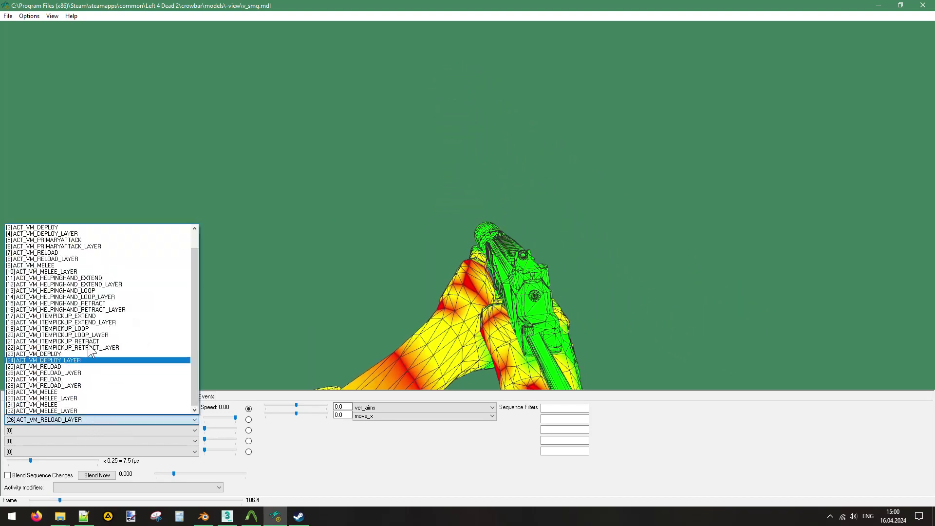
pyautogui.click(72, 278)
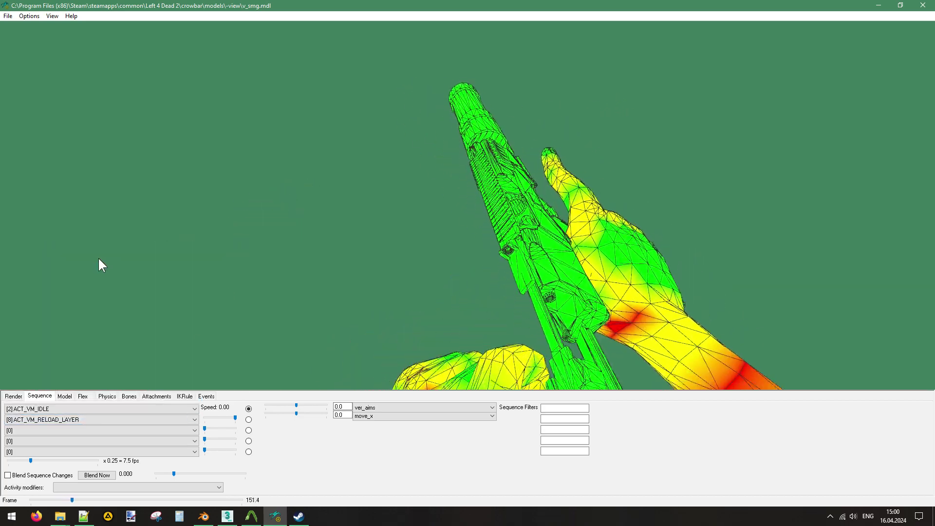
pyautogui.click(89, 419)
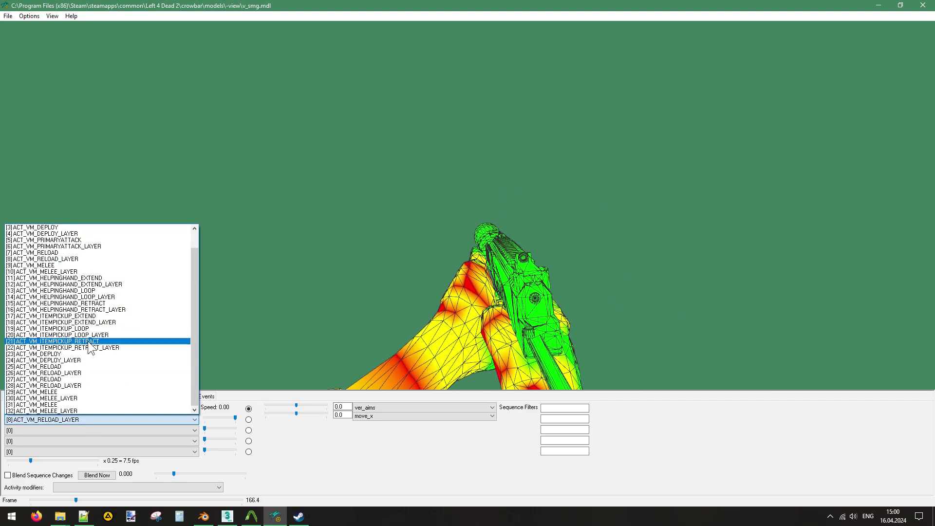
pyautogui.click(73, 382)
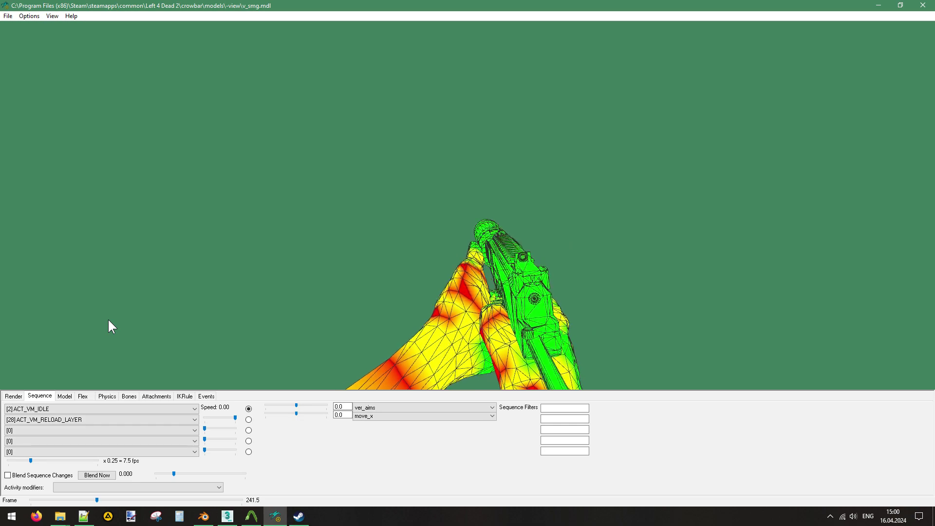
# Play the ACT_VM_DEPLOY_LAYER sequence 4 over the idle and set the playback speed back to 1.00.
pyautogui.click(85, 419)
pyautogui.click(73, 234)
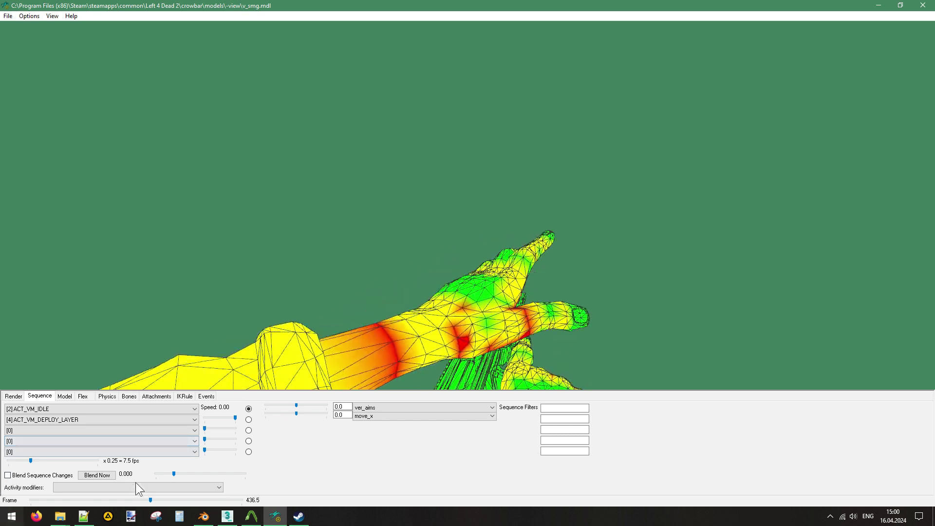
pyautogui.moveTo(31, 460); pyautogui.dragTo(104, 455)
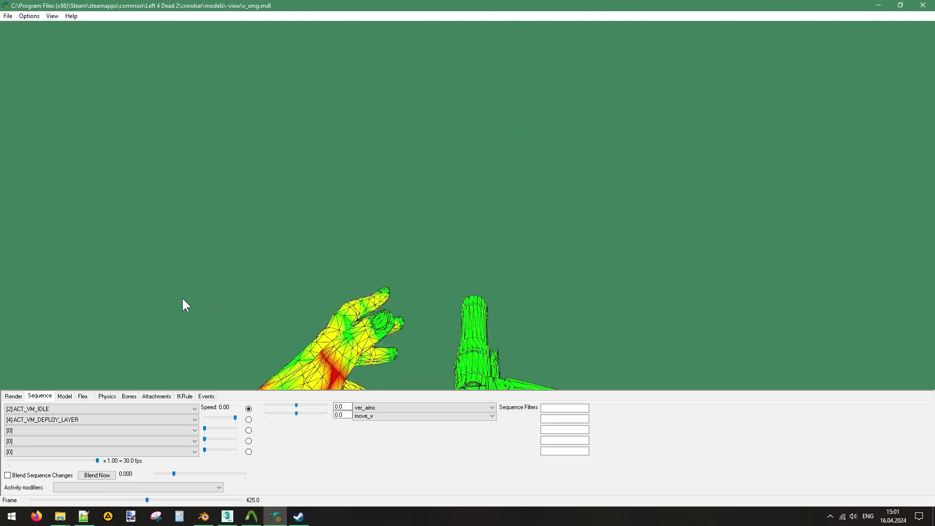
pyautogui.click(61, 421)
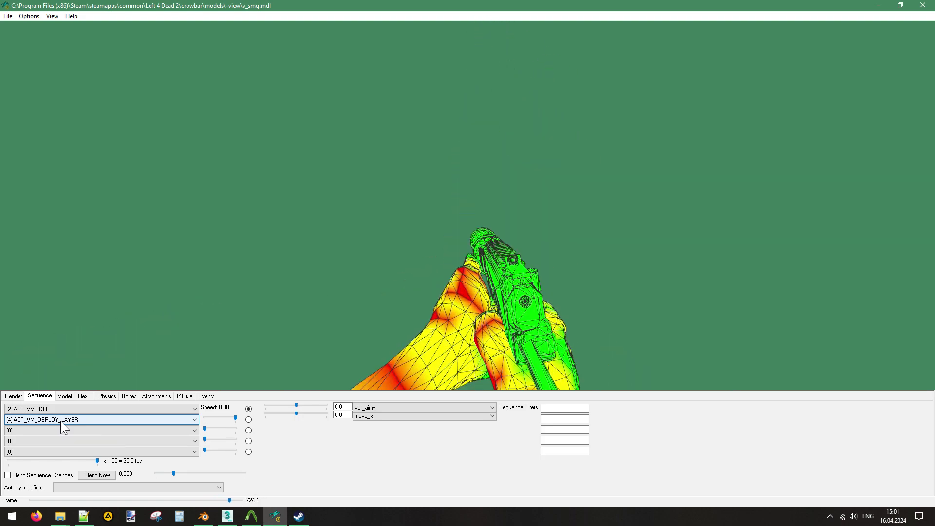
# Play the ACT_VM_DEPLOY_LAYER sequence 24 over the idle, slowed to 0.25 speed, and restore the playback speed to 1.00.
pyautogui.click(60, 419)
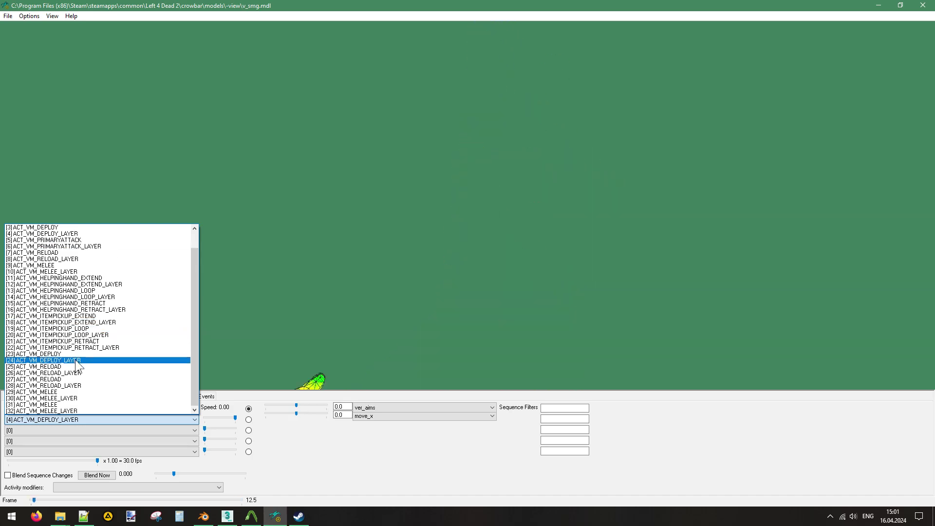
pyautogui.click(76, 360)
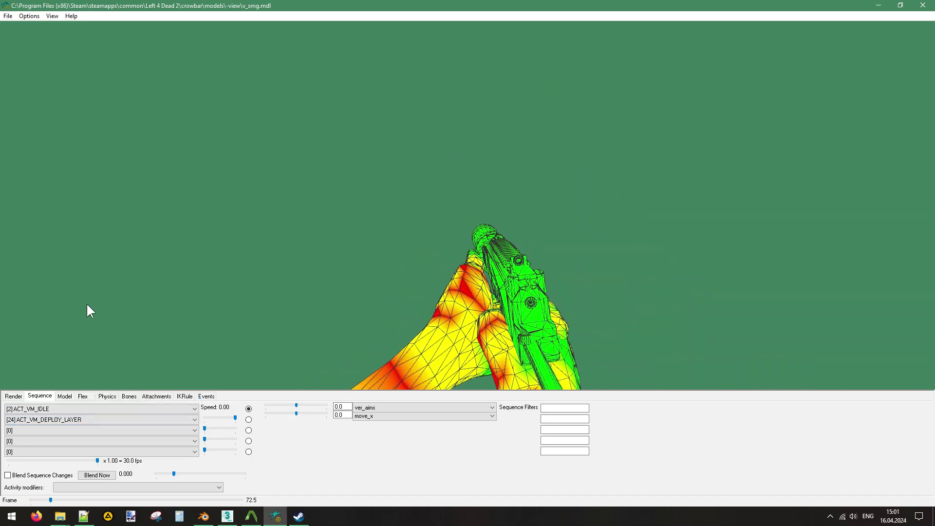
pyautogui.moveTo(98, 460); pyautogui.dragTo(31, 458)
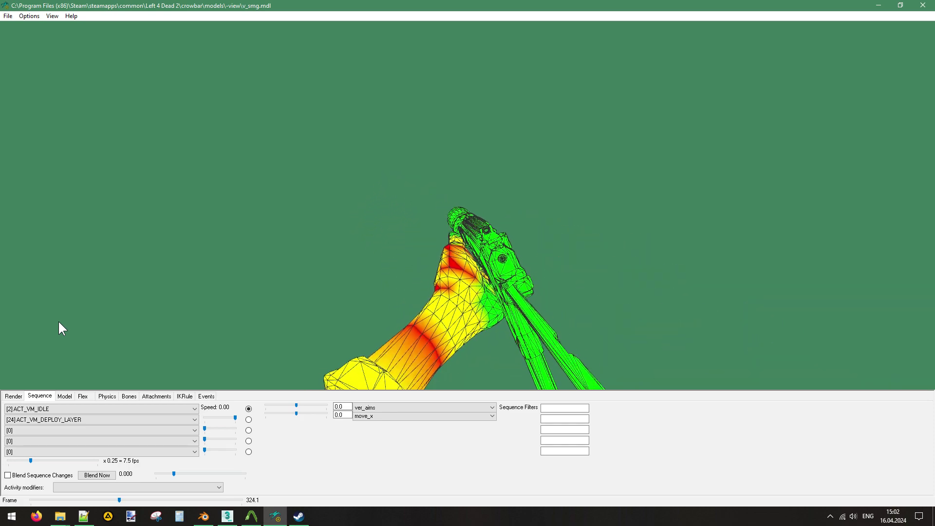
pyautogui.moveTo(30, 460); pyautogui.dragTo(119, 465)
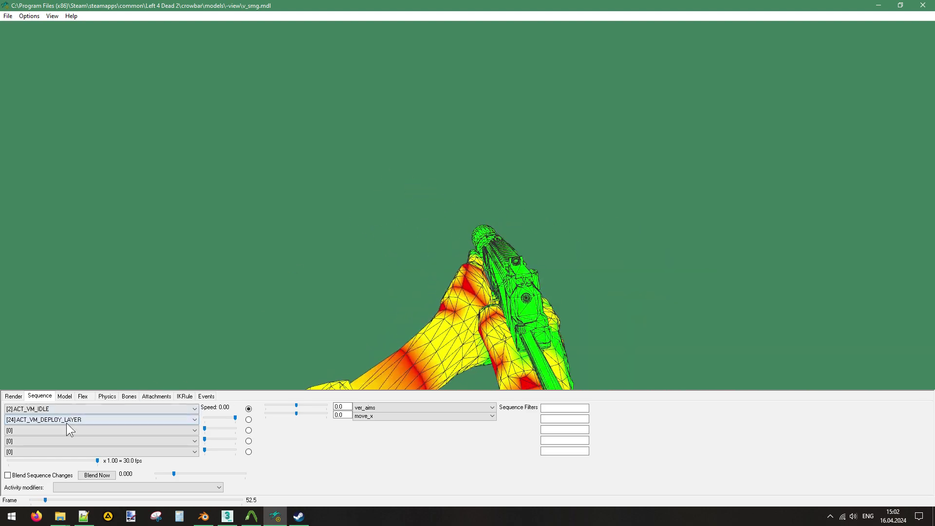
# Examine the ACT_VM_ITEMPICKUP_LOOP_LAYER sequence 20 over the idle and close the model viewer.
pyautogui.click(66, 421)
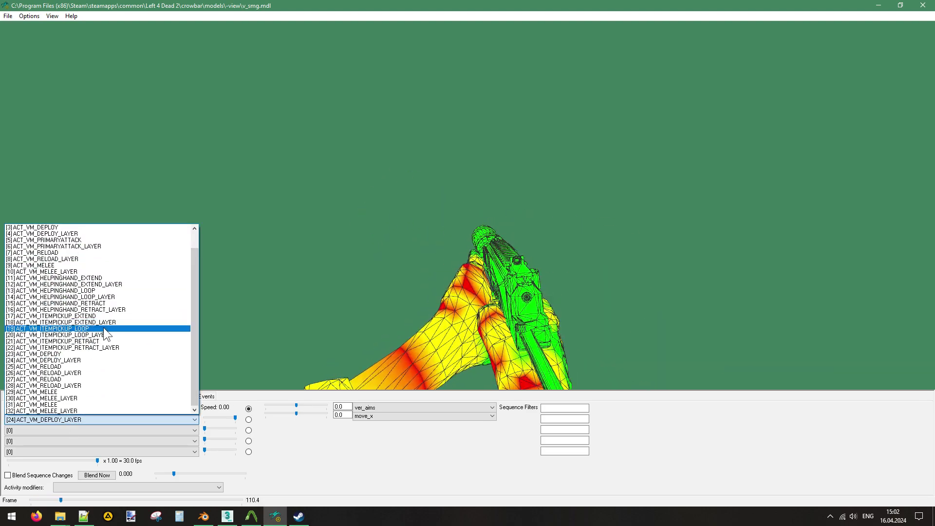
pyautogui.click(104, 335)
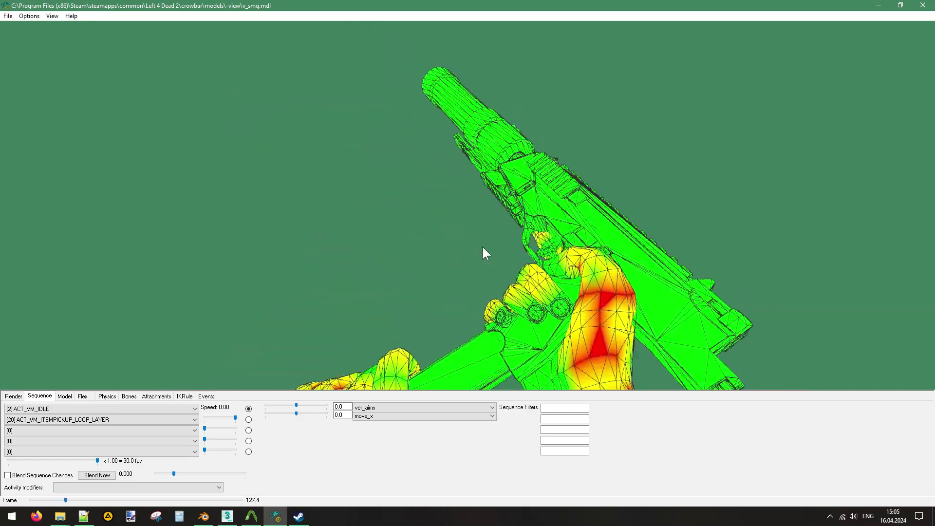
pyautogui.hotkey('alt', 'F4')
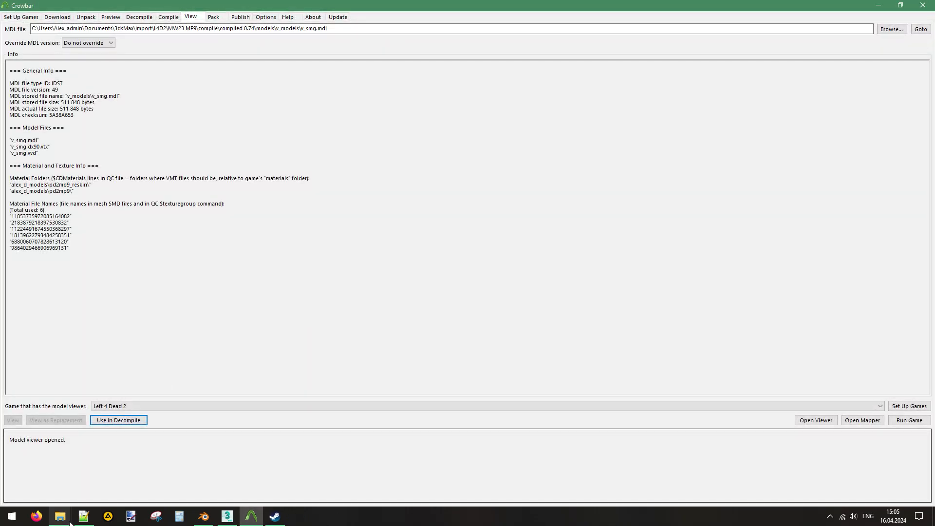
# Switch to the File Explorer window showing the compile folder and open compile-sd inside the MW23 MP9 folder.
pyautogui.moveTo(60, 516)
pyautogui.moveTo(135, 474)
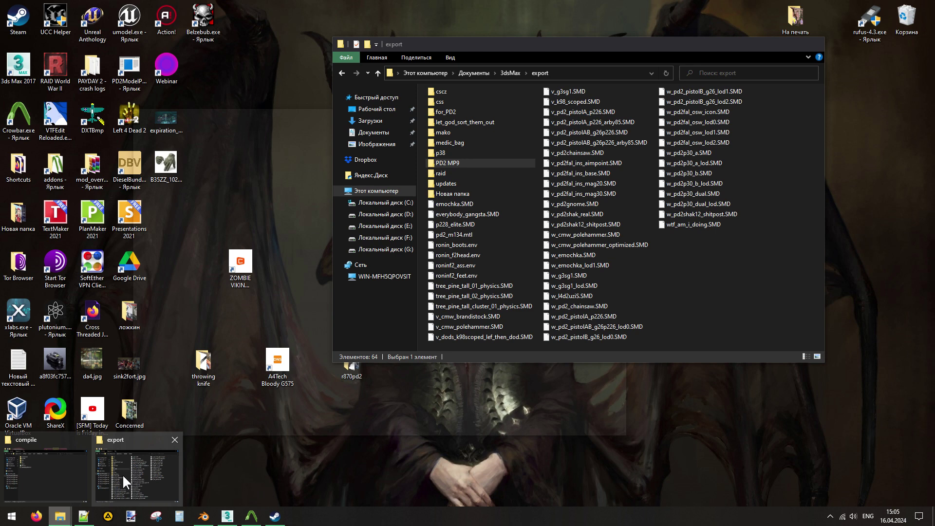
pyautogui.click(60, 474)
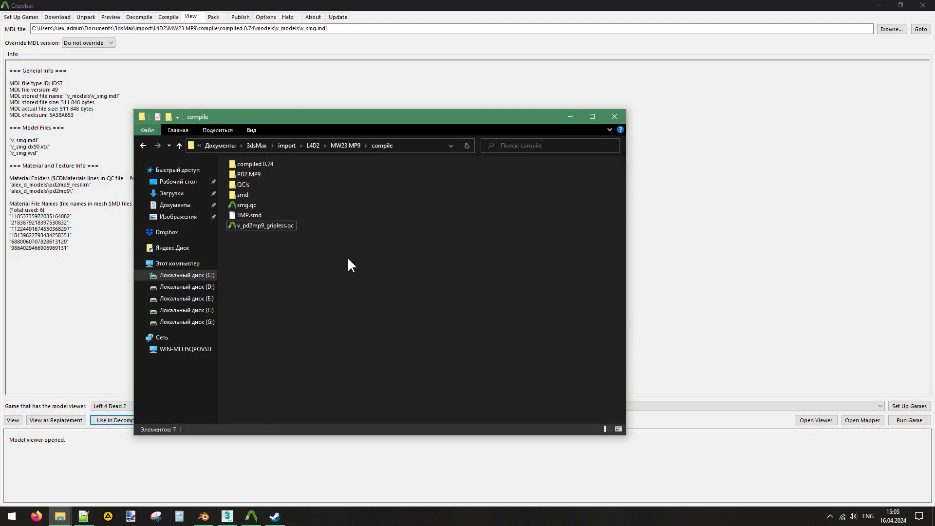
pyautogui.click(350, 145)
pyautogui.doubleClick(259, 174)
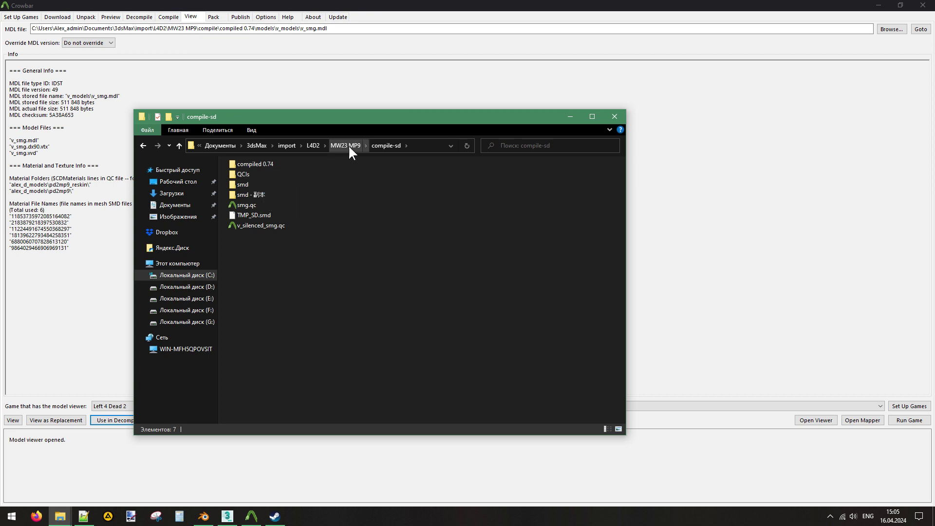
# Switch to Notepad++ and check the stock bodygroup's entries in v_pd2mp9_gripless.qc.
pyautogui.click(84, 516)
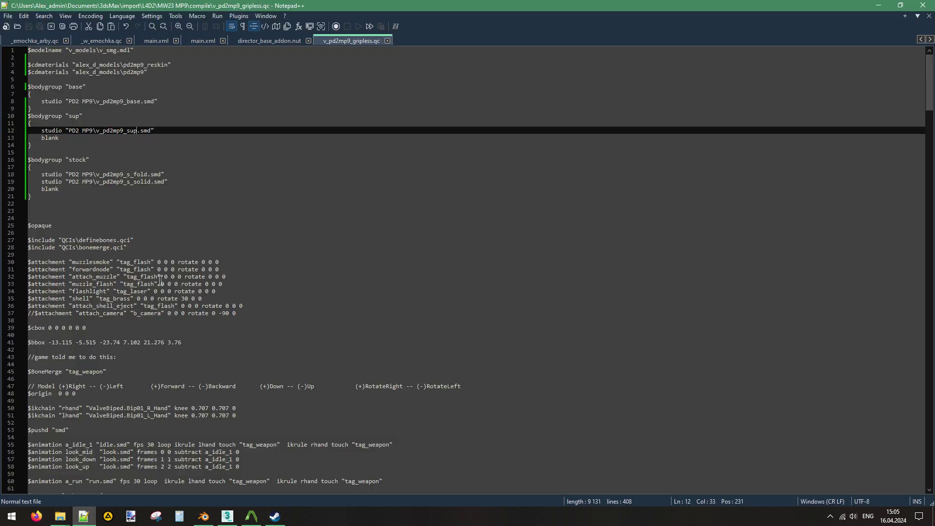
pyautogui.doubleClick(47, 190)
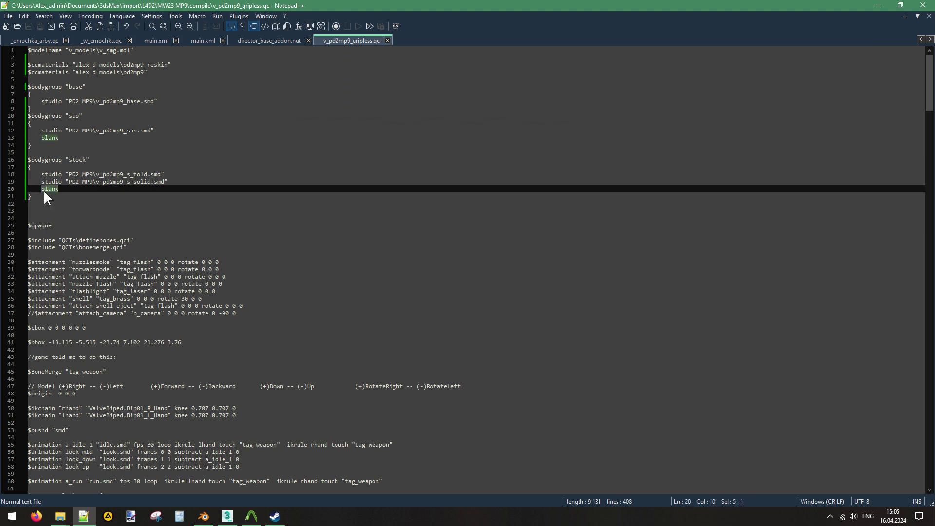
pyautogui.click(71, 198)
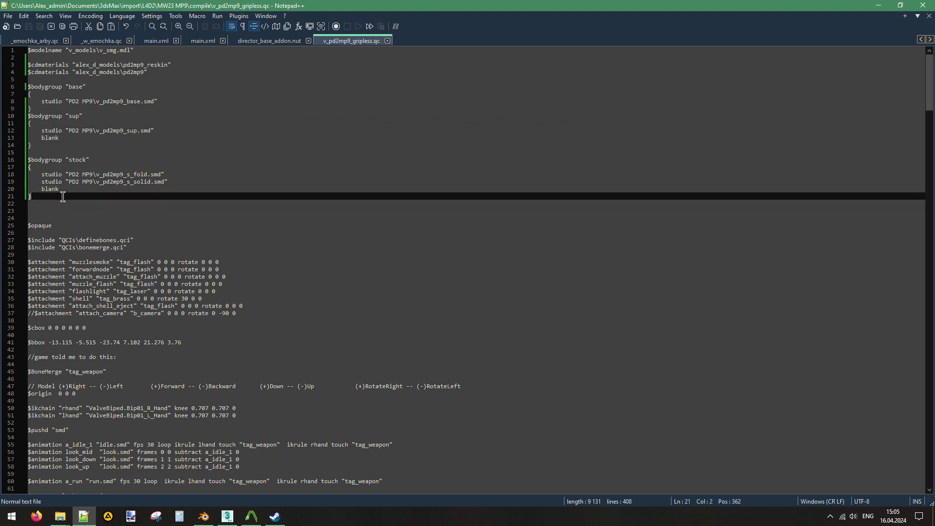
# Copy the PD2 MP9 folder from the 3dsMax export folder into compile-sd.
pyautogui.click(60, 516)
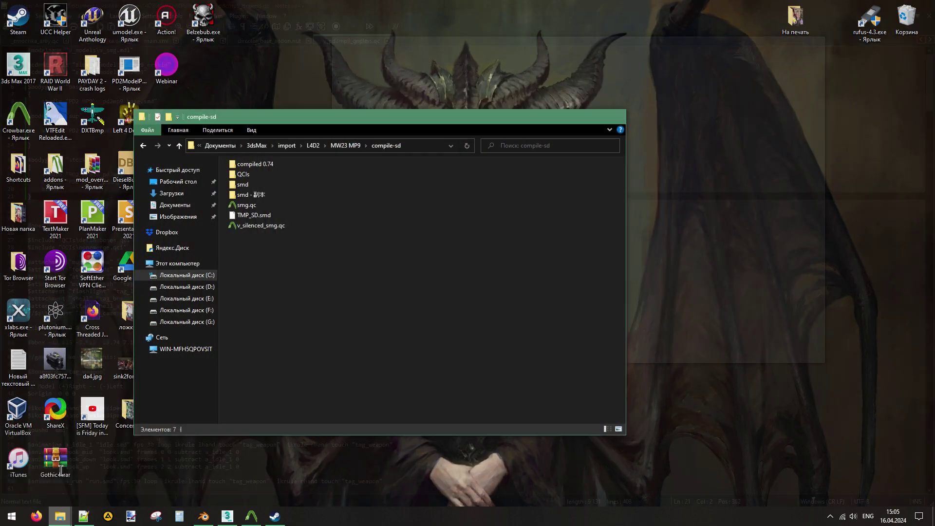
pyautogui.click(46, 475)
pyautogui.click(60, 516)
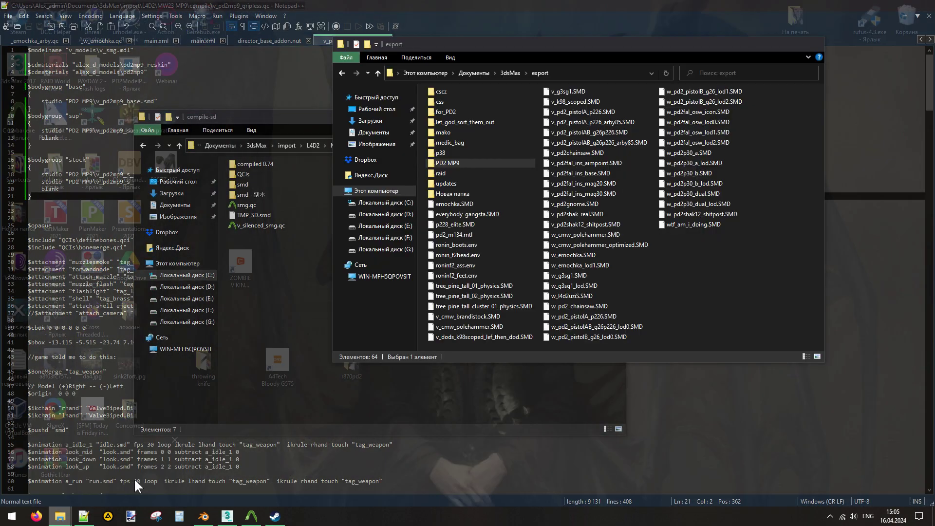
pyautogui.click(141, 473)
pyautogui.moveTo(452, 163); pyautogui.dragTo(249, 294)
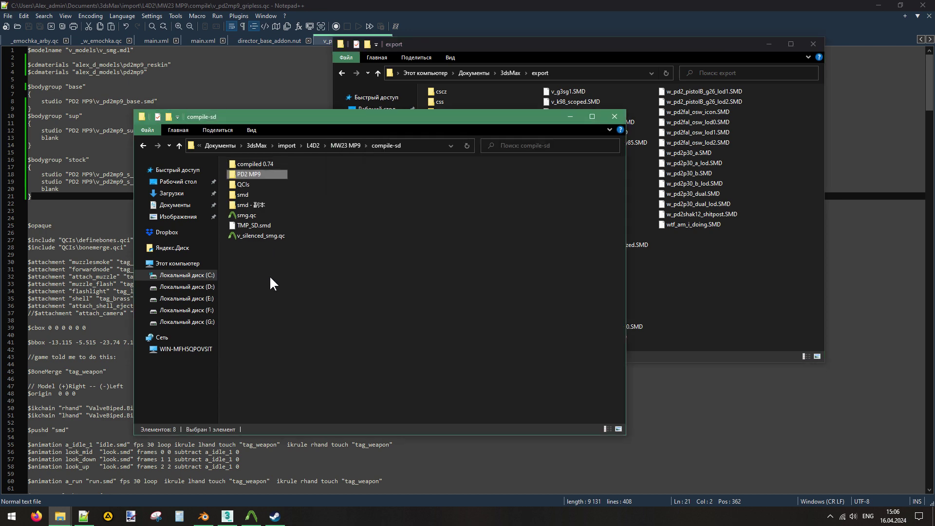
# Duplicate v_silenced_smg.qc in the compile-sd folder and rename the copy as v_pd2mp9_gripped.qc.
pyautogui.click(263, 235)
pyautogui.moveTo(264, 234); pyautogui.dragTo(299, 292)
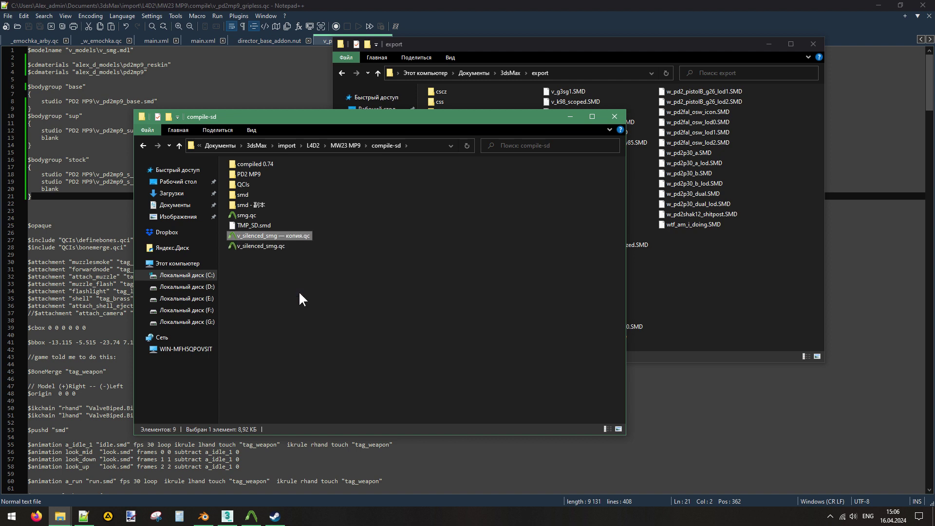
pyautogui.click(268, 236)
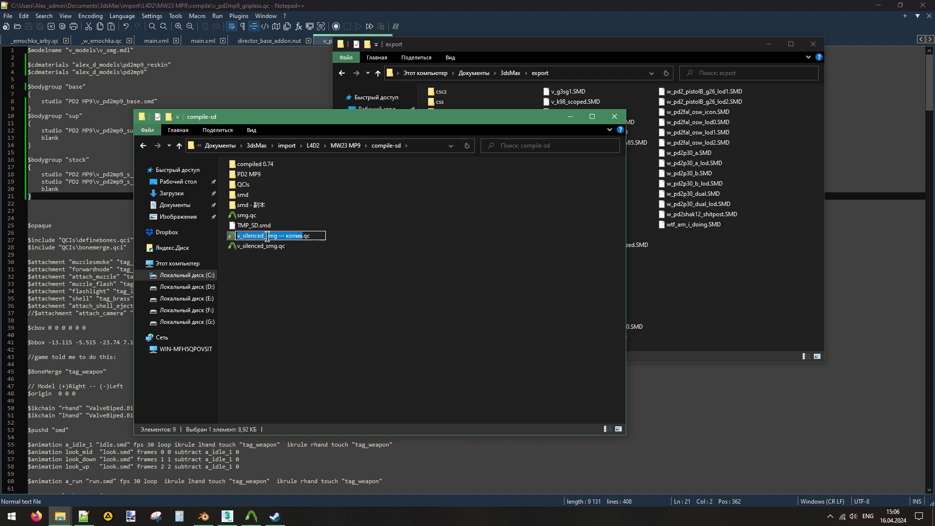
pyautogui.write('v')
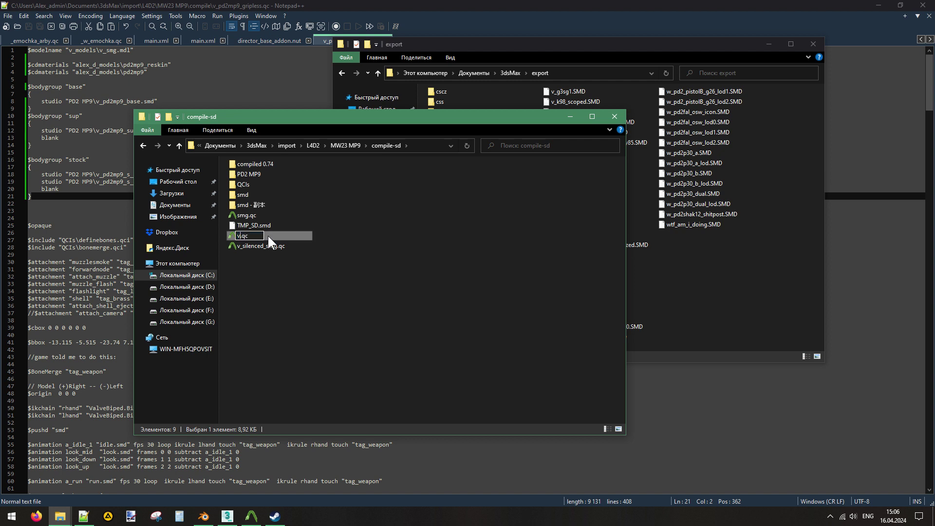
pyautogui.write('_pd2_')
pyautogui.press('BackSpace')
pyautogui.write('mp9_grip')
pyautogui.press('Return')
pyautogui.click(275, 235)
pyautogui.write('ped')
pyautogui.click(278, 254)
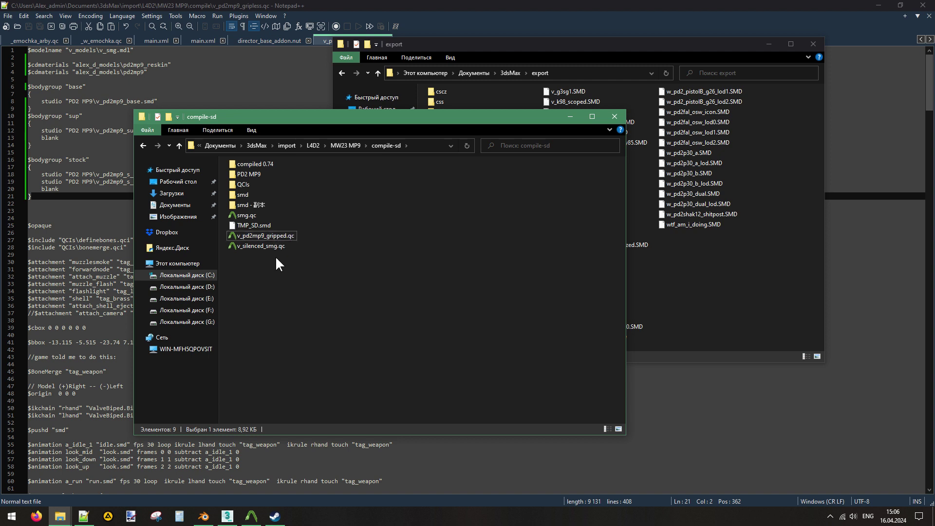
# Open v_pd2mp9_gripped.qc in Notepad++ and replace its material and bodygroup lines with the base, sup and stock bodygroups from v_pd2mp9_gripless.qc.
pyautogui.moveTo(262, 235); pyautogui.dragTo(272, 92)
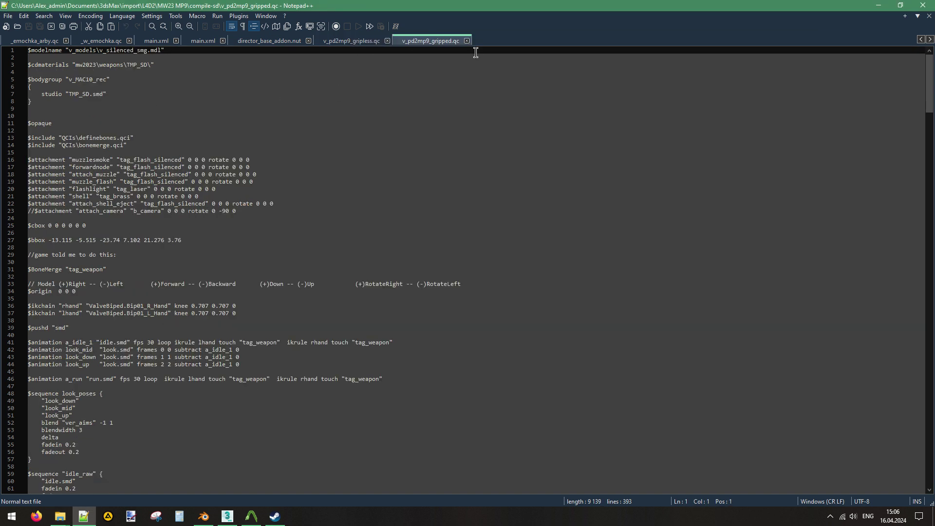
pyautogui.click(363, 43)
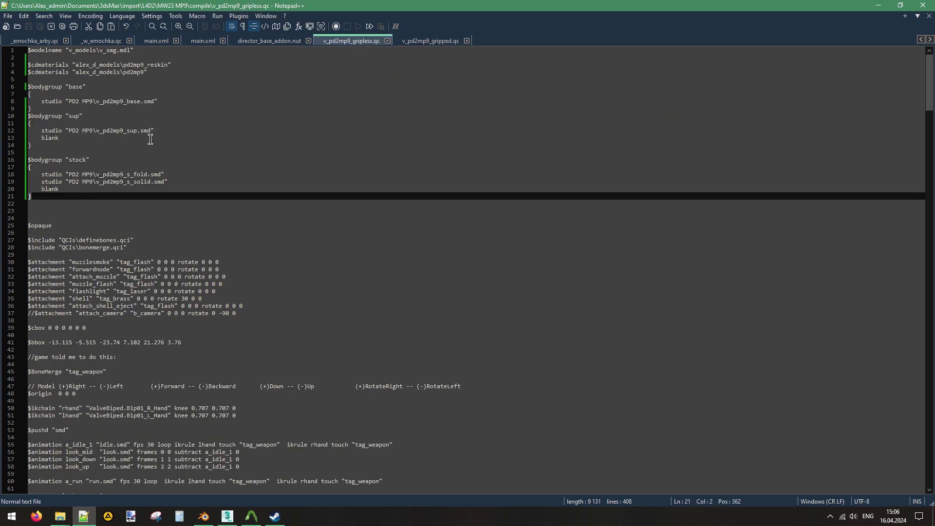
pyautogui.moveTo(42, 196); pyautogui.dragTo(25, 65)
pyautogui.click(444, 42)
pyautogui.write('$bodygroup "base" { \tstudio "PD2 MP9\\v_pd2mp9_base.smd" } $bodygroup "sup" { \tstudio "PD2 MP9\\v_pd2mp9_sup.smd" \tblank }  $bodygroup "stock" { \tstudio "PD2 MP9\\v_pd2mp9_s_fold.smd" \tstudio "PD2 MP9\\v_pd2mp9_s_solid.smd" \tblank }')
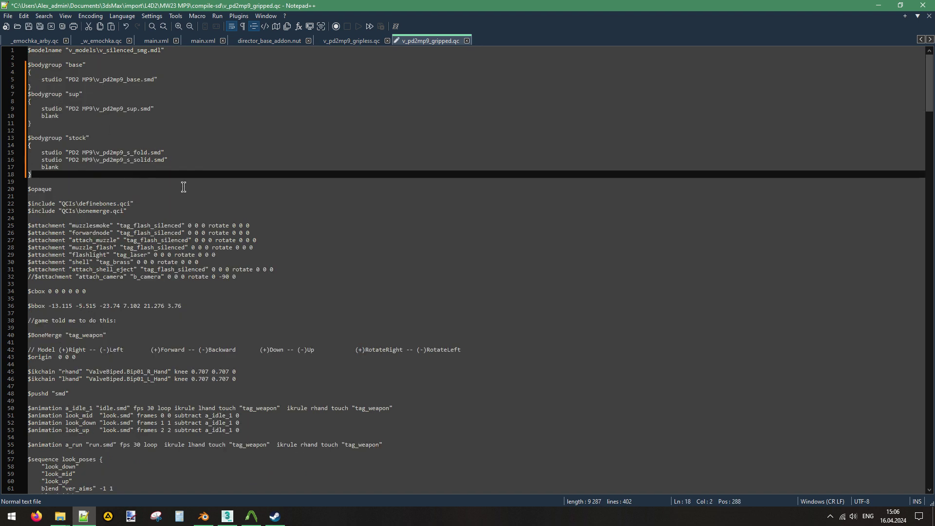
# Set the $origin line of v_pd2mp9_gripped.qc to 2 0 0.
pyautogui.click(62, 349)
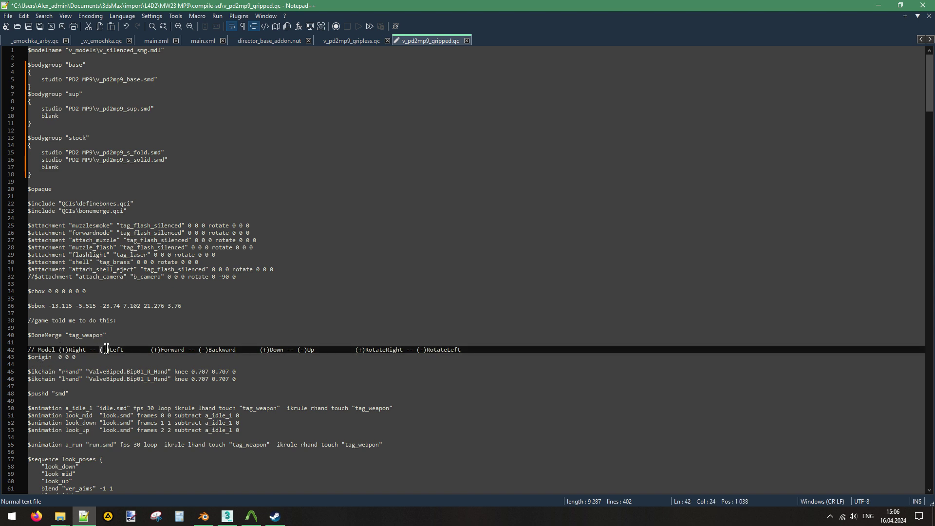
pyautogui.click(105, 350)
pyautogui.moveTo(59, 358); pyautogui.dragTo(61, 359)
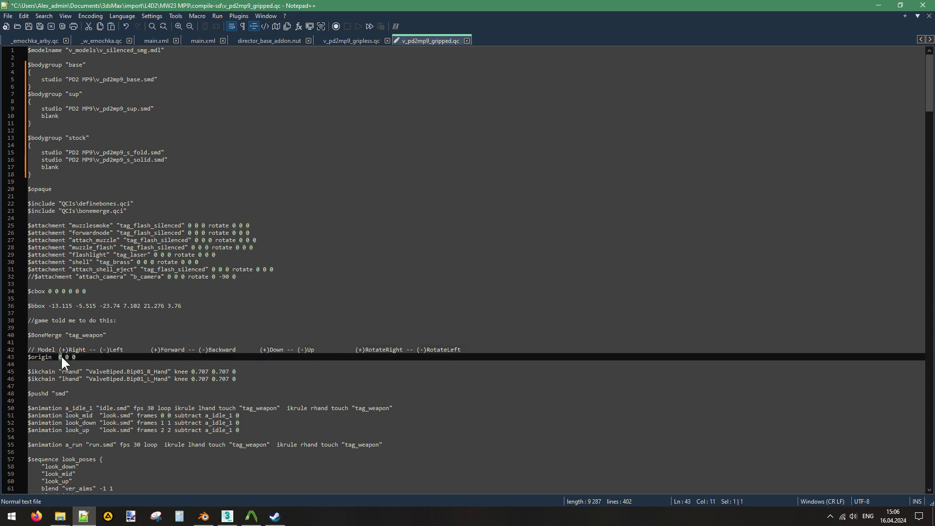
pyautogui.write('2')
# Duplicate the "sup" bodygroup block below the "stock" block and remove the empty line above "stock".
pyautogui.moveTo(39, 125); pyautogui.dragTo(18, 94)
pyautogui.hotkey('ctrl', 'c')
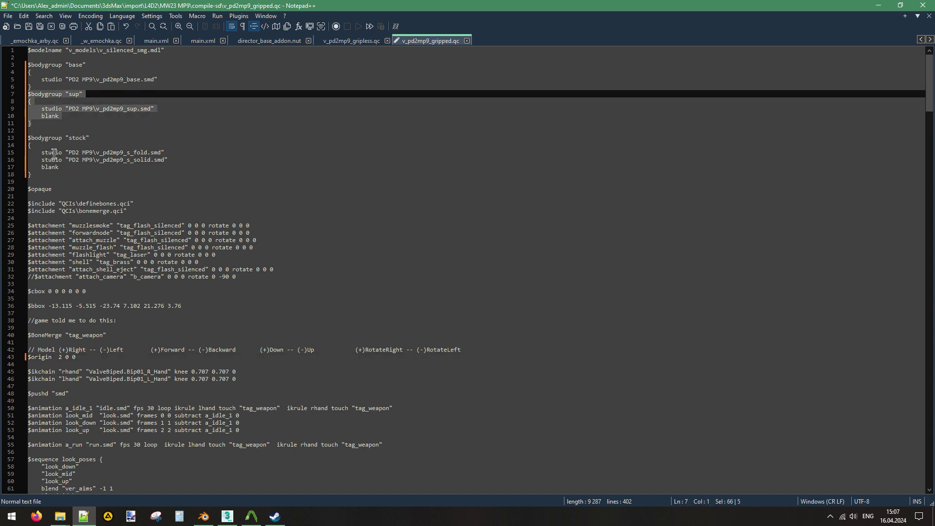
pyautogui.click(38, 176)
pyautogui.press('Return')
pyautogui.write('v')
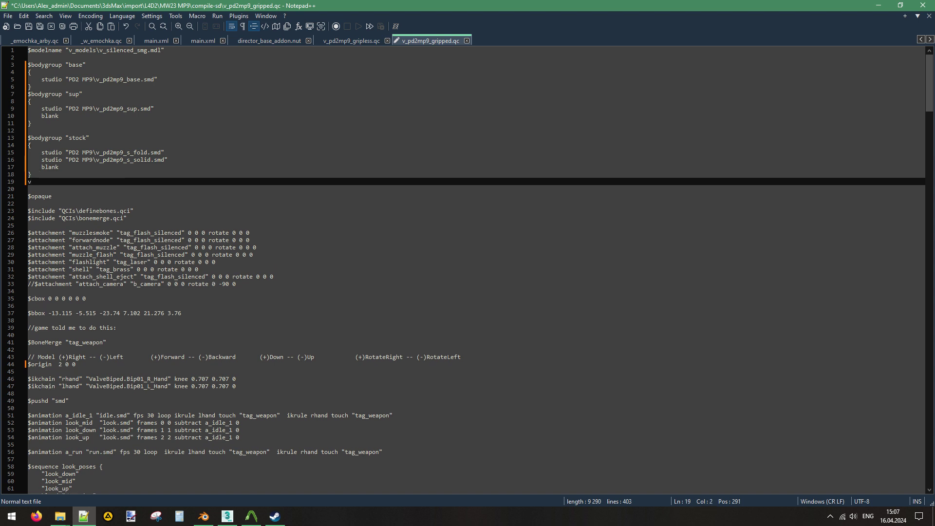
pyautogui.press('BackSpace')
pyautogui.hotkey('ctrl', 'v')
pyautogui.click(51, 131)
pyautogui.press('BackSpace')
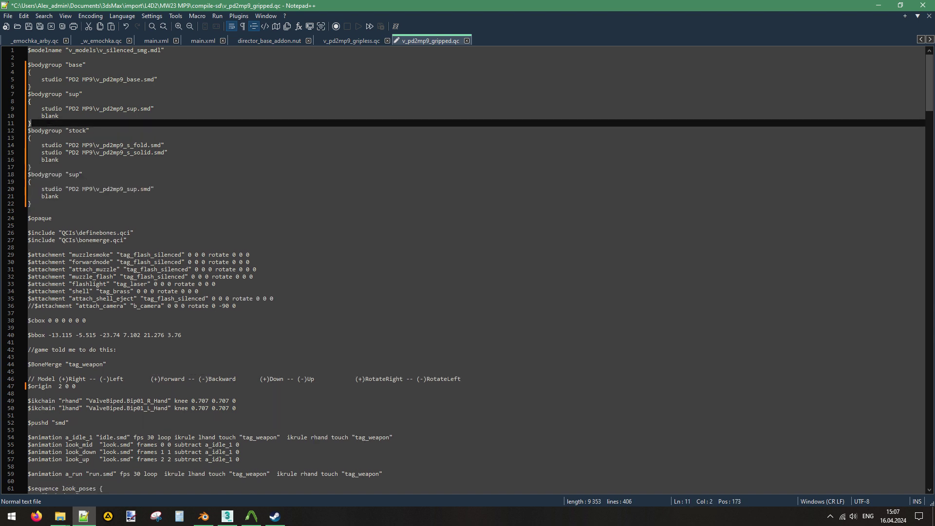
# Turn the duplicated block into a "grip" bodygroup using PD2 MP9\v_pd2mp9_g_stubby.smd without a blank option, and save the file.
pyautogui.doubleClick(71, 174)
pyautogui.write('grip')
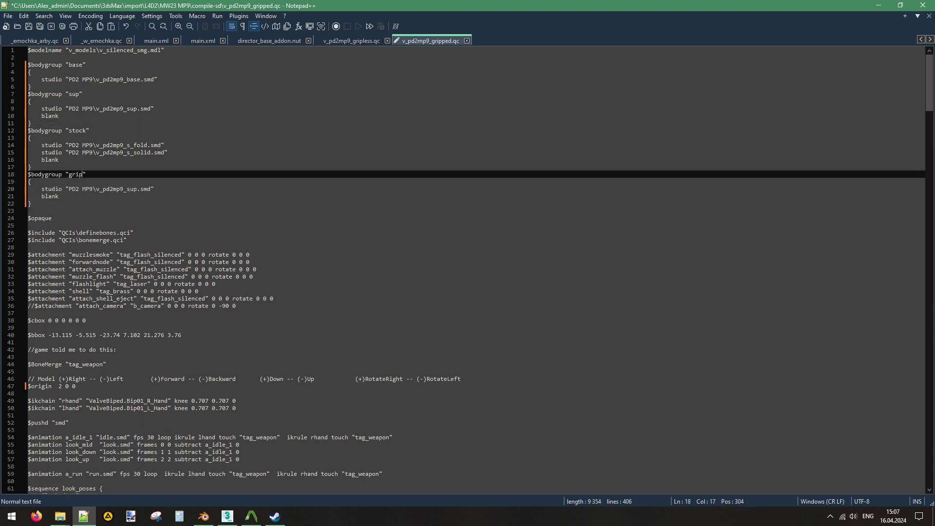
pyautogui.click(44, 200)
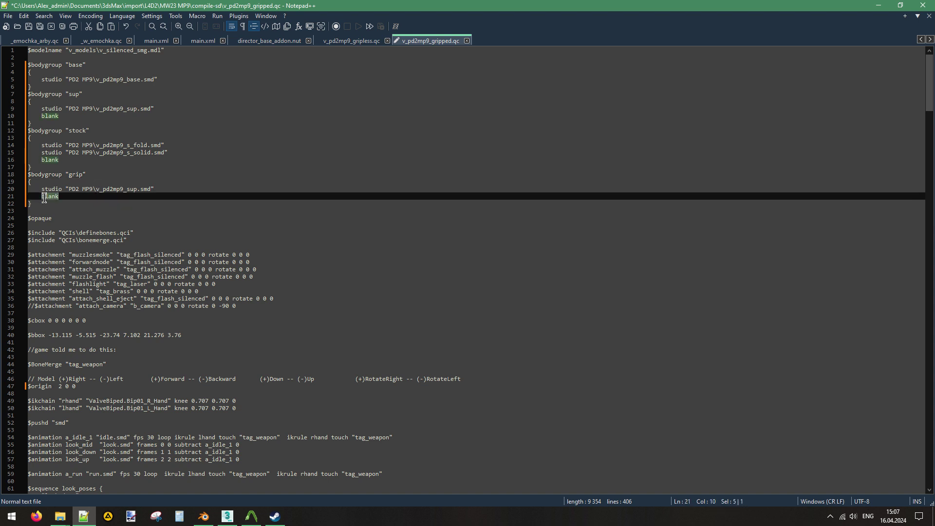
pyautogui.doubleClick(45, 197)
pyautogui.press('BackSpace')
pyautogui.press('BackSpace')
pyautogui.press('BackSpace')
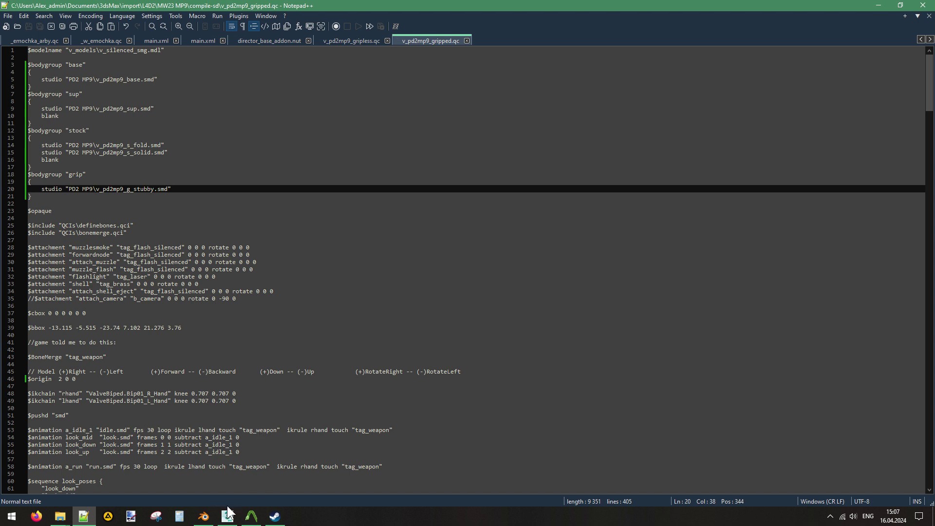
pyautogui.click(257, 519)
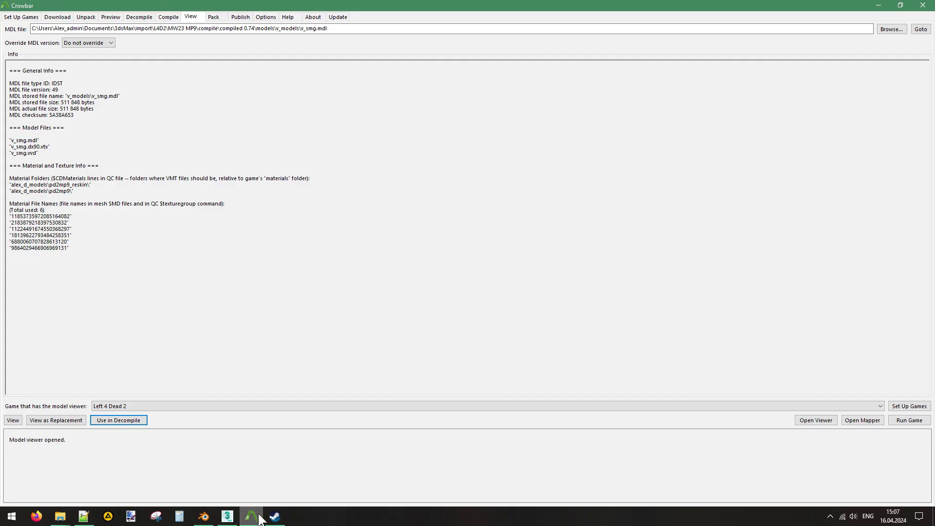
pyautogui.click(169, 17)
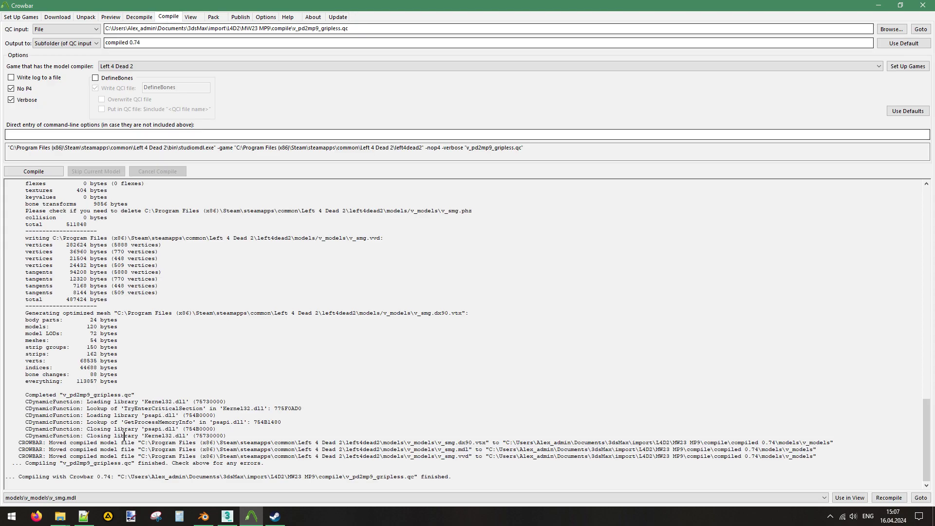
pyautogui.moveTo(61, 515)
pyautogui.moveTo(124, 481)
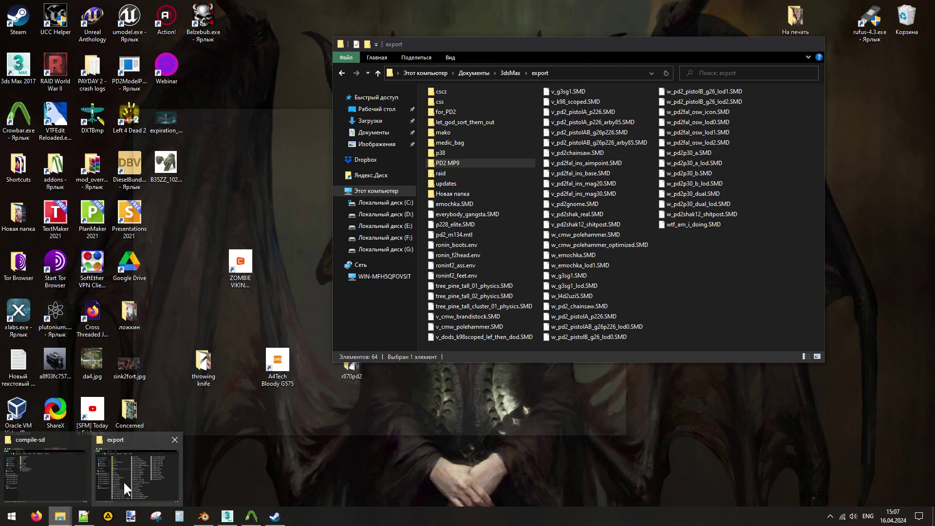
pyautogui.click(130, 474)
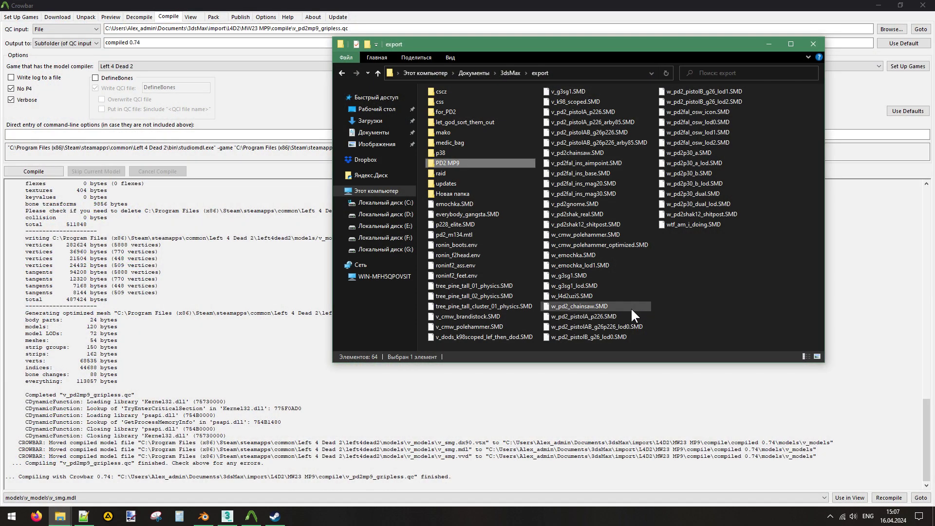
pyautogui.click(190, 16)
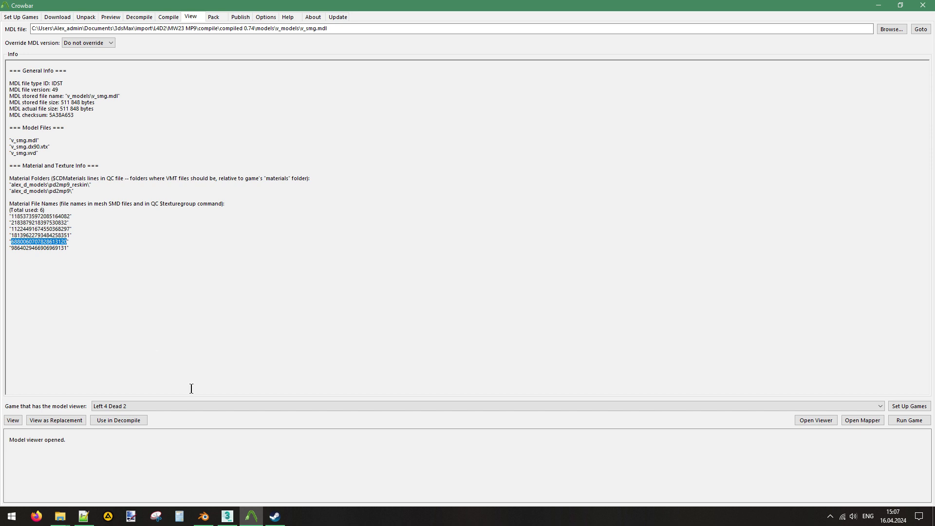
pyautogui.click(250, 516)
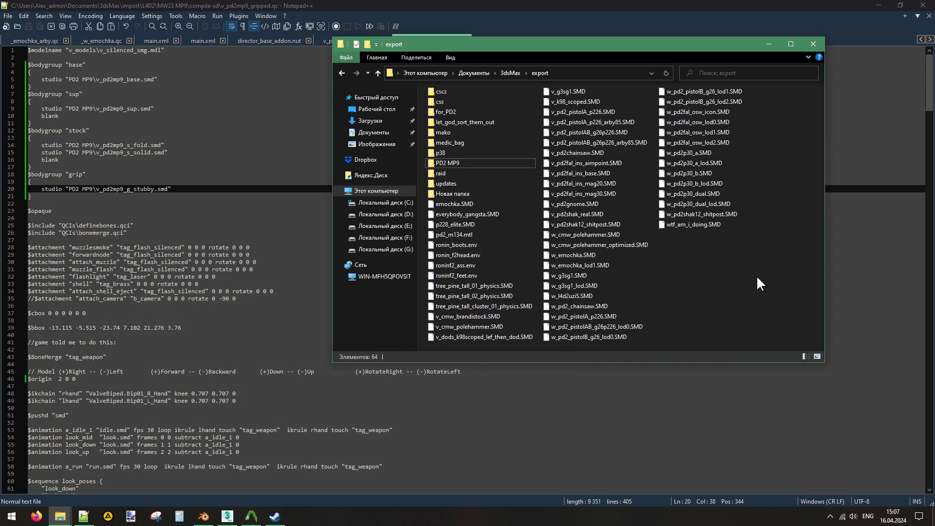
pyautogui.click(36, 516)
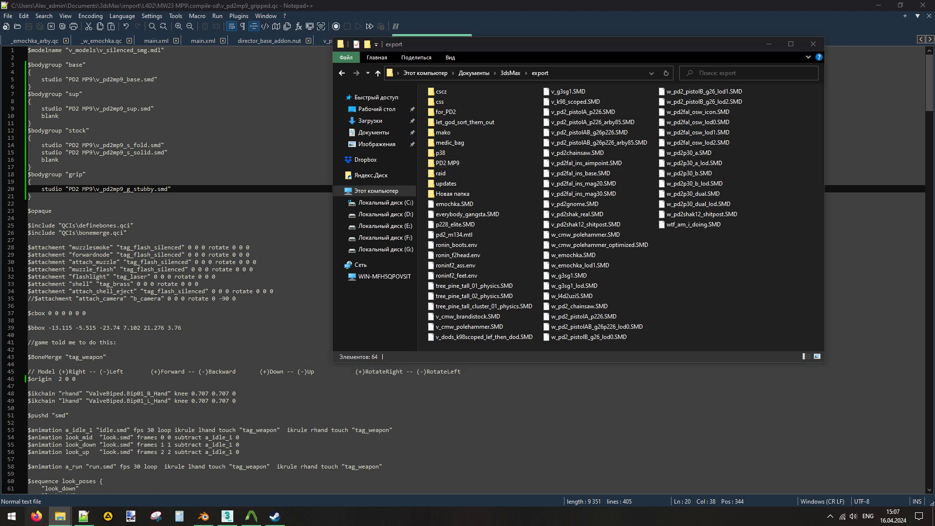
# Restart Crowbar with v_pd2mp9_gripped.qc from the compile-sd folder and compile it for Left 4 Dead 2.
pyautogui.click(932, 4)
pyautogui.click(60, 516)
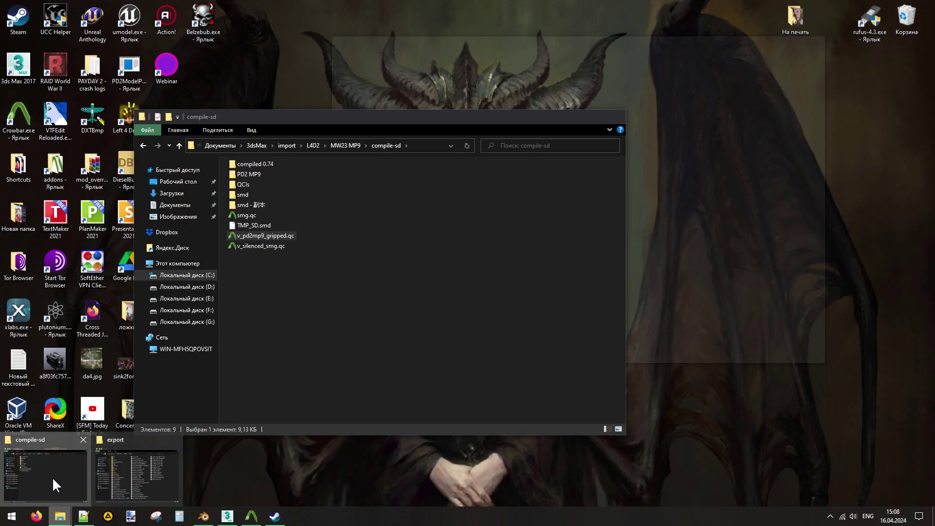
pyautogui.click(51, 477)
pyautogui.click(404, 328)
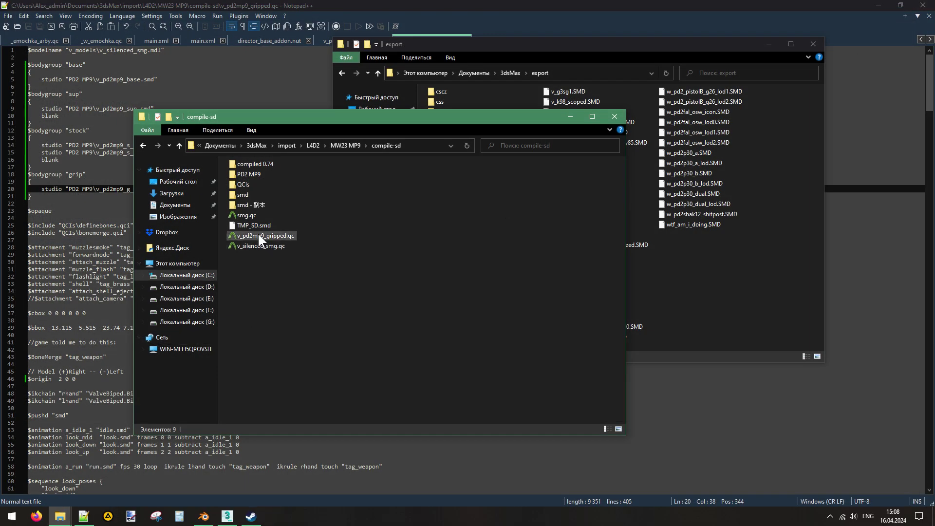
pyautogui.doubleClick(259, 236)
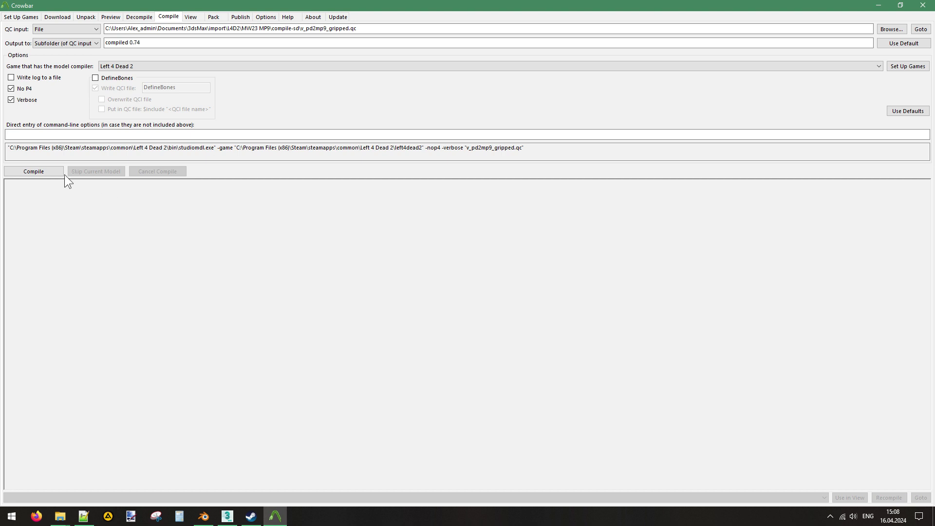
pyautogui.click(61, 172)
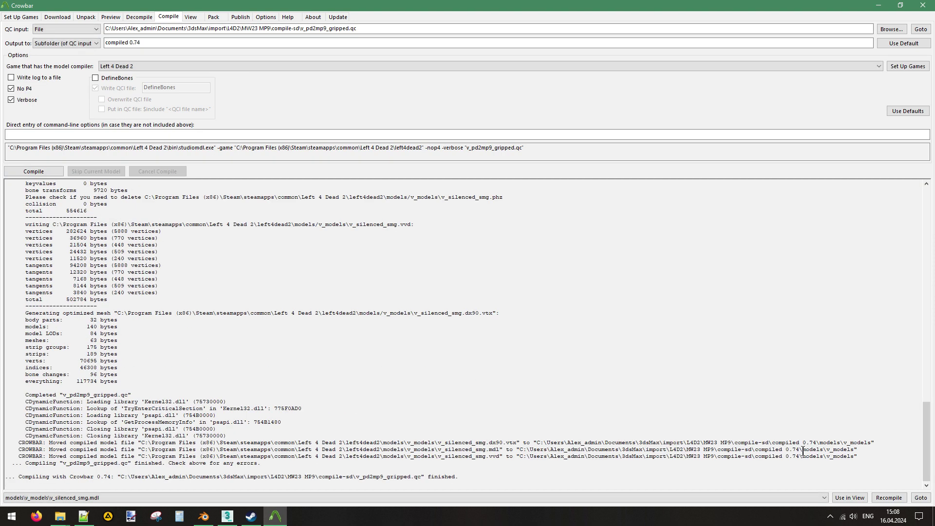
# Open the compiled v_silenced_smg.mdl as a replacement in the model viewer and maximize the viewer window.
pyautogui.click(849, 498)
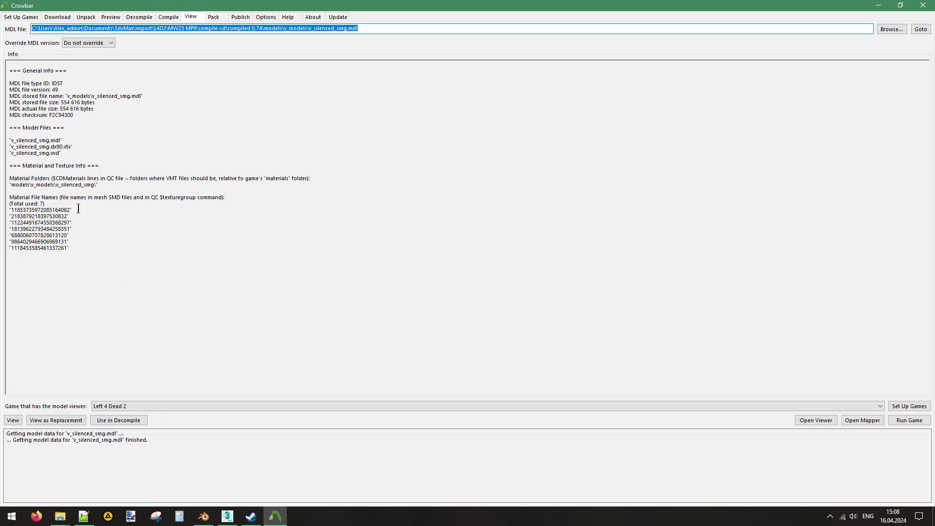
pyautogui.click(54, 420)
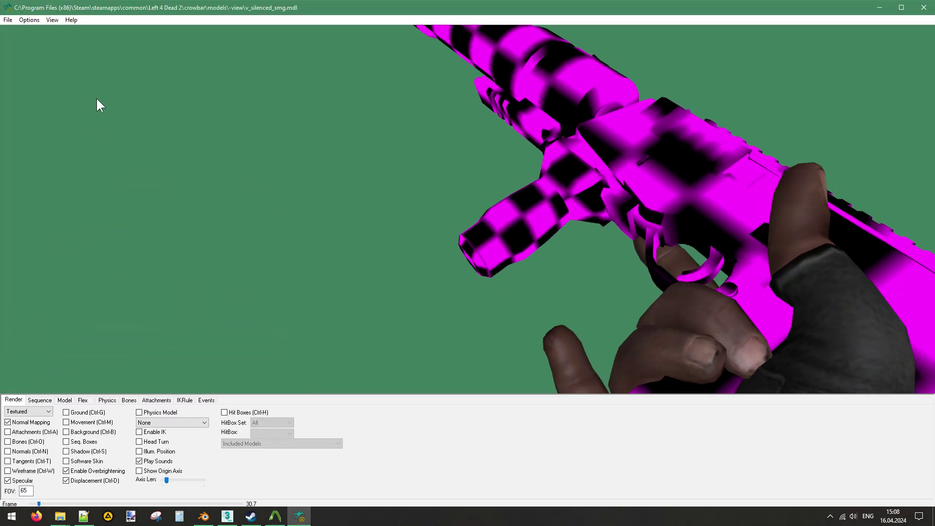
pyautogui.doubleClick(149, 8)
pyautogui.click(24, 487)
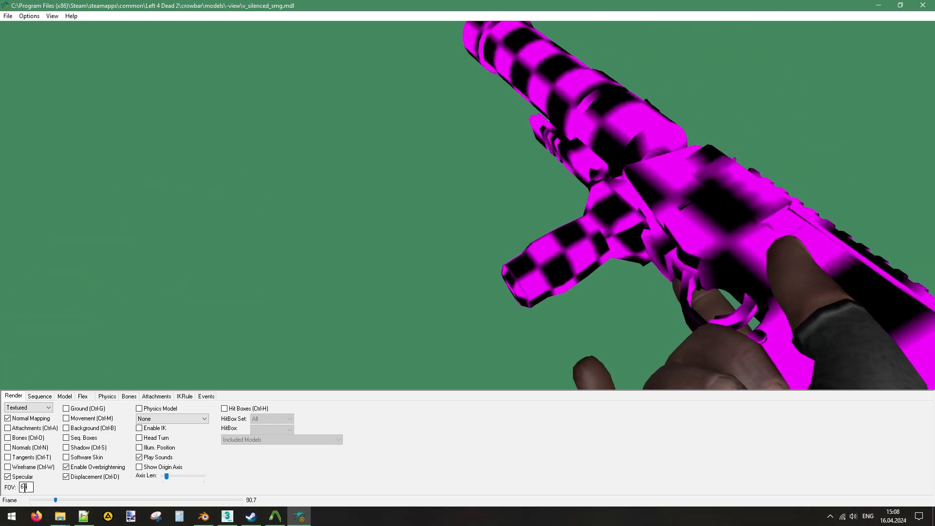
# Center the view and examine the arms and their hold on the gripped MP9 from the side and rear.
pyautogui.click(29, 16)
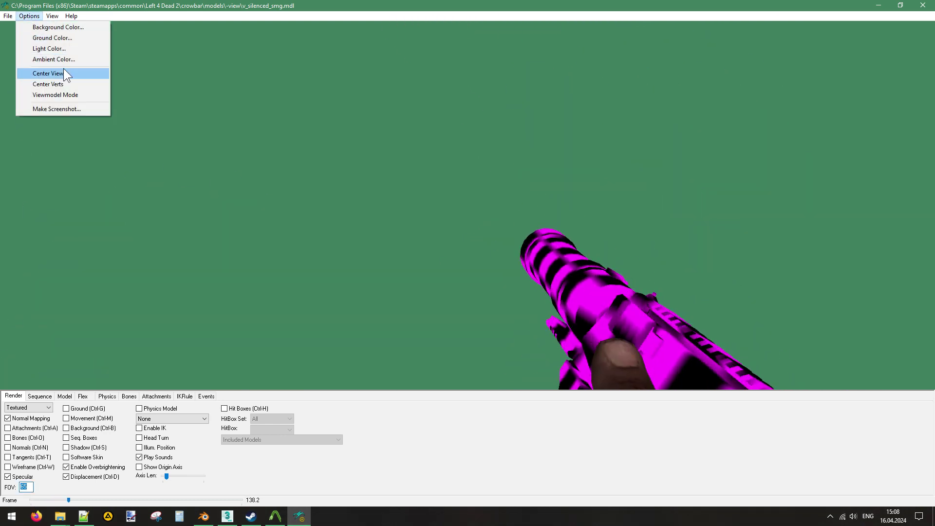
pyautogui.click(65, 74)
pyautogui.click(40, 396)
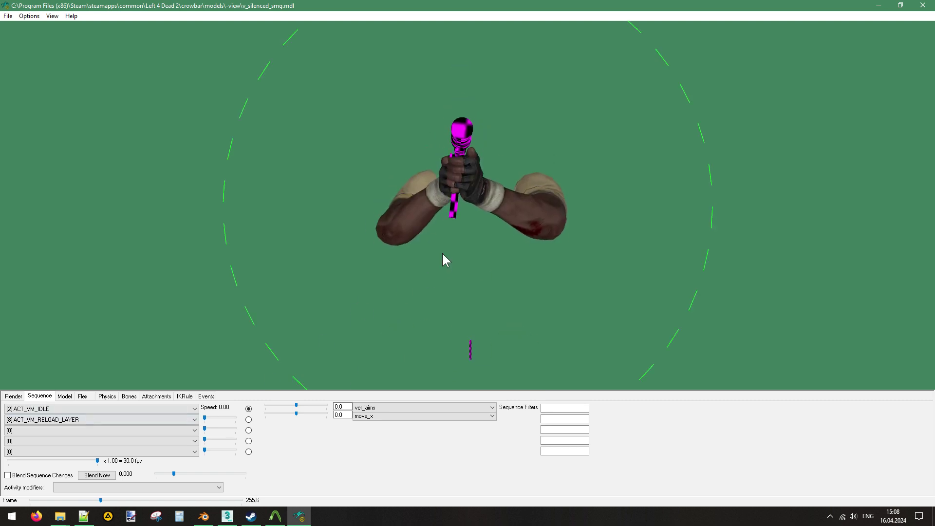
pyautogui.moveTo(462, 257); pyautogui.dragTo(455, 238)
pyautogui.moveTo(320, 226); pyautogui.dragTo(472, 249)
pyautogui.moveTo(471, 248); pyautogui.dragTo(451, 252, button='right')
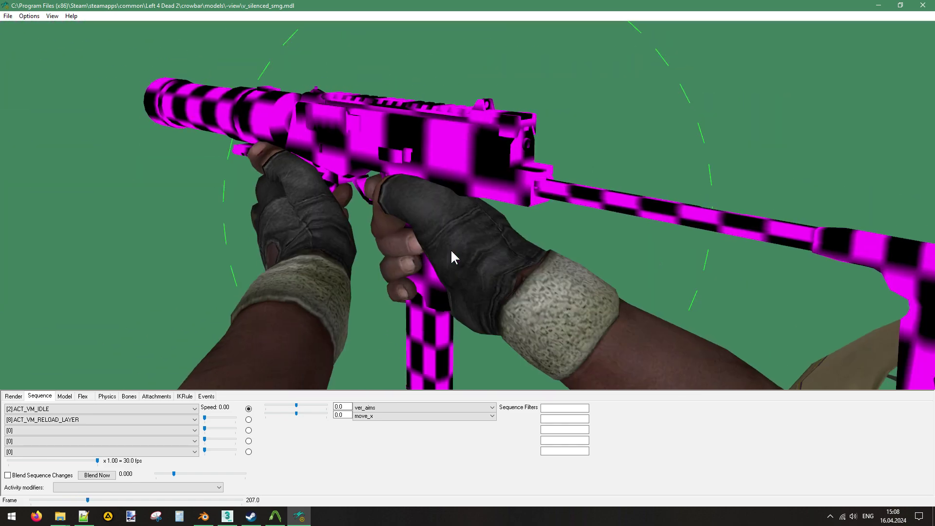
pyautogui.moveTo(452, 251)
pyautogui.mouseDown()
pyautogui.moveTo(466, 254)
pyautogui.moveTo(437, 255)
pyautogui.mouseUp()
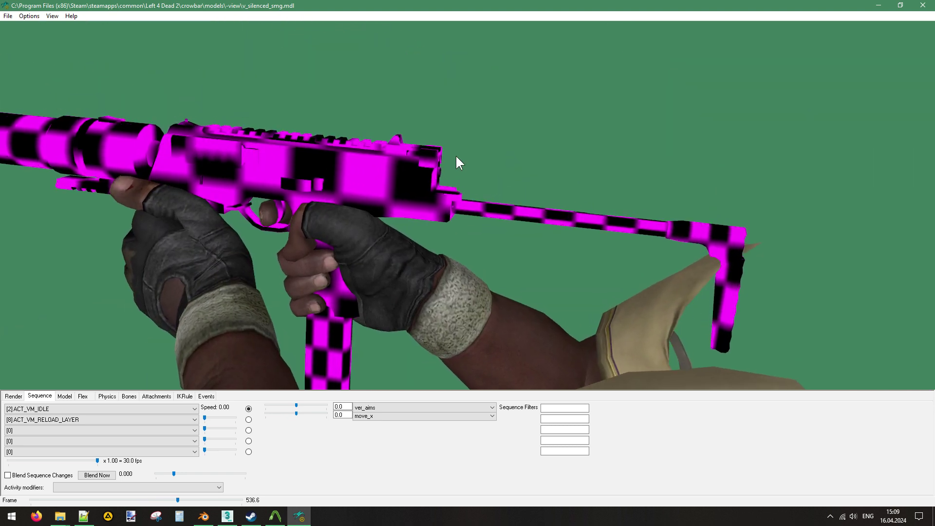
# Return the viewer to Viewmodel Mode and set the field of view to 103.
pyautogui.click(30, 16)
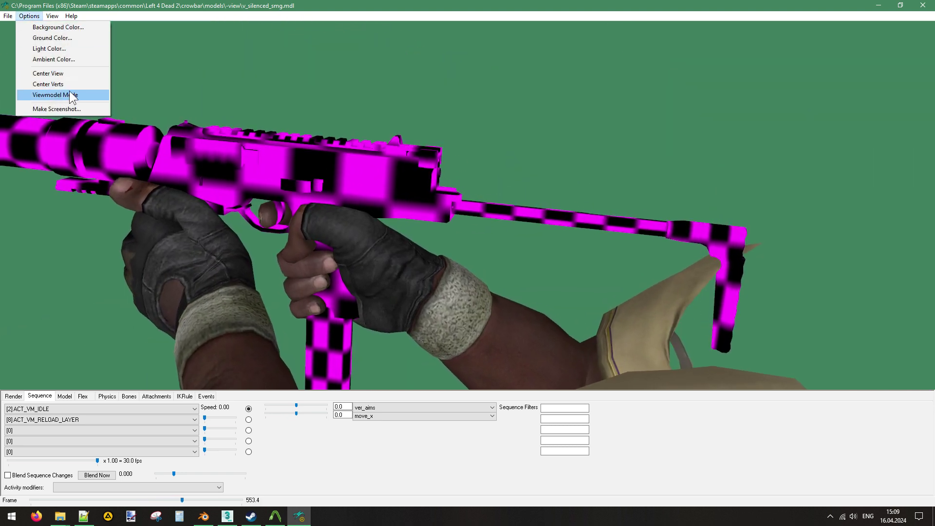
pyautogui.click(73, 95)
pyautogui.click(16, 396)
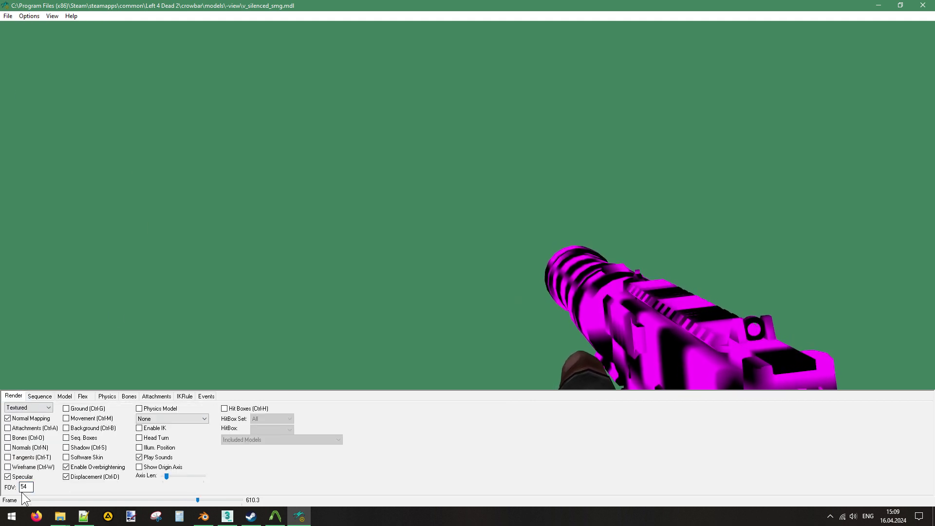
pyautogui.doubleClick(25, 487)
pyautogui.write('13')
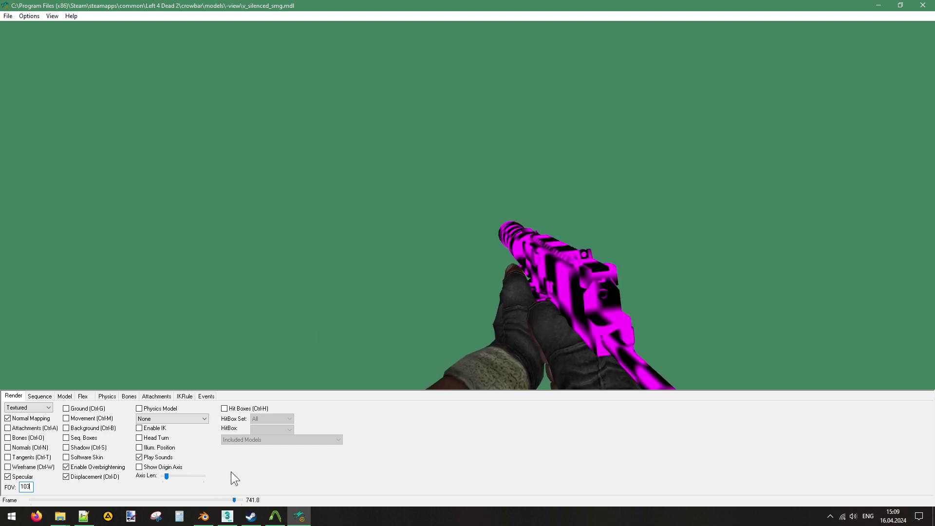
# Blend the [8] ACT_VM_RELOAD_LAYER sequence in fully over the idle and slow its playback to x 0.67 to check it.
pyautogui.click(39, 395)
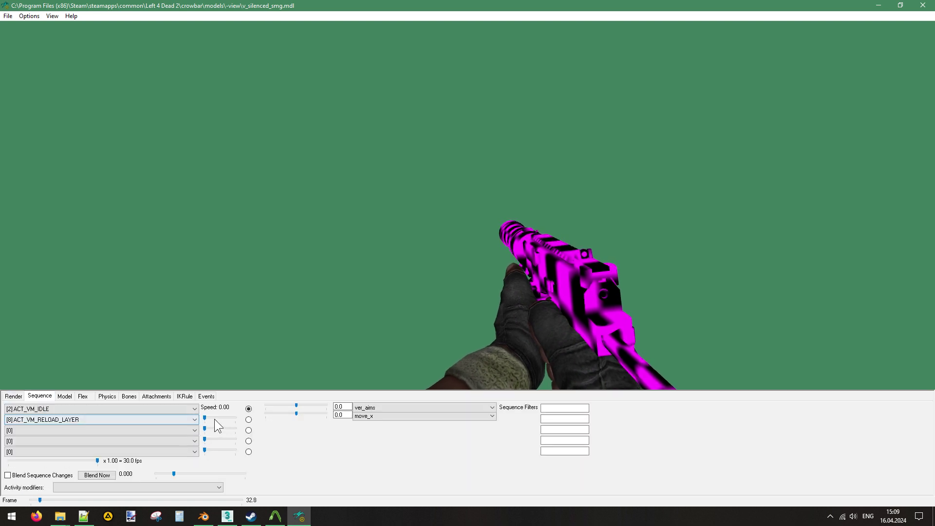
pyautogui.moveTo(205, 418); pyautogui.dragTo(236, 418)
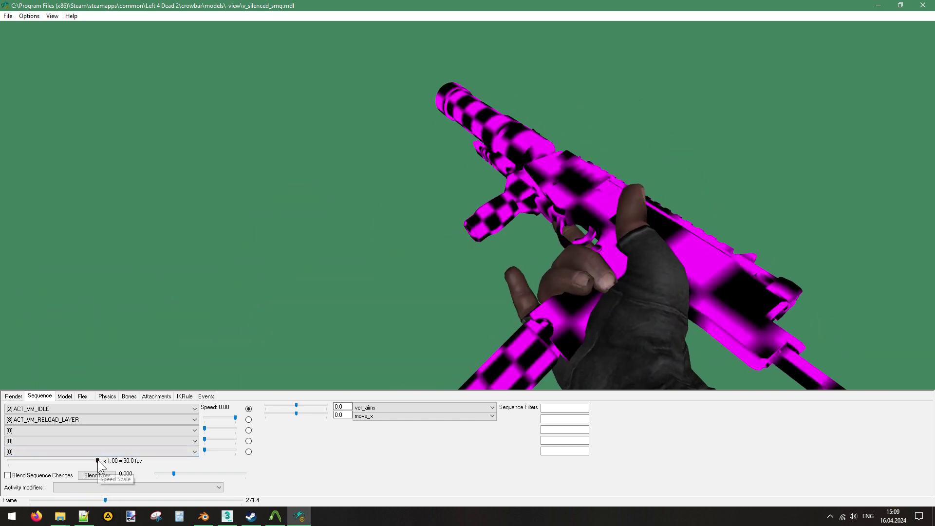
pyautogui.moveTo(98, 460); pyautogui.dragTo(69, 461)
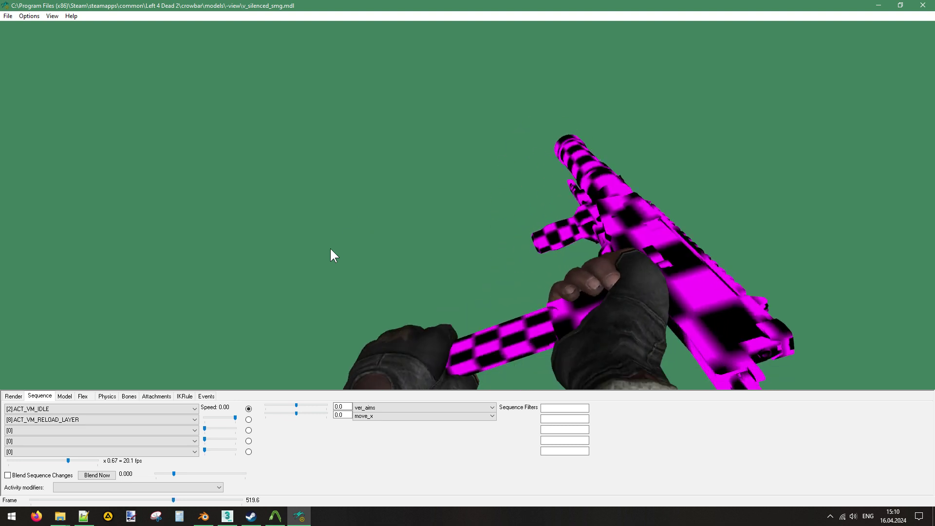
# Play the [26] ACT_VM_RELOAD_LAYER sequence slowed to x 0.26 and check the reload animation.
pyautogui.click(83, 419)
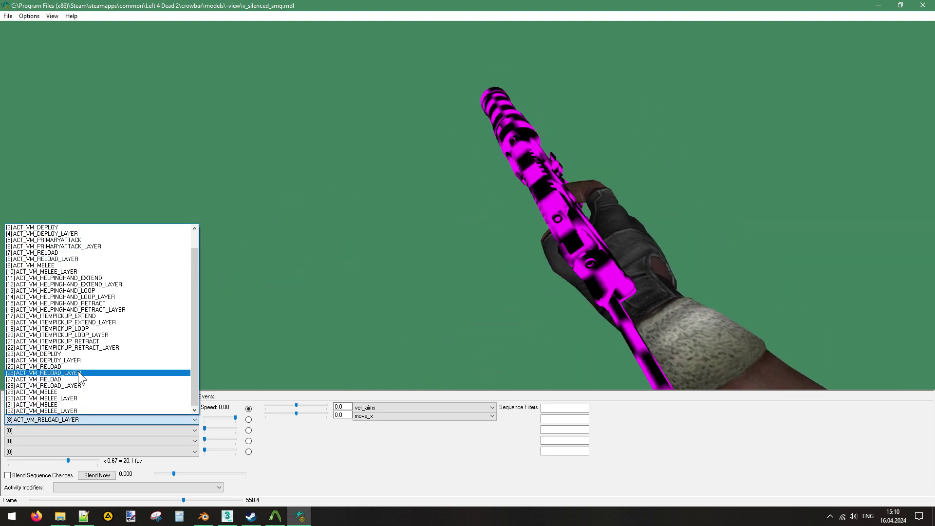
pyautogui.click(78, 373)
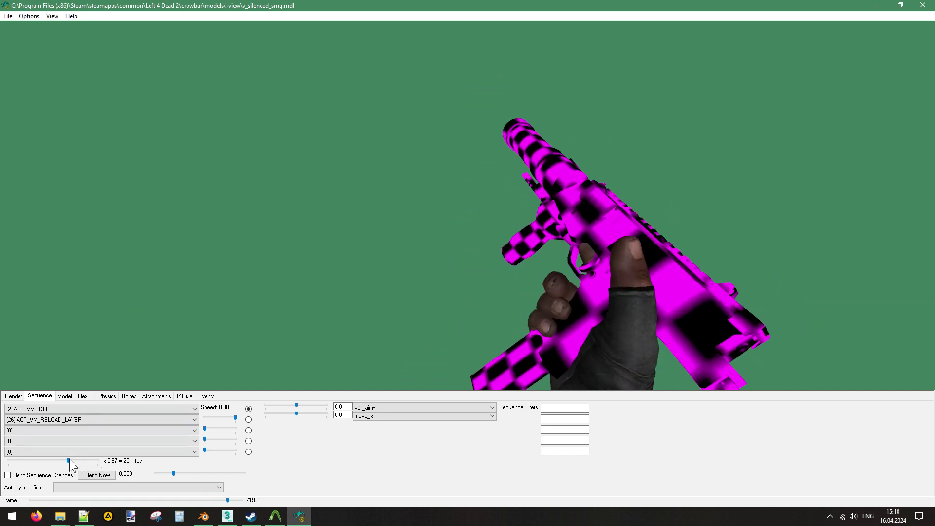
pyautogui.moveTo(67, 460); pyautogui.dragTo(31, 460)
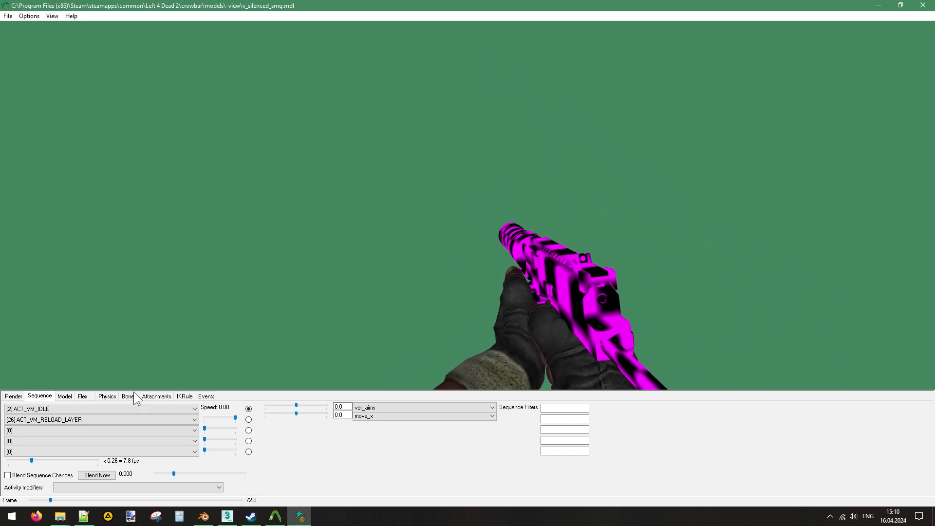
pyautogui.click(14, 396)
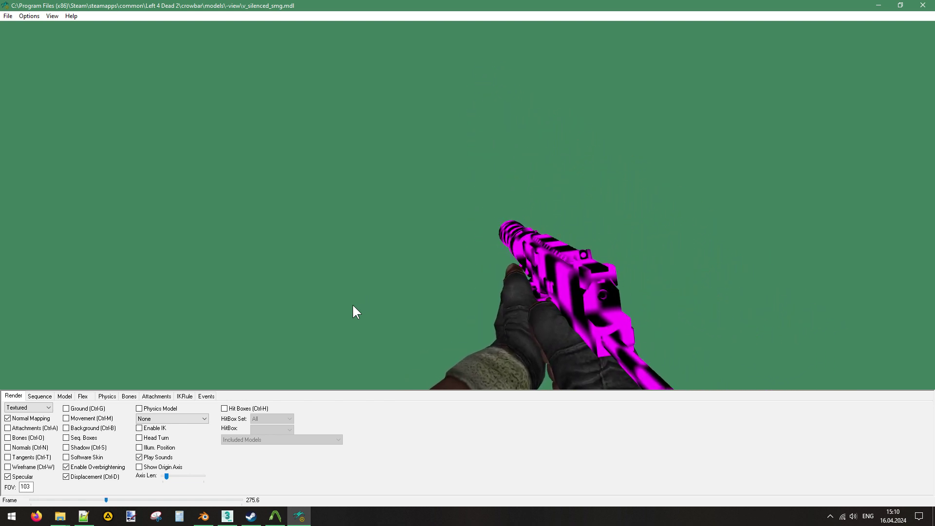
pyautogui.click(43, 396)
# Play the [28] ACT_VM_RELOAD_LAYER sequence slowed to x 0.64 and check the reload animation.
pyautogui.click(70, 419)
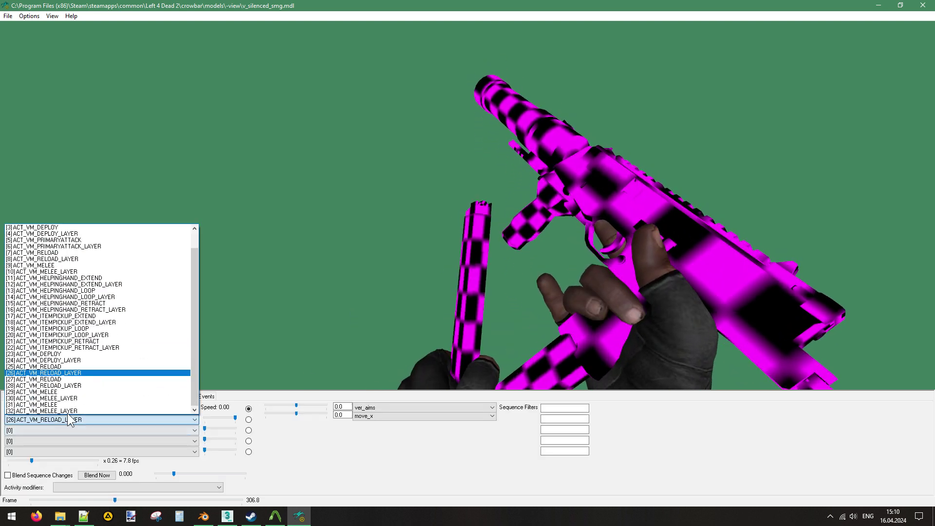
pyautogui.click(77, 385)
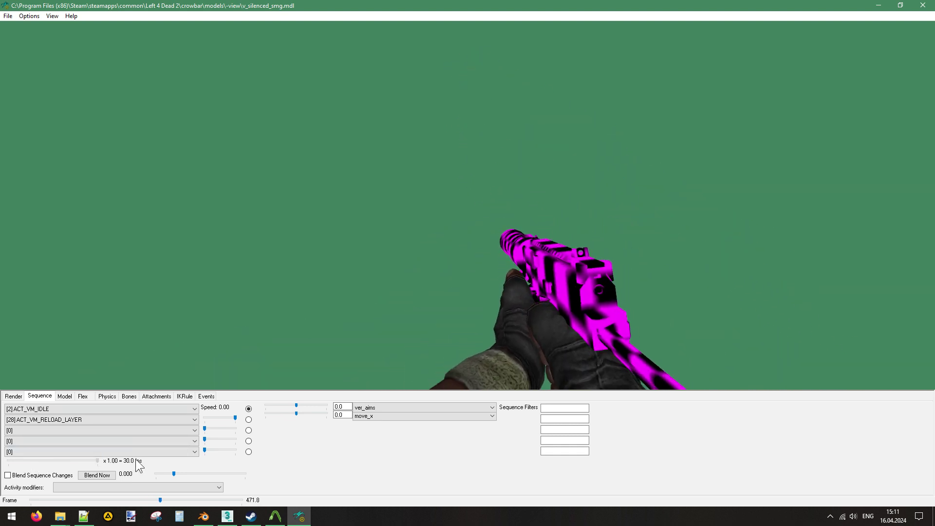
pyautogui.moveTo(97, 460); pyautogui.dragTo(65, 463)
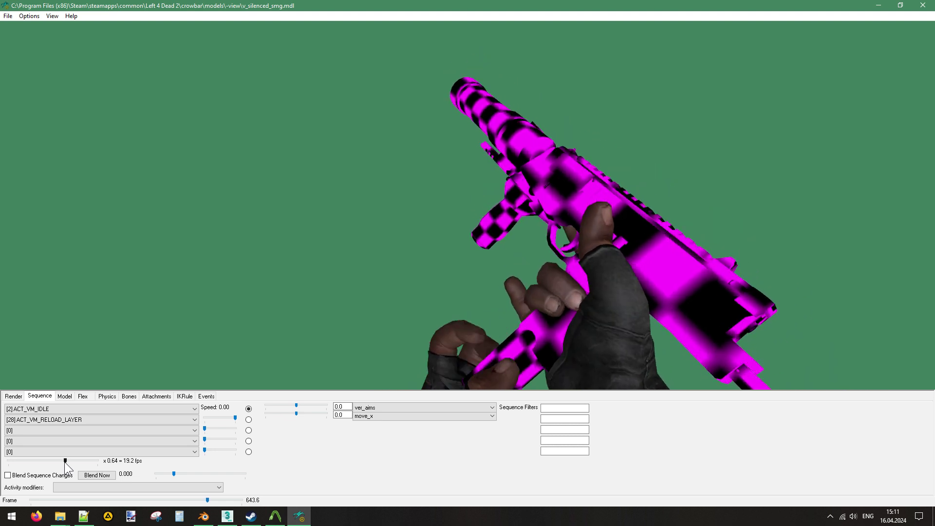
# Compare the [8] and [26] ACT_VM_RELOAD_LAYER sequences by replaying one after the other.
pyautogui.click(79, 418)
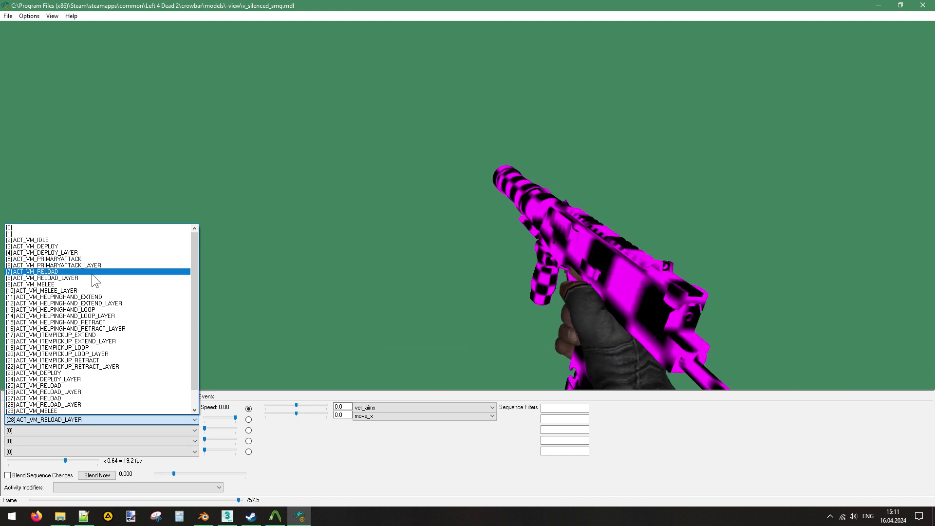
pyautogui.click(90, 278)
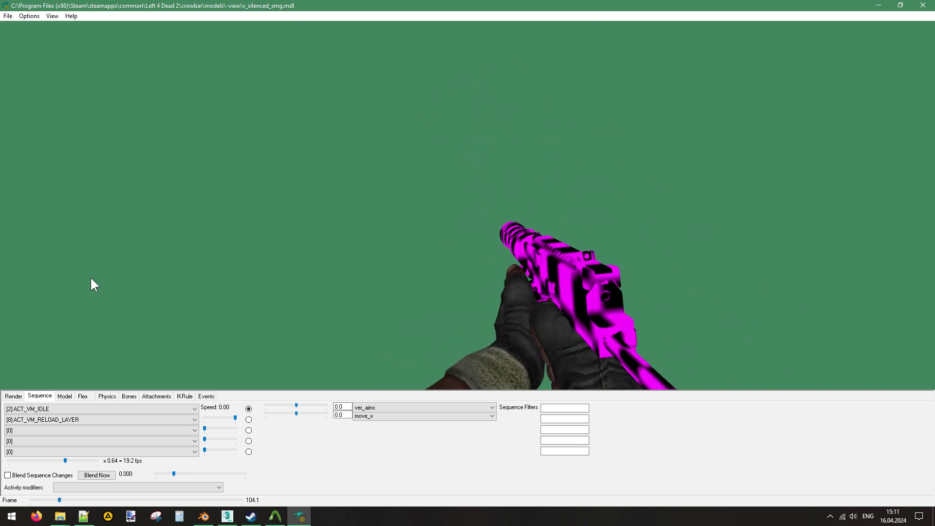
pyautogui.click(28, 419)
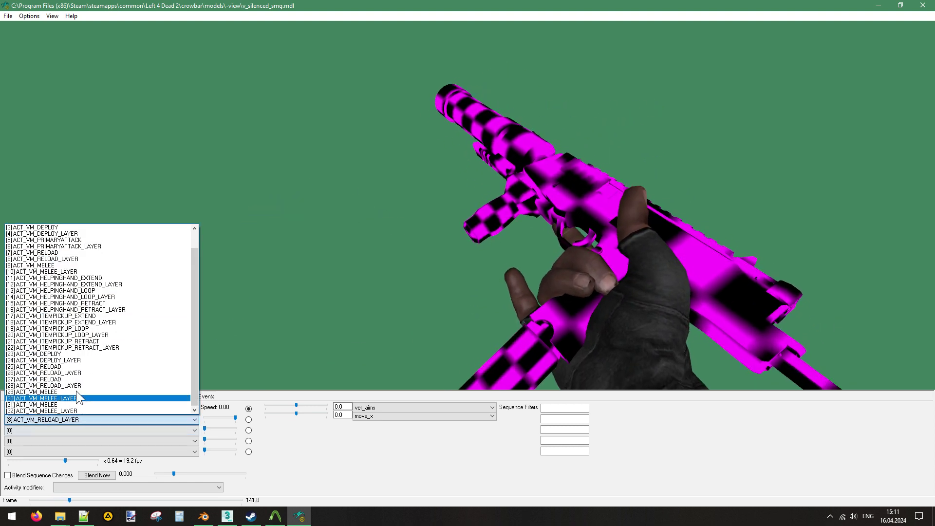
pyautogui.click(86, 373)
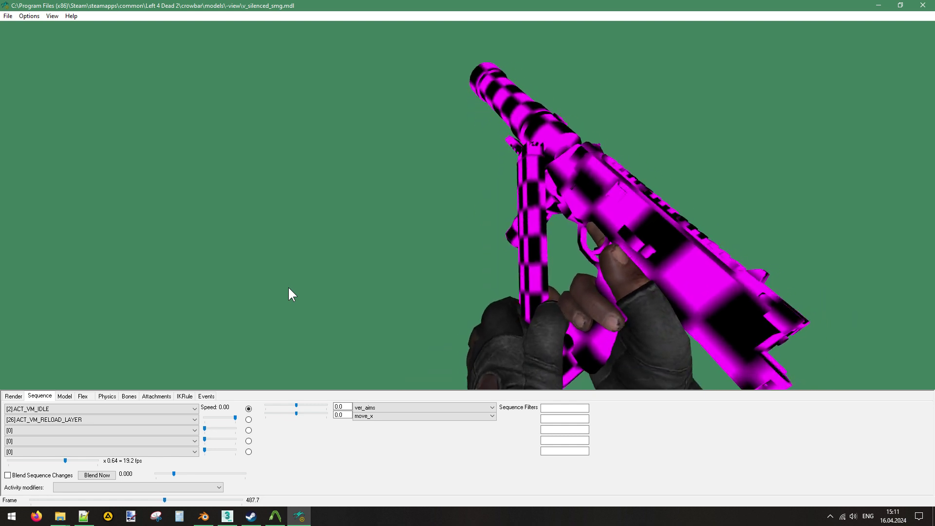
# Play the [4] ACT_VM_DEPLOY_LAYER sequence over the idle at x 1.00 speed to check the deploy animation.
pyautogui.click(106, 419)
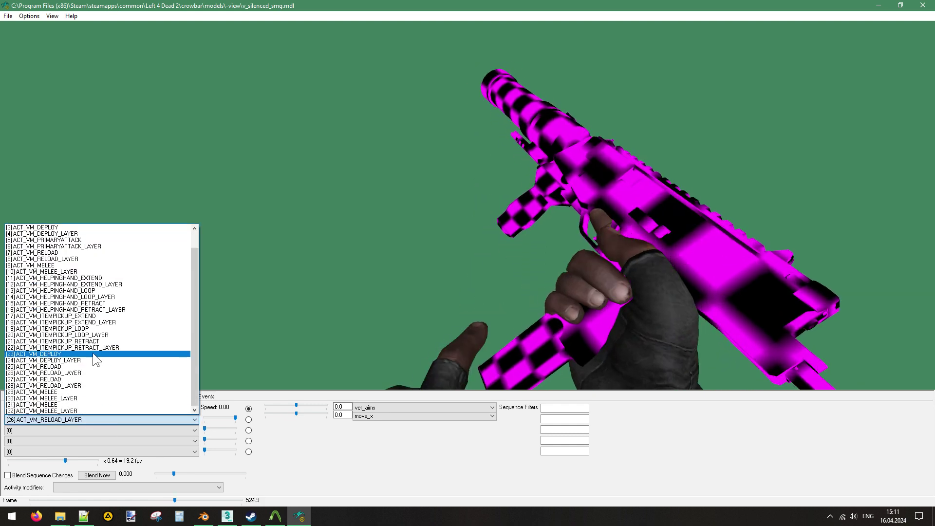
pyautogui.click(74, 252)
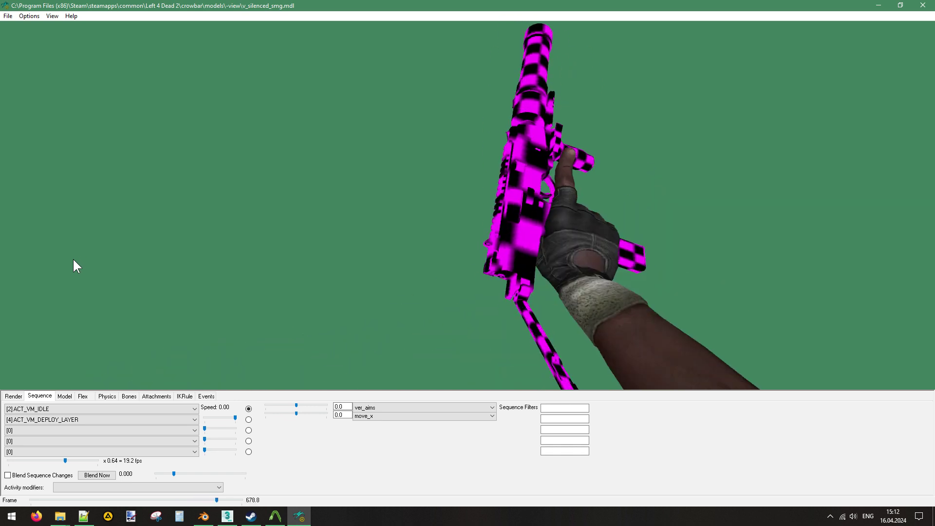
pyautogui.moveTo(65, 460); pyautogui.dragTo(97, 460)
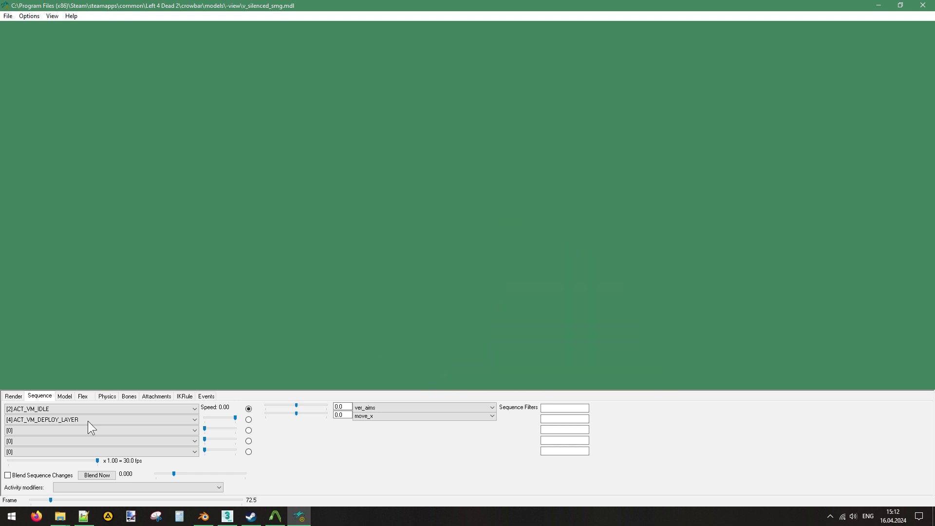
# Play the [24] ACT_VM_DEPLOY_LAYER sequence, slow it to x 0.26 to inspect it, and return the speed to x 1.00.
pyautogui.click(73, 419)
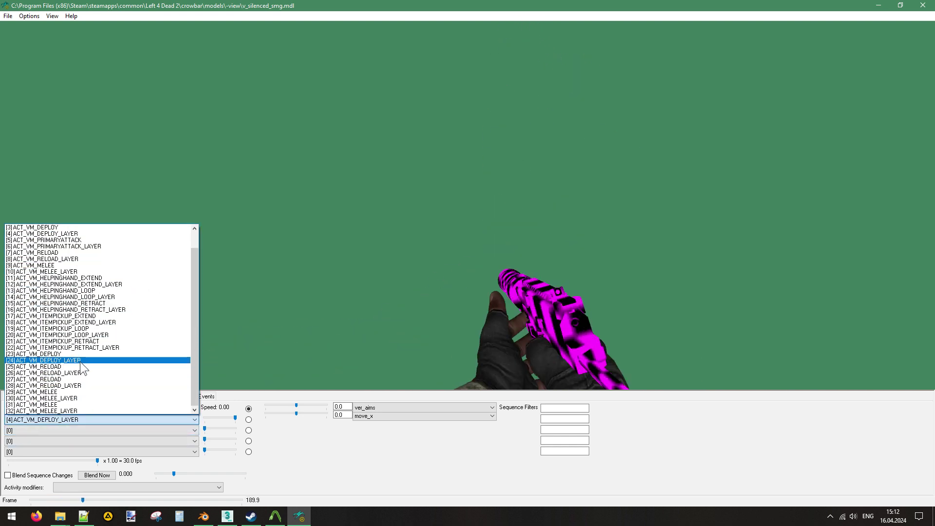
pyautogui.click(80, 361)
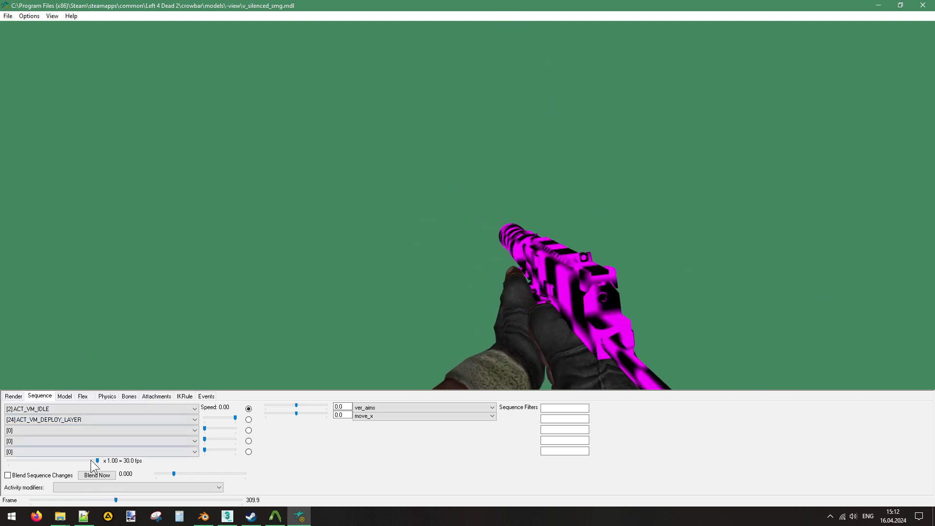
pyautogui.moveTo(97, 460); pyautogui.dragTo(50, 460)
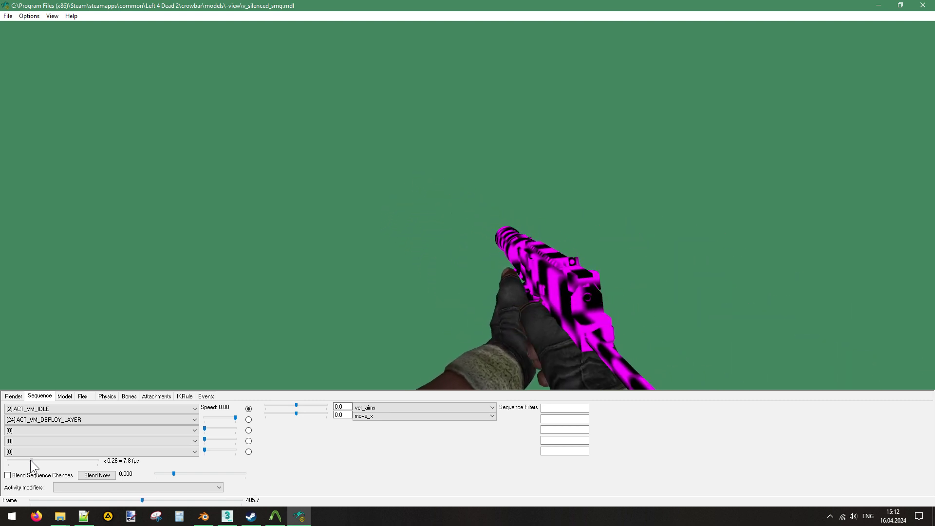
pyautogui.moveTo(31, 460); pyautogui.dragTo(97, 460)
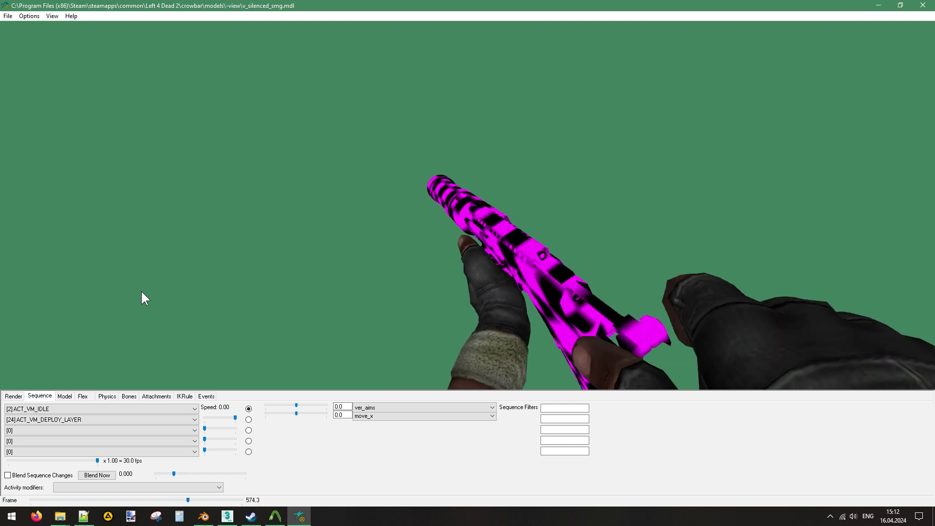
# Play the [10] ACT_VM_MELEE_LAYER and [20] ACT_VM_ITEMPICKUP_LOOP_LAYER sequences over the idle to check them.
pyautogui.click(111, 419)
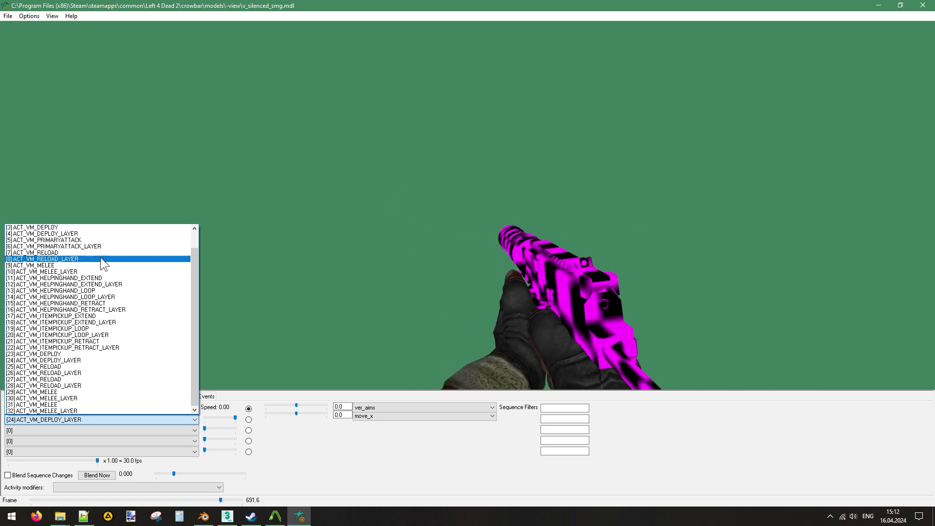
pyautogui.click(99, 271)
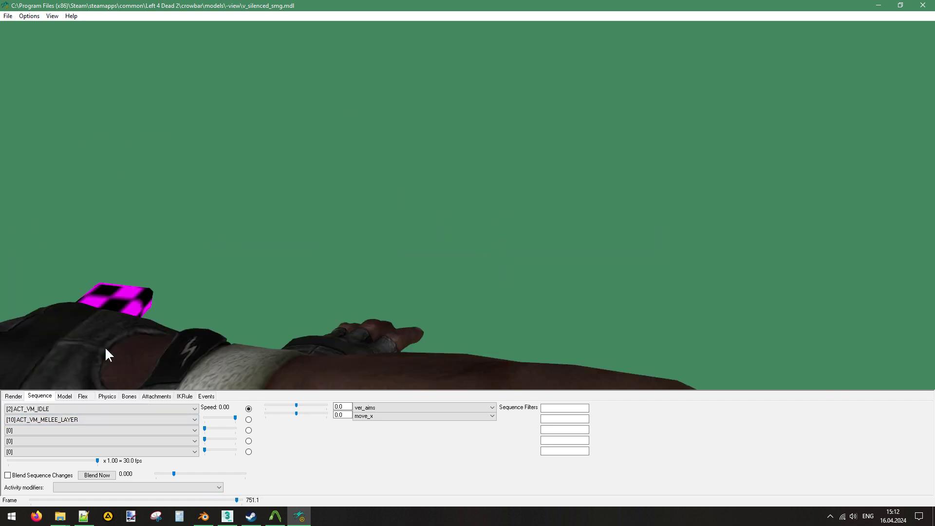
pyautogui.click(87, 417)
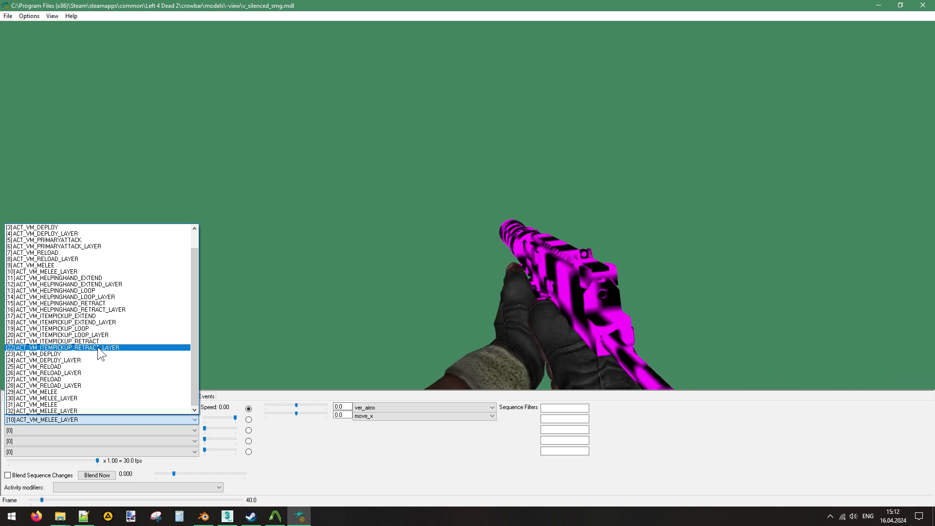
pyautogui.click(97, 334)
pyautogui.click(101, 418)
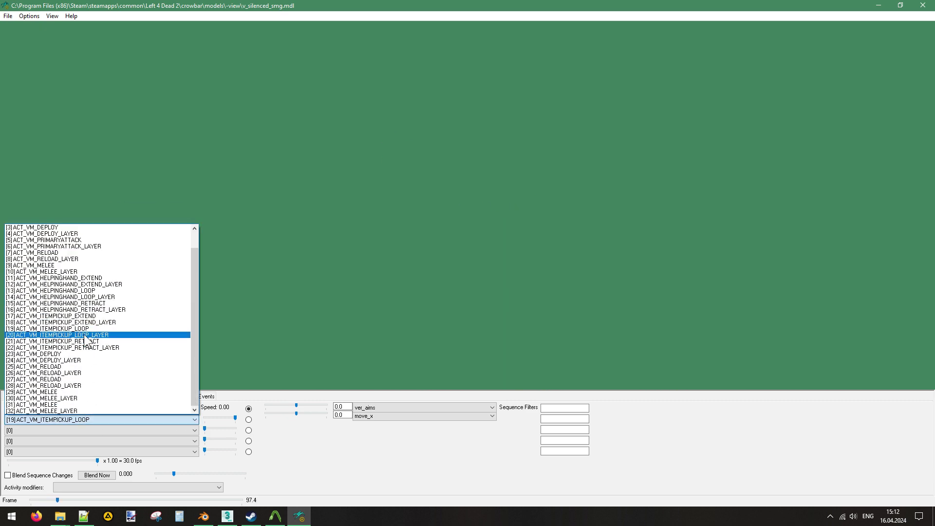
pyautogui.click(94, 334)
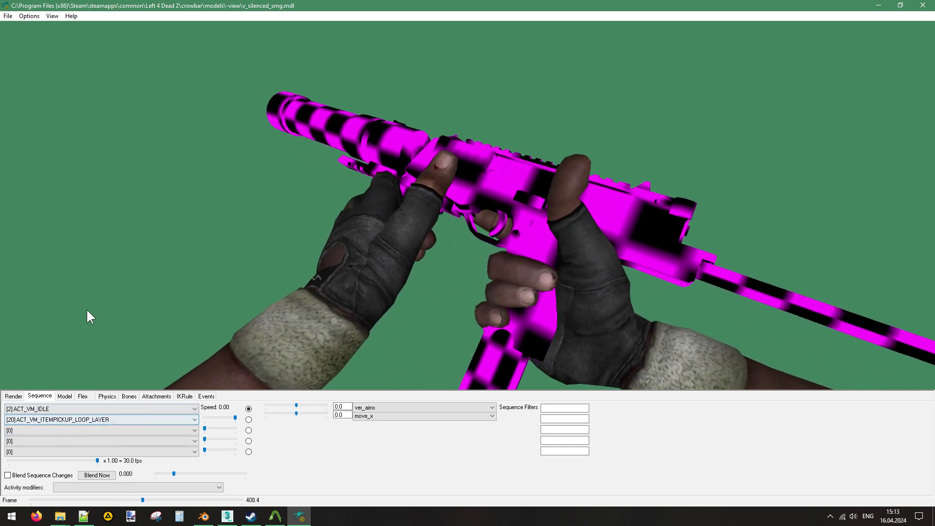
# Review the base bodygroup, and switch the sup bodygroup to Submodel 2 and back to Submodel 1.
pyautogui.click(65, 396)
pyautogui.click(49, 409)
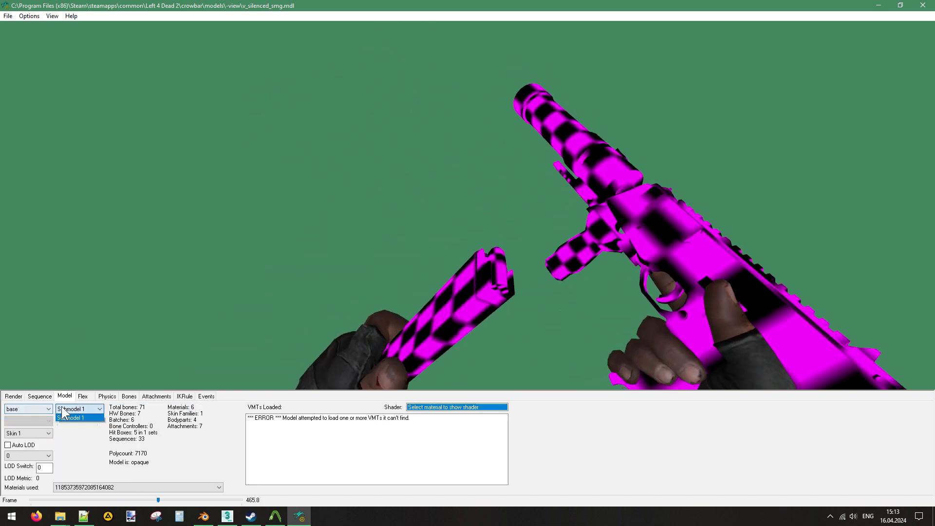
pyautogui.click(20, 421)
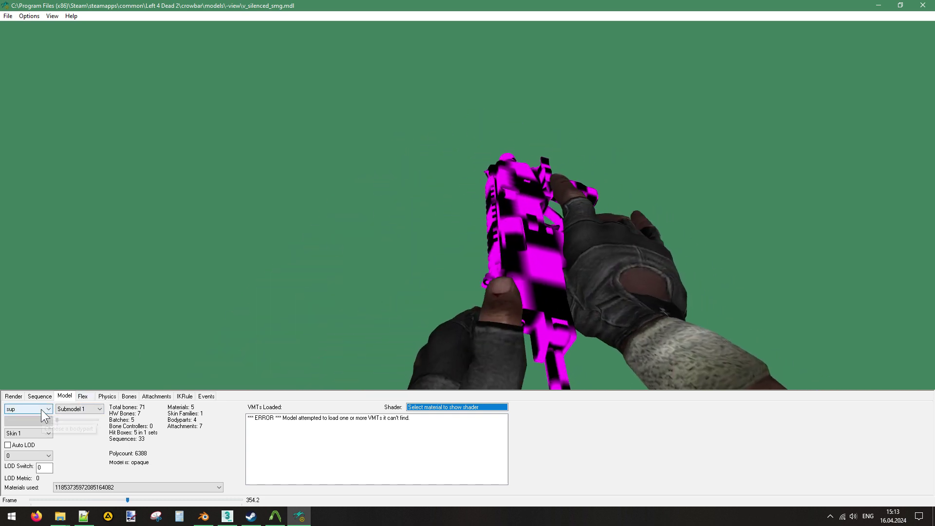
pyautogui.click(37, 408)
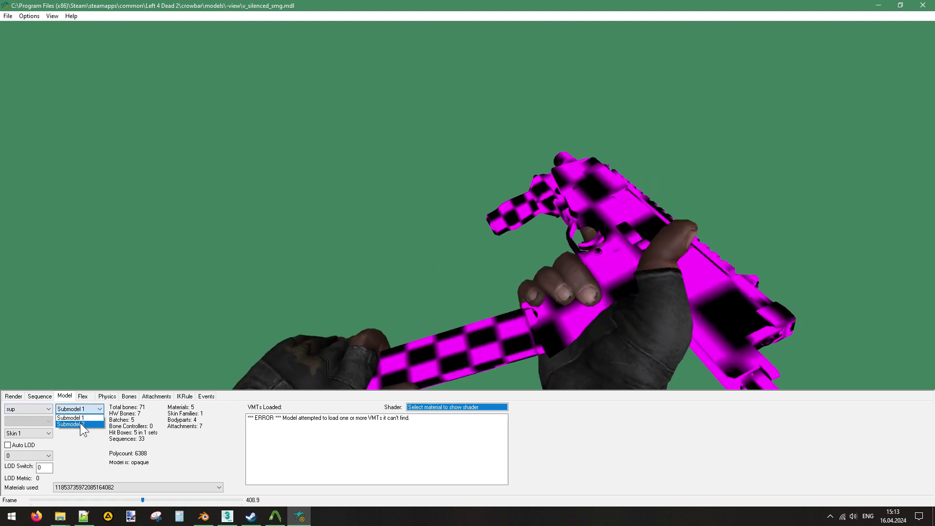
pyautogui.click(80, 420)
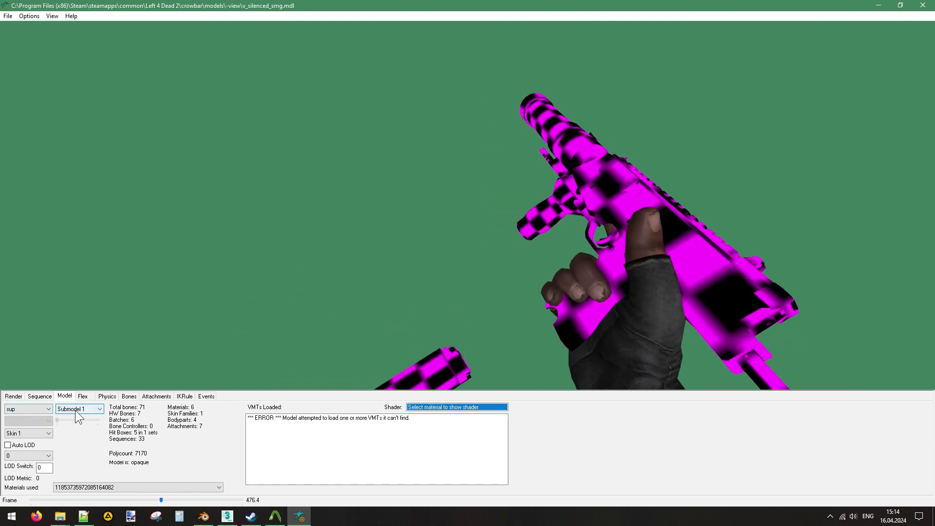
pyautogui.click(77, 408)
pyautogui.click(76, 408)
# Show Submodel 2 of the stock bodygroup on the weapon.
pyautogui.click(29, 408)
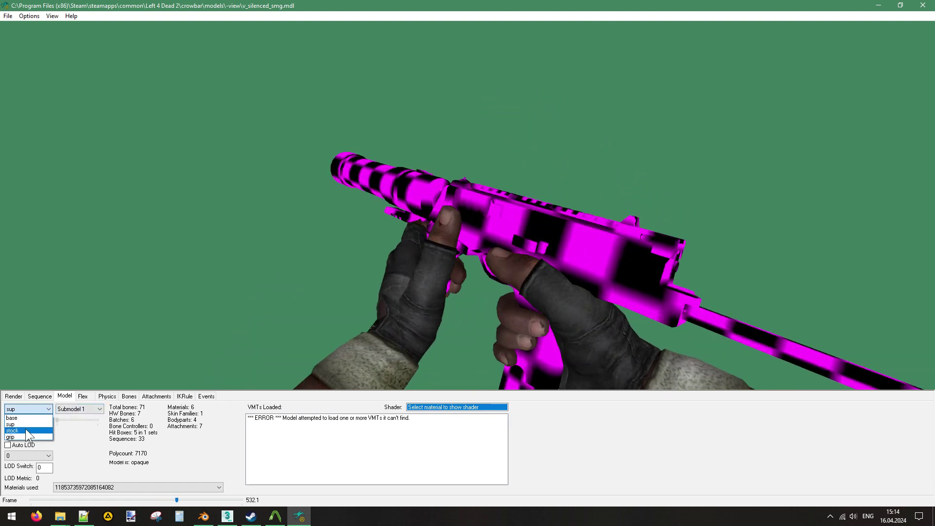
pyautogui.click(25, 428)
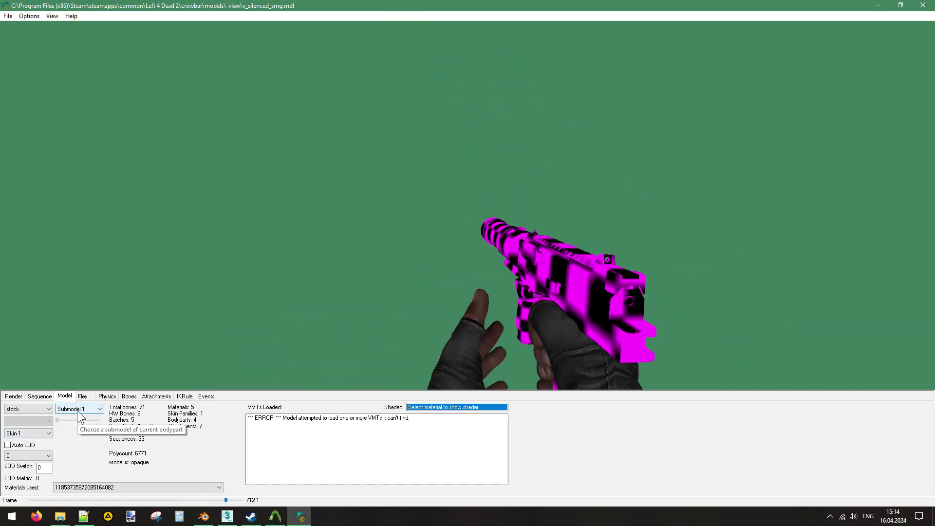
pyautogui.click(77, 410)
pyautogui.click(86, 424)
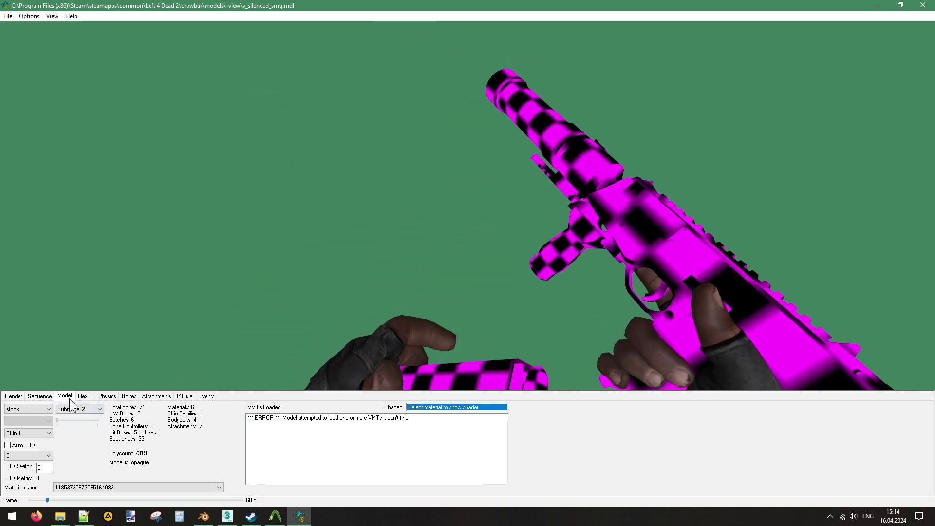
# Check the Submodel 2 stock in the [4] and [24] ACT_VM_DEPLOY_LAYER and [20] ACT_VM_ITEMPICKUP_LOOP_LAYER sequences.
pyautogui.click(45, 396)
pyautogui.click(51, 419)
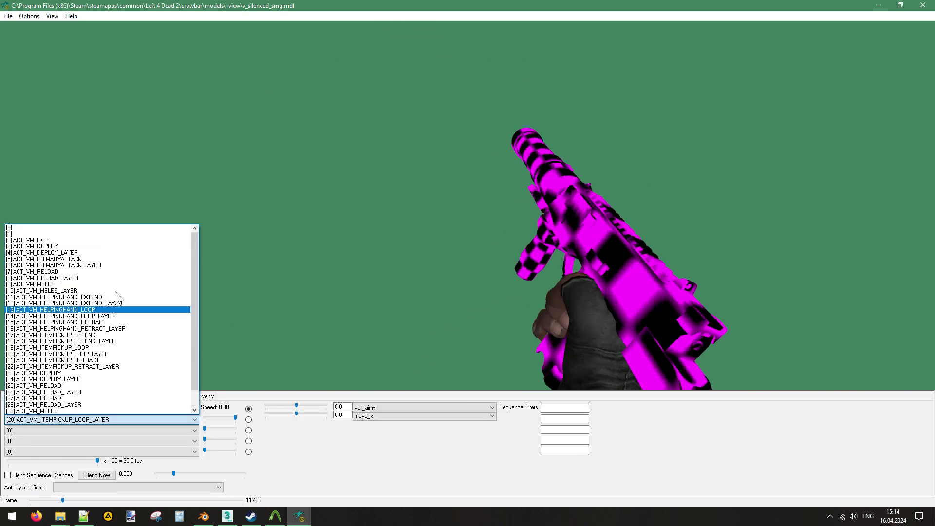
pyautogui.click(84, 252)
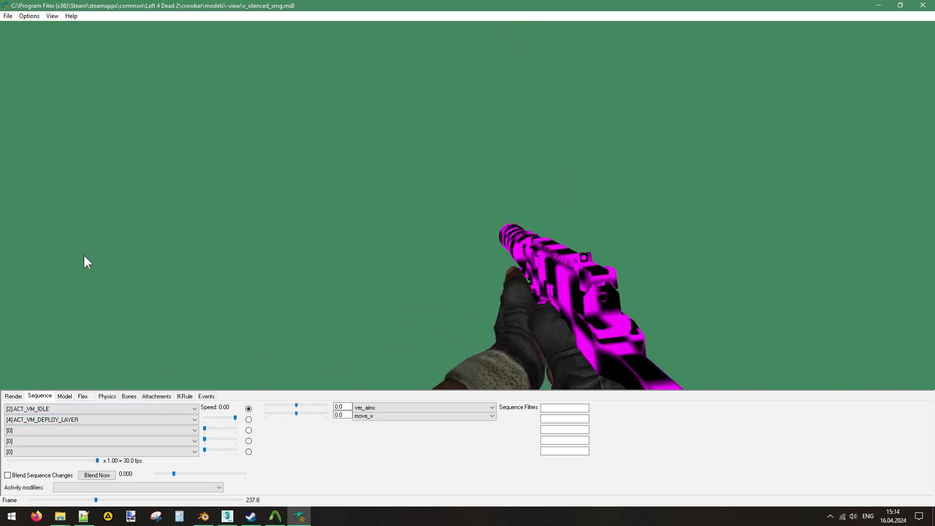
pyautogui.click(60, 419)
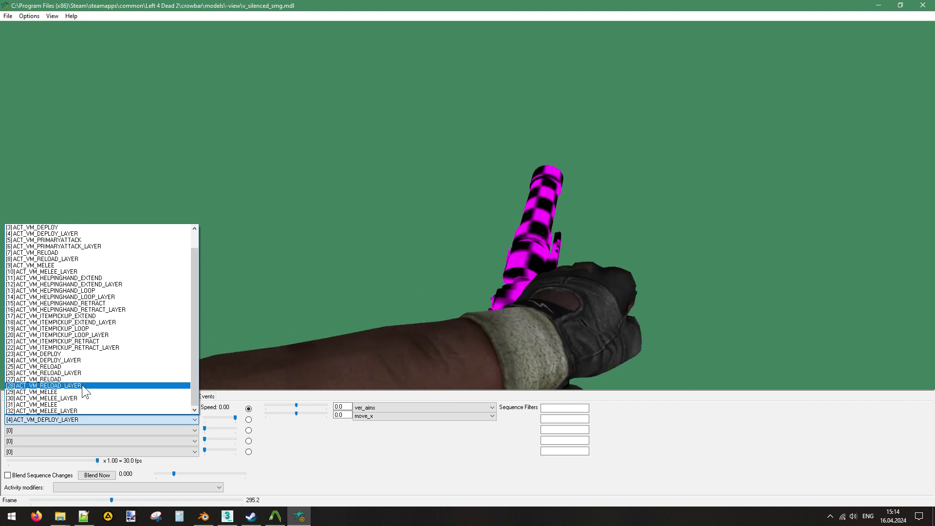
pyautogui.click(69, 360)
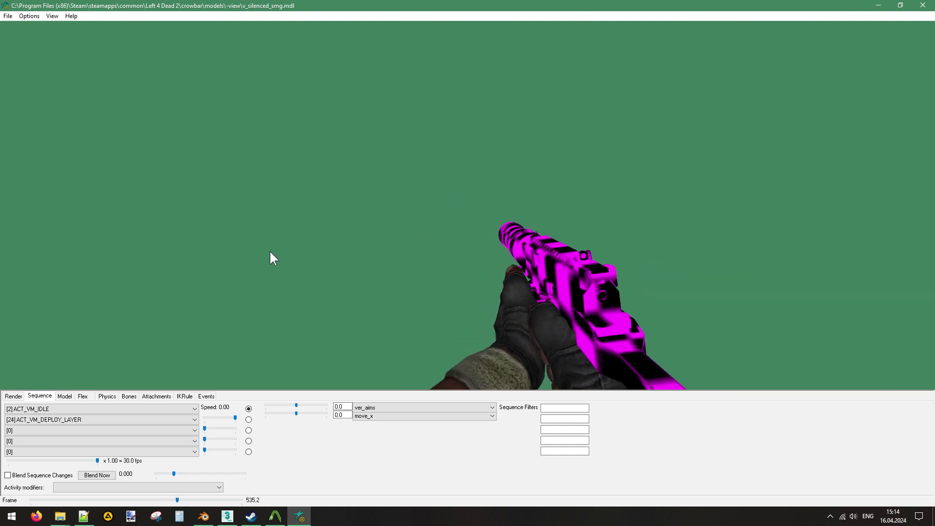
pyautogui.click(77, 420)
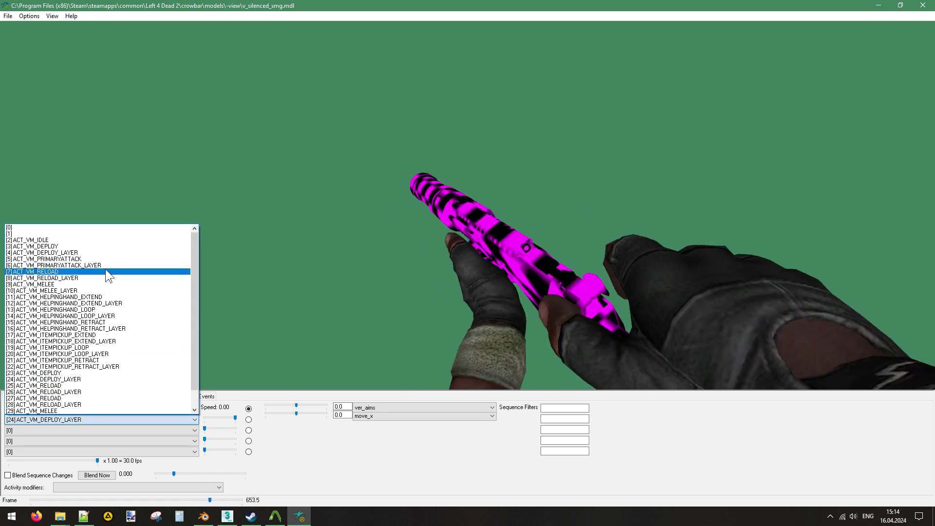
pyautogui.scroll(-1, 105, 270)
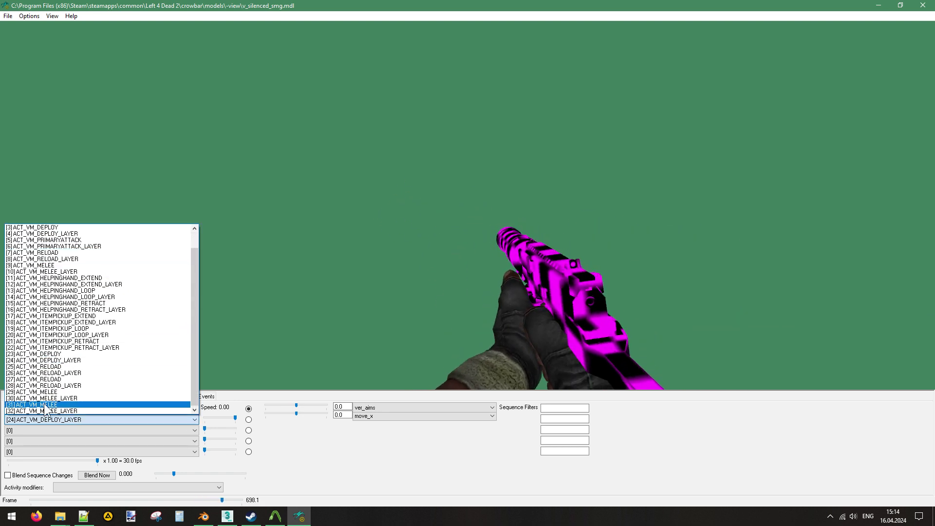
pyautogui.click(92, 335)
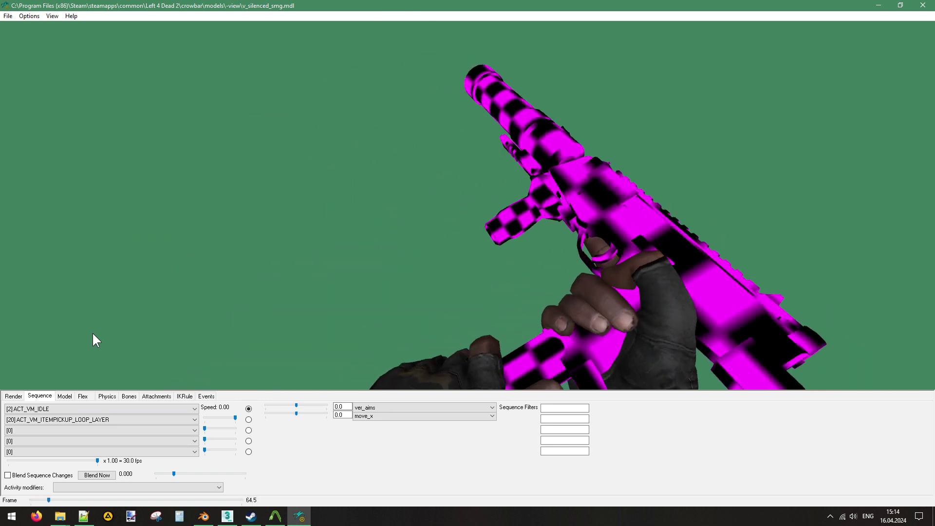
# Switch the stock bodygroup to Submodel 3 and back to Submodel 1 to compare them.
pyautogui.click(65, 396)
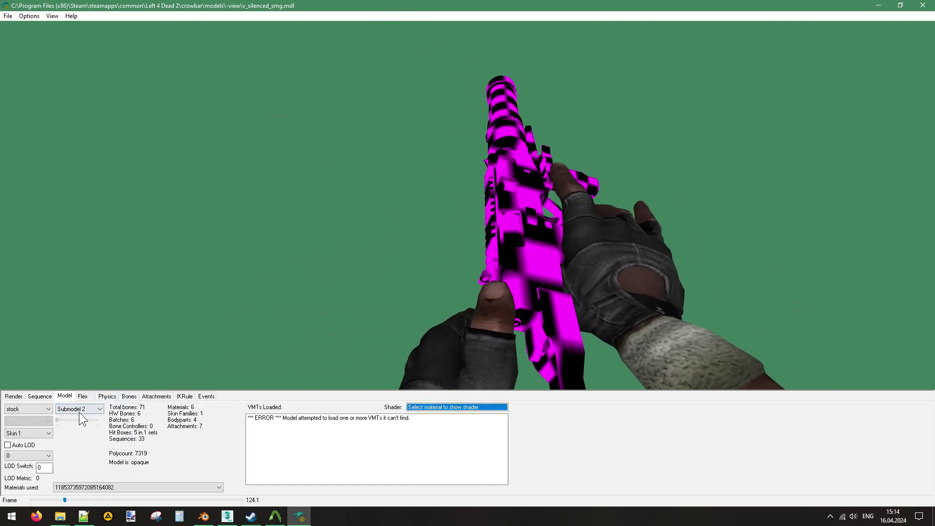
pyautogui.click(79, 409)
pyautogui.click(75, 431)
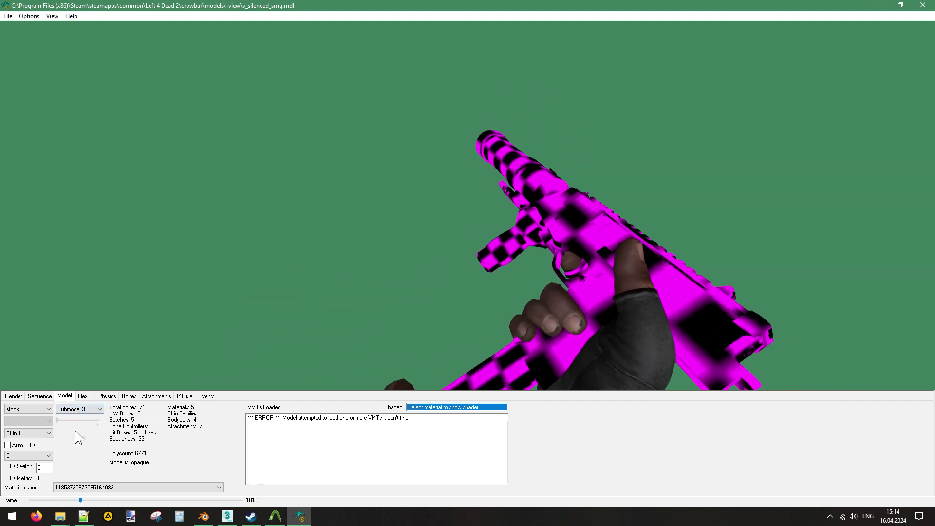
pyautogui.click(88, 411)
pyautogui.click(80, 416)
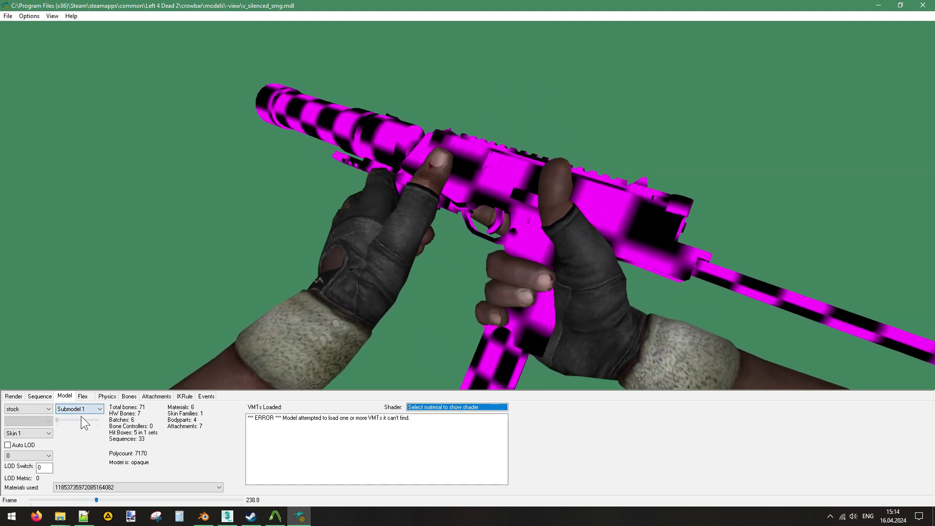
# Select the grip bodygroup and review its submodel options on the weapon.
pyautogui.click(22, 410)
pyautogui.click(23, 424)
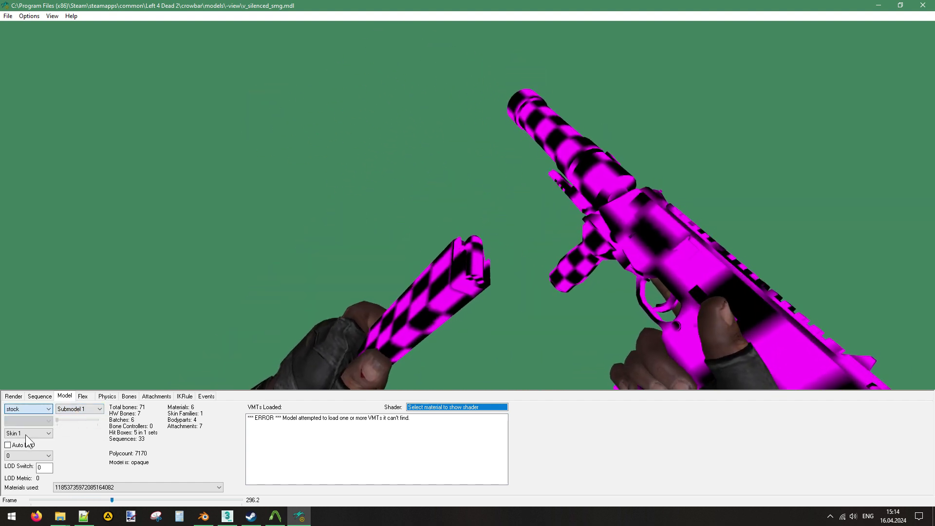
pyautogui.click(89, 411)
pyautogui.click(86, 416)
pyautogui.click(37, 408)
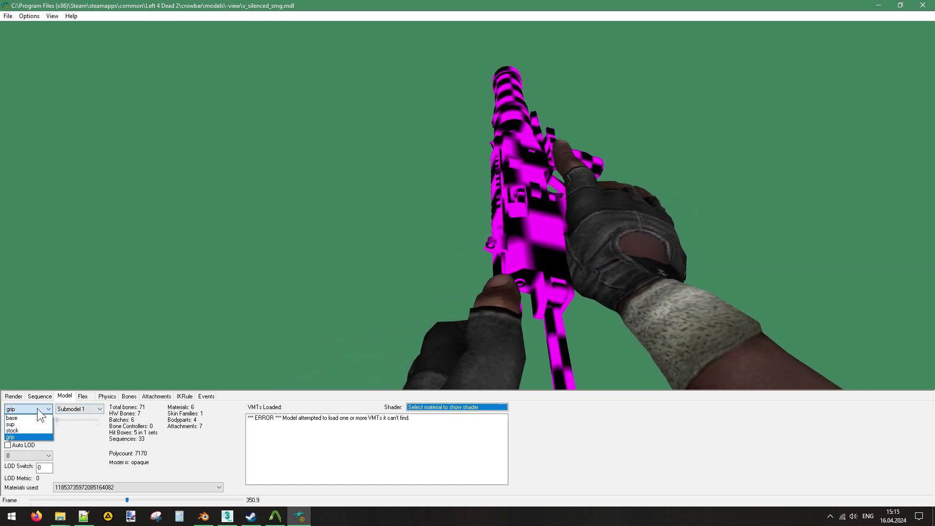
pyautogui.click(36, 408)
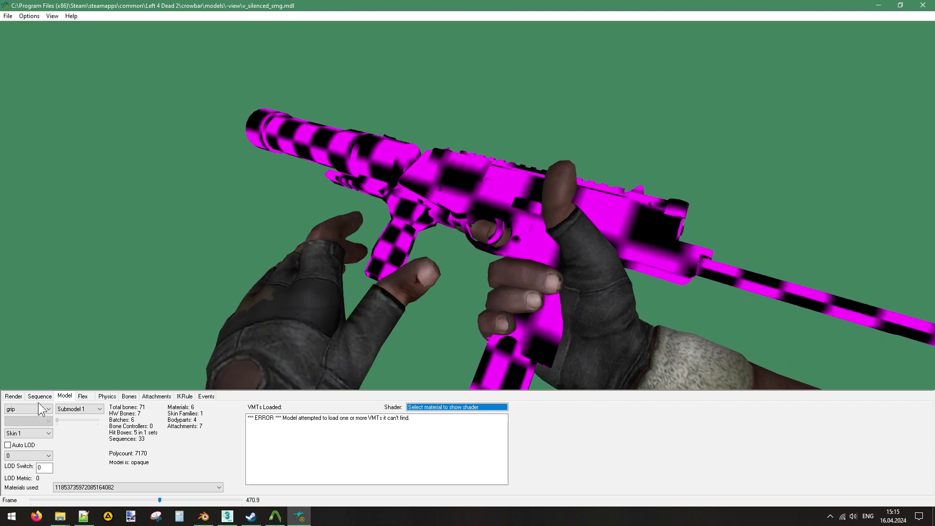
pyautogui.click(34, 408)
pyautogui.click(34, 407)
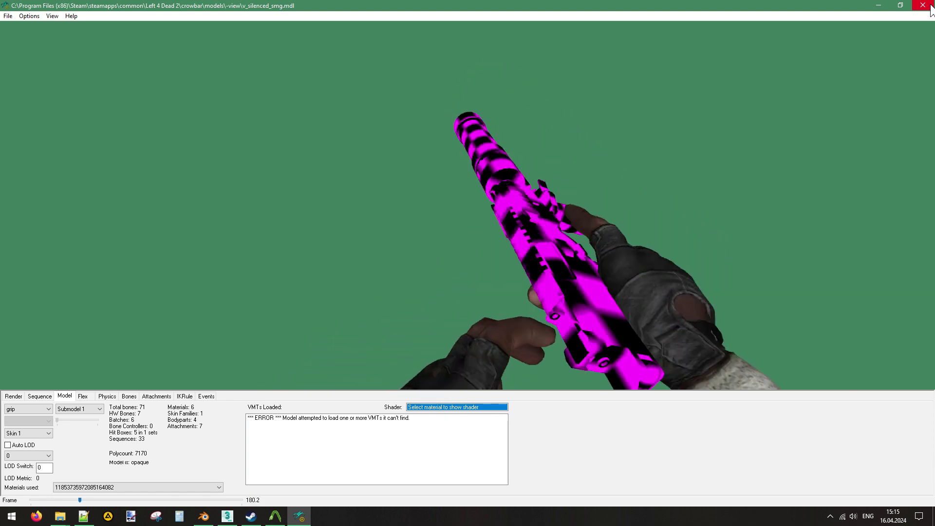
# Close the model viewer and Crowbar, returning to v_pd2mp9_gripped.qc in Notepad++.
pyautogui.hotkey('alt', 'F4')
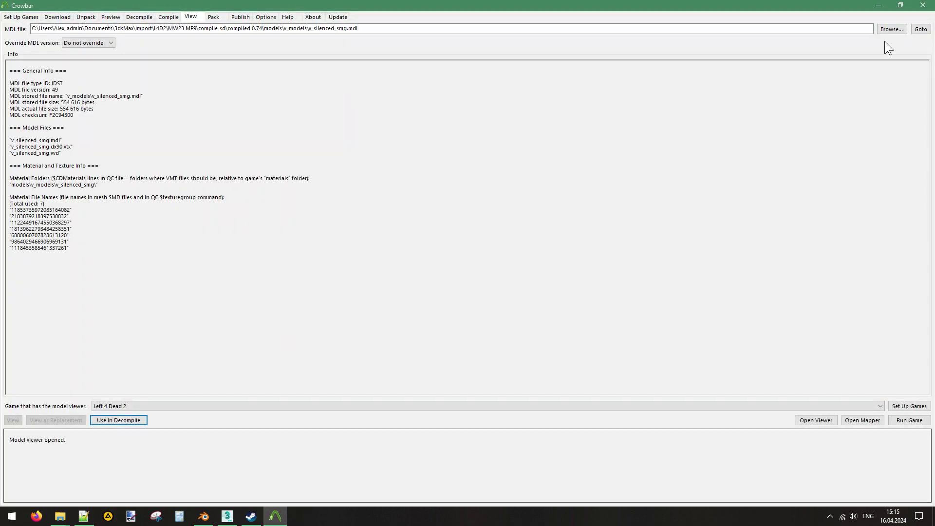
pyautogui.hotkey('alt', 'F4')
pyautogui.click(354, 34)
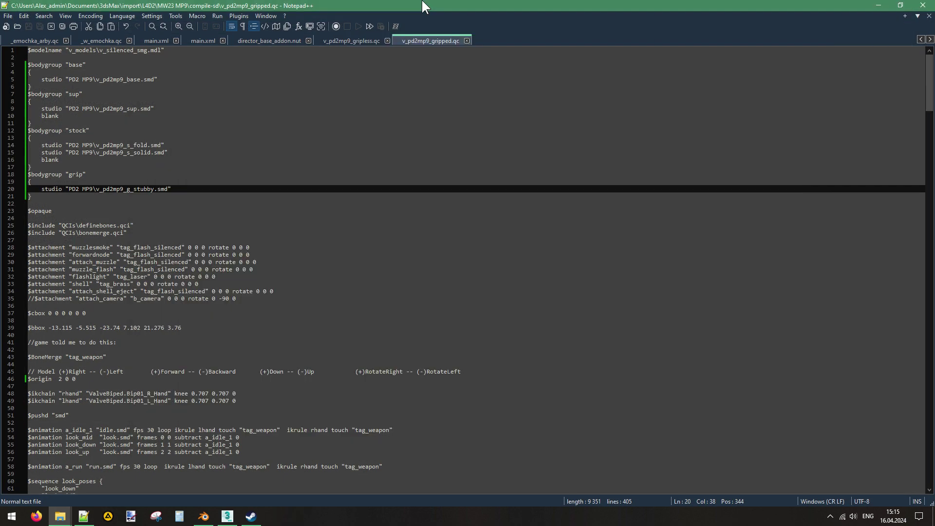
# Set the $origin line in v_pd2mp9_gripless.qc to 2 0 0.
pyautogui.click(355, 40)
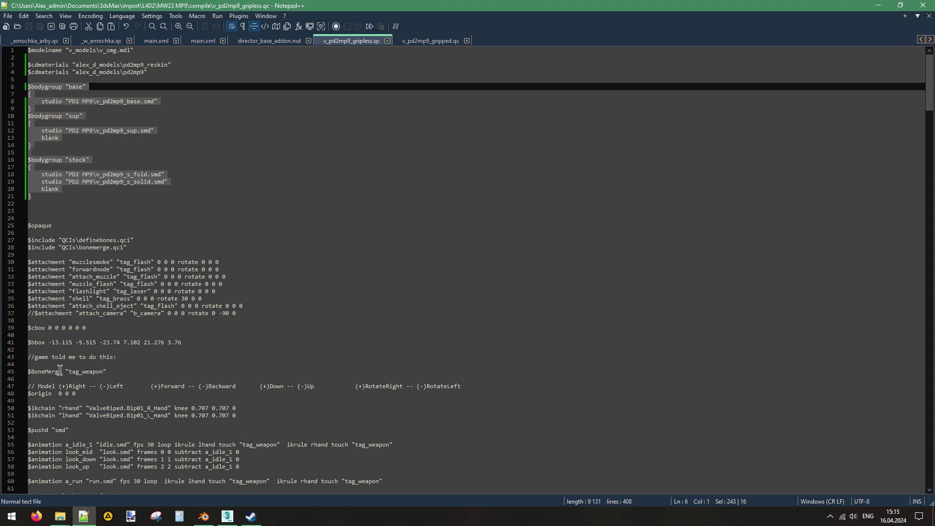
pyautogui.moveTo(63, 393); pyautogui.dragTo(59, 393)
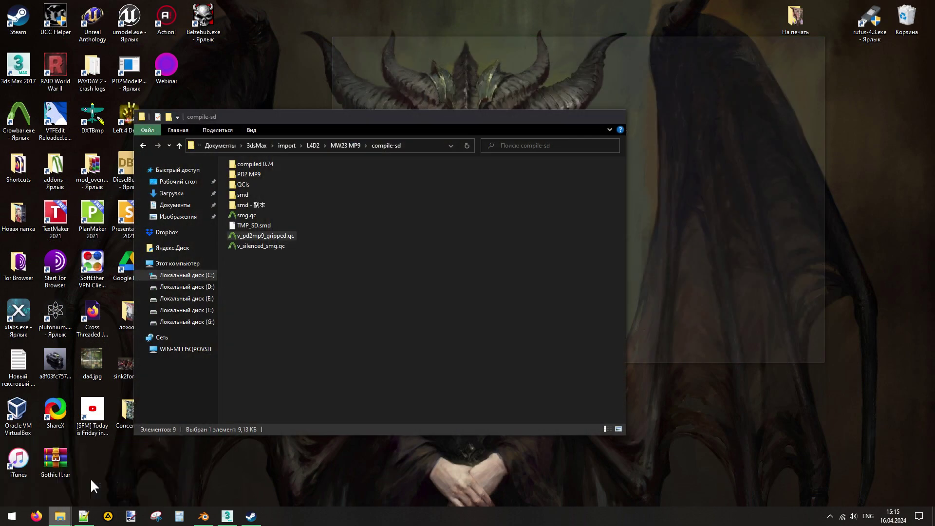
# Open v_pd2mp9_gripless.qc from the compile folder in Crowbar and compile it for Left 4 Dead 2.
pyautogui.click(86, 476)
pyautogui.doubleClick(242, 163)
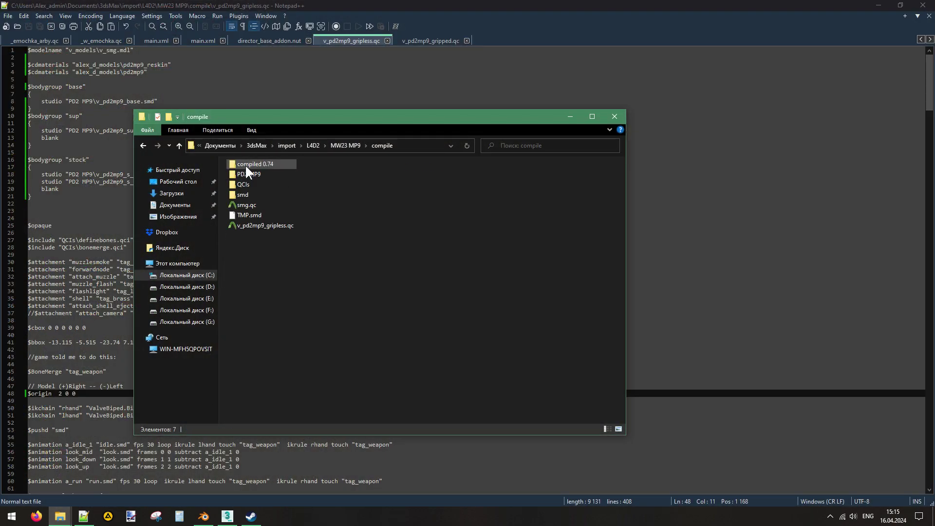
pyautogui.doubleClick(249, 226)
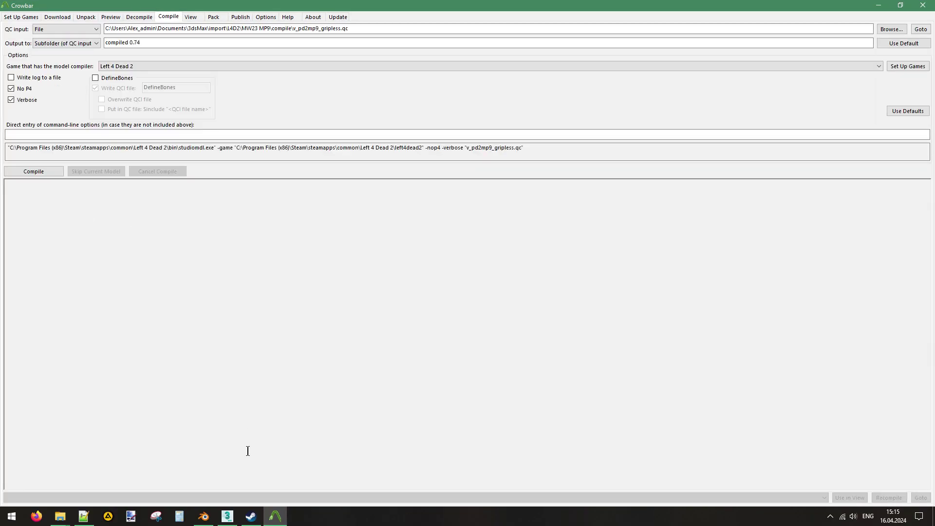
pyautogui.click(227, 517)
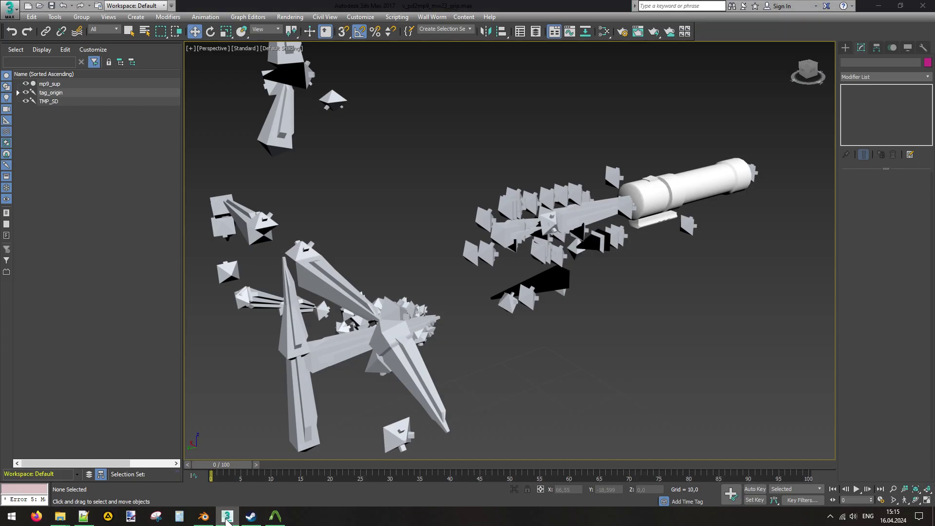
pyautogui.click(227, 517)
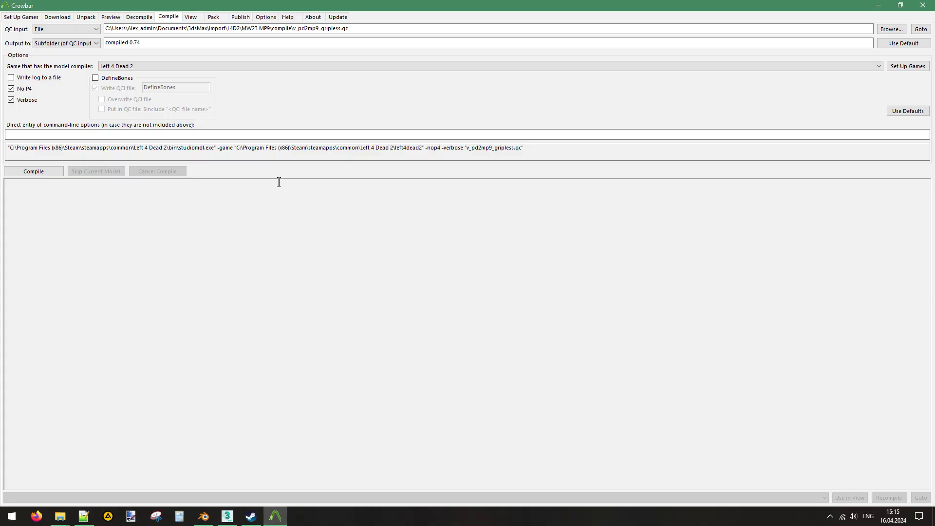
pyautogui.click(47, 173)
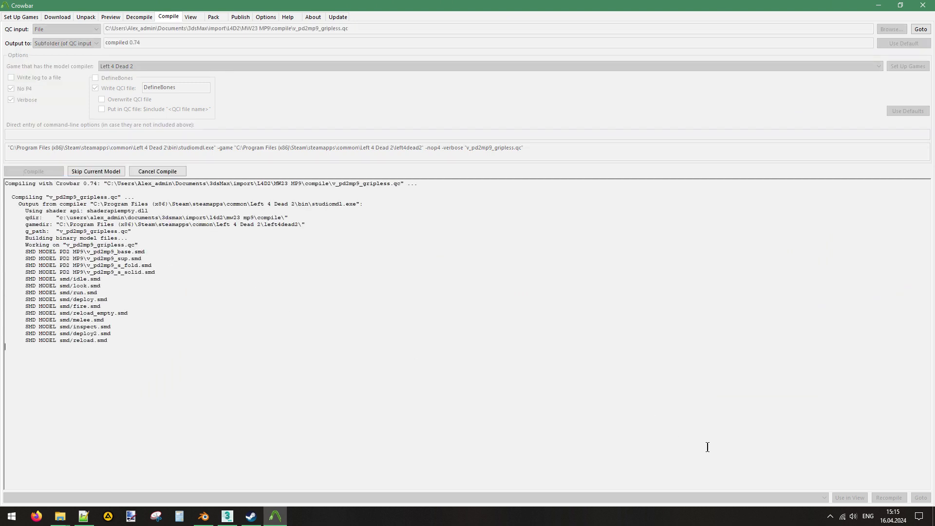
# Open the compiled v_smg.mdl in a maximised model viewer and set the field of view to 103.
pyautogui.click(856, 495)
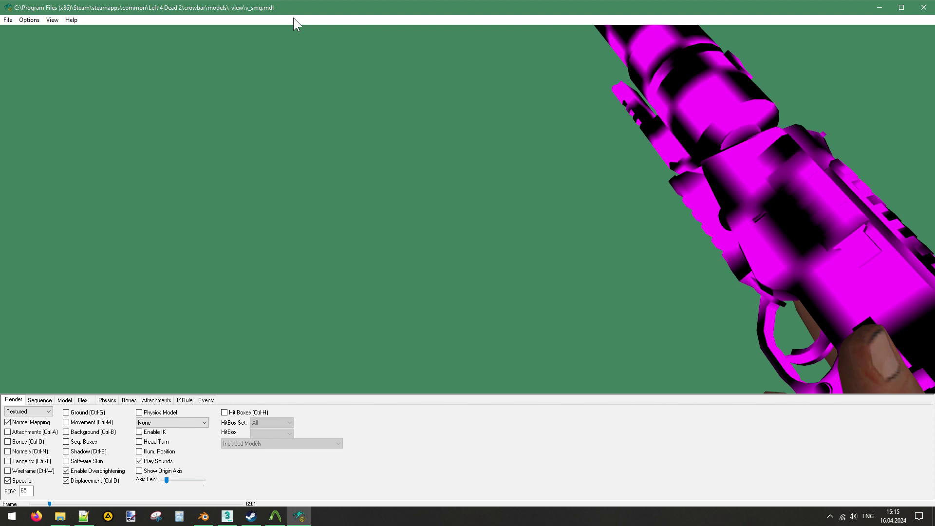
pyautogui.doubleClick(293, 12)
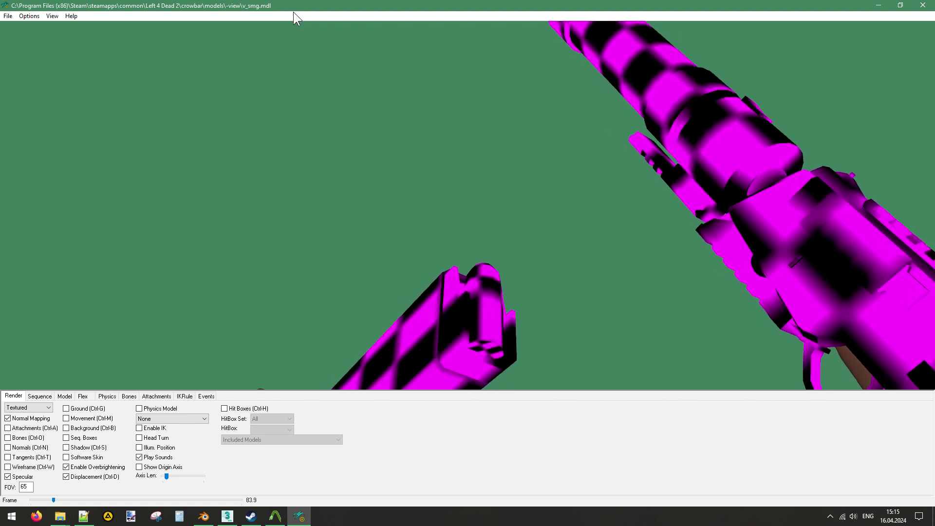
pyautogui.doubleClick(28, 487)
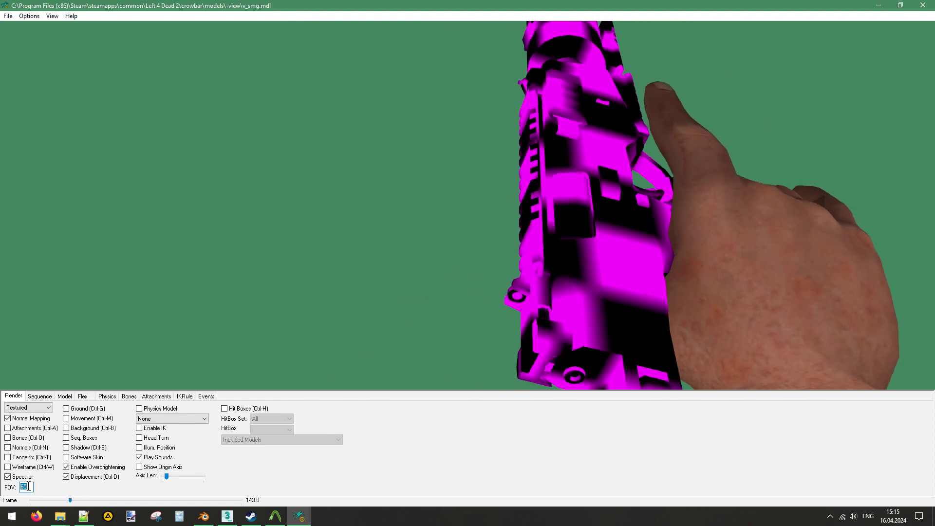
pyautogui.write('103')
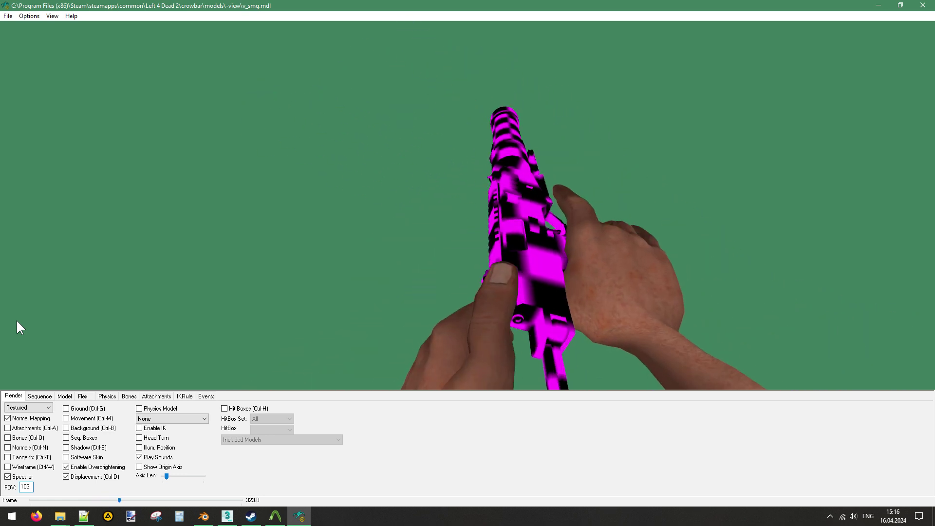
# Reapply viewmodel mode to the v_smg.mdl camera and set the field of view back to 103.
pyautogui.click(39, 395)
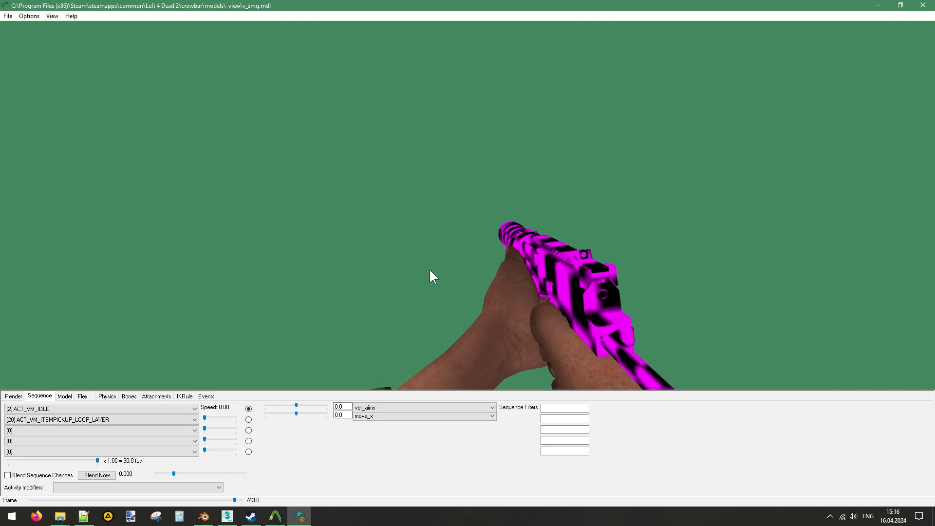
pyautogui.keyDown('shift'); pyautogui.moveTo(432, 270); pyautogui.dragTo(432, 271); pyautogui.keyUp('shift')
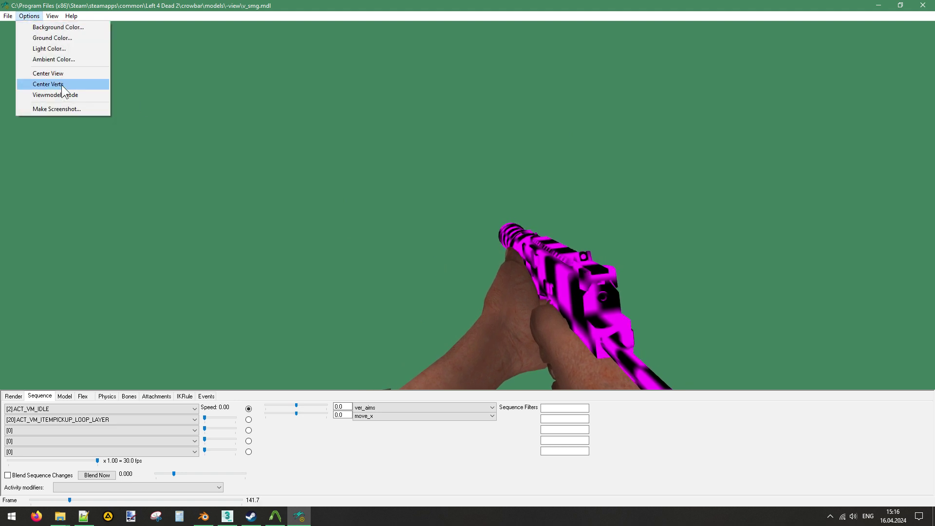
pyautogui.click(62, 94)
pyautogui.click(13, 395)
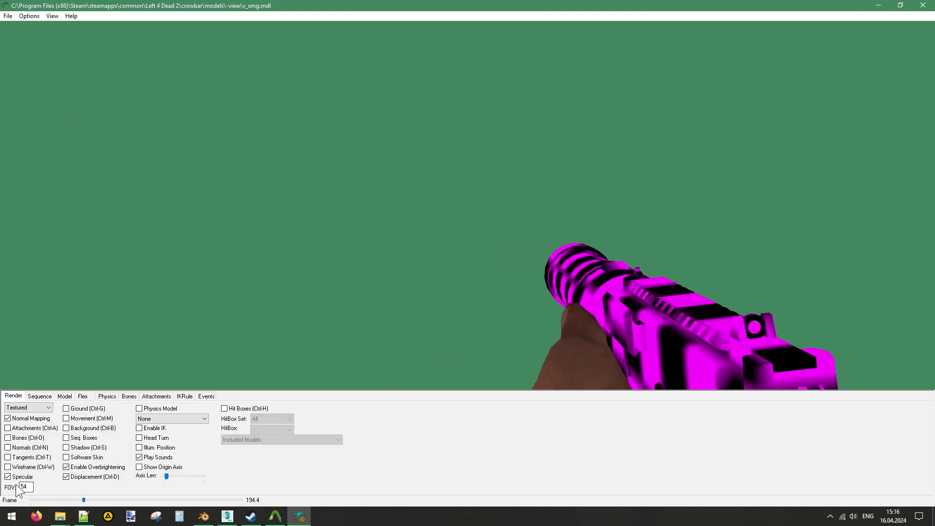
pyautogui.write('103')
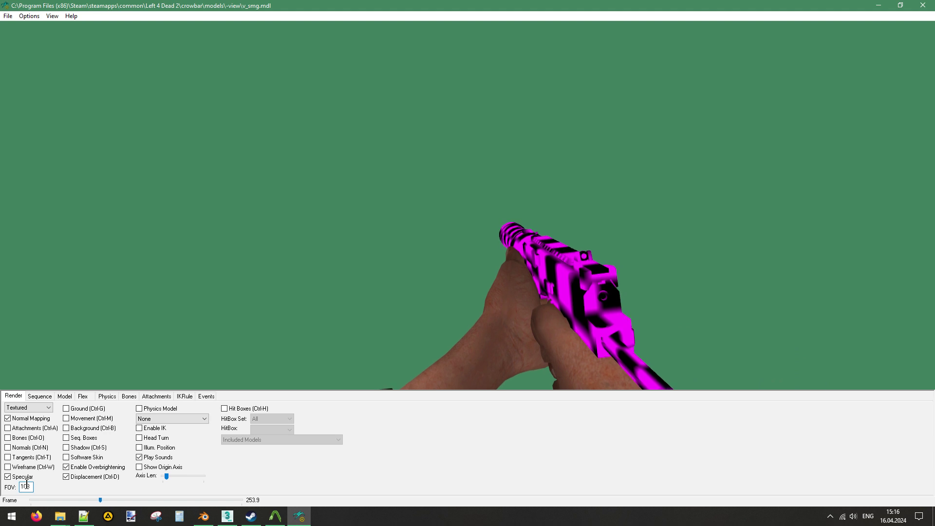
# Play [26] ACT_VM_RELOAD_LAYER at full weight over the idle sequence and slow playback to x 0.28.
pyautogui.click(52, 398)
pyautogui.click(69, 420)
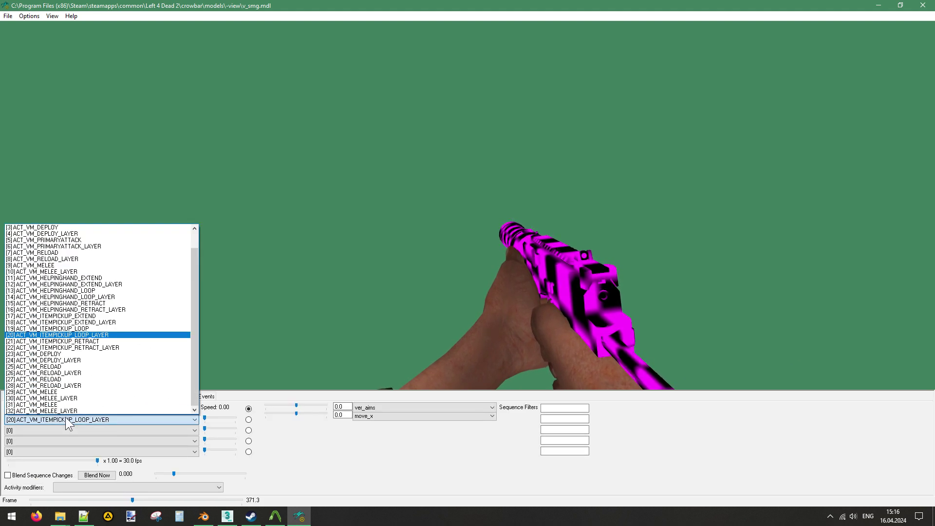
pyautogui.click(69, 420)
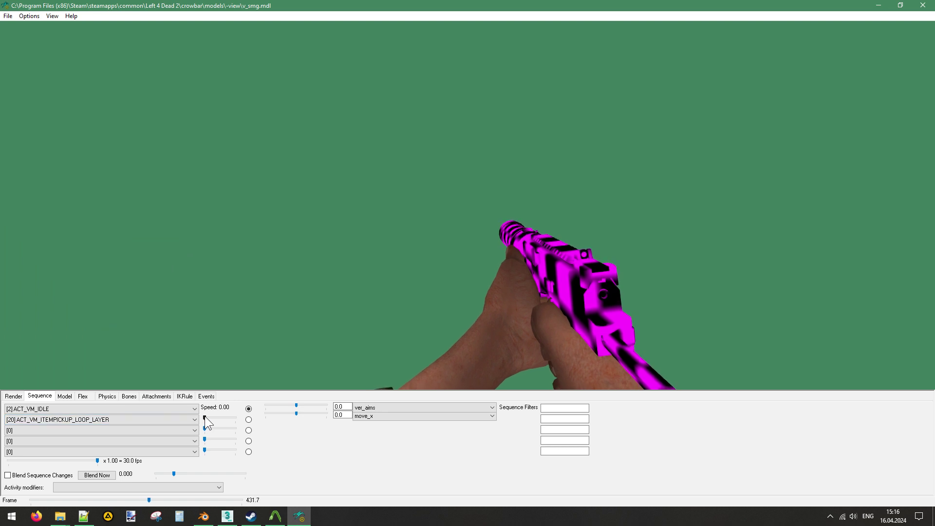
pyautogui.moveTo(205, 417); pyautogui.dragTo(235, 417)
pyautogui.click(115, 422)
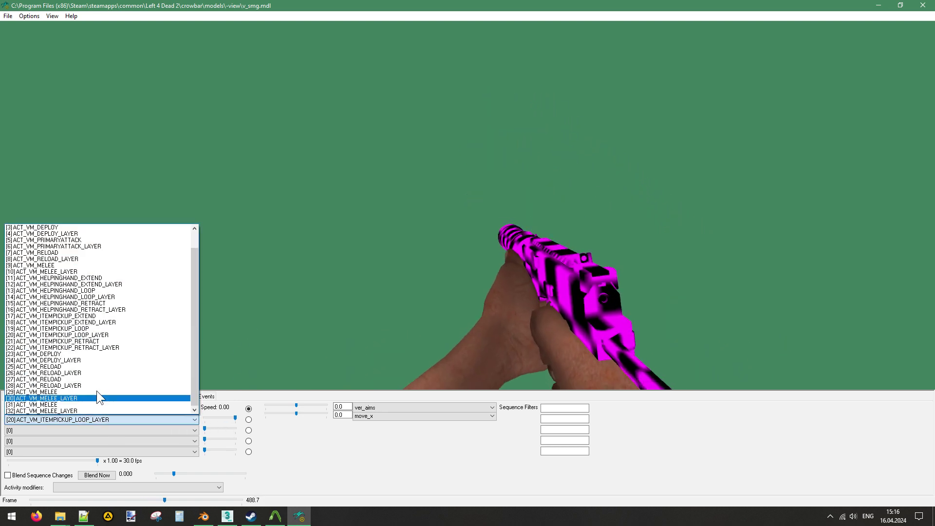
pyautogui.click(70, 372)
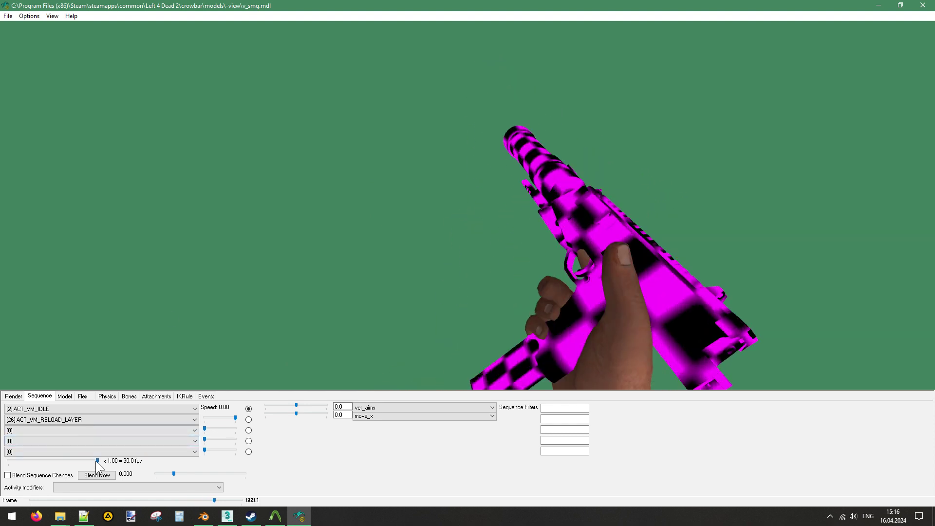
pyautogui.moveTo(97, 461); pyautogui.dragTo(33, 461)
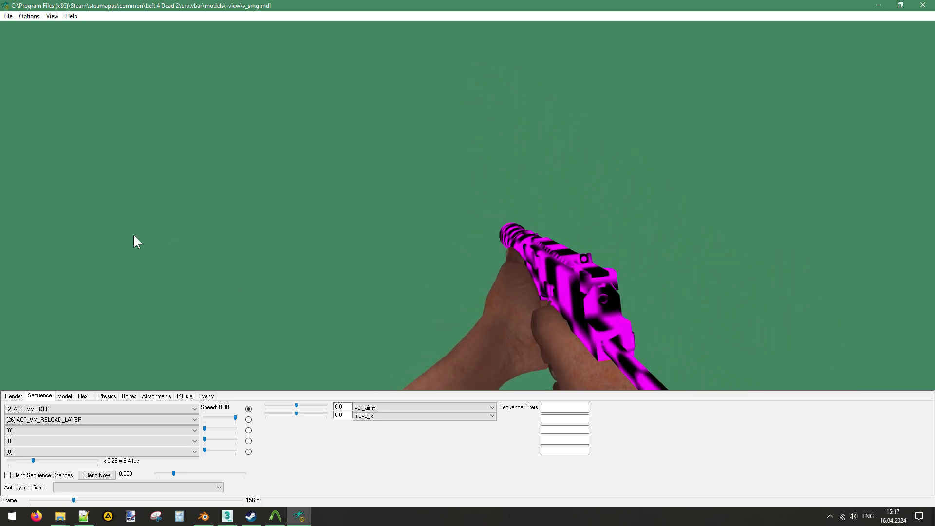
# Check the [28] ACT_VM_RELOAD_LAYER sequence over the idle, then restore the playback speed to x 1.00.
pyautogui.click(94, 420)
pyautogui.click(80, 385)
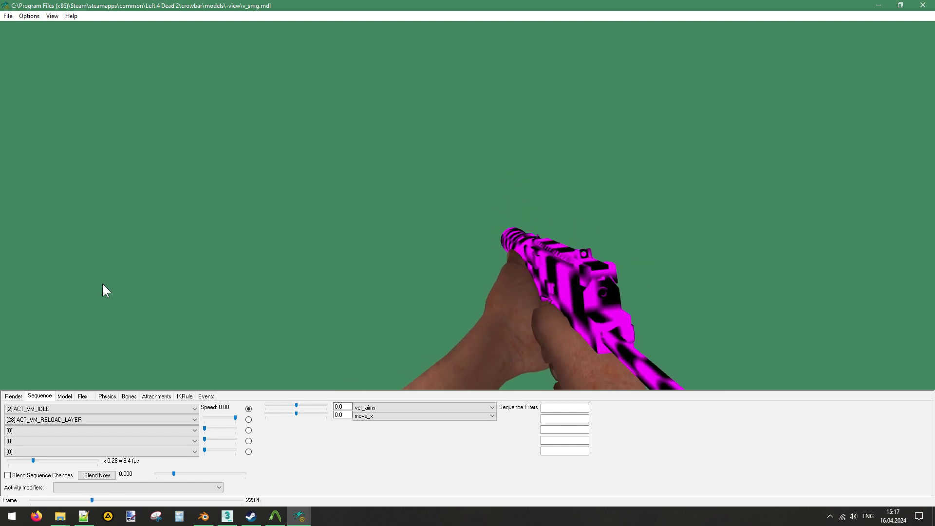
pyautogui.moveTo(33, 461); pyautogui.dragTo(132, 465)
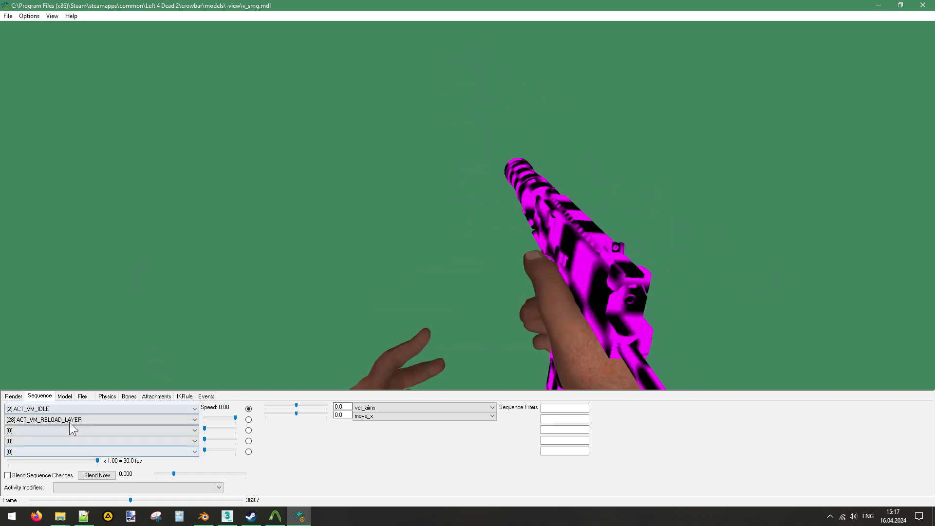
# Check the [8] ACT_VM_RELOAD_LAYER sequence over the idle with playback slowed to x 0.67.
pyautogui.click(69, 420)
pyautogui.click(71, 278)
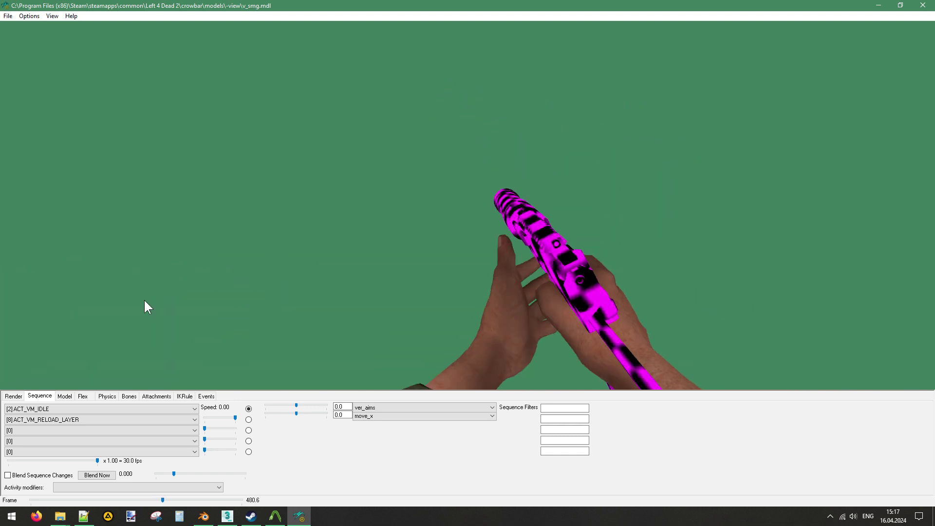
pyautogui.moveTo(97, 460); pyautogui.dragTo(68, 460)
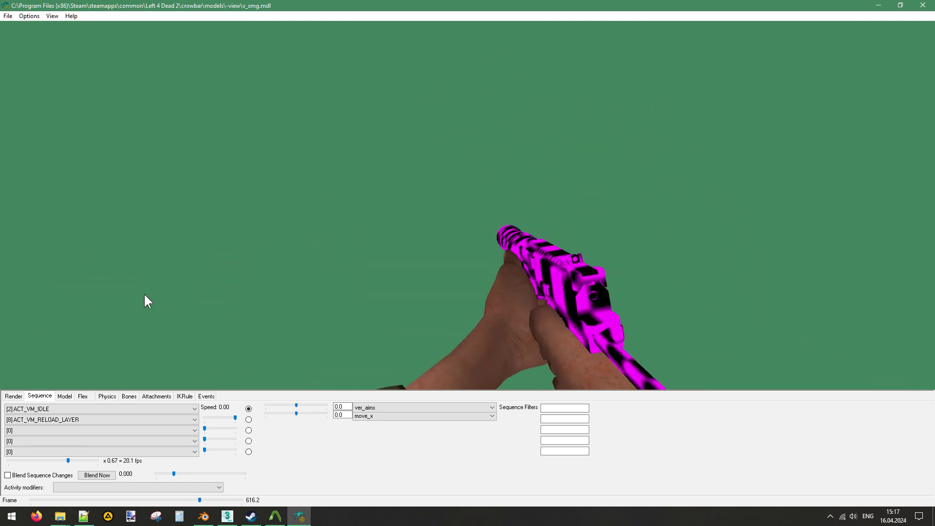
# Hide the suppressor through the sup bodygroup to view the weapon without it.
pyautogui.click(64, 396)
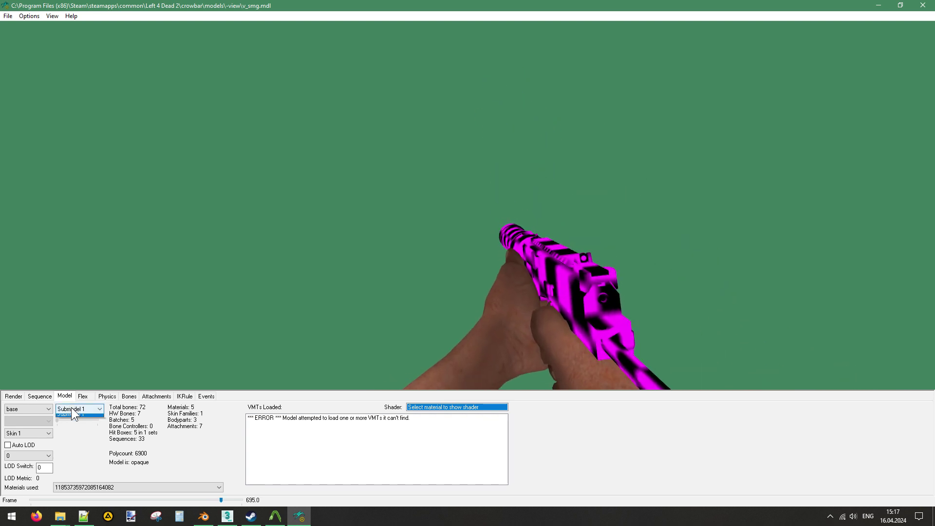
pyautogui.click(36, 409)
pyautogui.click(35, 423)
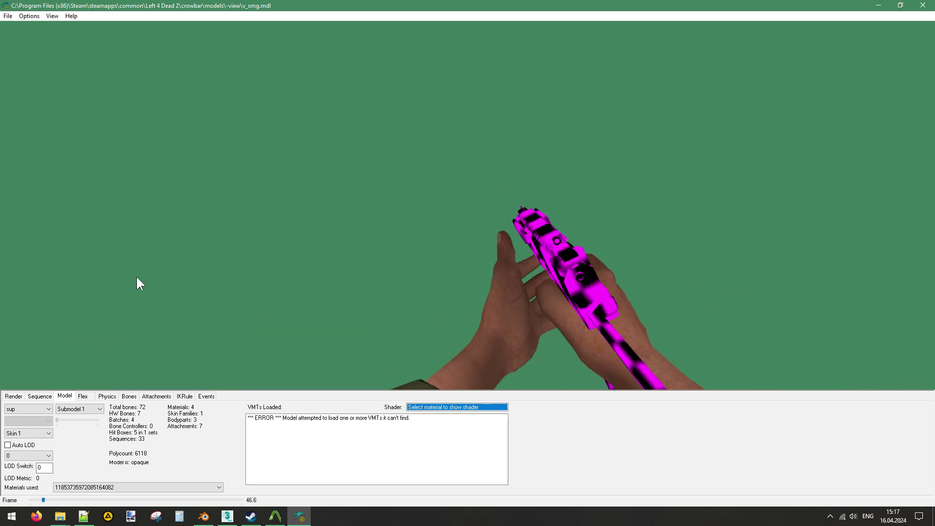
# Turn off the reload layer and centre the view on the model's vertices to inspect the weapon and its stock from outside.
pyautogui.click(39, 396)
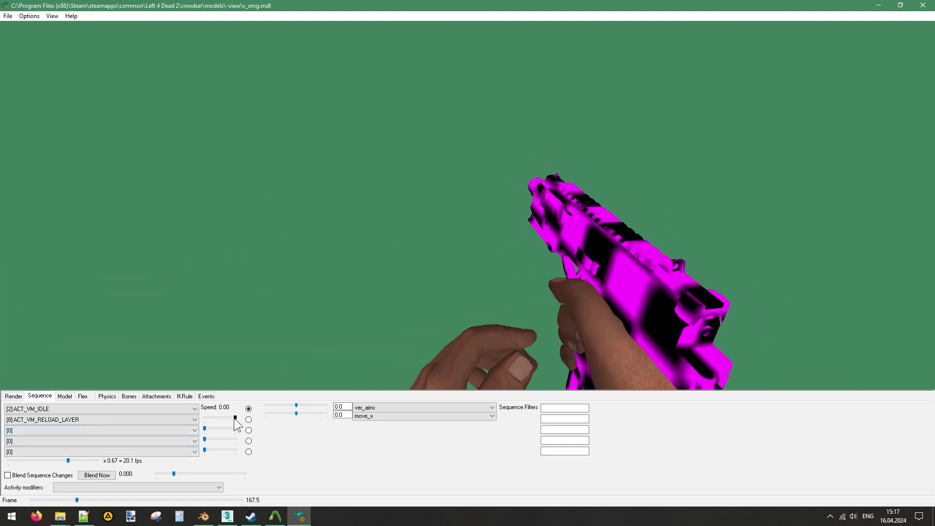
pyautogui.moveTo(235, 417); pyautogui.dragTo(204, 417)
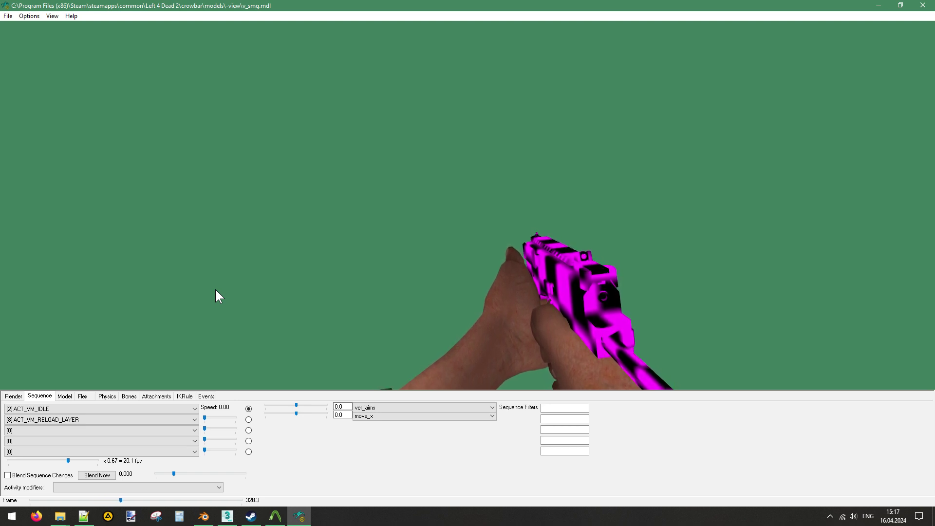
pyautogui.click(29, 16)
pyautogui.click(63, 84)
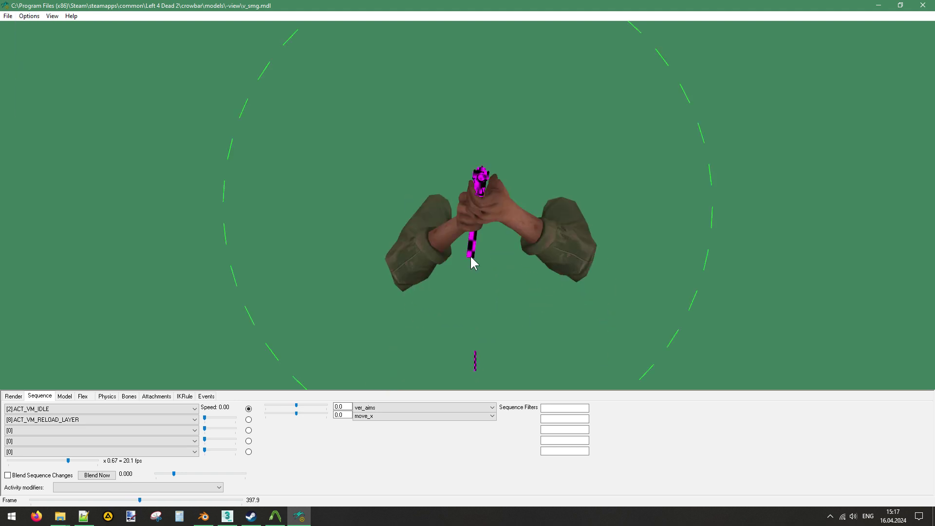
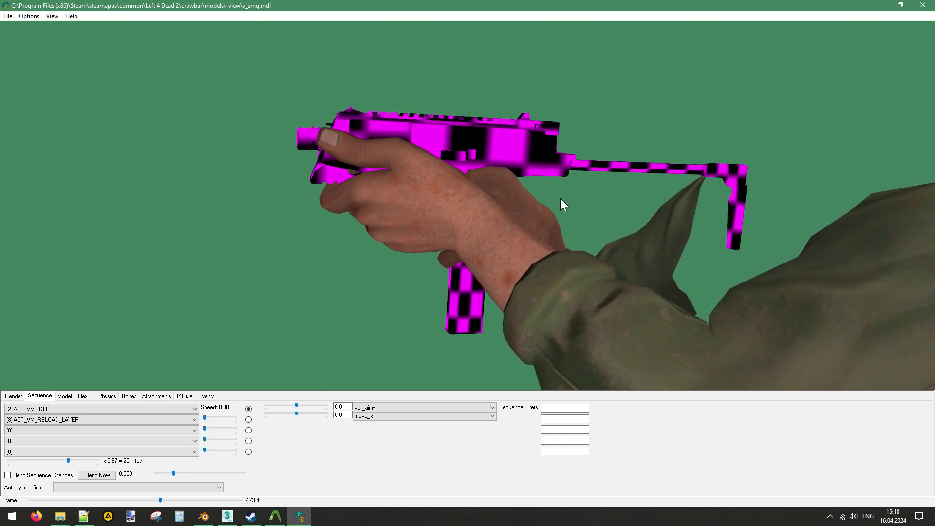
# Switch to Firefox and search Google Images for "mp9 solid stock".
pyautogui.click(25, 517)
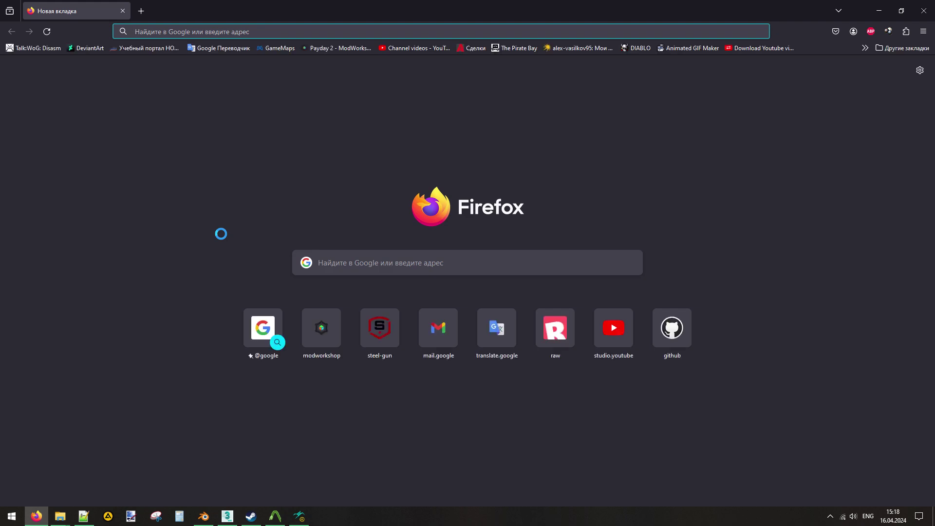
pyautogui.write('mp9 soldi')
pyautogui.press('BackSpace')
pyautogui.press('BackSpace')
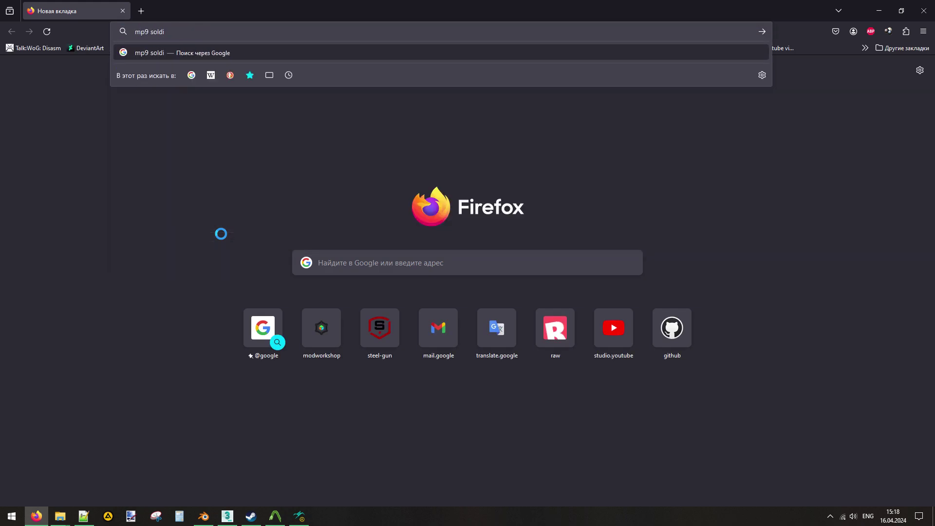
pyautogui.write('id s')
pyautogui.write('tock')
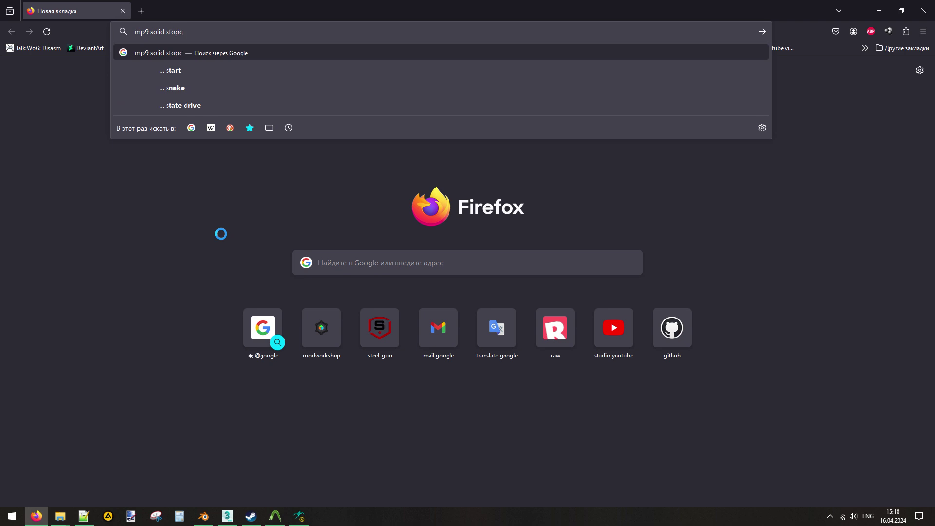
pyautogui.press('Return')
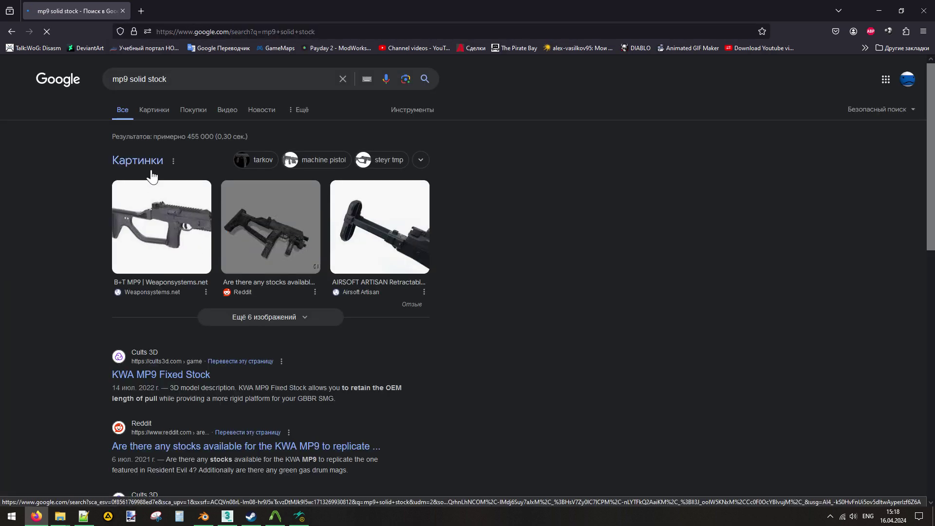
pyautogui.click(153, 109)
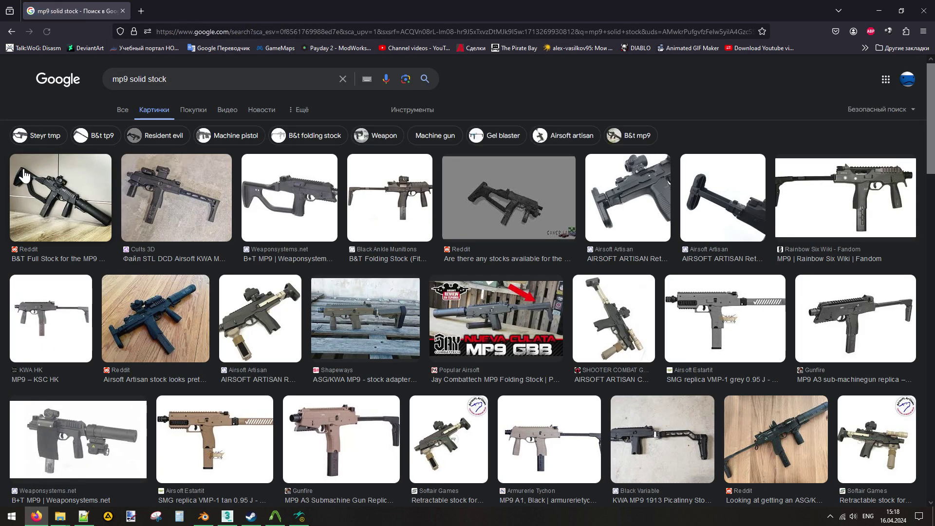
# Preview the Cults 3D and Weaponsystems.net MP9 images and browse the other results for stock designs.
pyautogui.click(156, 206)
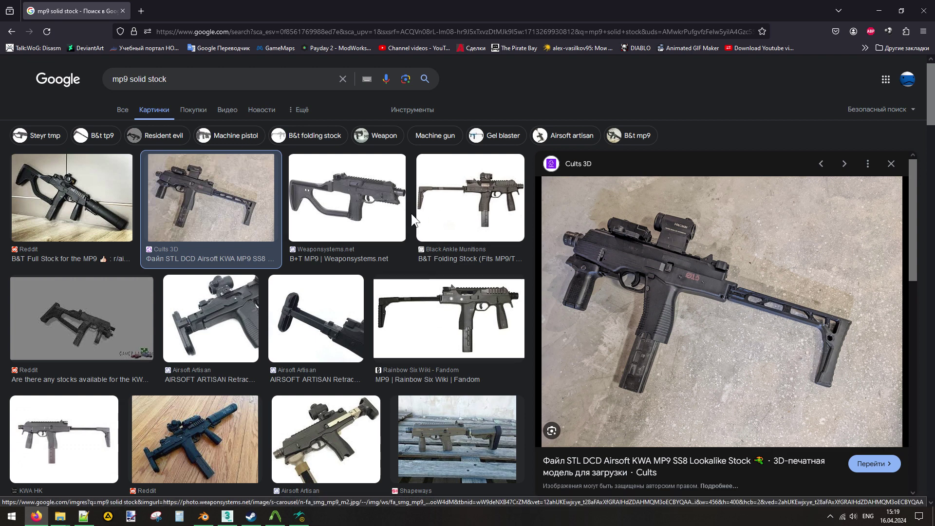
pyautogui.click(366, 203)
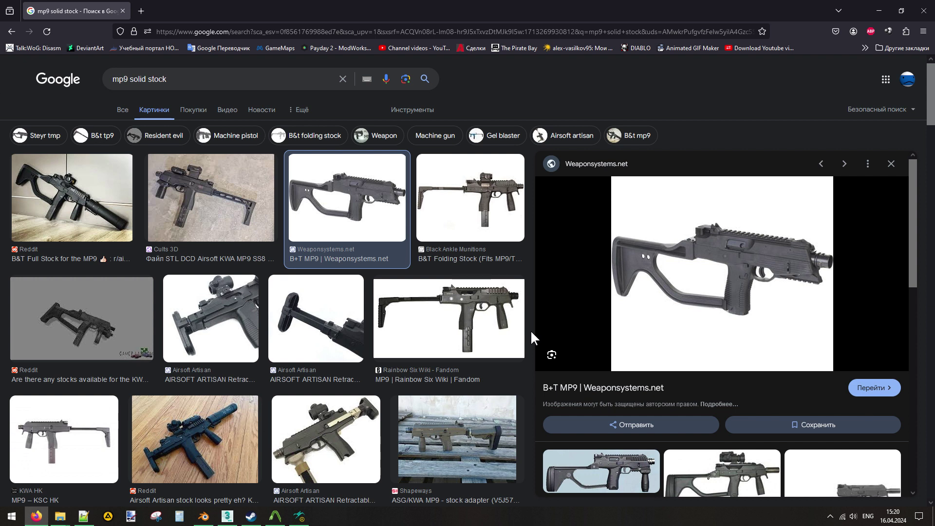
pyautogui.scroll(-5, 530, 329)
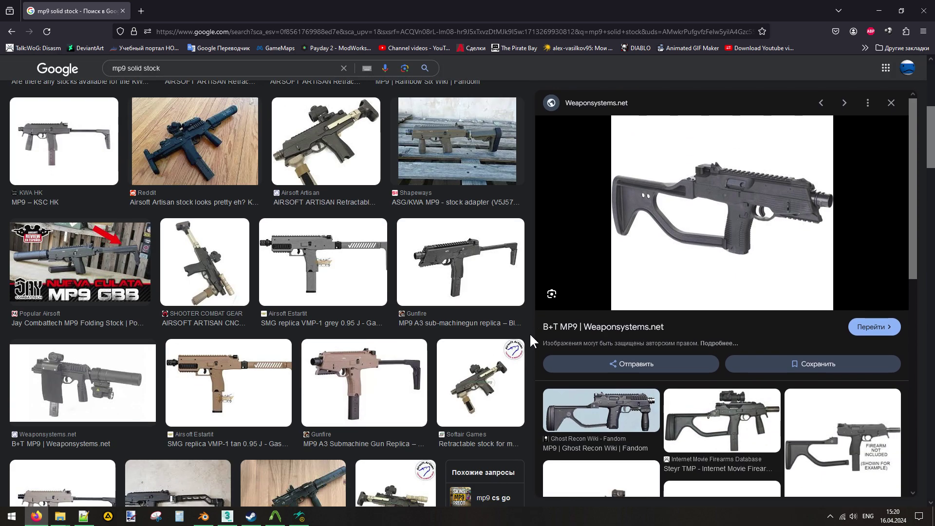
pyautogui.scroll(3, 530, 333)
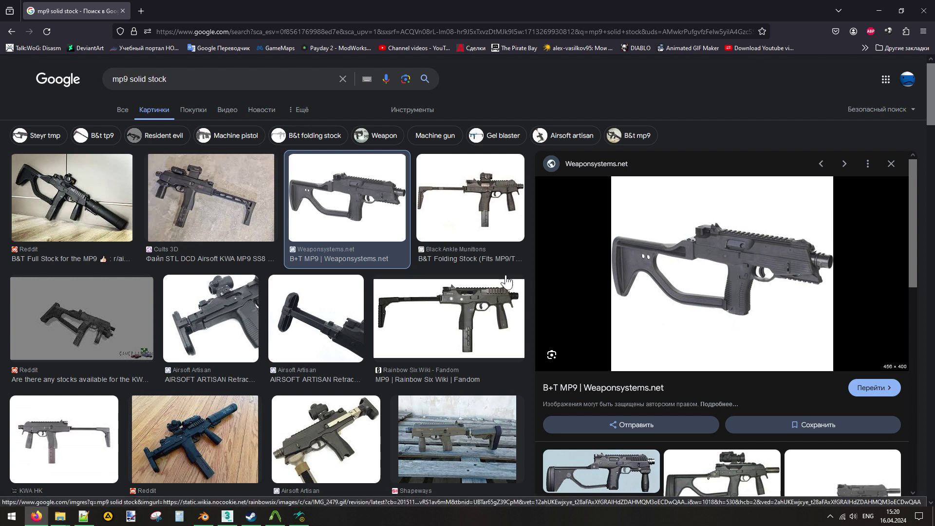
pyautogui.scroll(-5, 278, 268)
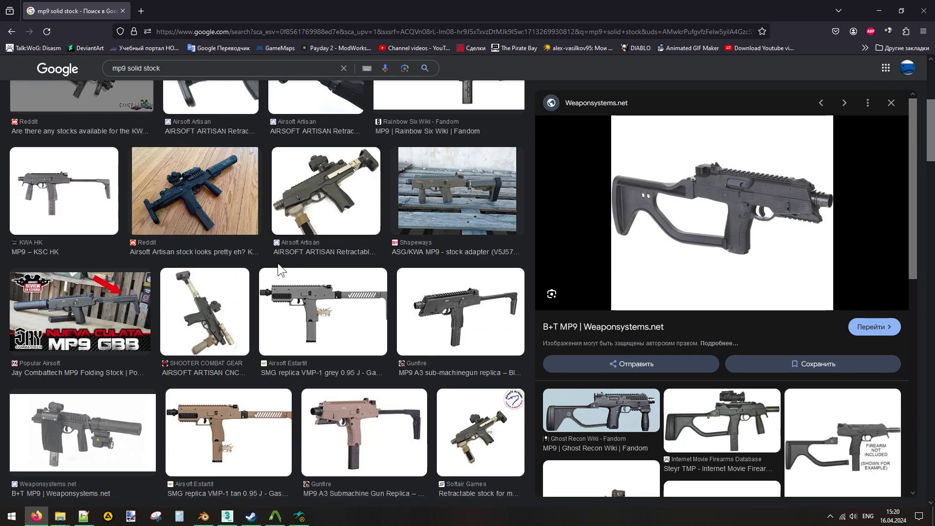
# Switch to the model viewer and compare Submodel 3 and Submodel 2 of the stock bodygroup, leaving Submodel 2 active.
pyautogui.click(301, 516)
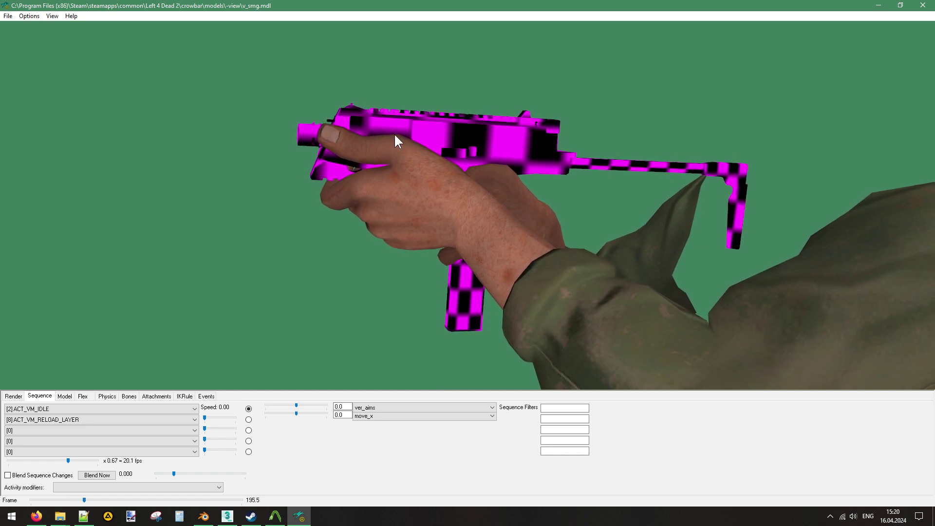
pyautogui.moveTo(555, 142)
pyautogui.mouseDown()
pyautogui.moveTo(556, 214)
pyautogui.moveTo(553, 153)
pyautogui.moveTo(534, 151)
pyautogui.moveTo(550, 150)
pyautogui.mouseUp()
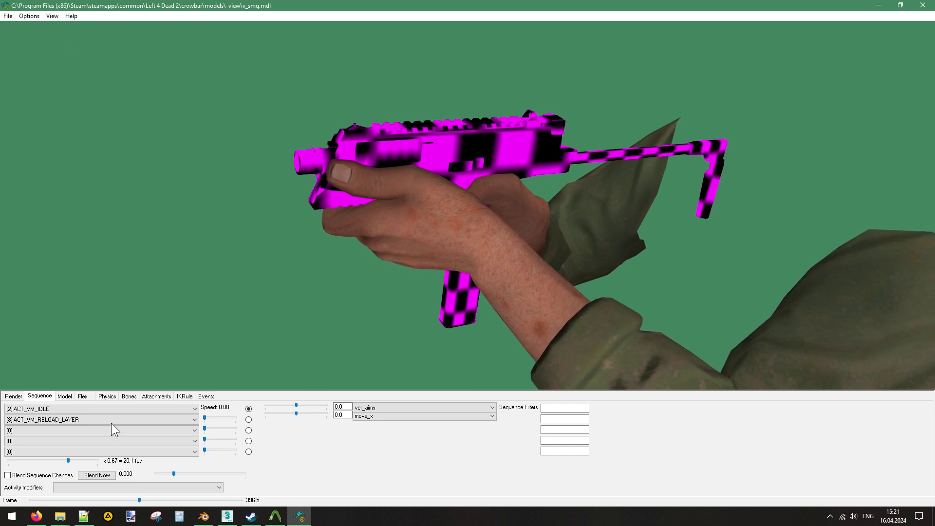
pyautogui.click(65, 395)
pyautogui.click(34, 408)
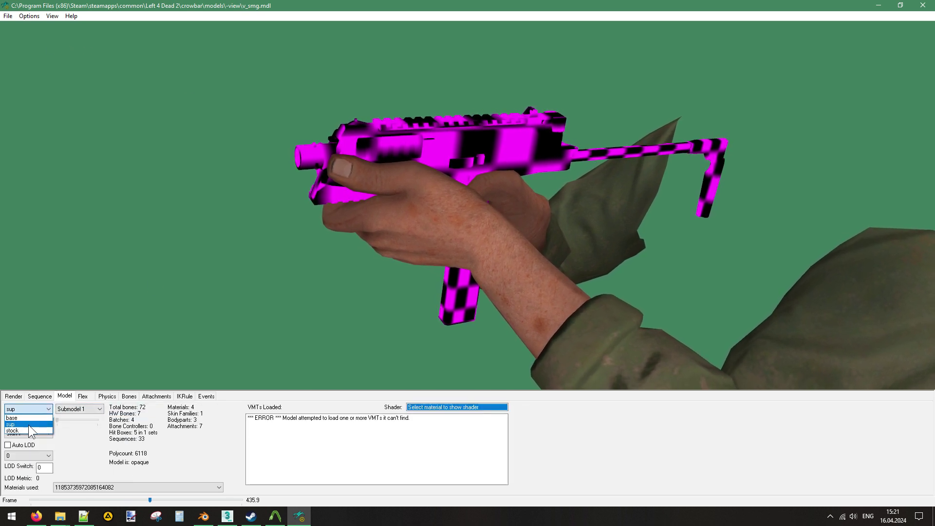
pyautogui.click(14, 430)
pyautogui.click(73, 409)
pyautogui.click(81, 429)
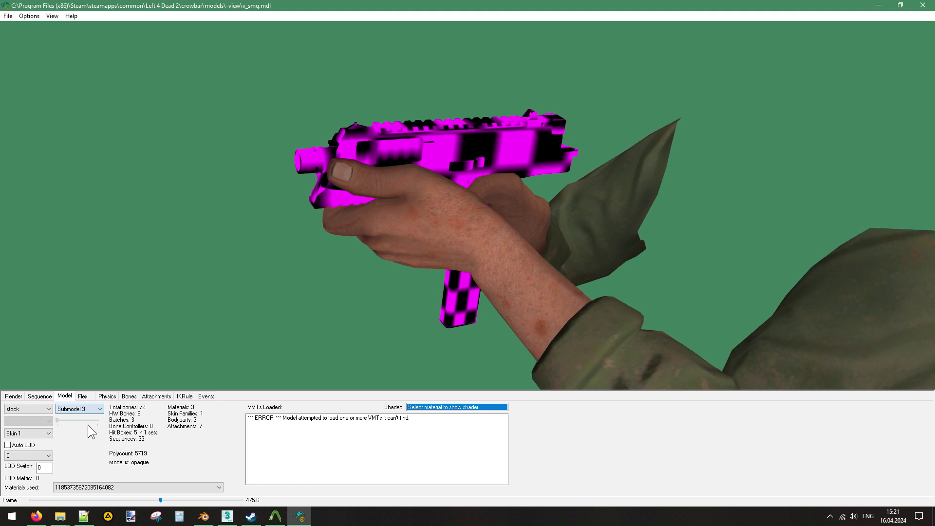
pyautogui.click(77, 410)
pyautogui.click(78, 423)
pyautogui.moveTo(516, 229); pyautogui.dragTo(572, 203)
# Show the suppressor by setting the sup bodygroup to Submodel 1.
pyautogui.click(38, 409)
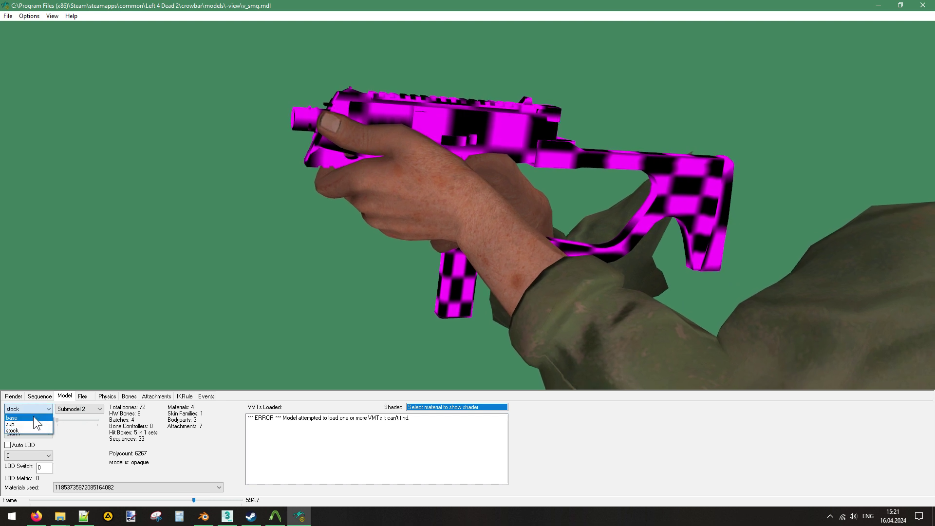
pyautogui.click(32, 409)
pyautogui.click(32, 422)
pyautogui.click(78, 410)
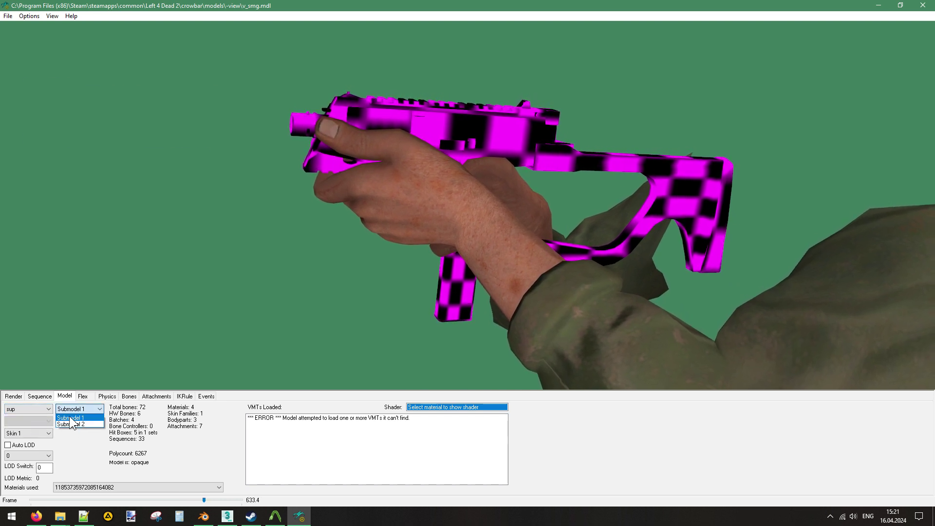
pyautogui.click(76, 417)
# Change to the first-person viewmodel view and set the FOV to 103.
pyautogui.click(29, 16)
pyautogui.click(53, 93)
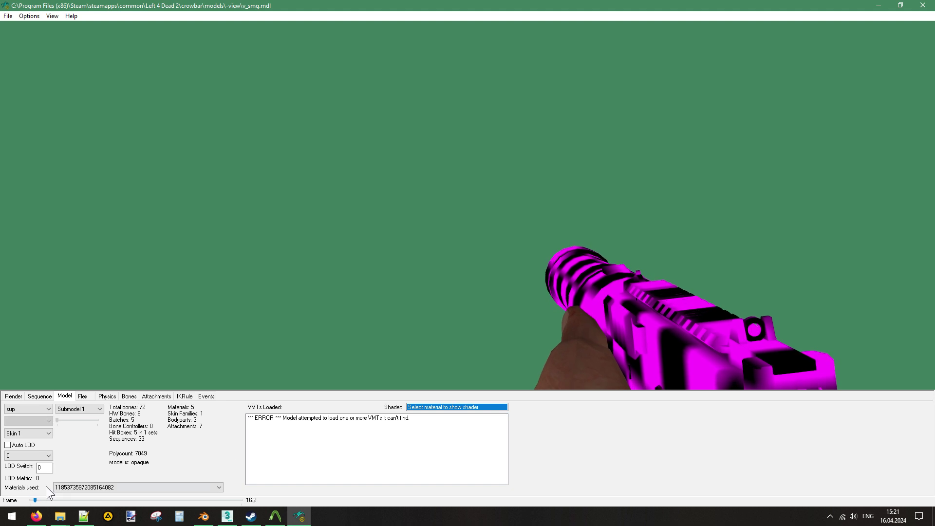
pyautogui.click(12, 397)
pyautogui.doubleClick(25, 486)
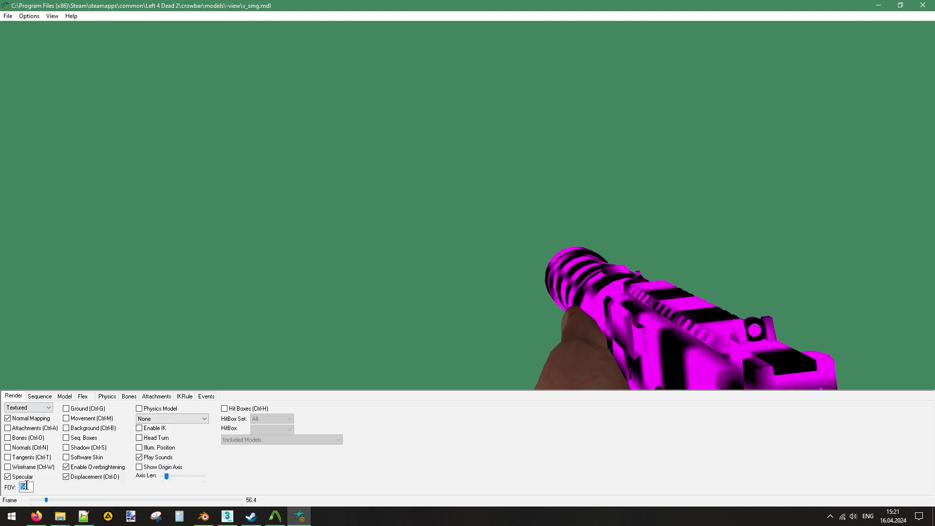
pyautogui.write('100')
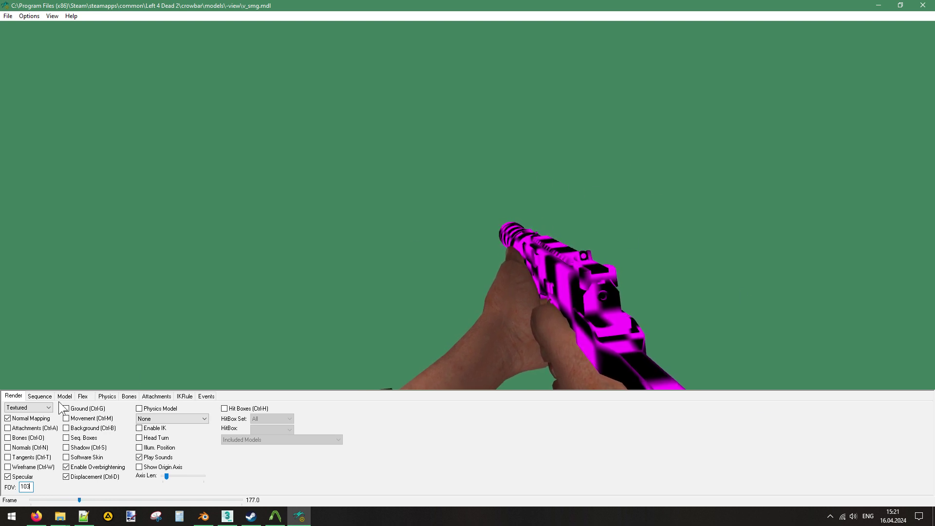
# Layer the [20] ACT_VM_ITEMPICKUP_LOOP_LAYER sequence over the idle at full weight to check the animation.
pyautogui.click(39, 395)
pyautogui.click(78, 420)
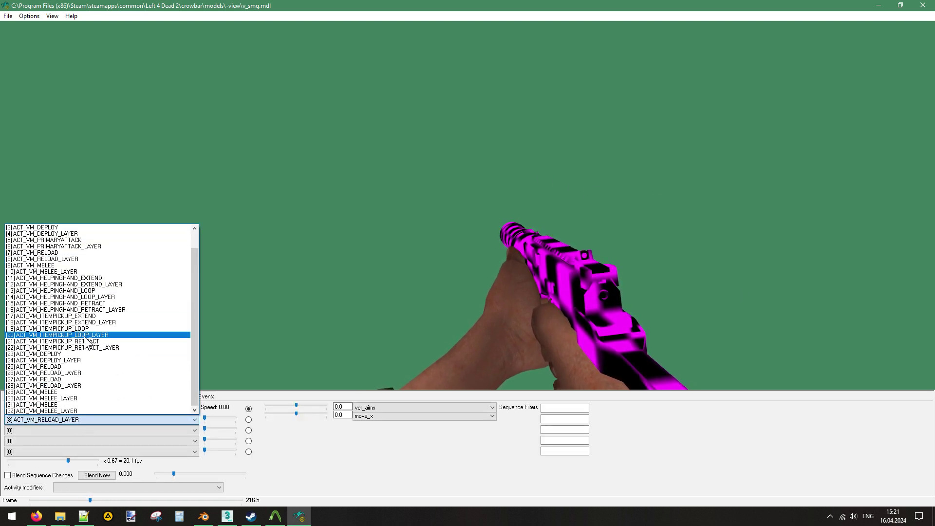
pyautogui.click(63, 335)
pyautogui.moveTo(204, 417); pyautogui.dragTo(236, 417)
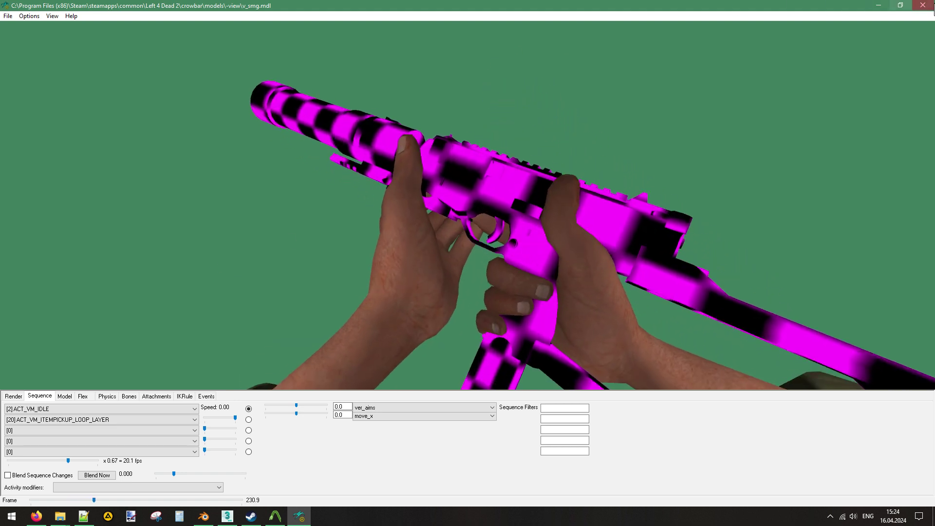
# Close the model viewer and preview the Shapeways MP9 stock adapter image in the Firefox search results.
pyautogui.click(923, 5)
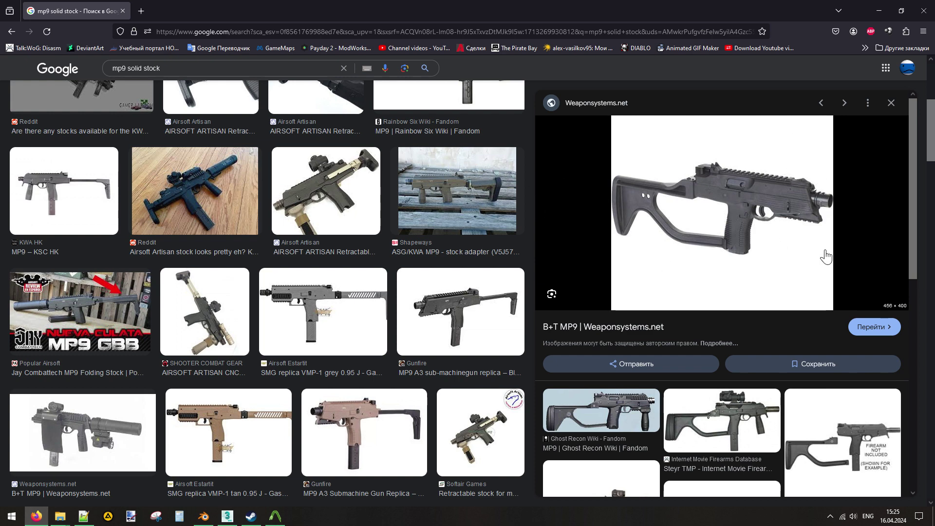
pyautogui.scroll(3, 532, 176)
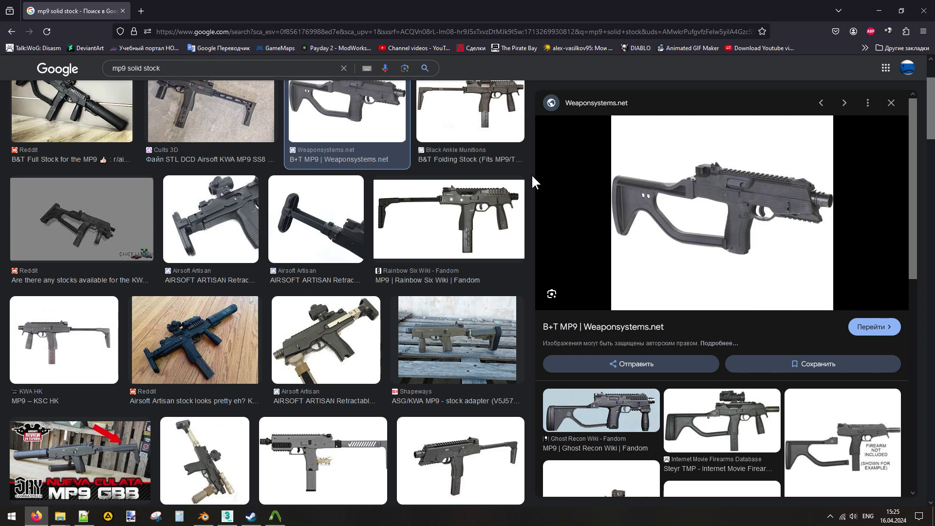
pyautogui.click(489, 336)
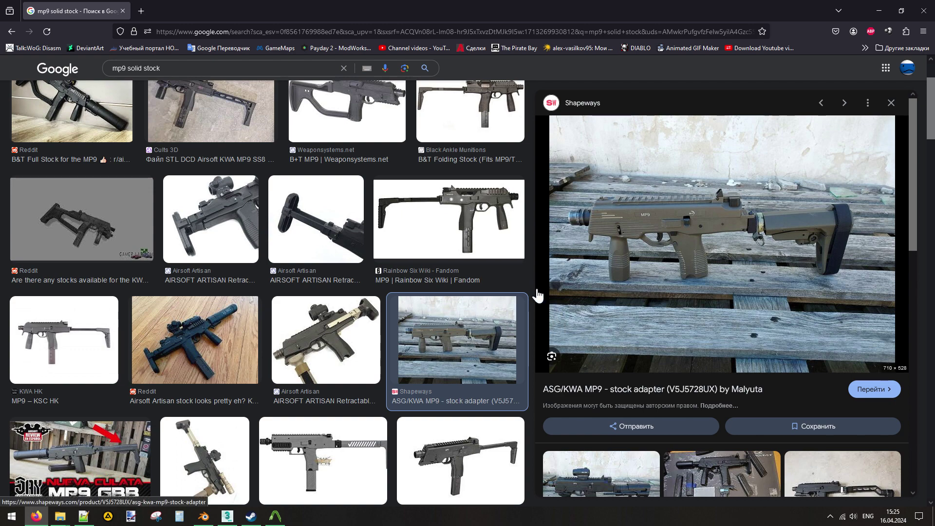
# Switch to 3ds Max and open the recent scene M4A4_v_mw2style.max without saving the current one.
pyautogui.click(227, 516)
pyautogui.click(9, 9)
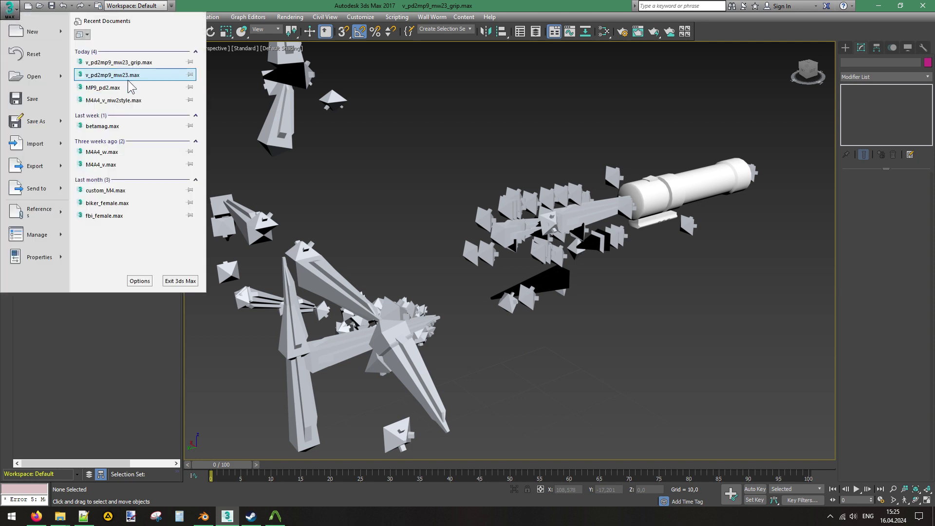
pyautogui.click(127, 100)
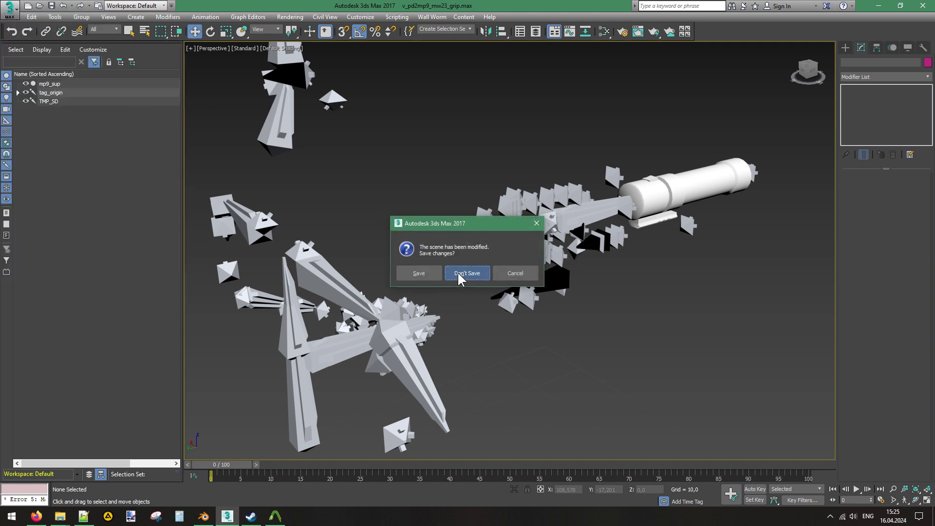
pyautogui.click(466, 273)
# Show v_m4a1_hg_left_rail and hide v_m4a1_hg_left_cover to inspect the rail on the M4's handguard.
pyautogui.moveTo(806, 74)
pyautogui.mouseDown()
pyautogui.moveTo(818, 52)
pyautogui.moveTo(772, 82)
pyautogui.moveTo(738, 62)
pyautogui.moveTo(754, 55)
pyautogui.moveTo(813, 66)
pyautogui.moveTo(825, 57)
pyautogui.moveTo(816, 81)
pyautogui.moveTo(770, 76)
pyautogui.moveTo(862, 68)
pyautogui.moveTo(855, 54)
pyautogui.moveTo(892, 72)
pyautogui.moveTo(910, 52)
pyautogui.moveTo(893, 77)
pyautogui.moveTo(803, 74)
pyautogui.mouseUp()
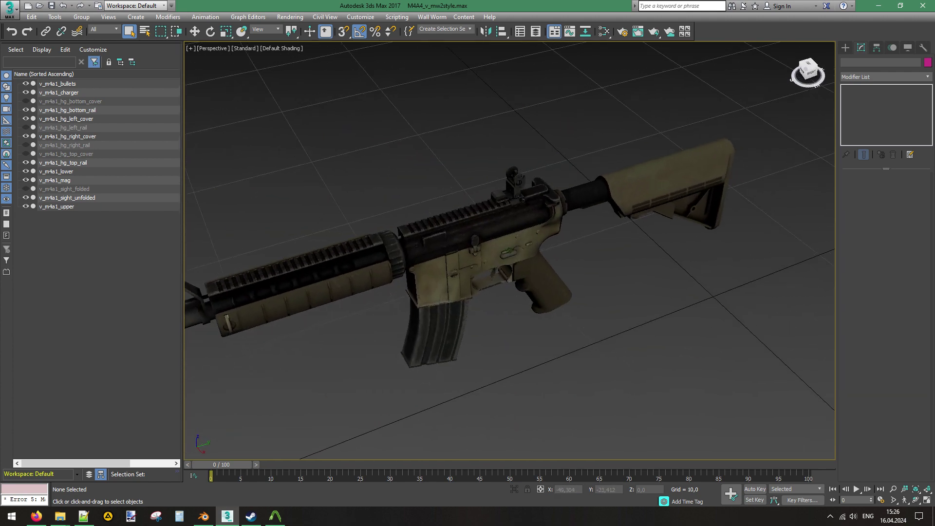
pyautogui.moveTo(389, 140); pyautogui.dragTo(481, 135, button='middle')
pyautogui.scroll(4, 471, 242)
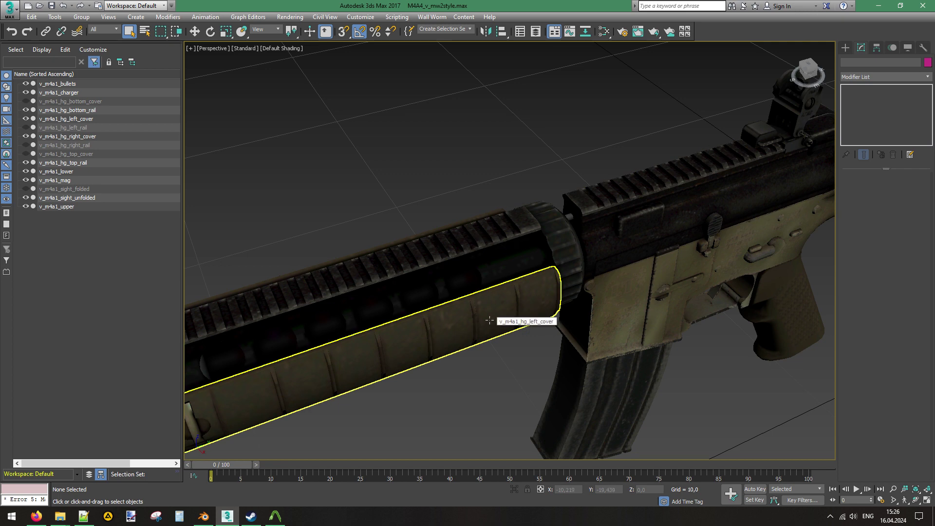
pyautogui.moveTo(807, 72); pyautogui.dragTo(793, 46)
pyautogui.click(418, 329)
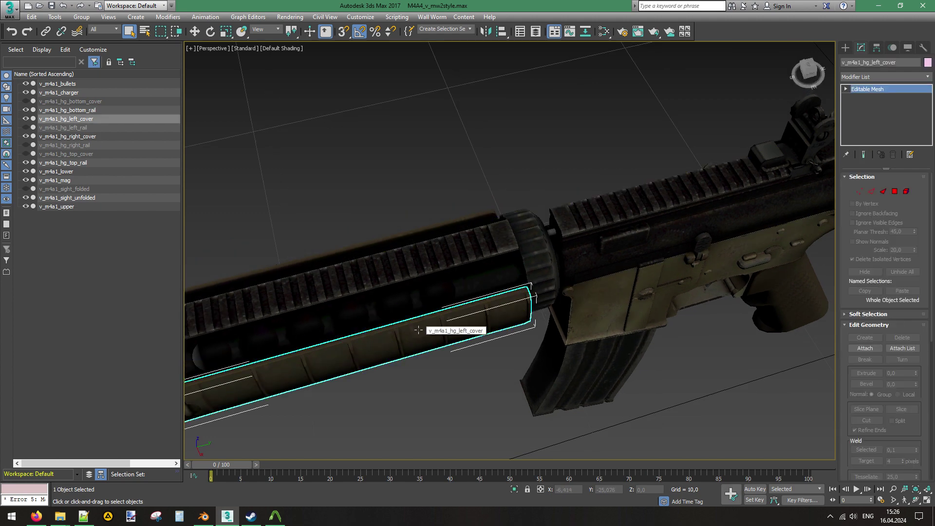
pyautogui.click(26, 127)
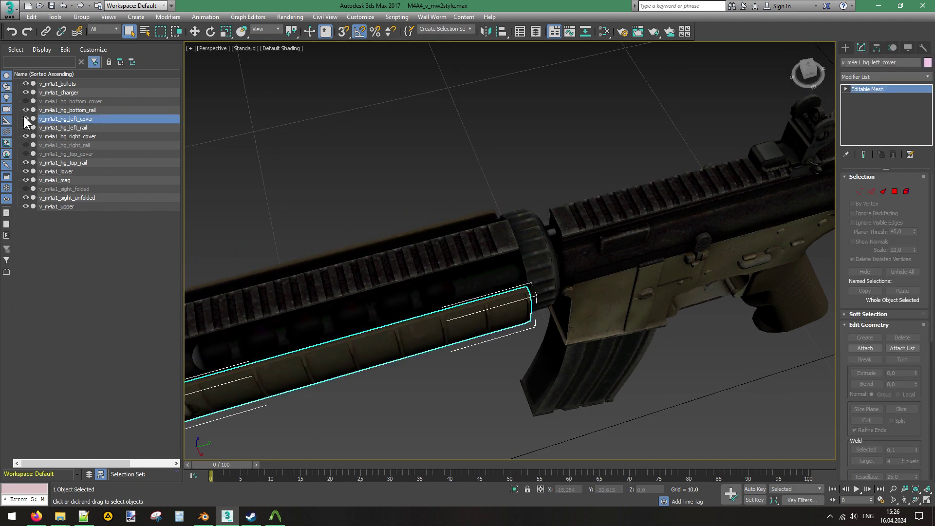
pyautogui.click(26, 118)
# Inspect the rifle with the bare left rail and with v_m4a1_hg_left_cover shown again over it.
pyautogui.click(808, 71)
pyautogui.click(794, 47)
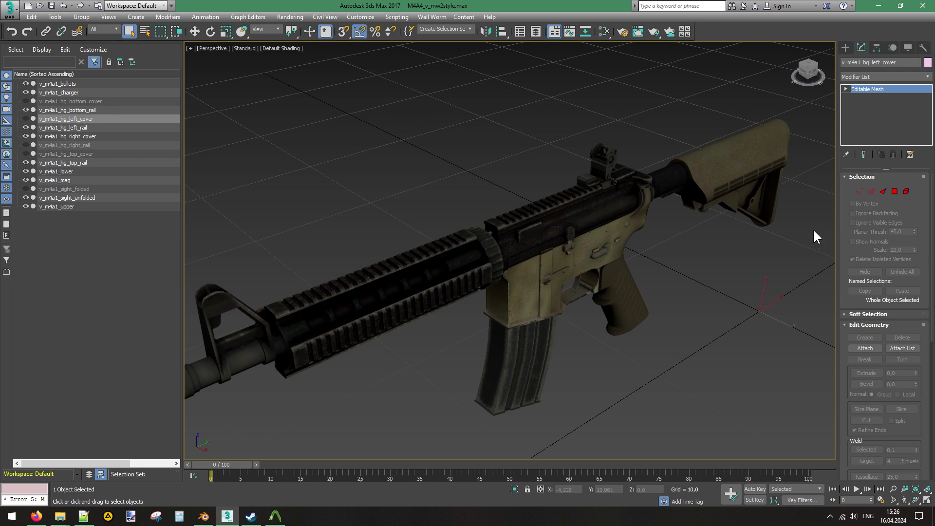
pyautogui.click(782, 170)
pyautogui.click(808, 71)
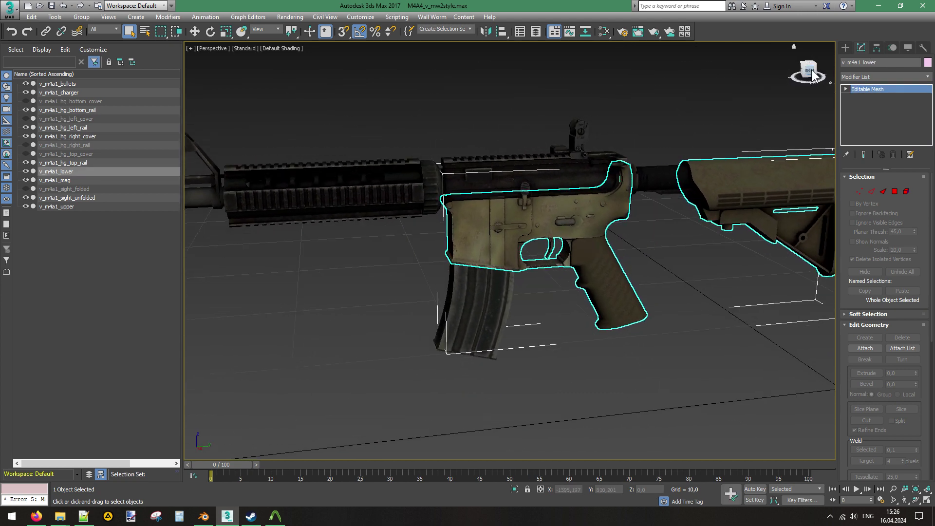
pyautogui.moveTo(358, 217); pyautogui.dragTo(479, 254, button='middle')
pyautogui.click(177, 246)
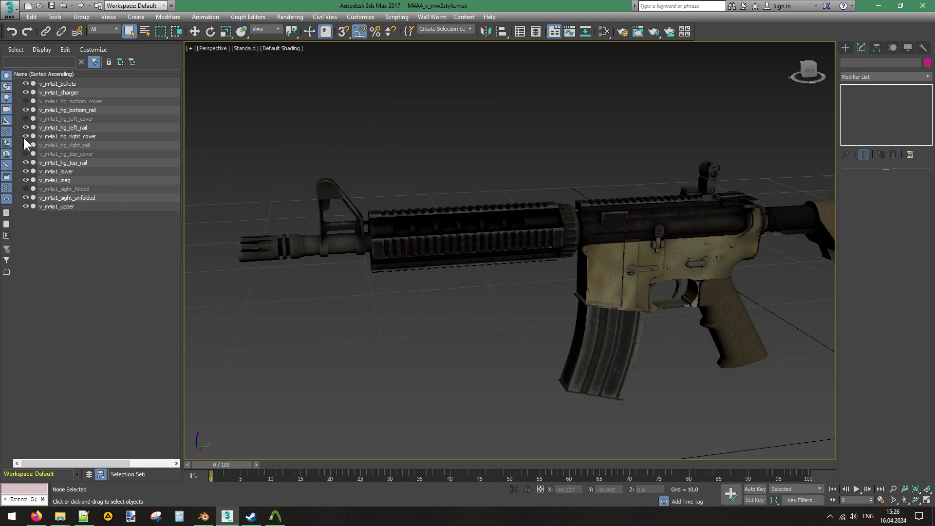
pyautogui.click(25, 119)
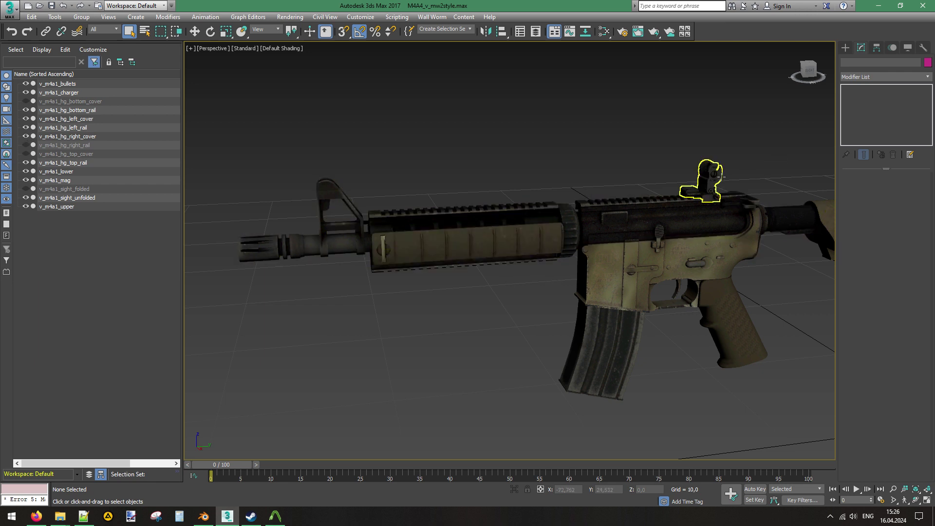
pyautogui.moveTo(805, 68); pyautogui.dragTo(769, 104)
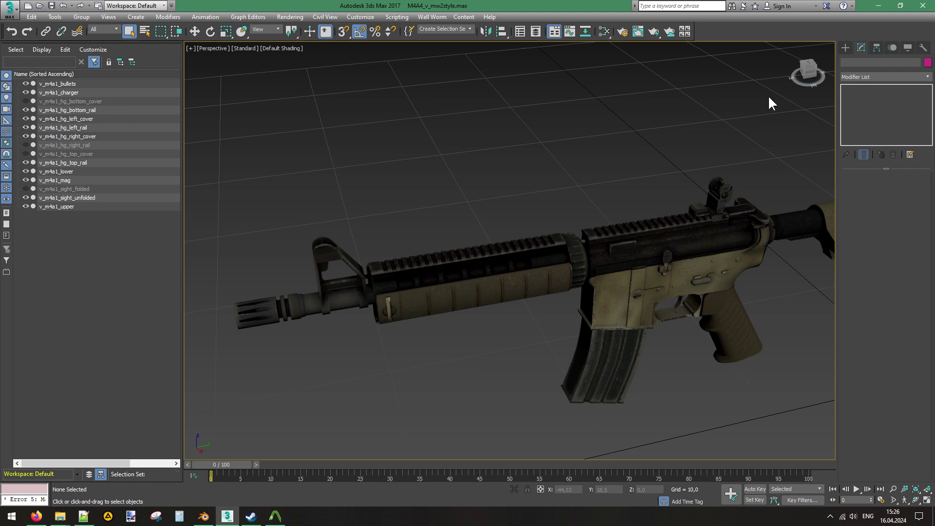
pyautogui.moveTo(805, 68); pyautogui.dragTo(778, 105)
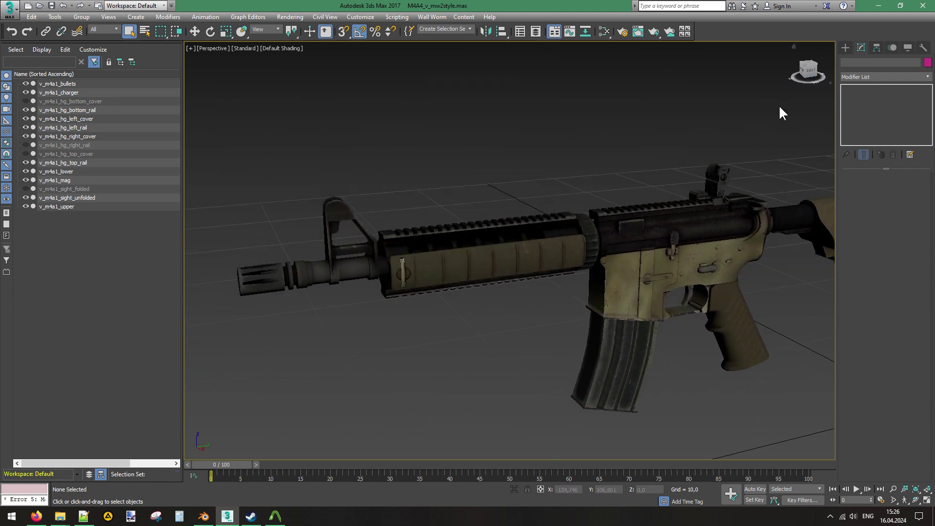
pyautogui.moveTo(779, 232); pyautogui.dragTo(604, 205, button='middle')
pyautogui.moveTo(645, 305); pyautogui.dragTo(622, 291, button='middle')
pyautogui.scroll(-3, 731, 340)
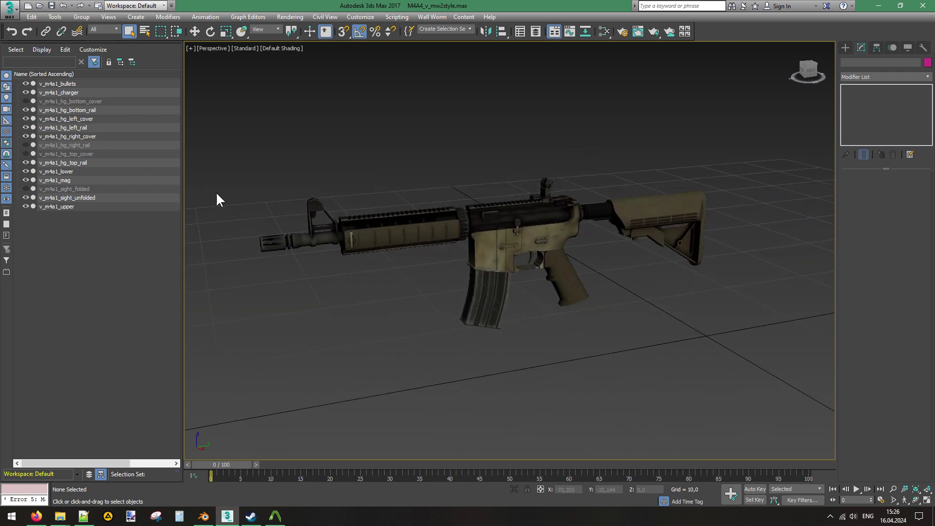
# Open M4A4_v.max from the CSGO scenes folder without saving the current scene.
pyautogui.click(9, 9)
pyautogui.click(36, 77)
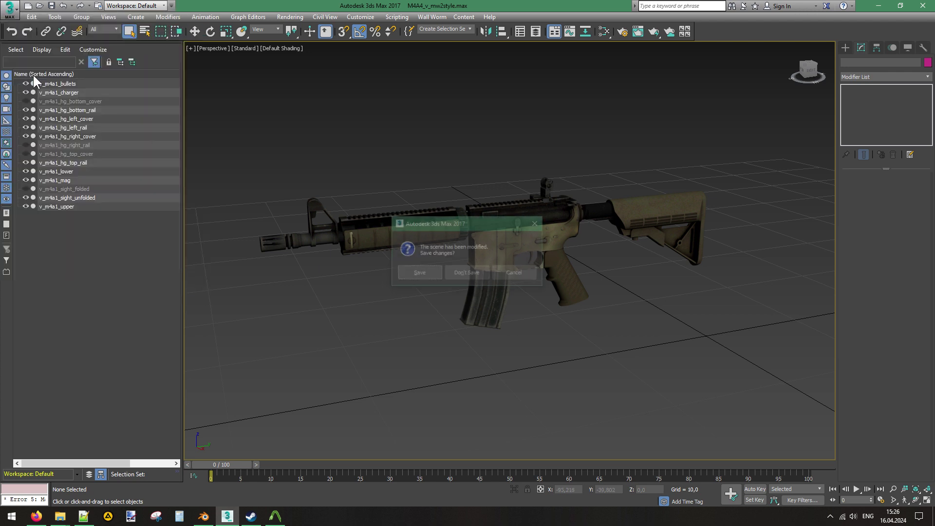
pyautogui.click(483, 271)
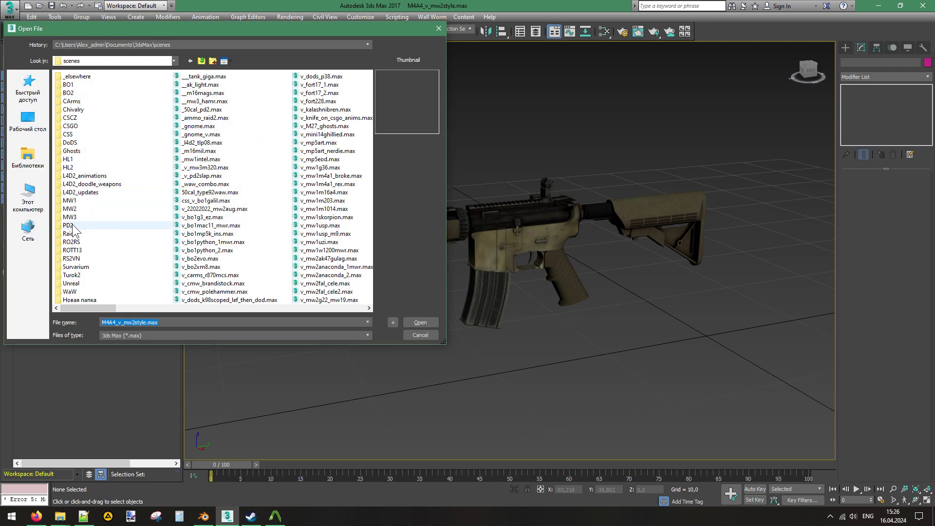
pyautogui.doubleClick(70, 126)
pyautogui.click(114, 132)
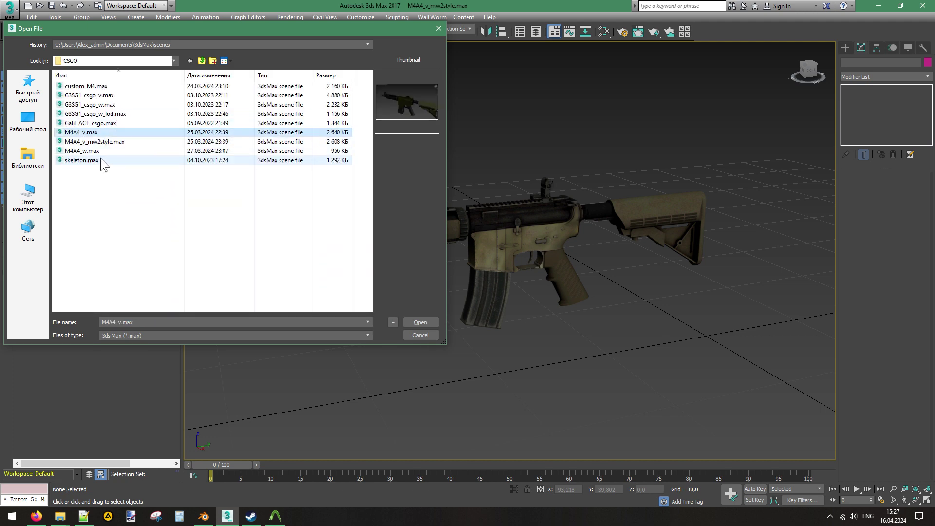
pyautogui.click(414, 322)
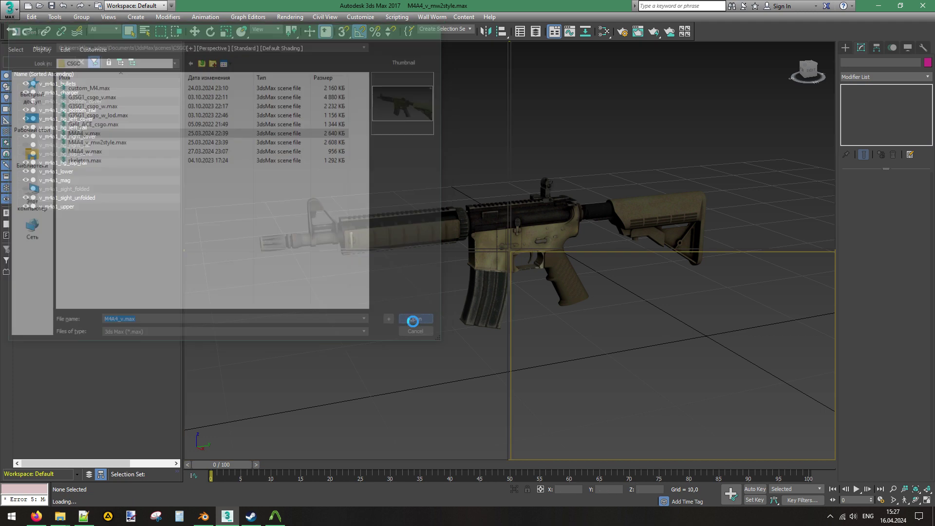
# Inspect the green M4A4's receiver rail, folded sight and handguard top rail up close.
pyautogui.click(806, 78)
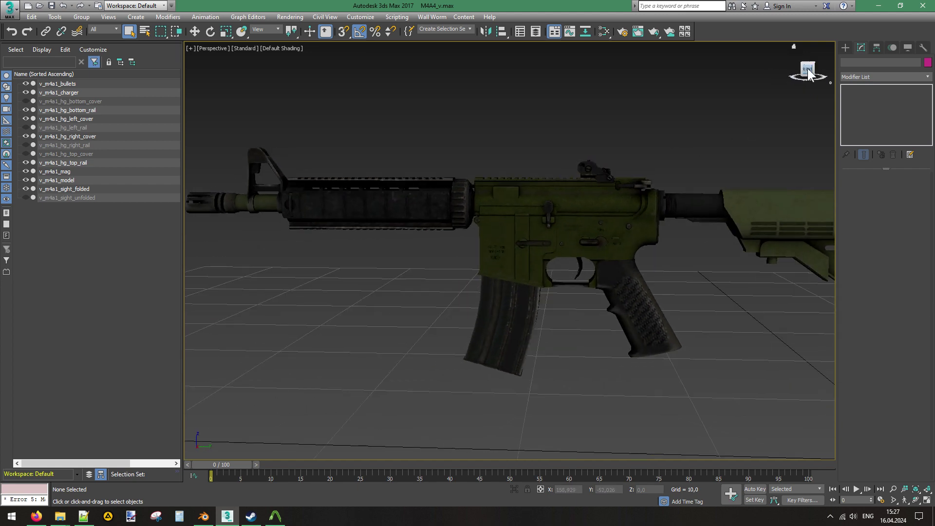
pyautogui.moveTo(807, 71); pyautogui.dragTo(824, 87)
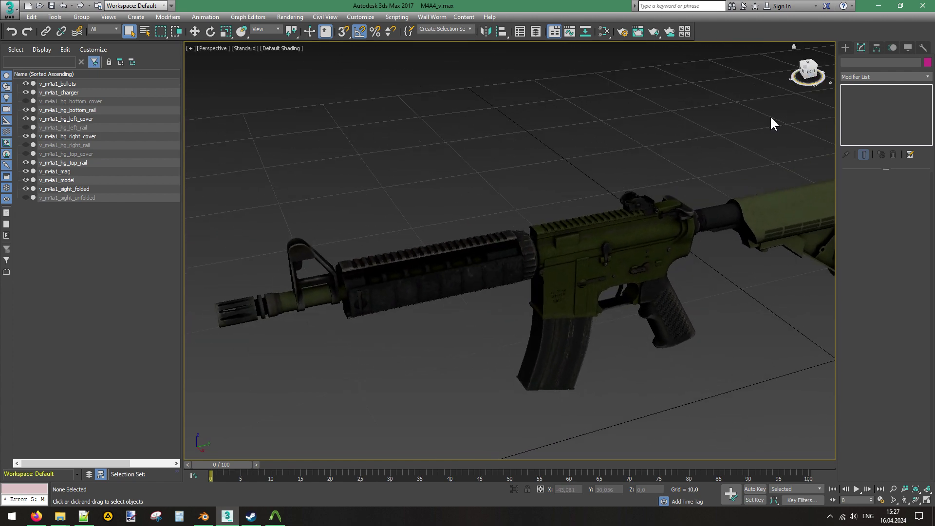
pyautogui.scroll(8, 597, 212)
pyautogui.scroll(-7, 546, 269)
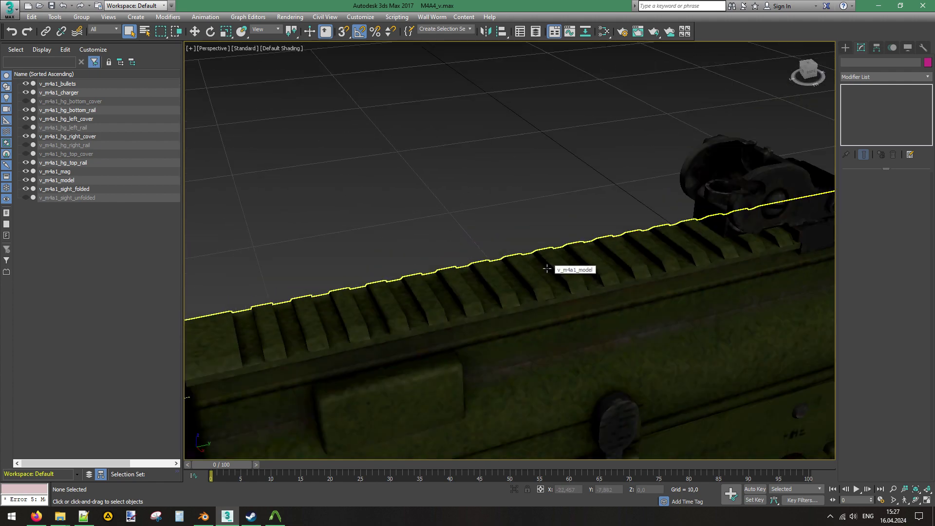
pyautogui.moveTo(332, 318); pyautogui.dragTo(538, 264, button='middle')
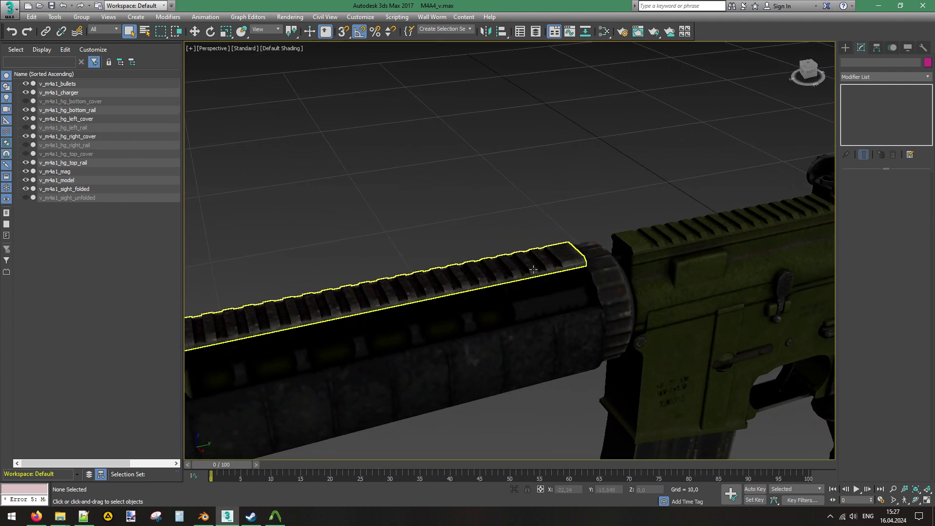
pyautogui.scroll(-5, 774, 214)
pyautogui.scroll(2, 582, 252)
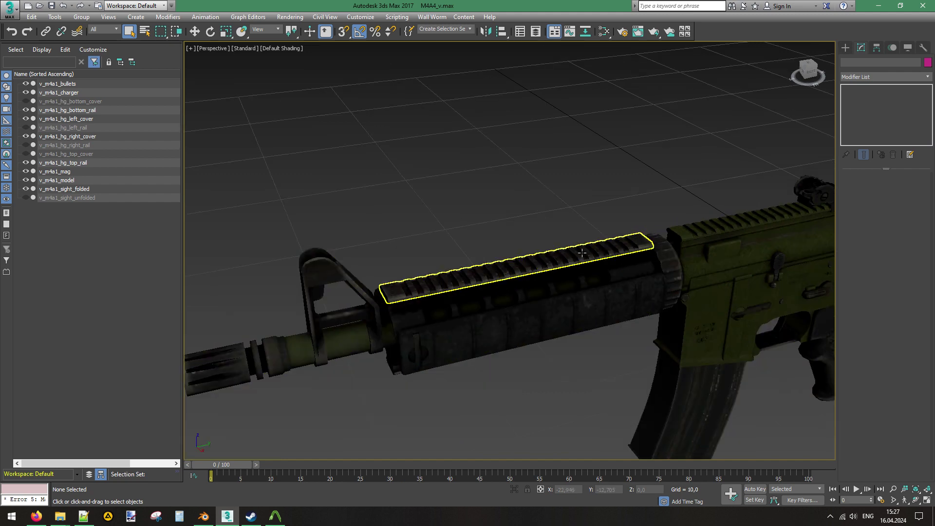
pyautogui.scroll(-4, 573, 315)
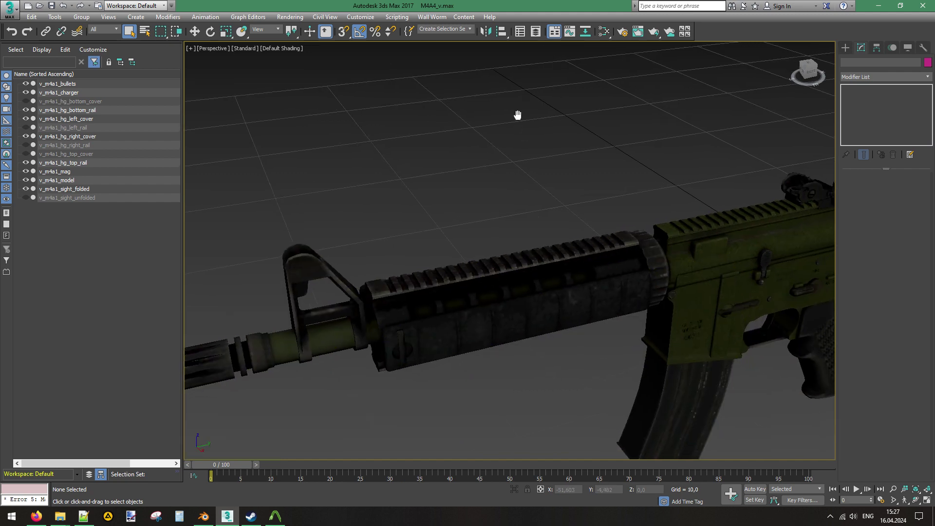
# Connect Map #3 to the Diffuse Color of both M4 materials and place the second material node beneath rif_m4a1.
pyautogui.press('m')
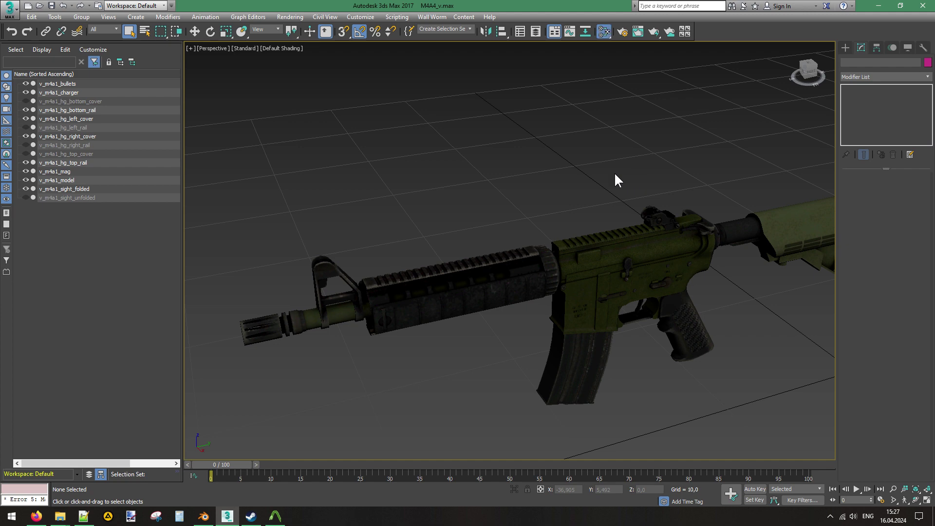
pyautogui.click(735, 6)
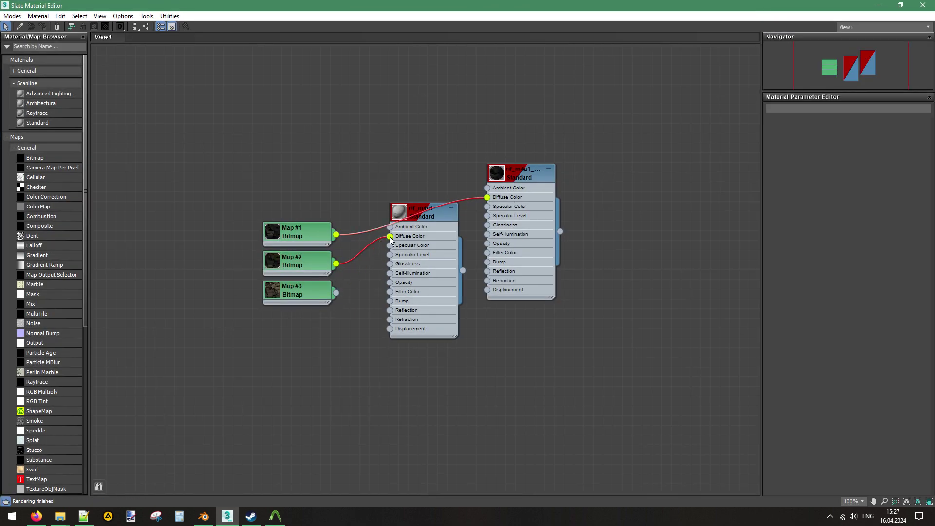
pyautogui.moveTo(336, 292); pyautogui.dragTo(389, 235)
pyautogui.moveTo(336, 293); pyautogui.dragTo(487, 200)
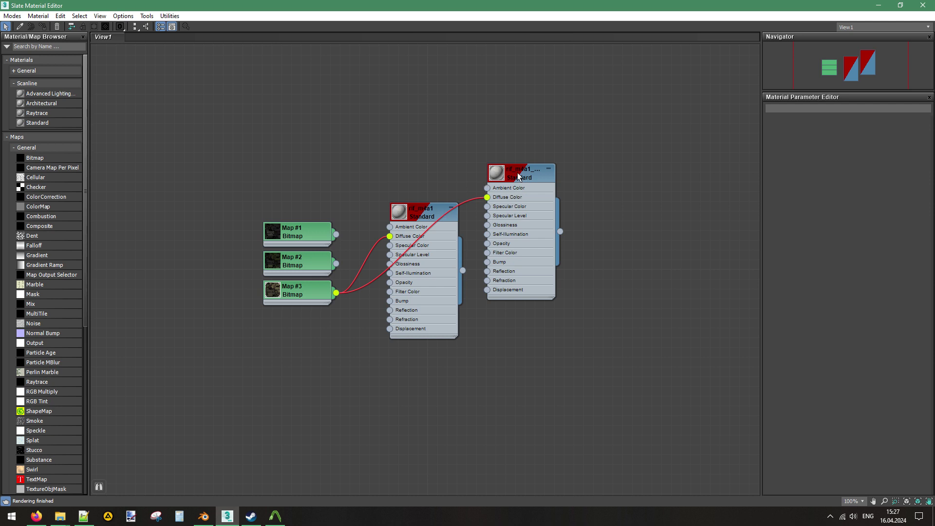
pyautogui.moveTo(517, 177); pyautogui.dragTo(424, 371)
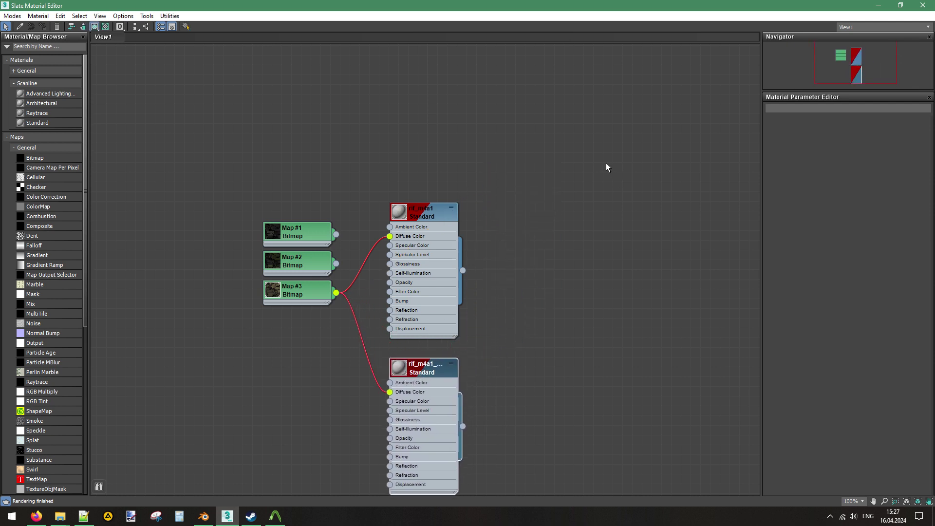
pyautogui.click(923, 5)
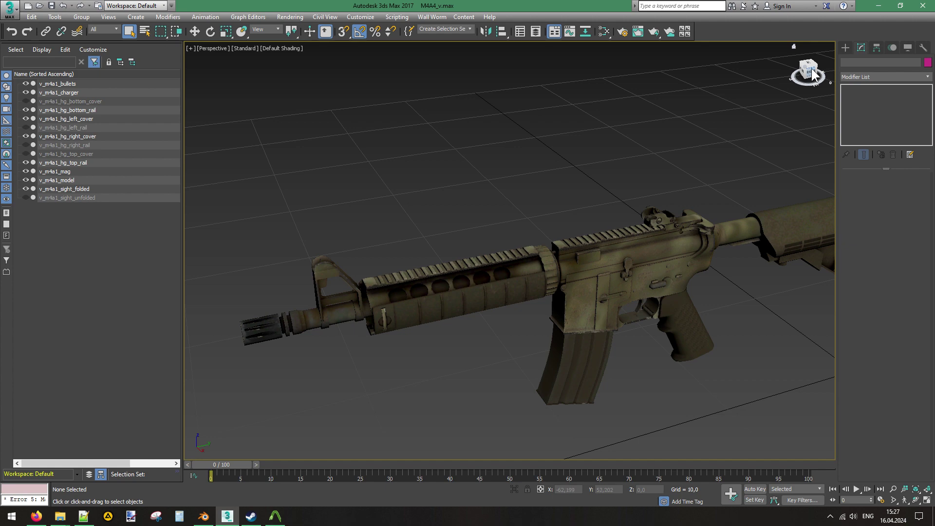
# Inspect the rifle from both sides with the Map #3 texture applied.
pyautogui.moveTo(812, 69); pyautogui.dragTo(790, 72)
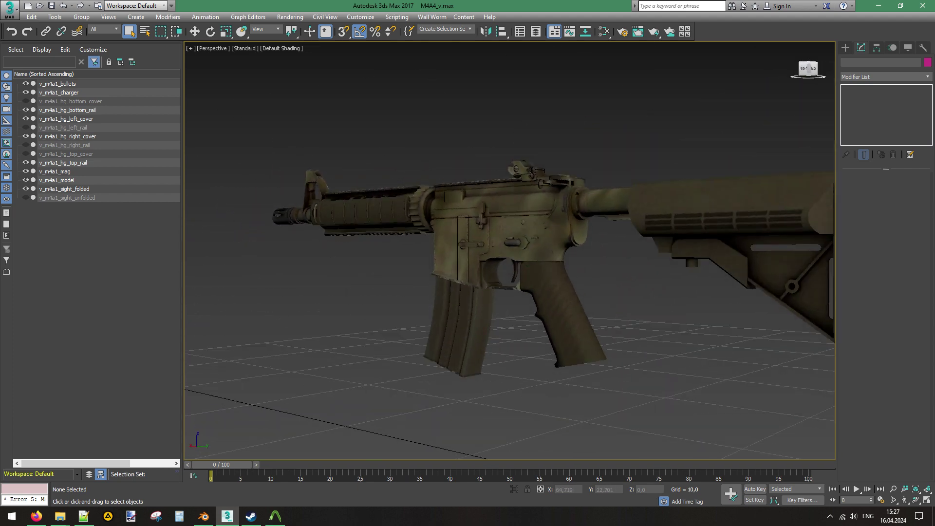
pyautogui.keyDown('alt'); pyautogui.moveTo(448, 258); pyautogui.dragTo(687, 280, button='middle'); pyautogui.keyUp('alt')
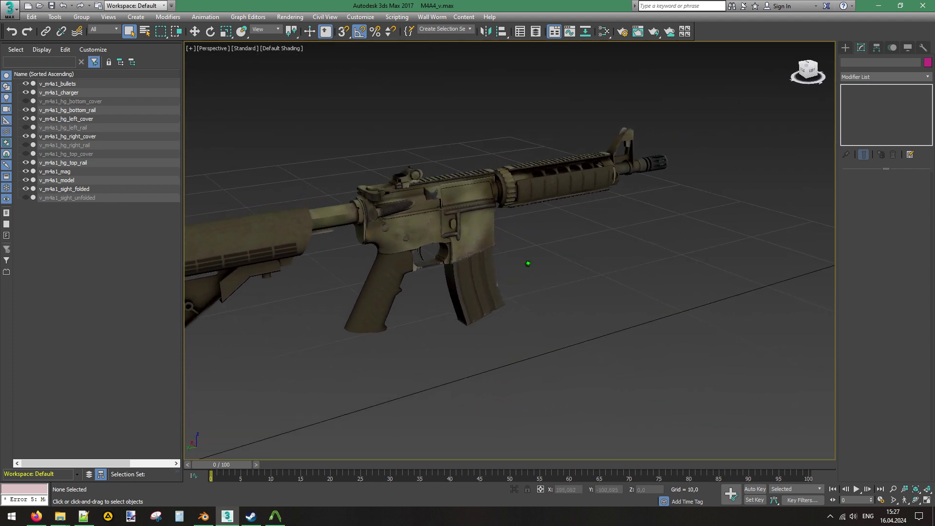
pyautogui.moveTo(849, 72); pyautogui.dragTo(814, 73)
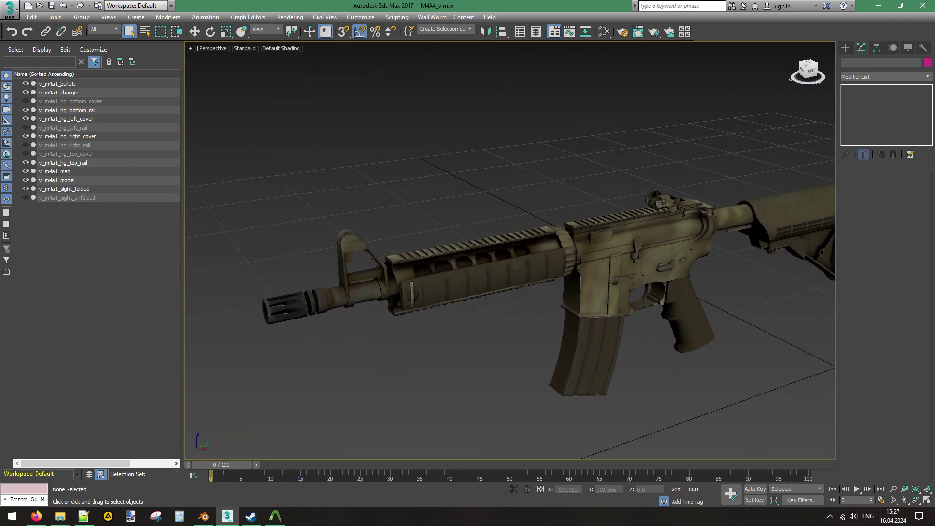
pyautogui.moveTo(813, 73); pyautogui.dragTo(670, 159, button='middle')
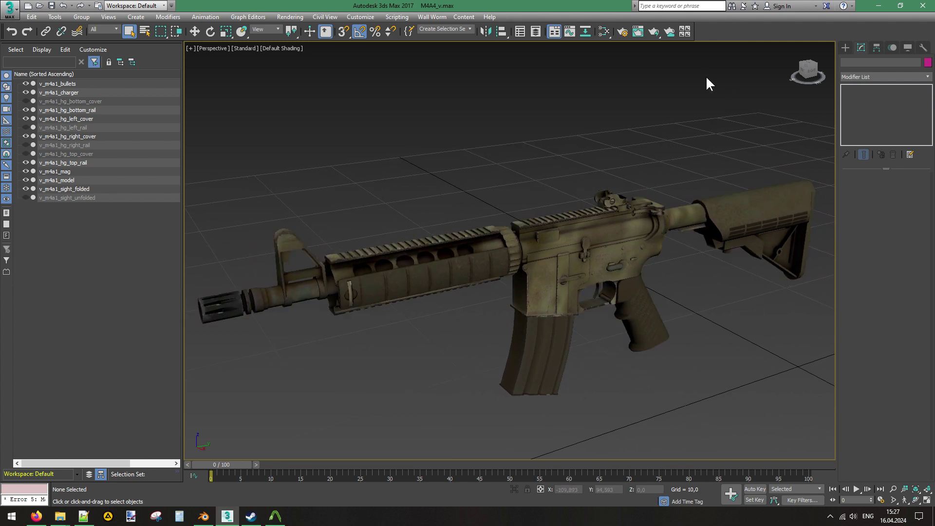
# Connect Map #2 to the Diffuse Color of both rif_m4a1 and the second M4 material.
pyautogui.press('m')
pyautogui.moveTo(335, 264); pyautogui.dragTo(391, 236)
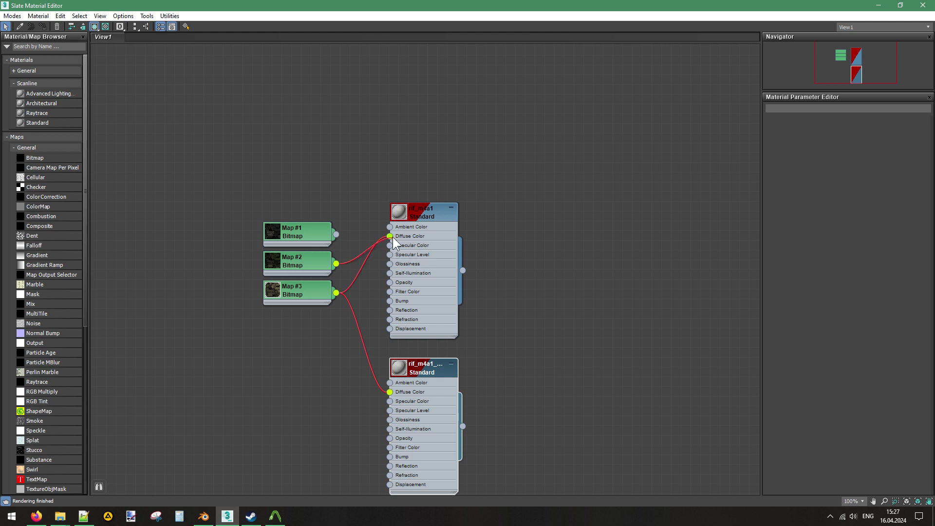
pyautogui.moveTo(336, 264); pyautogui.dragTo(390, 392)
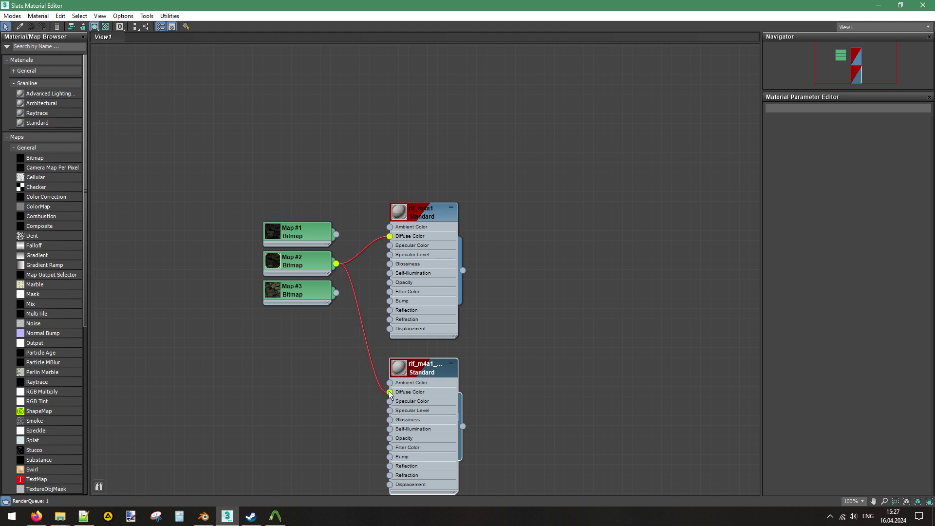
pyautogui.click(922, 5)
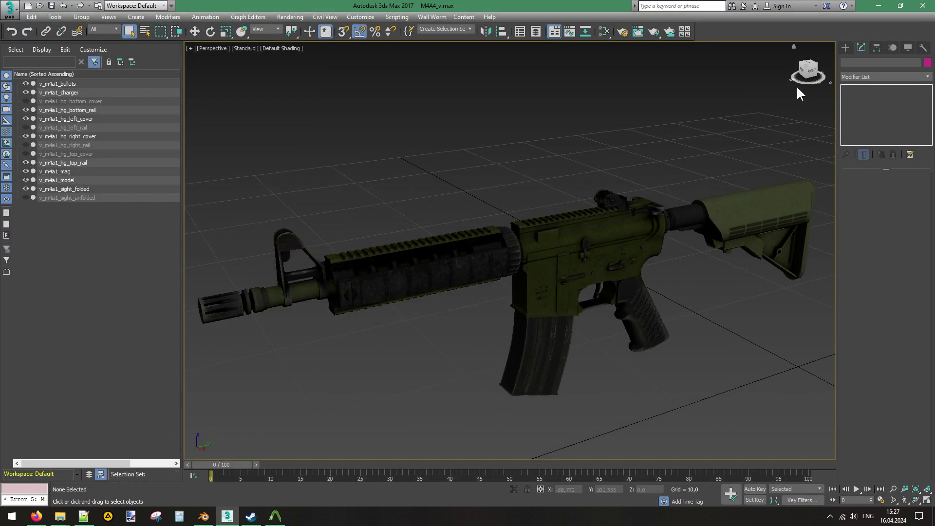
# Inspect the handguard's top rail and the receiver with Map #2 on both materials.
pyautogui.keyDown('alt'); pyautogui.moveTo(482, 264); pyautogui.dragTo(550, 285, button='middle'); pyautogui.keyUp('alt')
pyautogui.scroll(5, 442, 347)
pyautogui.scroll(-5, 442, 347)
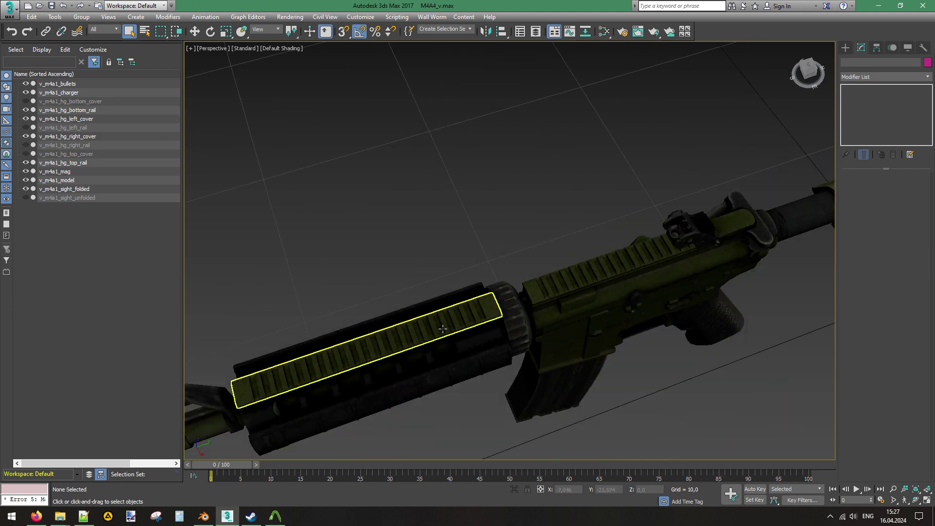
pyautogui.moveTo(812, 75)
pyautogui.mouseDown()
pyautogui.moveTo(803, 54)
pyautogui.moveTo(808, 71)
pyautogui.mouseUp()
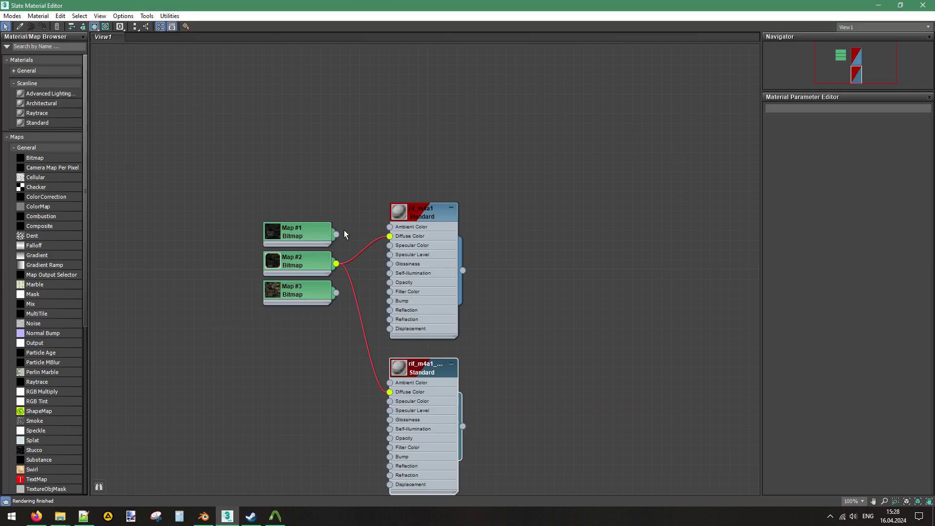
# Connect Map #1 to the second M4 material's Diffuse Color and check the handguard from above.
pyautogui.moveTo(336, 235); pyautogui.dragTo(398, 394)
pyautogui.click(923, 5)
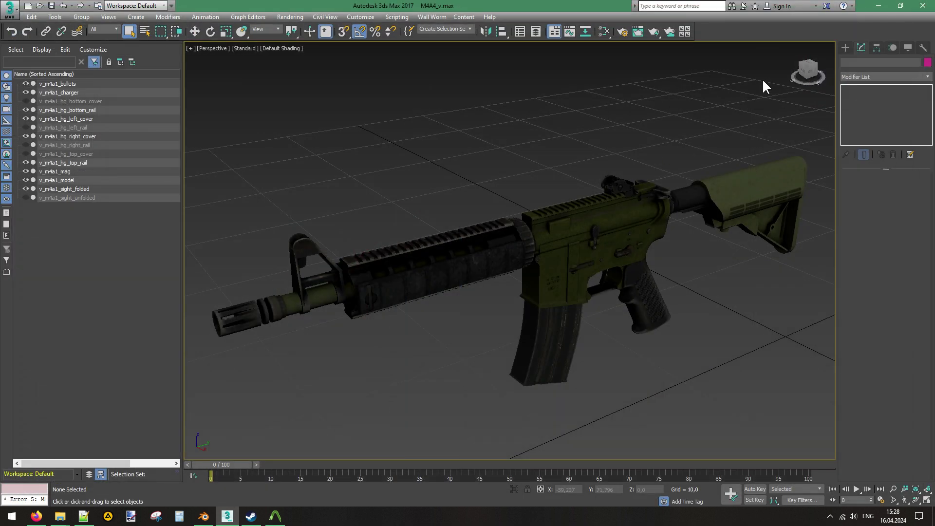
pyautogui.moveTo(807, 74)
pyautogui.mouseDown()
pyautogui.moveTo(794, 104)
pyautogui.moveTo(789, 68)
pyautogui.moveTo(811, 78)
pyautogui.mouseUp()
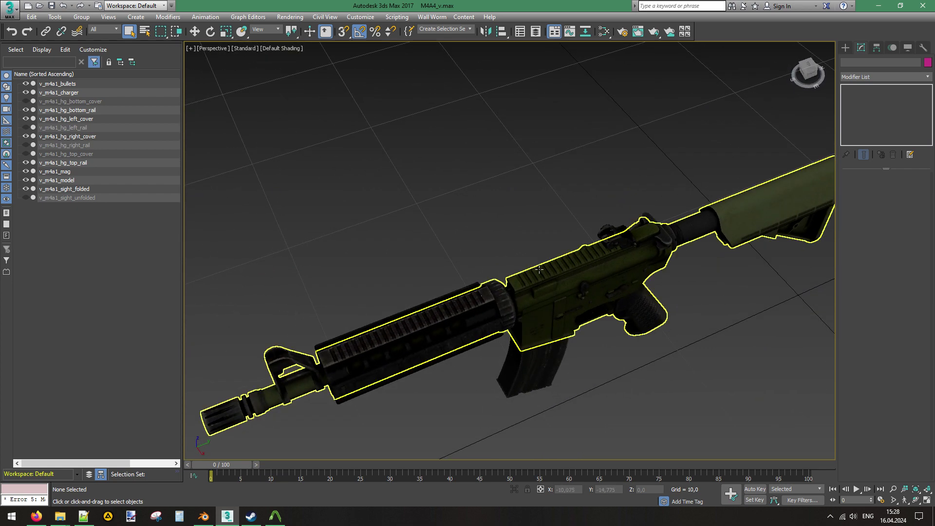
# Connect Map #1 to the Diffuse Color of rif_m4a1 so both materials share that bitmap.
pyautogui.press('m')
pyautogui.moveTo(337, 264); pyautogui.dragTo(366, 392)
pyautogui.rightClick(358, 207)
pyautogui.click(344, 176)
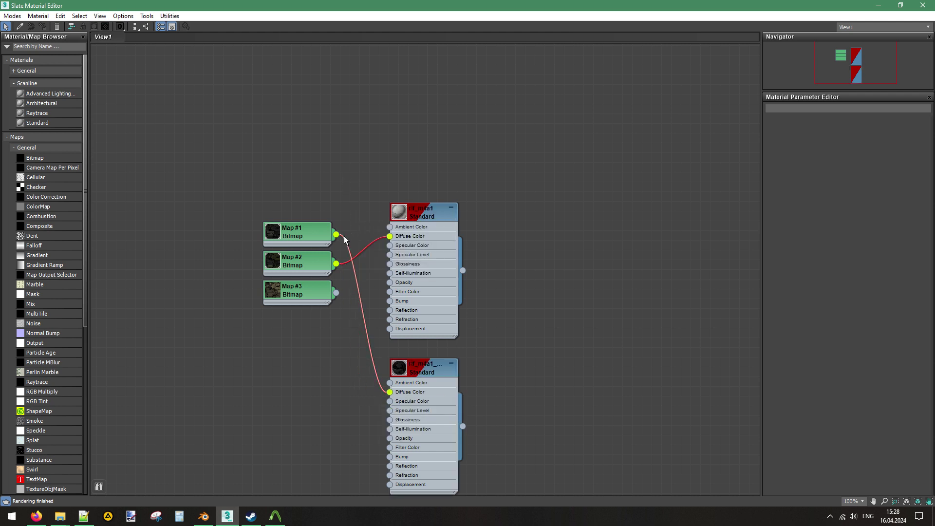
pyautogui.moveTo(336, 234); pyautogui.dragTo(390, 235)
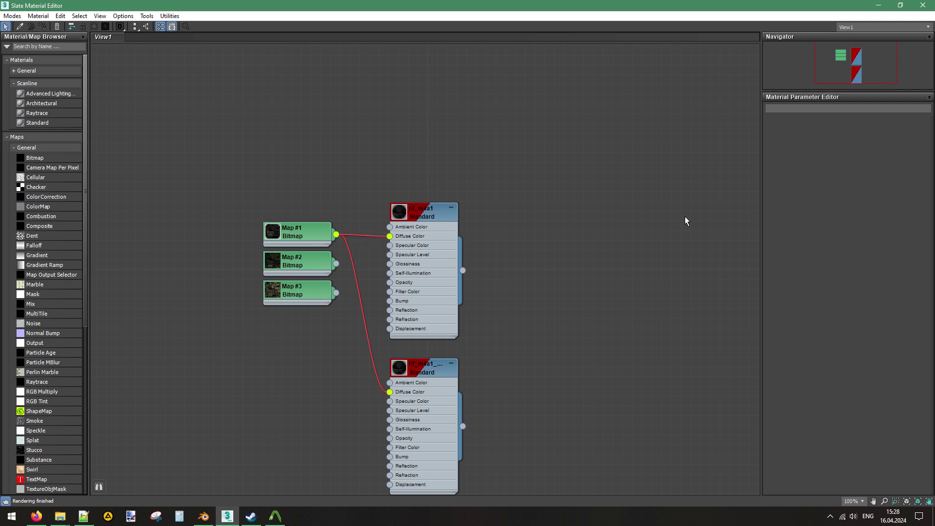
pyautogui.click(922, 6)
# Inspect the whole rifle from the side and from above with Map #1 on both materials.
pyautogui.moveTo(806, 73); pyautogui.dragTo(784, 55)
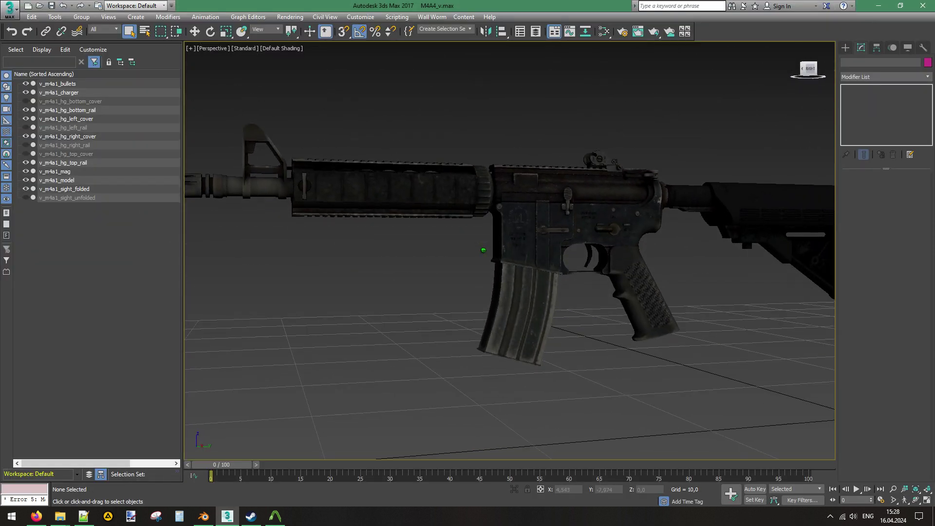
pyautogui.keyDown('alt'); pyautogui.moveTo(483, 250); pyautogui.dragTo(502, 253, button='middle'); pyautogui.keyUp('alt')
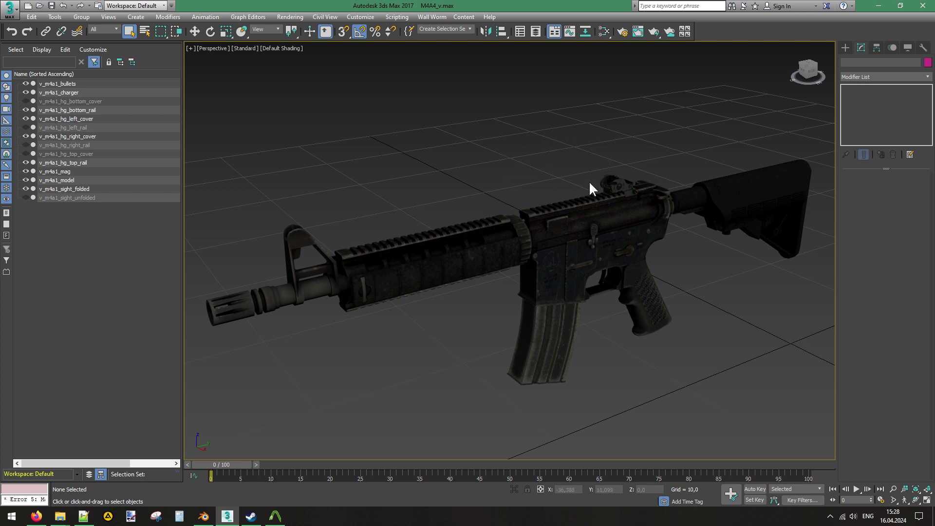
pyautogui.moveTo(814, 71); pyautogui.dragTo(771, 61)
pyautogui.keyDown('alt'); pyautogui.moveTo(482, 249); pyautogui.dragTo(411, 200, button='middle'); pyautogui.keyUp('alt')
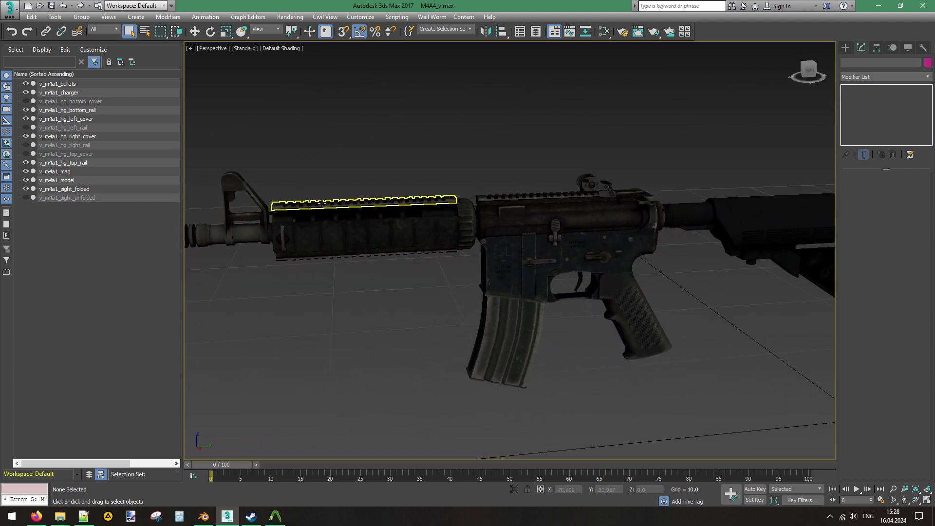
# Examine the handguard's covers and its top and bottom rails up close from both sides and from below.
pyautogui.scroll(5, 322, 203)
pyautogui.moveTo(322, 203); pyautogui.dragTo(484, 210, button='middle')
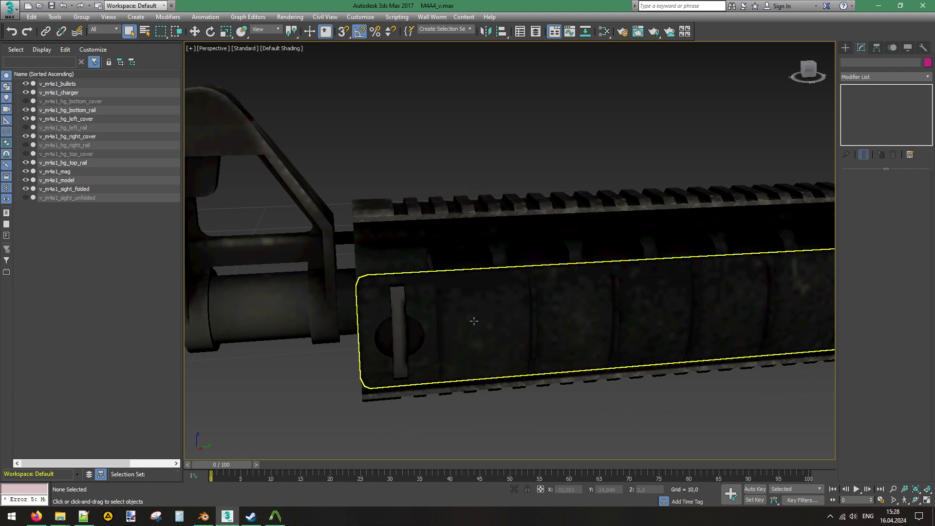
pyautogui.scroll(-5, 474, 321)
pyautogui.moveTo(811, 72); pyautogui.dragTo(891, 78)
pyautogui.moveTo(800, 194); pyautogui.dragTo(544, 183, button='middle')
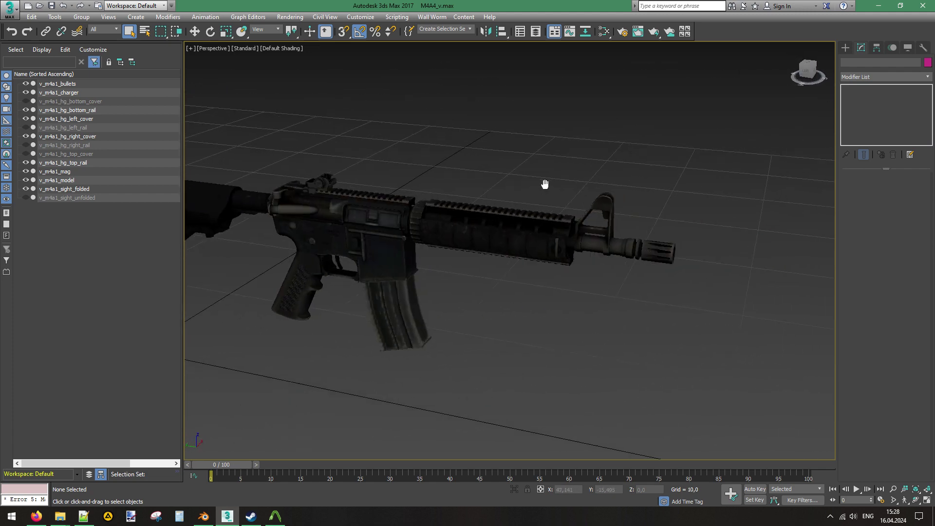
pyautogui.scroll(5, 538, 214)
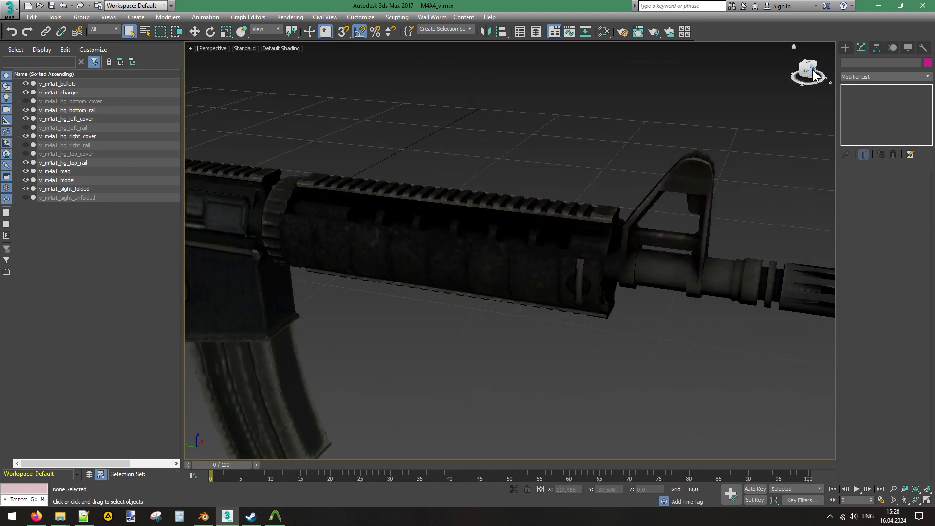
pyautogui.moveTo(794, 81); pyautogui.dragTo(860, 129)
pyautogui.keyDown('alt'); pyautogui.moveTo(509, 251); pyautogui.dragTo(477, 221, button='middle'); pyautogui.keyUp('alt')
pyautogui.keyDown('alt'); pyautogui.moveTo(552, 358); pyautogui.dragTo(551, 332, button='middle'); pyautogui.keyUp('alt')
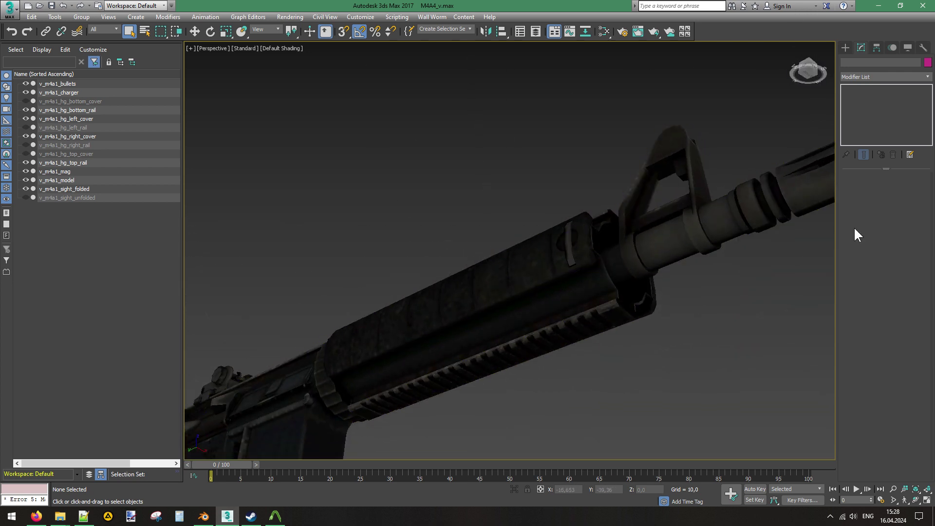
# Examine the opposite side of the handguard, then the complete M4 rifle from muzzle to stock in side-on and raised three-quarter views.
pyautogui.moveTo(804, 75); pyautogui.dragTo(766, 88)
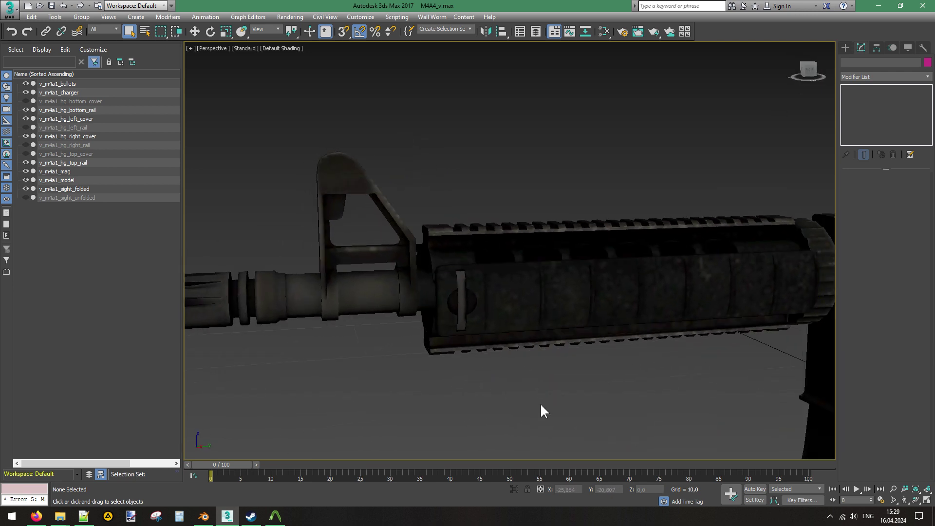
pyautogui.scroll(-5, 466, 195)
pyautogui.moveTo(691, 155); pyautogui.dragTo(569, 189, button='middle')
pyautogui.moveTo(808, 69); pyautogui.dragTo(818, 81)
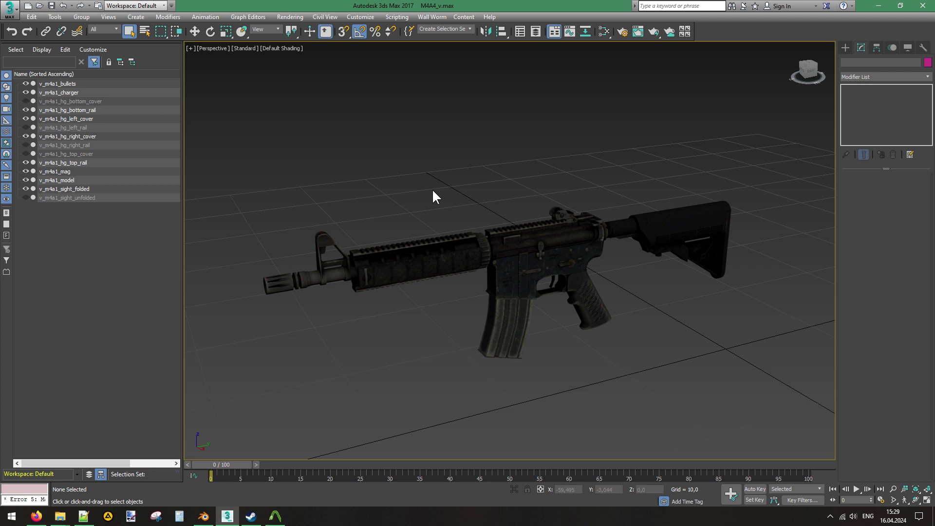
pyautogui.click(828, 67)
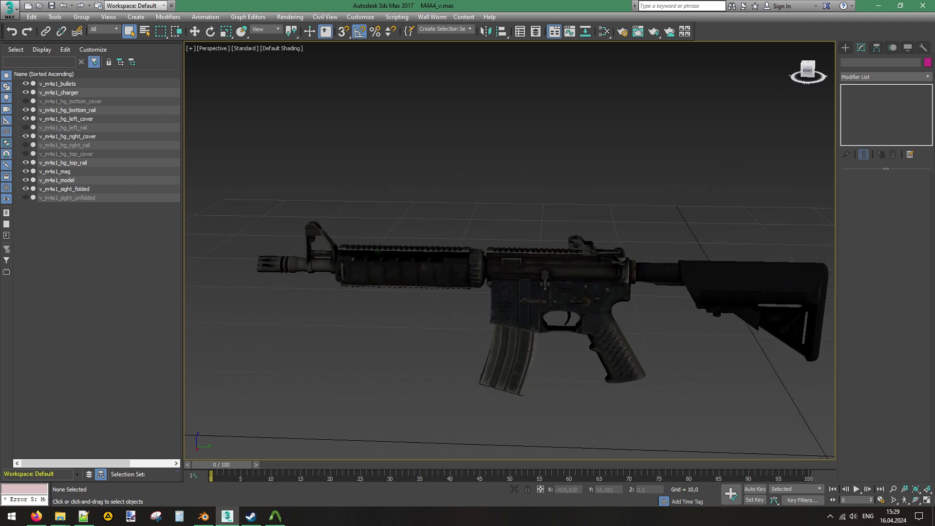
pyautogui.moveTo(774, 37); pyautogui.dragTo(793, 45)
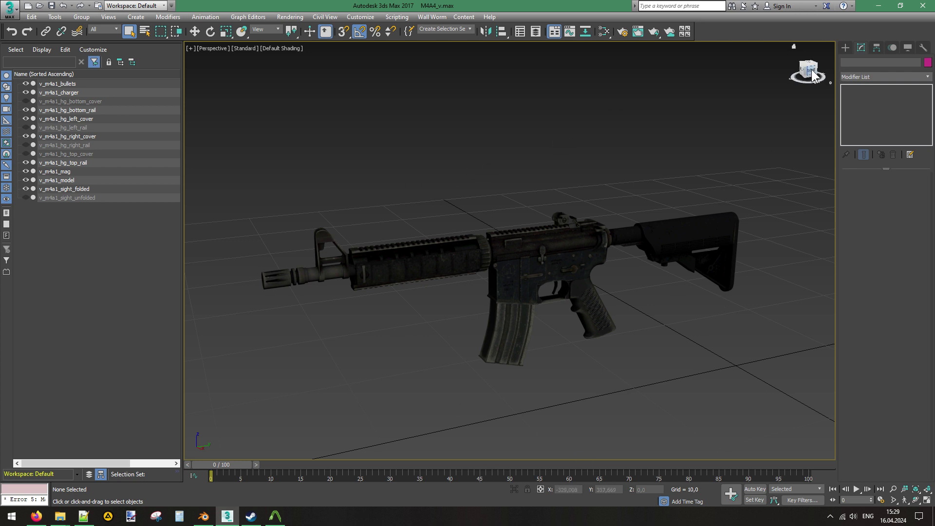
pyautogui.moveTo(811, 73)
pyautogui.mouseDown()
pyautogui.moveTo(769, 80)
pyautogui.moveTo(808, 74)
pyautogui.moveTo(801, 82)
pyautogui.mouseUp()
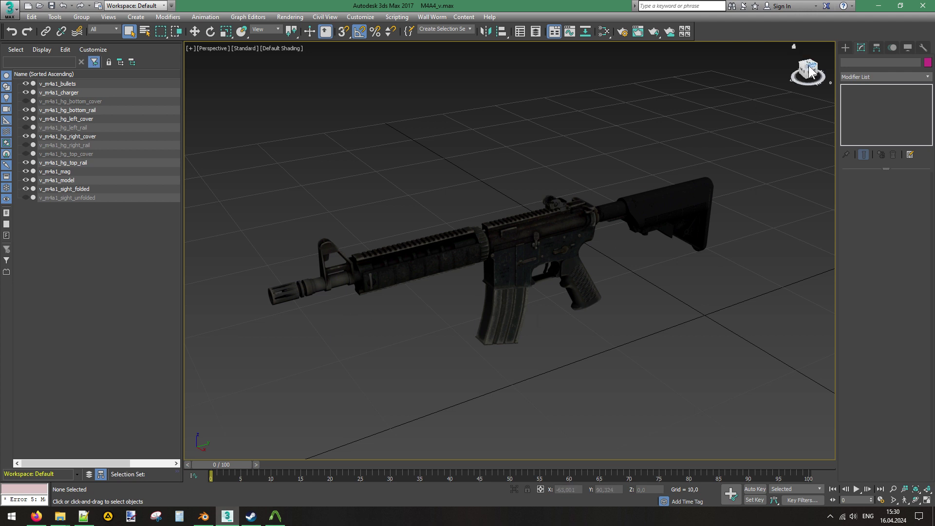
pyautogui.moveTo(809, 67); pyautogui.dragTo(790, 58)
pyautogui.moveTo(765, 296); pyautogui.dragTo(683, 274, button='middle')
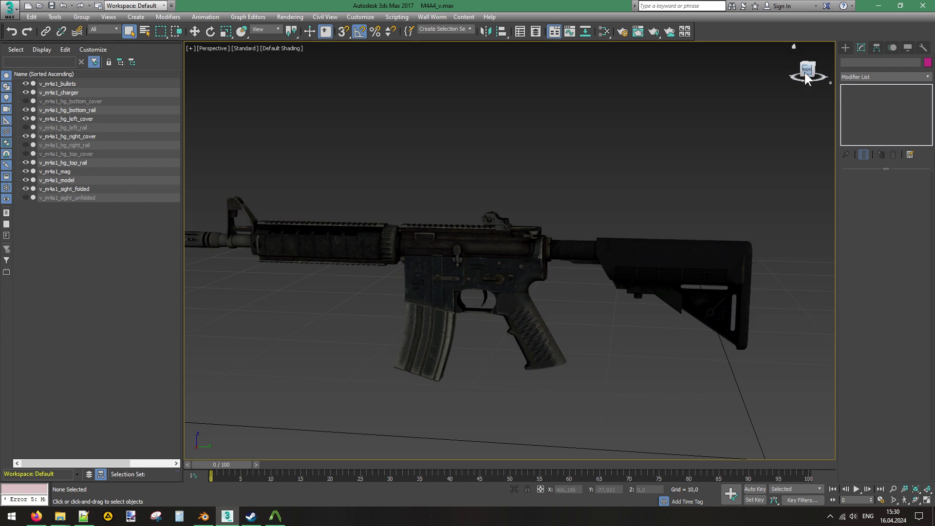
pyautogui.moveTo(804, 72); pyautogui.dragTo(822, 83)
pyautogui.moveTo(472, 105); pyautogui.dragTo(527, 125, button='middle')
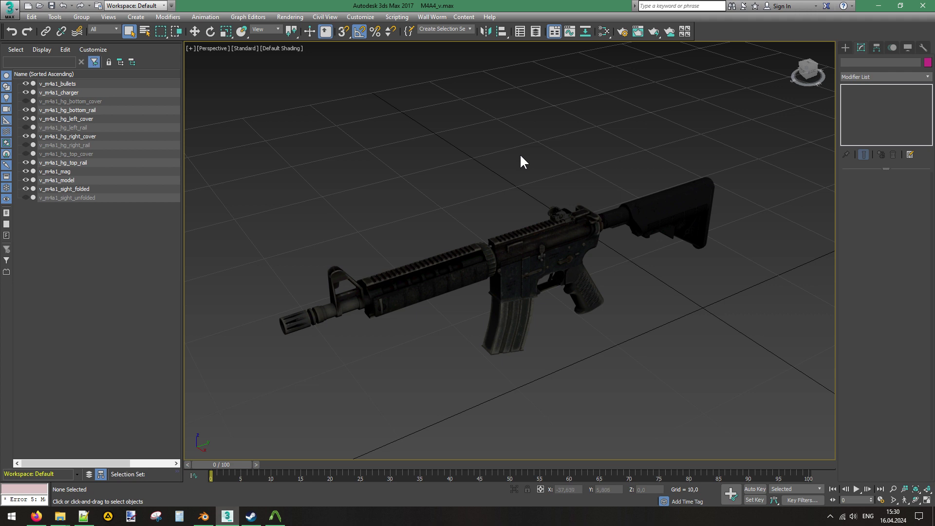
pyautogui.keyDown('alt'); pyautogui.moveTo(724, 127); pyautogui.dragTo(692, 124, button='middle'); pyautogui.keyUp('alt')
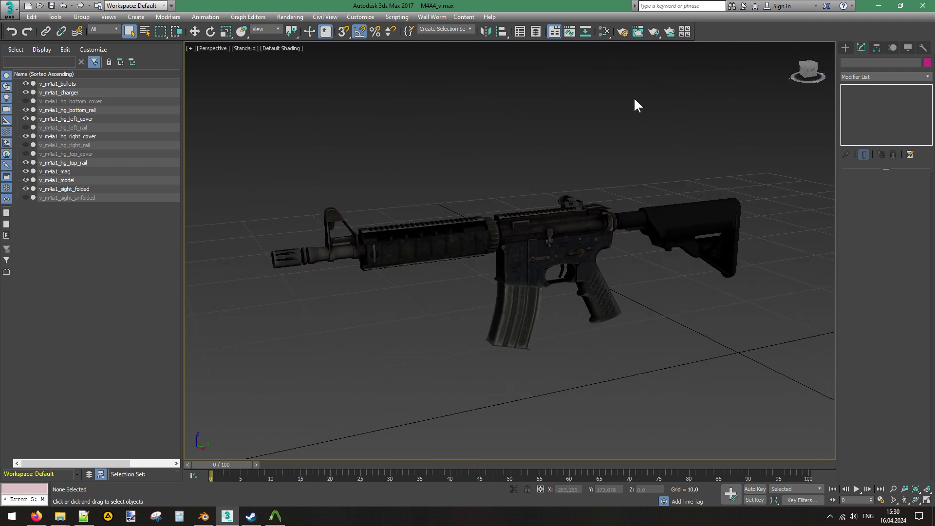